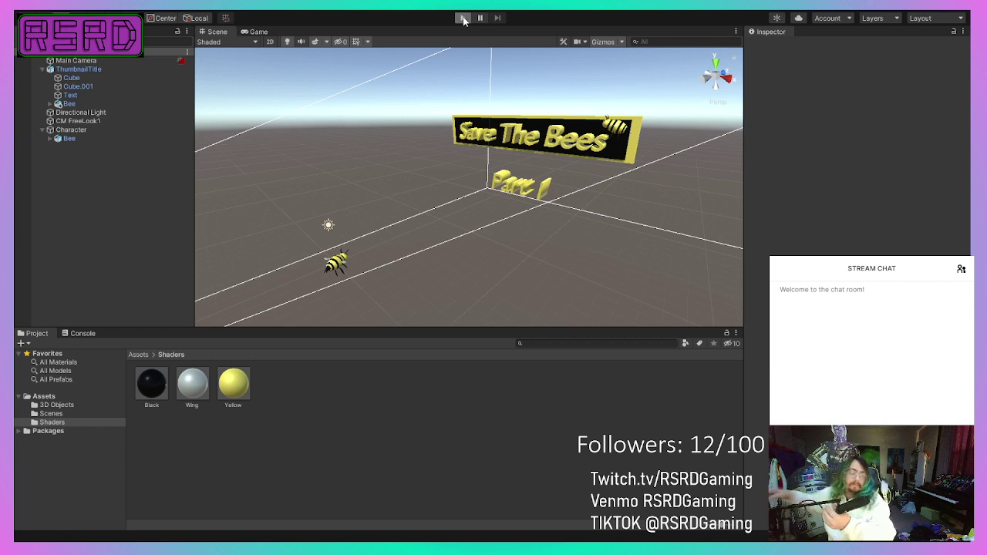
Step: Run the scene in play mode to check how the bee looks in game, and stop it
{"action": "left_click", "coordinate": [463, 18]}
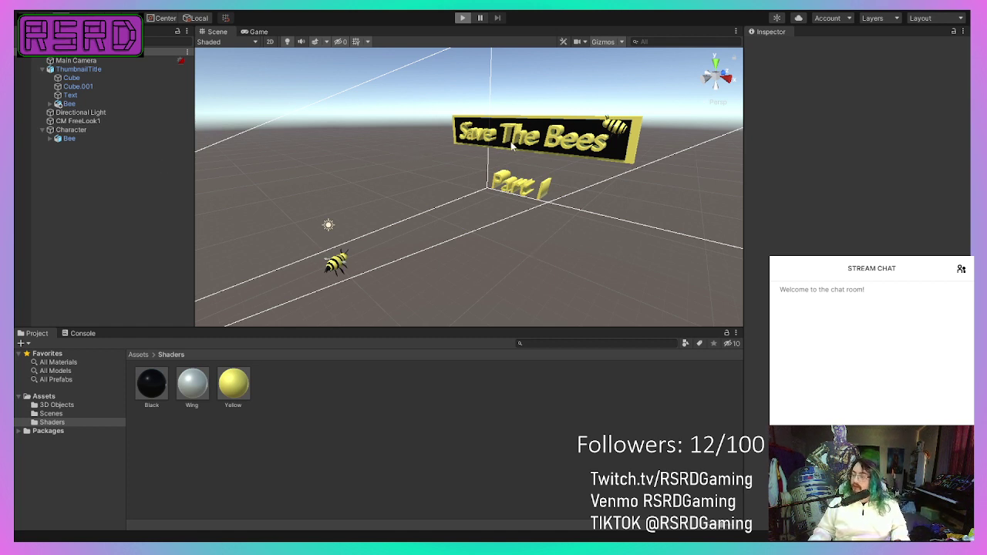
{"action": "key", "text": "ctrl+p"}
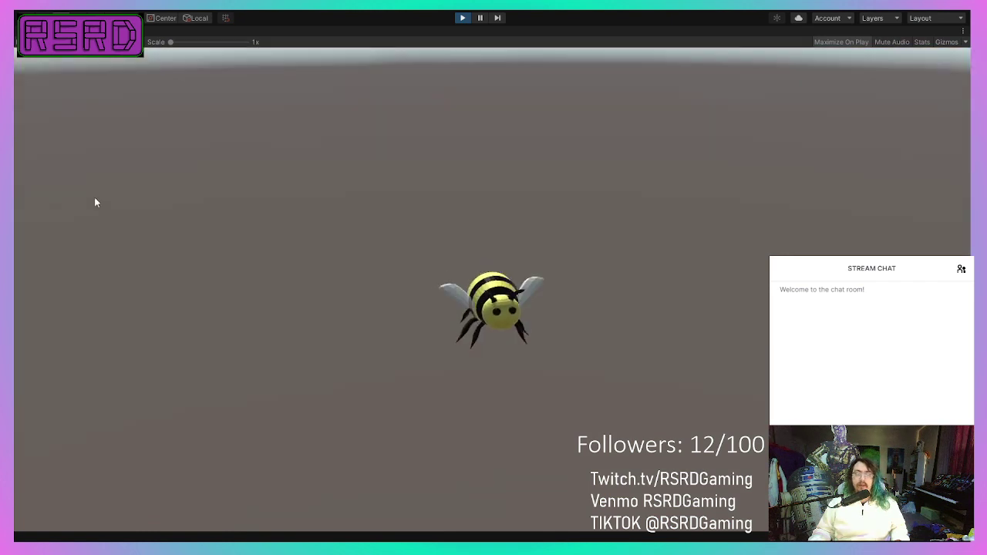
{"action": "left_click", "coordinate": [463, 18]}
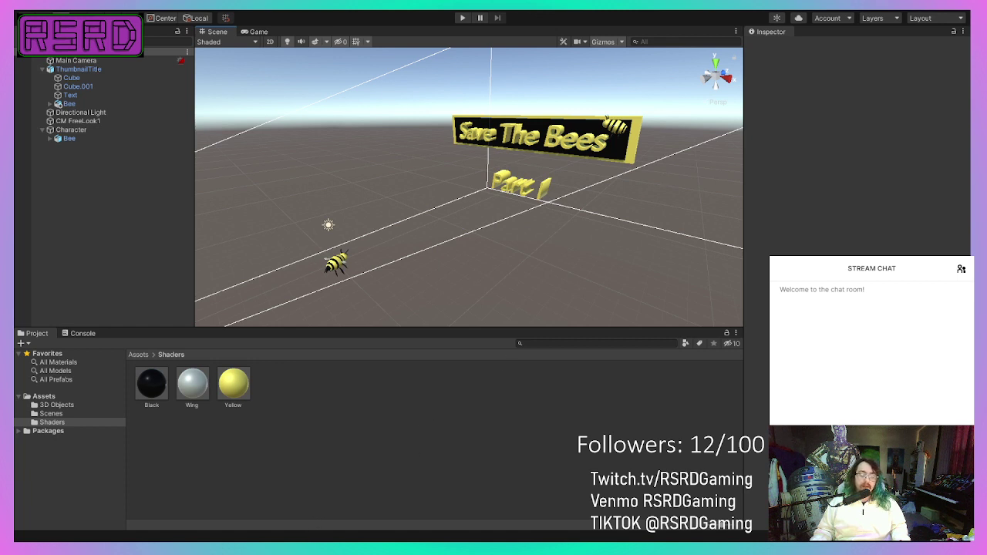
{"action": "left_click", "coordinate": [473, 400]}
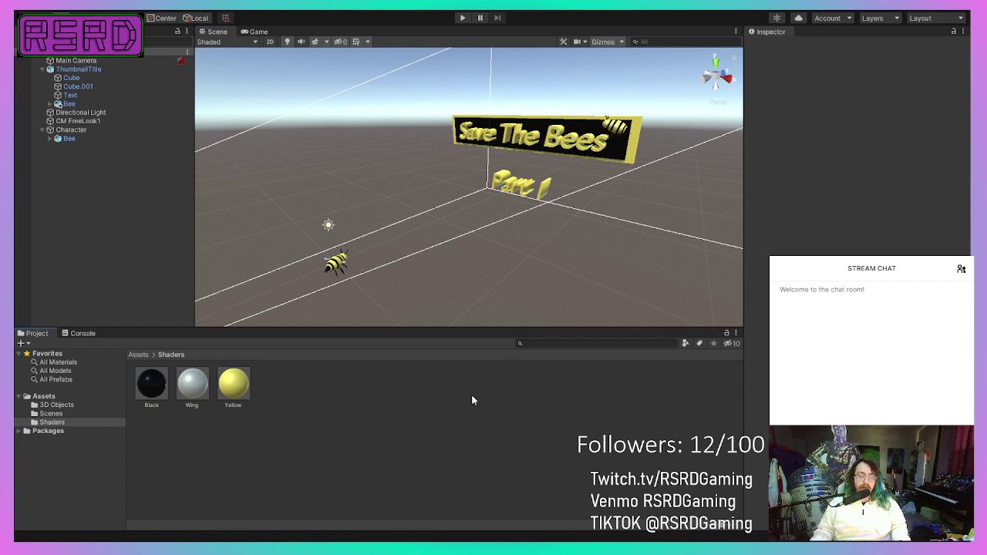
Step: Set the Y rotation of the Bee under Character to 90
{"action": "left_click", "coordinate": [97, 138]}
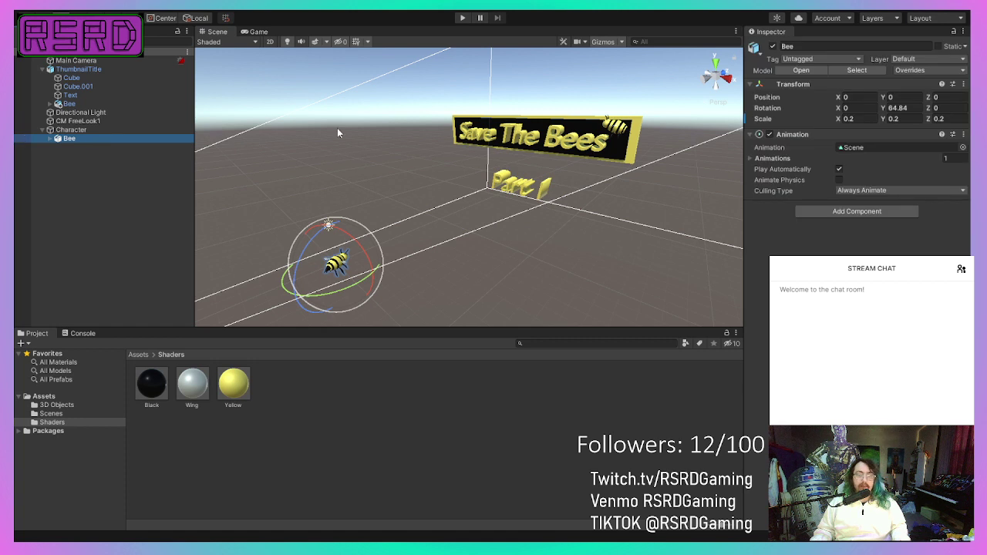
{"action": "left_click", "coordinate": [921, 105]}
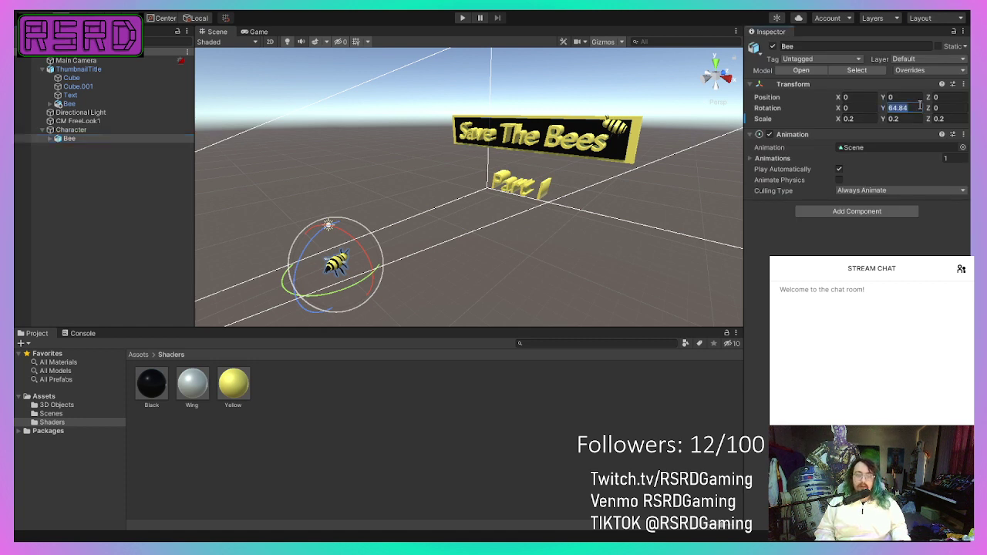
{"action": "type", "text": "90"}
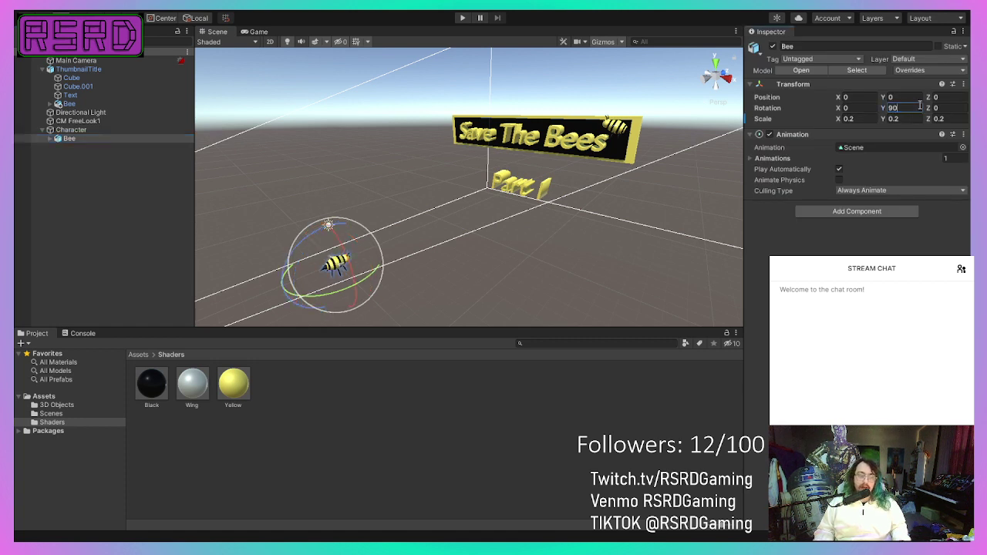
Step: Deactivate the ThumbnailTitle object in the scene
{"action": "middle_click_drag", "start_coordinate": [312, 226], "coordinate": [609, 162]}
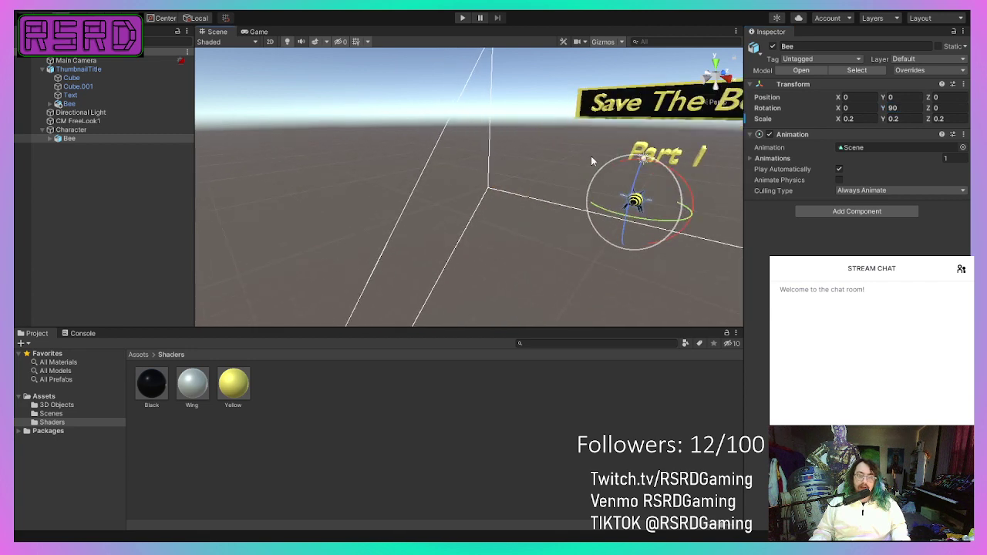
{"action": "left_click", "coordinate": [78, 68]}
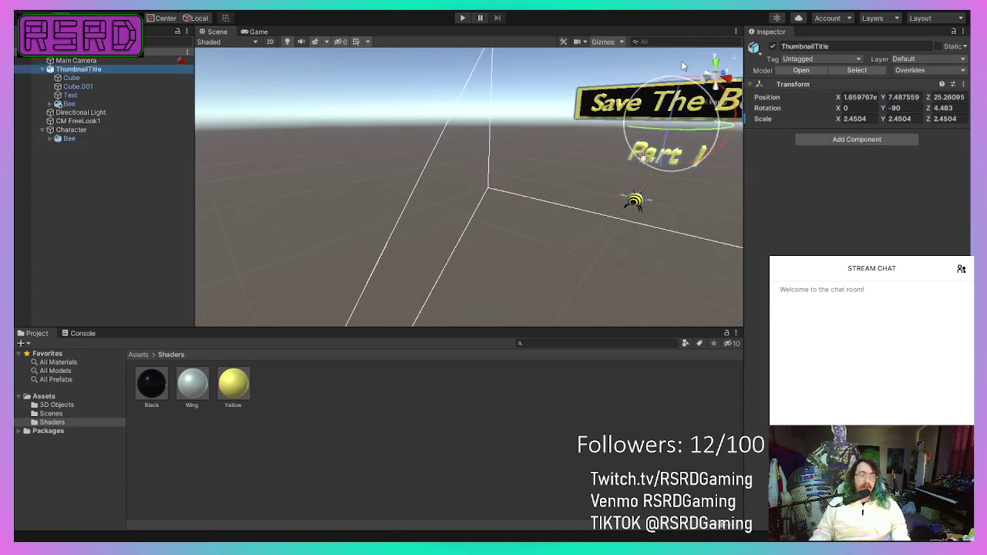
{"action": "left_click", "coordinate": [772, 46]}
Step: Examine the Character object and its child Bee in the scene from nearby and from farther away
{"action": "right_click_drag", "start_coordinate": [399, 172], "coordinate": [236, 280]}
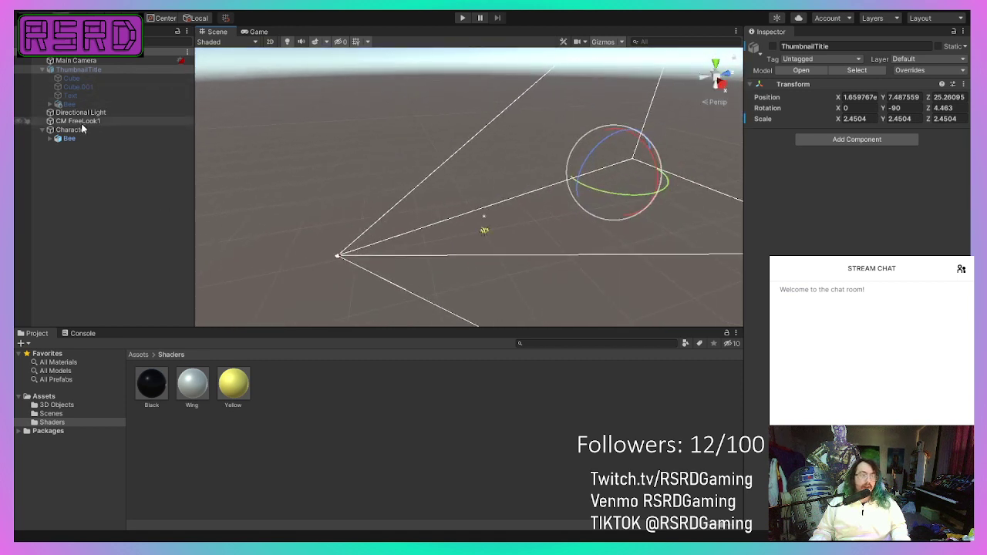
{"action": "left_click", "coordinate": [92, 130]}
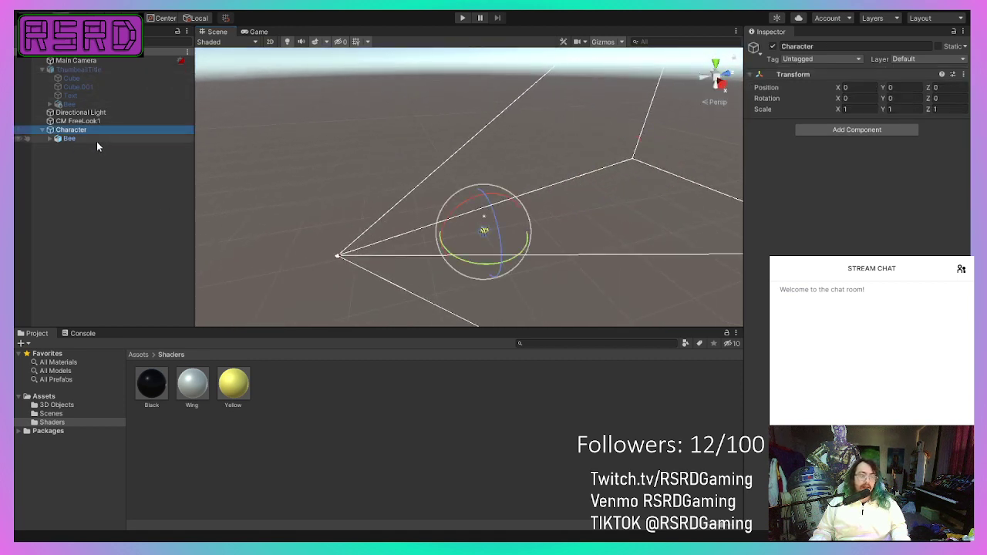
{"action": "left_click", "coordinate": [69, 139]}
{"action": "scroll", "coordinate": [378, 216], "scroll_direction": "up", "scroll_amount": 6}
{"action": "middle_click_drag", "start_coordinate": [355, 259], "coordinate": [275, 206]}
{"action": "scroll", "coordinate": [275, 206], "scroll_direction": "up", "scroll_amount": 1}
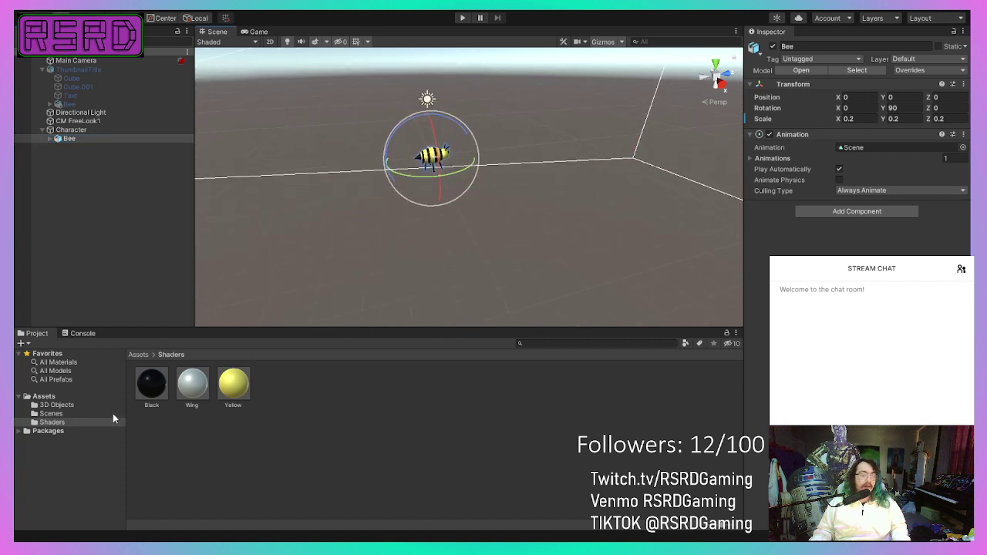
{"action": "scroll", "coordinate": [300, 223], "scroll_direction": "down", "scroll_amount": 8}
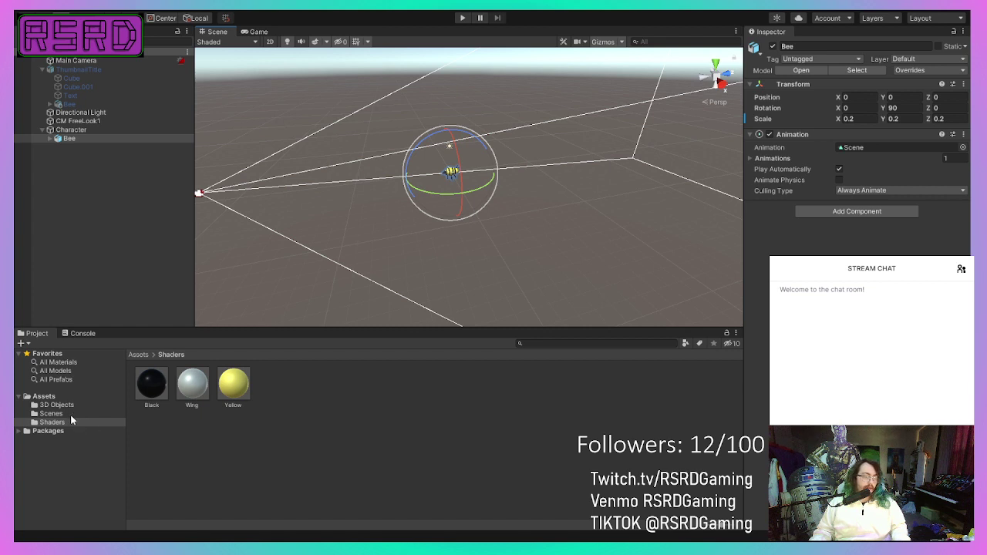
Step: Create a new folder named Scripts in the project's Assets folder
{"action": "left_click", "coordinate": [45, 396]}
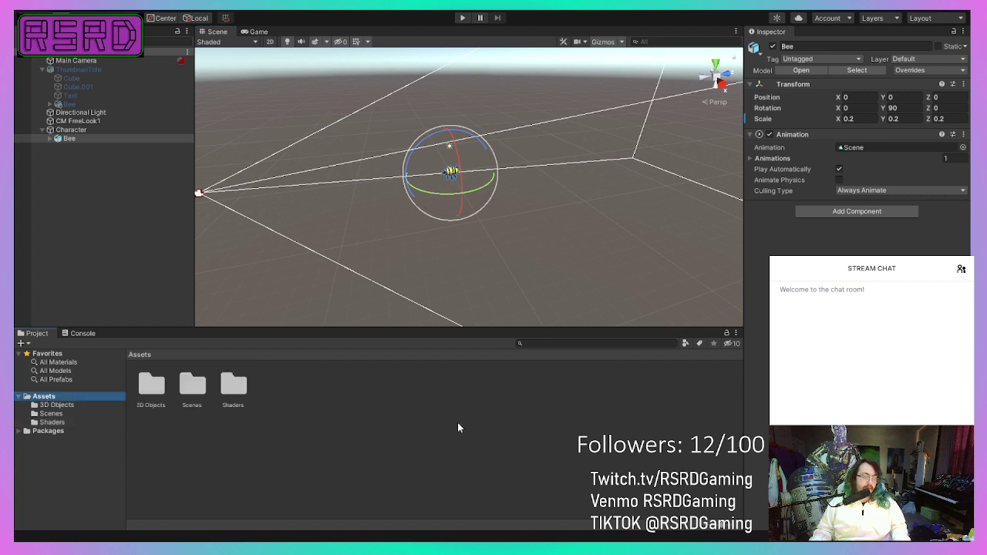
{"action": "left_click", "coordinate": [298, 384]}
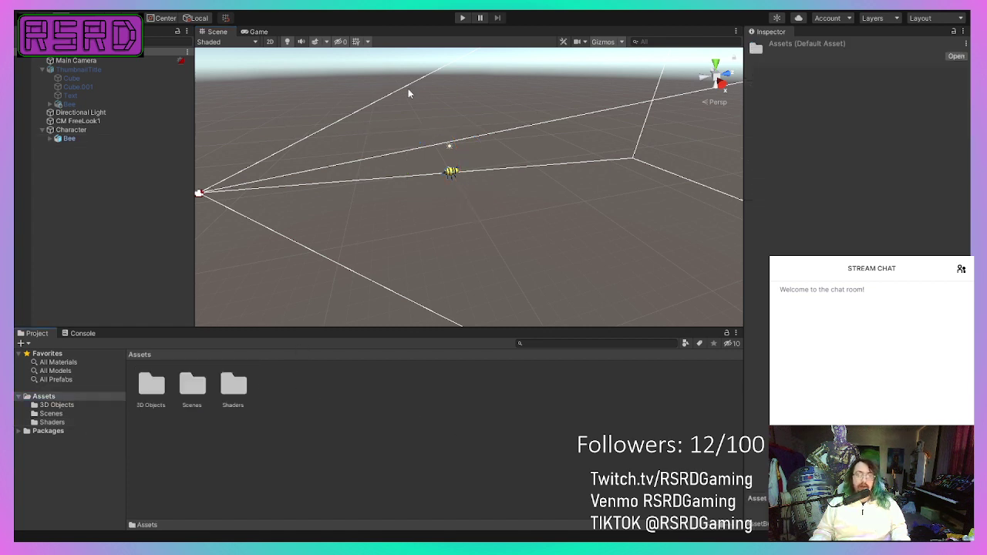
{"action": "left_click", "coordinate": [498, 104]}
{"action": "type", "text": "Scripts"}
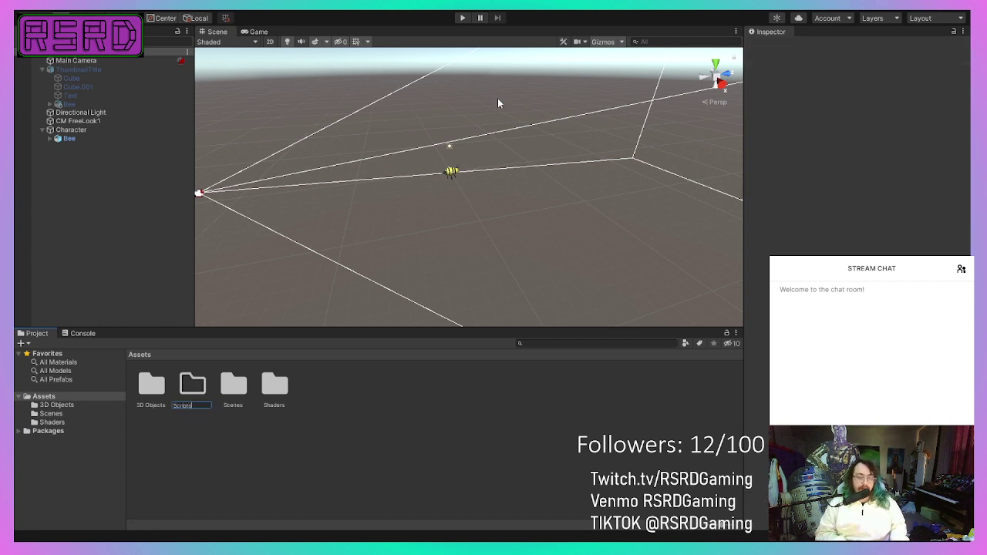
{"action": "key", "text": "Return"}
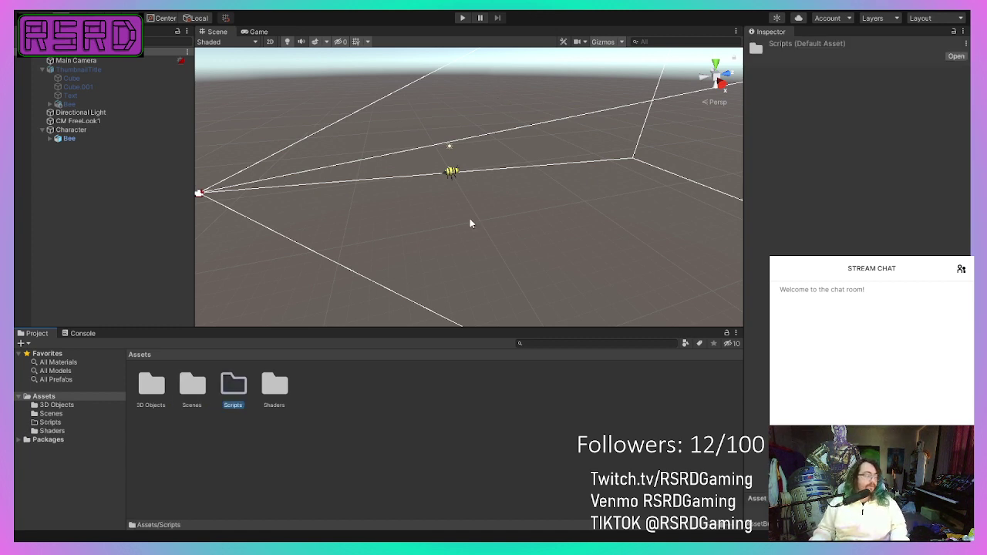
Step: Create a C# script named Hover inside the Scripts folder and open it in Visual Studio
{"action": "double_click", "coordinate": [232, 393]}
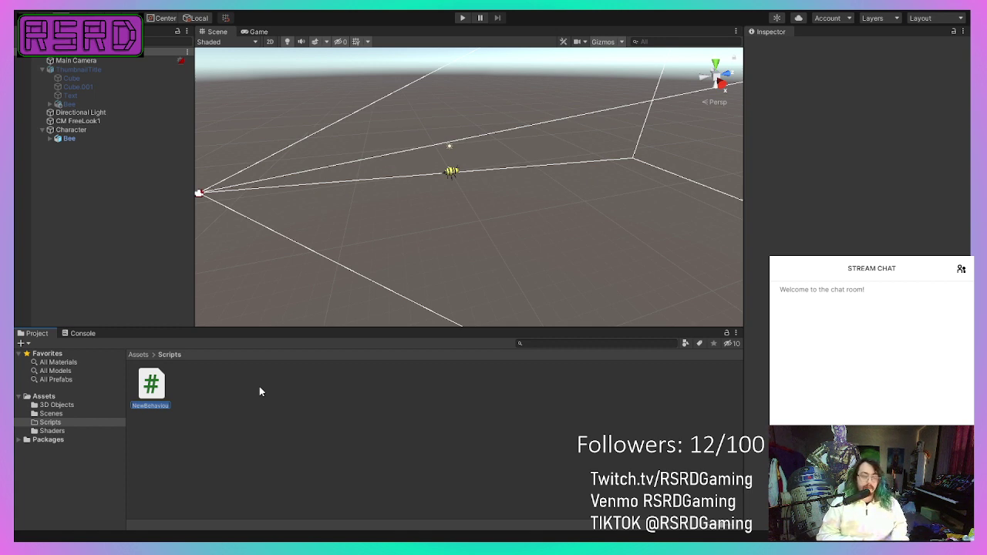
{"action": "type", "text": "Hover"}
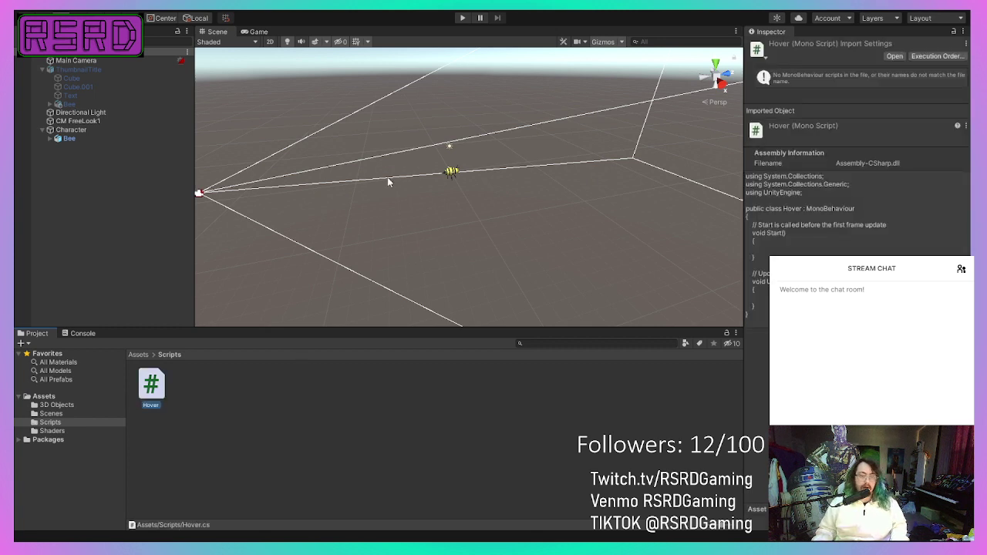
{"action": "scroll", "coordinate": [452, 192], "scroll_direction": "up", "scroll_amount": 4}
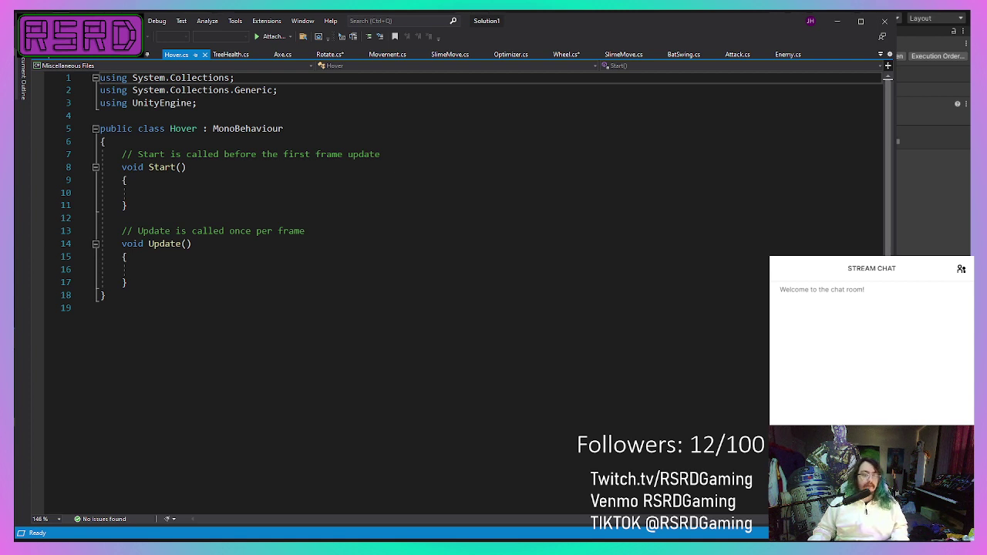
{"action": "left_click", "coordinate": [191, 192]}
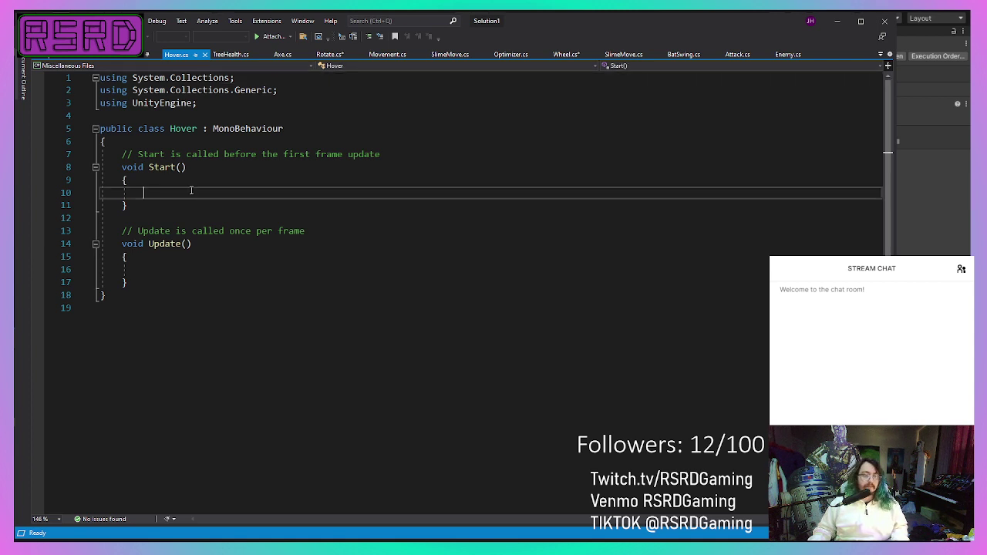
{"action": "left_click", "coordinate": [319, 118]}
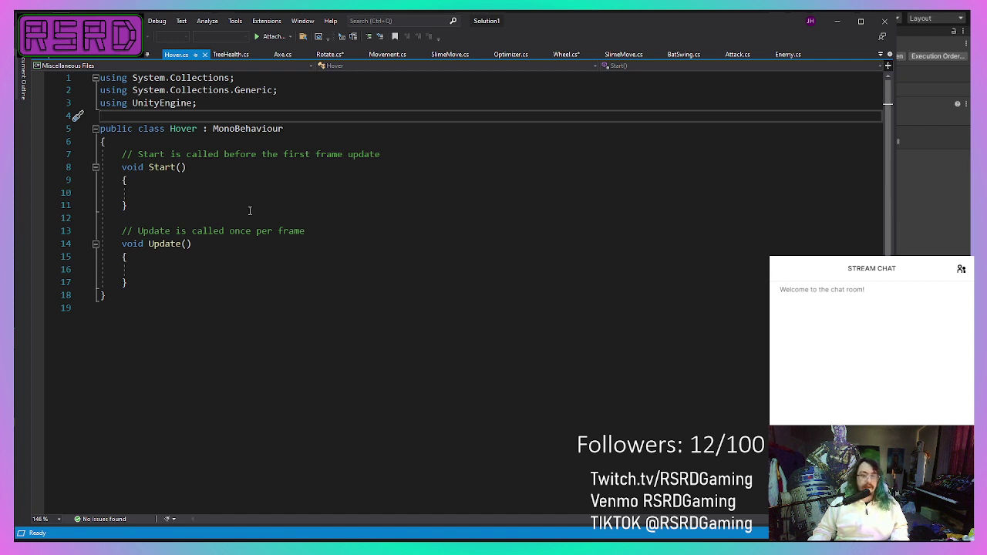
{"action": "left_click", "coordinate": [220, 193]}
{"action": "left_click", "coordinate": [274, 132]}
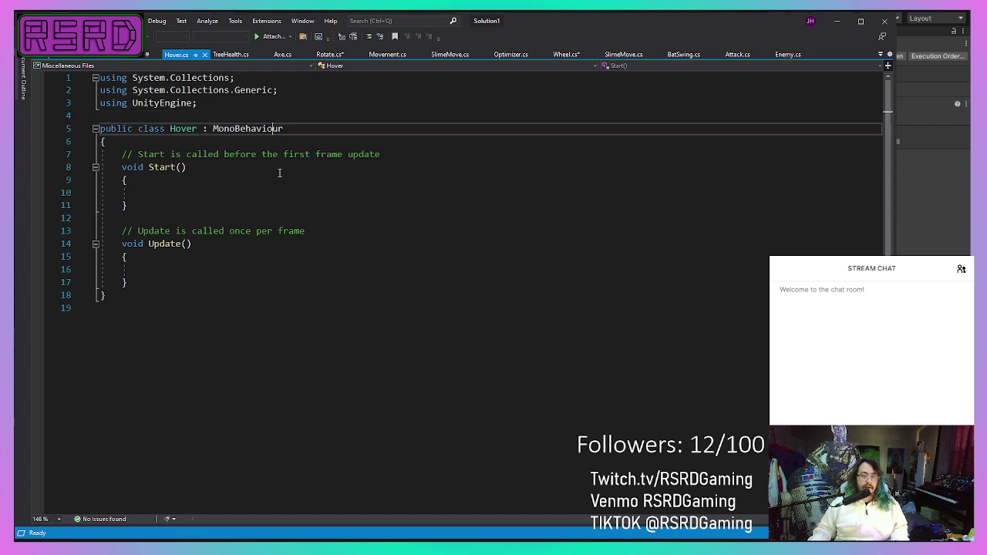
{"action": "left_click", "coordinate": [279, 171]}
{"action": "left_click", "coordinate": [276, 182]}
Step: Declare a private bool variable named flying at the top of the Hover class, above the Start comment
{"action": "left_click", "coordinate": [291, 139]}
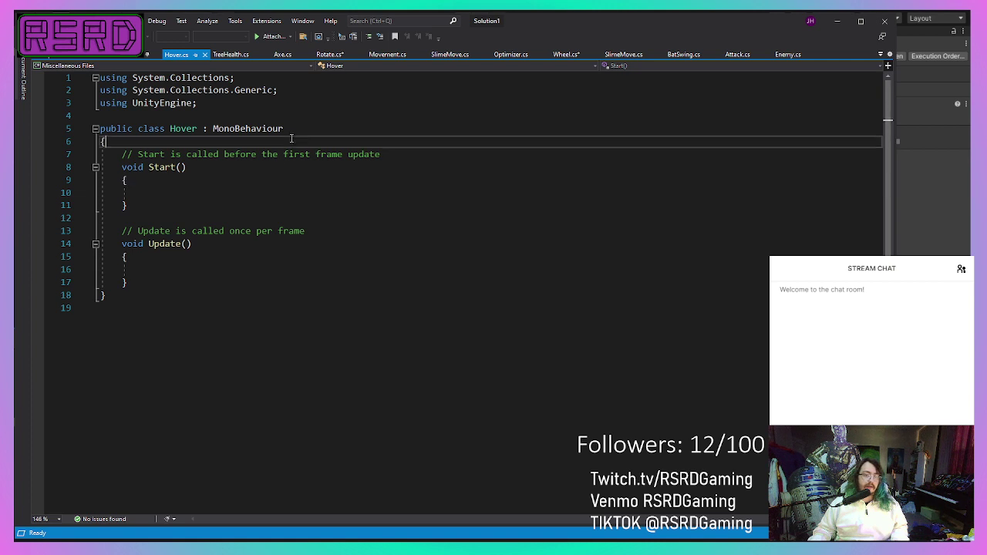
{"action": "type", "text": "boo"}
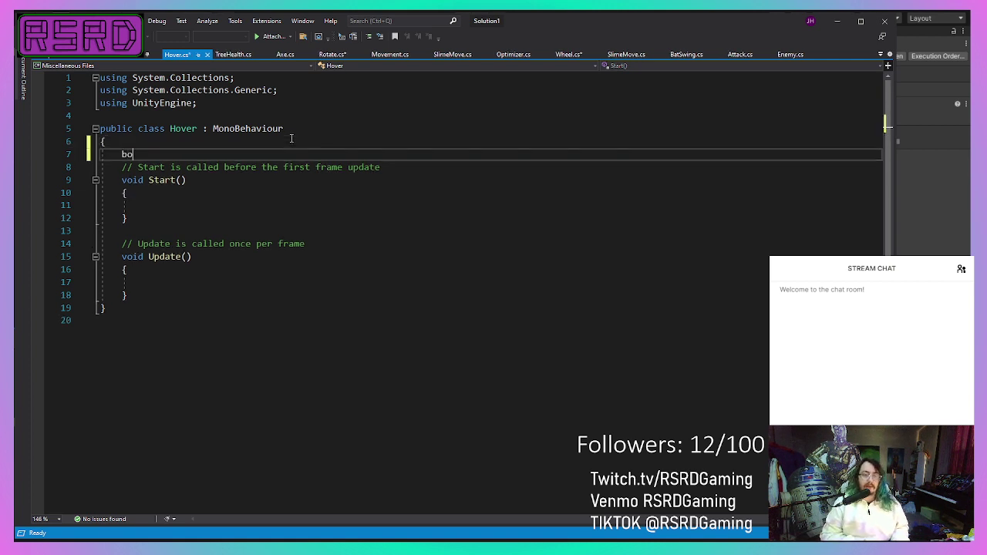
{"action": "key", "text": "BackSpace"}
{"action": "key", "text": "BackSpace"}
{"action": "key", "text": "BackSpace"}
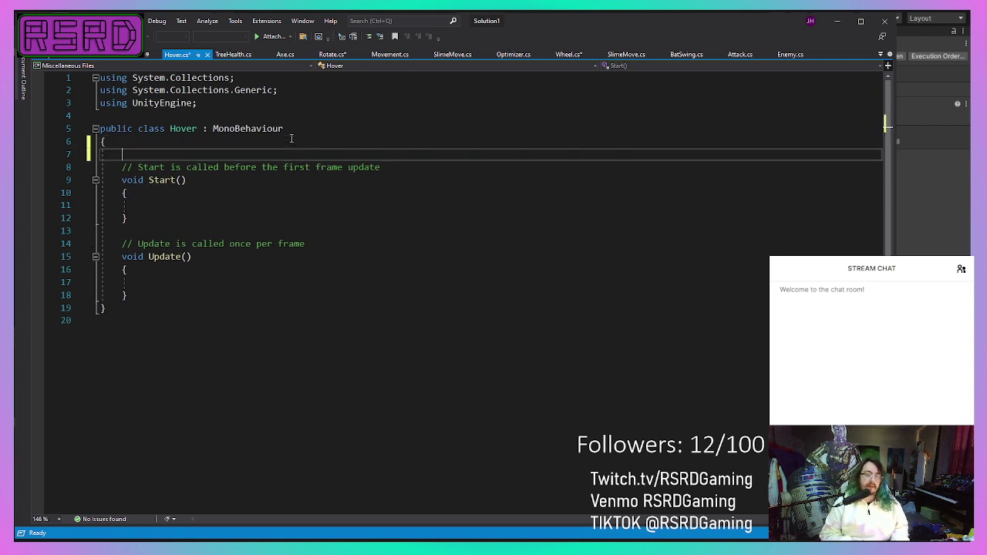
{"action": "type", "text": "private boo"}
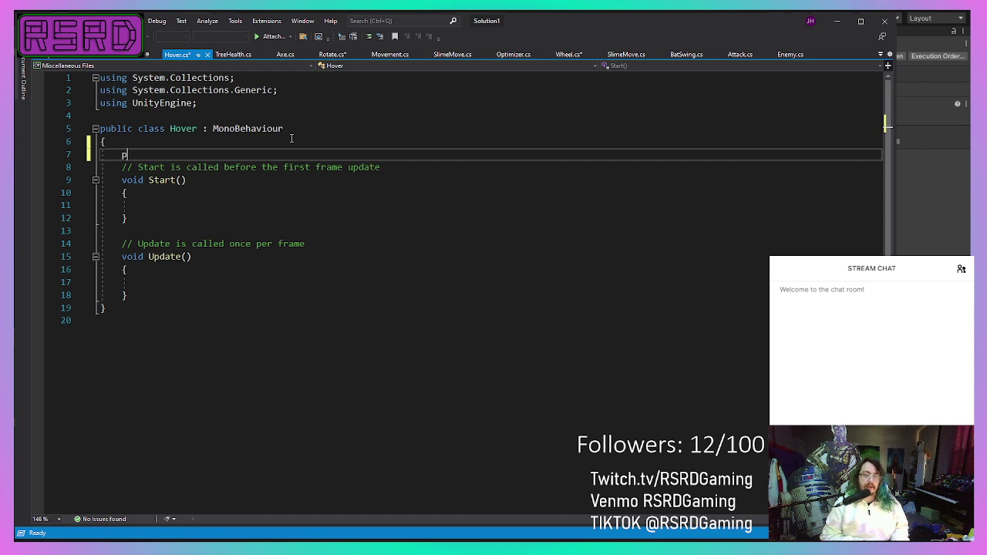
{"action": "type", "text": "l "}
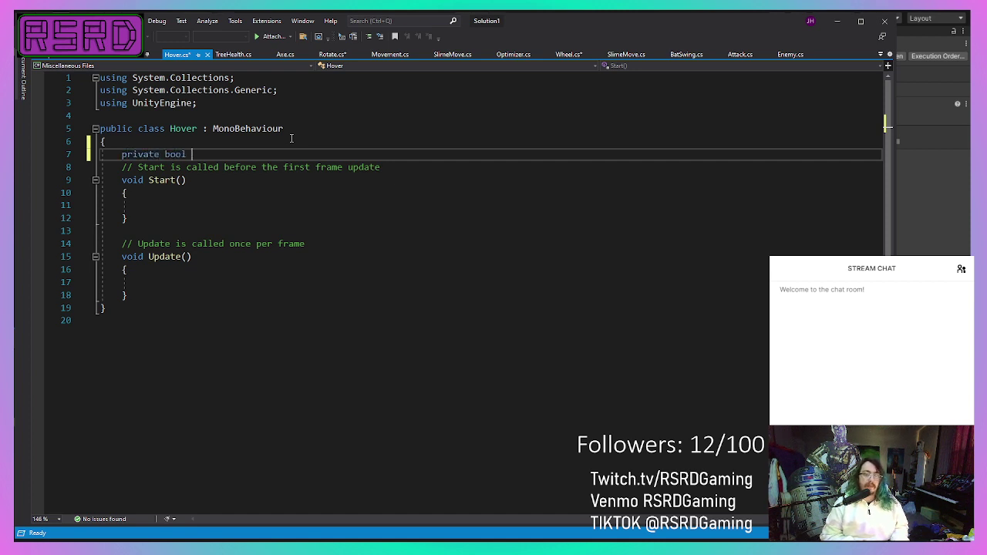
{"action": "type", "text": "flying;"}
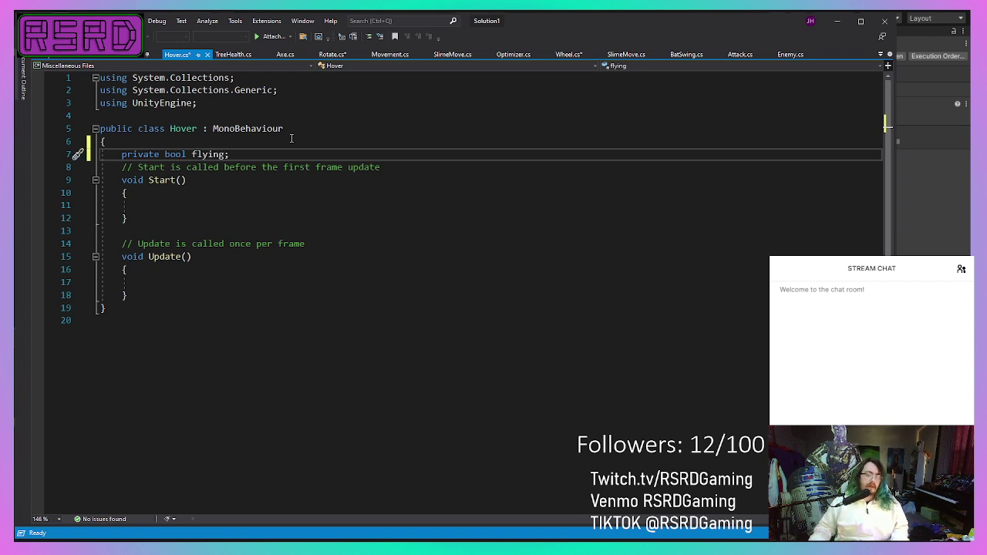
Step: Set flying to true inside the Start method
{"action": "left_click", "coordinate": [156, 207]}
{"action": "type", "text": "flying"}
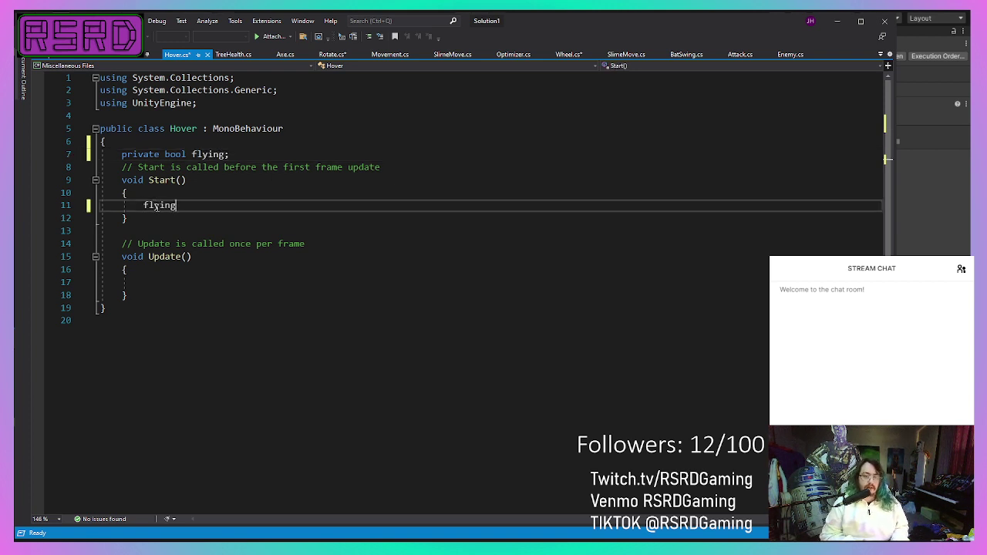
{"action": "type", "text": " = true;"}
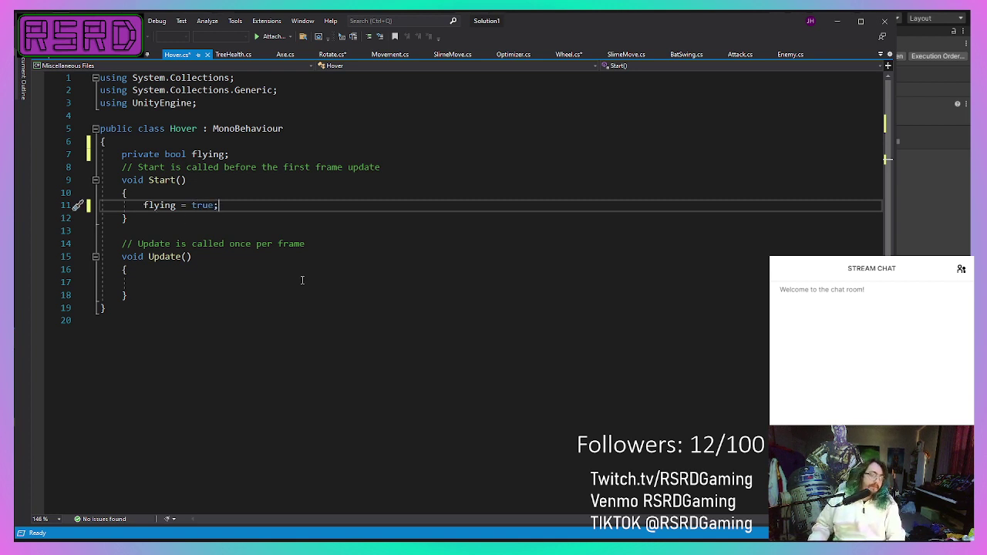
Step: Delete the entire Update method and its comment from the Hover class
{"action": "left_click", "coordinate": [250, 292]}
{"action": "key", "text": "Return"}
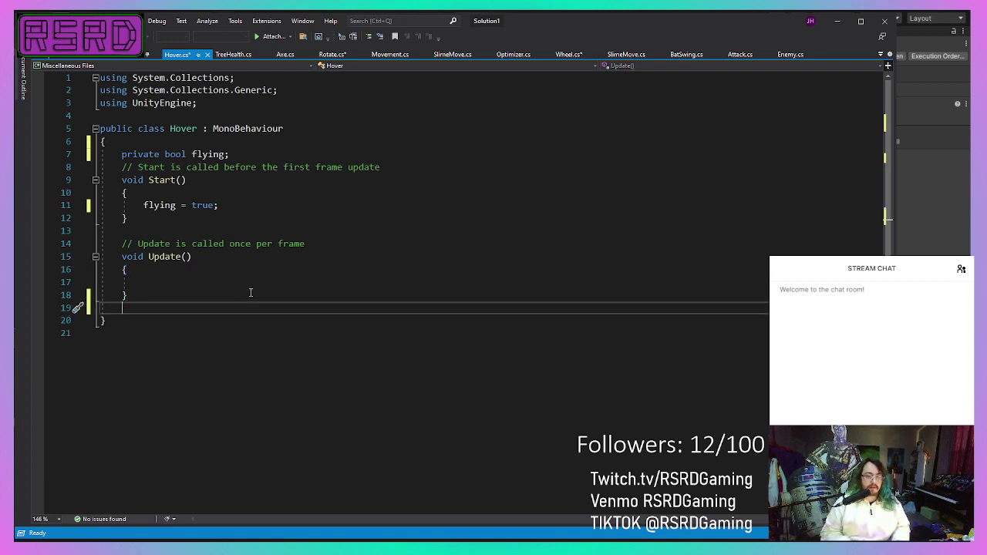
{"action": "key", "text": "BackSpace"}
{"action": "key", "text": "BackSpace"}
{"action": "key", "text": "BackSpace"}
{"action": "key", "text": "BackSpace"}
{"action": "key", "text": "BackSpace"}
{"action": "key", "text": "BackSpace"}
{"action": "key", "text": "BackSpace"}
{"action": "key", "text": "BackSpace"}
{"action": "key", "text": "BackSpace"}
{"action": "key", "text": "BackSpace"}
{"action": "key", "text": "BackSpace"}
{"action": "key", "text": "BackSpace"}
{"action": "key", "text": "BackSpace"}
{"action": "key", "text": "BackSpace"}
{"action": "key", "text": "BackSpace"}
{"action": "key", "text": "BackSpace"}
{"action": "key", "text": "BackSpace"}
{"action": "key", "text": "BackSpace"}
{"action": "key", "text": "BackSpace"}
{"action": "key", "text": "BackSpace"}
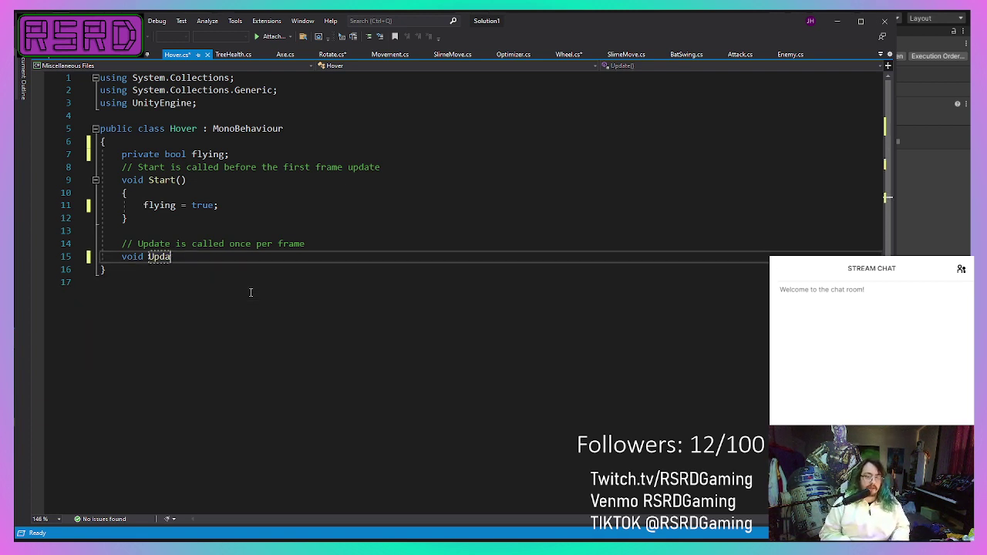
{"action": "key", "text": "BackSpace"}
{"action": "key", "text": "BackSpace"}
{"action": "key", "text": "BackSpace"}
{"action": "key", "text": "BackSpace"}
{"action": "key", "text": "BackSpace"}
{"action": "key", "text": "BackSpace"}
{"action": "key", "text": "BackSpace"}
{"action": "key", "text": "BackSpace"}
{"action": "key", "text": "BackSpace"}
{"action": "key", "text": "BackSpace"}
{"action": "key", "text": "BackSpace"}
{"action": "key", "text": "BackSpace"}
{"action": "key", "text": "BackSpace"}
{"action": "key", "text": "BackSpace"}
{"action": "key", "text": "BackSpace"}
{"action": "key", "text": "BackSpace"}
{"action": "key", "text": "BackSpace"}
{"action": "key", "text": "BackSpace"}
{"action": "key", "text": "BackSpace"}
{"action": "key", "text": "BackSpace"}
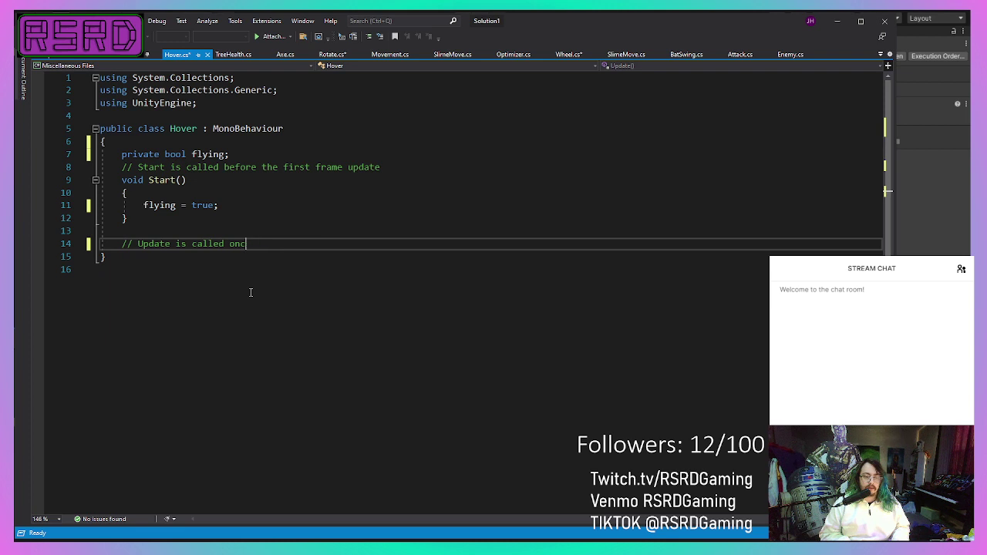
{"action": "key", "text": "BackSpace"}
{"action": "key", "text": "BackSpace"}
{"action": "key", "text": "BackSpace"}
{"action": "key", "text": "BackSpace"}
{"action": "key", "text": "BackSpace"}
{"action": "key", "text": "BackSpace"}
{"action": "key", "text": "BackSpace"}
{"action": "key", "text": "BackSpace"}
{"action": "key", "text": "BackSpace"}
{"action": "key", "text": "BackSpace"}
{"action": "key", "text": "BackSpace"}
{"action": "key", "text": "BackSpace"}
{"action": "key", "text": "BackSpace"}
{"action": "key", "text": "BackSpace"}
{"action": "key", "text": "BackSpace"}
{"action": "key", "text": "BackSpace"}
{"action": "key", "text": "BackSpace"}
{"action": "key", "text": "BackSpace"}
{"action": "key", "text": "BackSpace"}
{"action": "key", "text": "BackSpace"}
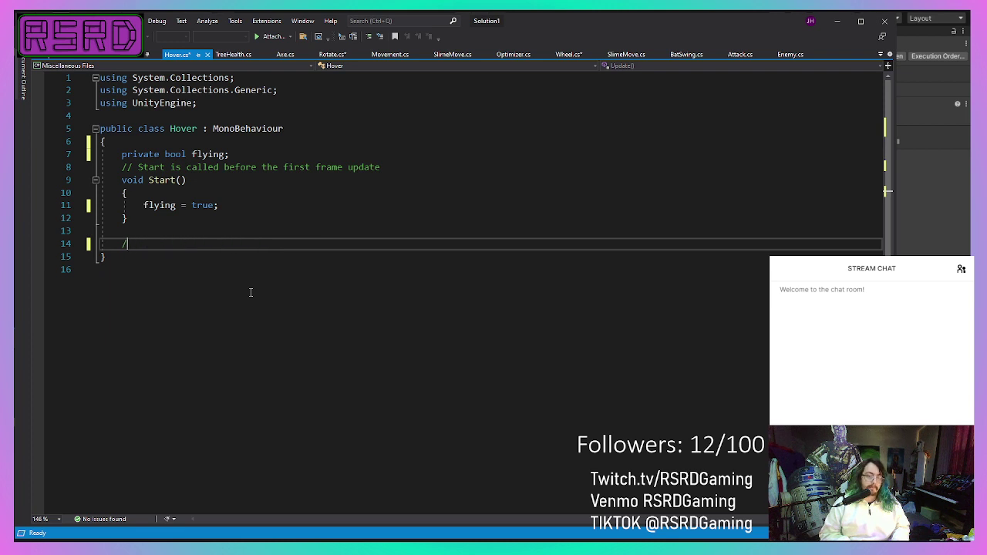
{"action": "key", "text": "BackSpace"}
Step: Add an empty void FixedUpdate() method below the Start method
{"action": "type", "text": "void "}
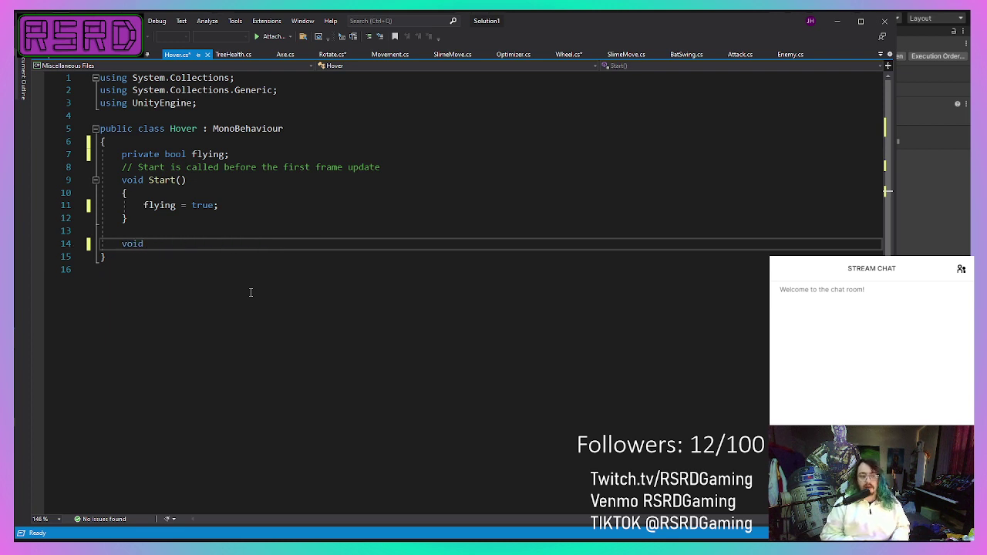
{"action": "type", "text": "FixedUpdate"}
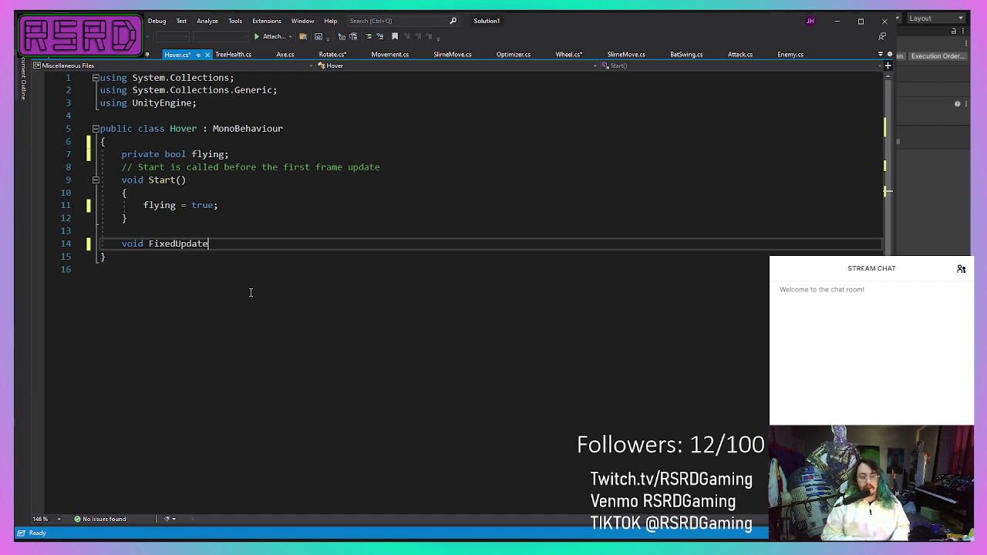
{"action": "type", "text": "()P"}
{"action": "key", "text": "Return"}
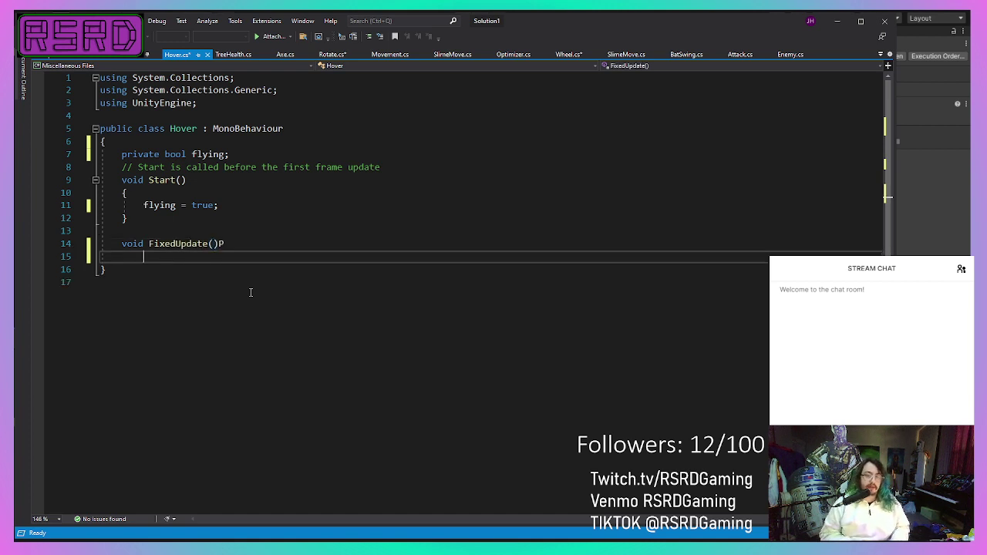
{"action": "key", "text": "BackSpace"}
{"action": "key", "text": "BackSpace"}
{"action": "type", "text": "{"}
{"action": "key", "text": "Return"}
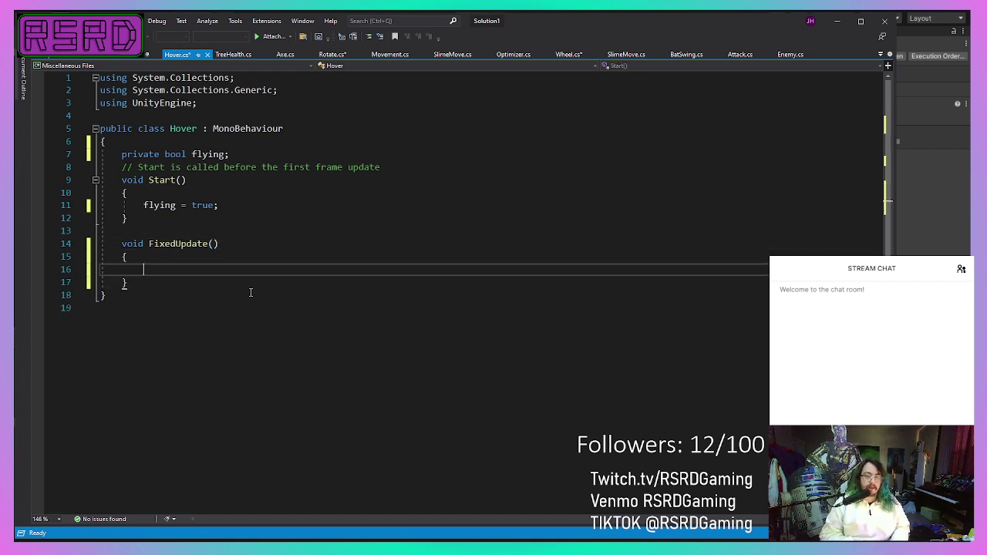
Step: Add an if (flying) statement with an empty block inside FixedUpdate
{"action": "type", "text": "if ("}
{"action": "type", "text": "flying"}
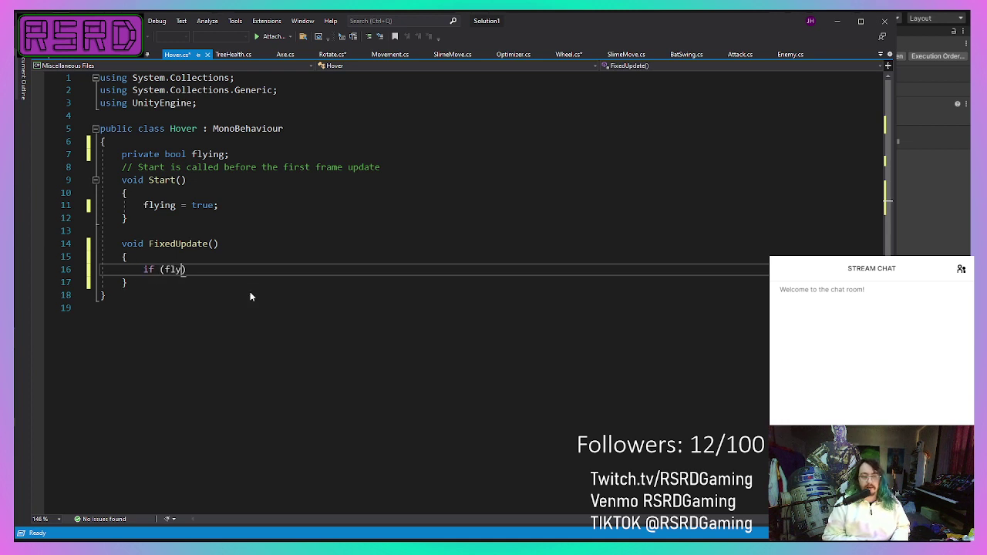
{"action": "type", "text": ") {"}
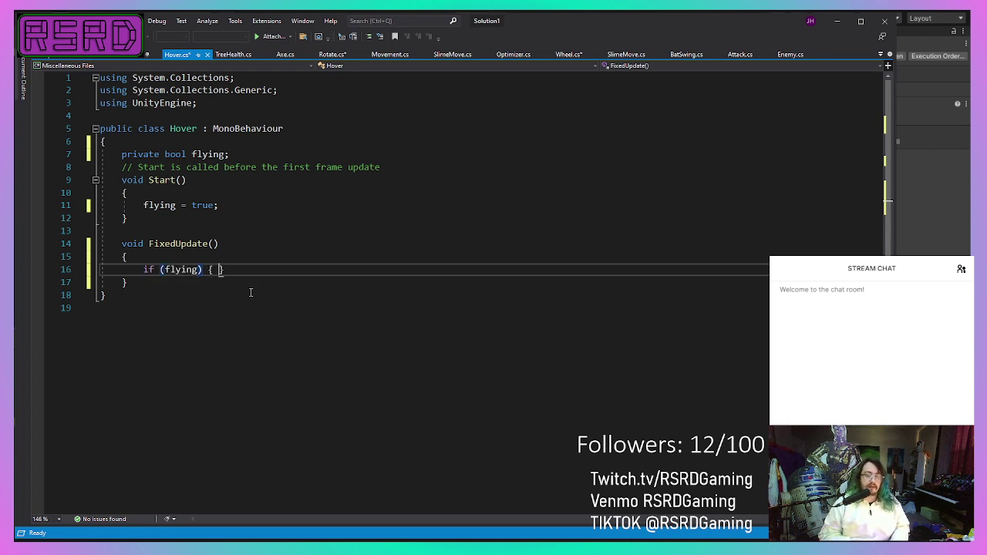
{"action": "key", "text": "Return"}
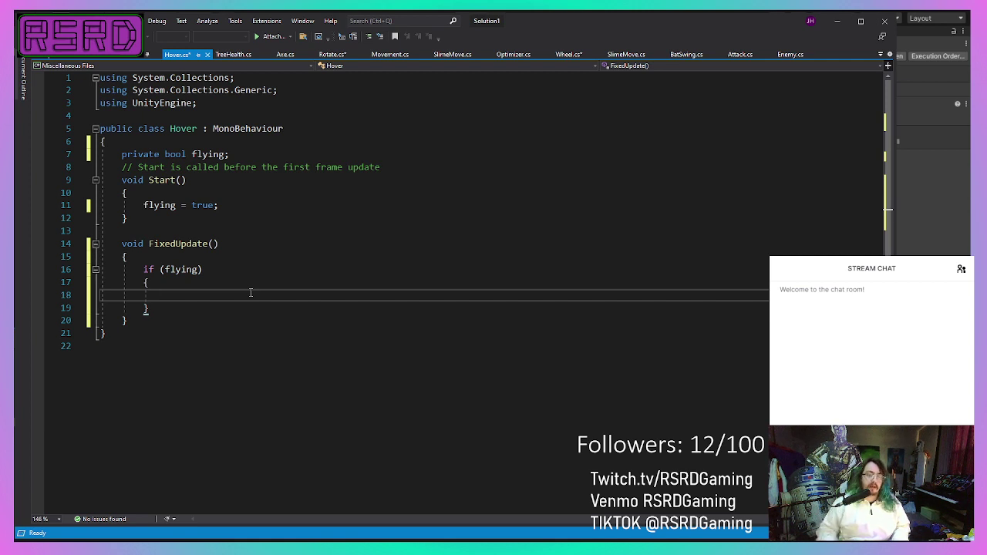
Step: Declare a private float variable named thrust directly below the flying variable
{"action": "left_click", "coordinate": [266, 157]}
{"action": "key", "text": "Return"}
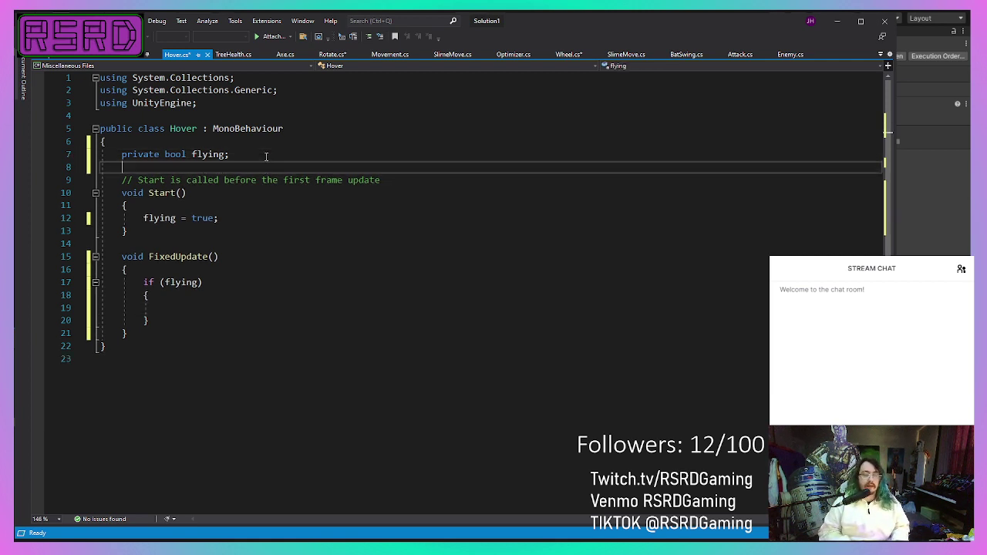
{"action": "type", "text": "privaet"}
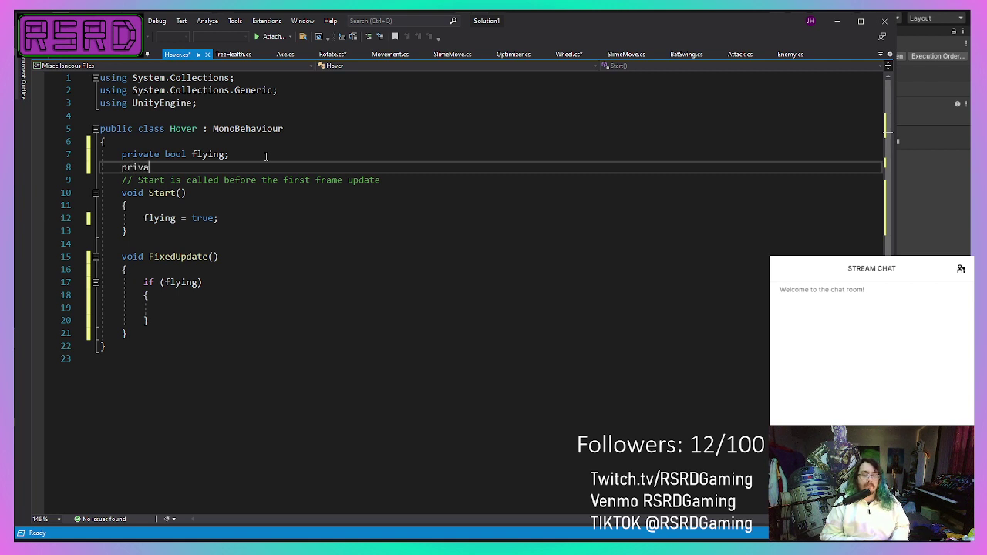
{"action": "key", "text": "BackSpace"}
{"action": "key", "text": "BackSpace"}
{"action": "type", "text": "te "}
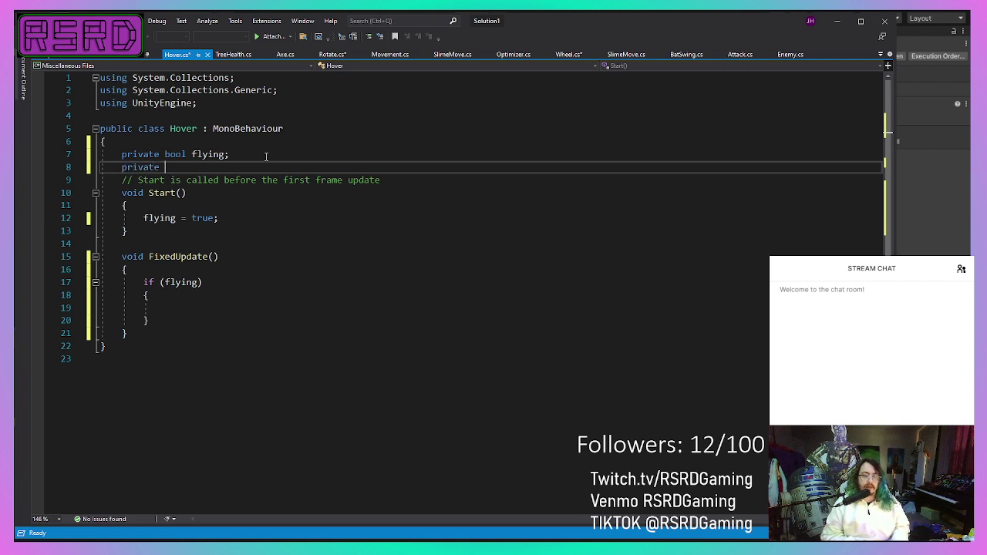
{"action": "type", "text": "float"}
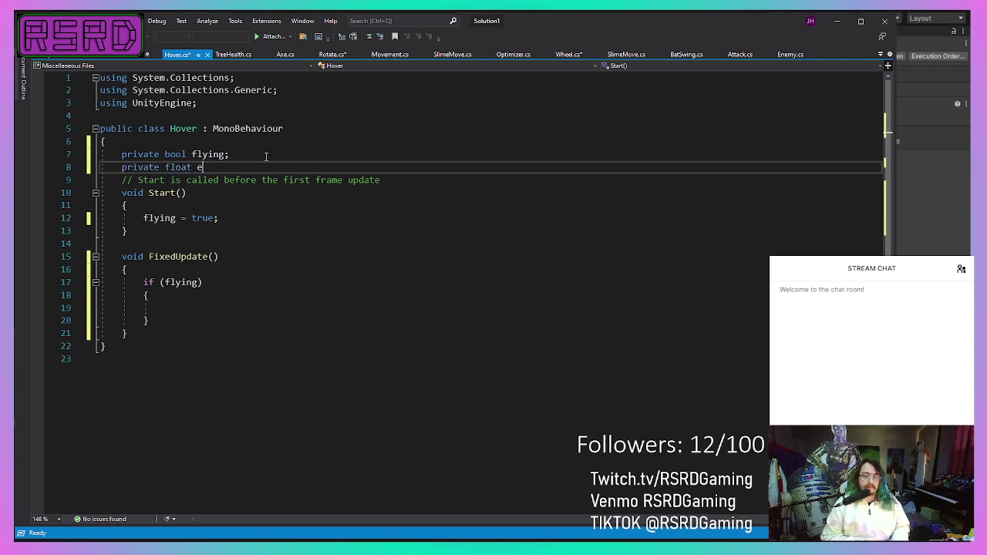
{"action": "type", "text": " thrust;"}
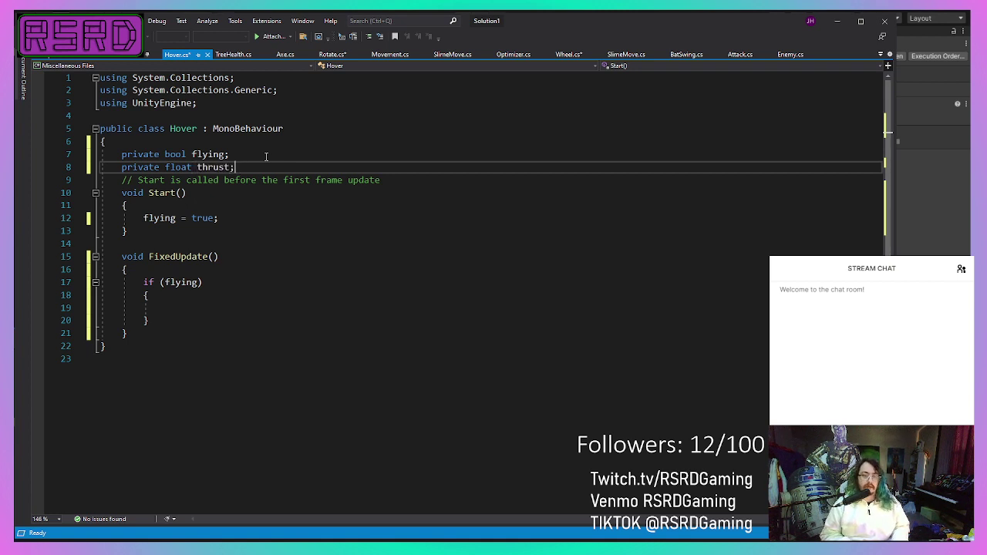
Step: Inside the if (flying) block, write an assignment of a new Vector3 to transform.position
{"action": "left_click", "coordinate": [253, 306]}
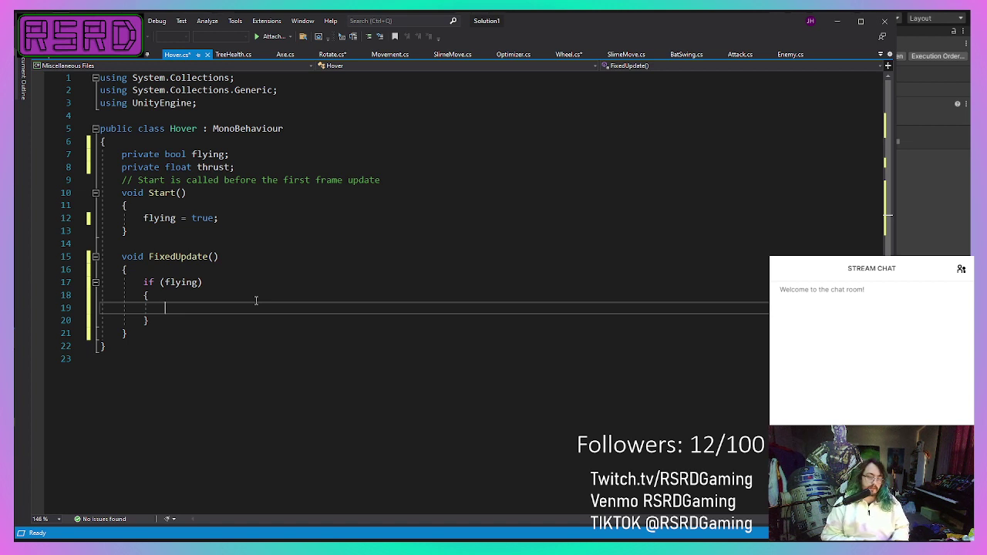
{"action": "type", "text": "trasn"}
{"action": "key", "text": "BackSpace"}
{"action": "key", "text": "BackSpace"}
{"action": "type", "text": "n"}
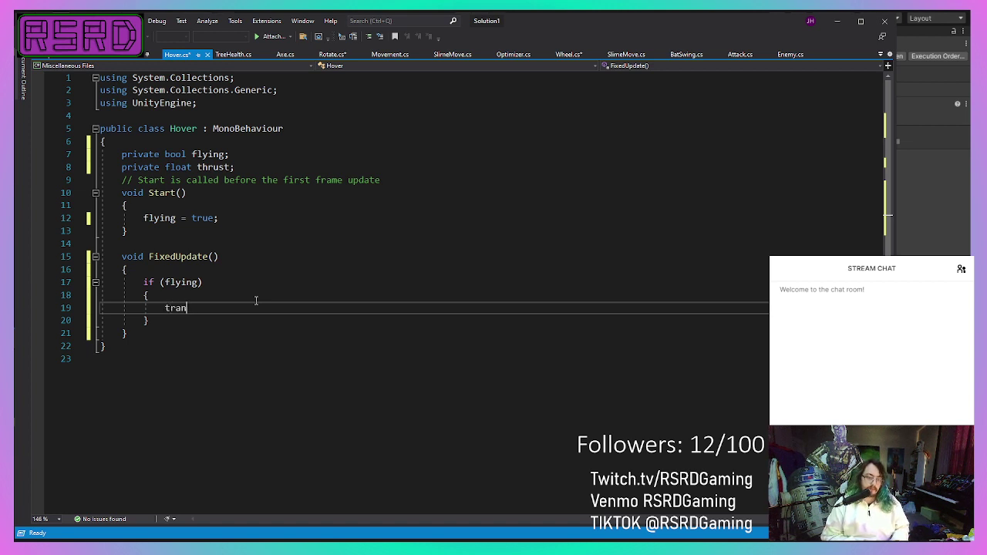
{"action": "type", "text": "sform.po"}
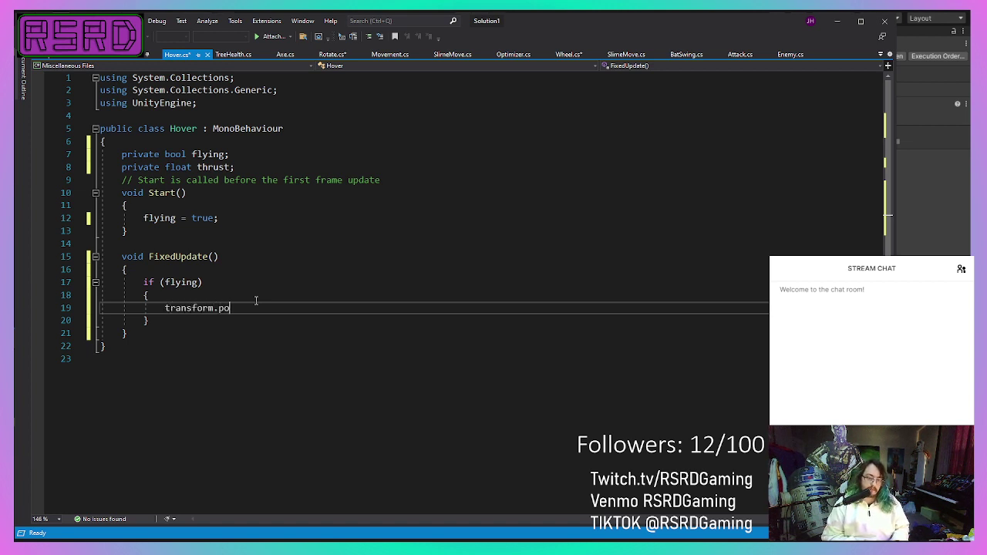
{"action": "type", "text": "sition ="}
{"action": "key", "text": "BackSpace"}
{"action": "key", "text": "BackSpace"}
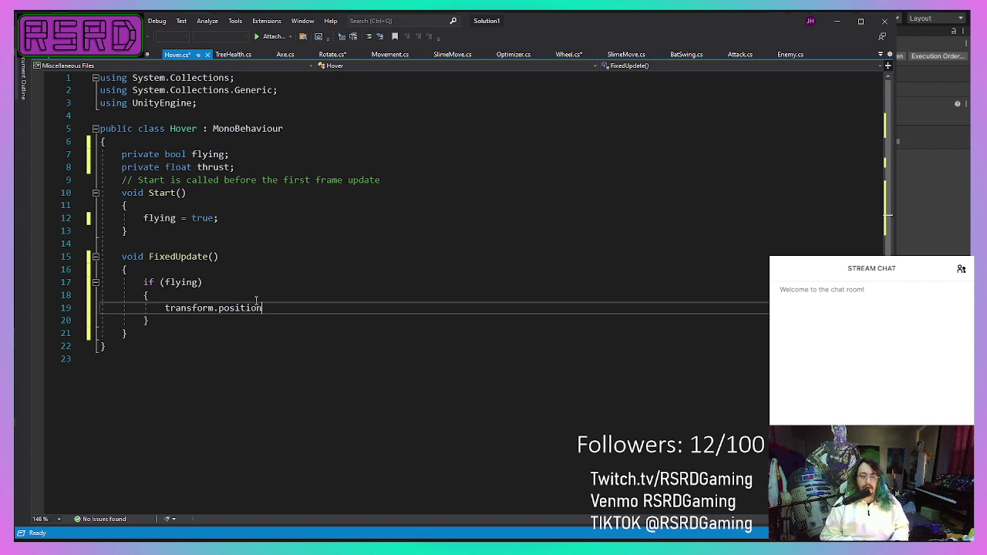
{"action": "type", "text": "= "}
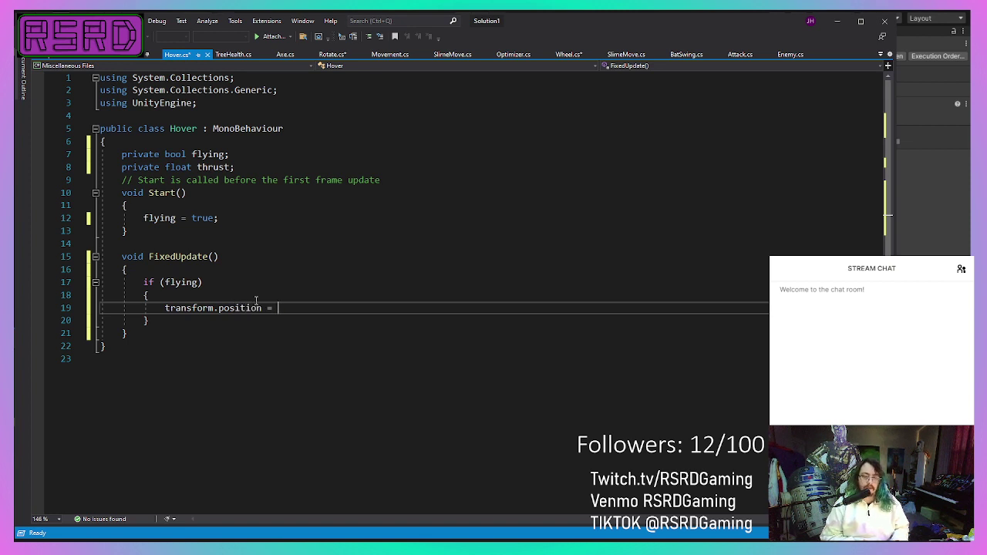
{"action": "type", "text": "new Vector3("}
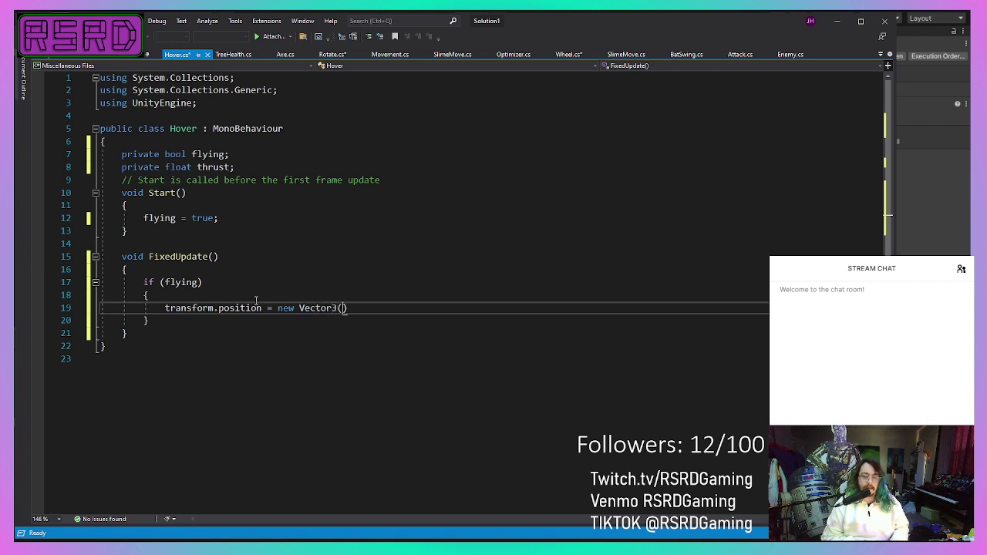
Step: Enter transform.position.x as the first argument of the new Vector3, followed by a comma
{"action": "type", "text": "trans"}
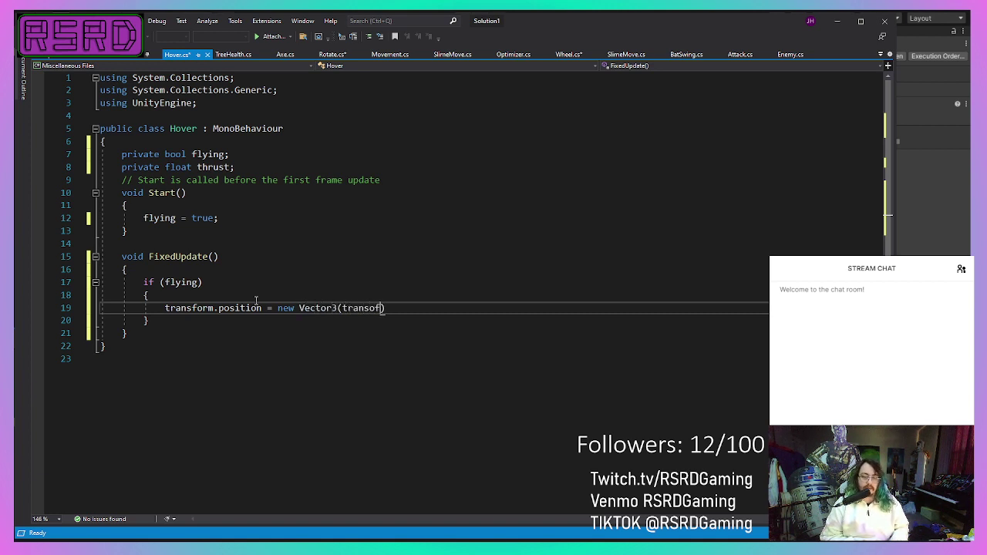
{"action": "type", "text": "form.p"}
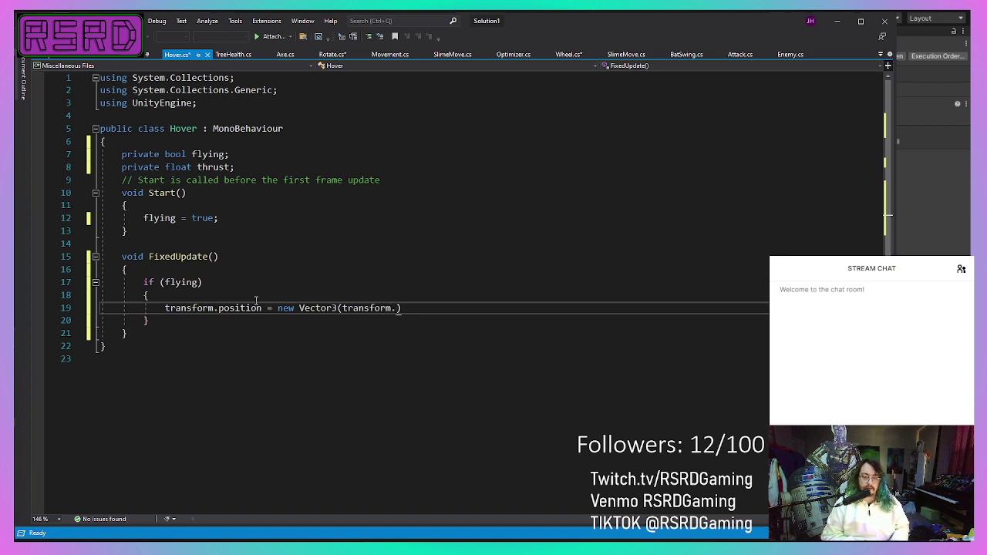
{"action": "type", "text": "osition"}
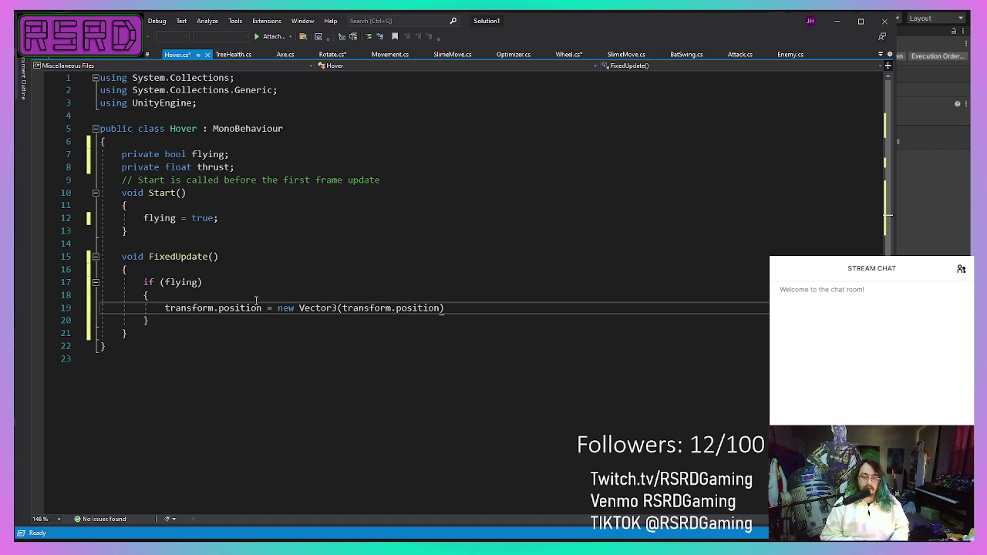
{"action": "type", "text": ".x, tr"}
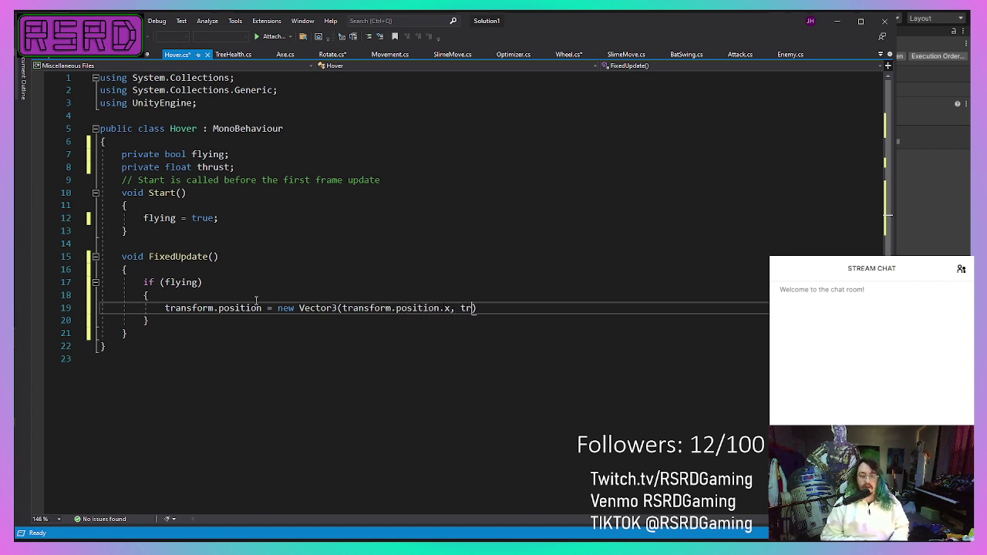
{"action": "type", "text": "a"}
{"action": "key", "text": "BackSpace"}
{"action": "key", "text": "BackSpace"}
{"action": "key", "text": "BackSpace"}
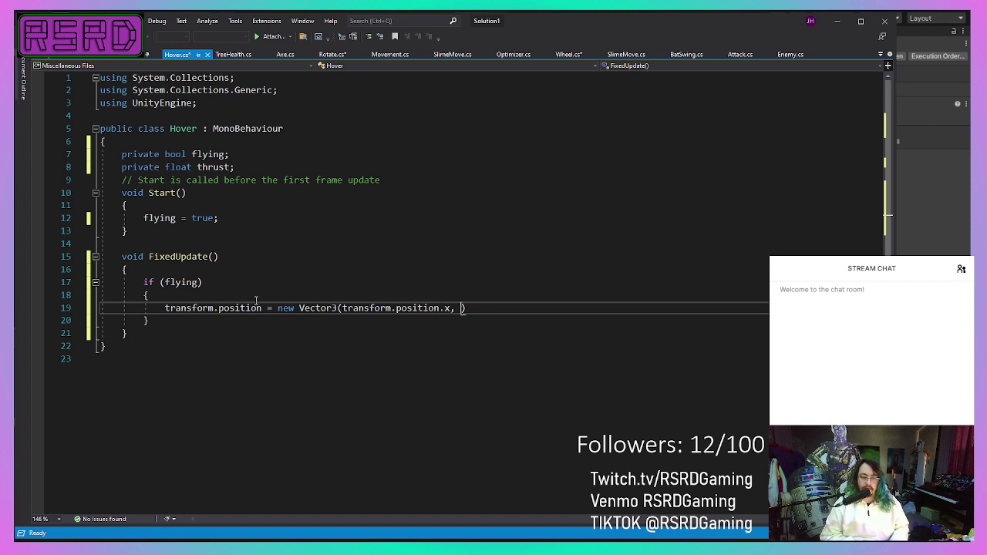
Step: Enter transform.position.y * Mathf.Sin() as the second Vector3 argument, leaving the Sin parentheses empty
{"action": "type", "text": "tre"}
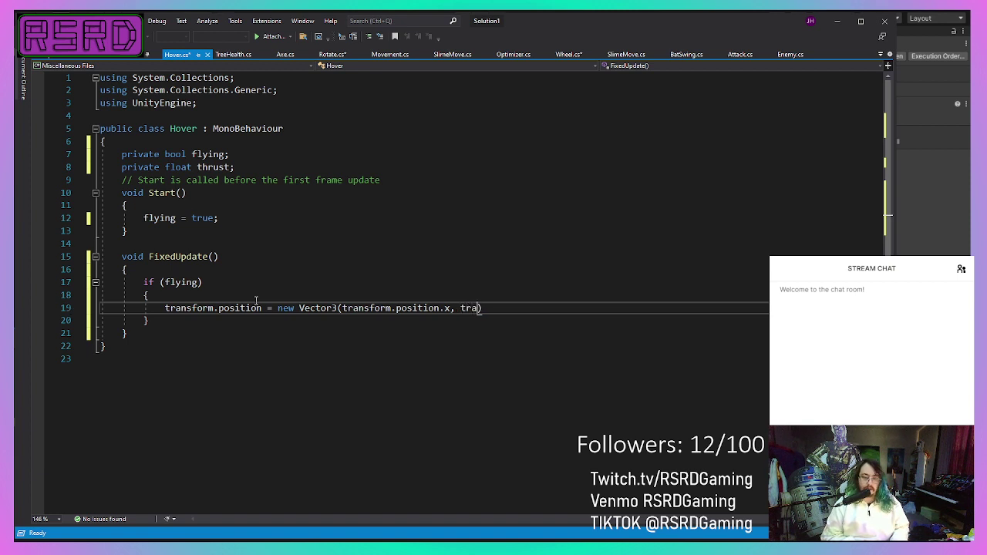
{"action": "type", "text": "nsform.pos"}
{"action": "key", "text": "BackSpace"}
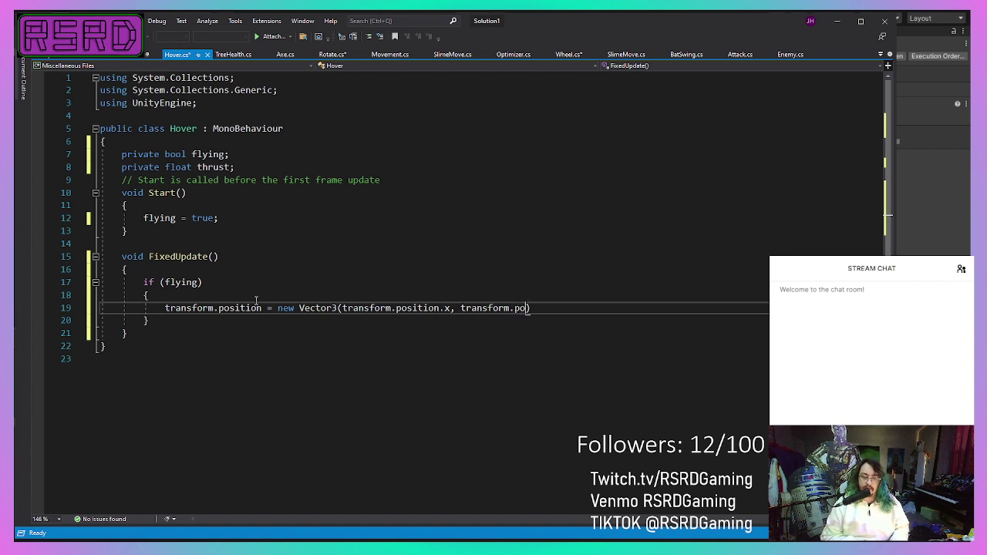
{"action": "type", "text": "sition.y"}
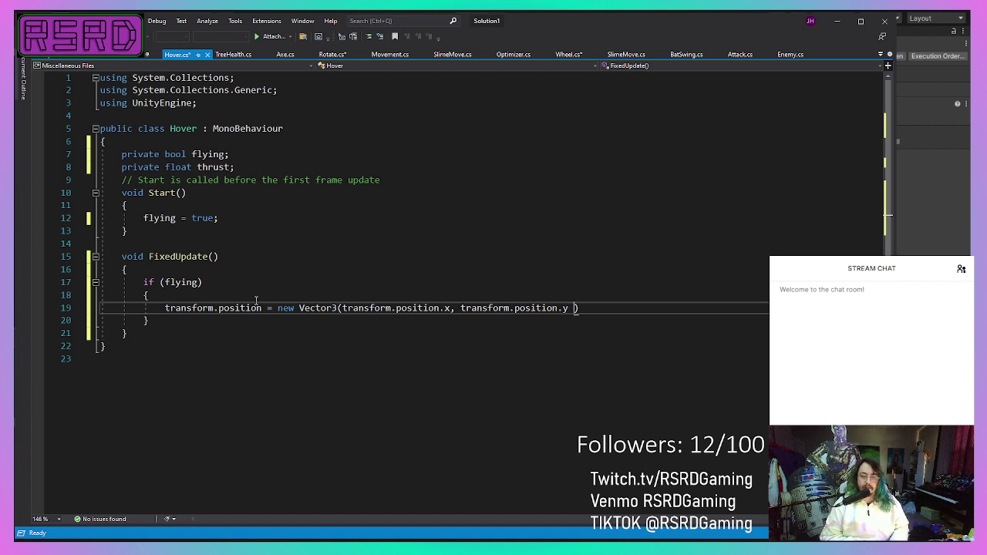
{"action": "type", "text": " * S"}
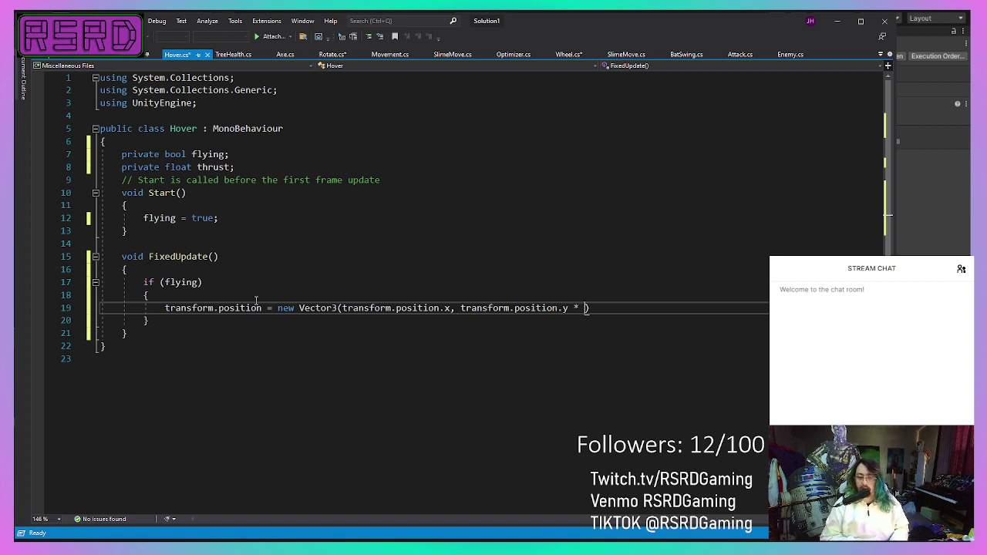
{"action": "key", "text": "BackSpace"}
{"action": "type", "text": "MathF"}
{"action": "key", "text": "BackSpace"}
{"action": "type", "text": "f."}
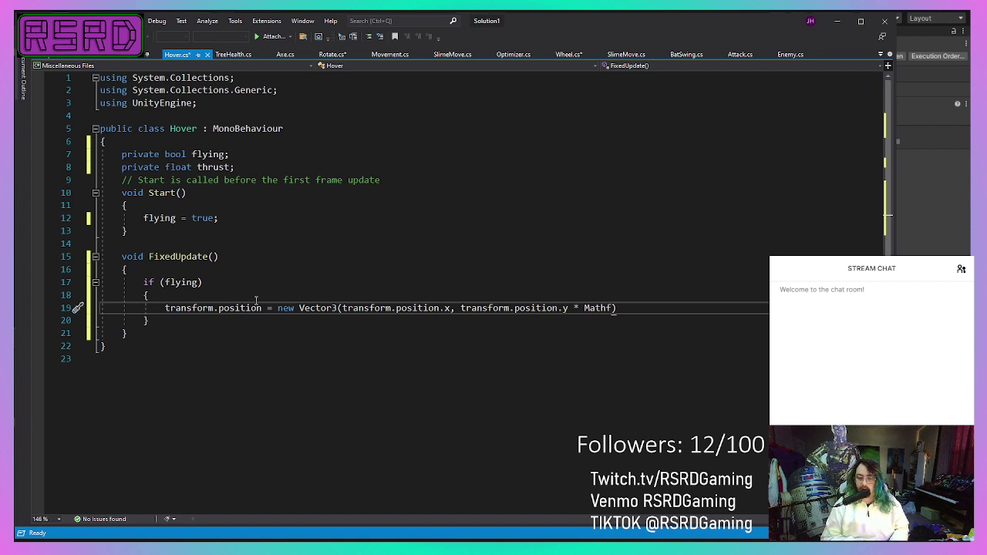
{"action": "type", "text": "Sin"}
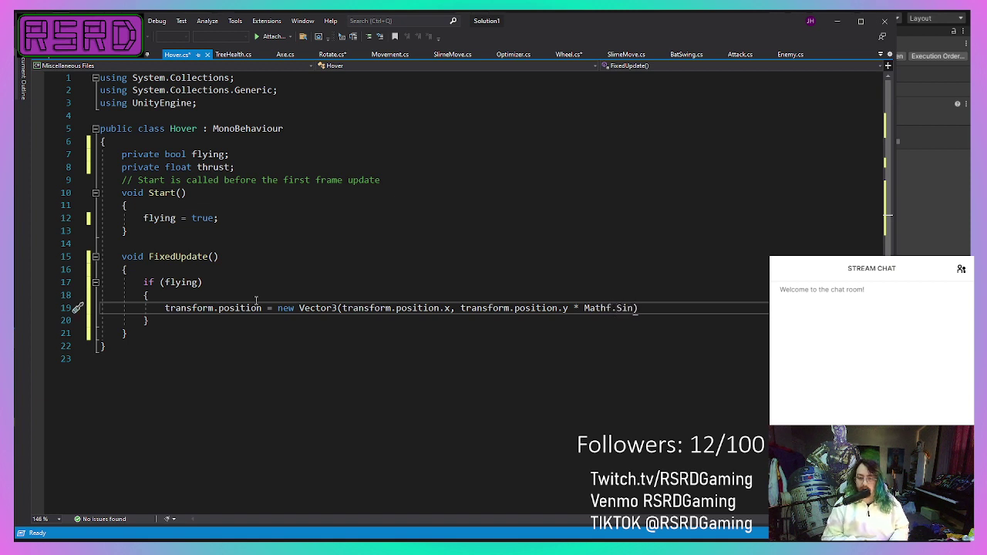
{"action": "type", "text": "("}
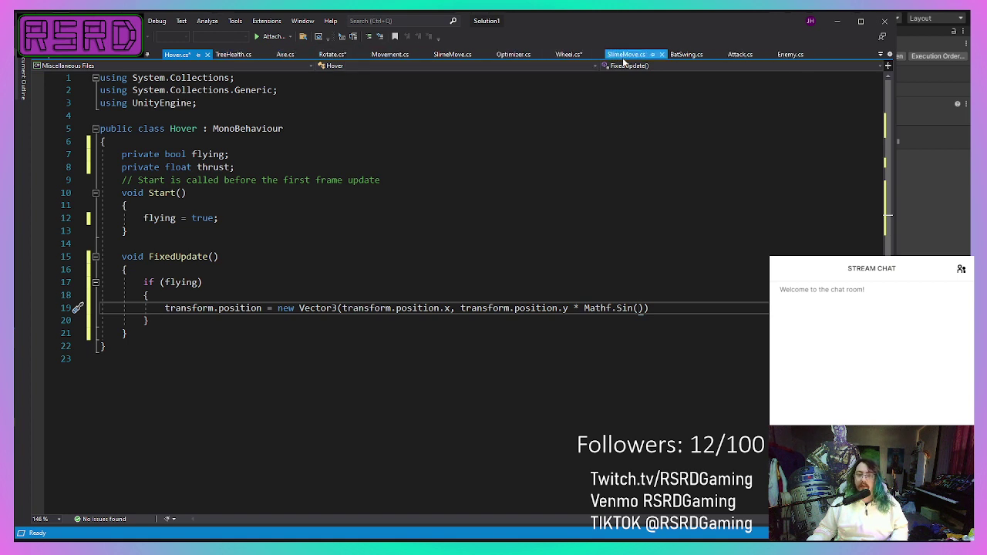
Step: Review the Movement and Enemy scripts, examining the Enemy script's variables, Start method and the position assignments in FixedUpdate
{"action": "left_click", "coordinate": [389, 56]}
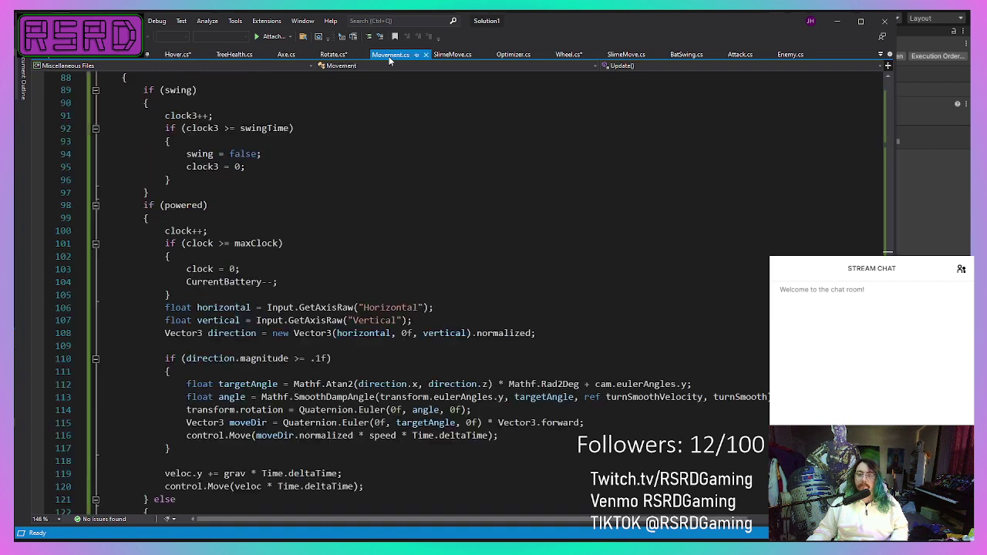
{"action": "left_click", "coordinate": [786, 54]}
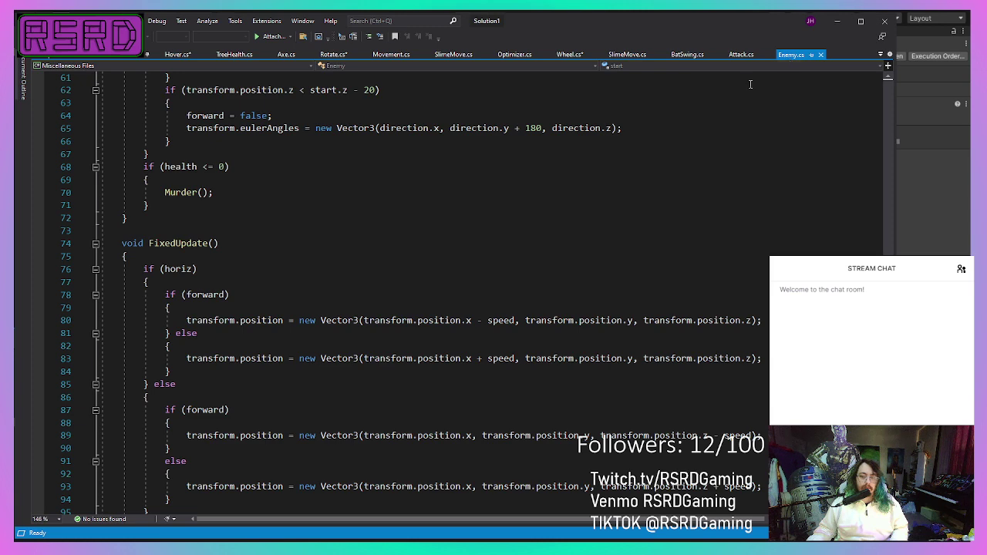
{"action": "scroll", "coordinate": [586, 269], "scroll_direction": "up", "scroll_amount": 20}
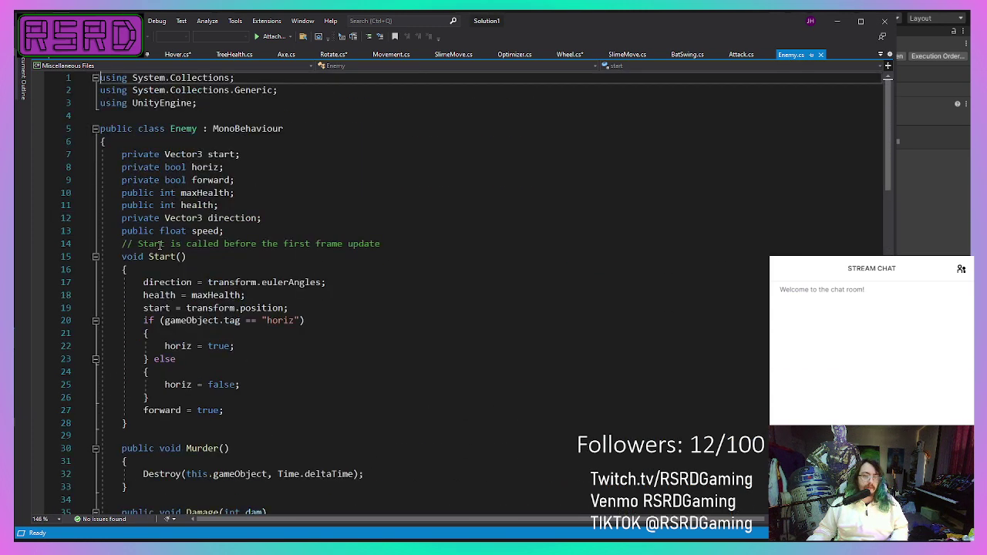
{"action": "scroll", "coordinate": [261, 203], "scroll_direction": "down", "scroll_amount": 2}
{"action": "scroll", "coordinate": [262, 202], "scroll_direction": "down", "scroll_amount": 7}
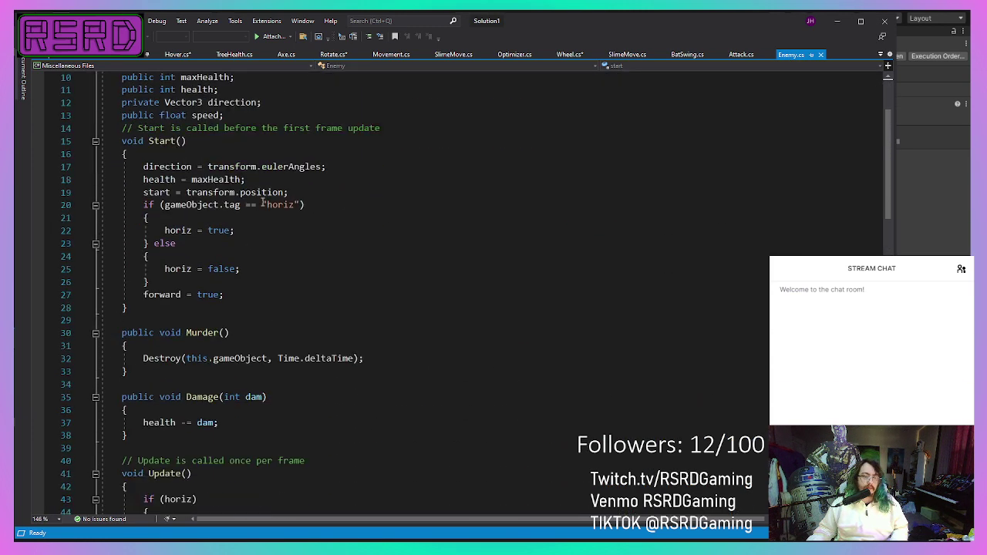
{"action": "scroll", "coordinate": [262, 202], "scroll_direction": "down", "scroll_amount": 14}
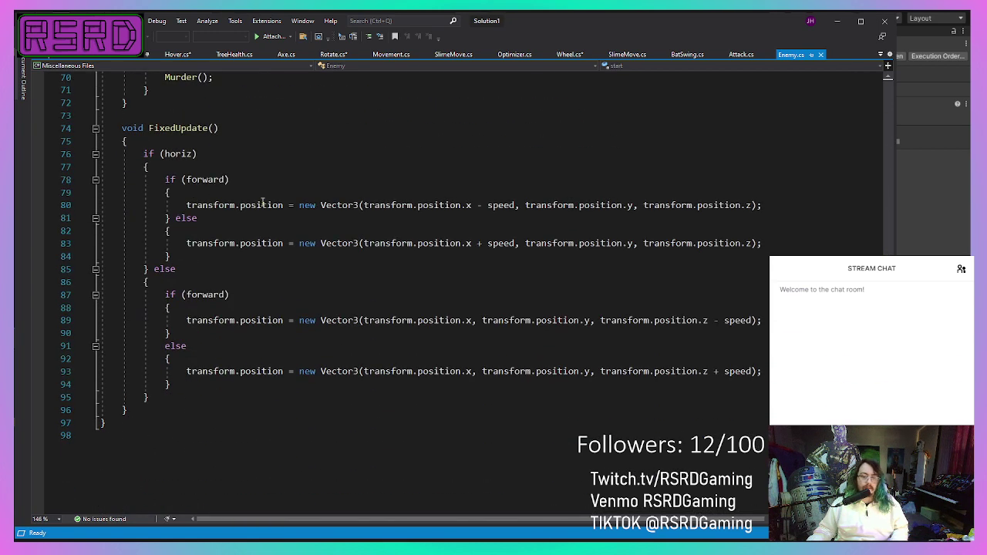
{"action": "scroll", "coordinate": [262, 202], "scroll_direction": "up", "scroll_amount": 12}
{"action": "scroll", "coordinate": [262, 202], "scroll_direction": "up", "scroll_amount": 11}
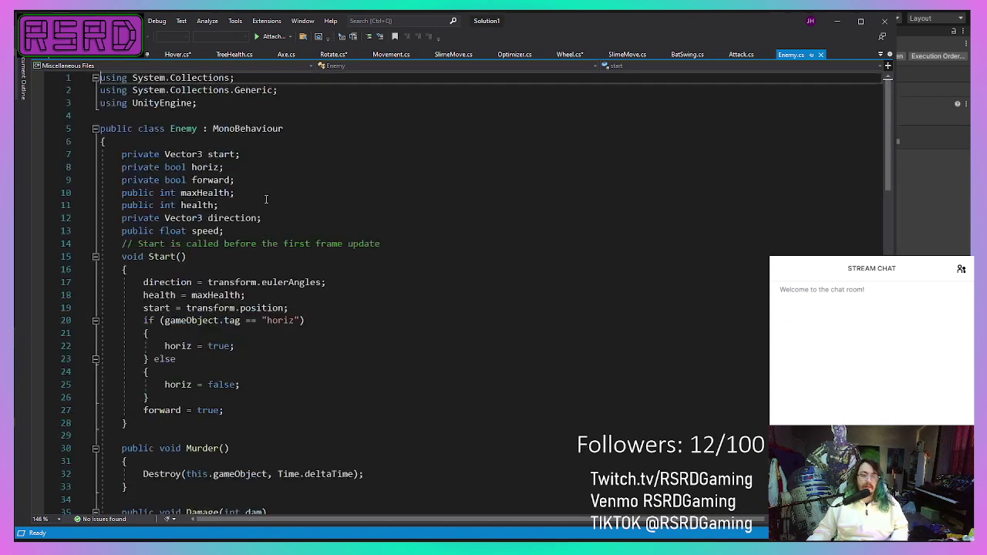
{"action": "scroll", "coordinate": [124, 77], "scroll_direction": "down", "scroll_amount": 2}
{"action": "scroll", "coordinate": [191, 107], "scroll_direction": "up", "scroll_amount": 2}
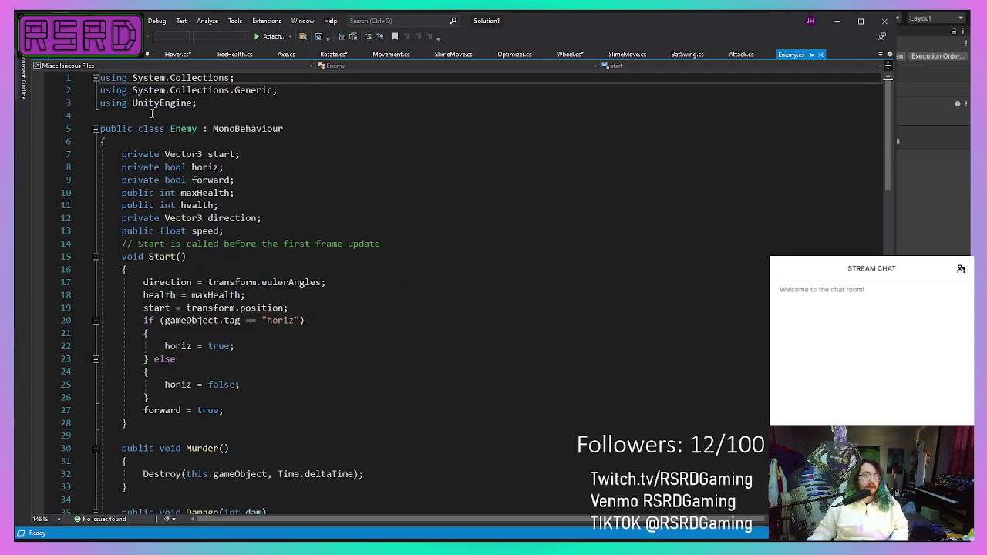
Step: Return to the Hover script and pass thrust as the argument of Mathf.Sin in the position assignment
{"action": "left_click", "coordinate": [182, 56]}
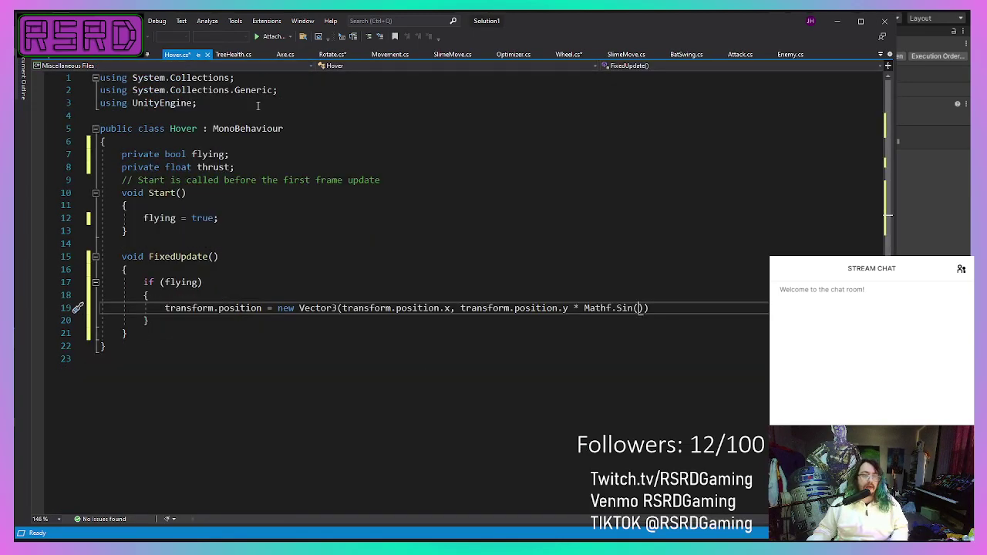
{"action": "scroll", "coordinate": [675, 293], "scroll_direction": "down", "scroll_amount": 2}
{"action": "scroll", "coordinate": [674, 293], "scroll_direction": "up", "scroll_amount": 1}
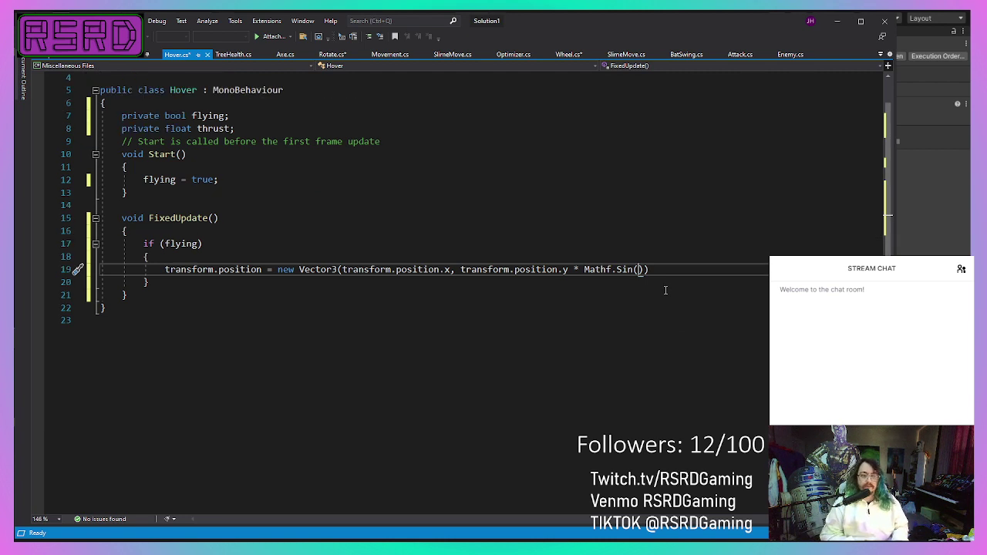
{"action": "type", "text": "tr"}
{"action": "key", "text": "BackSpace"}
{"action": "type", "text": "hrust"}
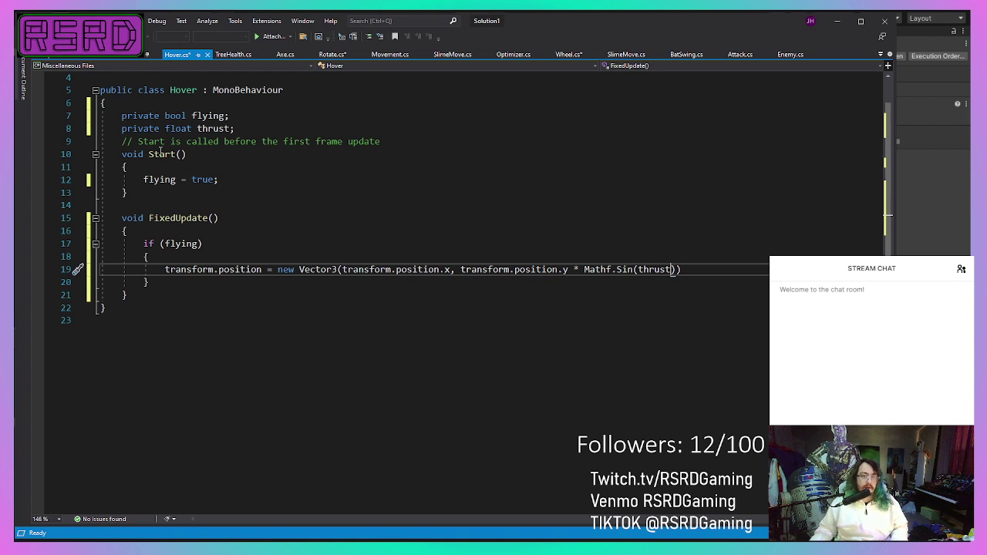
Step: Change the access modifier of the thrust float declaration to public
{"action": "left_click_drag", "start_coordinate": [160, 129], "coordinate": [125, 132]}
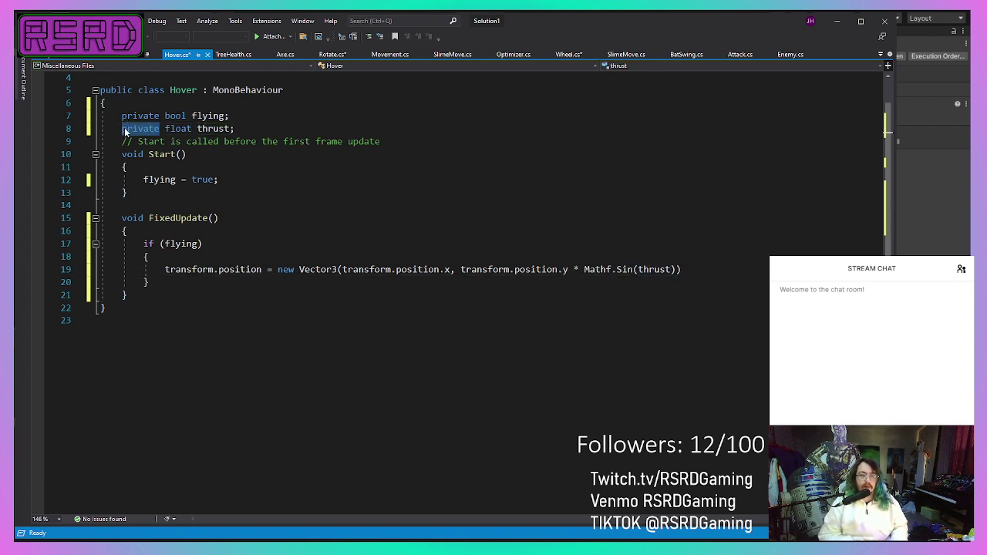
{"action": "type", "text": "public"}
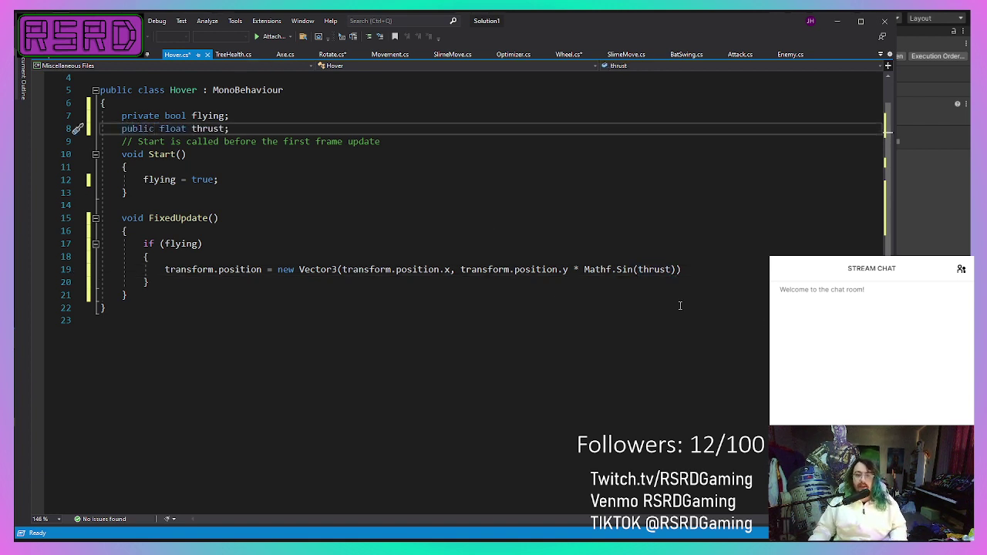
{"action": "left_click", "coordinate": [686, 270]}
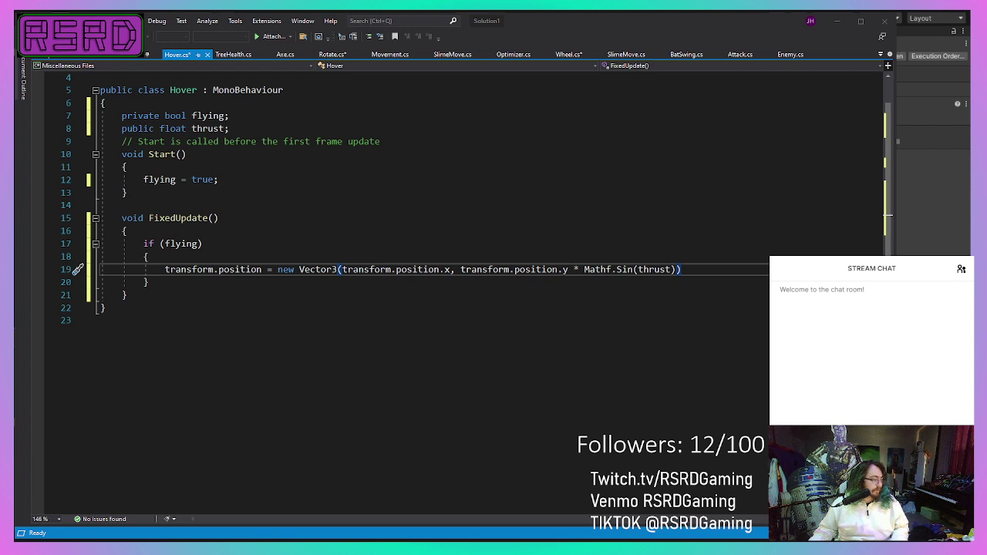
{"action": "scroll", "coordinate": [476, 218], "scroll_direction": "up", "scroll_amount": 1}
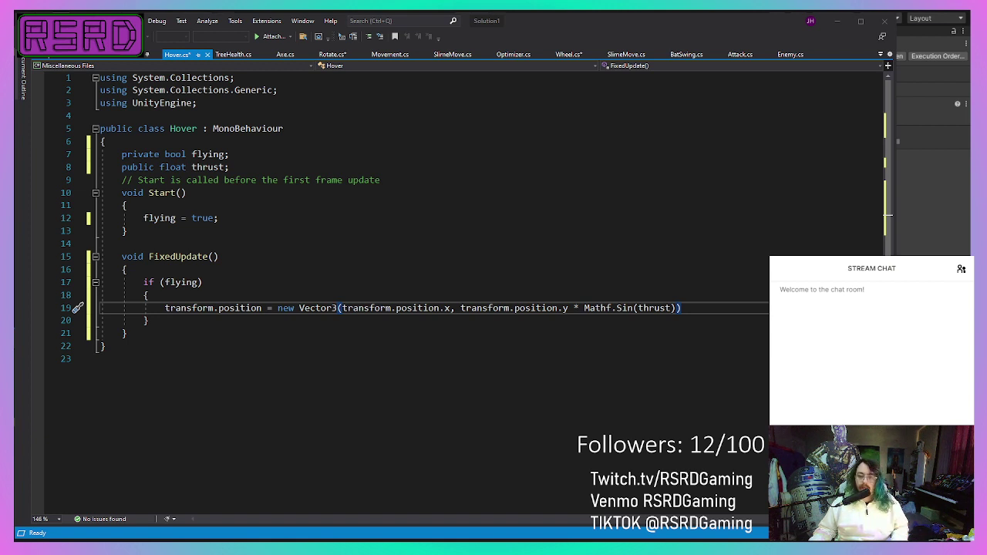
Step: Replace the multiplication before Mathf.Sin(thrust) with a + so the sine value is added to transform.position.y
{"action": "left_click", "coordinate": [677, 307]}
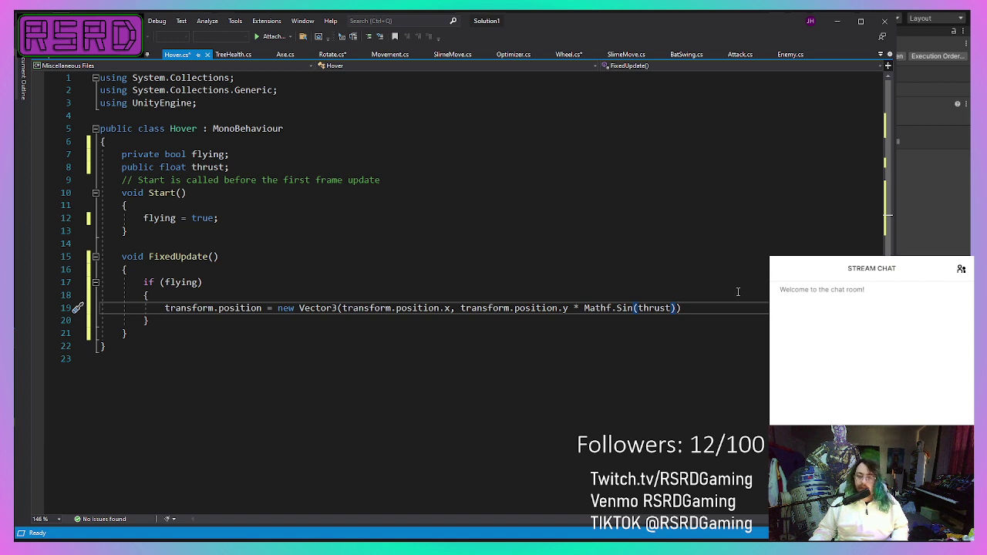
{"action": "left_click", "coordinate": [695, 308]}
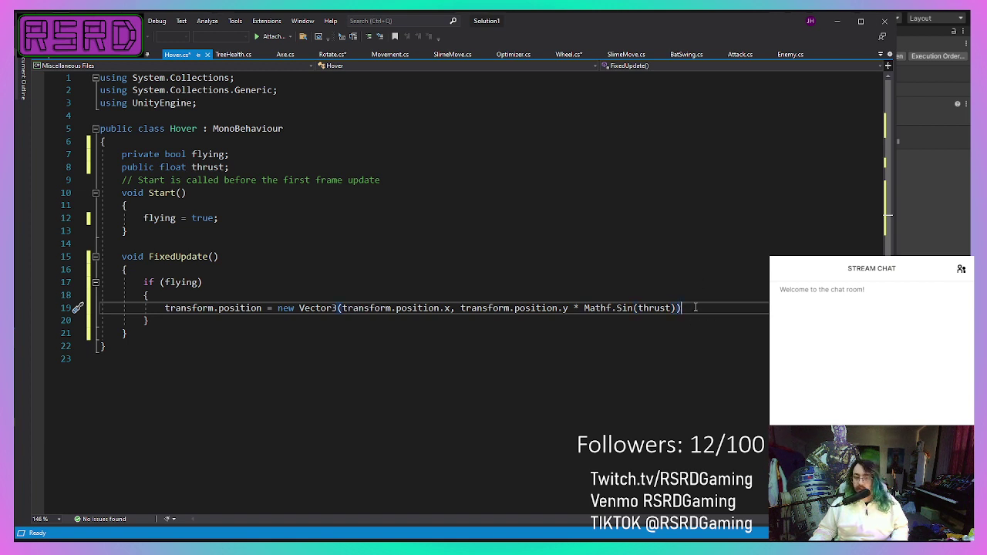
{"action": "left_click", "coordinate": [583, 308]}
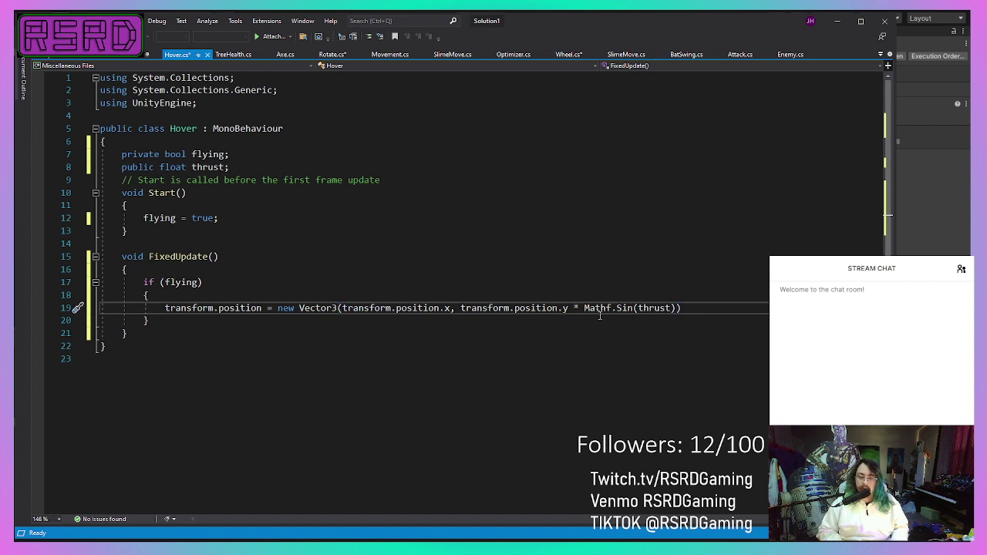
{"action": "key", "text": "BackSpace"}
{"action": "type", "text": "+"}
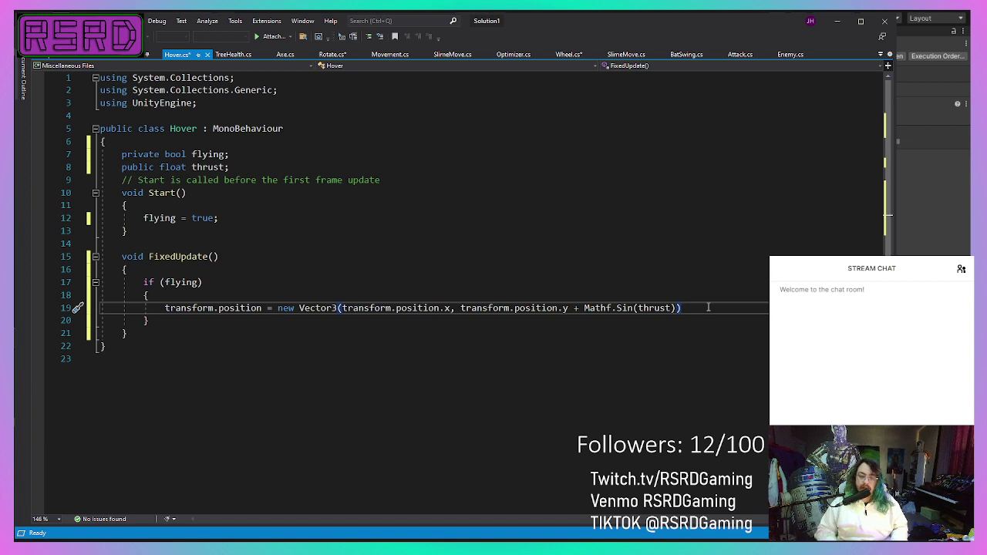
Step: Append a comma and a third transform.position component after the sine term, and save the Hover script
{"action": "type", "text": ","}
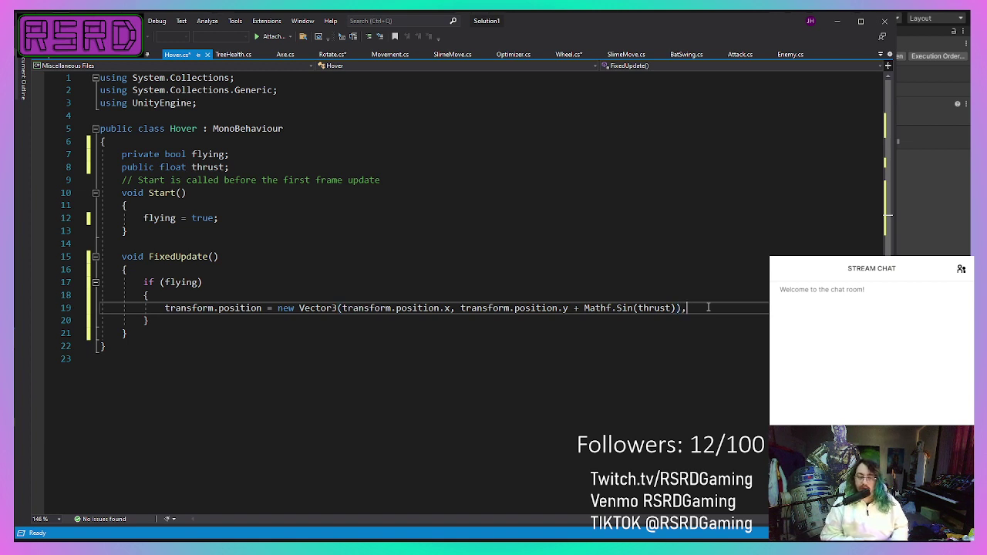
{"action": "type", "text": " transfor"}
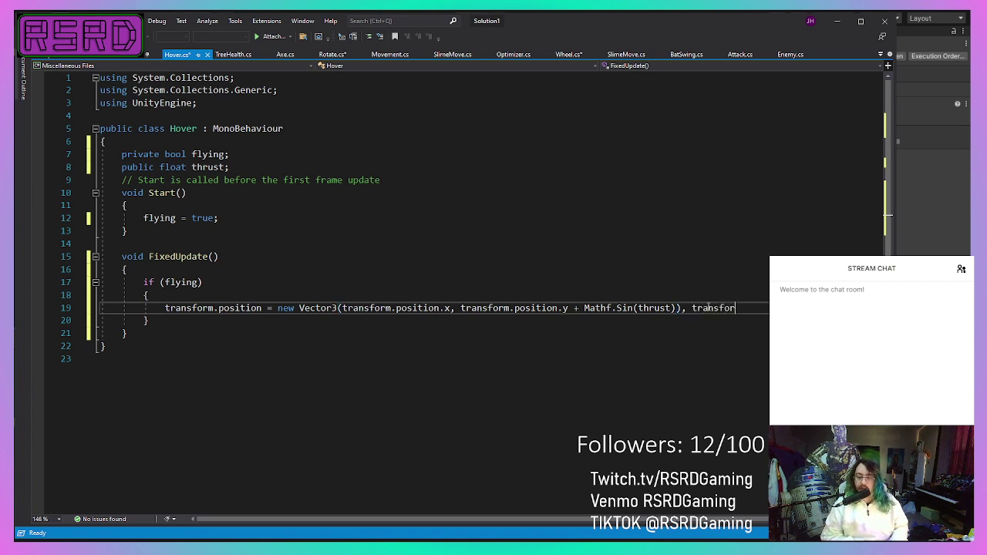
{"action": "type", "text": "m.posit"}
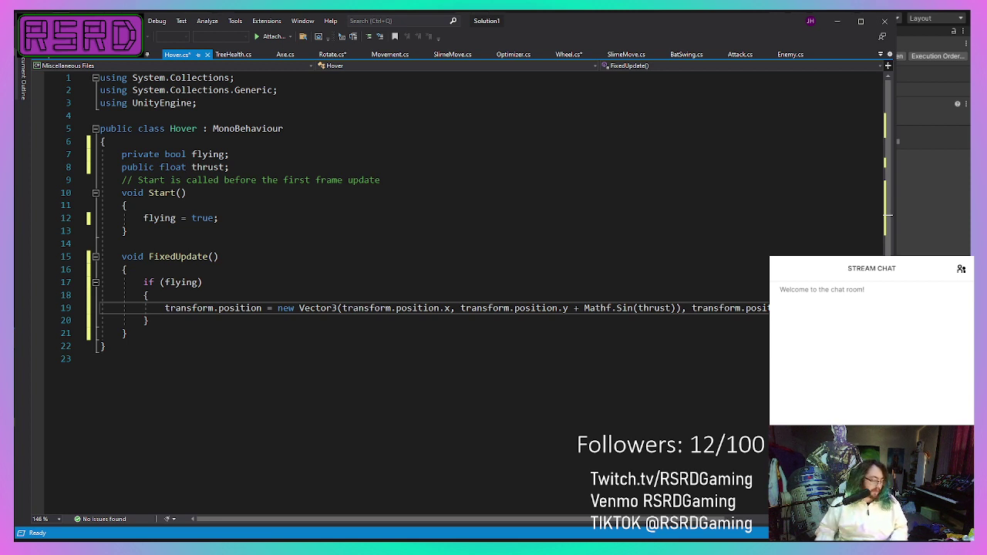
{"action": "key", "text": "ctrl+s"}
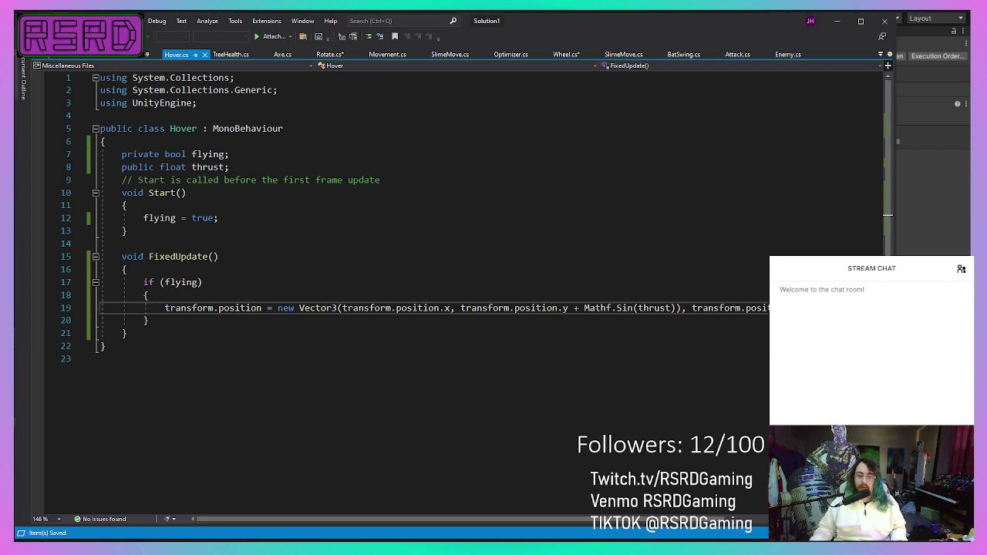
{"action": "key", "text": "alt+Tab"}
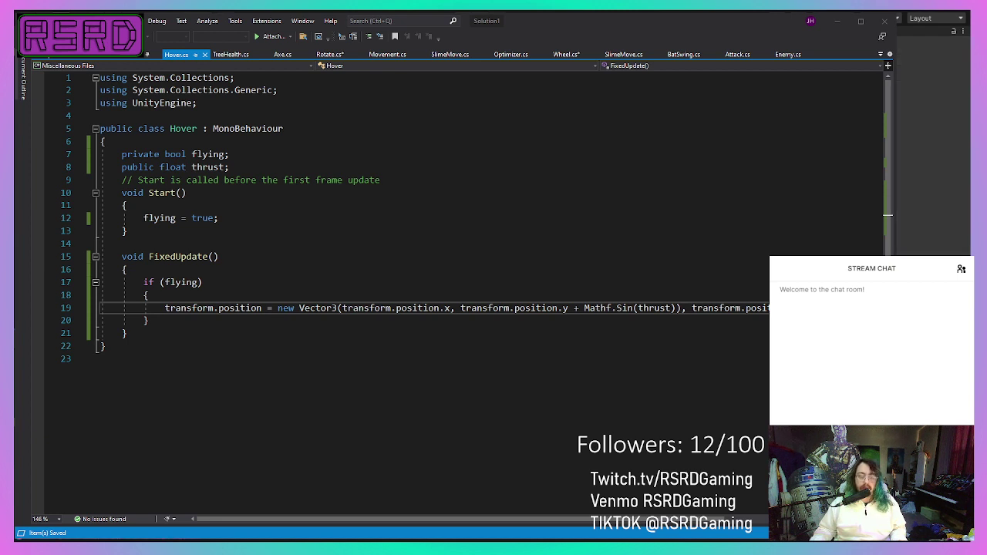
Step: Delete the extra closing parenthesis after Mathf.Sin(thrust) in the position assignment and save the Hover script
{"action": "key", "text": "alt+Tab"}
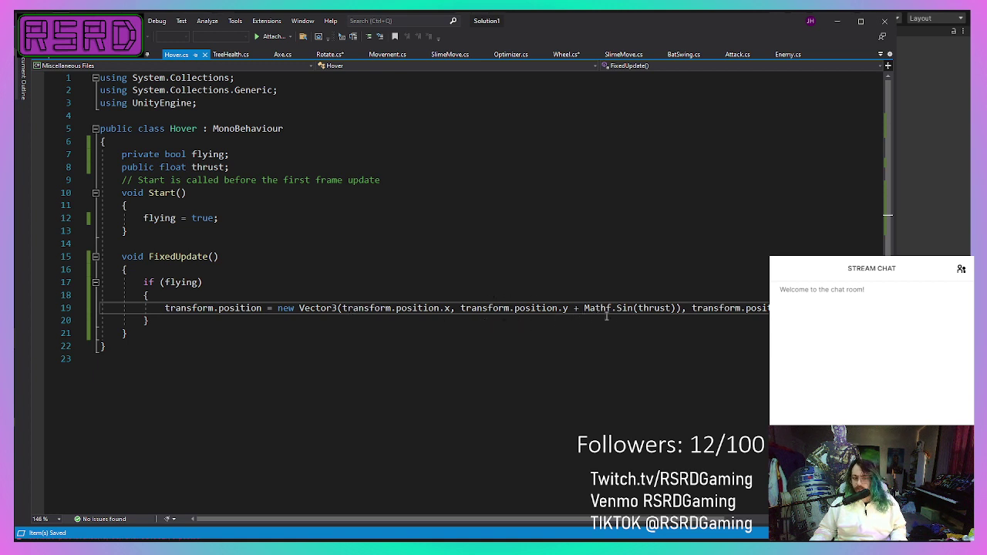
{"action": "left_click", "coordinate": [683, 308]}
{"action": "key", "text": "BackSpace"}
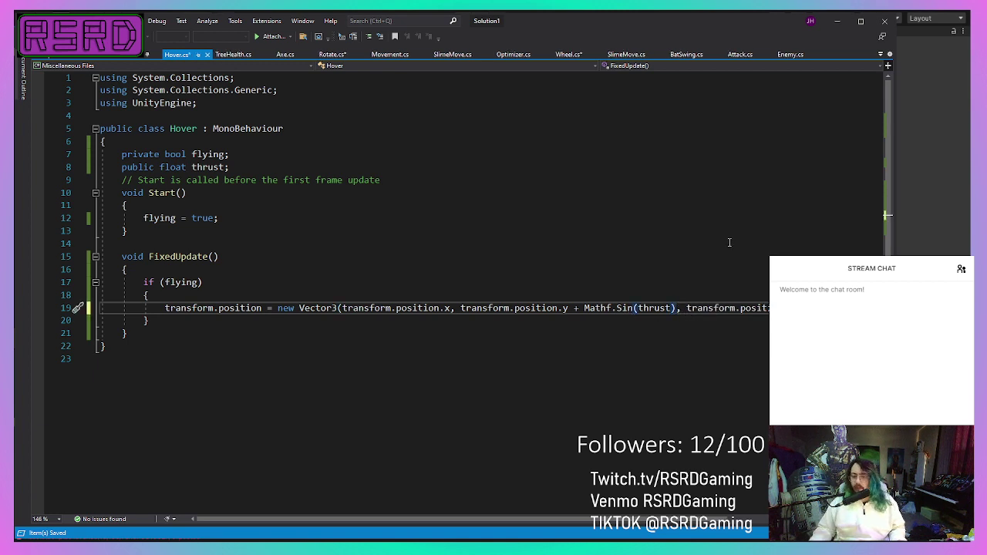
{"action": "key", "text": "ctrl+s"}
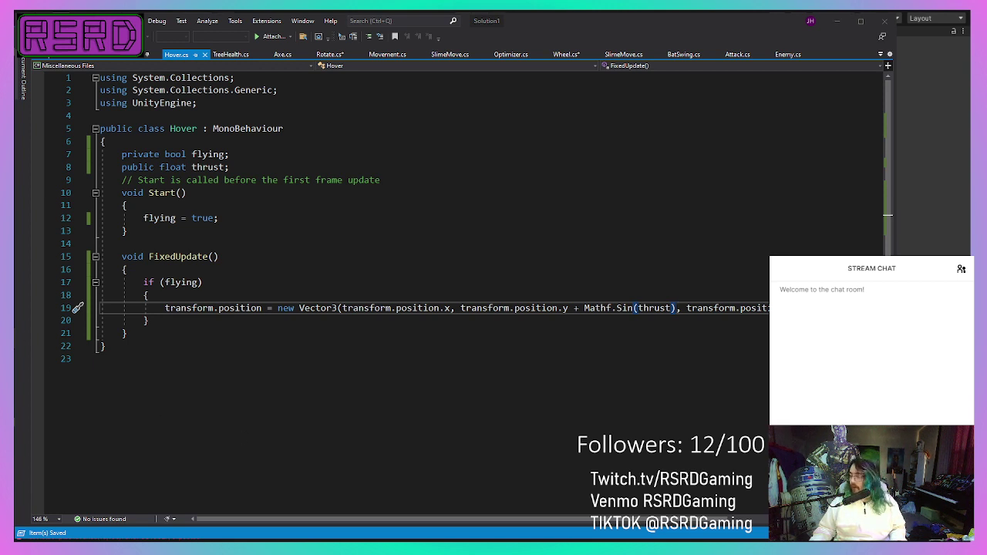
Step: Switch to Unity, attach the Hover script to the Bee object, and set its Thrust to 0.5
{"action": "key", "text": "alt+Tab"}
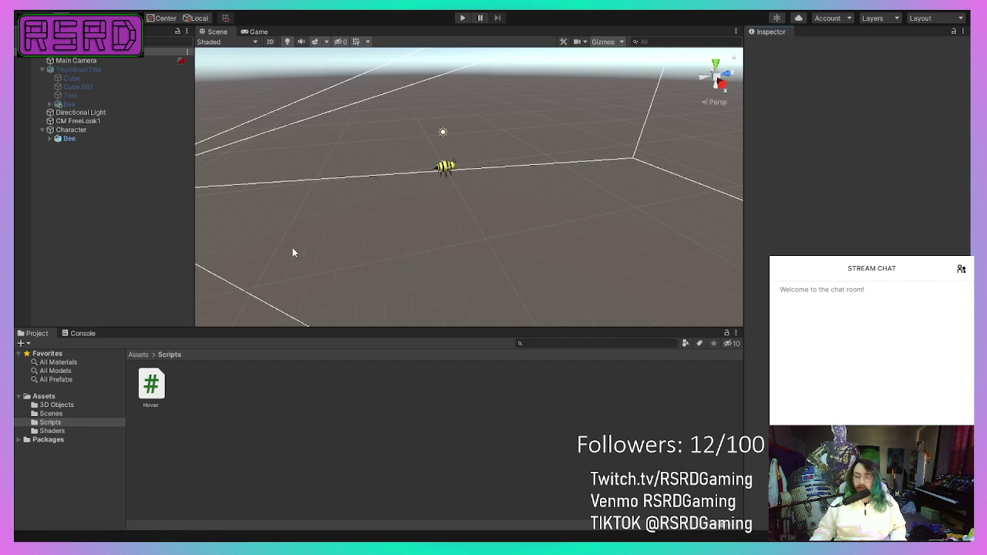
{"action": "left_click", "coordinate": [96, 139]}
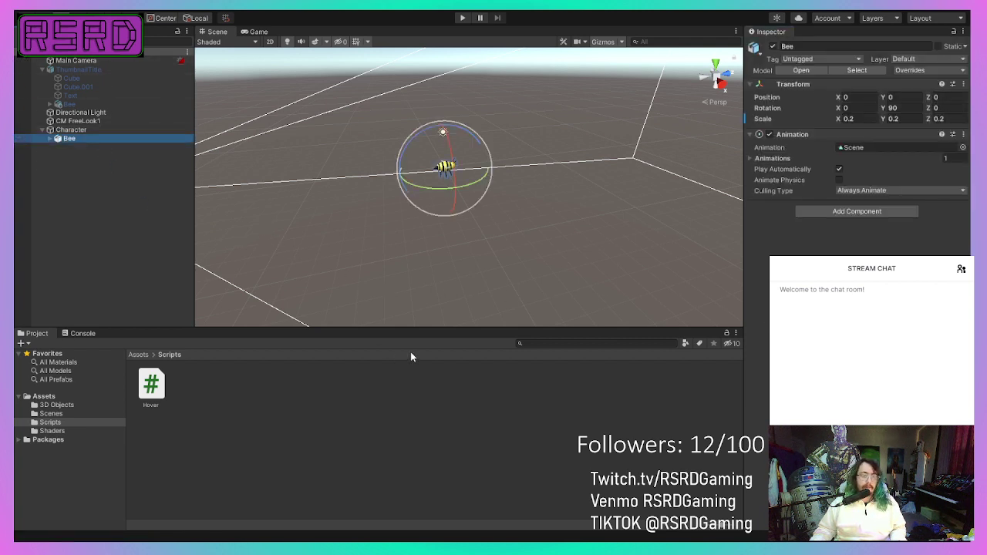
{"action": "left_click", "coordinate": [864, 212]}
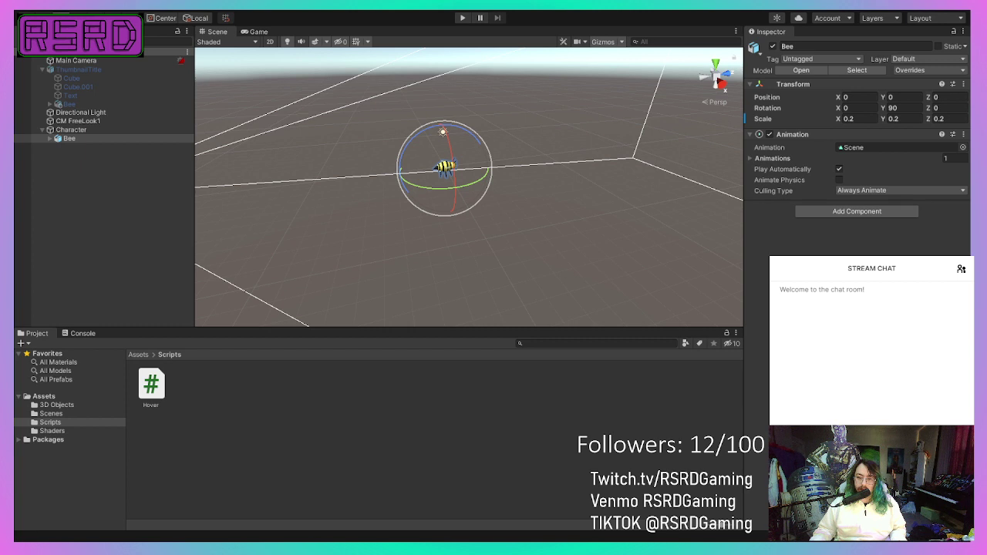
{"action": "key", "text": "Return"}
{"action": "left_click", "coordinate": [887, 230]}
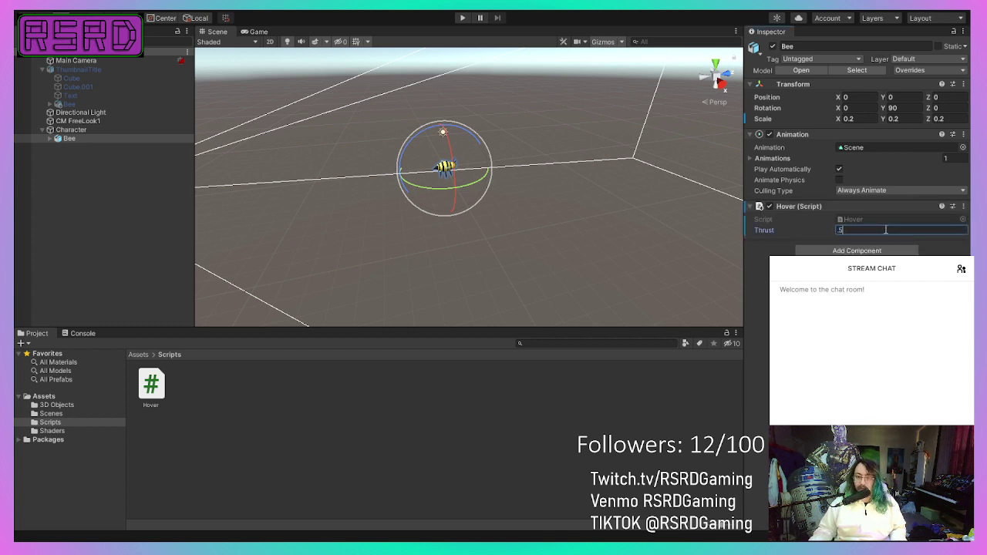
Step: Run the scene in Play mode to test the bee's hover movement, and stop it
{"action": "left_click", "coordinate": [463, 18]}
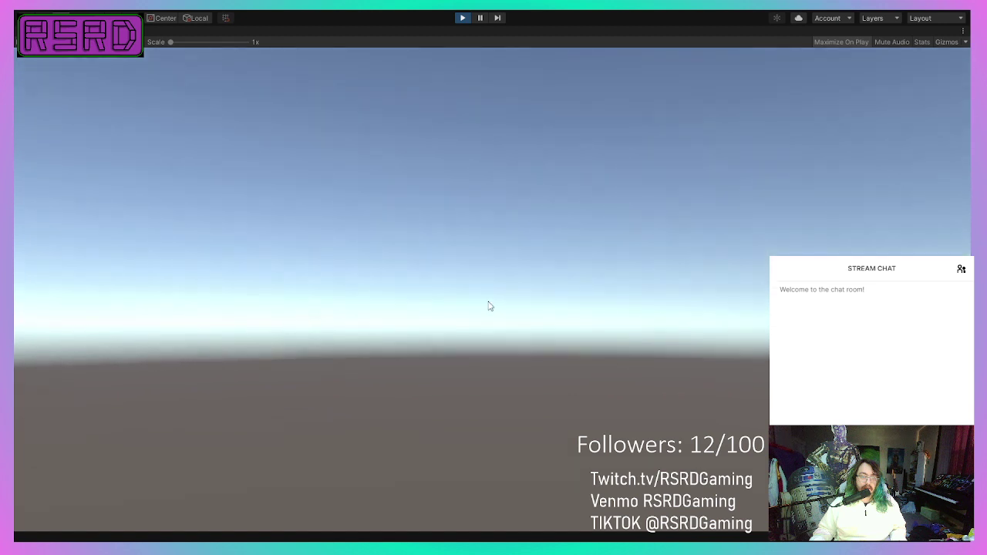
{"action": "left_click", "coordinate": [488, 303]}
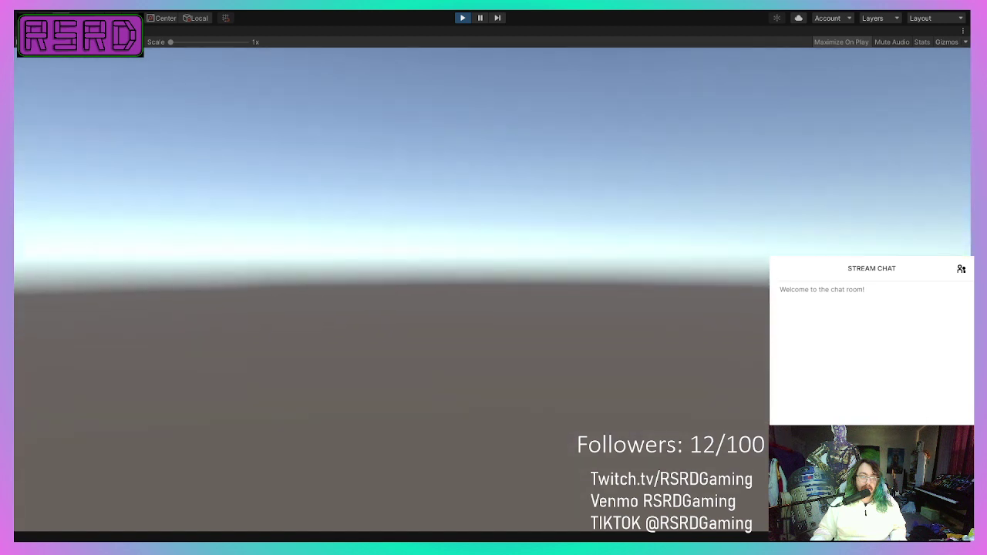
{"action": "key", "text": "Escape"}
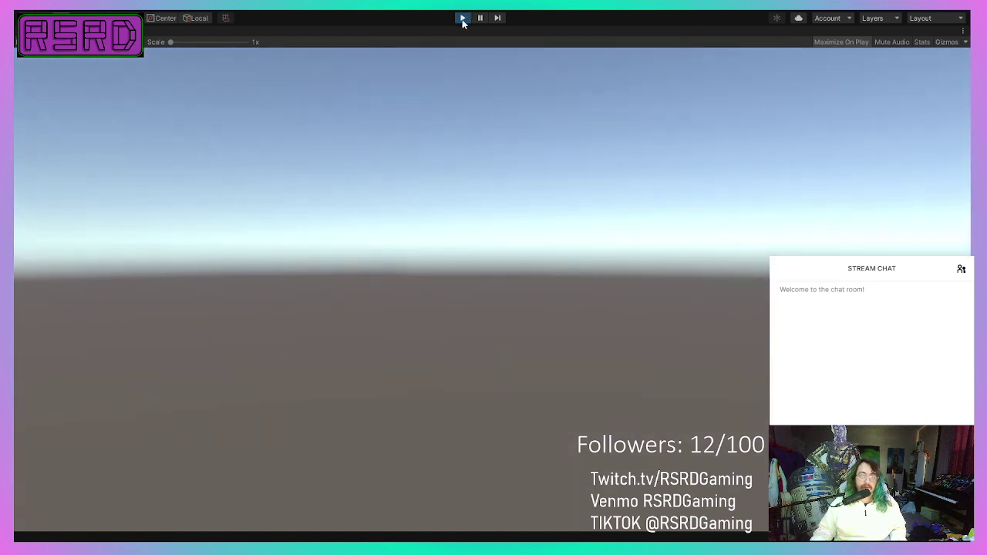
{"action": "left_click", "coordinate": [461, 162]}
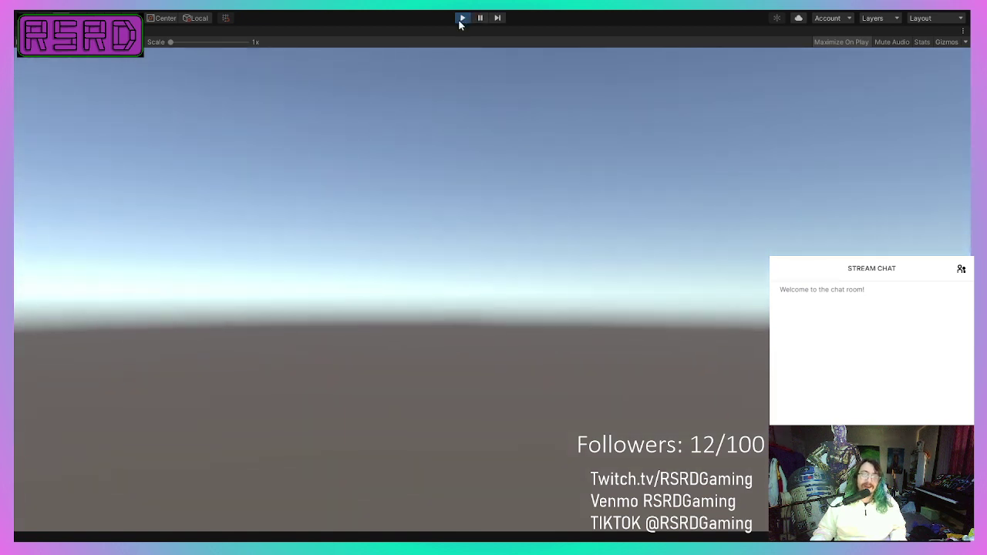
{"action": "left_click", "coordinate": [462, 18]}
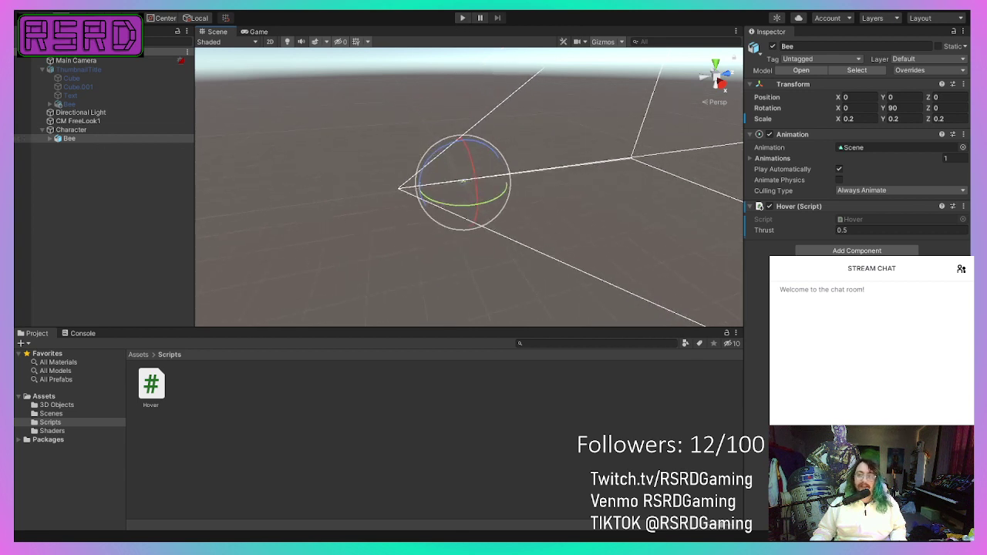
Step: Play-test the scene again, with the Game and Scene views side by side for the second run, following the bee's movement, and stop it
{"action": "left_click", "coordinate": [462, 18]}
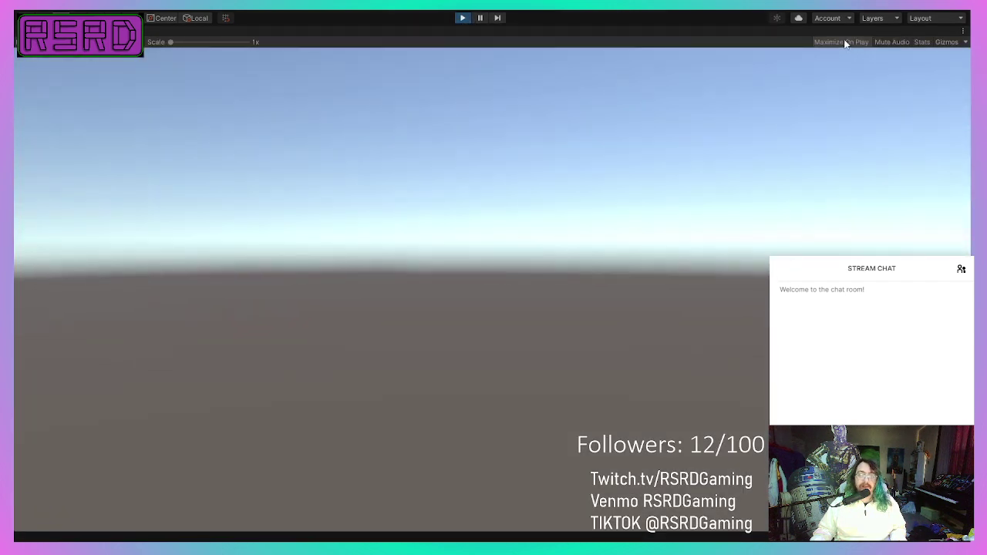
{"action": "left_click", "coordinate": [461, 18]}
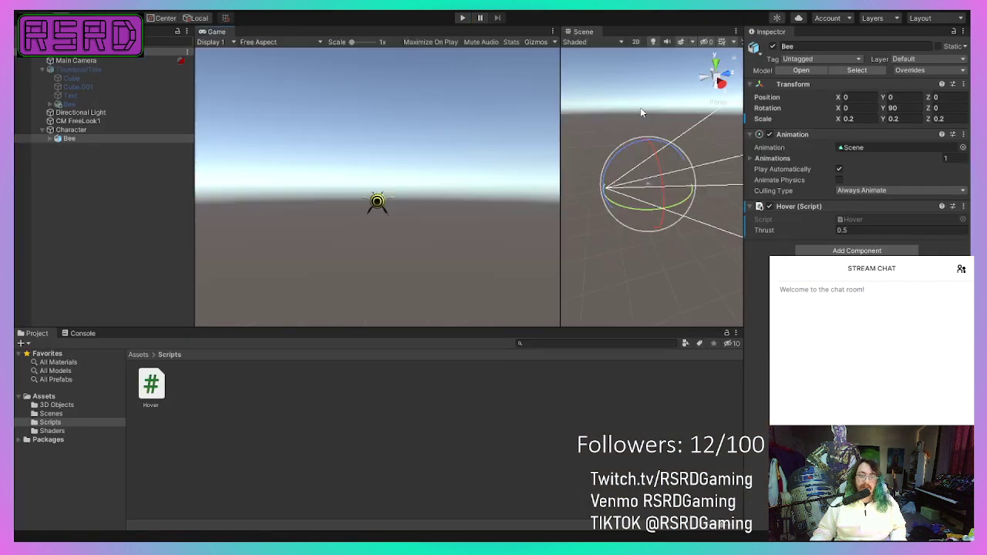
{"action": "left_click", "coordinate": [460, 19]}
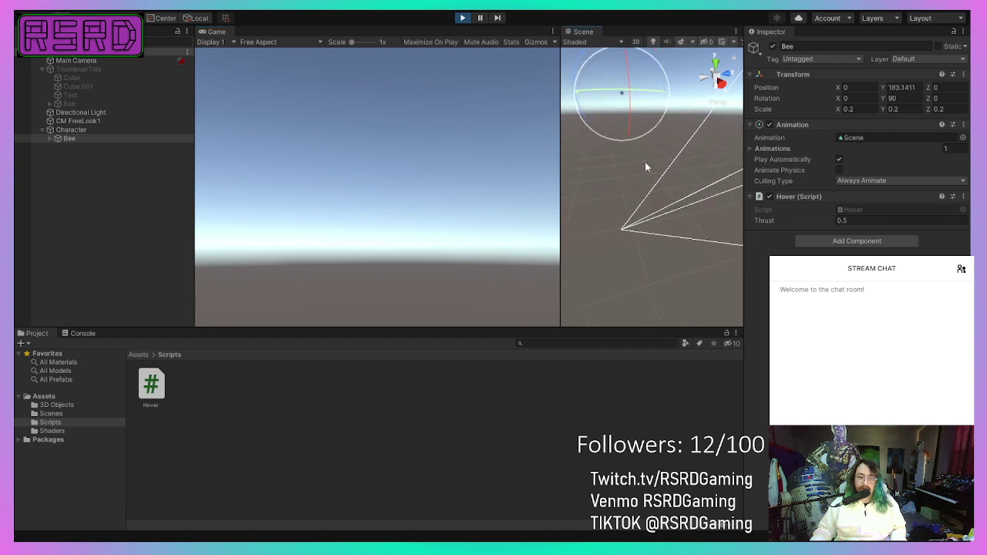
{"action": "middle_click_drag", "start_coordinate": [646, 166], "coordinate": [664, 264]}
{"action": "left_click", "coordinate": [462, 21]}
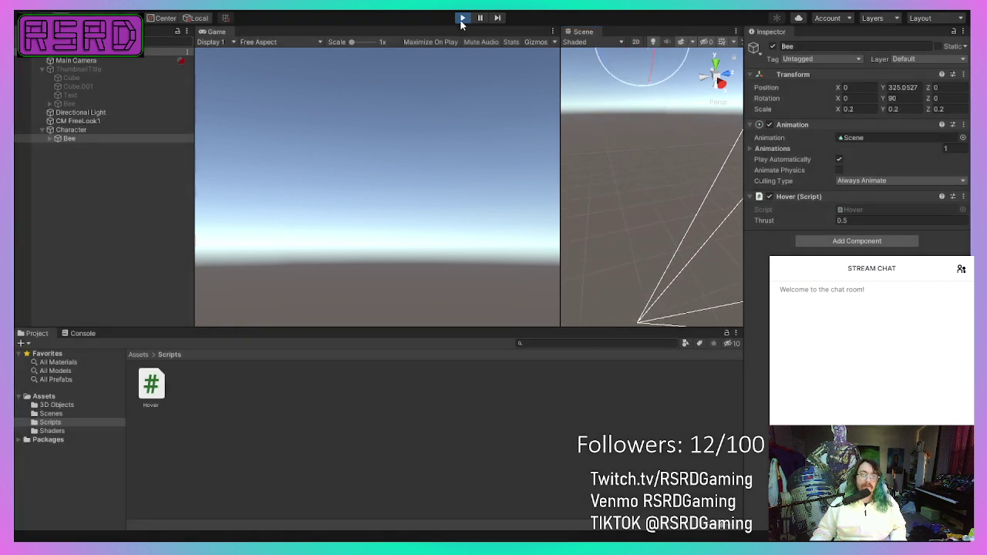
{"action": "scroll", "coordinate": [623, 143], "scroll_direction": "down", "scroll_amount": 10}
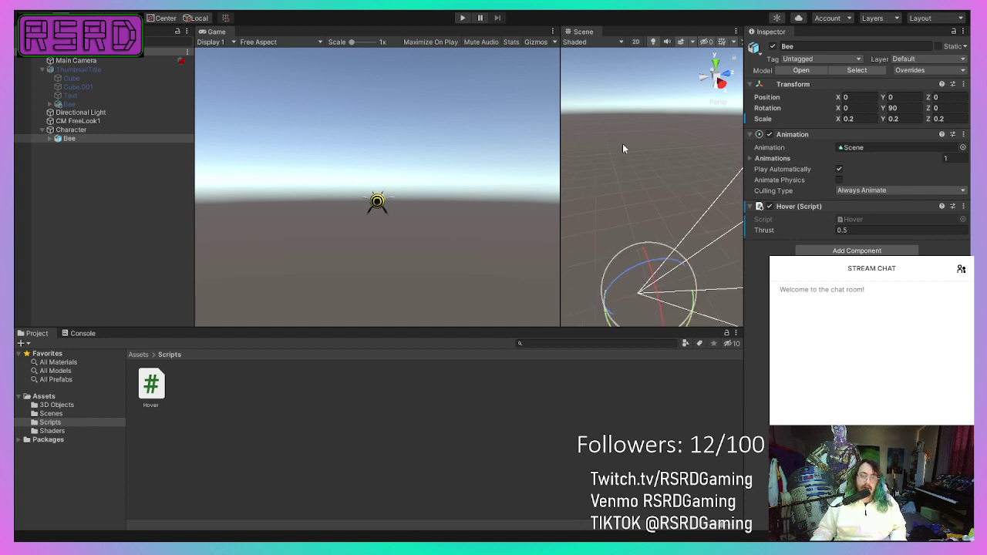
{"action": "middle_click_drag", "start_coordinate": [623, 143], "coordinate": [609, 186]}
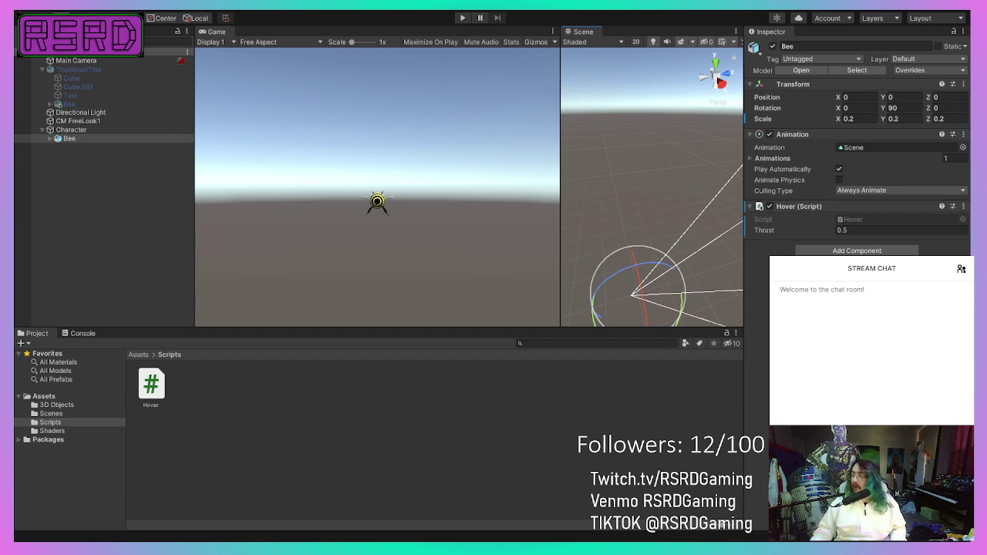
Step: Switch to Visual Studio, replace the y component of the new position with Mathf.Sin(transform.position.y), and save the Hover script
{"action": "key", "text": "alt+Tab"}
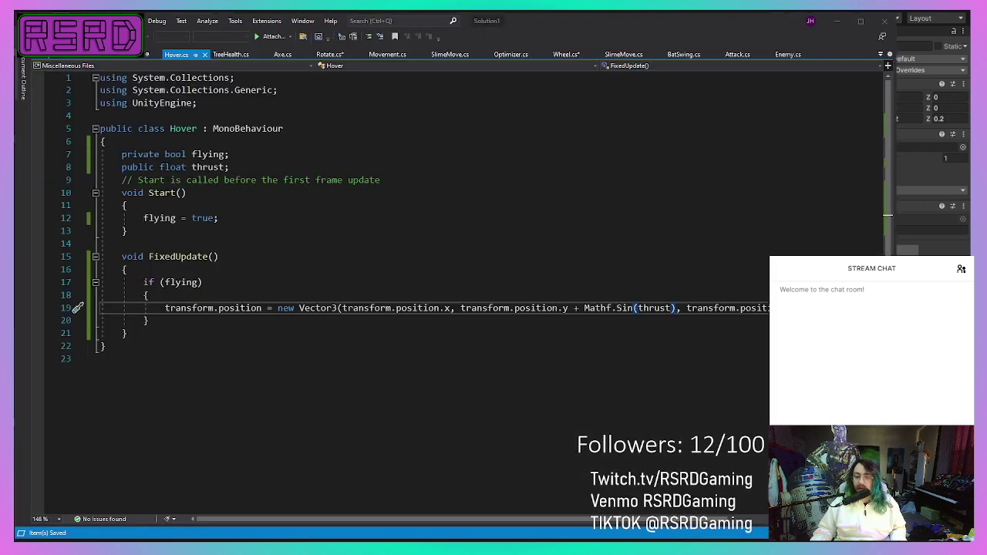
{"action": "scroll", "coordinate": [462, 286], "scroll_direction": "down", "scroll_amount": 4}
{"action": "scroll", "coordinate": [463, 286], "scroll_direction": "up", "scroll_amount": 4}
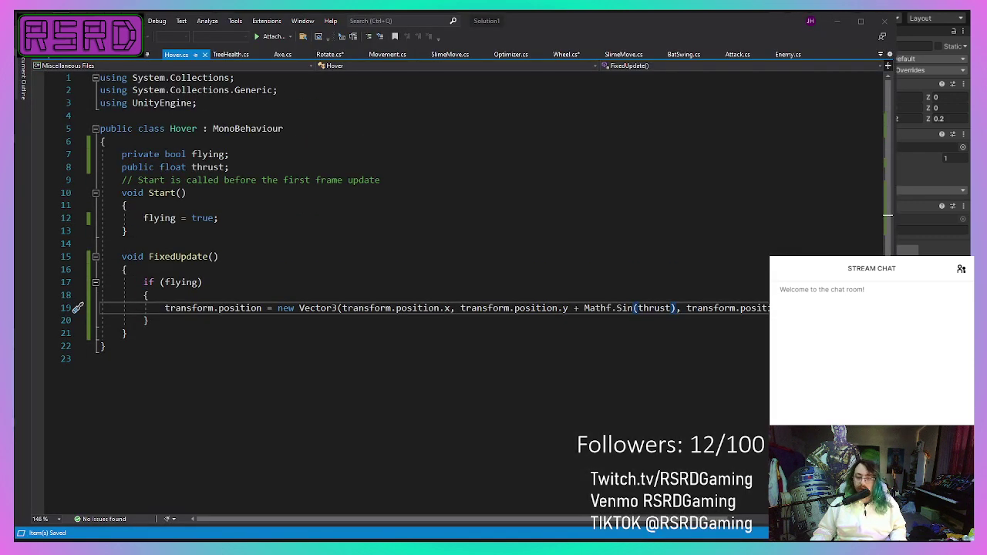
{"action": "left_click_drag", "start_coordinate": [676, 308], "coordinate": [461, 308]}
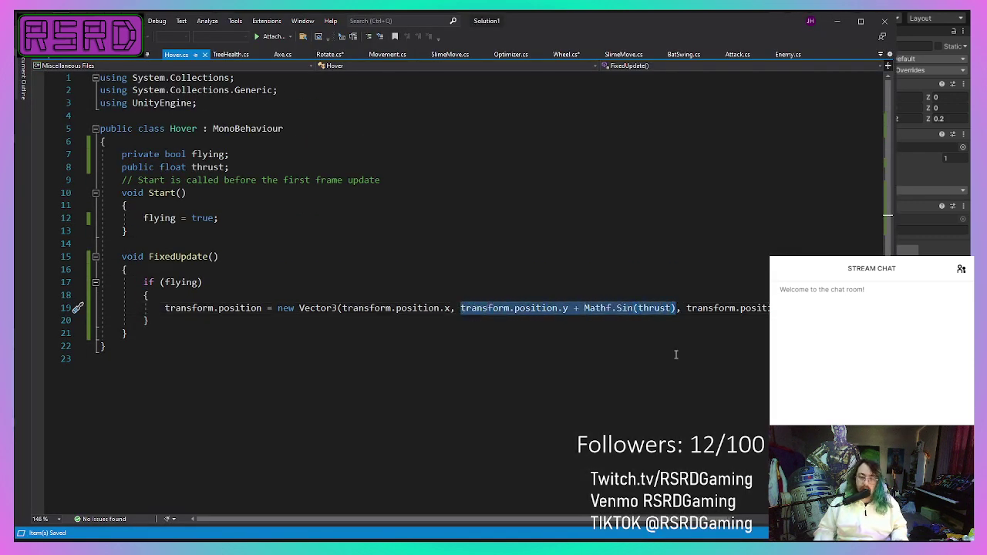
{"action": "type", "text": "Mathf.S"}
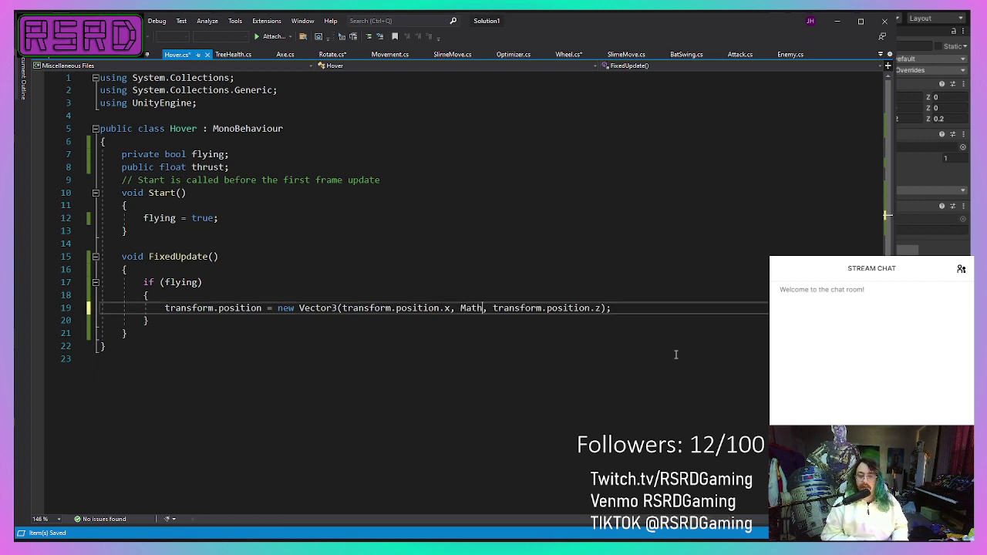
{"action": "type", "text": "in("}
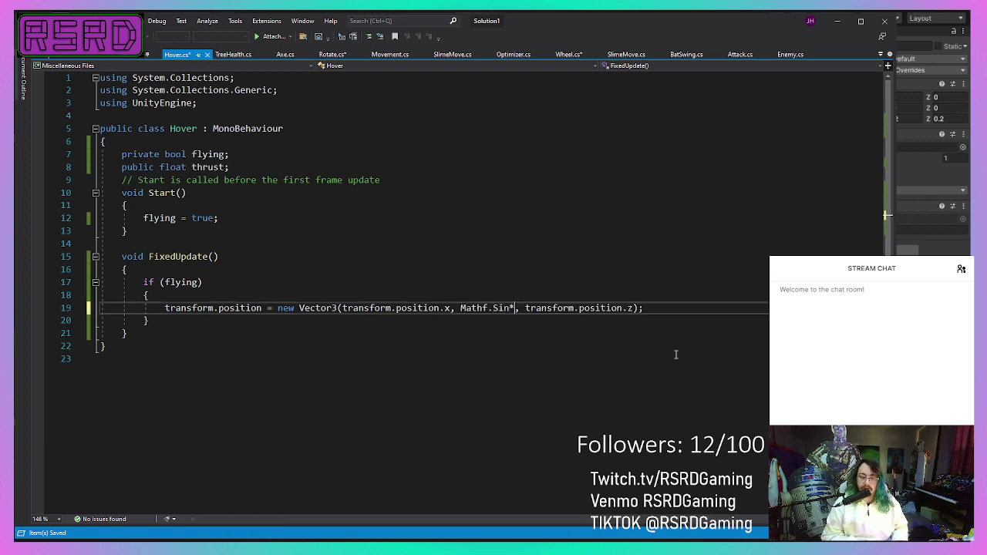
{"action": "type", "text": "transf, transfor"}
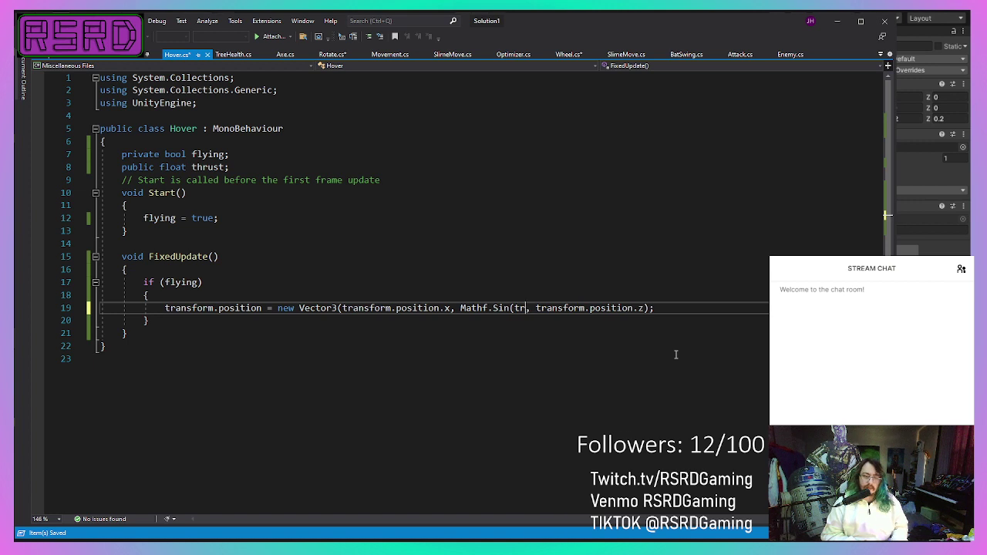
{"action": "key", "text": "BackSpace"}
{"action": "key", "text": "BackSpace"}
{"action": "type", "text": "orm."}
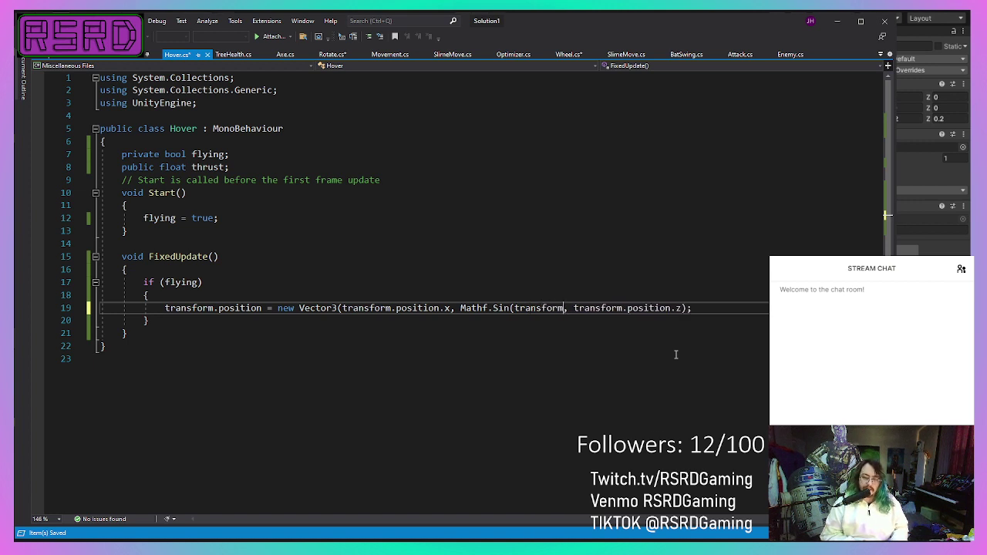
{"action": "type", "text": "position."}
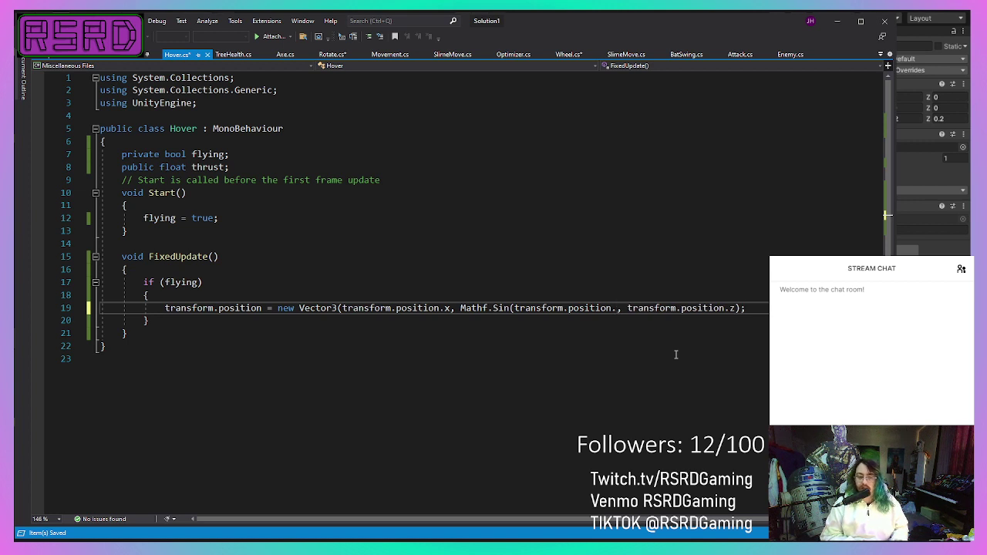
{"action": "type", "text": "y)"}
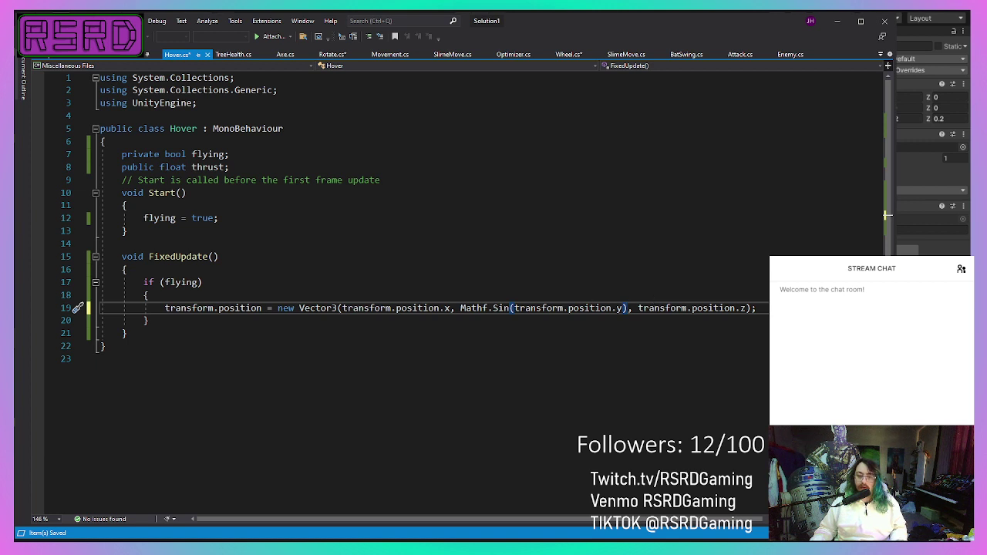
{"action": "key", "text": "ctrl+s"}
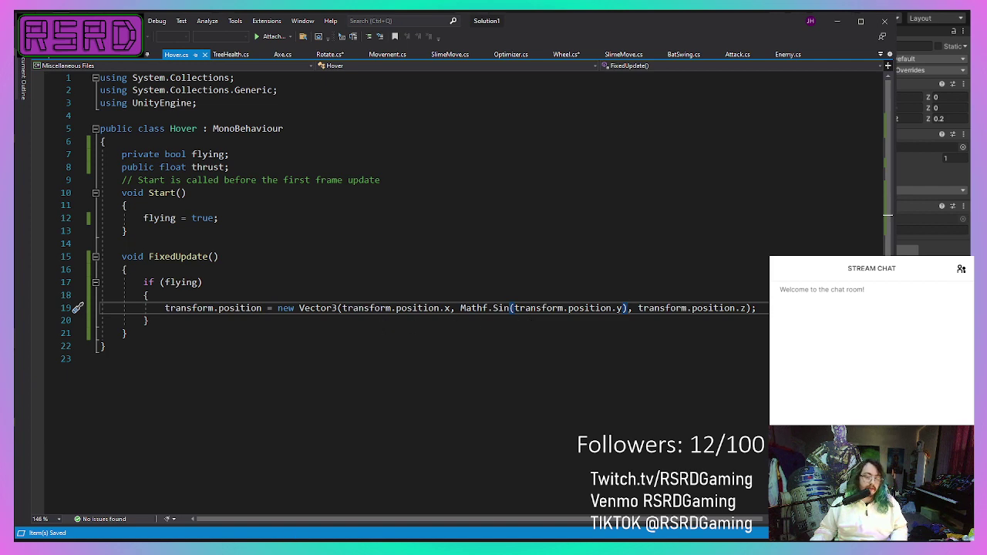
Step: Switch to Unity and play-test the revised hover movement, first in the docked Game view and again with Maximize On Play enabled
{"action": "key", "text": "alt+Tab"}
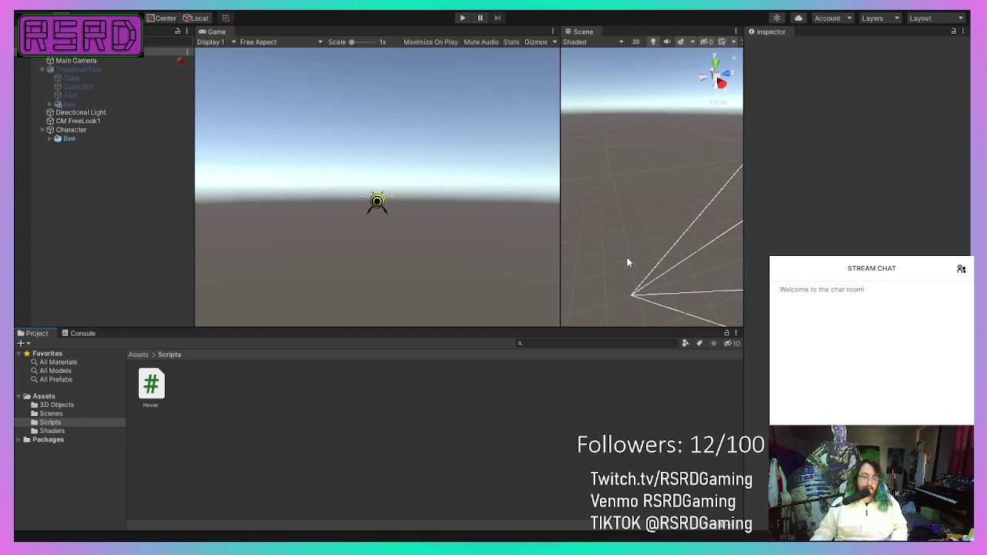
{"action": "left_click", "coordinate": [464, 18]}
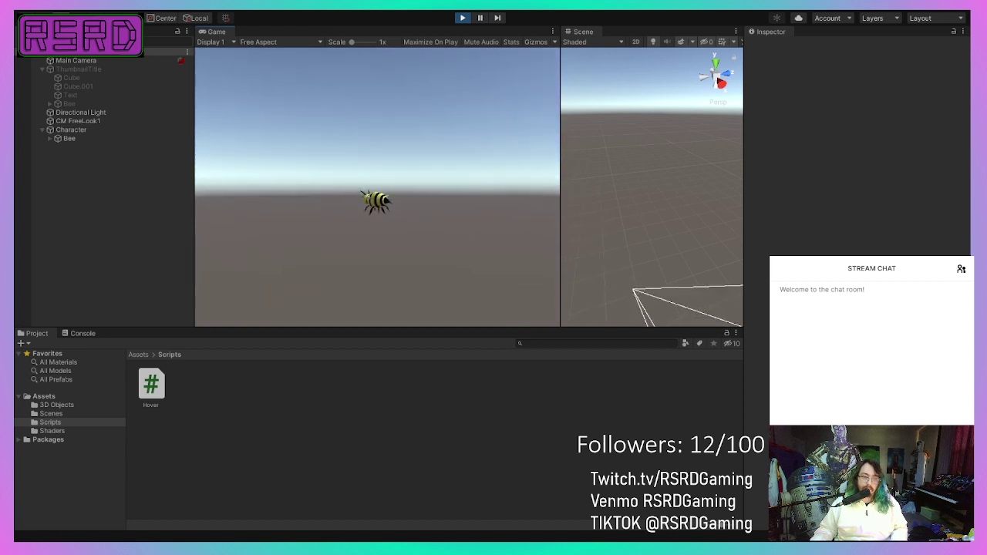
{"action": "left_click", "coordinate": [464, 17]}
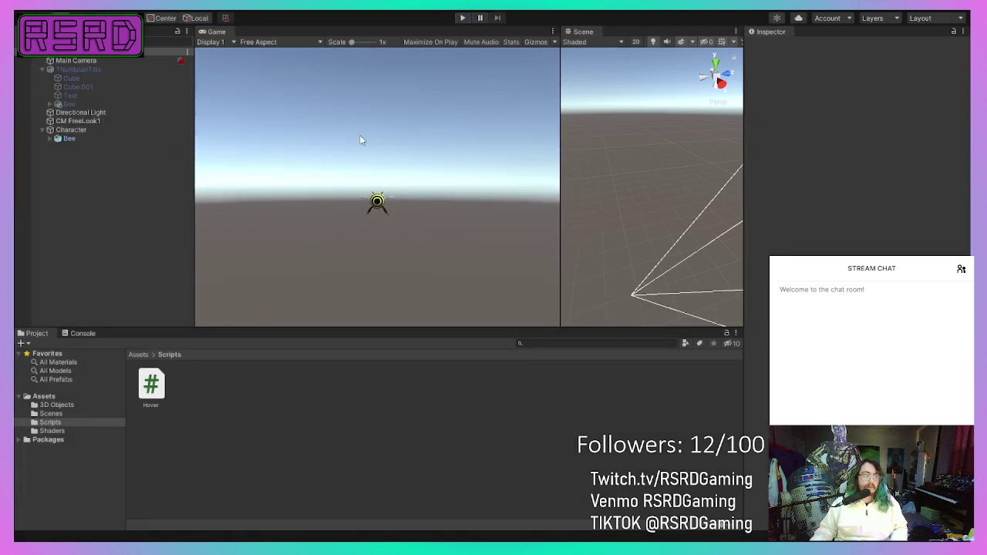
{"action": "left_click", "coordinate": [430, 42]}
{"action": "left_click", "coordinate": [462, 18]}
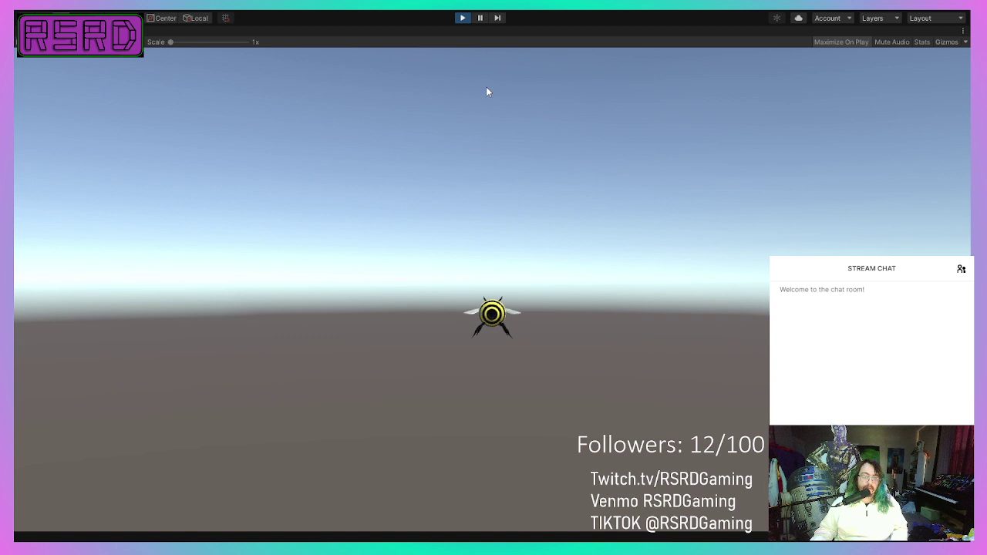
{"action": "left_click", "coordinate": [487, 88]}
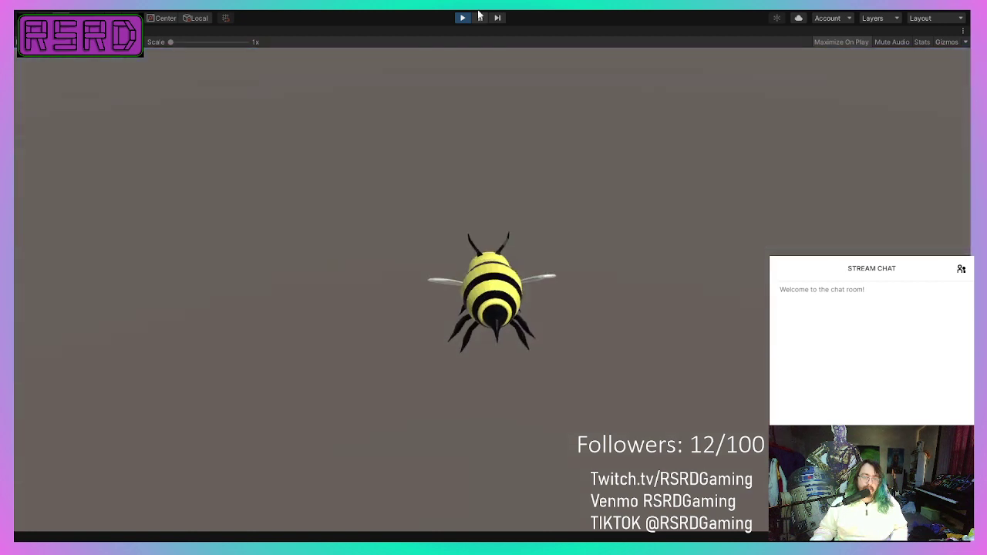
{"action": "left_click", "coordinate": [463, 17]}
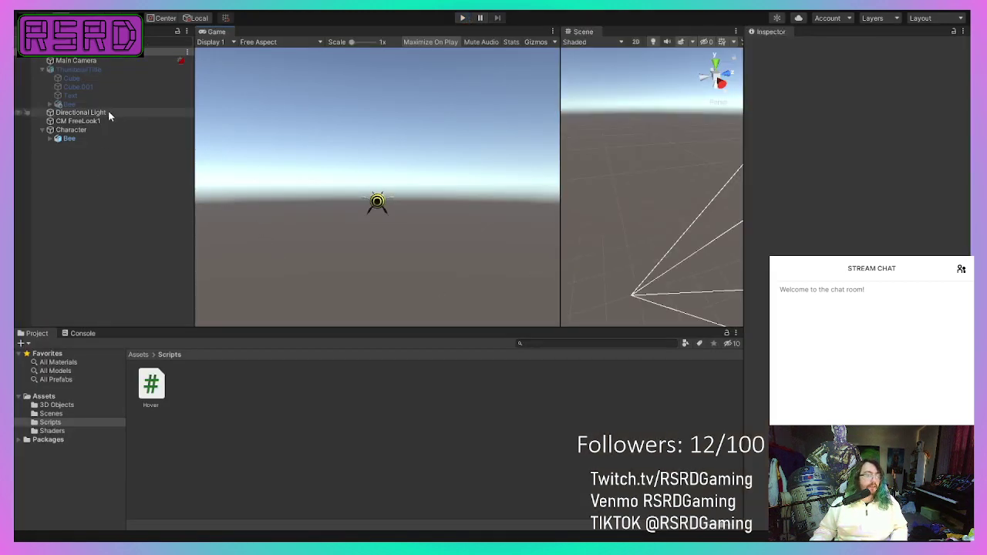
Step: Activate the ThumbnailTitle object, run the scene with the title shown behind the bee, and stop it
{"action": "left_click", "coordinate": [140, 70]}
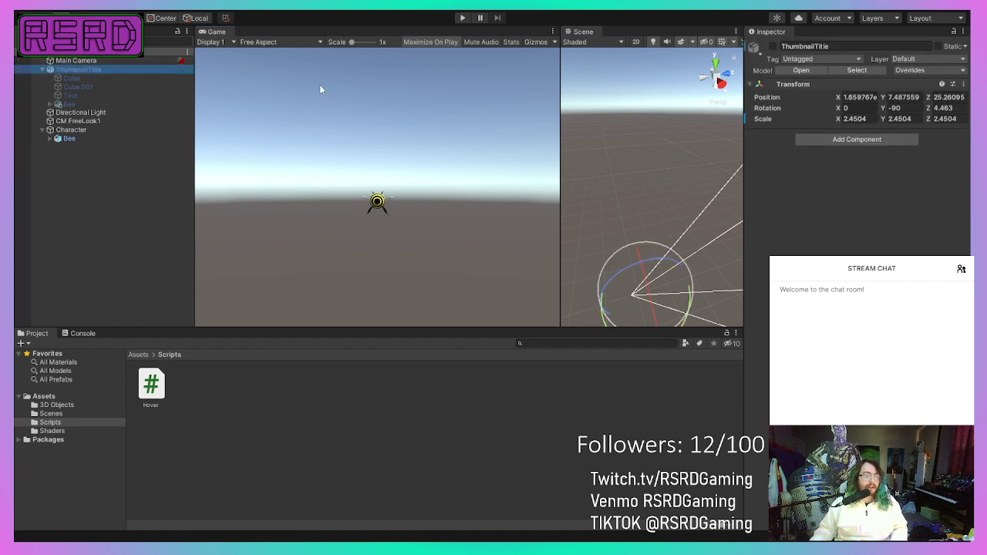
{"action": "left_click", "coordinate": [774, 47]}
{"action": "left_click", "coordinate": [463, 18]}
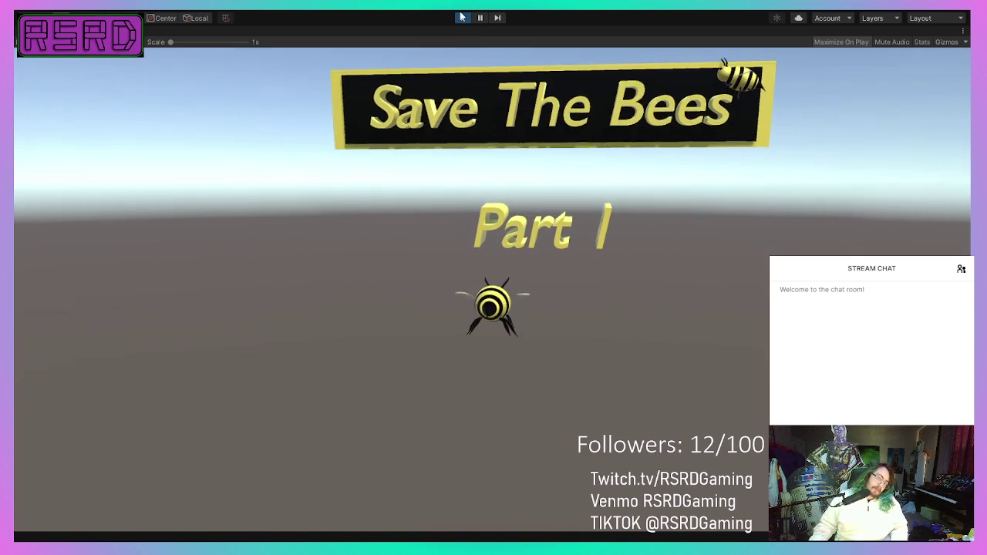
{"action": "left_click", "coordinate": [463, 18]}
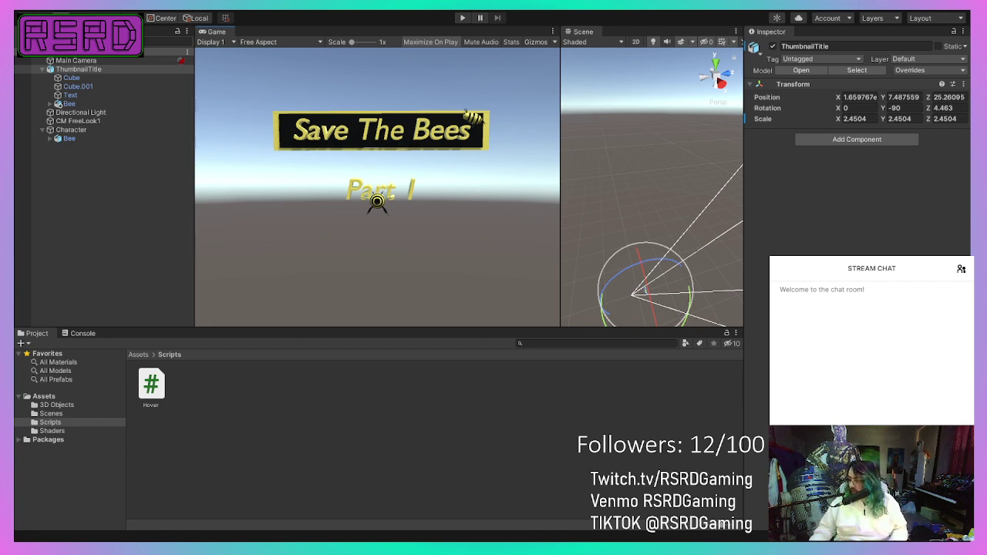
Step: Switch to Visual Studio, change the Mathf.Sin argument to clock, and append "* thrust + " after the sine term in the position's y component
{"action": "key", "text": "alt+Tab"}
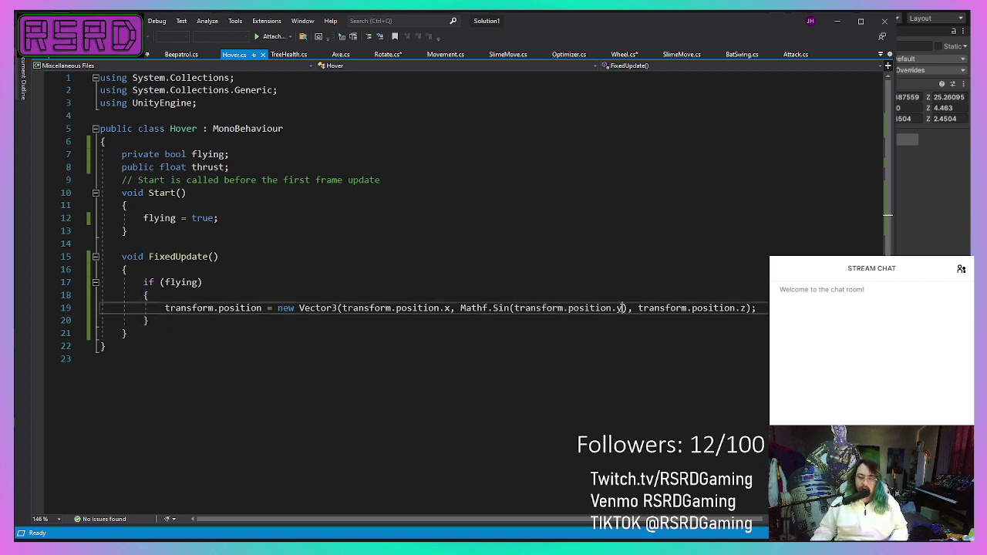
{"action": "left_click_drag", "start_coordinate": [623, 308], "coordinate": [514, 307]}
{"action": "key", "text": "BackSpace"}
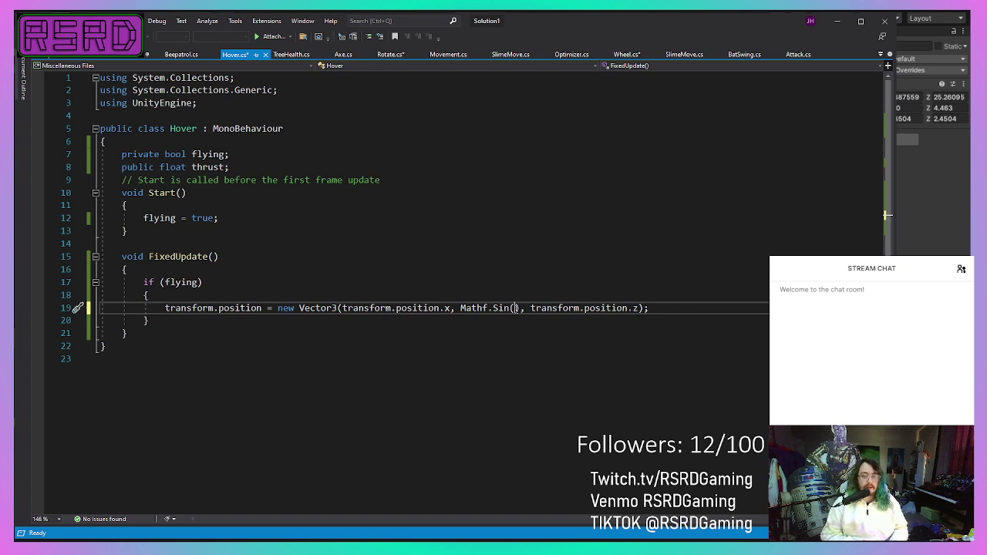
{"action": "type", "text": "clock"}
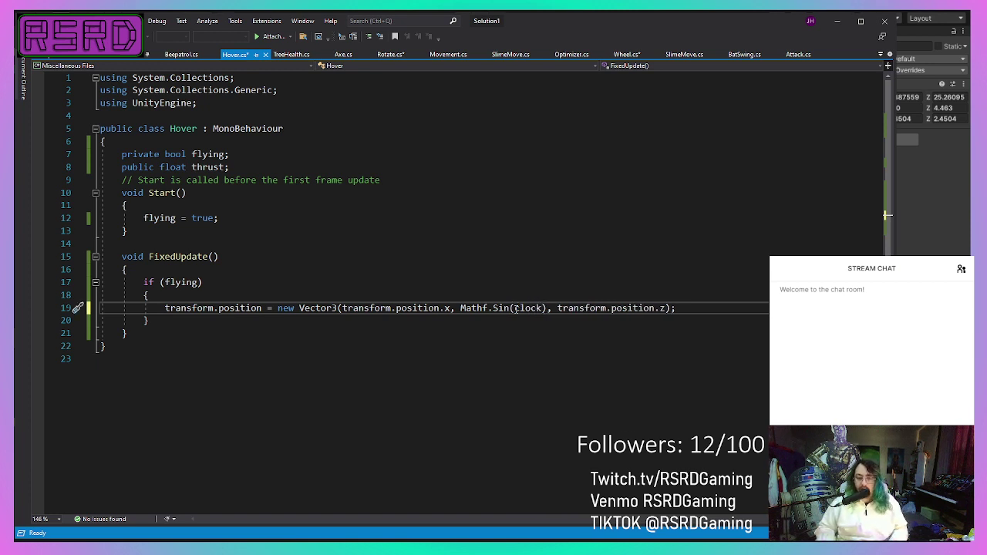
{"action": "key", "text": "Right"}
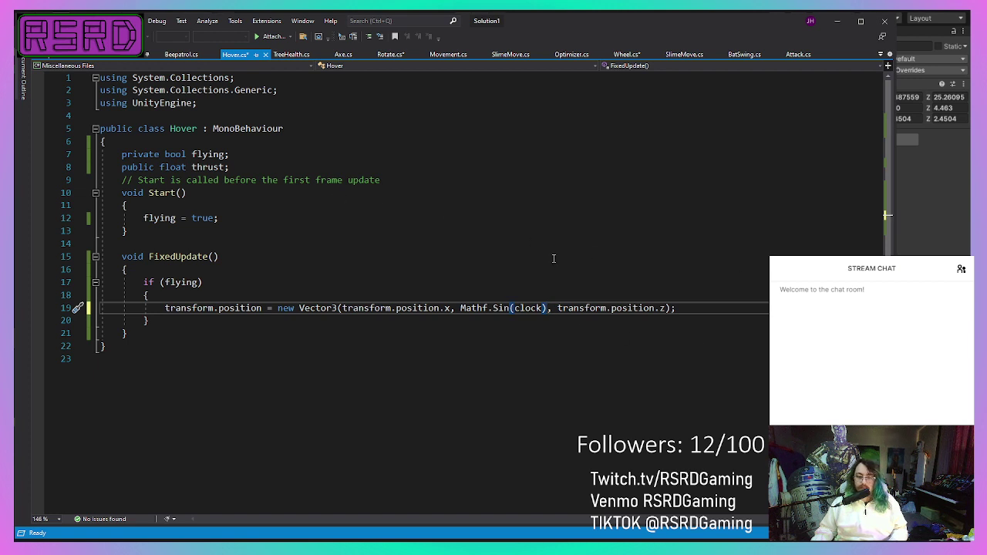
{"action": "left_click", "coordinate": [458, 307]}
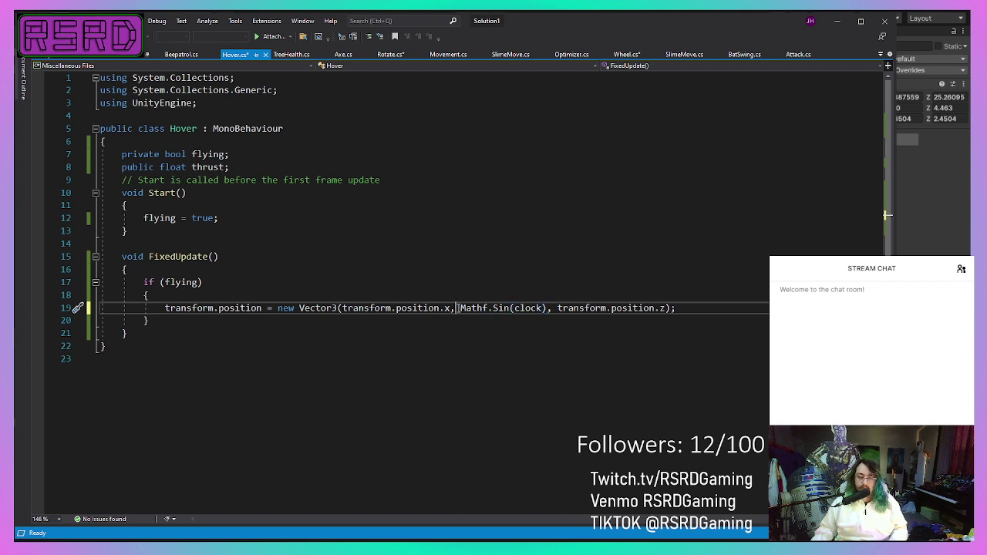
{"action": "left_click", "coordinate": [546, 309]}
{"action": "type", "text": "* "}
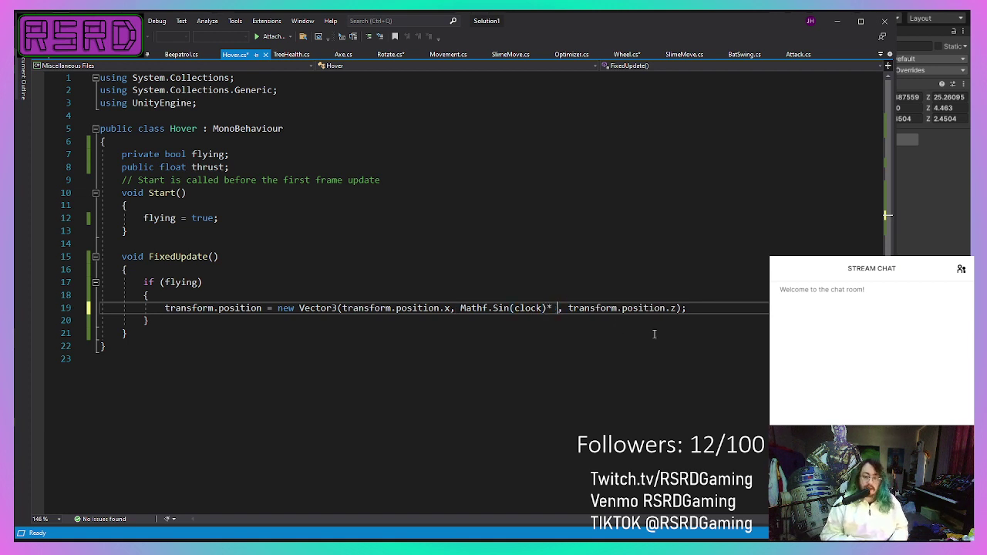
{"action": "type", "text": "thrust"}
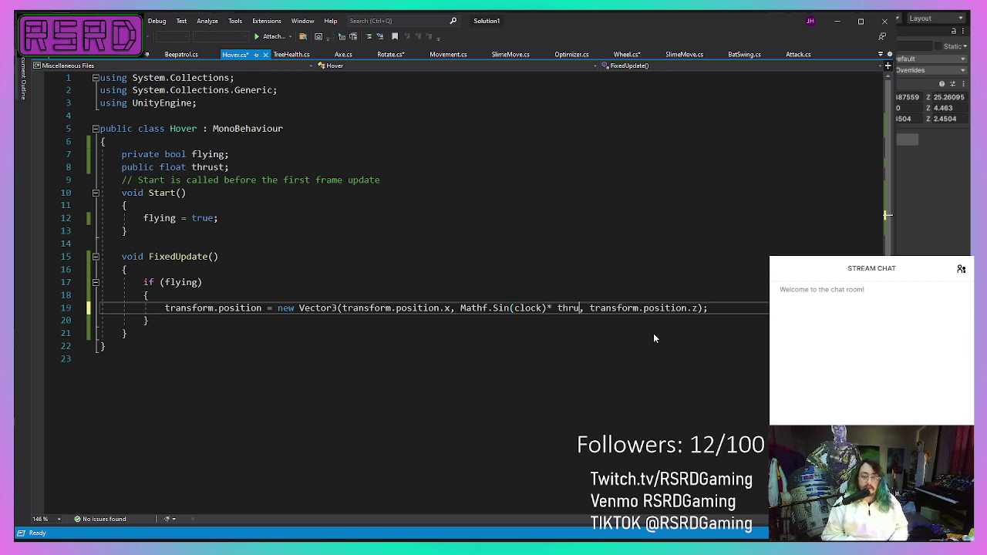
{"action": "type", "text": " + "}
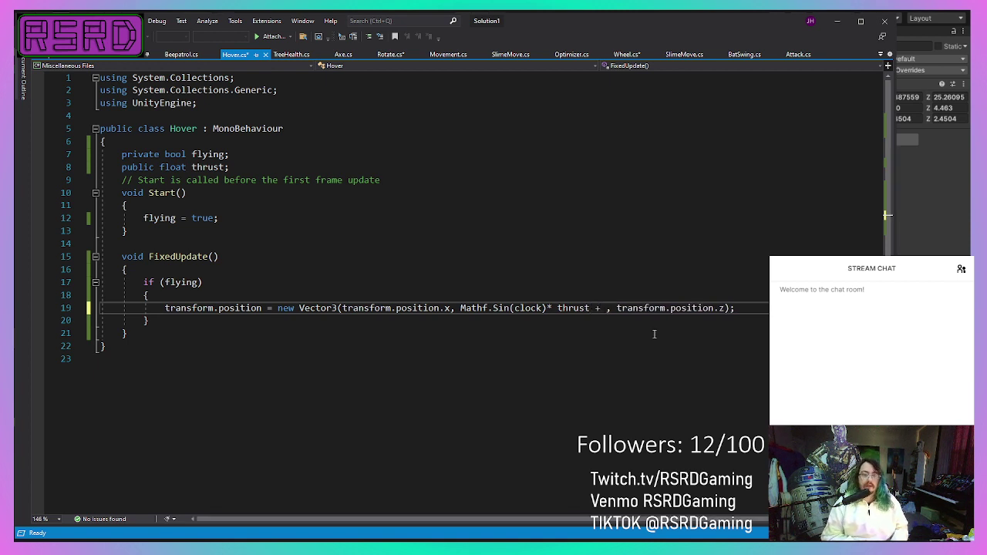
{"action": "type", "text": "start."}
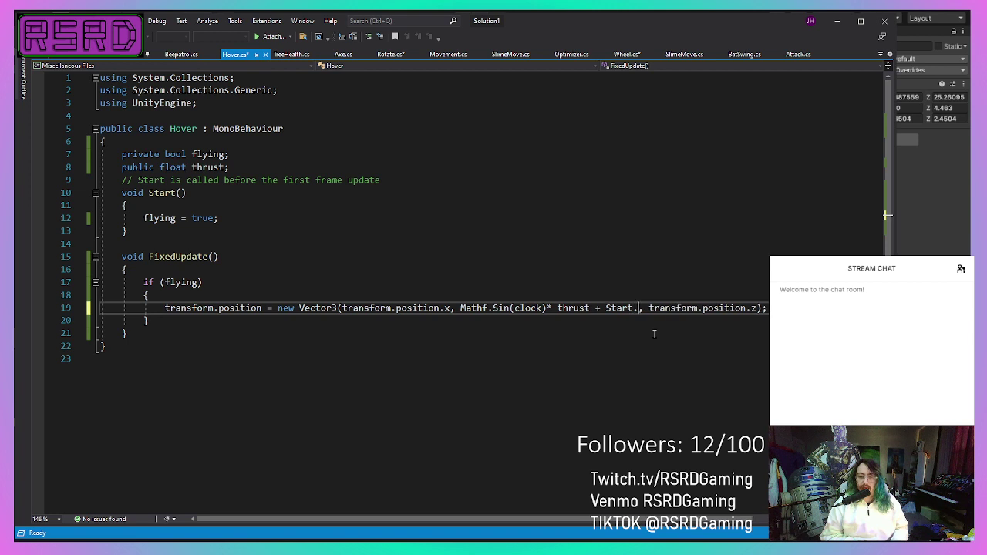
{"action": "key", "text": "BackSpace"}
{"action": "key", "text": "BackSpace"}
{"action": "key", "text": "BackSpace"}
{"action": "key", "text": "BackSpace"}
{"action": "key", "text": "BackSpace"}
{"action": "key", "text": "BackSpace"}
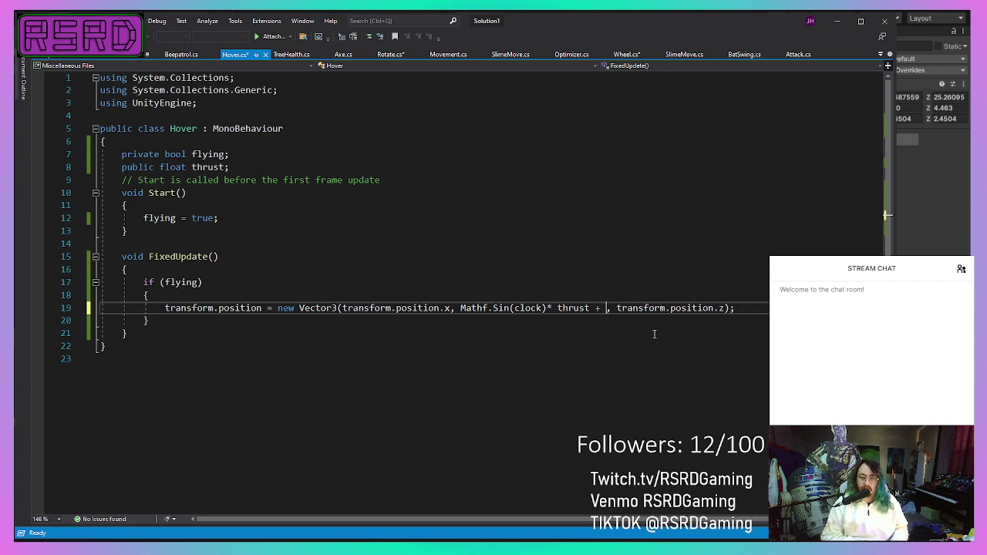
{"action": "type", "text": "or"}
{"action": "key", "text": "BackSpace"}
{"action": "key", "text": "BackSpace"}
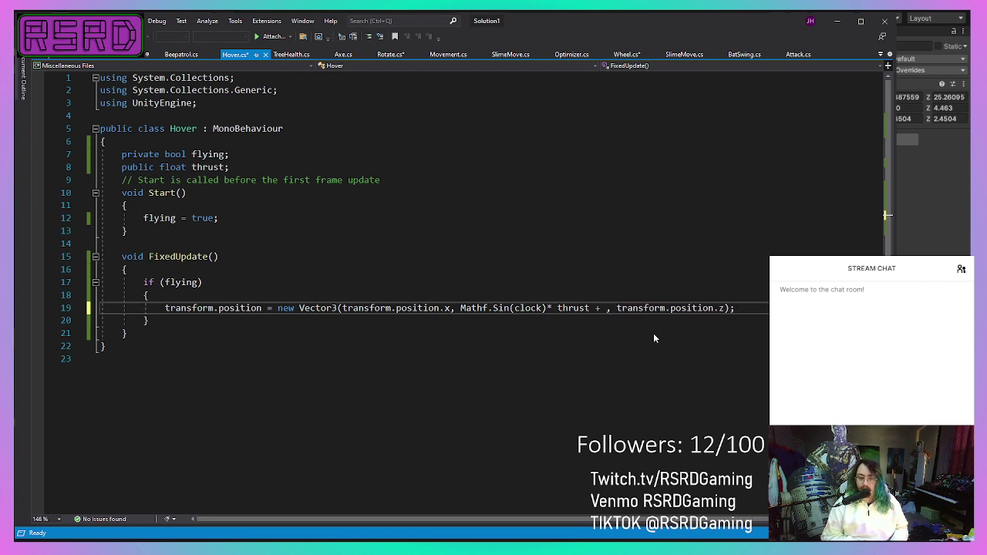
{"action": "type", "text": "origi"}
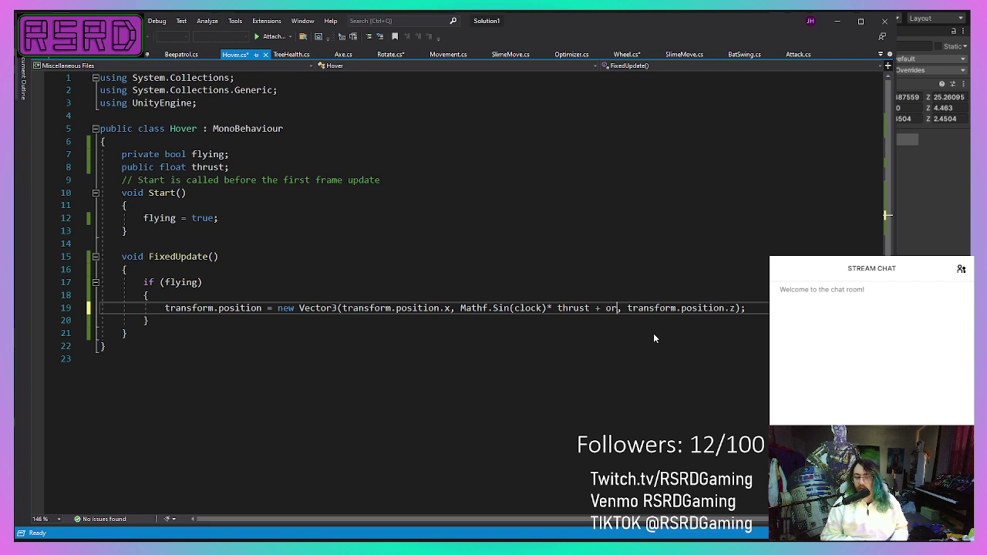
{"action": "type", "text": "nal"}
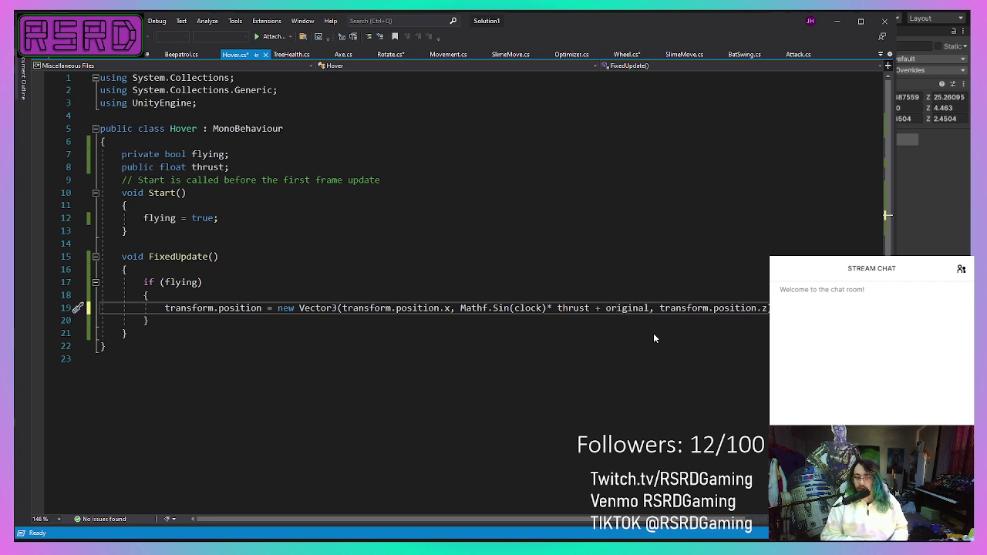
{"action": "key", "text": "BackSpace"}
{"action": "key", "text": "BackSpace"}
{"action": "key", "text": "BackSpace"}
{"action": "key", "text": "BackSpace"}
{"action": "key", "text": "BackSpace"}
{"action": "key", "text": "BackSpace"}
{"action": "key", "text": "BackSpace"}
{"action": "key", "text": "BackSpace"}
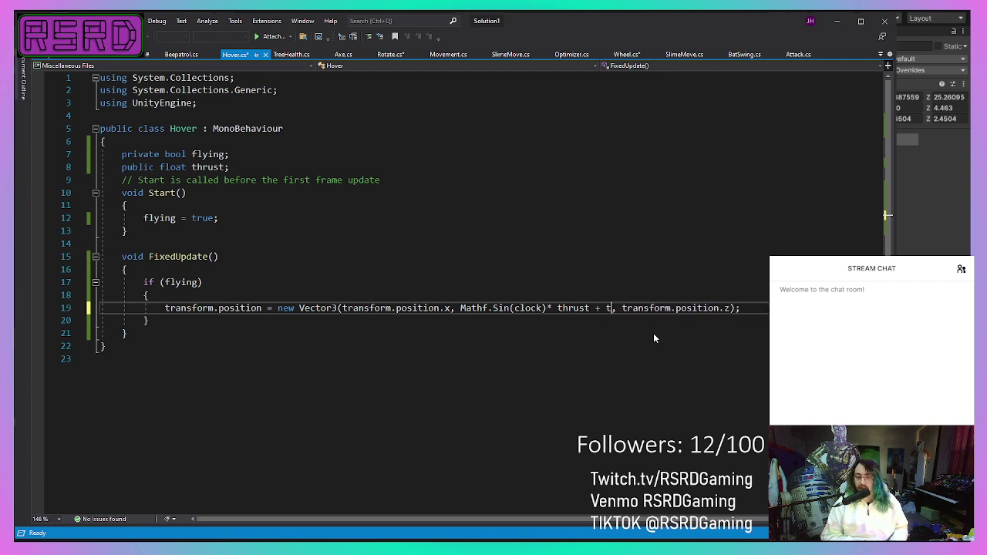
Step: Complete the y component of the new position with transform.position.y after "thrust + " and save the Hover script
{"action": "type", "text": "transform"}
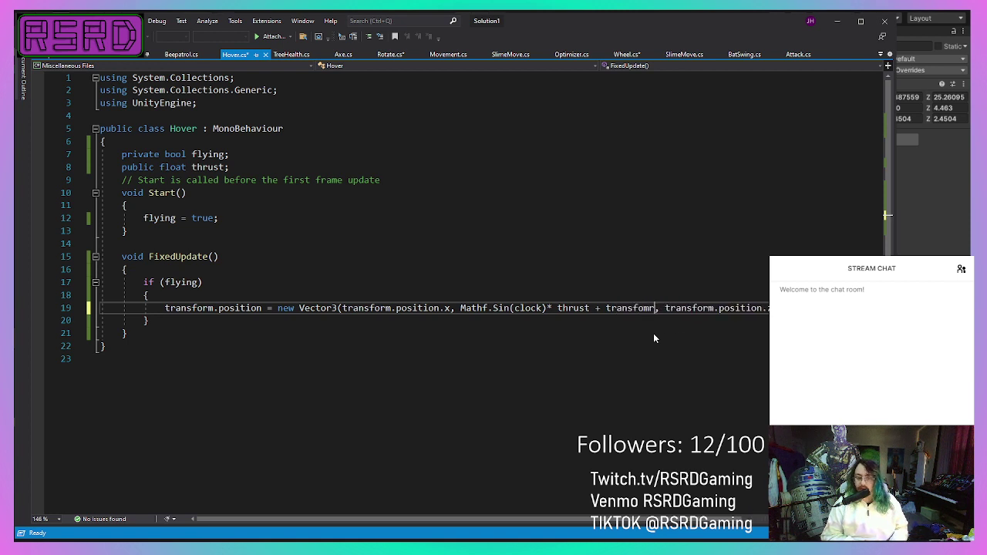
{"action": "type", "text": ".po"}
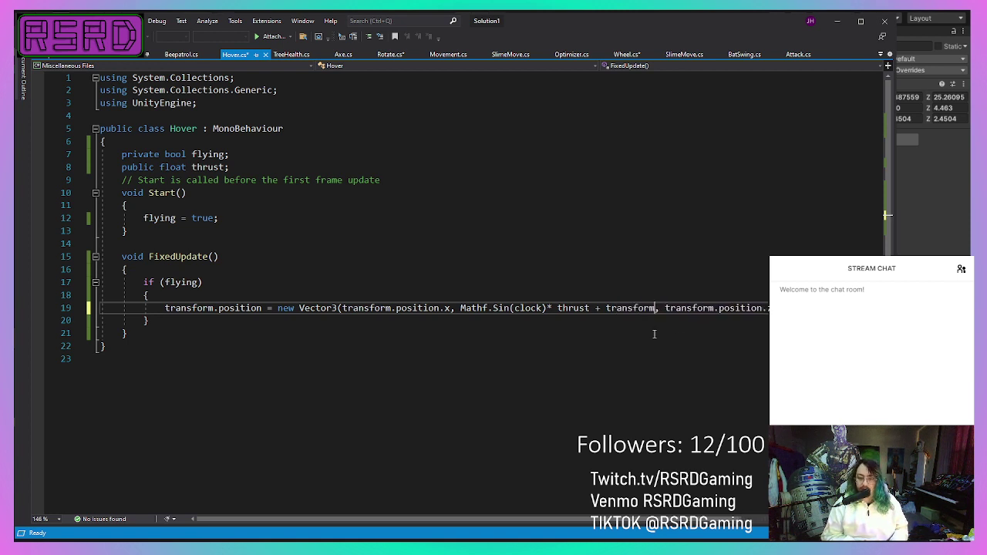
{"action": "type", "text": "sition.y"}
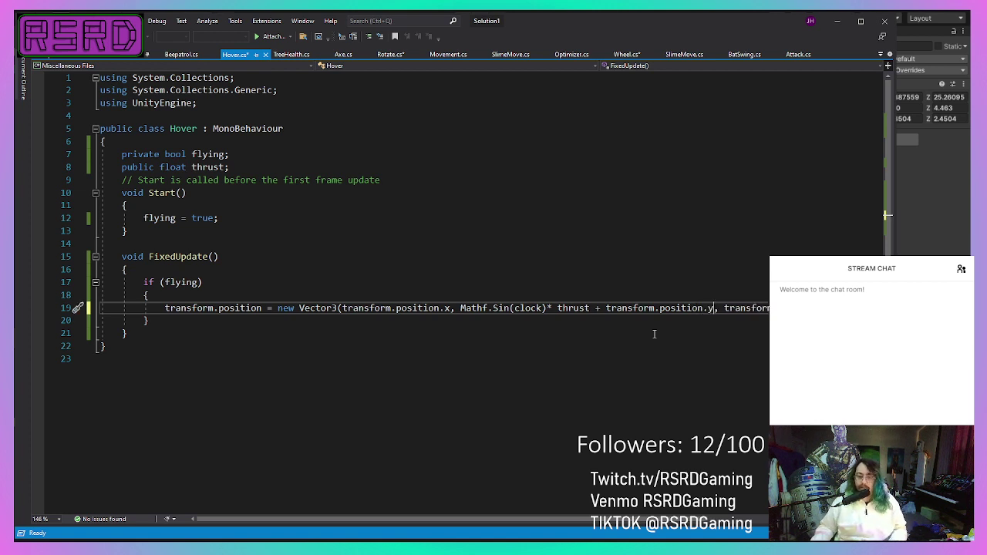
{"action": "key", "text": "ctrl+s"}
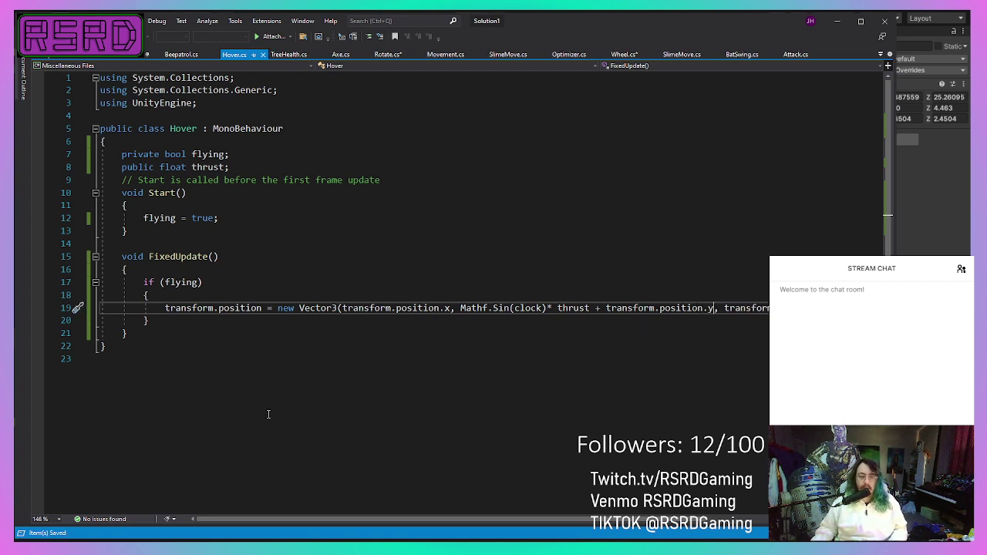
Step: Declare the field "private int clock;" below the thrust declaration in the Hover class
{"action": "left_click", "coordinate": [370, 163]}
{"action": "key", "text": "Return"}
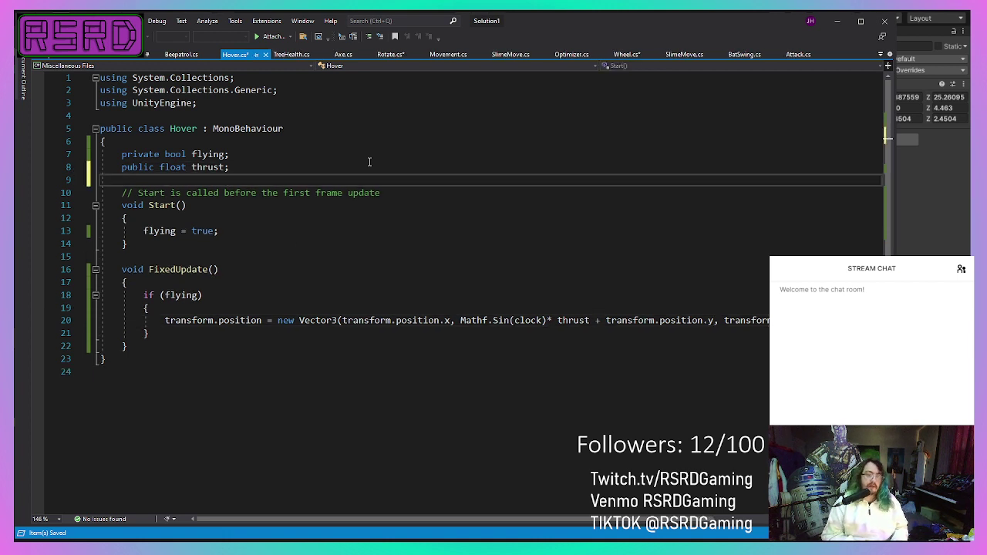
{"action": "type", "text": "private int"}
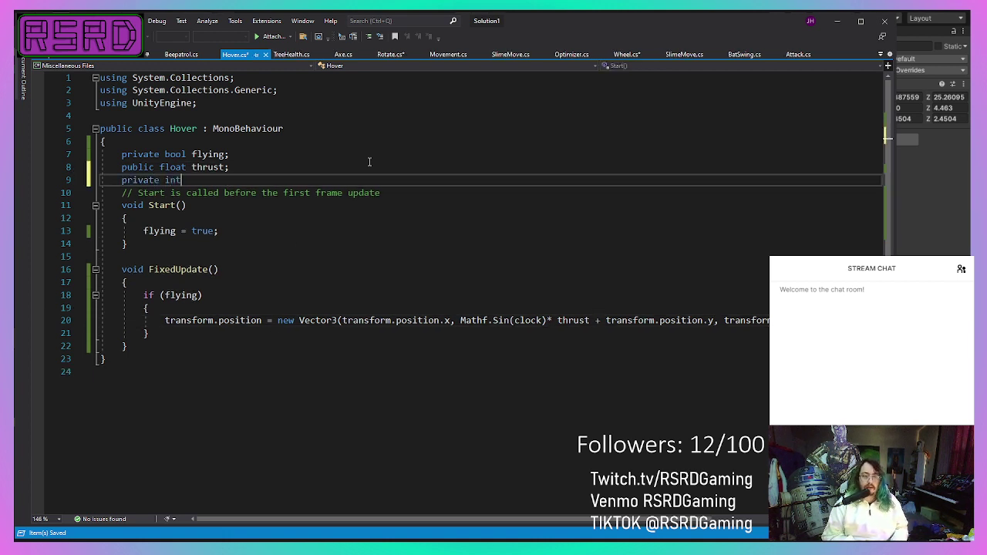
{"action": "type", "text": " clock"}
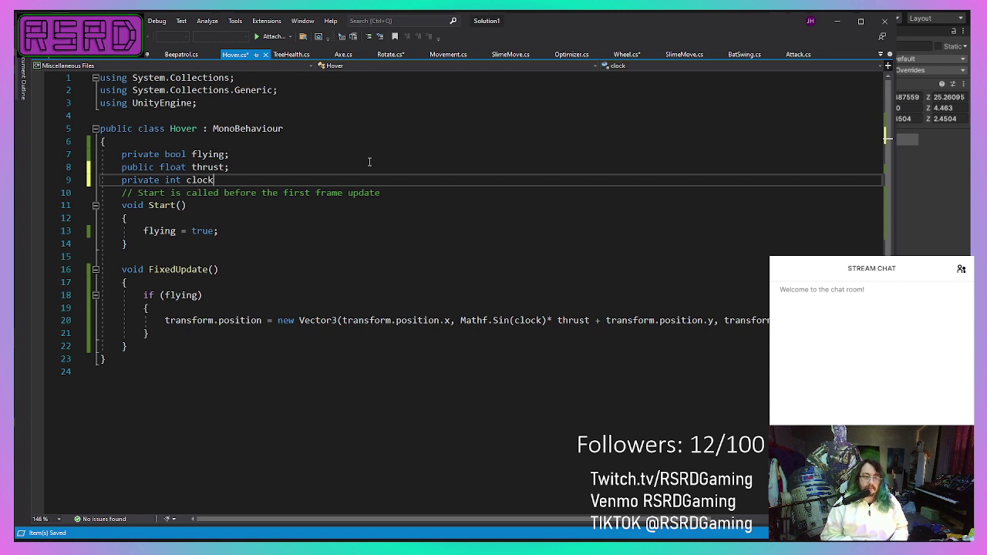
{"action": "type", "text": ";"}
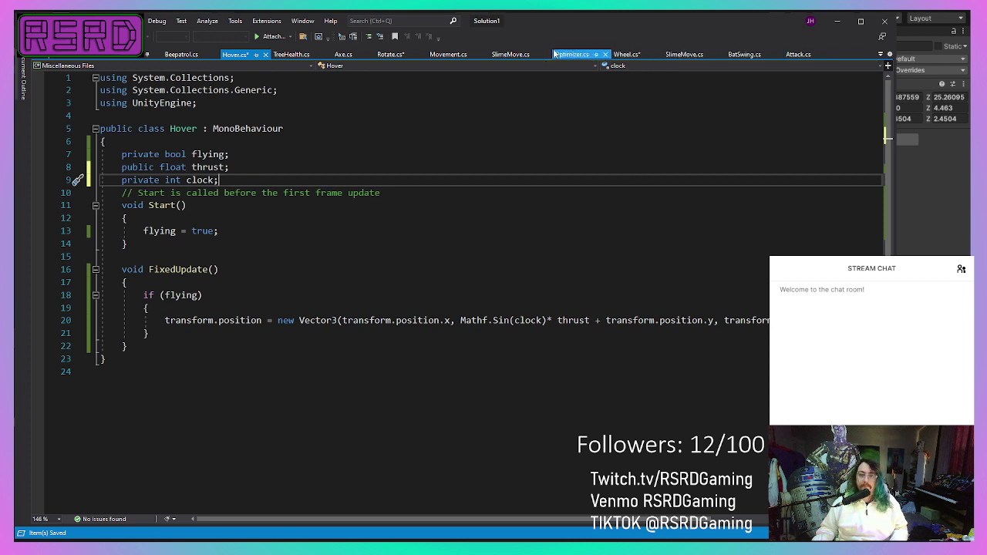
Step: Examine how the Beepatrol script declares and advances its ticker for the sine motion, and glance at the BunnyMove script
{"action": "left_click", "coordinate": [191, 55]}
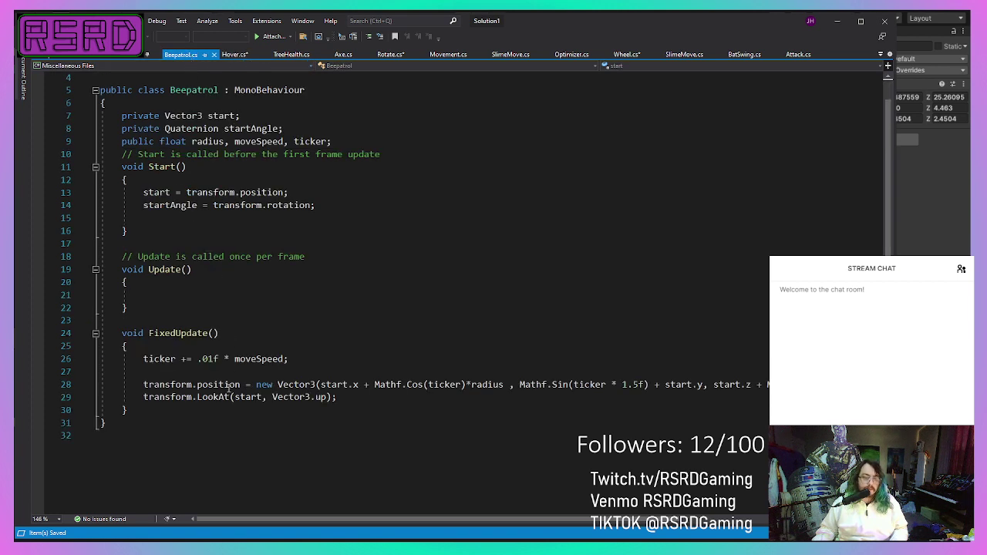
{"action": "scroll", "coordinate": [223, 391], "scroll_direction": "down", "scroll_amount": 3}
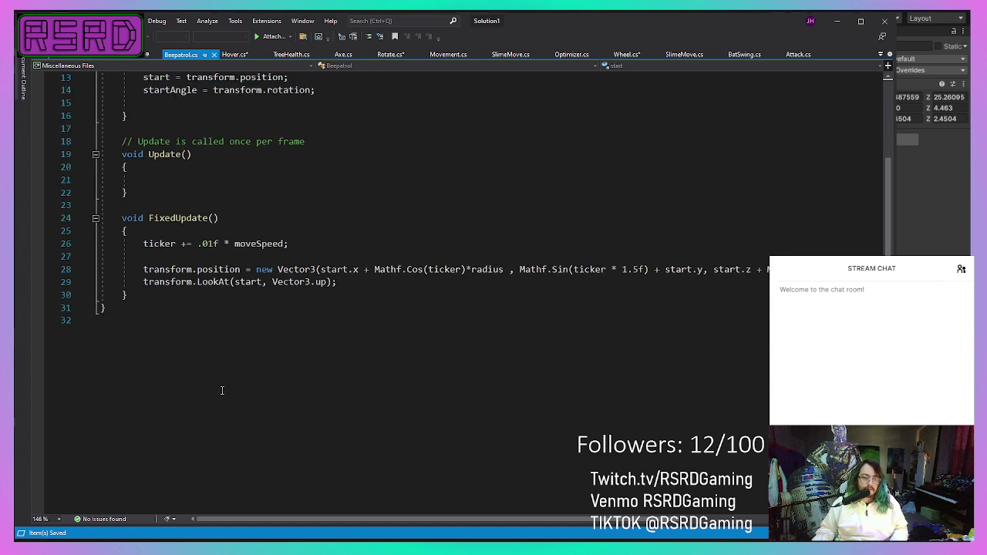
{"action": "scroll", "coordinate": [222, 391], "scroll_direction": "up", "scroll_amount": 4}
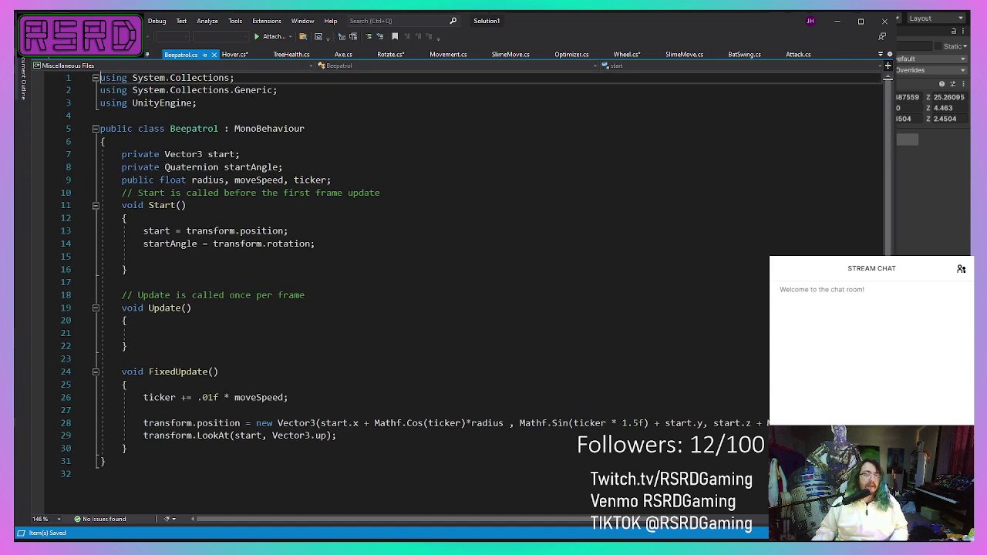
{"action": "left_click", "coordinate": [130, 54]}
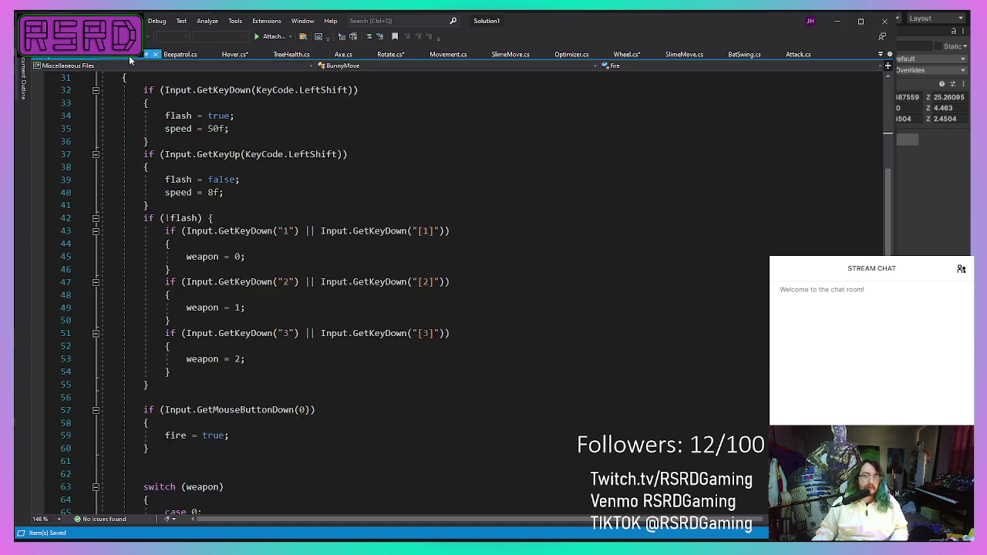
Step: Return to the Hover script and change the clock field's type to float
{"action": "left_click", "coordinate": [235, 54]}
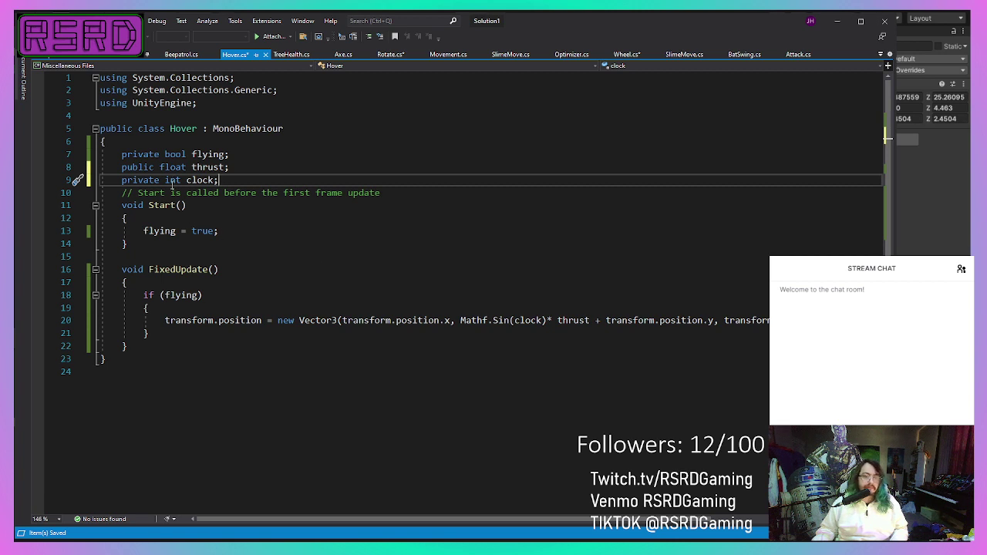
{"action": "left_click_drag", "start_coordinate": [182, 182], "coordinate": [164, 184]}
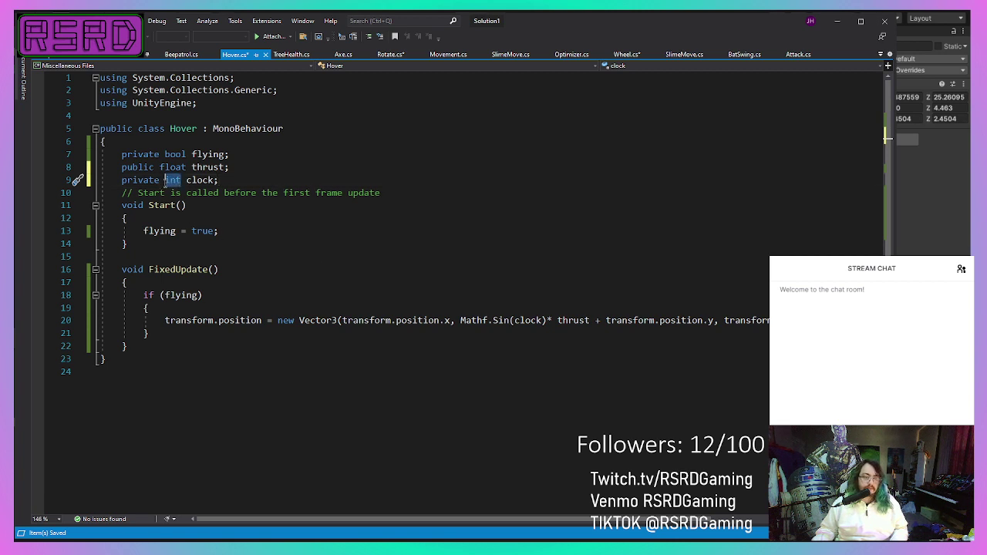
{"action": "type", "text": "float"}
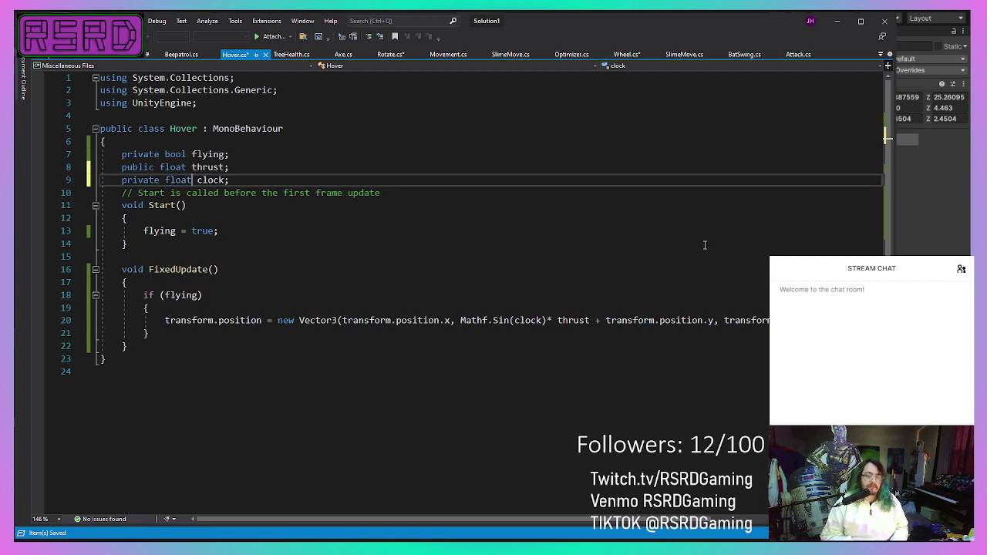
Step: Add "clock += .1f;" at the start of FixedUpdate, above the flying check, and save the Hover script
{"action": "left_click", "coordinate": [369, 295]}
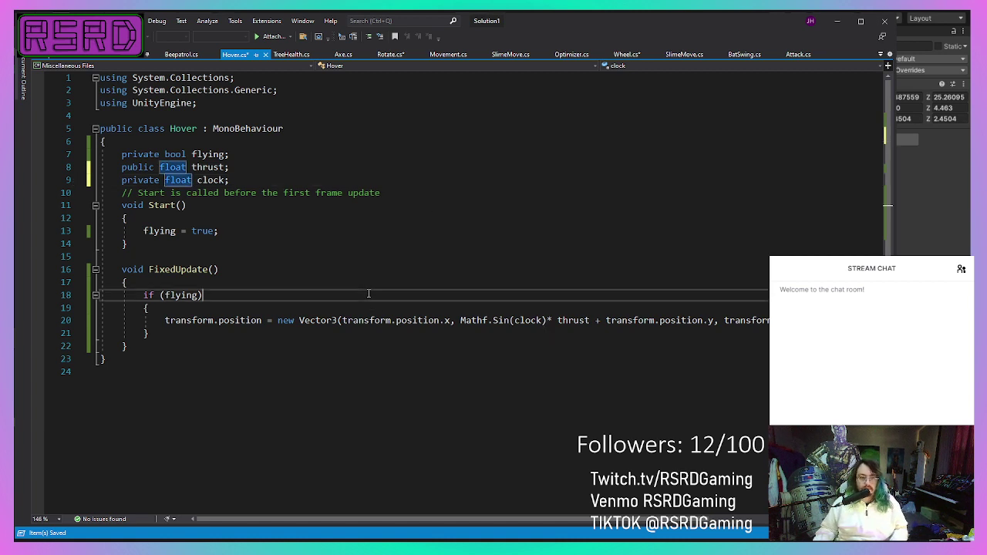
{"action": "left_click", "coordinate": [336, 246]}
{"action": "left_click", "coordinate": [317, 284]}
{"action": "key", "text": "Return"}
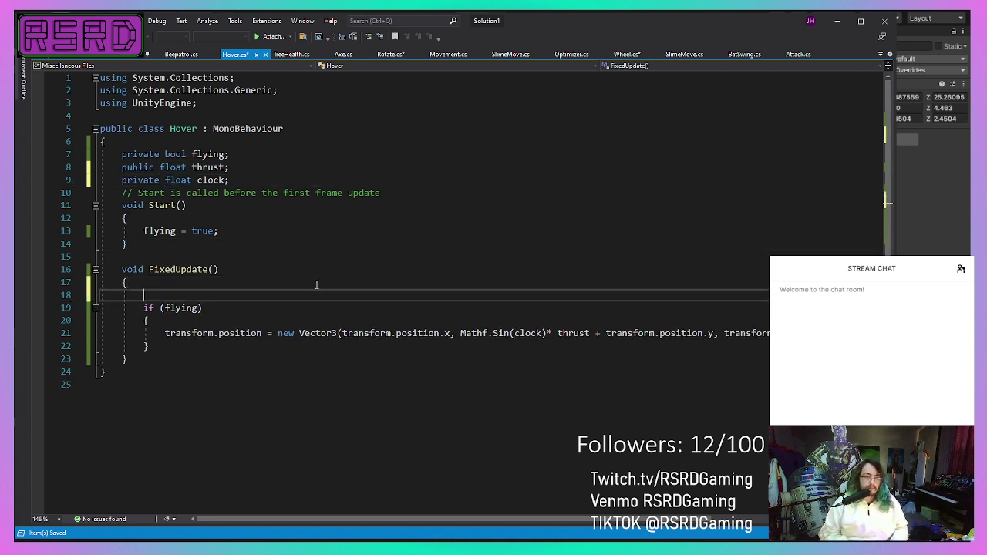
{"action": "type", "text": "clock +"}
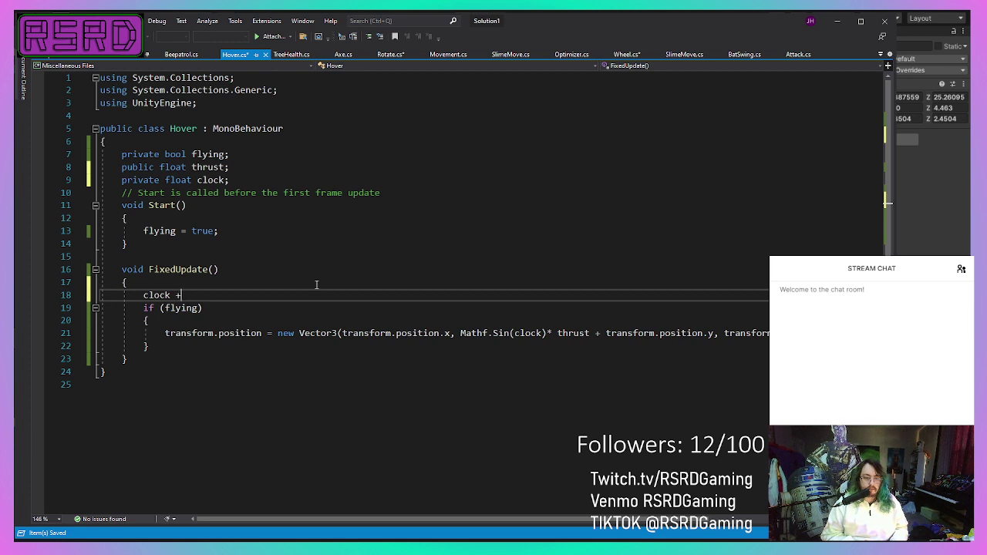
{"action": "key", "text": "BackSpace"}
{"action": "key", "text": "BackSpace"}
{"action": "key", "text": "BackSpace"}
{"action": "key", "text": "BackSpace"}
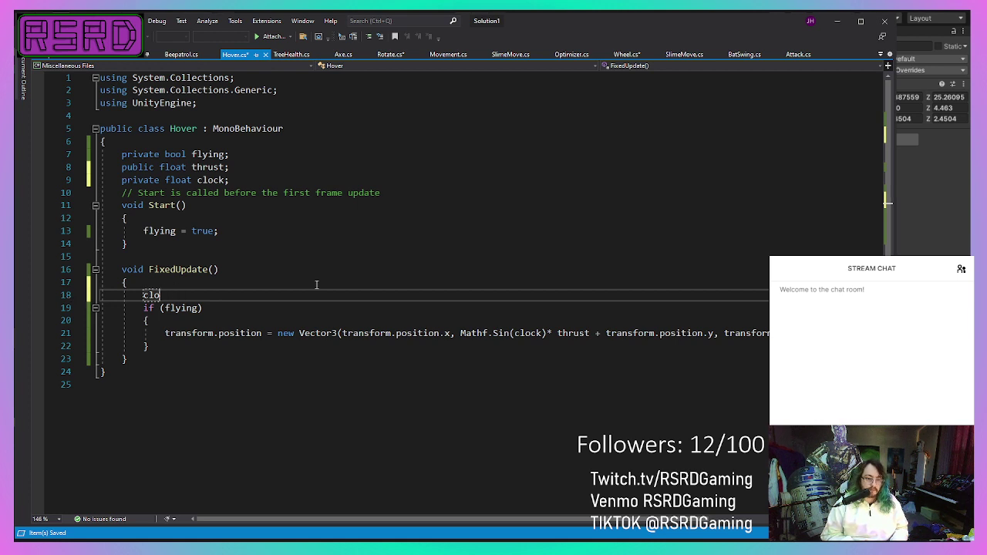
{"action": "key", "text": "BackSpace"}
{"action": "key", "text": "BackSpace"}
{"action": "key", "text": "BackSpace"}
{"action": "type", "text": "clo"}
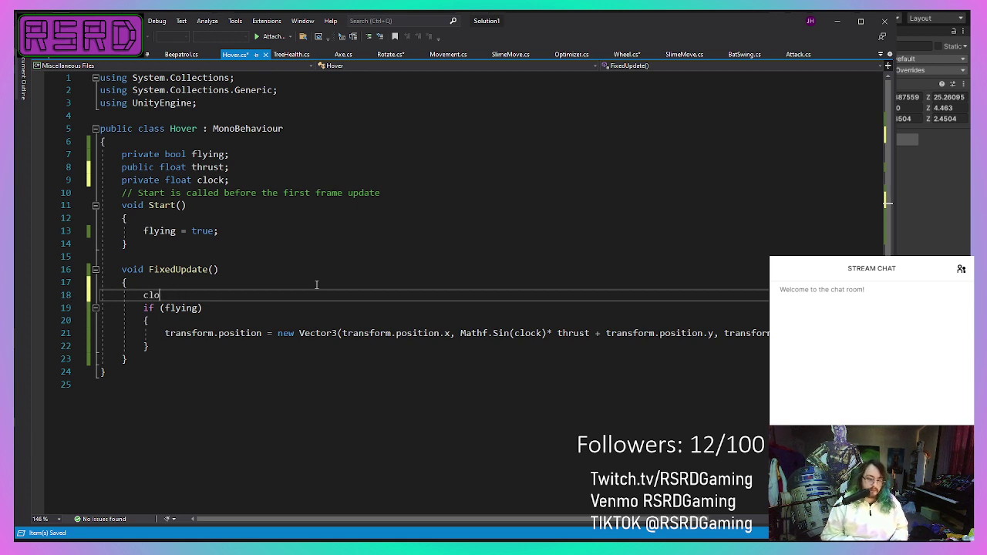
{"action": "type", "text": "ck +="}
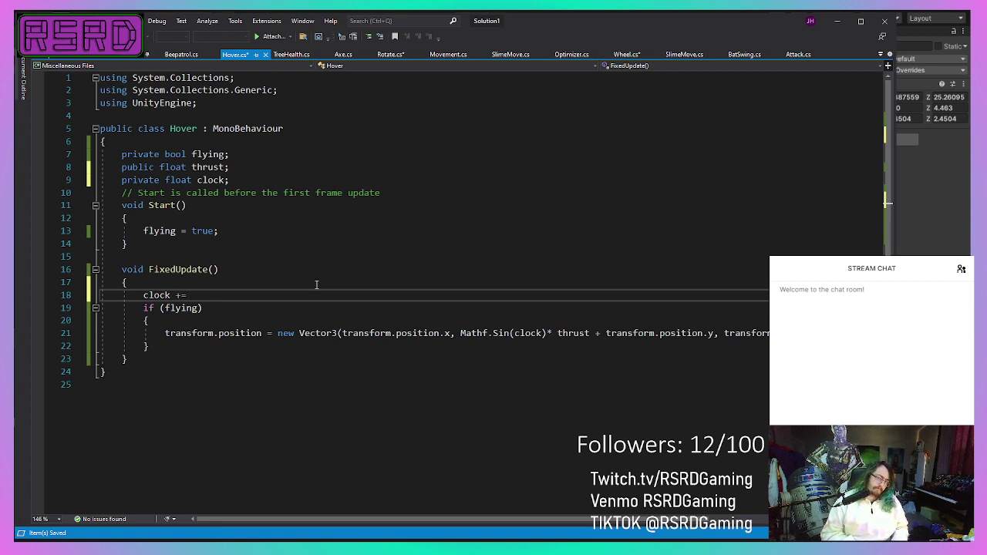
{"action": "type", "text": " ."}
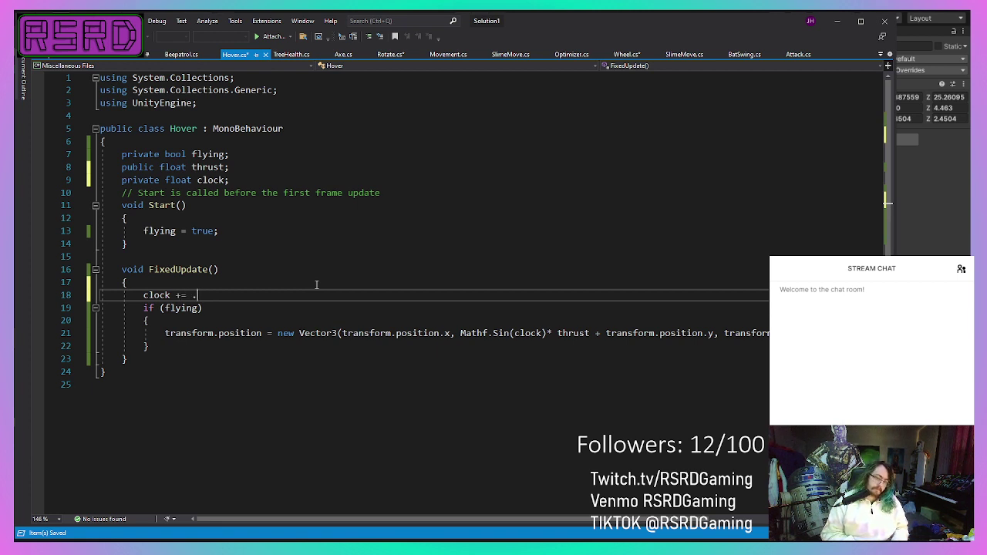
{"action": "type", "text": "1f;"}
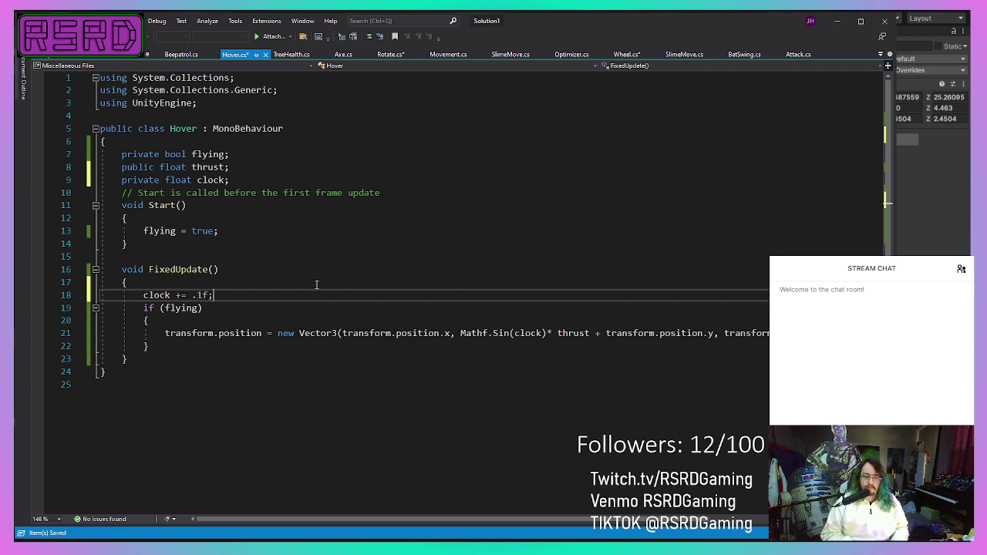
{"action": "key", "text": "ctrl+s"}
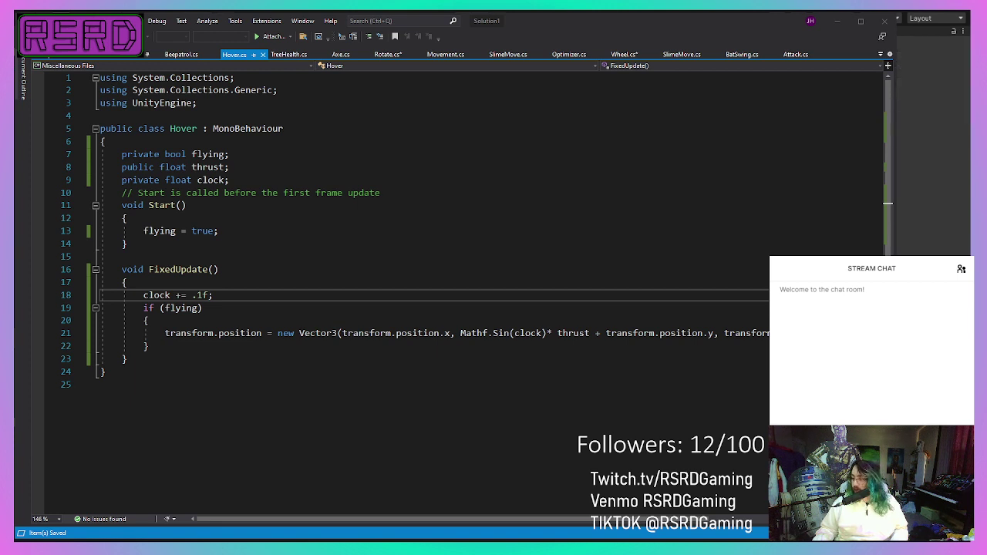
Step: Switch to Unity, select the Bee under Character, and play-test the clock-driven hover before stopping the scene
{"action": "key", "text": "alt+Tab"}
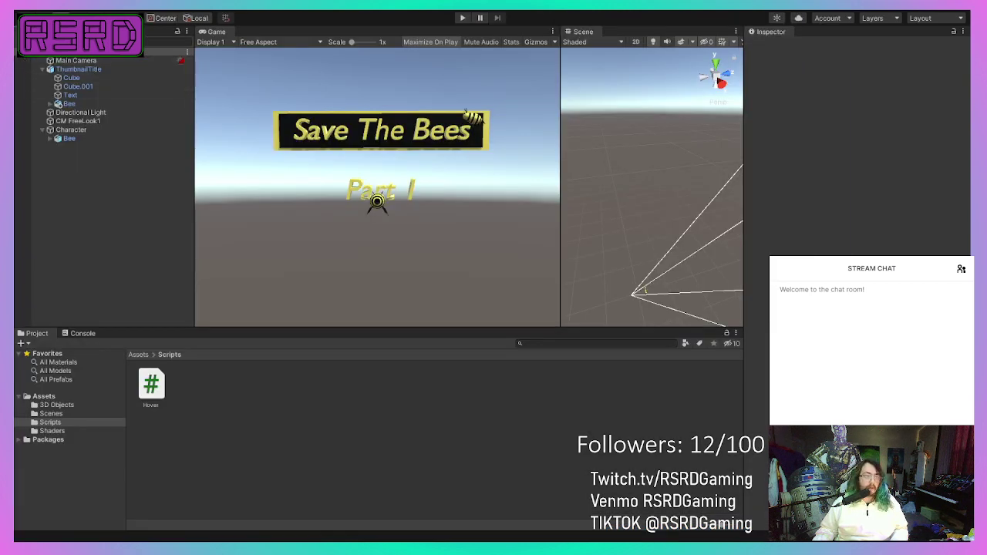
{"action": "left_click", "coordinate": [109, 138]}
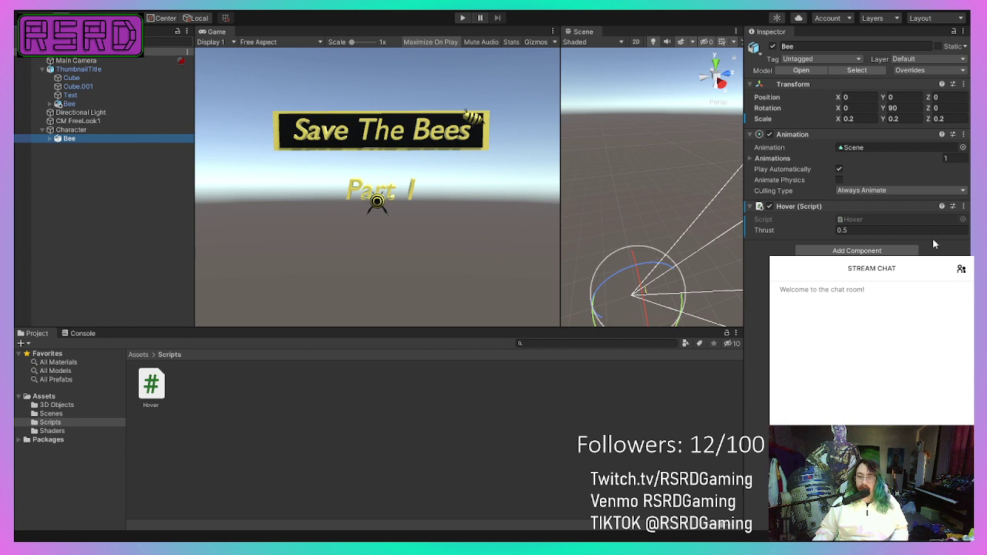
{"action": "left_click", "coordinate": [464, 19]}
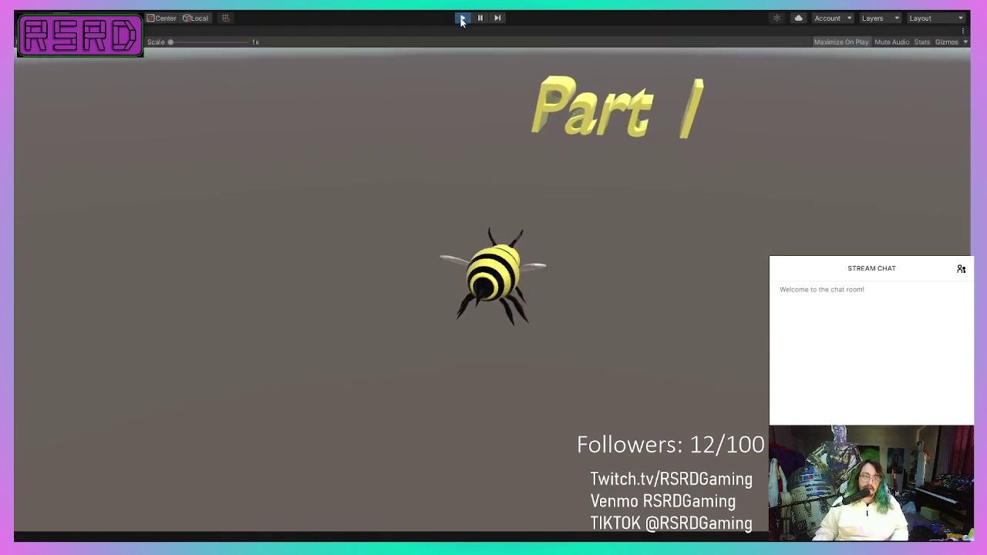
{"action": "left_click", "coordinate": [463, 18]}
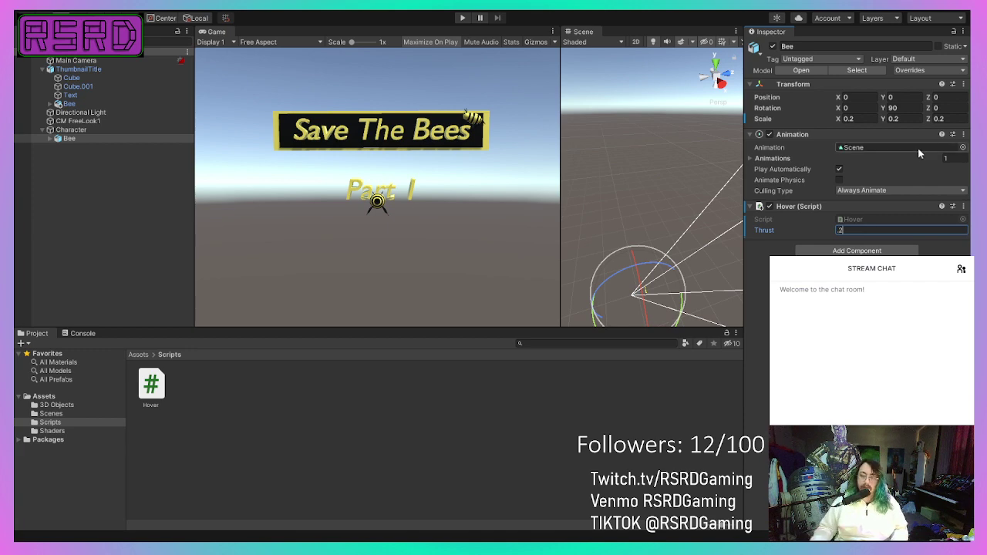
Step: Set the Bee's Hover Thrust to 0.2, then run the scene to test the movement and stop it
{"action": "left_click", "coordinate": [464, 19]}
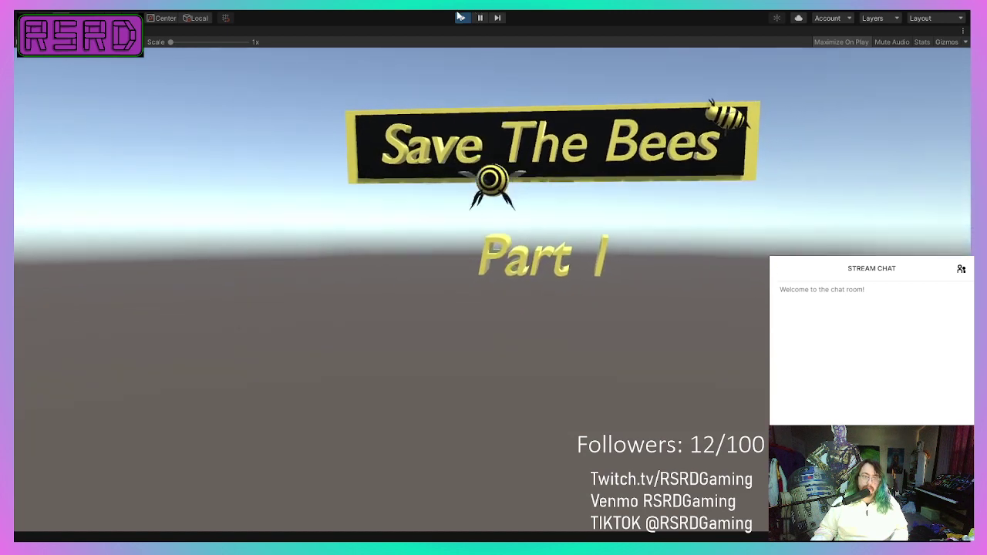
{"action": "left_click", "coordinate": [462, 18]}
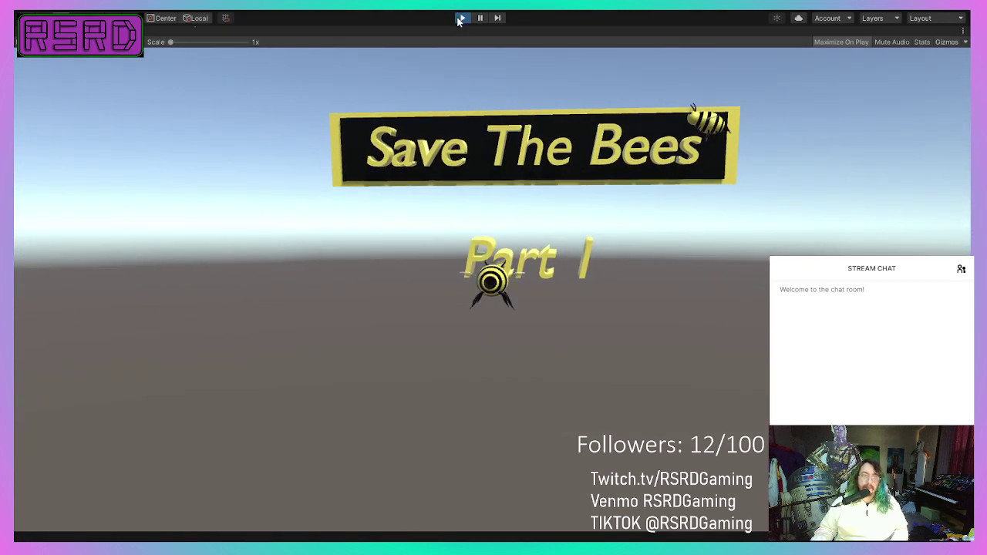
Step: Set the Bee's Hover Thrust to 0.1, then run the scene to test the movement and stop it
{"action": "left_click", "coordinate": [866, 232]}
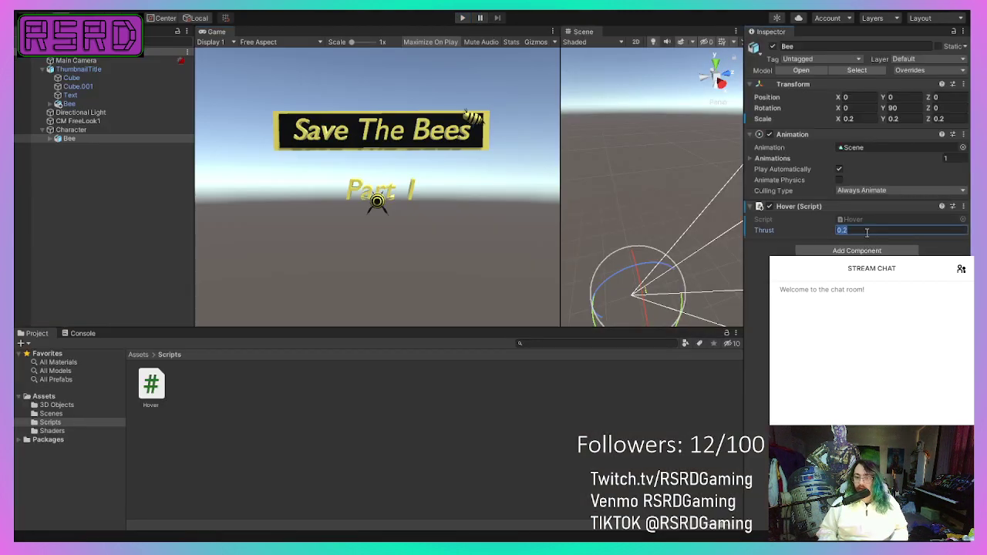
{"action": "left_click", "coordinate": [463, 18]}
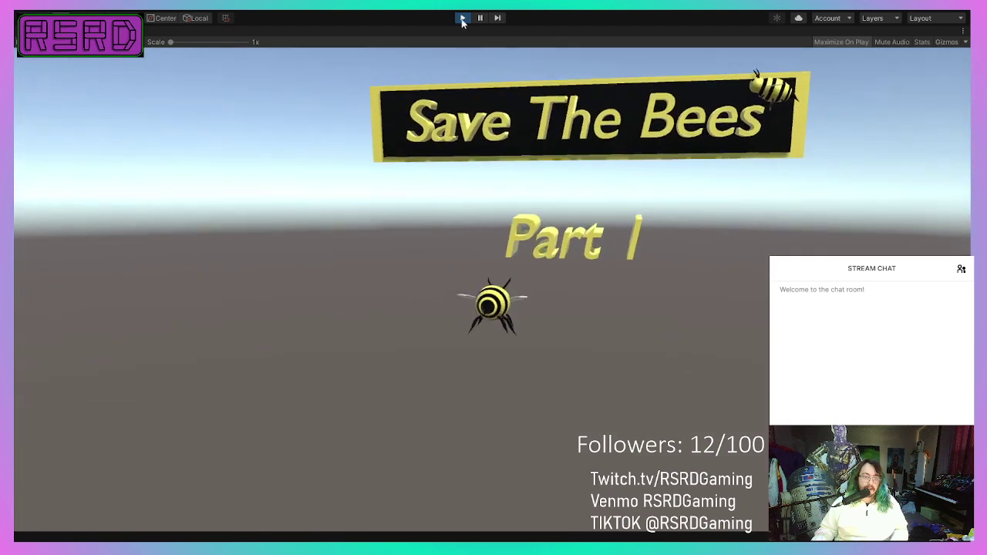
{"action": "left_click", "coordinate": [463, 19]}
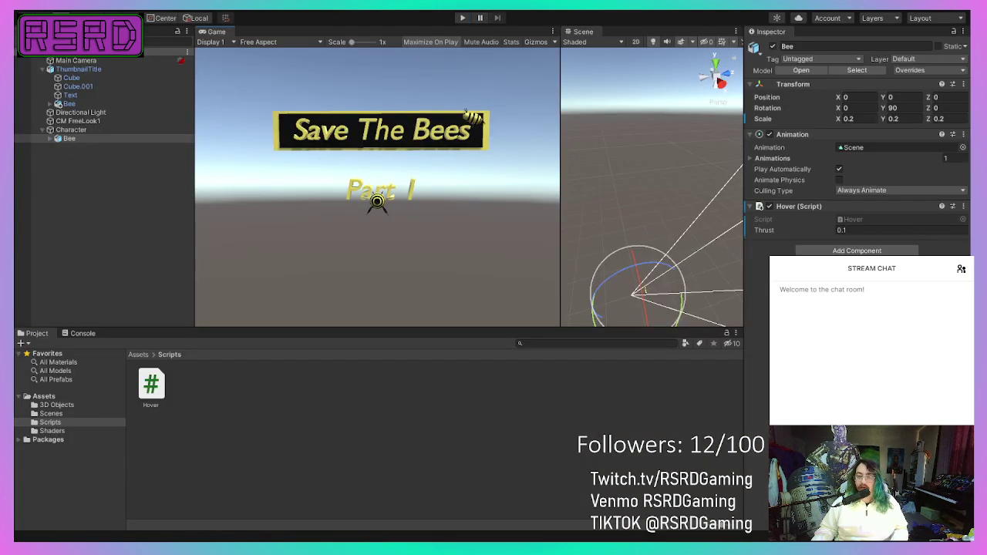
Step: Lower the Bee's Hover Thrust to 0.06, play-test the hover and stop the scene
{"action": "left_click", "coordinate": [871, 229]}
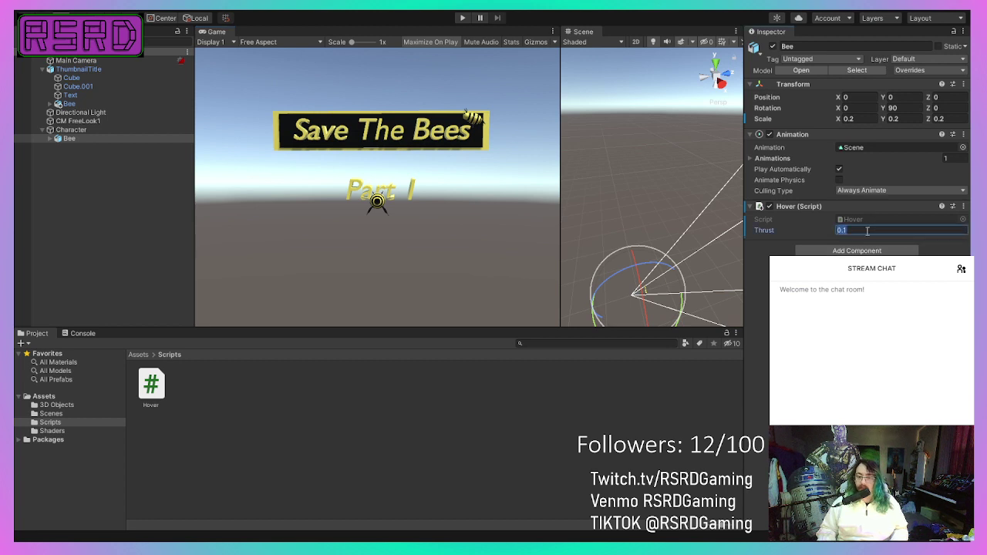
{"action": "left_click", "coordinate": [462, 18]}
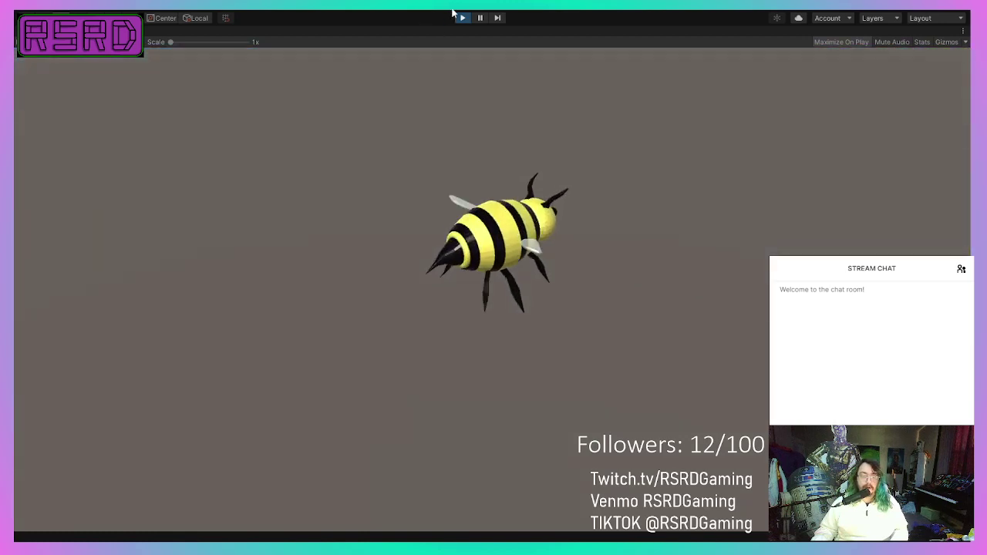
{"action": "left_click", "coordinate": [463, 18]}
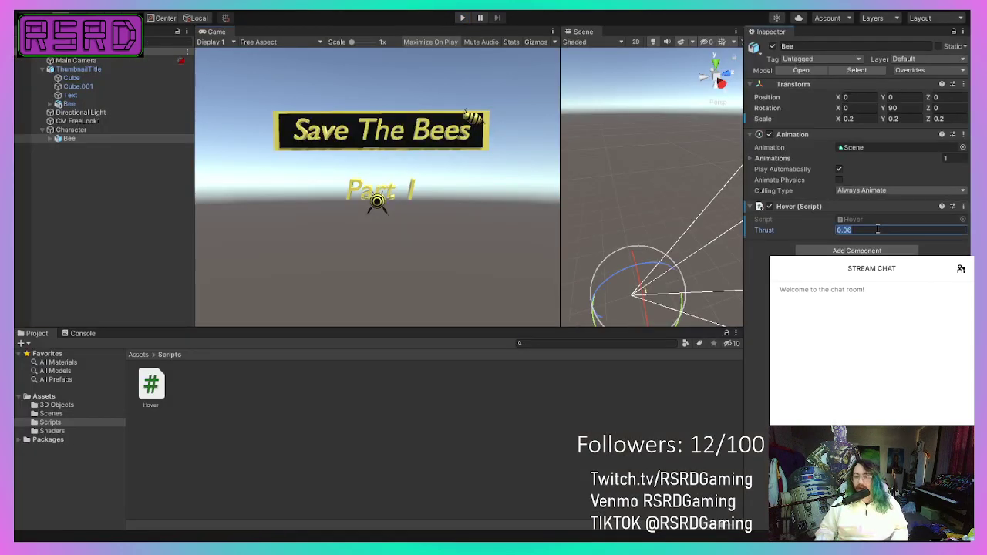
Step: Reduce the Bee's Hover Thrust to 0.04, run the scene to check the motion and stop it
{"action": "left_click", "coordinate": [878, 229]}
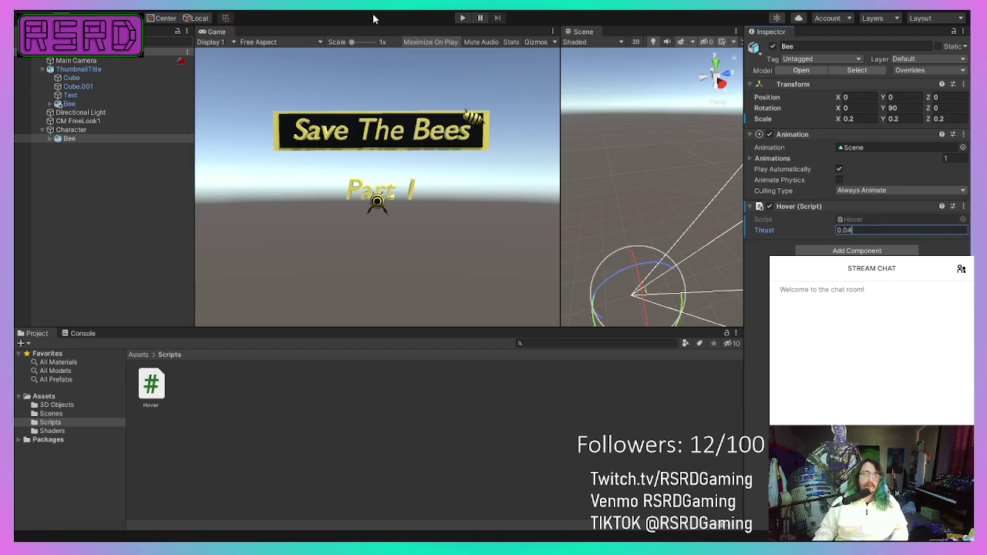
{"action": "left_click", "coordinate": [463, 19]}
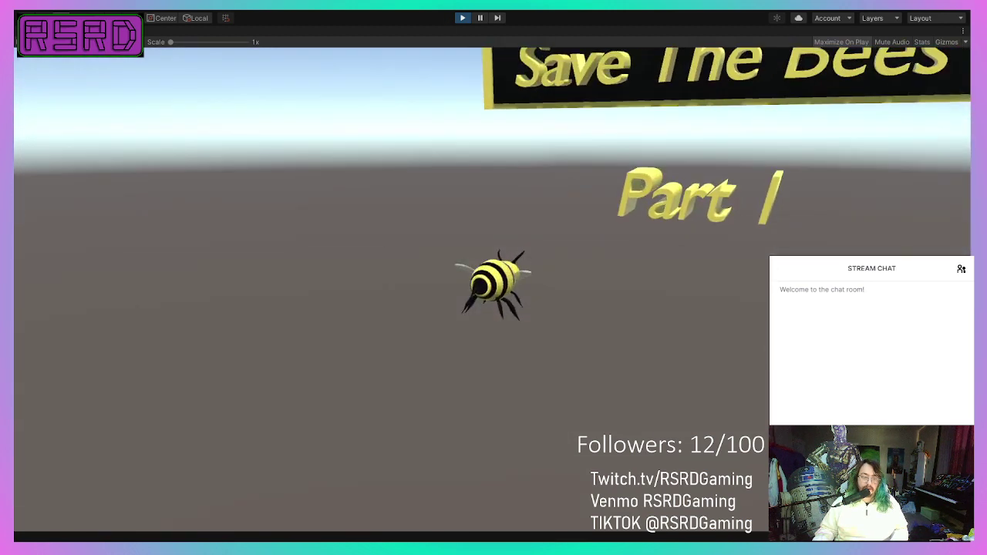
{"action": "left_click", "coordinate": [463, 17]}
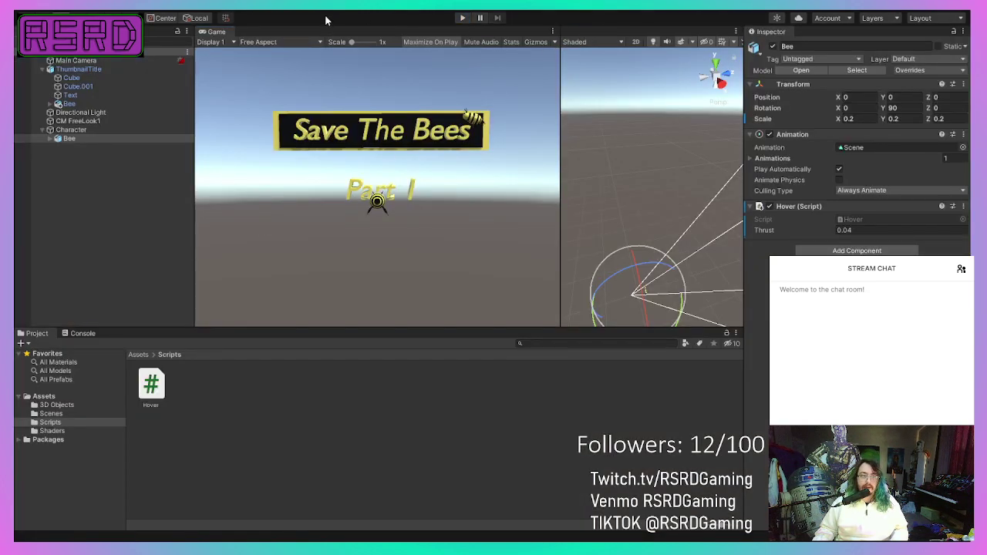
Step: Dock the Scene view alongside the Game view in the same panel group and select the Character object
{"action": "left_click_drag", "start_coordinate": [264, 38], "coordinate": [263, 37]}
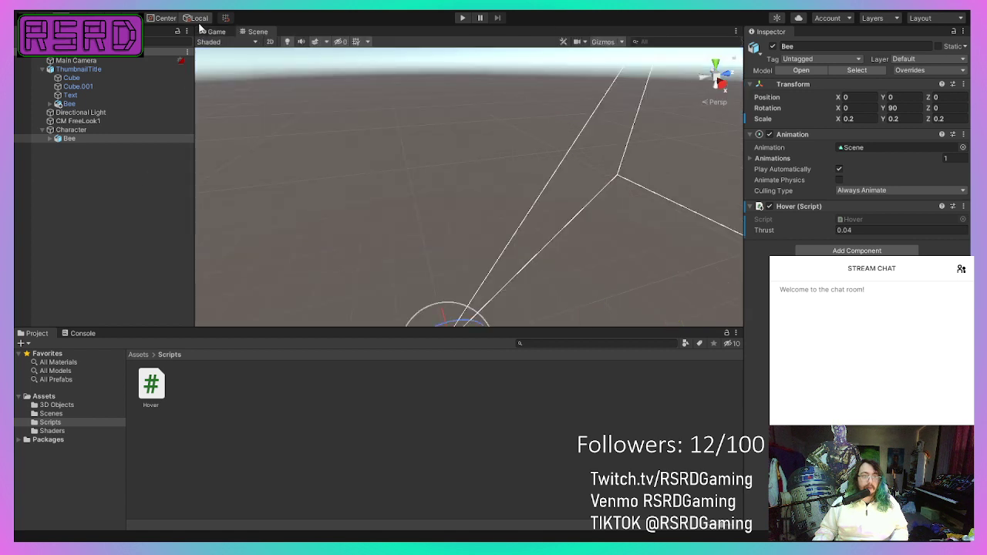
{"action": "left_click", "coordinate": [99, 131]}
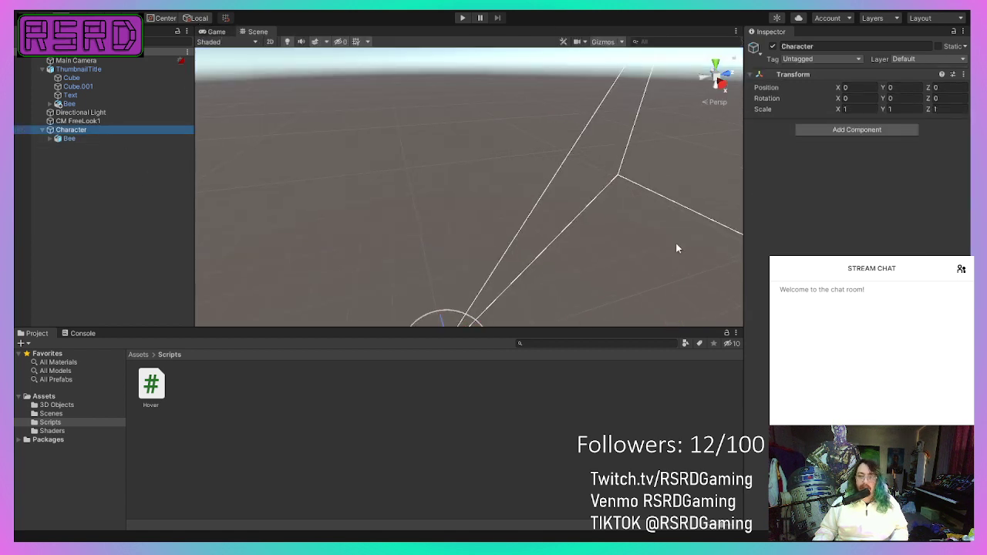
Step: Examine the bee and its surroundings in the Scene view from several distances and angles
{"action": "middle_click_drag", "start_coordinate": [487, 266], "coordinate": [496, 26]}
{"action": "scroll", "coordinate": [492, 87], "scroll_direction": "up", "scroll_amount": 10}
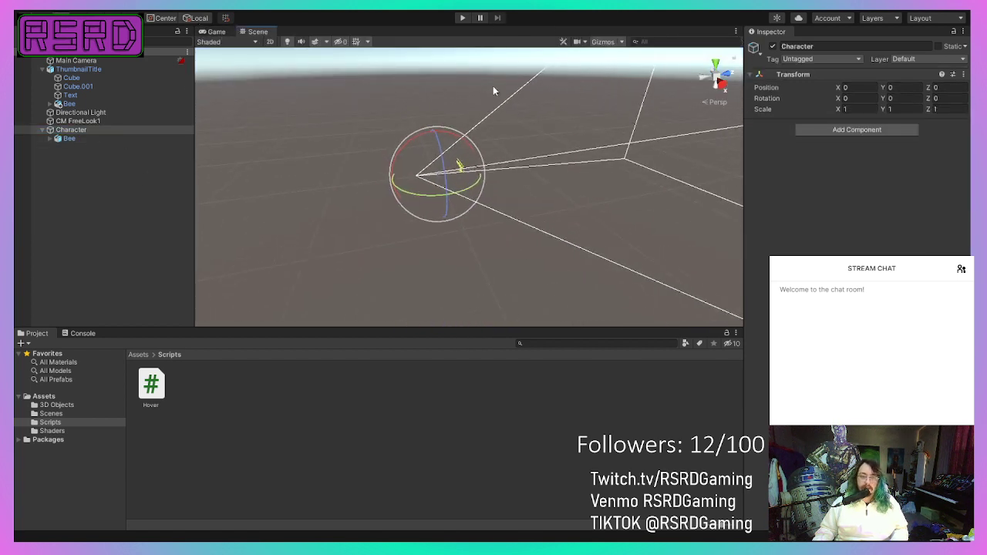
{"action": "middle_click_drag", "start_coordinate": [484, 103], "coordinate": [548, 147]}
{"action": "scroll", "coordinate": [545, 251], "scroll_direction": "up", "scroll_amount": 6}
{"action": "scroll", "coordinate": [515, 211], "scroll_direction": "up", "scroll_amount": 8}
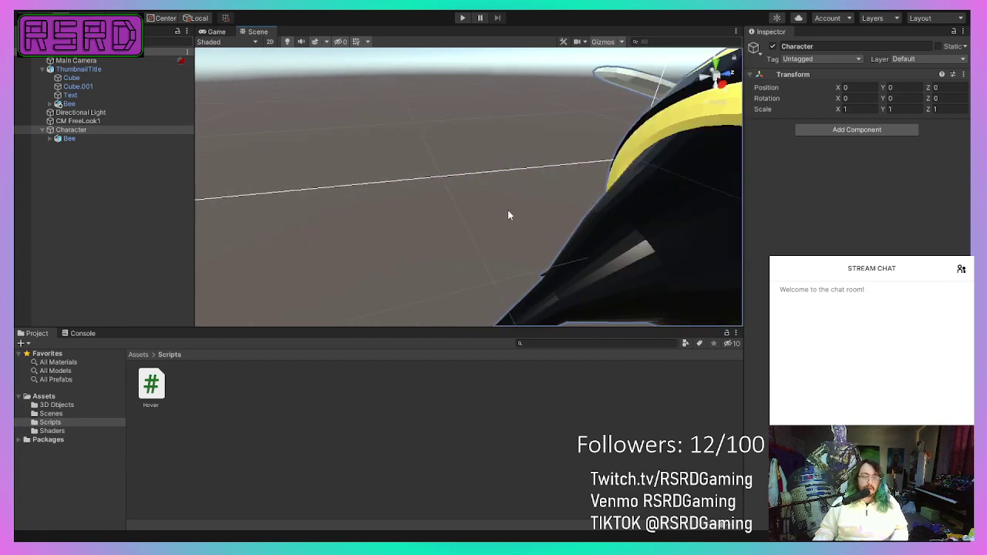
{"action": "scroll", "coordinate": [507, 212], "scroll_direction": "down", "scroll_amount": 2}
{"action": "right_click_drag", "start_coordinate": [594, 149], "coordinate": [554, 181]}
{"action": "middle_click_drag", "start_coordinate": [554, 181], "coordinate": [482, 159]}
{"action": "scroll", "coordinate": [482, 159], "scroll_direction": "down", "scroll_amount": 5}
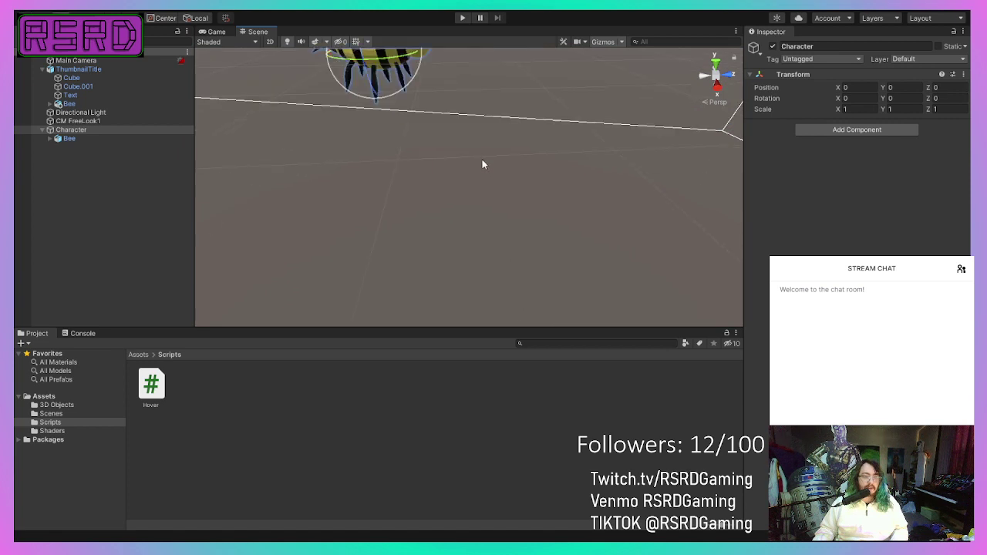
{"action": "scroll", "coordinate": [412, 104], "scroll_direction": "down", "scroll_amount": 6}
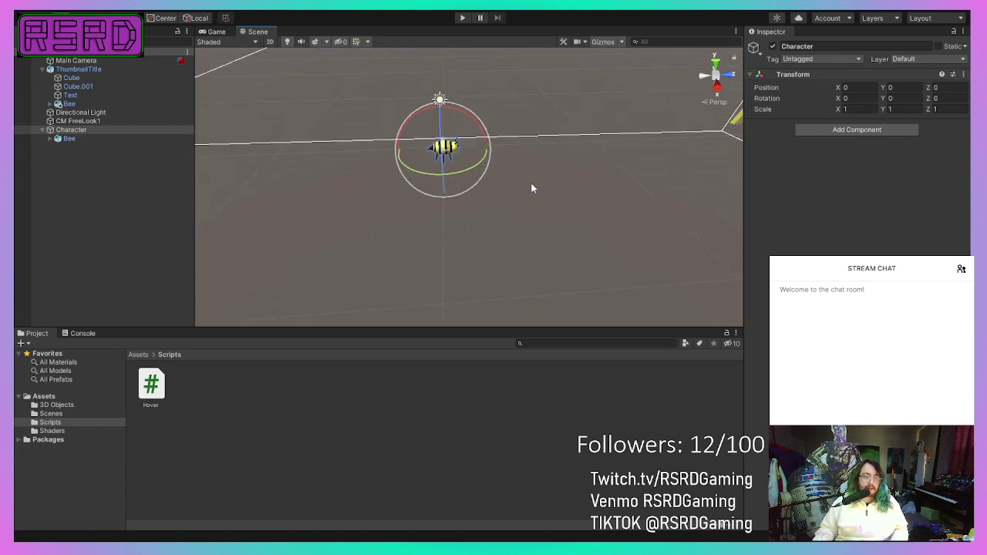
{"action": "right_click_drag", "start_coordinate": [531, 184], "coordinate": [485, 154]}
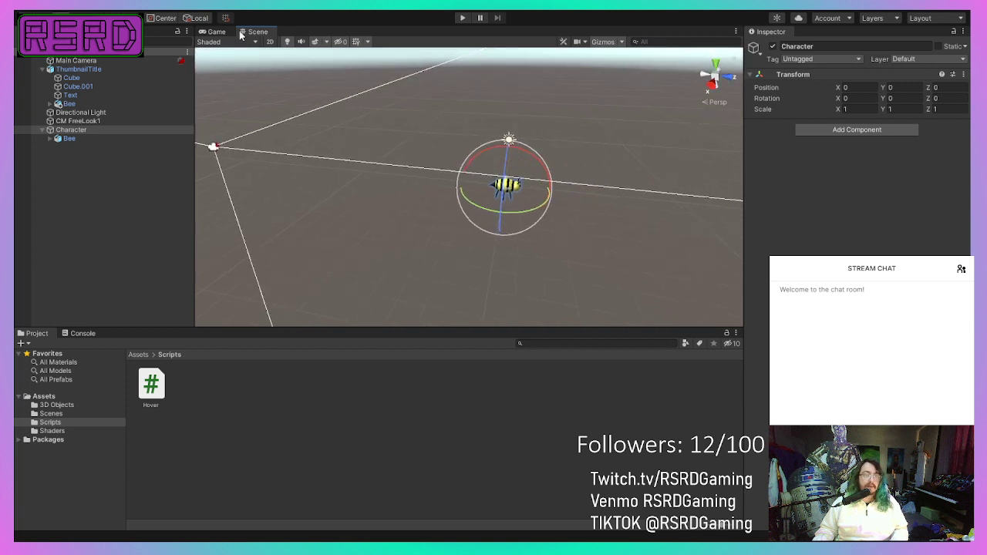
Step: Play-test the scene, turn off Maximize On Play, then rerun it and show the Scene view
{"action": "left_click", "coordinate": [463, 18]}
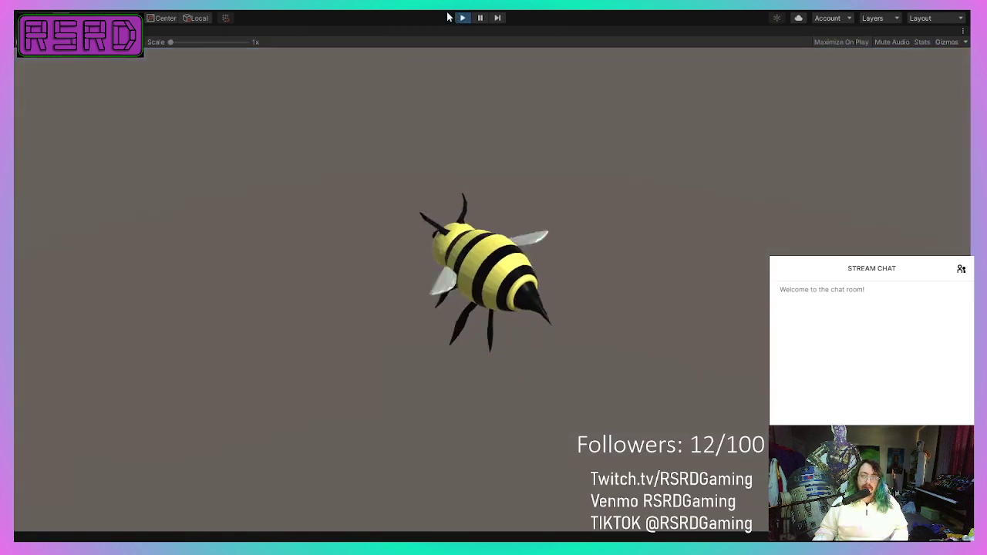
{"action": "left_click", "coordinate": [462, 18]}
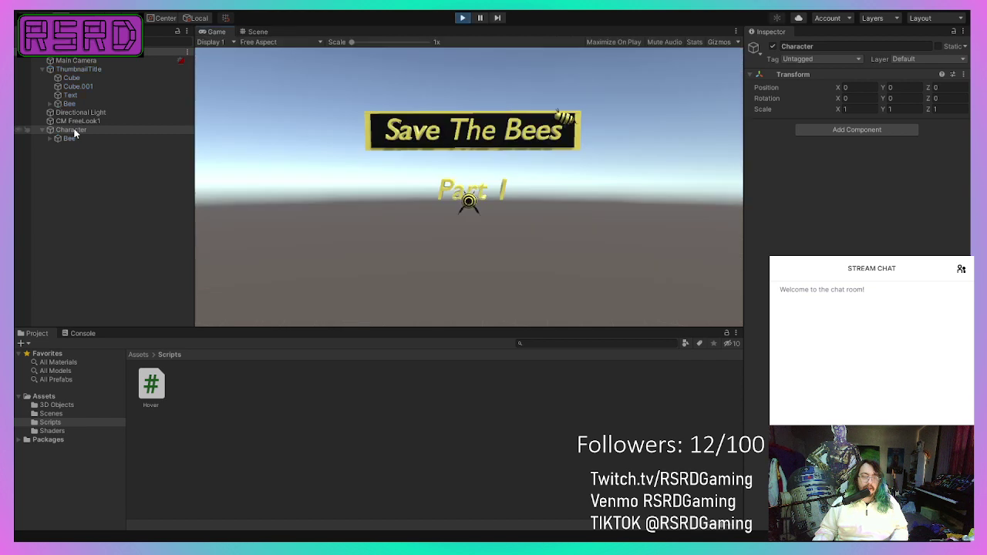
{"action": "left_click", "coordinate": [255, 33]}
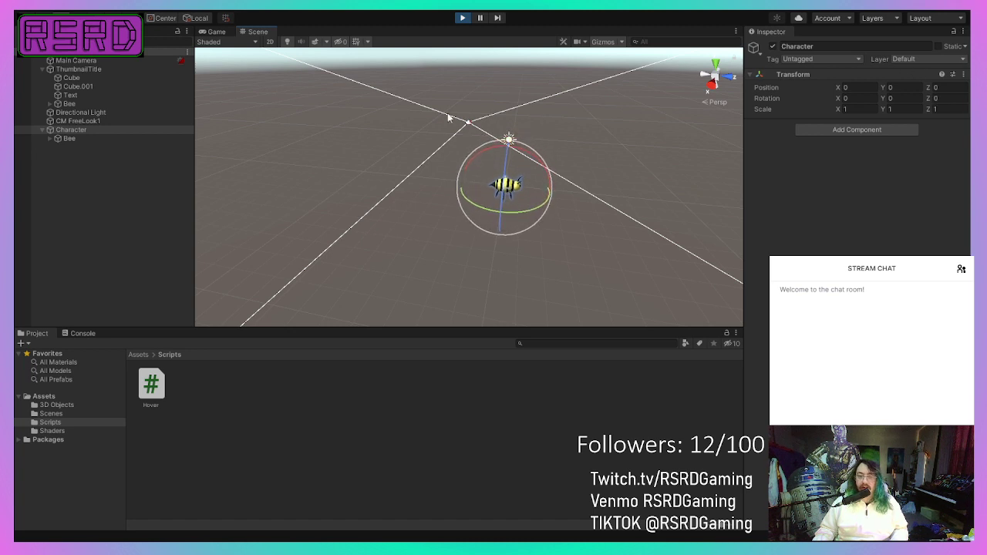
Step: While the scene runs, try tilting the Character about its X axis, then reset its X rotation to 0
{"action": "left_click_drag", "start_coordinate": [837, 102], "coordinate": [710, 108]}
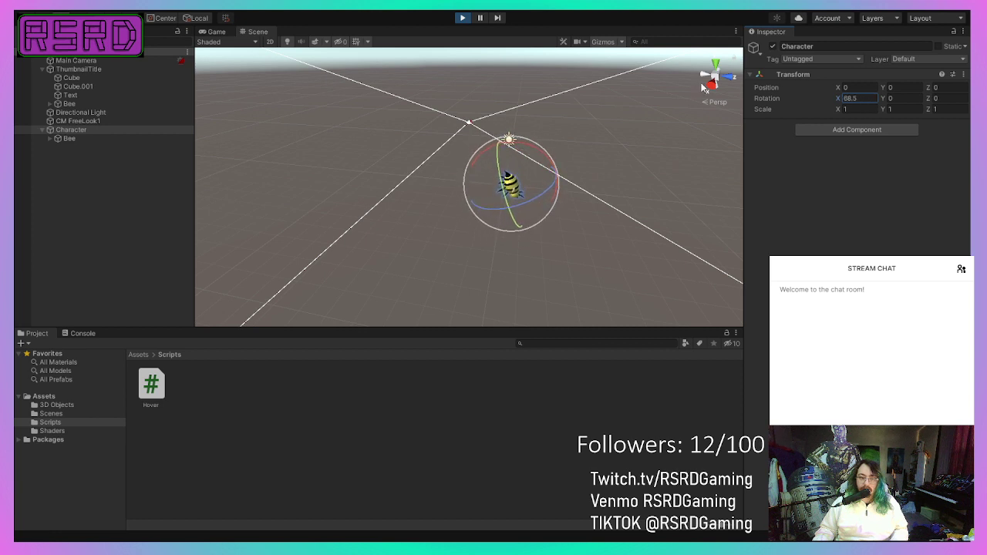
{"action": "left_click_drag", "start_coordinate": [546, 206], "coordinate": [869, 95]}
{"action": "left_click", "coordinate": [868, 96]}
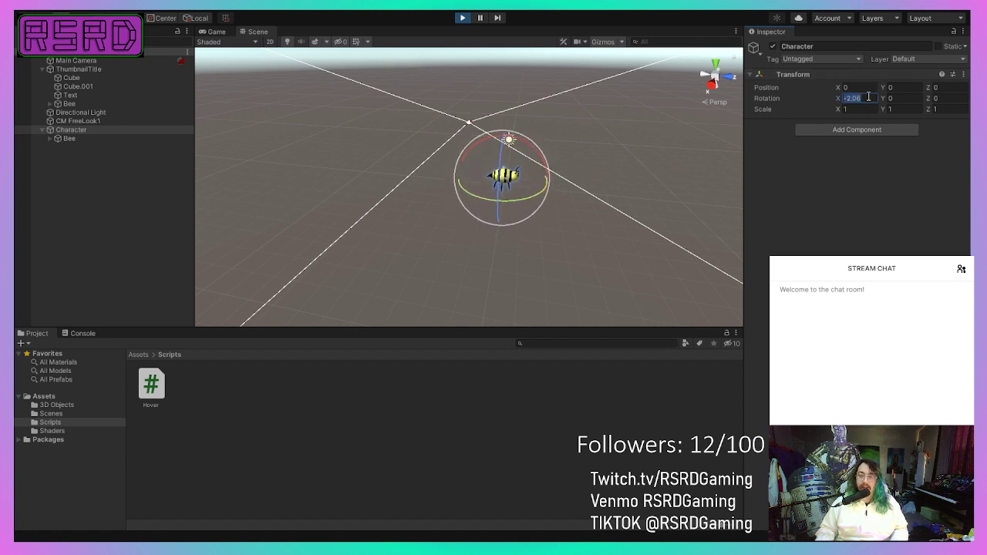
{"action": "type", "text": "0"}
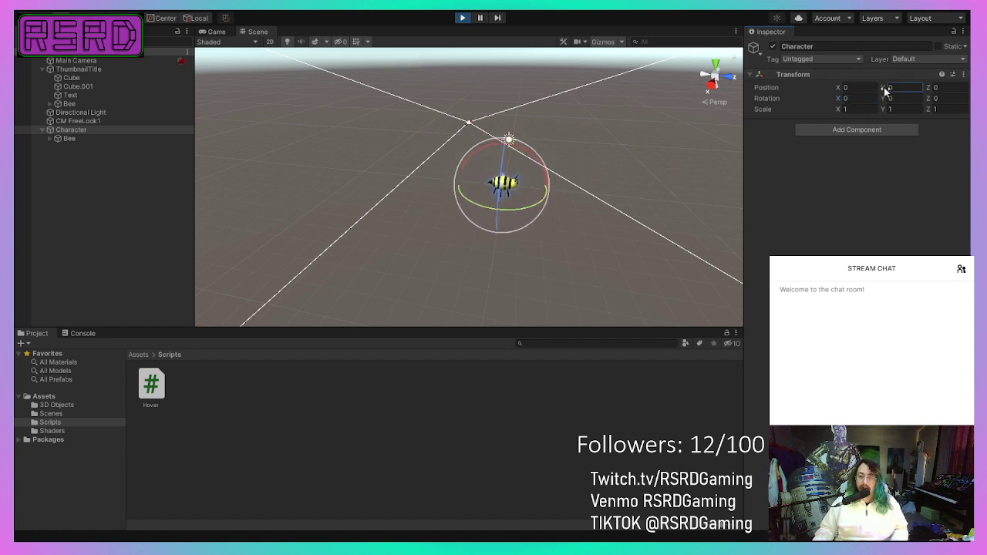
Step: Raise the running Character to Y position 5.8, watch the bee hover from other angles, and stop the scene
{"action": "left_click", "coordinate": [902, 88]}
{"action": "type", "text": "5.8"}
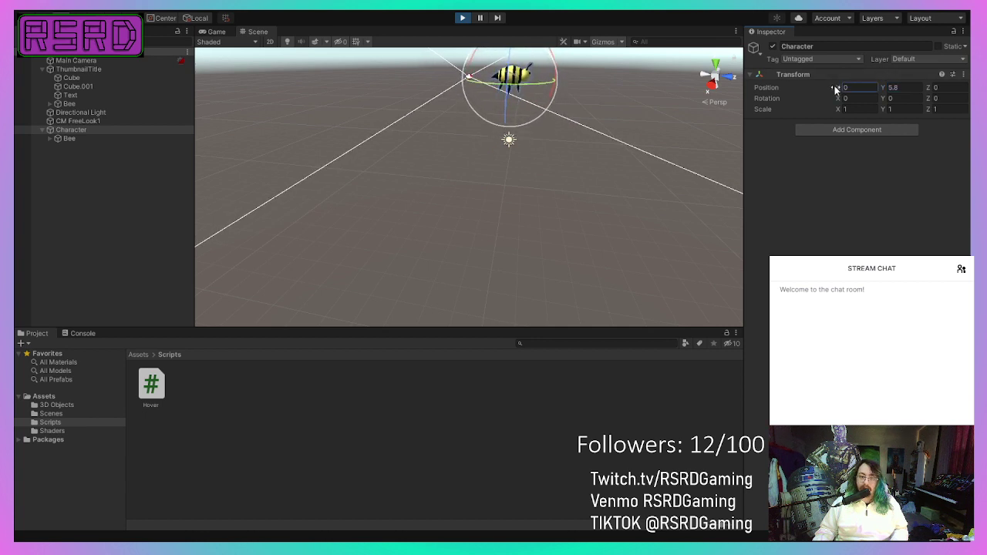
{"action": "left_click", "coordinate": [692, 96]}
{"action": "left_click_drag", "start_coordinate": [493, 132], "coordinate": [218, 195], "text": "alt"}
{"action": "scroll", "coordinate": [420, 197], "scroll_direction": "down", "scroll_amount": 1}
{"action": "left_click_drag", "start_coordinate": [421, 201], "coordinate": [563, 127], "text": "alt"}
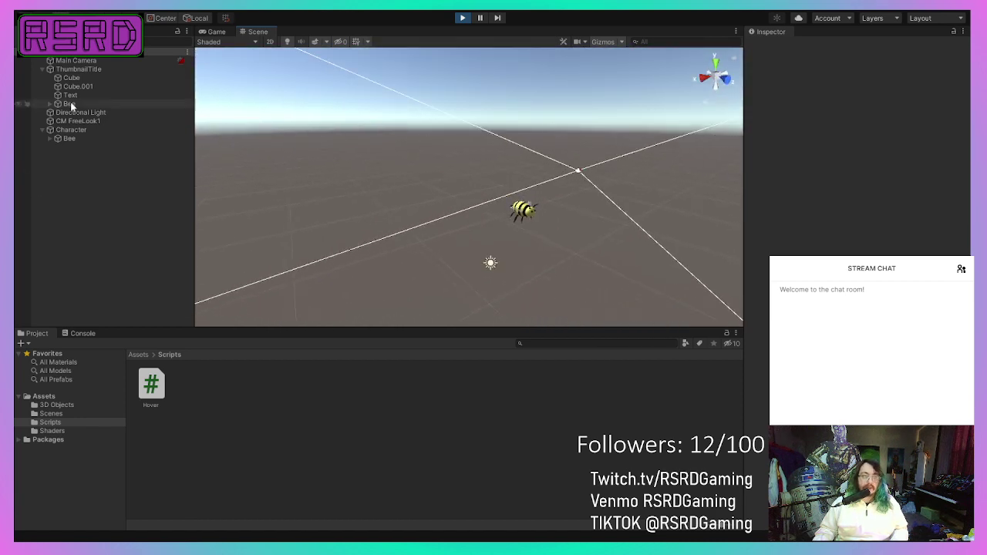
{"action": "left_click", "coordinate": [463, 18]}
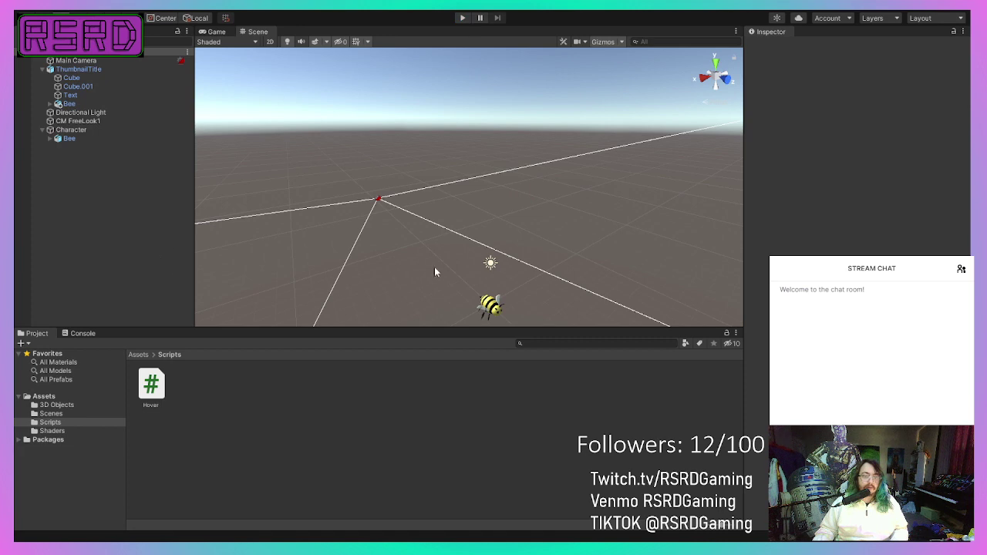
Step: Examine the bee's placement relative to the Save The Bees title and the camera in the stopped scene
{"action": "left_click_drag", "start_coordinate": [434, 271], "coordinate": [504, 268], "text": "alt"}
{"action": "left_click_drag", "start_coordinate": [586, 201], "coordinate": [724, 221], "text": "alt"}
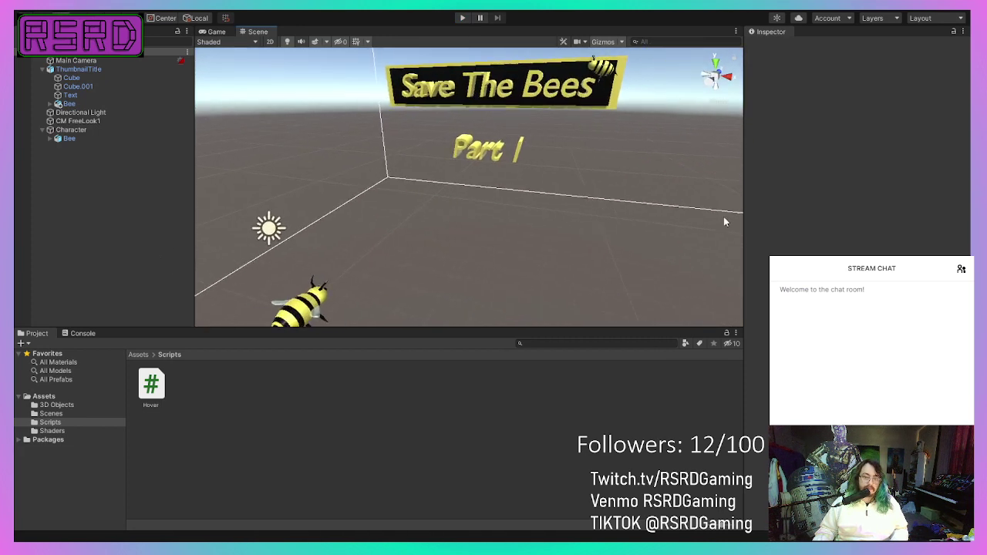
{"action": "scroll", "coordinate": [432, 215], "scroll_direction": "down", "scroll_amount": 8}
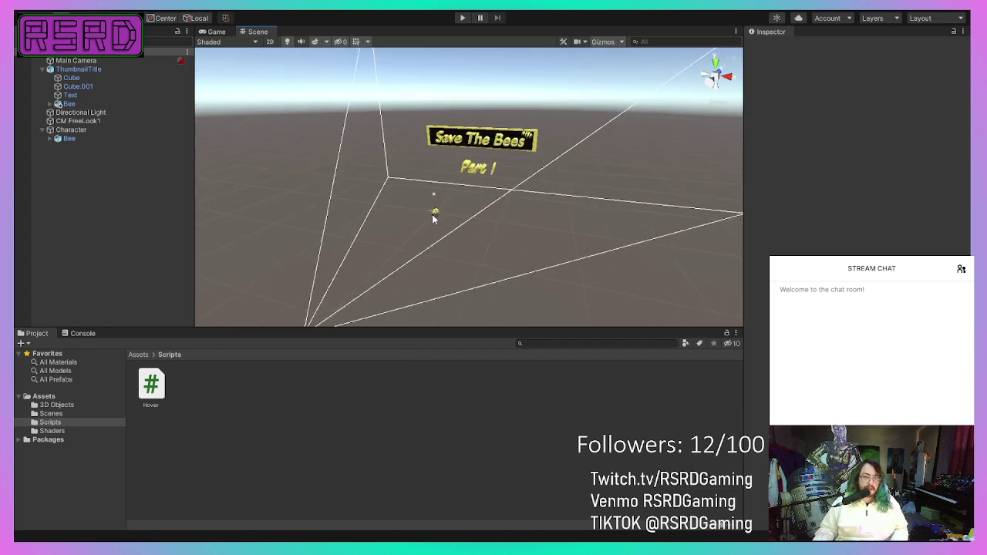
{"action": "scroll", "coordinate": [432, 214], "scroll_direction": "up", "scroll_amount": 9}
{"action": "middle_click_drag", "start_coordinate": [433, 213], "coordinate": [306, 249]}
{"action": "left_click_drag", "start_coordinate": [306, 249], "coordinate": [520, 223], "text": "alt"}
{"action": "middle_click_drag", "start_coordinate": [521, 222], "coordinate": [575, 178]}
{"action": "scroll", "coordinate": [506, 215], "scroll_direction": "up", "scroll_amount": 6}
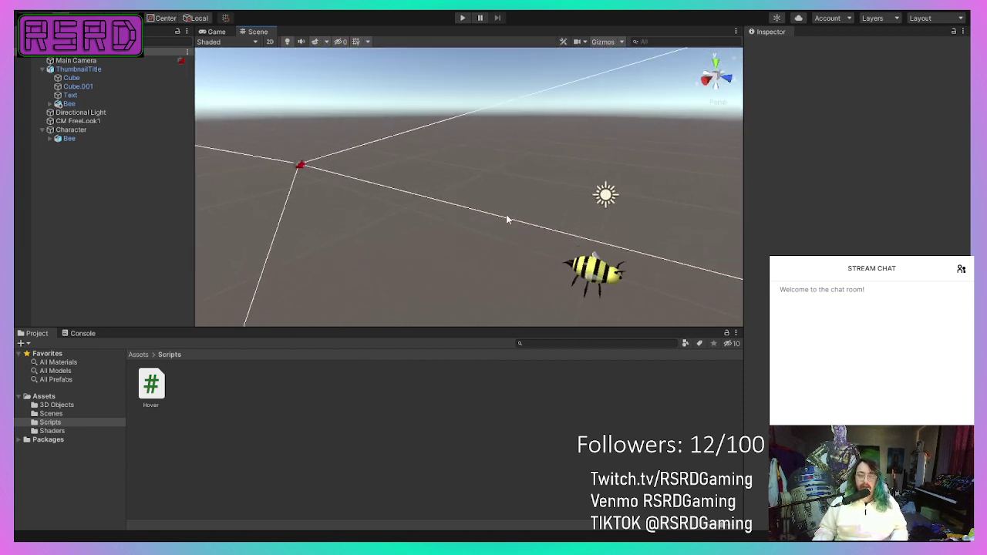
{"action": "middle_click_drag", "start_coordinate": [511, 205], "coordinate": [419, 102]}
{"action": "scroll", "coordinate": [359, 223], "scroll_direction": "down", "scroll_amount": 5}
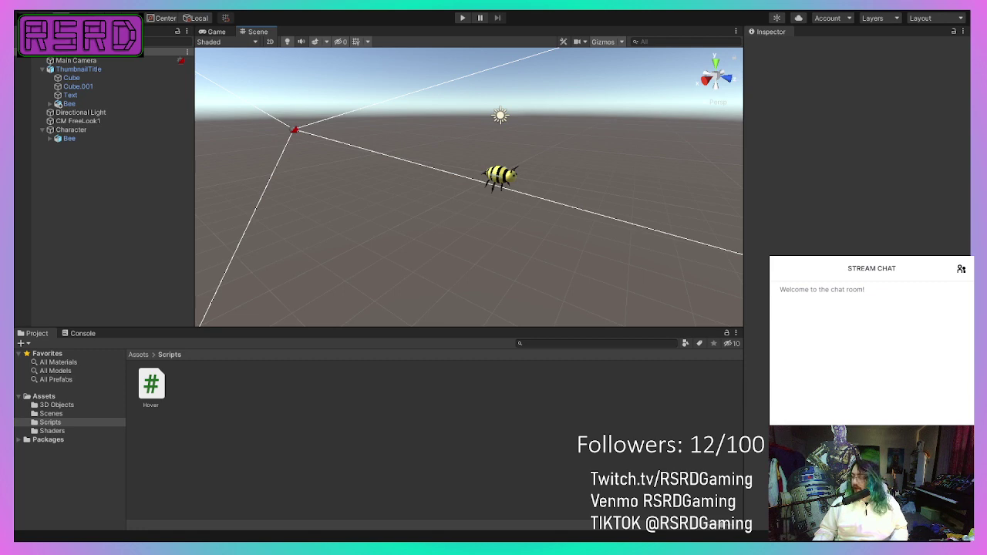
Step: Switch to Blender, to the file containing the Save The Bees title text
{"action": "key", "text": "alt+Tab"}
{"action": "key", "text": "alt+Tab"}
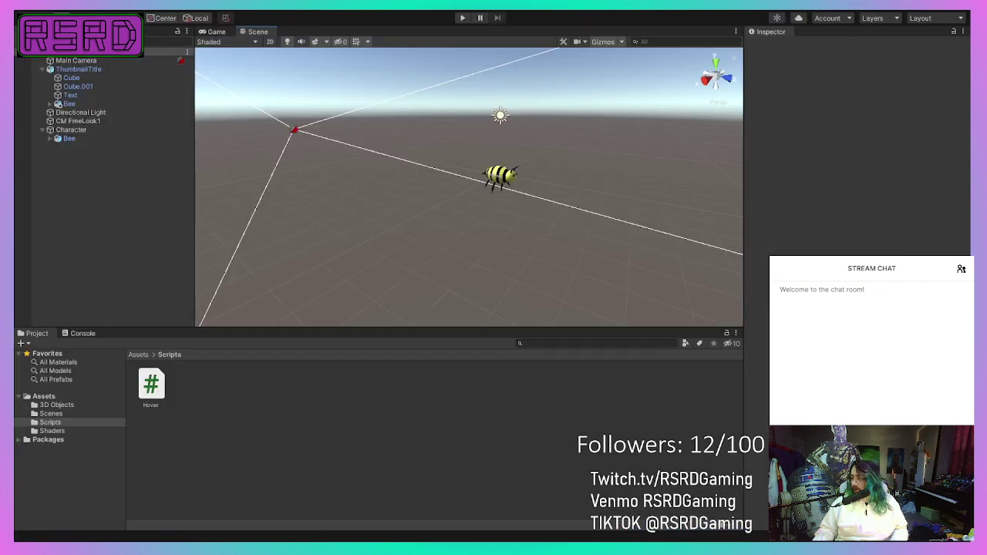
{"action": "key", "text": "alt+Tab"}
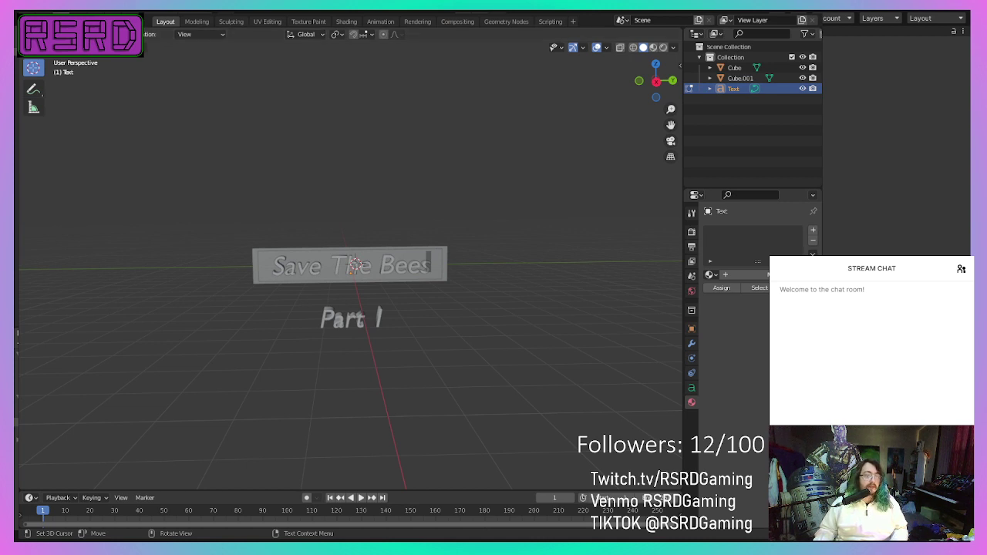
{"action": "left_click", "coordinate": [42, 21]}
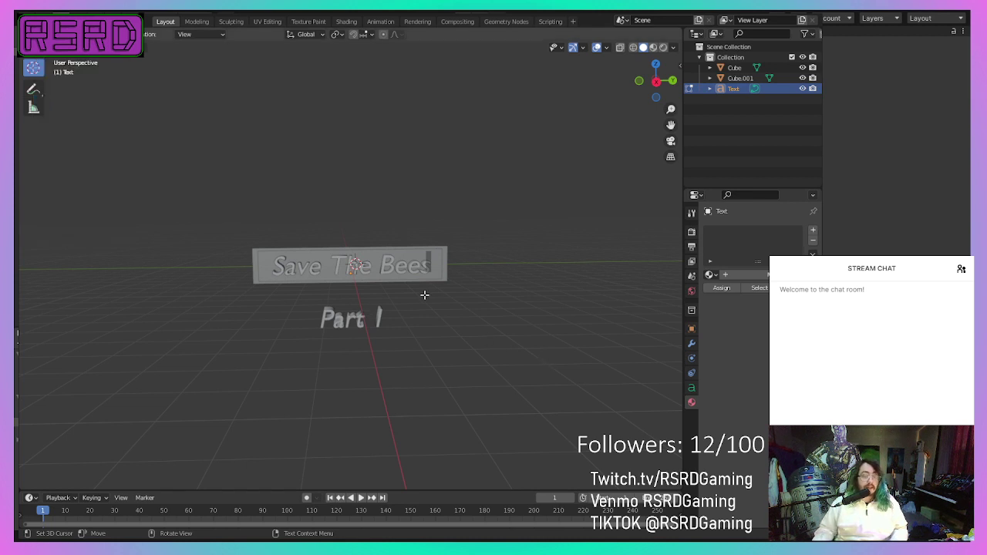
Step: Change the part number below the Save The Bees title to 2 and save the Blender file
{"action": "key", "text": "Left"}
{"action": "key", "text": "Right"}
{"action": "key", "text": "Right"}
{"action": "key", "text": "Right"}
{"action": "key", "text": "Right"}
{"action": "key", "text": "Right"}
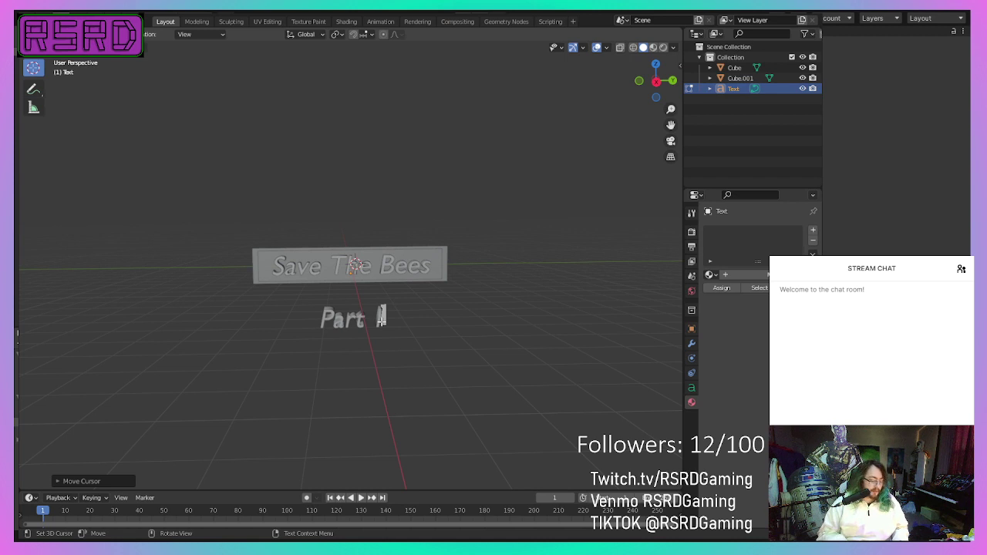
{"action": "key", "text": "Delete"}
{"action": "type", "text": "2"}
{"action": "key", "text": "ctrl+s"}
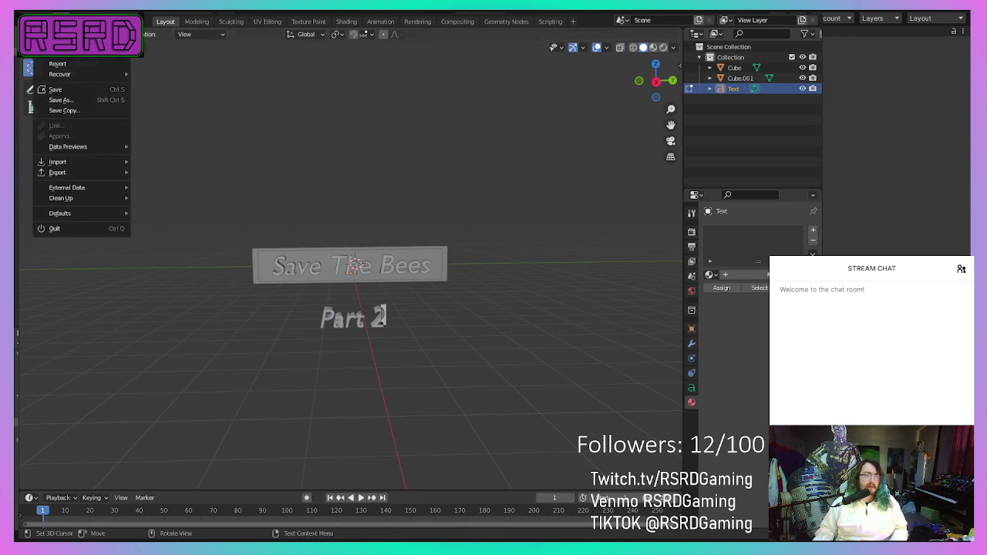
{"action": "mouse_move", "coordinate": [127, 43]}
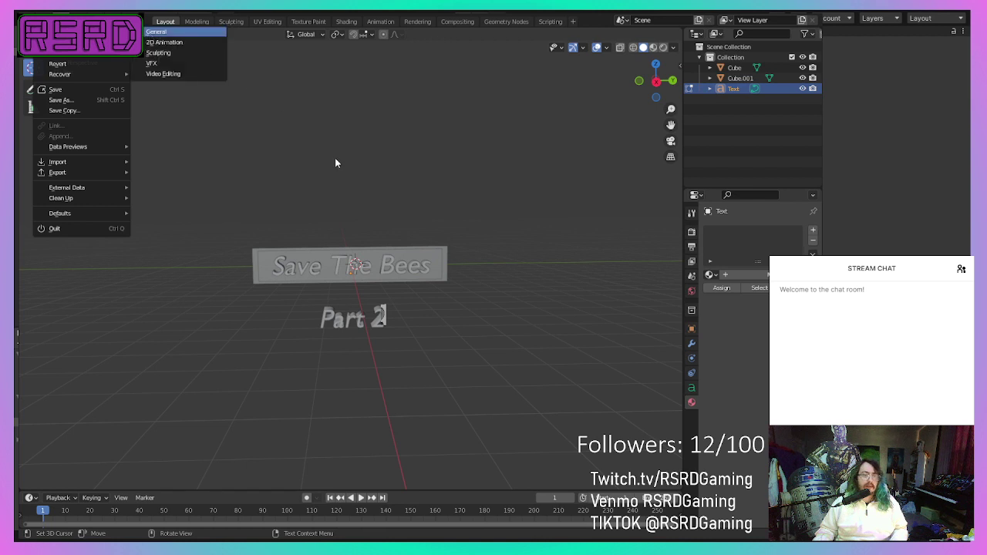
Step: Start a new General file and delete its default camera and light
{"action": "key", "text": "Return"}
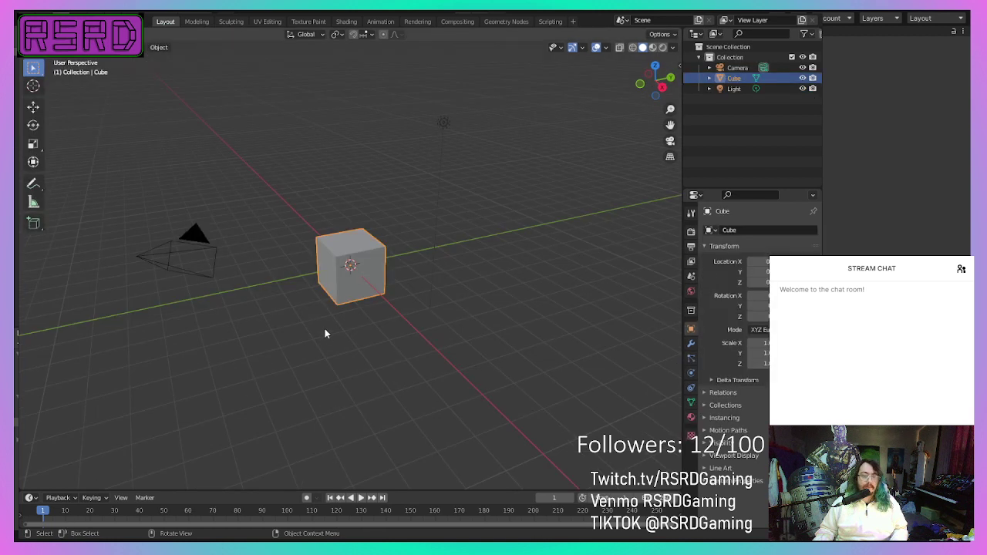
{"action": "left_click", "coordinate": [191, 241]}
{"action": "key", "text": "Delete"}
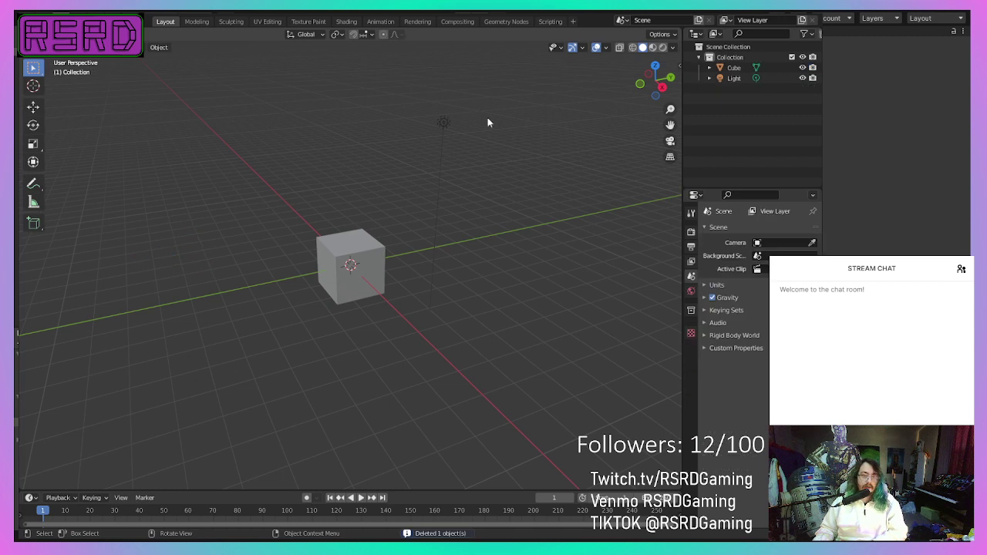
{"action": "left_click", "coordinate": [444, 122]}
{"action": "key", "text": "Delete"}
{"action": "scroll", "coordinate": [398, 328], "scroll_direction": "up", "scroll_amount": 7}
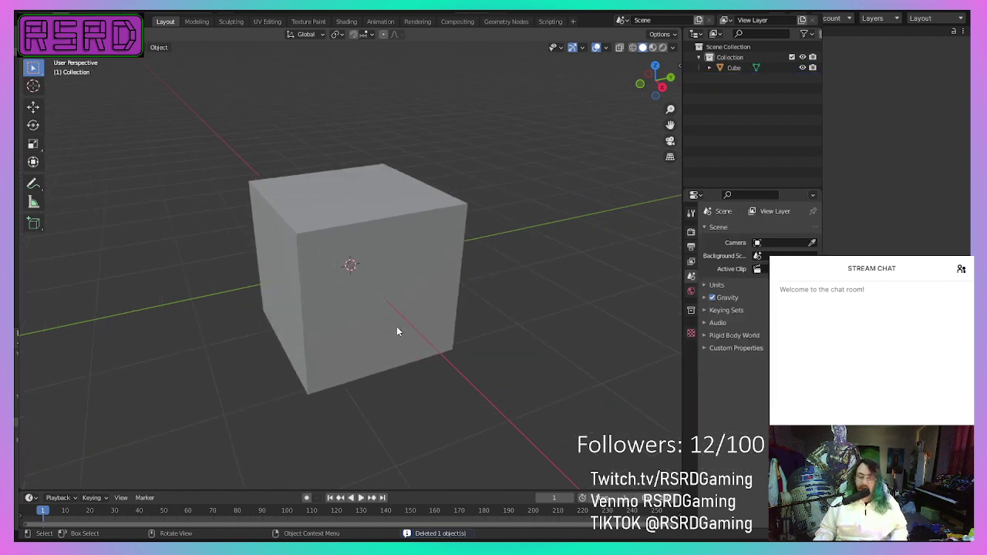
Step: Select the default cube and stretch it horizontally with the Scale tool
{"action": "middle_click_drag", "start_coordinate": [396, 328], "coordinate": [330, 340]}
{"action": "scroll", "coordinate": [330, 344], "scroll_direction": "down", "scroll_amount": 8}
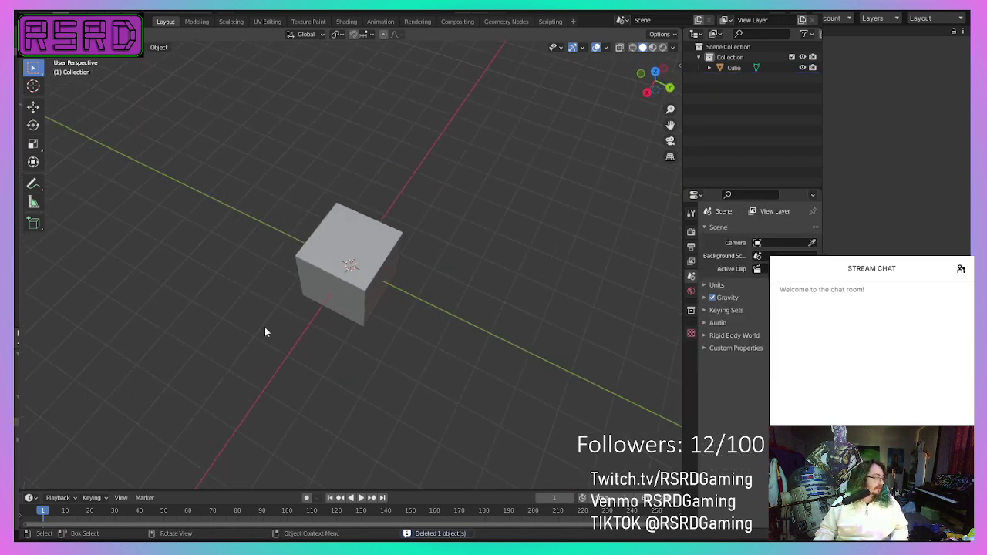
{"action": "middle_click_drag", "start_coordinate": [265, 327], "coordinate": [247, 267]}
{"action": "scroll", "coordinate": [344, 312], "scroll_direction": "down", "scroll_amount": 5}
{"action": "scroll", "coordinate": [357, 267], "scroll_direction": "up", "scroll_amount": 3}
{"action": "left_click", "coordinate": [351, 267]}
{"action": "scroll", "coordinate": [348, 269], "scroll_direction": "down", "scroll_amount": 5}
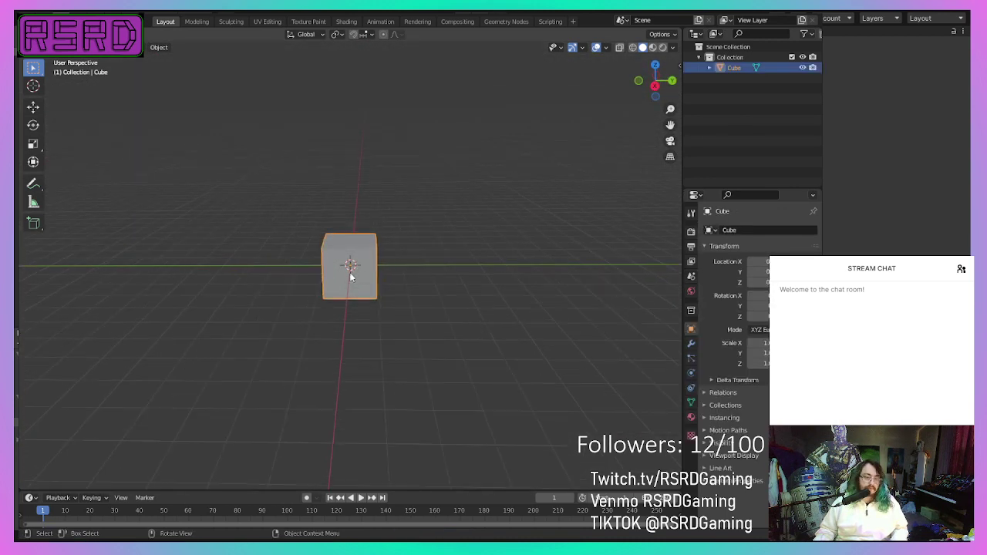
{"action": "left_click", "coordinate": [33, 143]}
{"action": "middle_click_drag", "start_coordinate": [244, 188], "coordinate": [268, 312], "text": "alt"}
{"action": "left_click_drag", "start_coordinate": [331, 283], "coordinate": [24, 472]}
{"action": "left_click_drag", "start_coordinate": [629, 78], "coordinate": [509, 87]}
{"action": "scroll", "coordinate": [466, 223], "scroll_direction": "down", "scroll_amount": 6}
Step: Flatten the stretched cube into a thin slab and scale it to about 27 in X and 42 in Y
{"action": "middle_click_drag", "start_coordinate": [465, 230], "coordinate": [413, 160]}
{"action": "left_click_drag", "start_coordinate": [350, 225], "coordinate": [343, 261]}
{"action": "middle_click_drag", "start_coordinate": [343, 261], "coordinate": [393, 269]}
{"action": "left_click_drag", "start_coordinate": [394, 268], "coordinate": [443, 283]}
{"action": "middle_click_drag", "start_coordinate": [444, 284], "coordinate": [324, 302]}
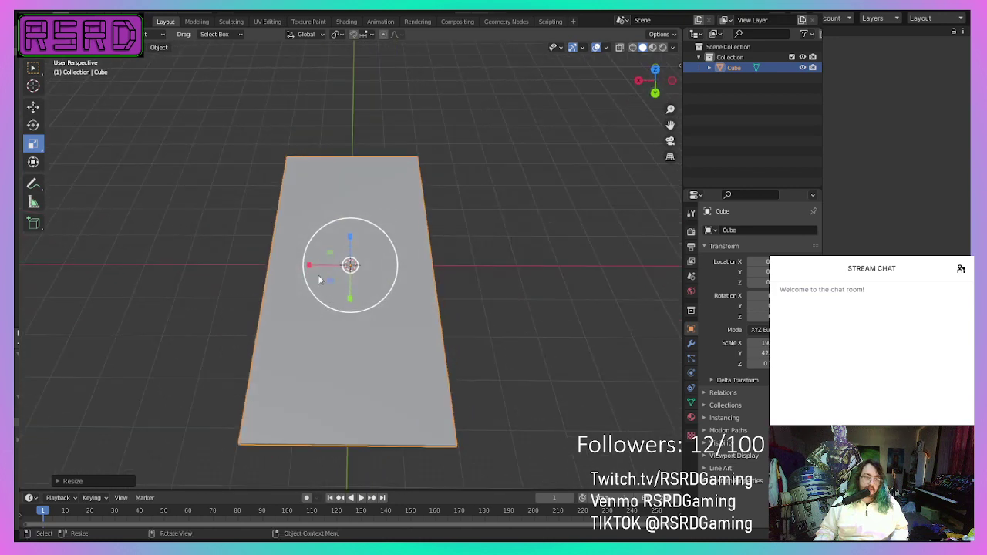
{"action": "left_click_drag", "start_coordinate": [309, 270], "coordinate": [289, 276]}
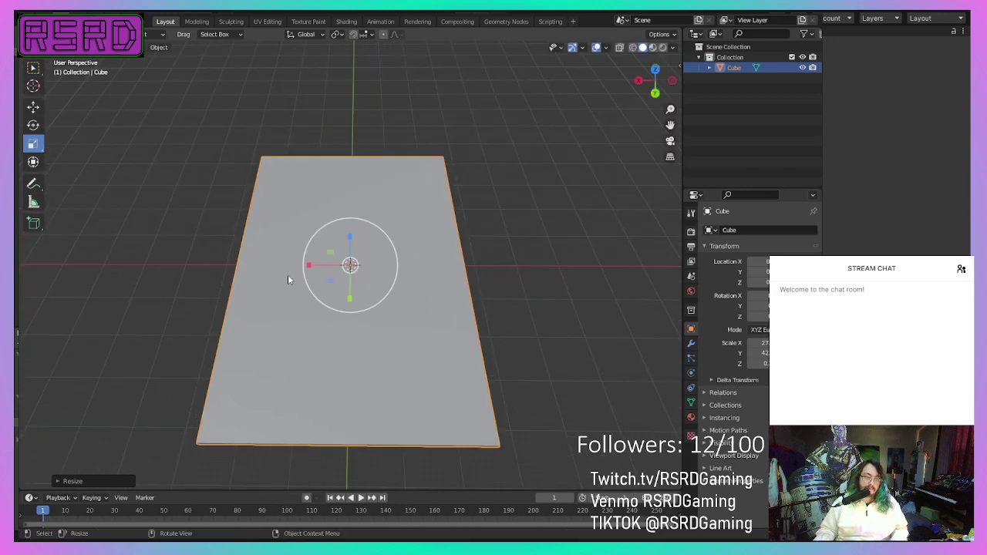
{"action": "scroll", "coordinate": [388, 285], "scroll_direction": "down", "scroll_amount": 3}
{"action": "left_click", "coordinate": [462, 260]}
{"action": "middle_click_drag", "start_coordinate": [462, 260], "coordinate": [430, 216]}
{"action": "scroll", "coordinate": [527, 202], "scroll_direction": "up", "scroll_amount": 5}
{"action": "scroll", "coordinate": [450, 193], "scroll_direction": "down", "scroll_amount": 5}
{"action": "left_click", "coordinate": [409, 241]}
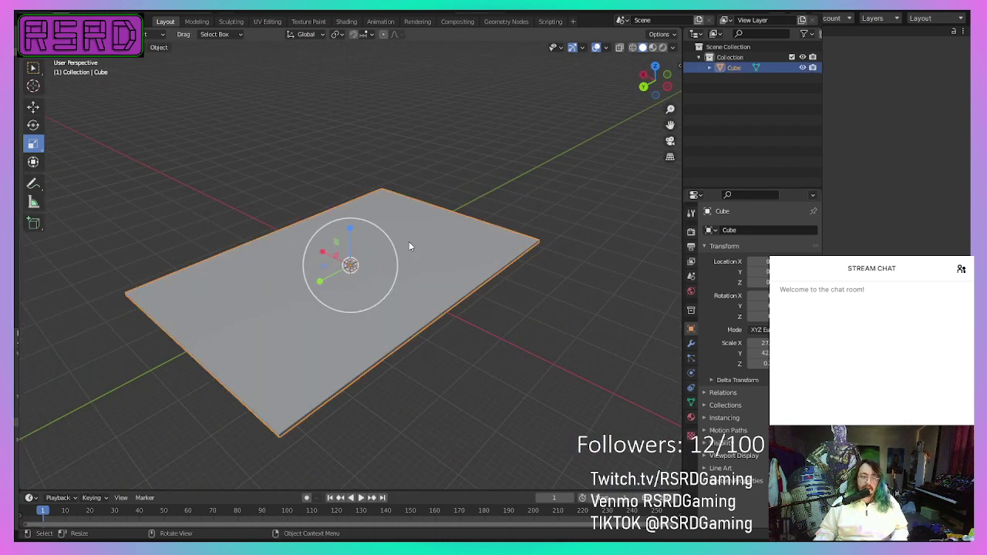
Step: Switch to the Modeling workspace, subdivide the whole slab three times, and clear the selection
{"action": "left_click", "coordinate": [196, 21]}
{"action": "middle_click_drag", "start_coordinate": [240, 75], "coordinate": [535, 160]}
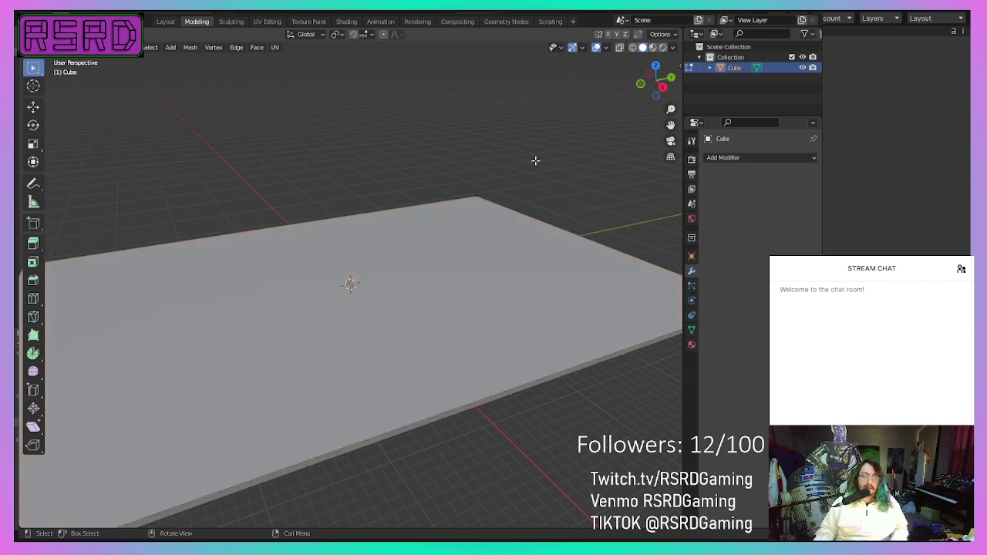
{"action": "scroll", "coordinate": [423, 207], "scroll_direction": "down", "scroll_amount": 5}
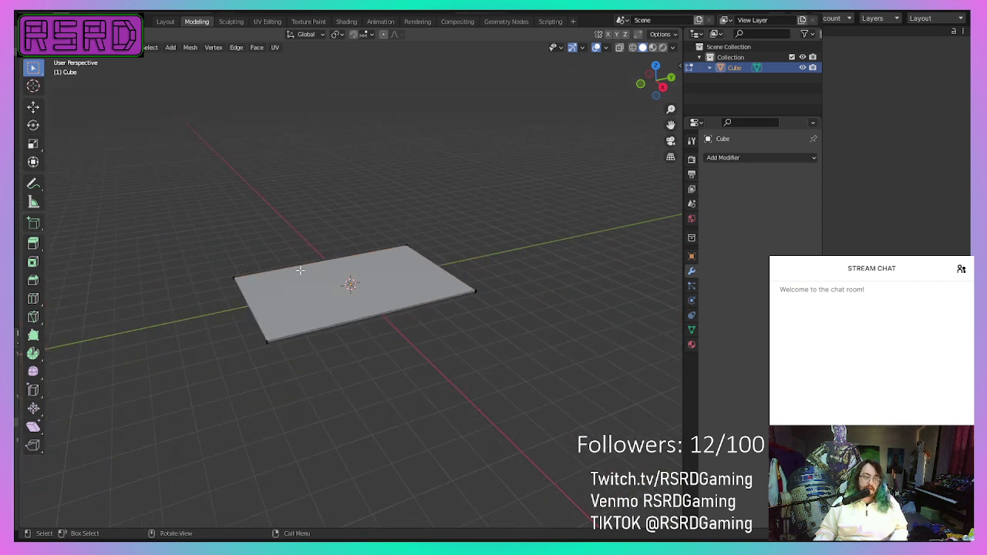
{"action": "scroll", "coordinate": [300, 269], "scroll_direction": "up", "scroll_amount": 5}
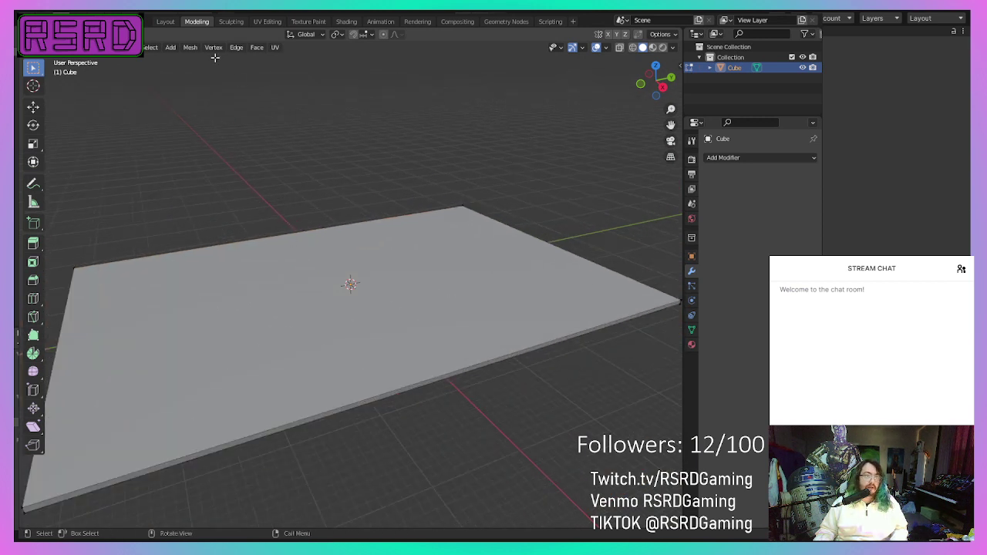
{"action": "key", "text": "a"}
{"action": "right_click", "coordinate": [351, 285]}
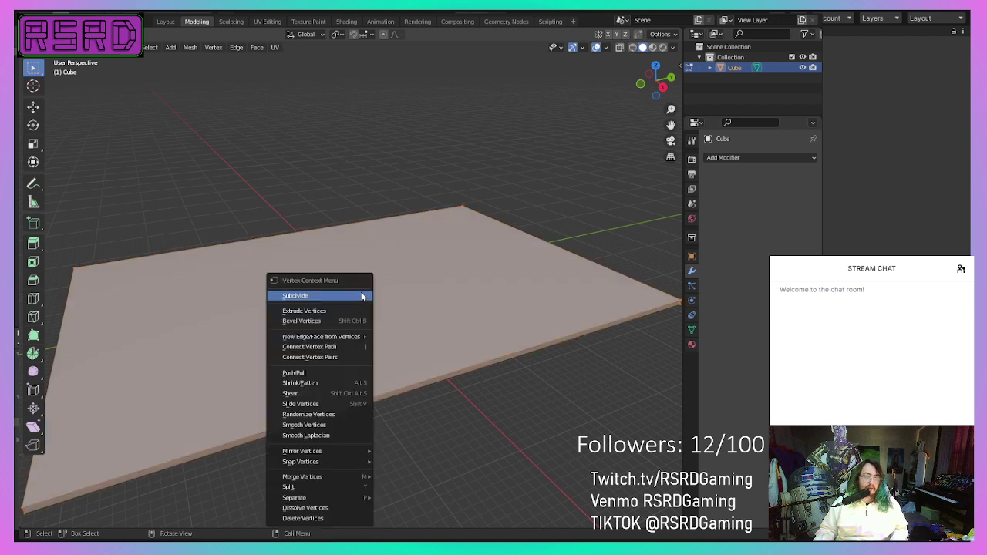
{"action": "left_click", "coordinate": [361, 292]}
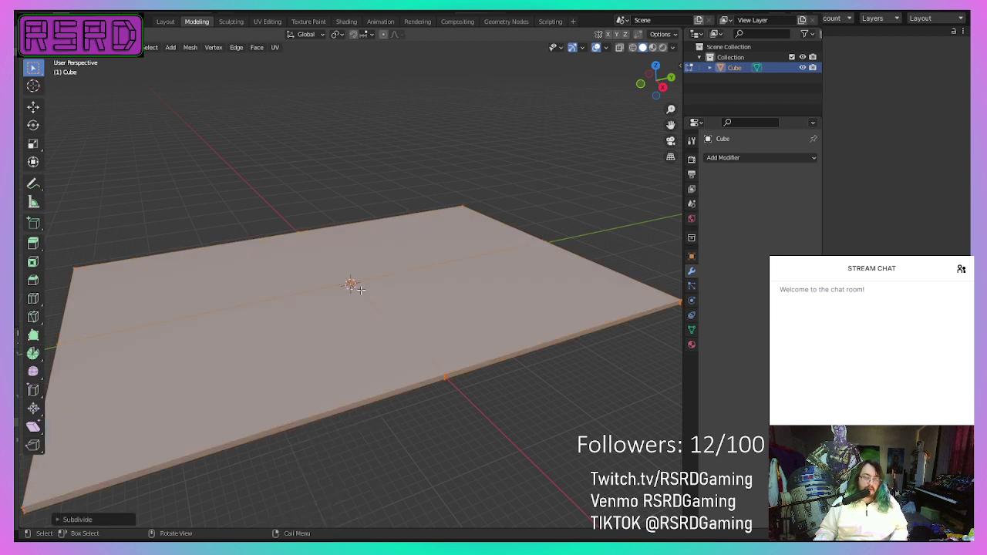
{"action": "right_click", "coordinate": [504, 265]}
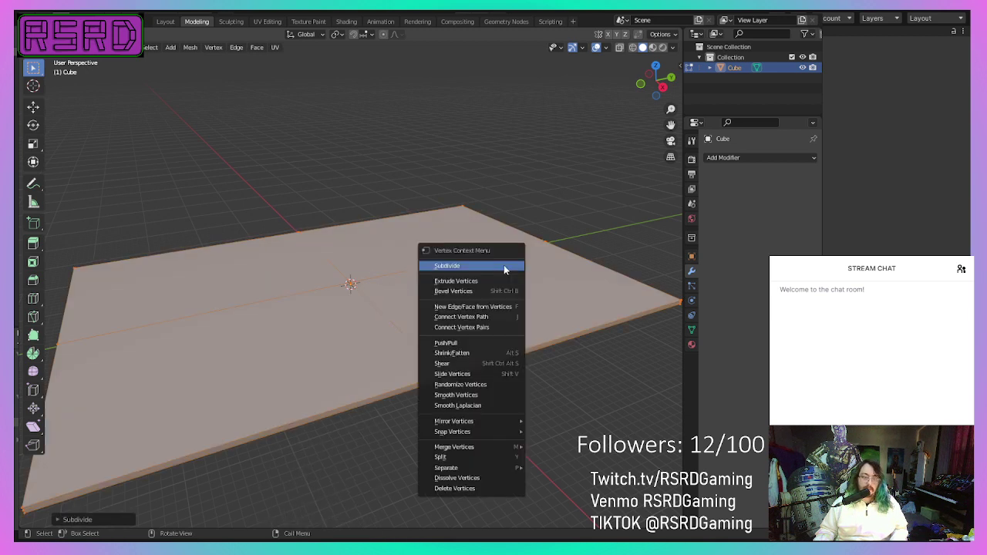
{"action": "left_click", "coordinate": [504, 266]}
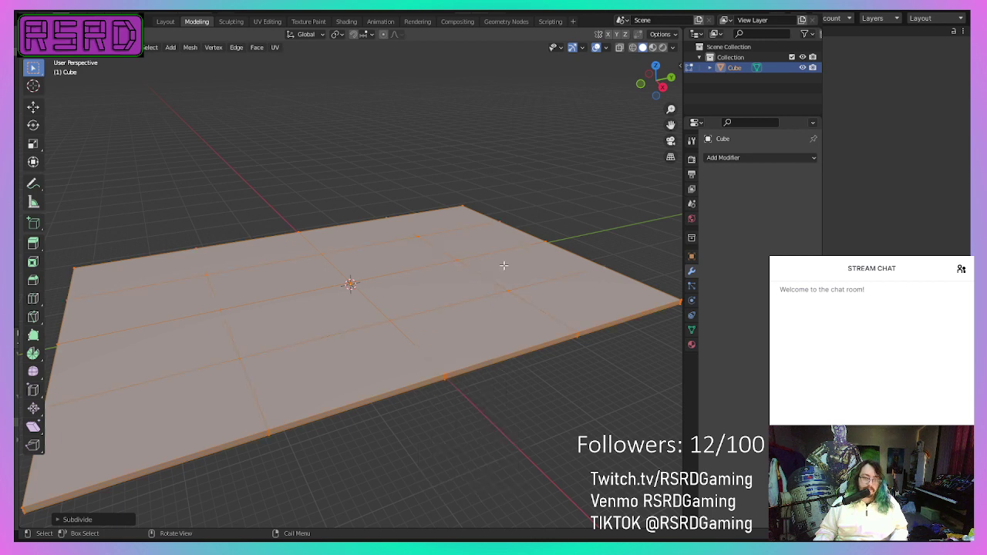
{"action": "right_click", "coordinate": [503, 265]}
{"action": "left_click", "coordinate": [504, 265]}
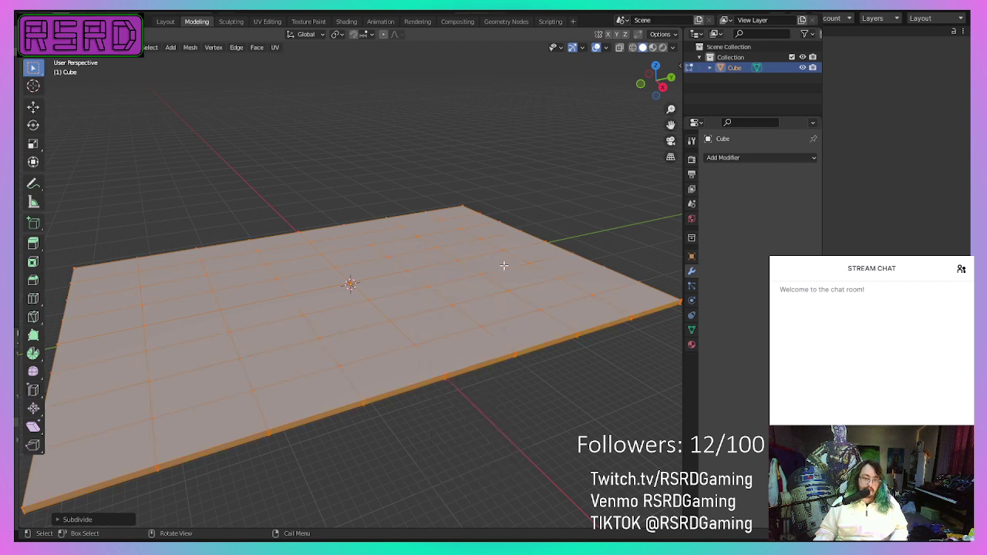
{"action": "left_click", "coordinate": [520, 134]}
Step: Raise a block of three by two faces near one corner of the slab into a plateau
{"action": "middle_click_drag", "start_coordinate": [519, 133], "coordinate": [605, 160]}
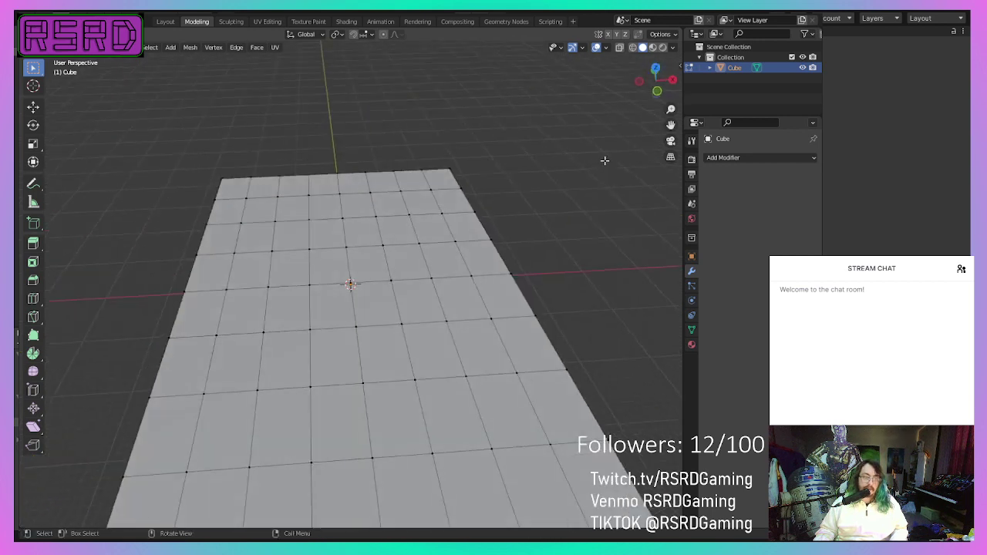
{"action": "left_click", "coordinate": [247, 198], "text": "ctrl"}
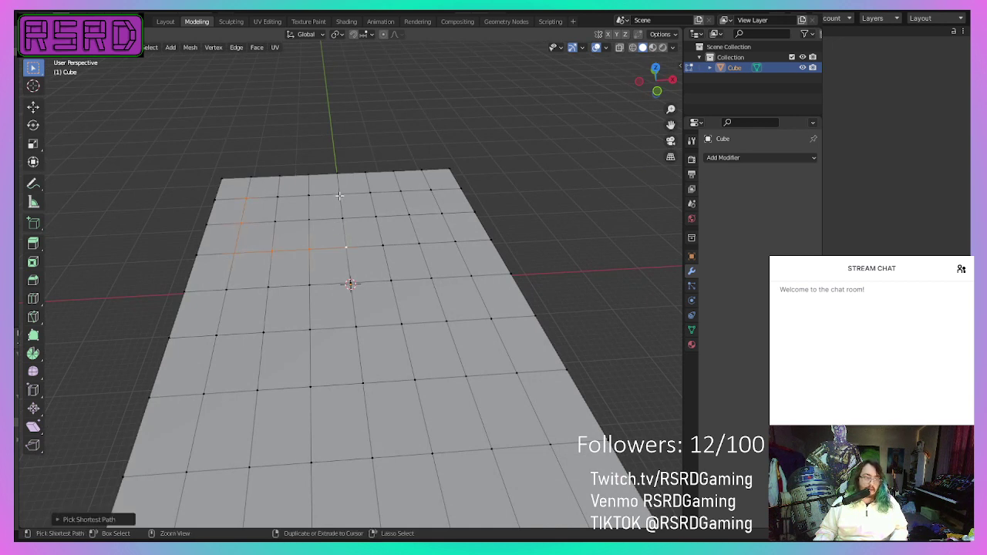
{"action": "left_click", "coordinate": [315, 219], "text": "ctrl"}
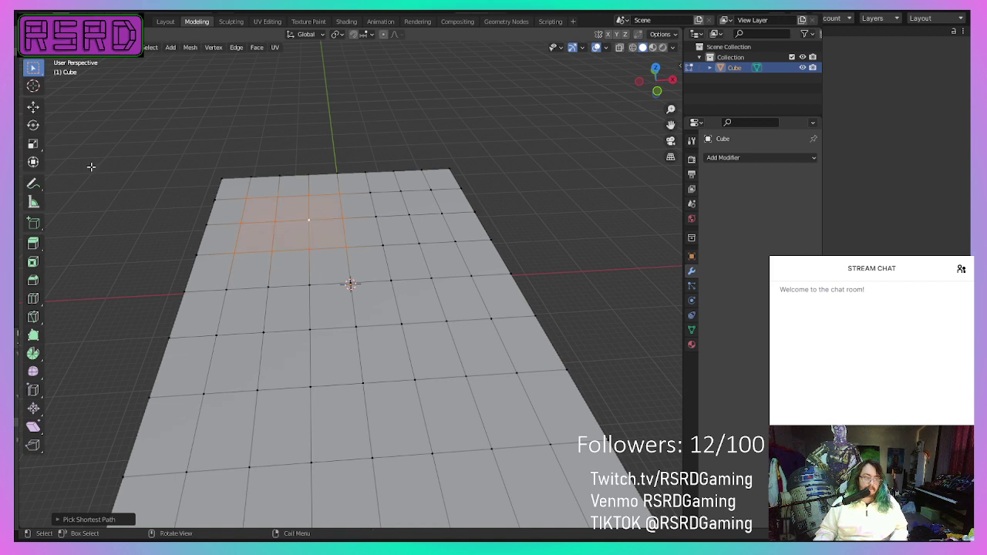
{"action": "left_click", "coordinate": [33, 108]}
{"action": "middle_click_drag", "start_coordinate": [270, 169], "coordinate": [264, 154]}
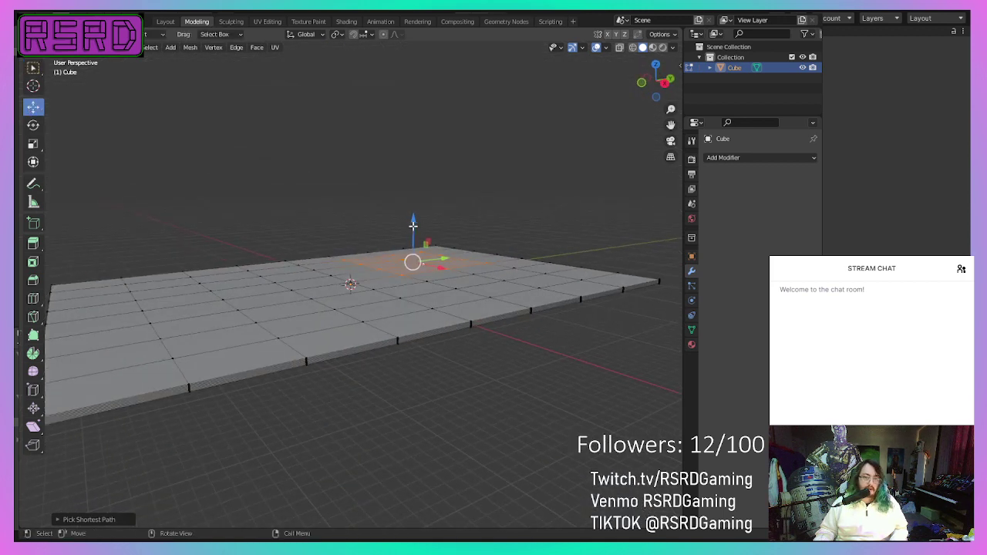
{"action": "left_click_drag", "start_coordinate": [412, 225], "coordinate": [421, 194]}
{"action": "left_click", "coordinate": [499, 191]}
Step: Raise the single face beside the plateau's slope to form a smaller, lower bump
{"action": "middle_click_drag", "start_coordinate": [498, 192], "coordinate": [557, 240]}
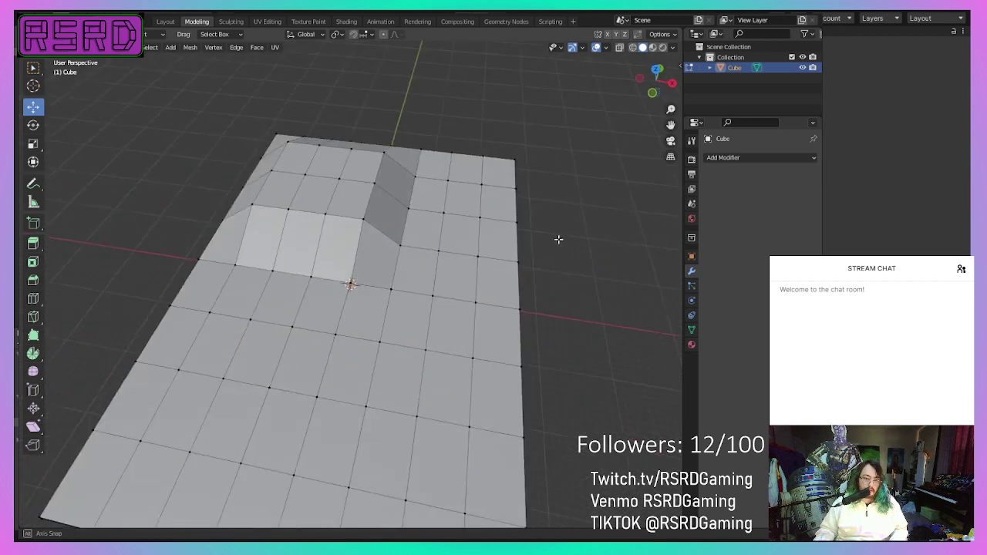
{"action": "scroll", "coordinate": [419, 211], "scroll_direction": "up", "scroll_amount": 1}
{"action": "left_click", "coordinate": [423, 194], "text": "ctrl"}
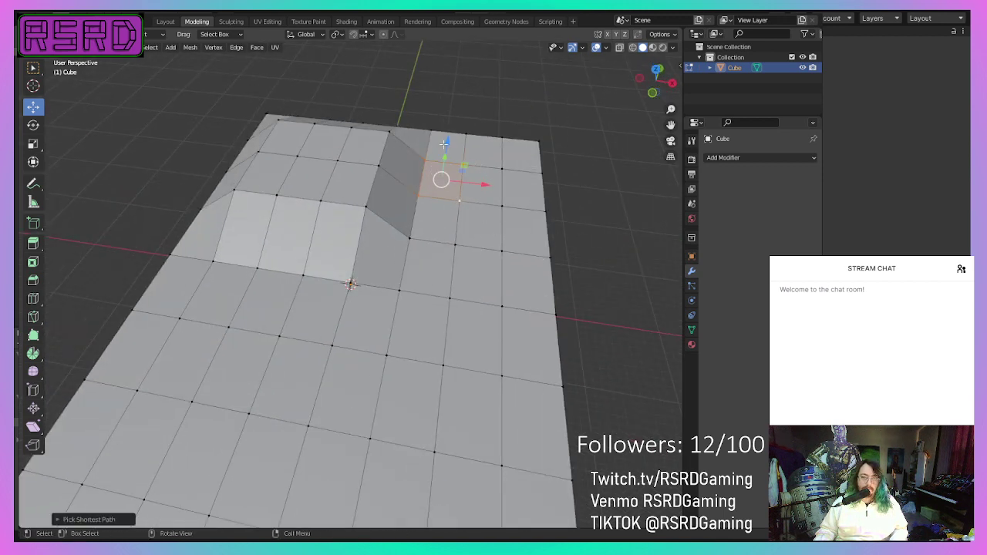
{"action": "middle_click_drag", "start_coordinate": [462, 183], "coordinate": [337, 112]}
{"action": "scroll", "coordinate": [525, 329], "scroll_direction": "up", "scroll_amount": 1}
{"action": "scroll", "coordinate": [528, 324], "scroll_direction": "down", "scroll_amount": 3}
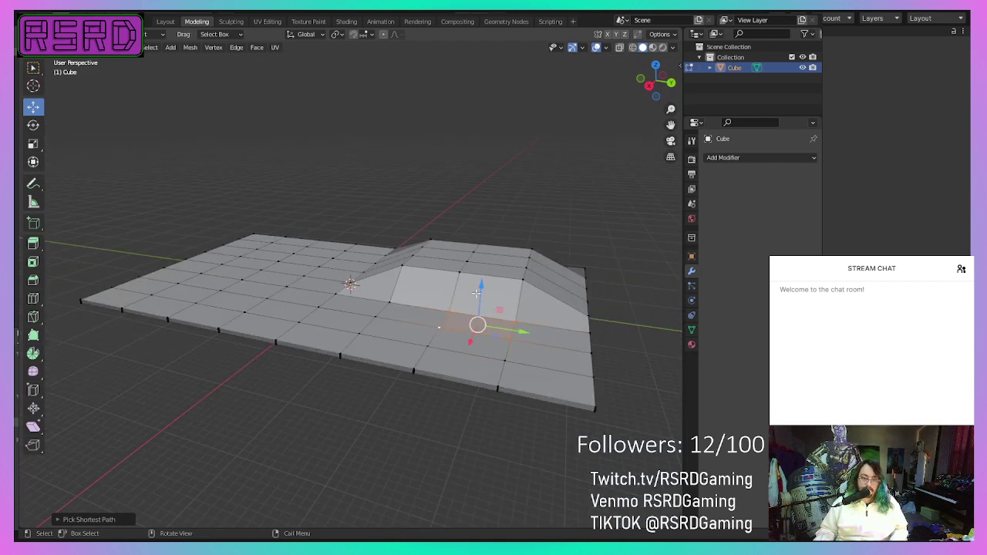
{"action": "left_click_drag", "start_coordinate": [477, 292], "coordinate": [479, 282]}
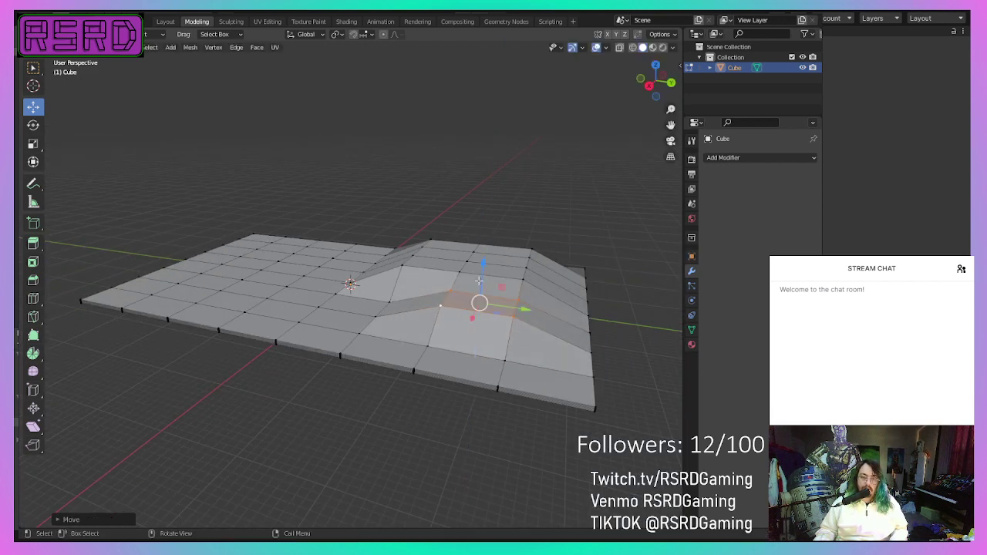
Step: Slightly raise a patch of vertices on the flat half of the slab, on the small bump's side, and clear the selection
{"action": "middle_click_drag", "start_coordinate": [479, 282], "coordinate": [593, 300]}
{"action": "scroll", "coordinate": [575, 282], "scroll_direction": "up", "scroll_amount": 5}
{"action": "scroll", "coordinate": [381, 346], "scroll_direction": "down", "scroll_amount": 5}
{"action": "scroll", "coordinate": [378, 345], "scroll_direction": "up", "scroll_amount": 5}
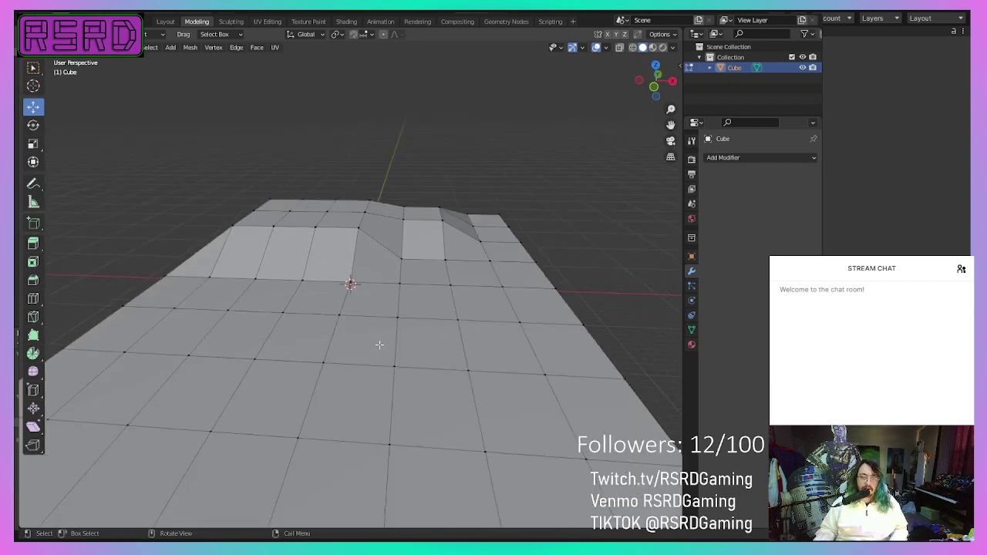
{"action": "scroll", "coordinate": [452, 329], "scroll_direction": "down", "scroll_amount": 4}
{"action": "left_click", "coordinate": [375, 334], "text": "ctrl"}
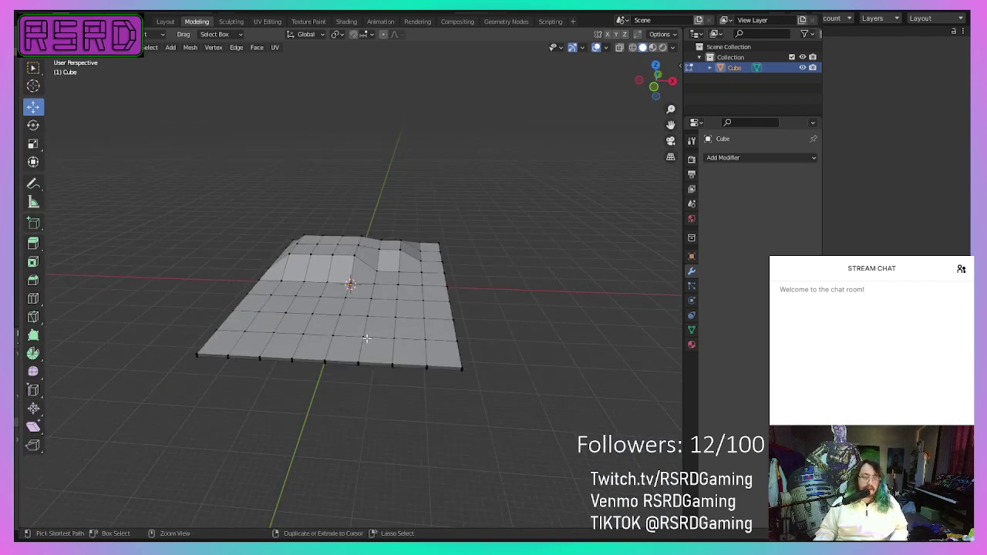
{"action": "left_click", "coordinate": [398, 301], "text": "ctrl"}
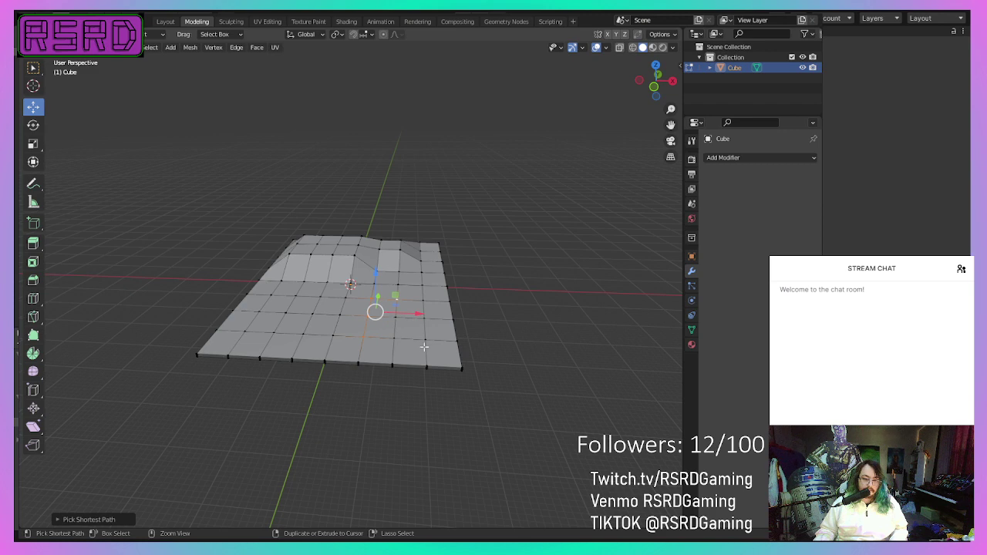
{"action": "left_click", "coordinate": [395, 342], "text": "ctrl"}
{"action": "middle_click_drag", "start_coordinate": [425, 342], "coordinate": [314, 308]}
{"action": "left_click_drag", "start_coordinate": [300, 264], "coordinate": [302, 258]}
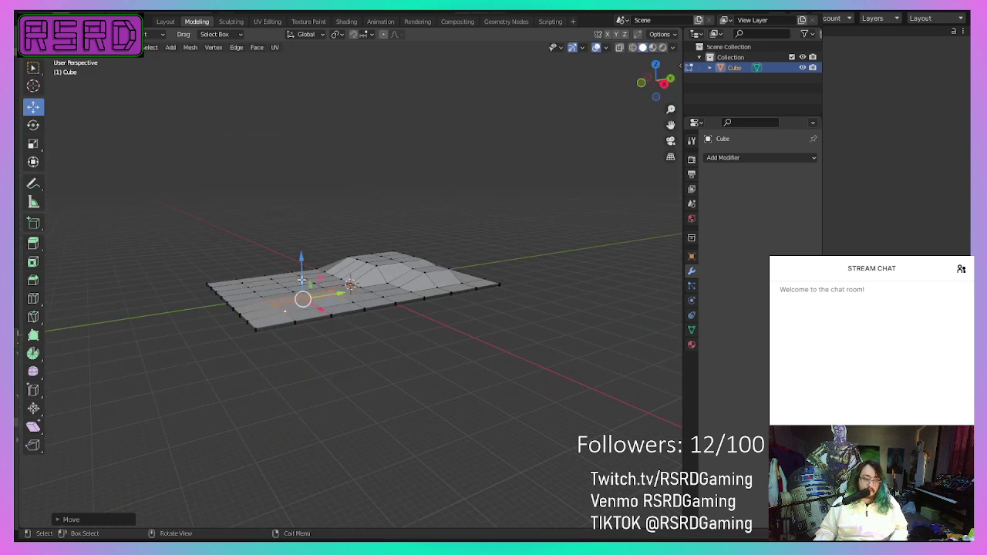
{"action": "middle_click_drag", "start_coordinate": [302, 280], "coordinate": [421, 317]}
{"action": "left_click", "coordinate": [534, 313]}
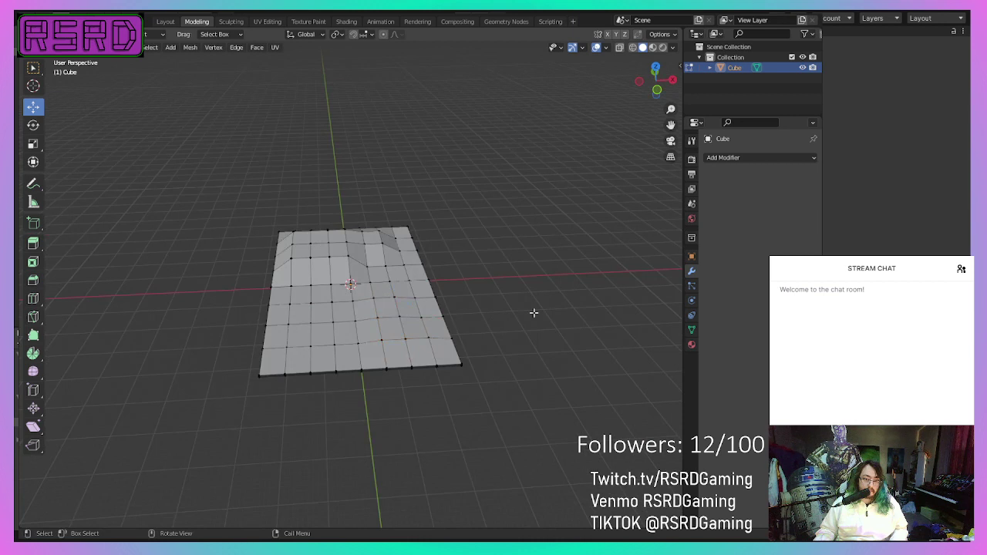
Step: Slightly lower a patch of vertices on the flat half of the slab, on the plateau's side, and check the terrain's shape
{"action": "left_click", "coordinate": [287, 325], "text": "ctrl"}
{"action": "left_click", "coordinate": [288, 348], "text": "ctrl"}
{"action": "left_click", "coordinate": [308, 345], "text": "ctrl"}
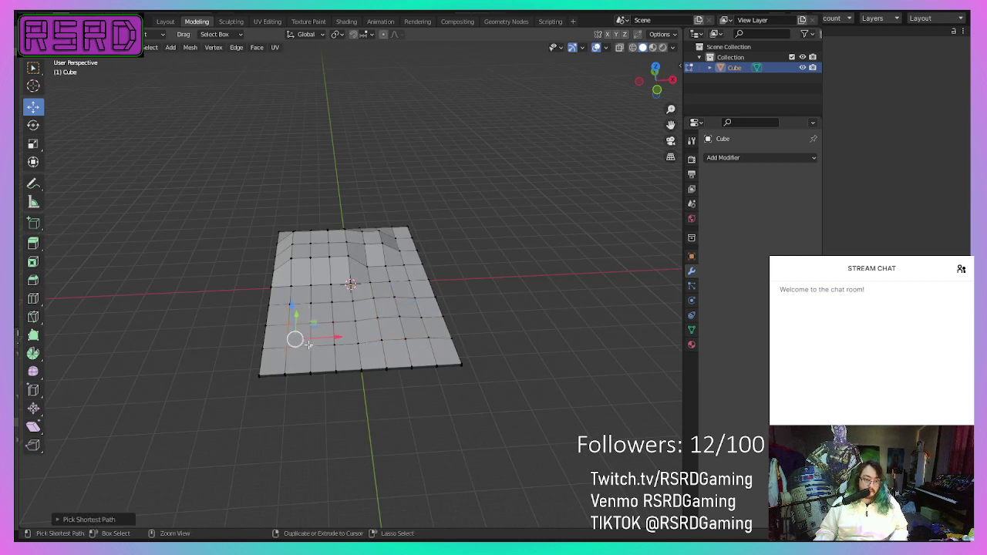
{"action": "left_click", "coordinate": [314, 324], "text": "ctrl"}
{"action": "left_click", "coordinate": [337, 323], "text": "ctrl"}
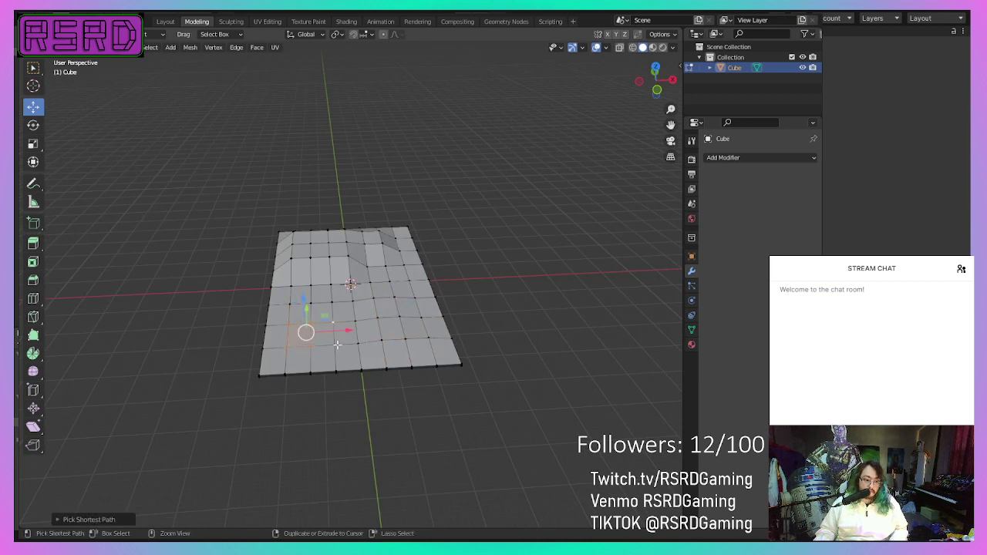
{"action": "left_click", "coordinate": [337, 345], "text": "ctrl"}
{"action": "left_click", "coordinate": [331, 303], "text": "ctrl"}
{"action": "middle_click_drag", "start_coordinate": [308, 300], "coordinate": [388, 313]}
{"action": "left_click_drag", "start_coordinate": [391, 314], "coordinate": [391, 320]}
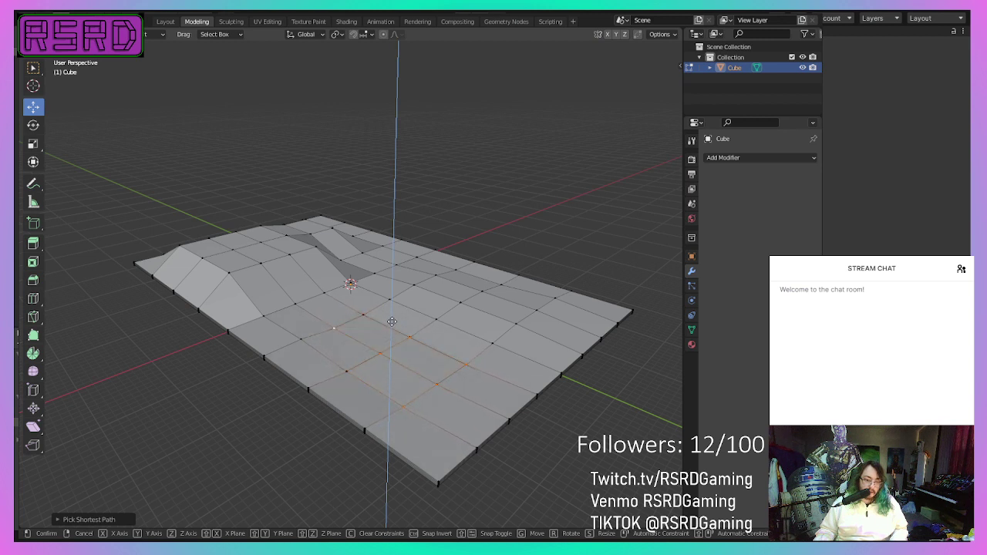
{"action": "left_click_drag", "start_coordinate": [392, 321], "coordinate": [392, 320]}
{"action": "scroll", "coordinate": [545, 445], "scroll_direction": "up", "scroll_amount": 2}
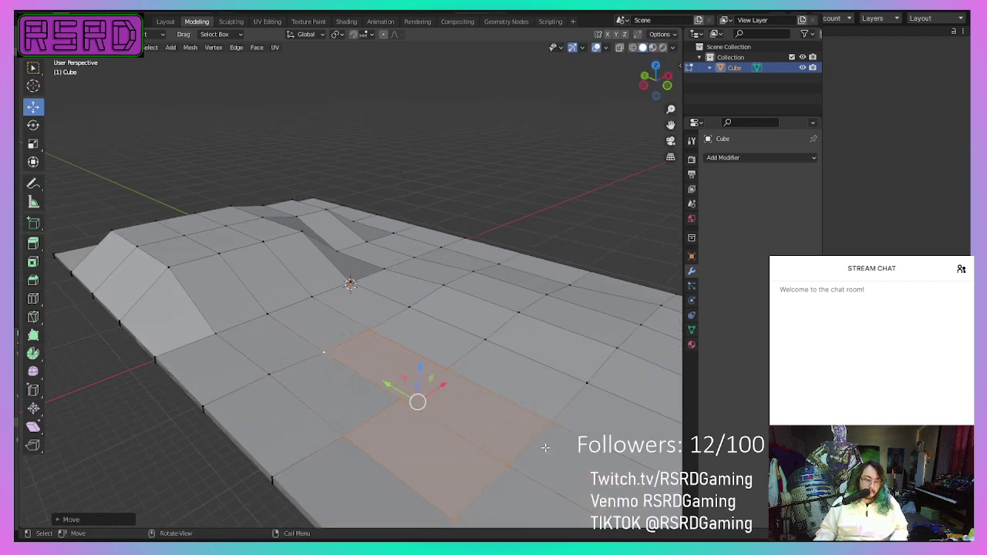
{"action": "middle_click_drag", "start_coordinate": [547, 447], "coordinate": [507, 423]}
{"action": "scroll", "coordinate": [504, 422], "scroll_direction": "down", "scroll_amount": 6}
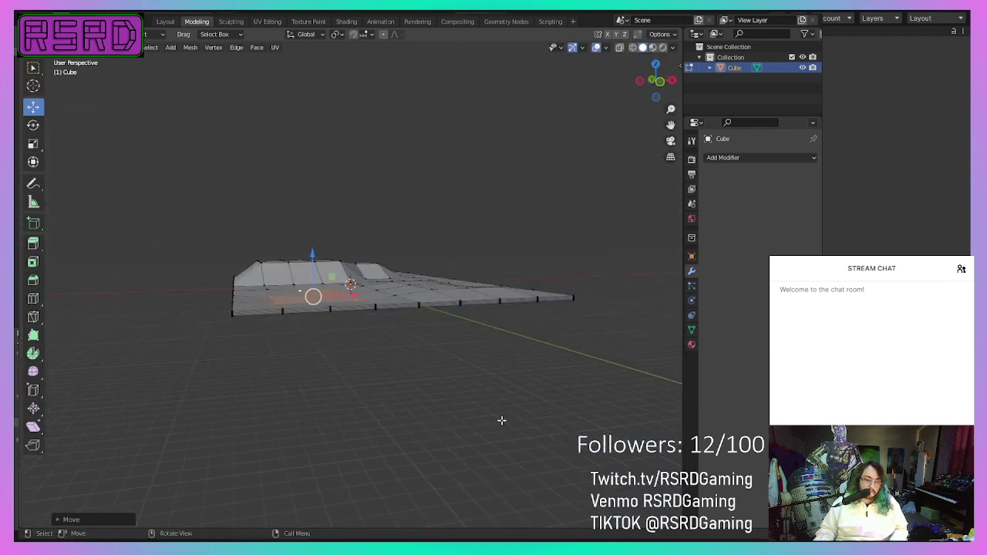
{"action": "middle_click_drag", "start_coordinate": [317, 355], "coordinate": [316, 233]}
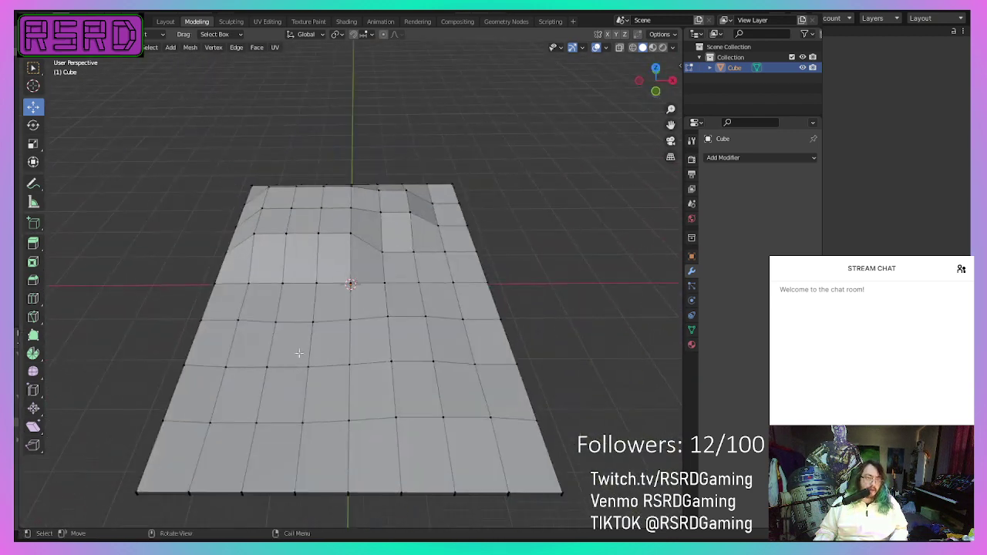
Step: Slightly raise a path of vertices across the far part of the plateau's top and check the terrain's shape
{"action": "scroll", "coordinate": [316, 233], "scroll_direction": "up", "scroll_amount": 2}
{"action": "left_click", "coordinate": [279, 194], "text": "ctrl"}
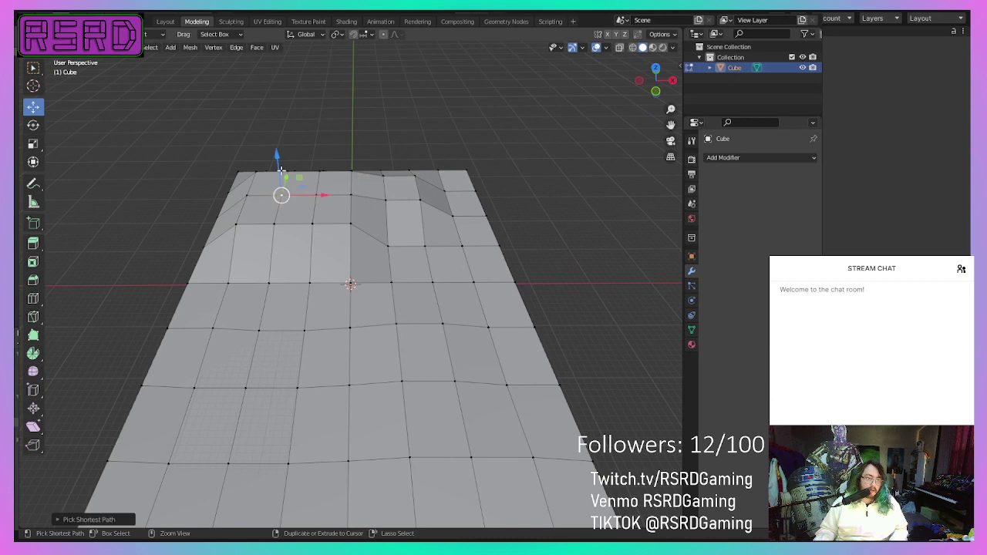
{"action": "left_click", "coordinate": [284, 169], "text": "ctrl"}
{"action": "left_click", "coordinate": [254, 174], "text": "ctrl"}
{"action": "left_click", "coordinate": [248, 195], "text": "ctrl"}
{"action": "middle_click_drag", "start_coordinate": [241, 224], "coordinate": [326, 222]}
{"action": "scroll", "coordinate": [326, 222], "scroll_direction": "up", "scroll_amount": 1}
{"action": "left_click_drag", "start_coordinate": [78, 264], "coordinate": [80, 257]}
{"action": "middle_click_drag", "start_coordinate": [80, 258], "coordinate": [145, 255]}
{"action": "scroll", "coordinate": [145, 254], "scroll_direction": "down", "scroll_amount": 4}
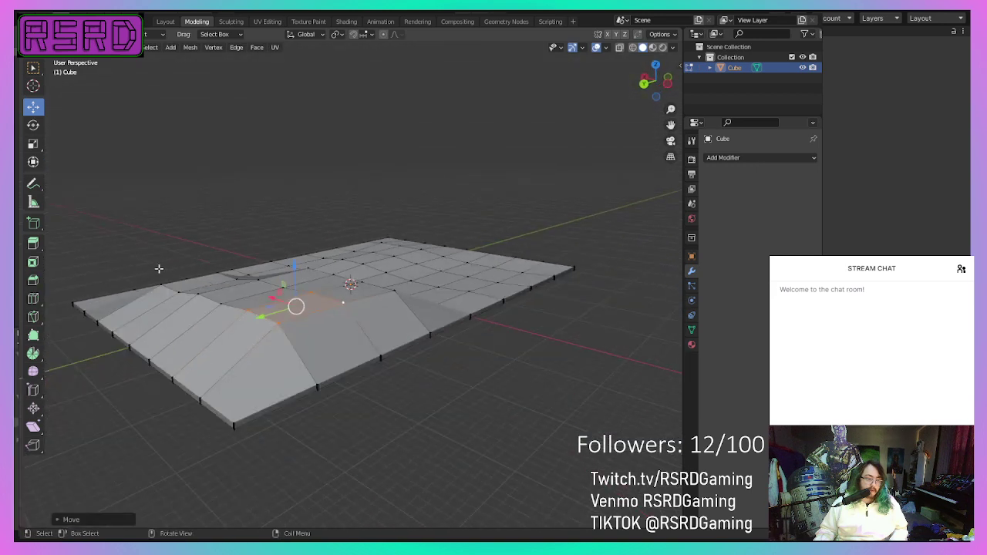
Step: Slightly raise a run of edge vertices along the slab's short end below the plateau and clear the selection
{"action": "left_click", "coordinate": [473, 456]}
{"action": "left_click", "coordinate": [154, 356], "text": "ctrl"}
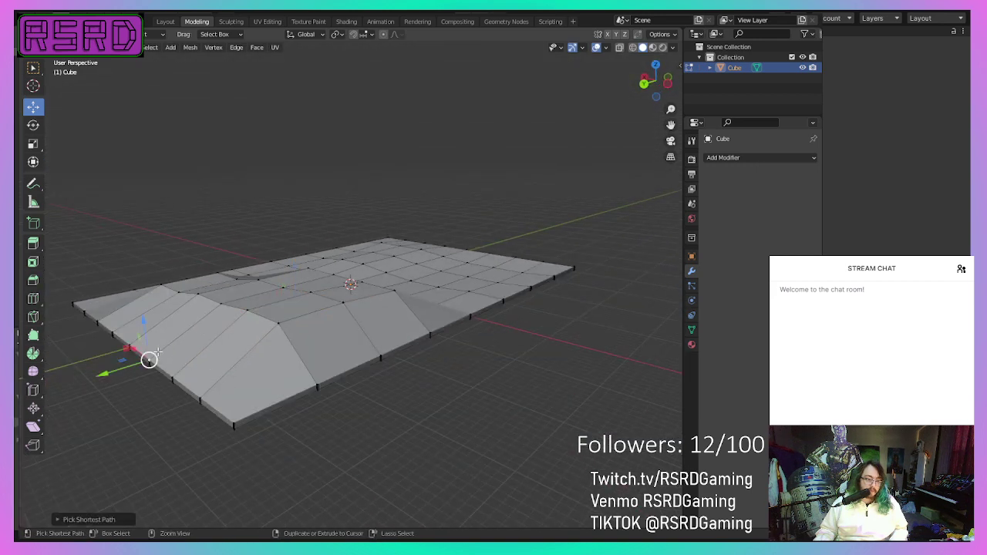
{"action": "left_click", "coordinate": [201, 392], "text": "ctrl"}
{"action": "left_click_drag", "start_coordinate": [166, 337], "coordinate": [178, 312]}
{"action": "middle_click_drag", "start_coordinate": [536, 455], "coordinate": [467, 462]}
{"action": "scroll", "coordinate": [347, 425], "scroll_direction": "up", "scroll_amount": 2}
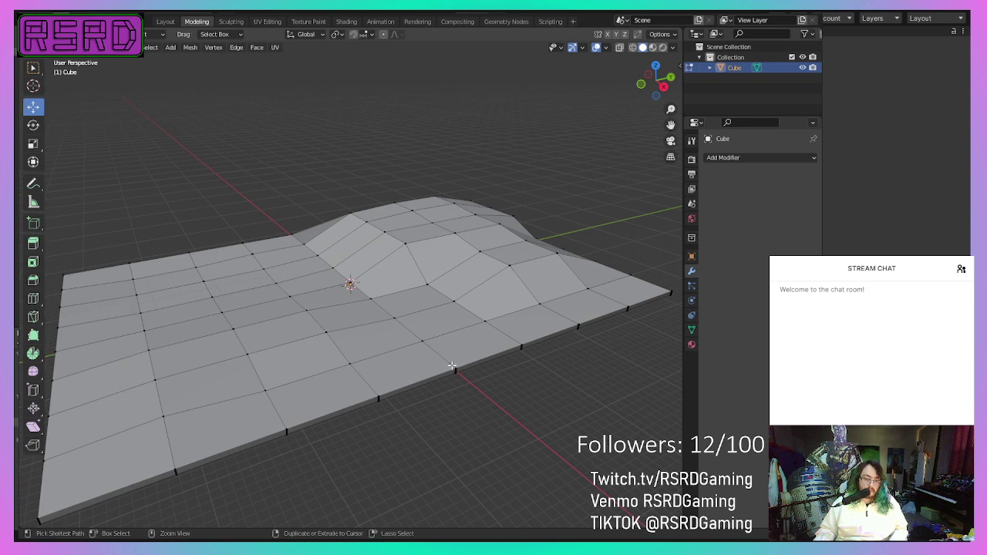
{"action": "left_click", "coordinate": [455, 370], "text": "ctrl"}
{"action": "left_click", "coordinate": [522, 345], "text": "ctrl"}
{"action": "left_click", "coordinate": [547, 325], "text": "ctrl"}
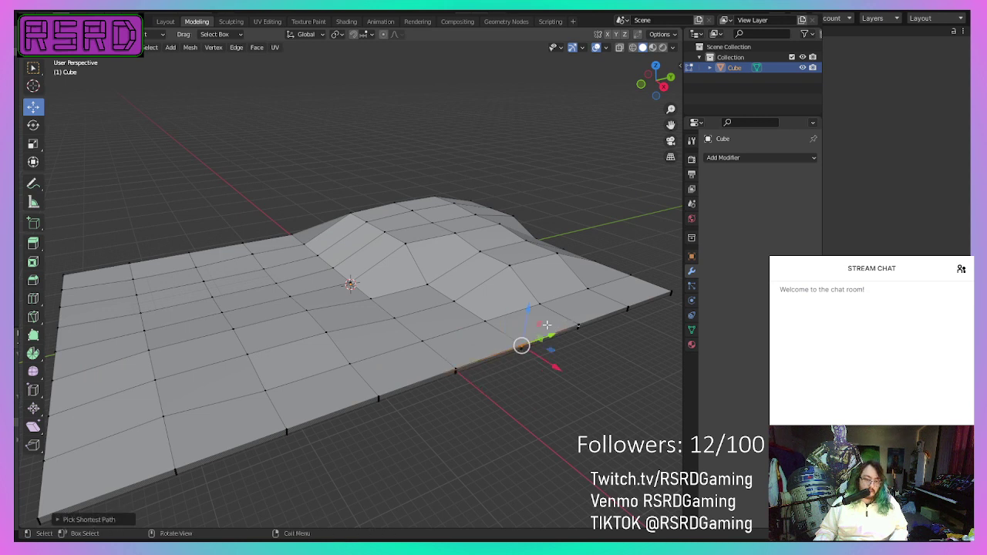
{"action": "left_click_drag", "start_coordinate": [528, 314], "coordinate": [527, 301]}
{"action": "right_click", "coordinate": [527, 301]}
{"action": "scroll", "coordinate": [563, 357], "scroll_direction": "up", "scroll_amount": 2}
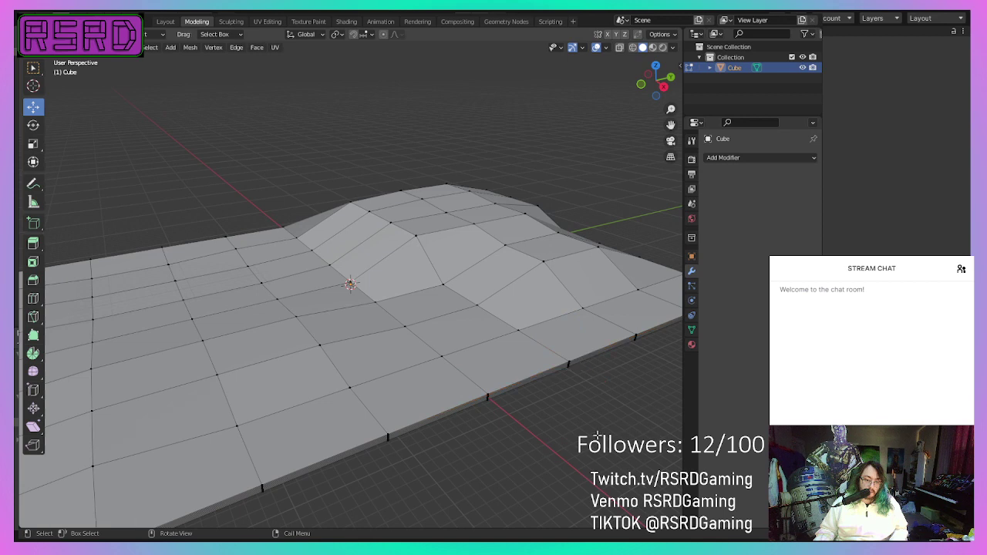
{"action": "left_click", "coordinate": [489, 394], "text": "ctrl"}
{"action": "left_click", "coordinate": [563, 359], "text": "ctrl"}
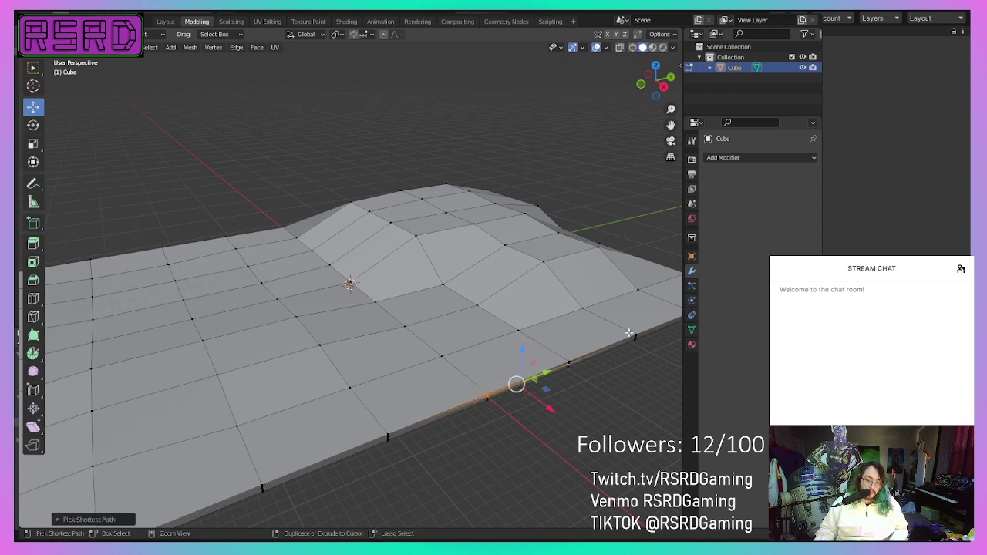
{"action": "left_click", "coordinate": [603, 434]}
Step: Slightly raise a run of edge vertices along the slab's long side next to the small bump and clear the selection
{"action": "middle_click_drag", "start_coordinate": [597, 431], "coordinate": [640, 446]}
{"action": "scroll", "coordinate": [570, 292], "scroll_direction": "up", "scroll_amount": 1}
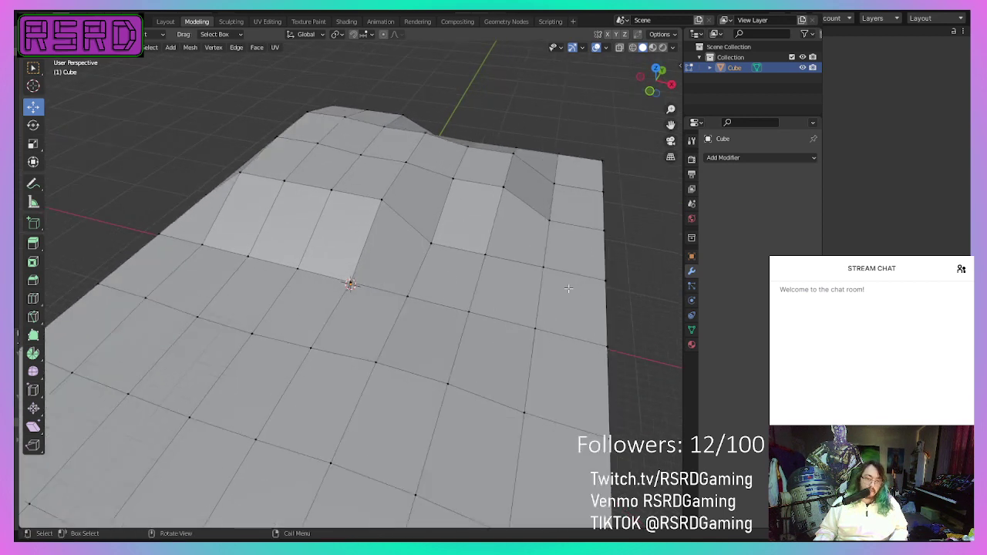
{"action": "left_click", "coordinate": [604, 229], "text": "ctrl"}
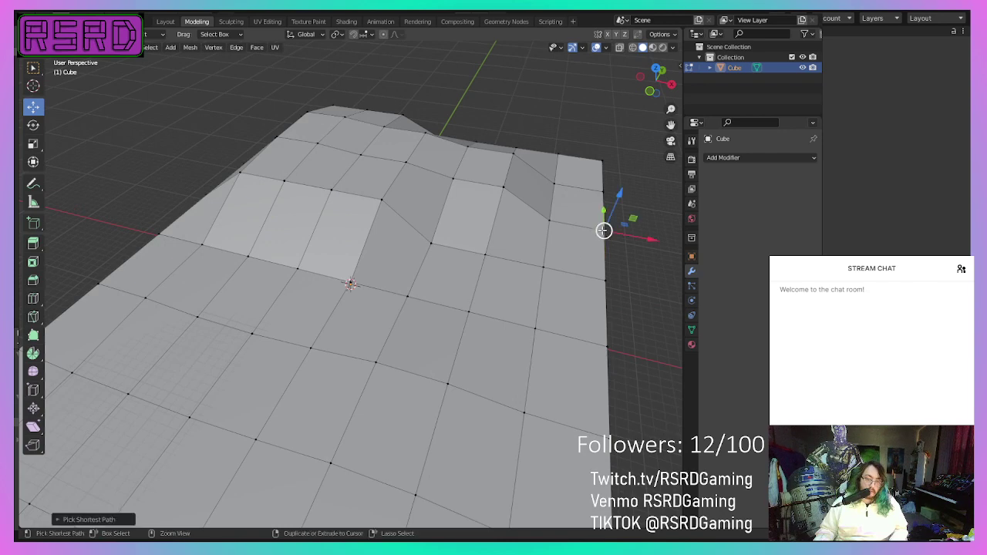
{"action": "left_click", "coordinate": [605, 279], "text": "ctrl"}
{"action": "middle_click_drag", "start_coordinate": [609, 344], "coordinate": [501, 307]}
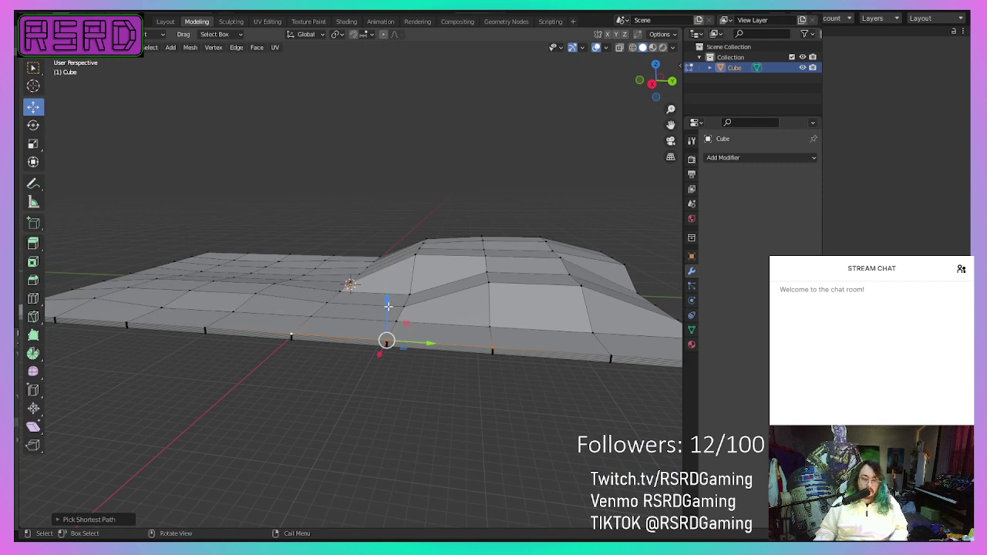
{"action": "left_click_drag", "start_coordinate": [388, 306], "coordinate": [388, 299]}
{"action": "middle_click_drag", "start_coordinate": [386, 331], "coordinate": [441, 423]}
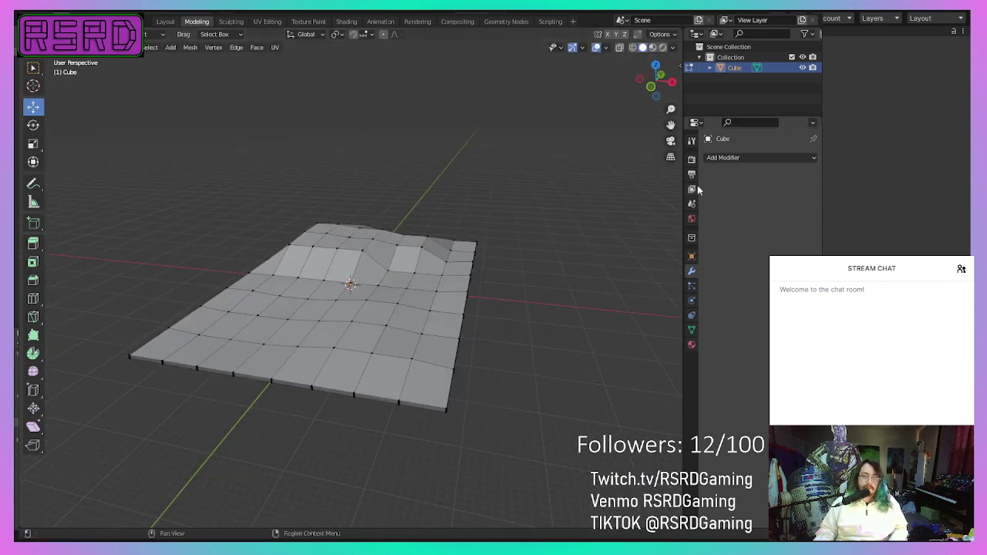
{"action": "left_click", "coordinate": [742, 162]}
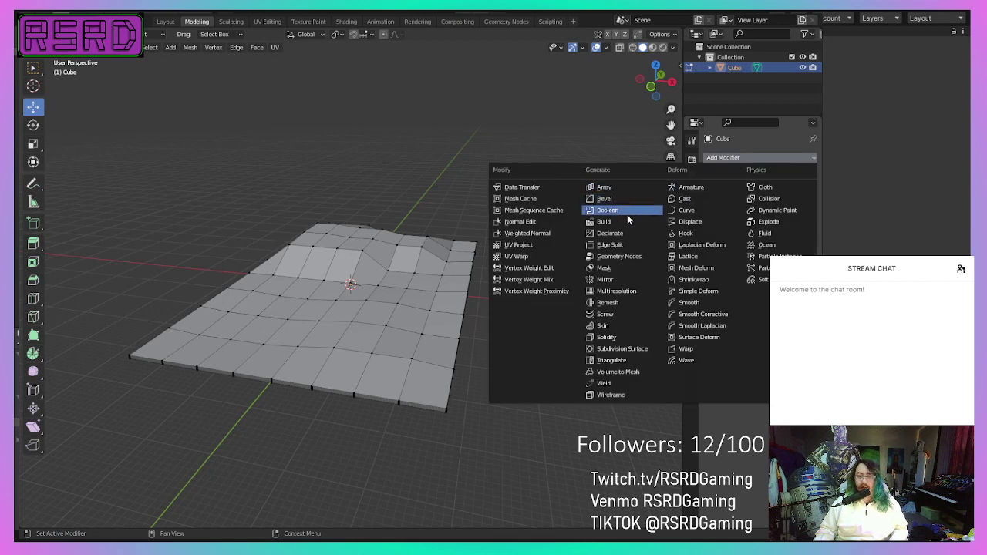
{"action": "left_click", "coordinate": [620, 359]}
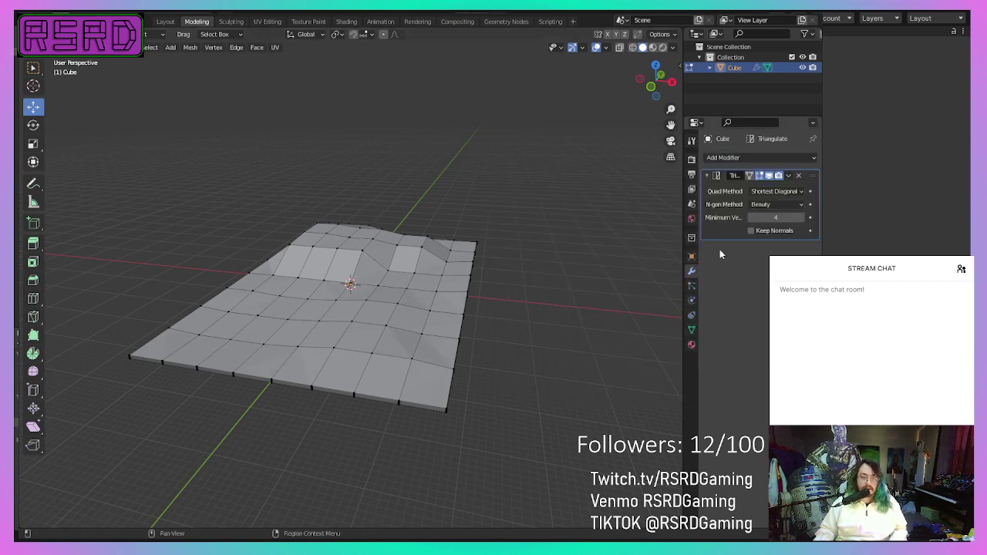
{"action": "left_click", "coordinate": [798, 176]}
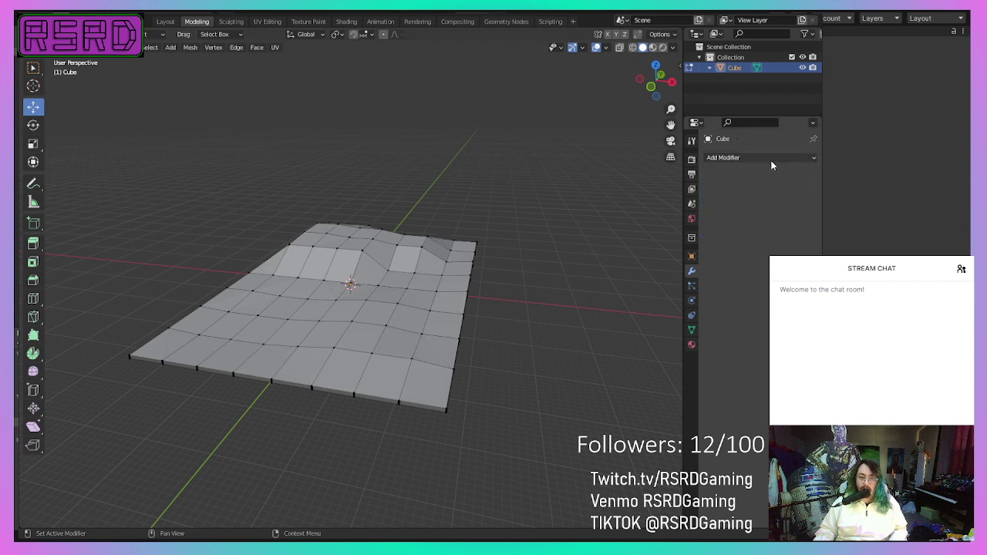
Step: Add a Subdivision Surface modifier to the terrain slab and check how it smooths the shape
{"action": "left_click", "coordinate": [771, 160]}
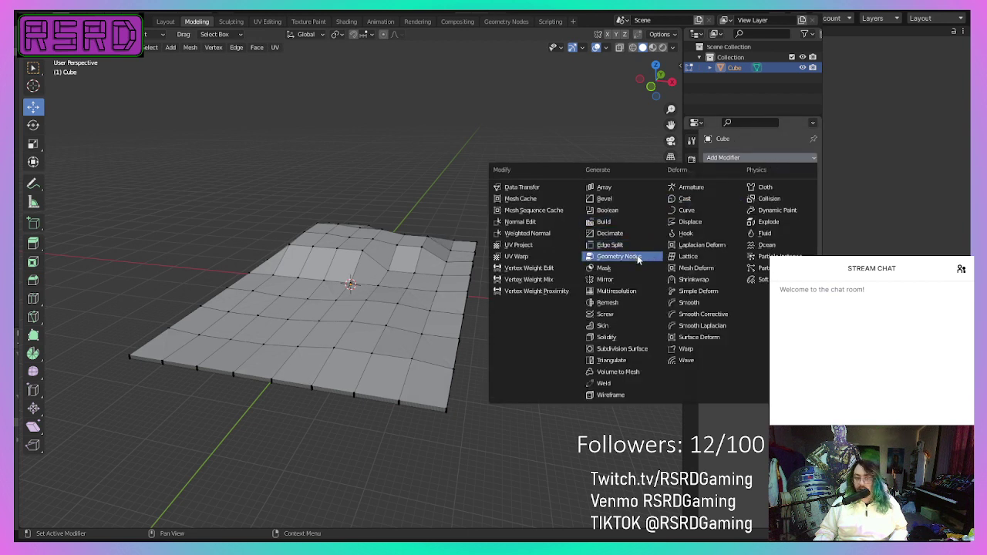
{"action": "left_click", "coordinate": [616, 349]}
{"action": "scroll", "coordinate": [321, 392], "scroll_direction": "up", "scroll_amount": 3}
{"action": "middle_click_drag", "start_coordinate": [353, 371], "coordinate": [487, 327]}
{"action": "scroll", "coordinate": [262, 410], "scroll_direction": "down", "scroll_amount": 5}
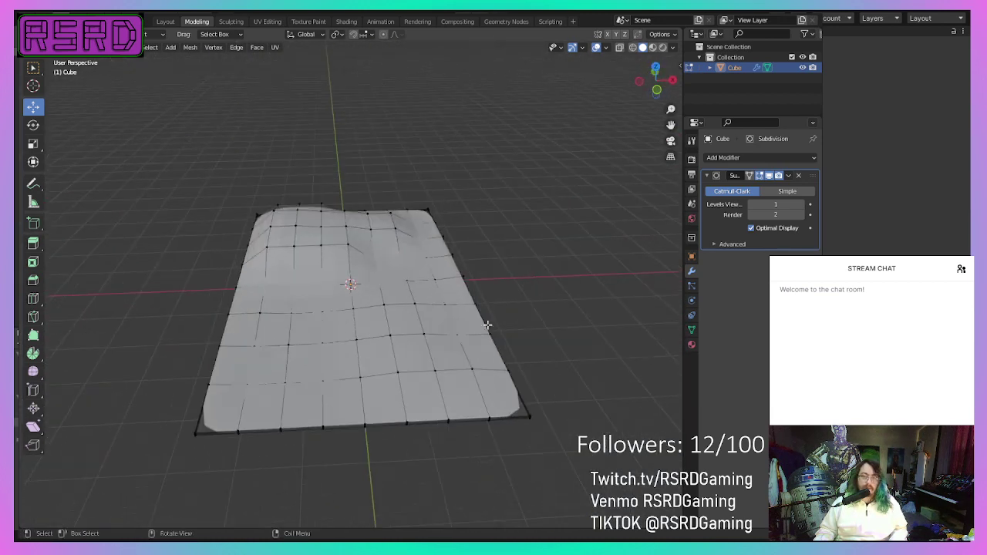
{"action": "scroll", "coordinate": [486, 326], "scroll_direction": "up", "scroll_amount": 3}
{"action": "scroll", "coordinate": [560, 184], "scroll_direction": "down", "scroll_amount": 4}
{"action": "mouse_move", "coordinate": [561, 184]}
{"action": "middle_mouse_down"}
{"action": "mouse_move", "coordinate": [494, 154]}
{"action": "mouse_move", "coordinate": [367, 170]}
{"action": "mouse_move", "coordinate": [563, 193]}
{"action": "middle_mouse_up"}
Step: Set the Subdivision modifier's viewport level to 2
{"action": "left_click", "coordinate": [800, 204]}
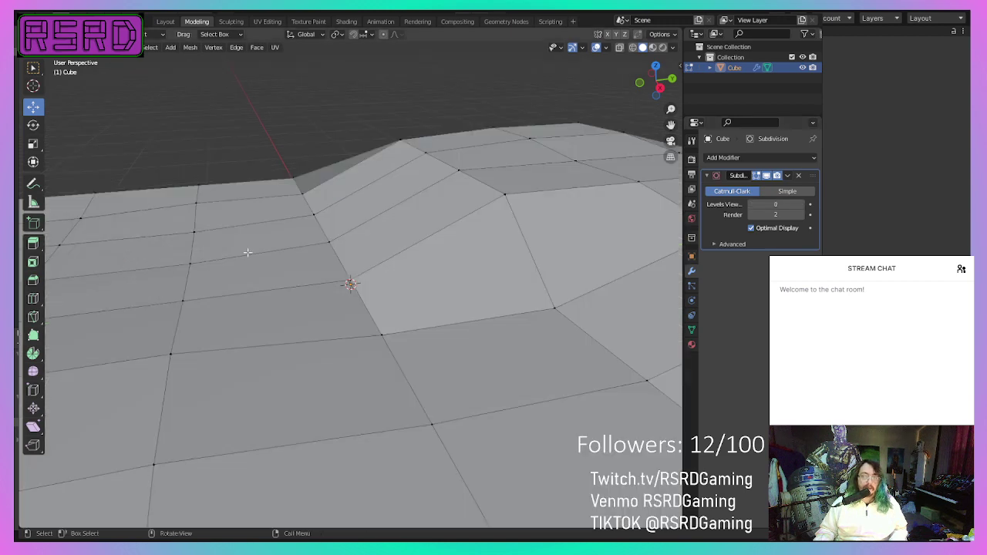
{"action": "scroll", "coordinate": [248, 253], "scroll_direction": "down", "scroll_amount": 8}
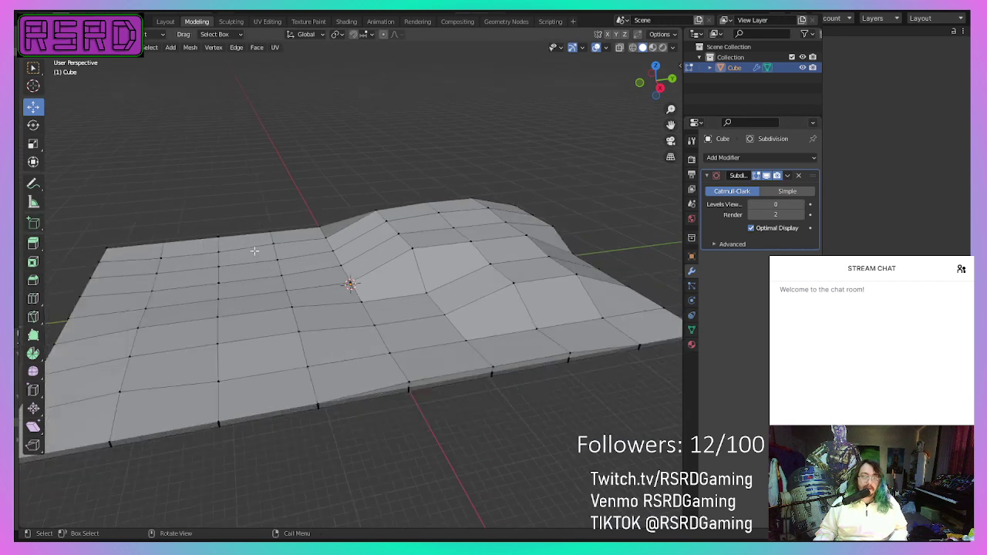
{"action": "scroll", "coordinate": [775, 204], "scroll_direction": "up", "scroll_amount": 1, "text": "ctrl"}
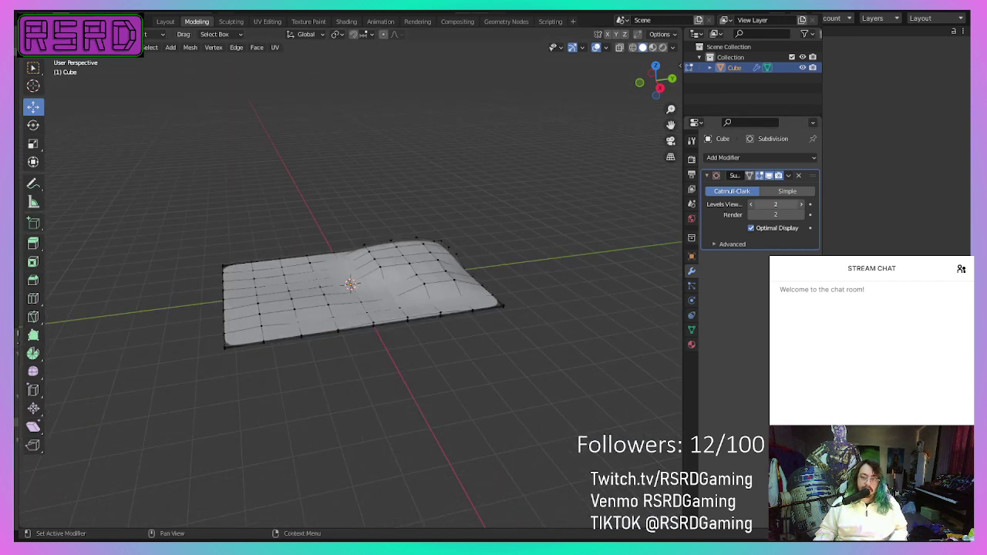
{"action": "scroll", "coordinate": [331, 324], "scroll_direction": "up", "scroll_amount": 6}
{"action": "middle_click_drag", "start_coordinate": [313, 333], "coordinate": [412, 324]}
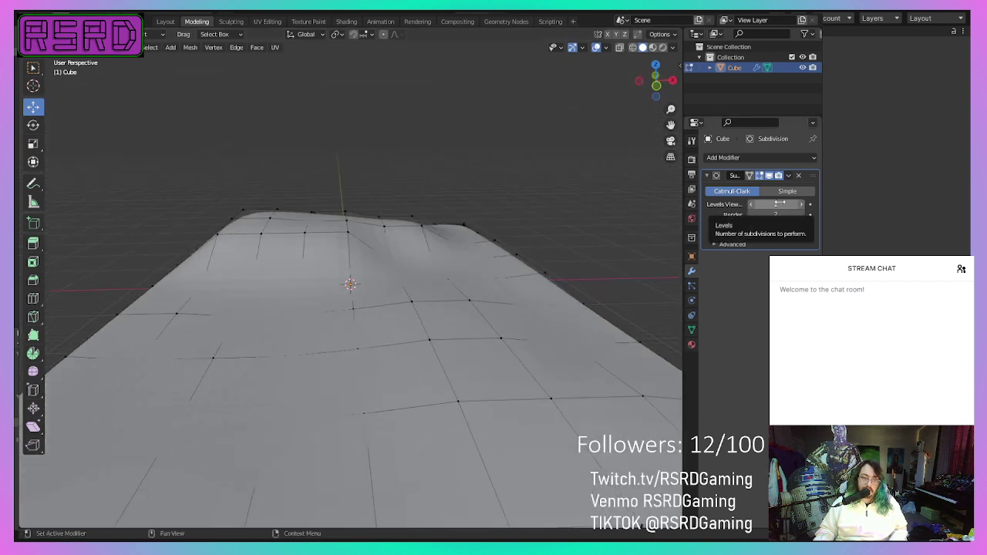
{"action": "mouse_move", "coordinate": [779, 205]}
{"action": "left_mouse_down"}
{"action": "mouse_move", "coordinate": [756, 204]}
{"action": "mouse_move", "coordinate": [767, 204]}
{"action": "left_mouse_up"}
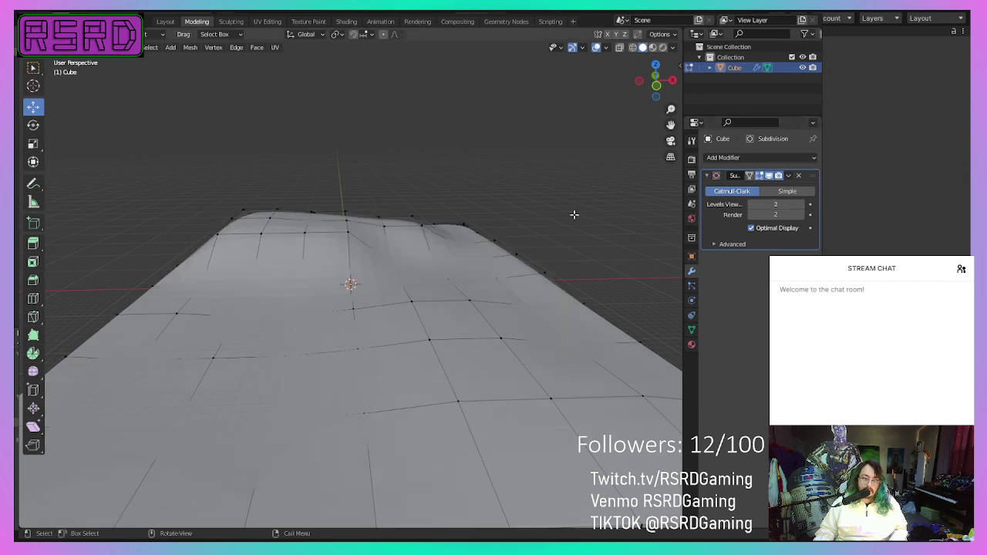
Step: Check the smoothed terrain's shape and save the Blender file
{"action": "middle_click_drag", "start_coordinate": [273, 258], "coordinate": [182, 244]}
{"action": "scroll", "coordinate": [182, 244], "scroll_direction": "down", "scroll_amount": 3}
{"action": "middle_click_drag", "start_coordinate": [228, 236], "coordinate": [282, 246]}
{"action": "scroll", "coordinate": [319, 253], "scroll_direction": "up", "scroll_amount": 4}
{"action": "scroll", "coordinate": [283, 246], "scroll_direction": "down", "scroll_amount": 4}
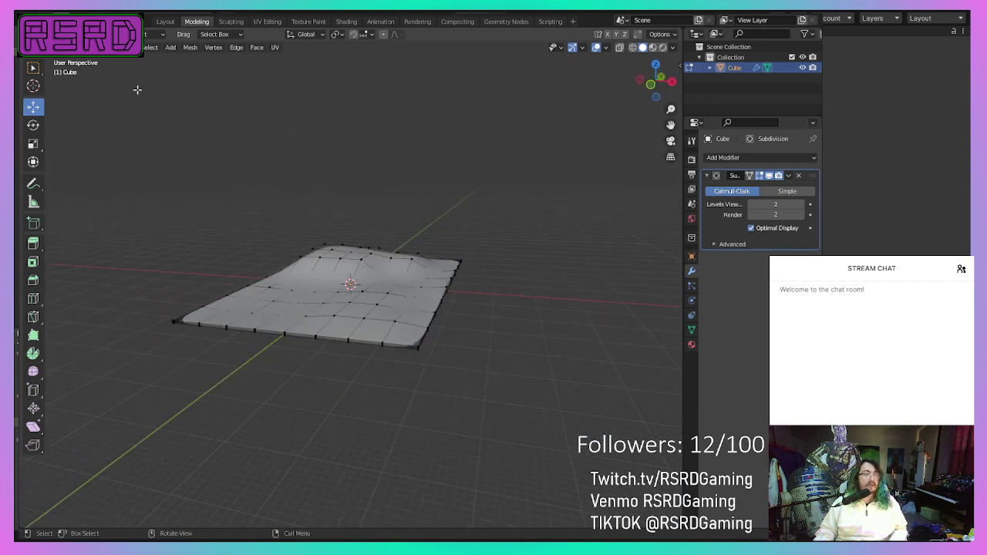
{"action": "mouse_move", "coordinate": [135, 121]}
{"action": "middle_mouse_down"}
{"action": "mouse_move", "coordinate": [231, 245]}
{"action": "mouse_move", "coordinate": [142, 122]}
{"action": "middle_mouse_up"}
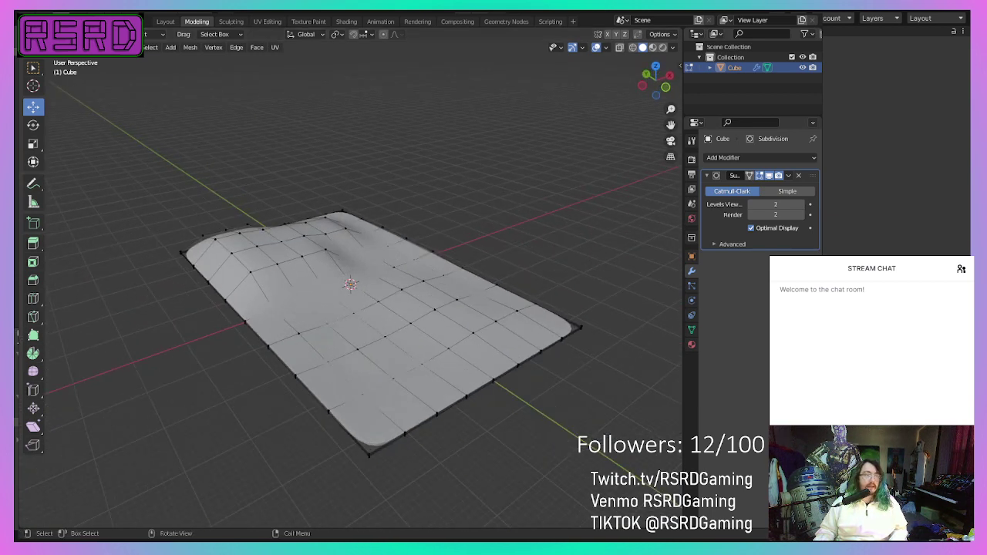
{"action": "key", "text": "F4"}
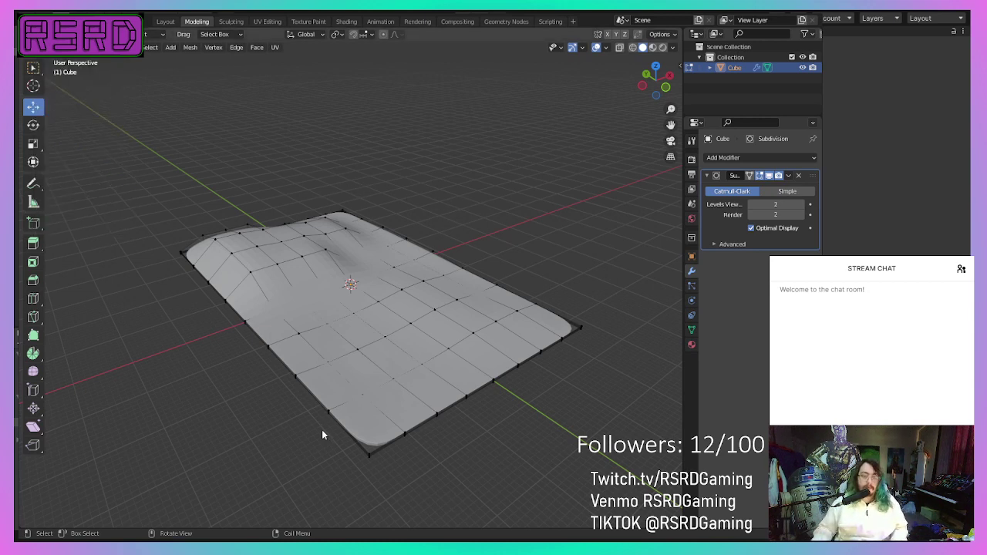
{"action": "key", "text": "ctrl+s"}
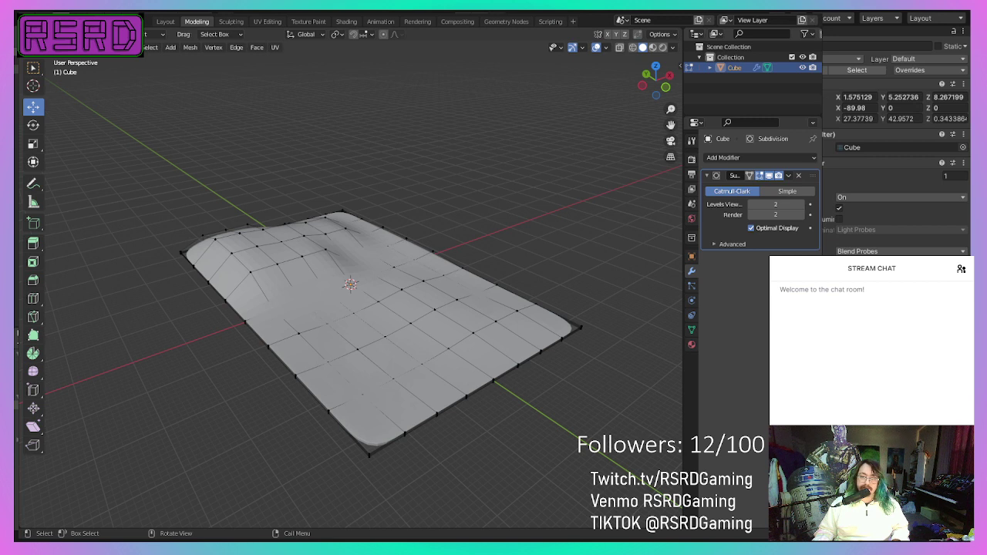
Step: Switch to Unity and set the imported terrain Cube's position to X 0, Y 0, Z 0
{"action": "left_click", "coordinate": [863, 108]}
{"action": "left_click", "coordinate": [866, 98]}
{"action": "type", "text": "0"}
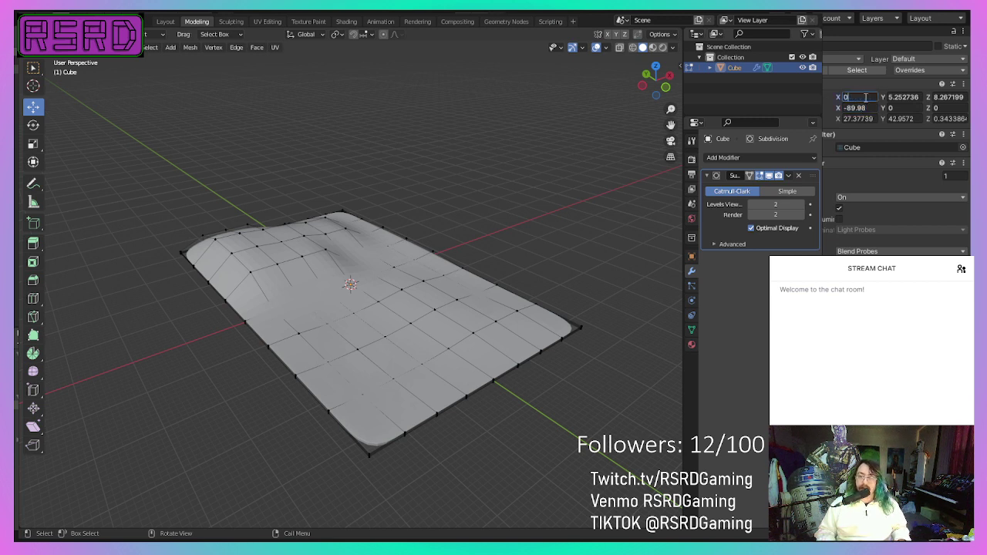
{"action": "key", "text": "Tab"}
{"action": "type", "text": "0"}
{"action": "key", "text": "Tab"}
{"action": "type", "text": "0"}
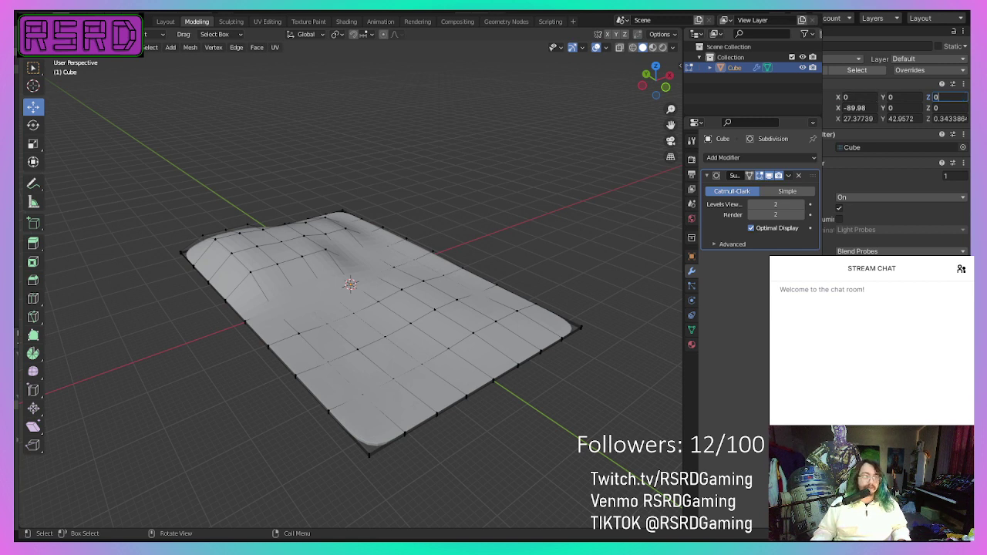
{"action": "key", "text": "Return"}
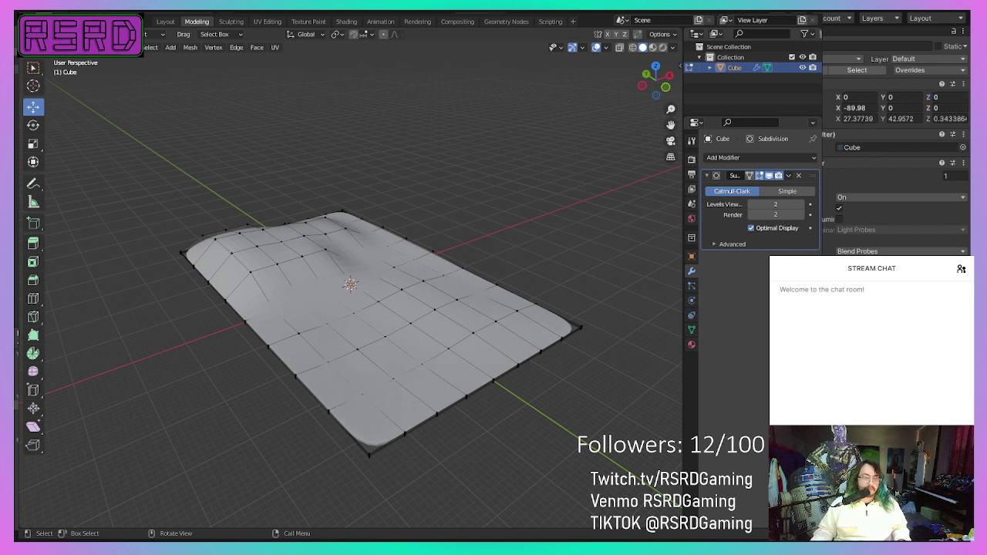
Step: Lower the terrain Cube in the Unity scene by setting its Y position to -5.4
{"action": "type", "text": "-10.9"}
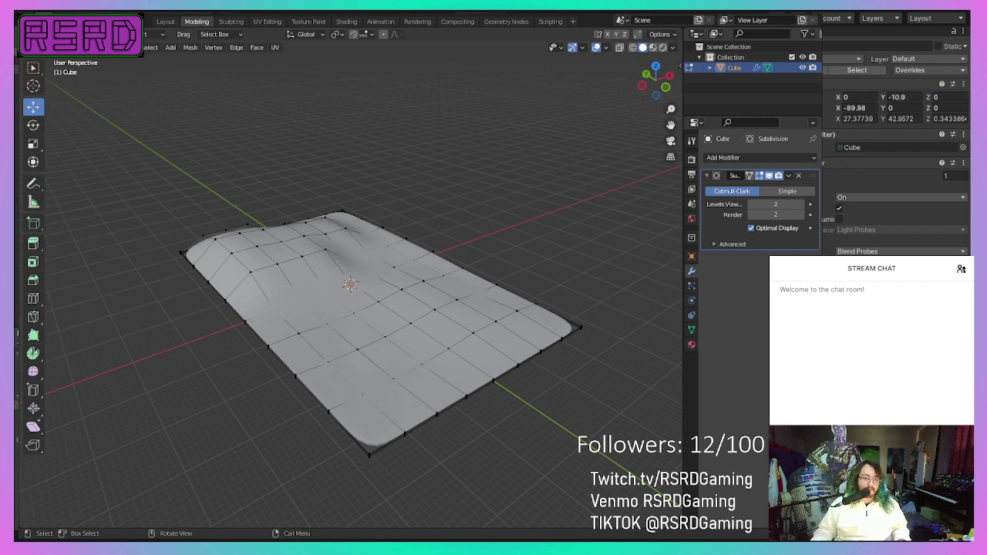
{"action": "mouse_move", "coordinate": [883, 97]}
{"action": "left_mouse_down"}
{"action": "mouse_move", "coordinate": [836, 98]}
{"action": "mouse_move", "coordinate": [894, 97]}
{"action": "left_mouse_up"}
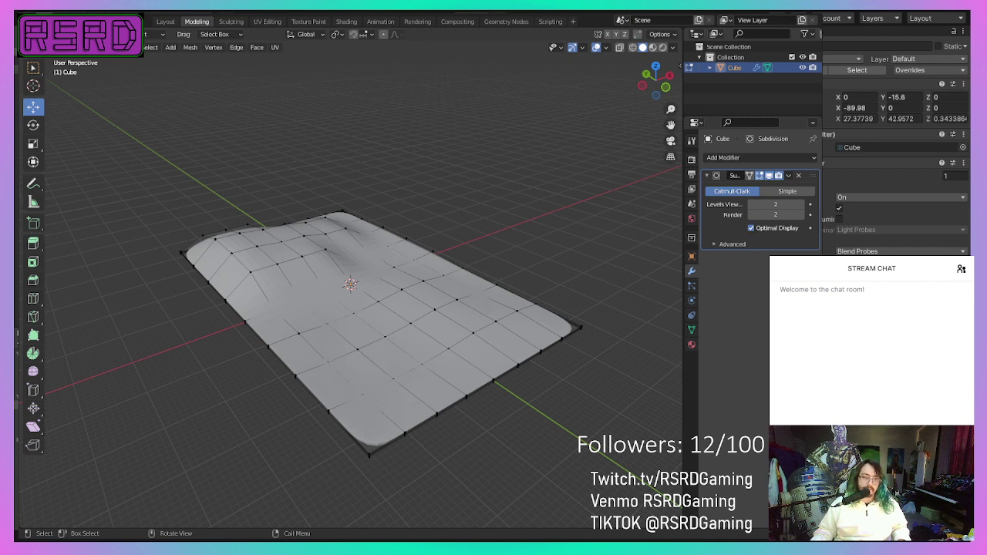
{"action": "left_click_drag", "start_coordinate": [886, 97], "coordinate": [892, 98]}
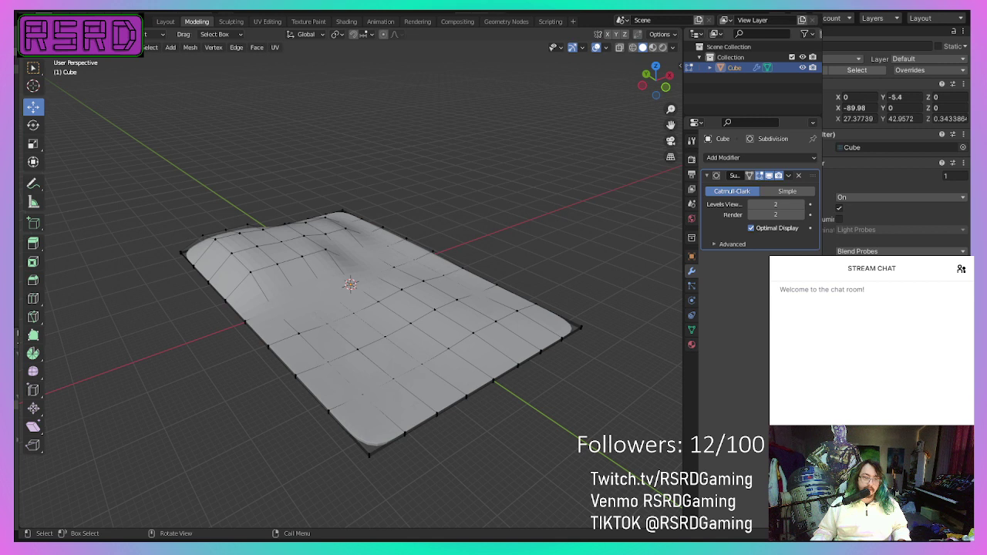
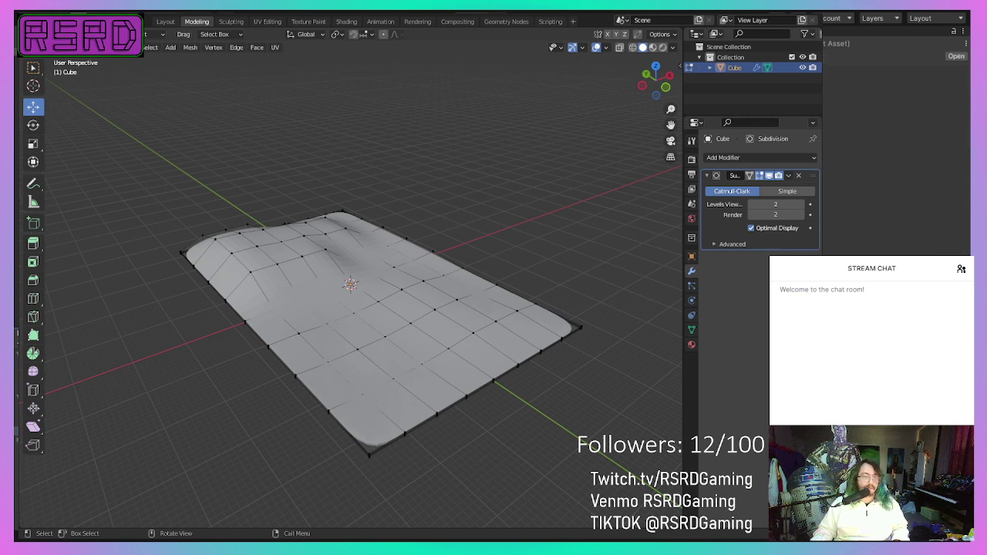
{"action": "key", "text": "alt+Tab"}
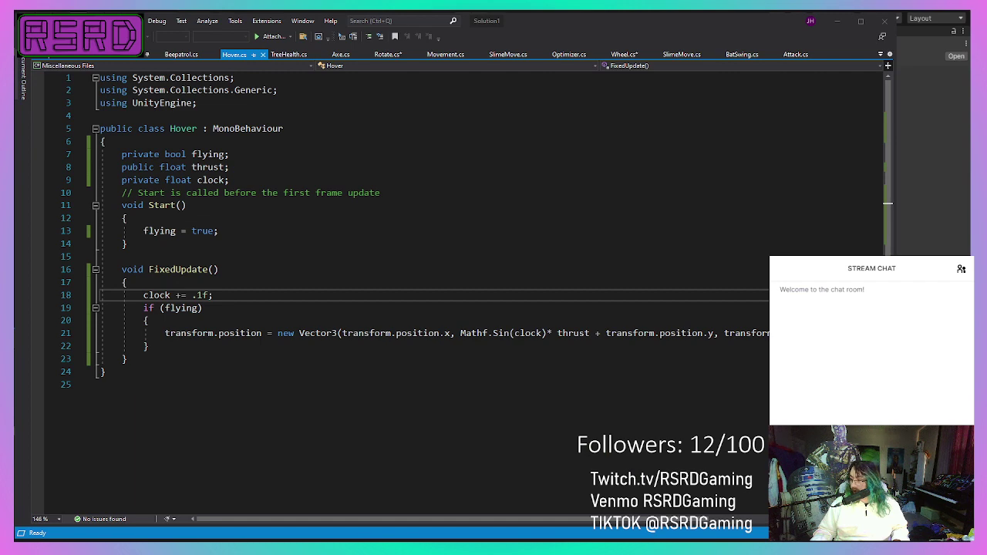
{"action": "key", "text": "alt+Tab"}
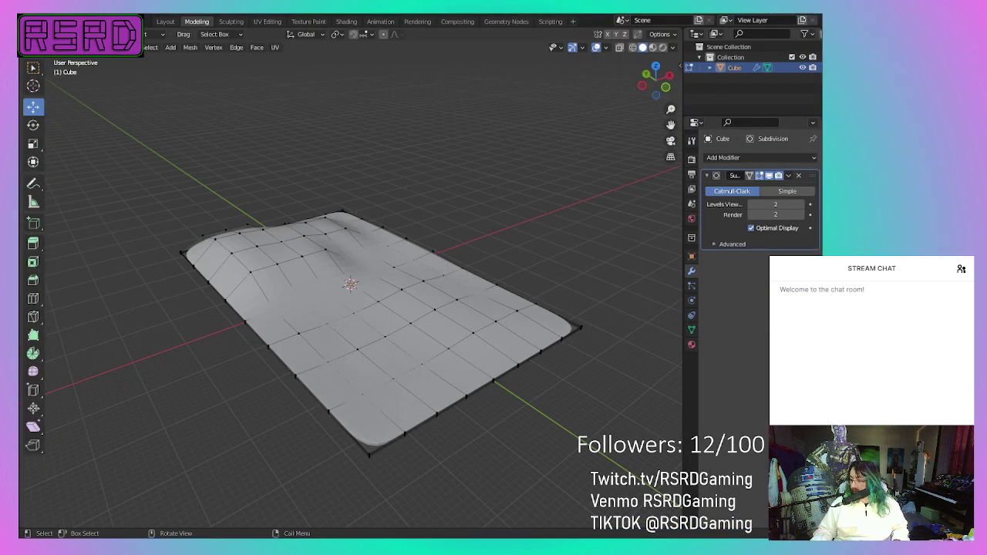
{"action": "key", "text": "alt+Tab"}
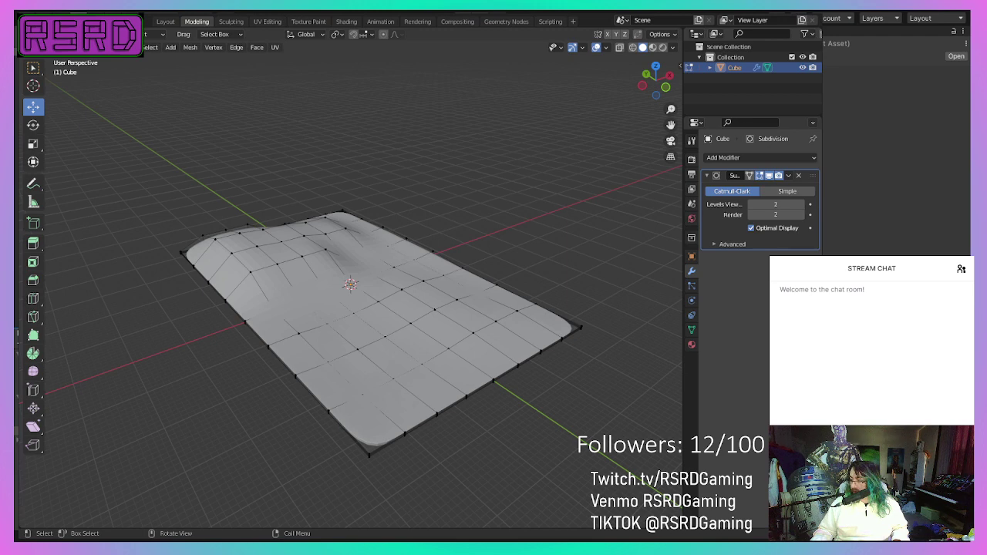
Step: Switch to Unity and examine the terrain's surface and edges around the title sign from several angles
{"action": "key", "text": "alt+Tab"}
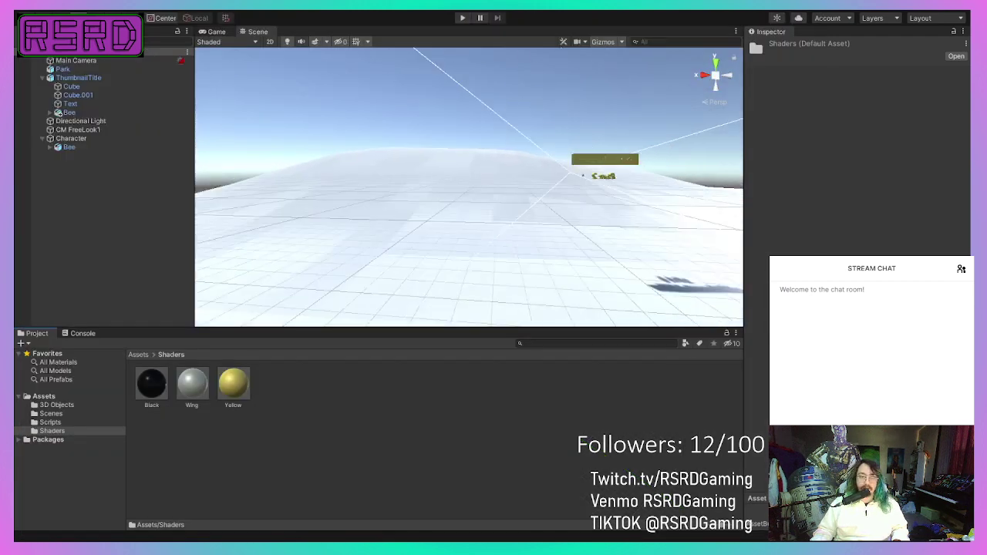
{"action": "scroll", "coordinate": [348, 200], "scroll_direction": "down", "scroll_amount": 4}
{"action": "middle_click_drag", "start_coordinate": [347, 201], "coordinate": [467, 404]}
{"action": "right_click_drag", "start_coordinate": [416, 254], "coordinate": [609, 316]}
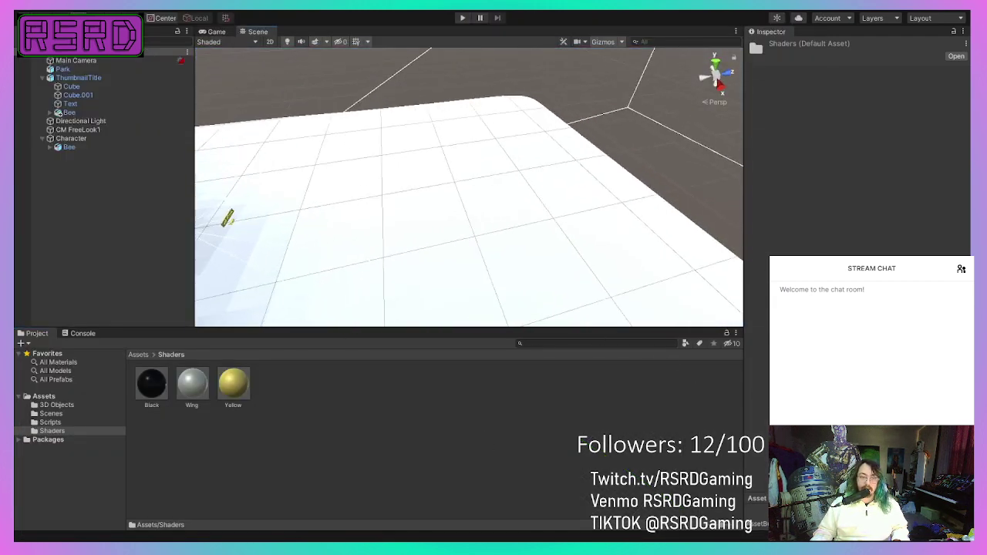
{"action": "middle_click_drag", "start_coordinate": [399, 271], "coordinate": [455, 383]}
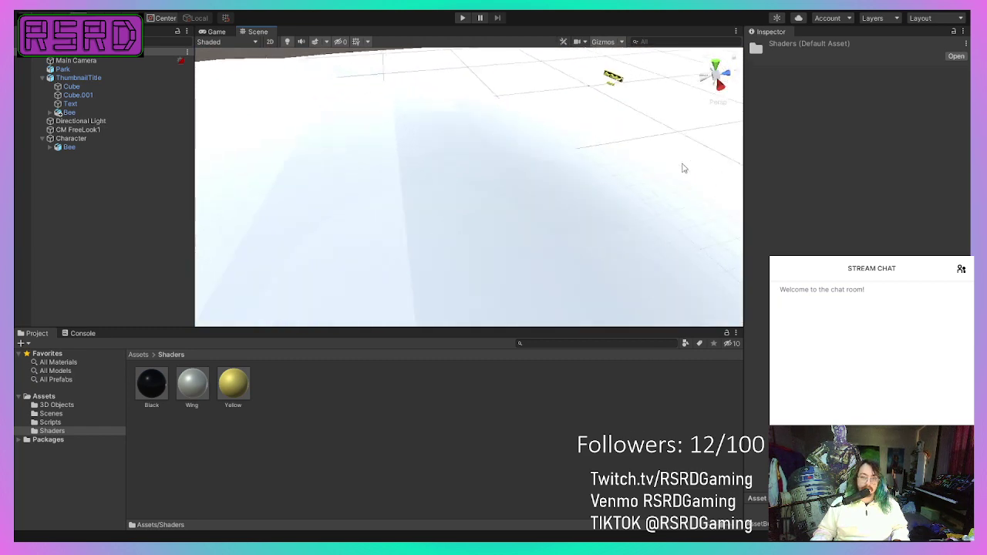
{"action": "scroll", "coordinate": [682, 168], "scroll_direction": "up", "scroll_amount": 3}
{"action": "scroll", "coordinate": [484, 233], "scroll_direction": "up", "scroll_amount": 4}
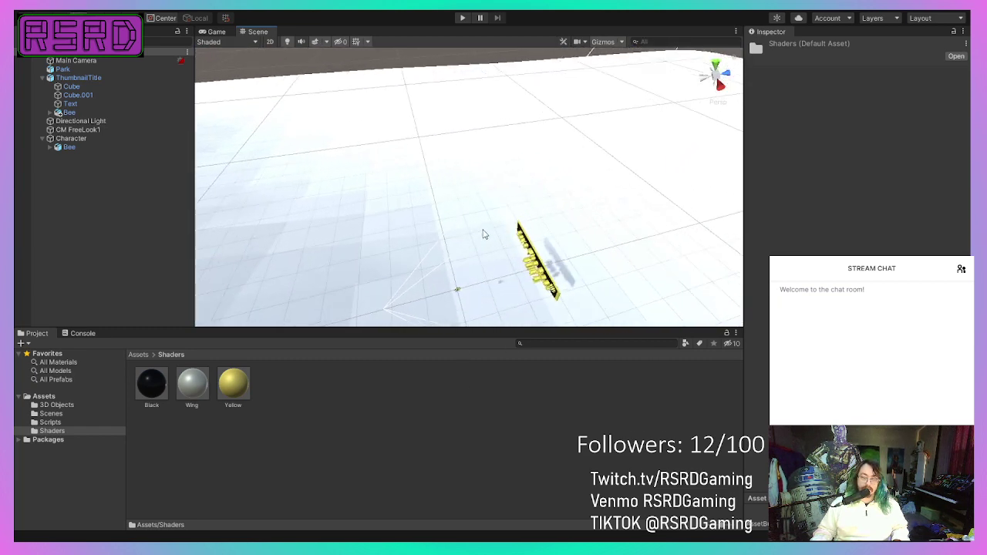
{"action": "right_click_drag", "start_coordinate": [485, 233], "coordinate": [535, 123]}
{"action": "scroll", "coordinate": [530, 88], "scroll_direction": "up", "scroll_amount": 3}
{"action": "middle_click_drag", "start_coordinate": [535, 124], "coordinate": [285, 274]}
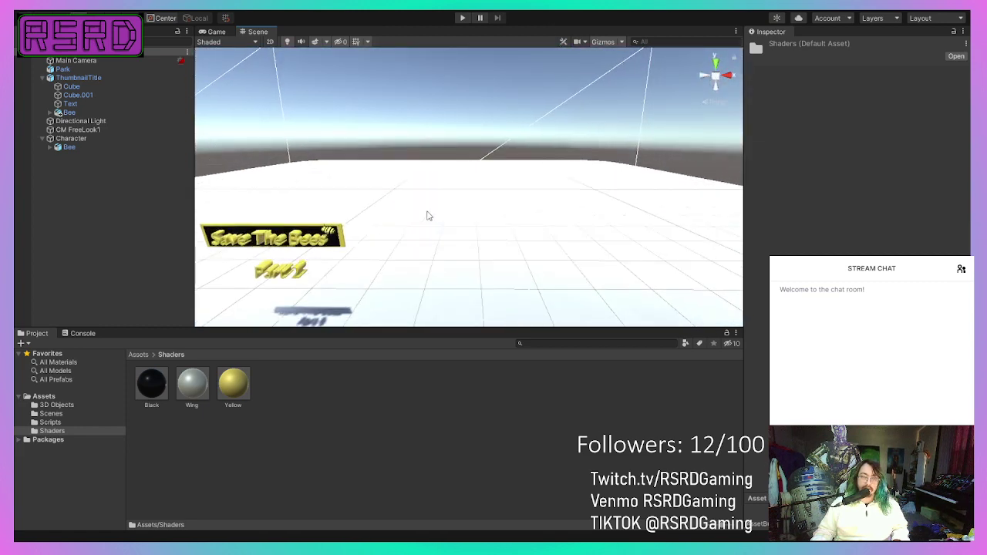
{"action": "right_click_drag", "start_coordinate": [429, 216], "coordinate": [331, 417]}
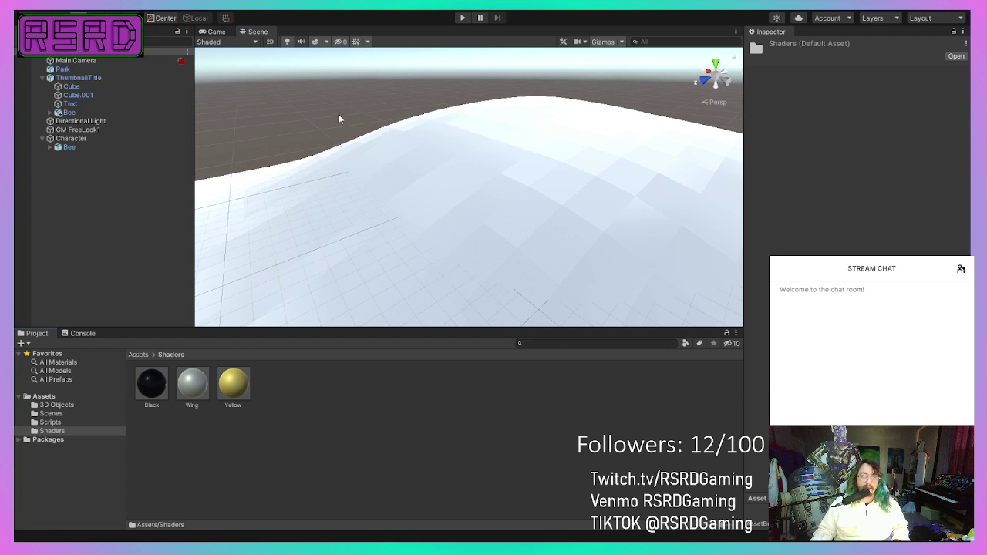
Step: Create a new material in the Shaders folder with a light green albedo, metallic 0.148 and smoothness 0.409
{"action": "left_click", "coordinate": [531, 310]}
{"action": "left_click", "coordinate": [844, 95]}
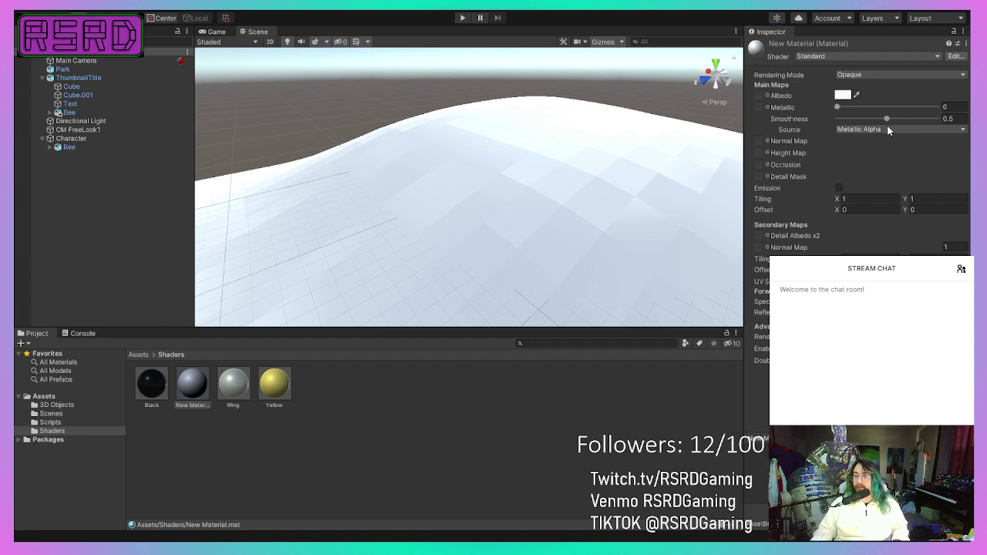
{"action": "left_click", "coordinate": [909, 151]}
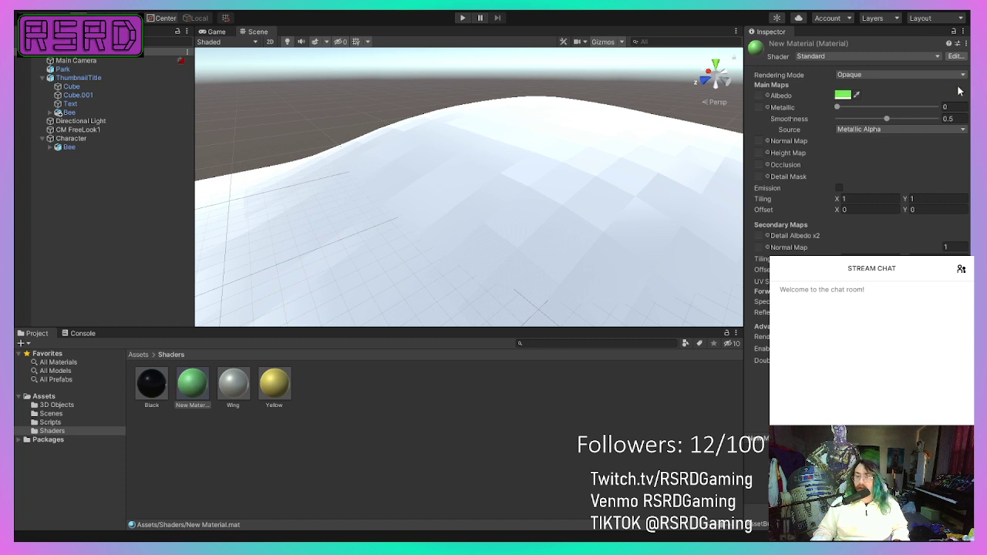
{"action": "left_click_drag", "start_coordinate": [837, 108], "coordinate": [879, 121]}
Step: Rename the new green material as Grass
{"action": "right_click_drag", "start_coordinate": [575, 232], "coordinate": [370, 255]}
{"action": "left_click", "coordinate": [196, 400]}
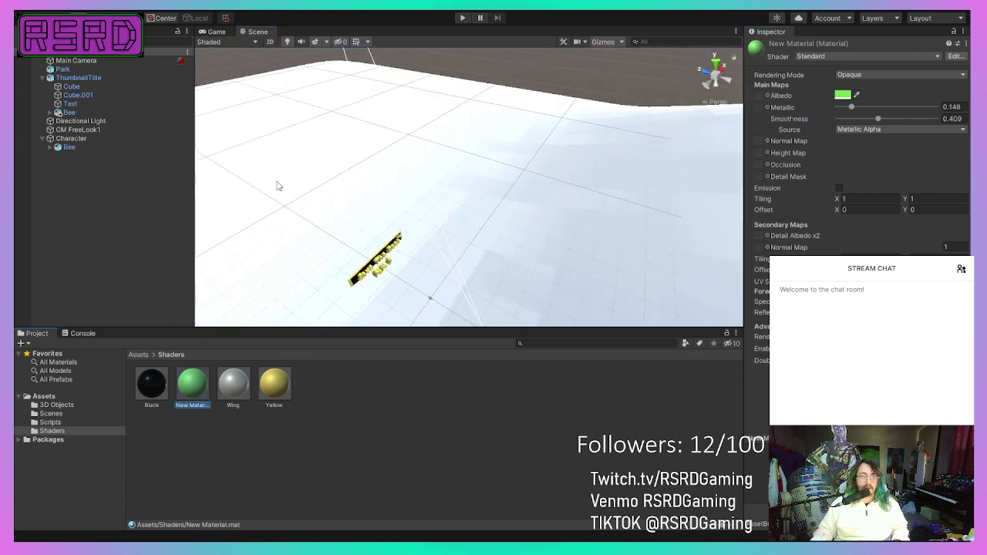
{"action": "key", "text": "F2"}
{"action": "type", "text": "Grass"}
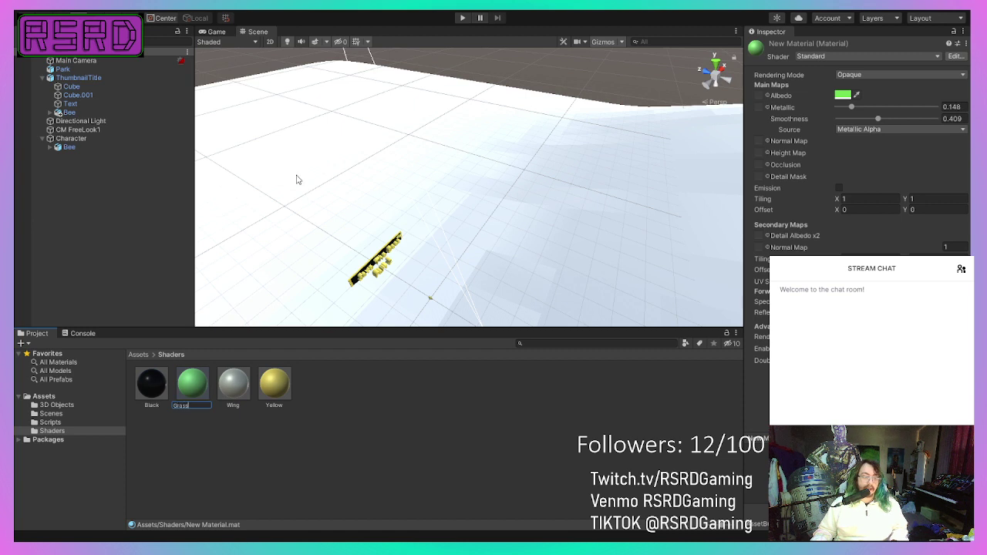
{"action": "key", "text": "Return"}
Step: Apply the Grass material to the terrain in the scene and check its look from several sides
{"action": "right_click_drag", "start_coordinate": [476, 202], "coordinate": [617, 211]}
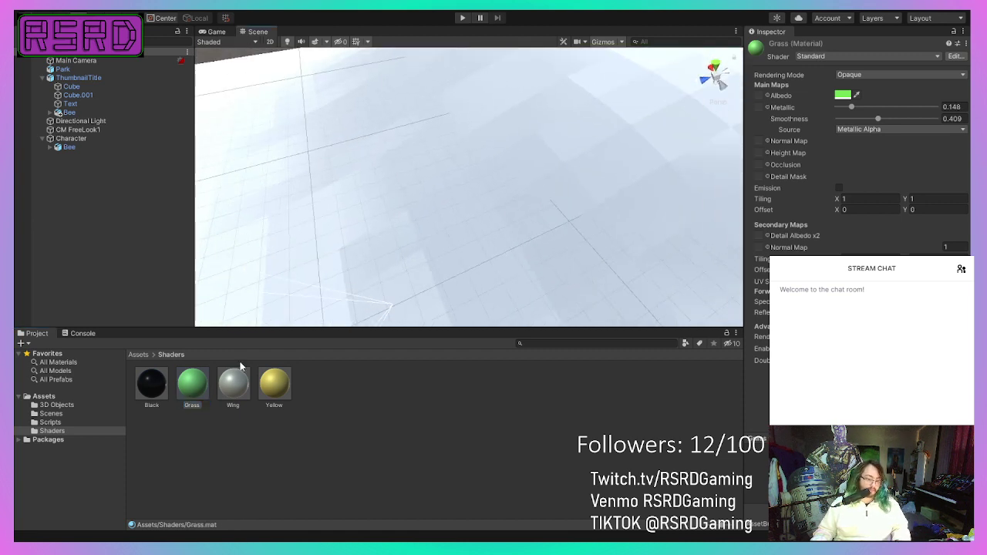
{"action": "left_click_drag", "start_coordinate": [206, 393], "coordinate": [432, 219]}
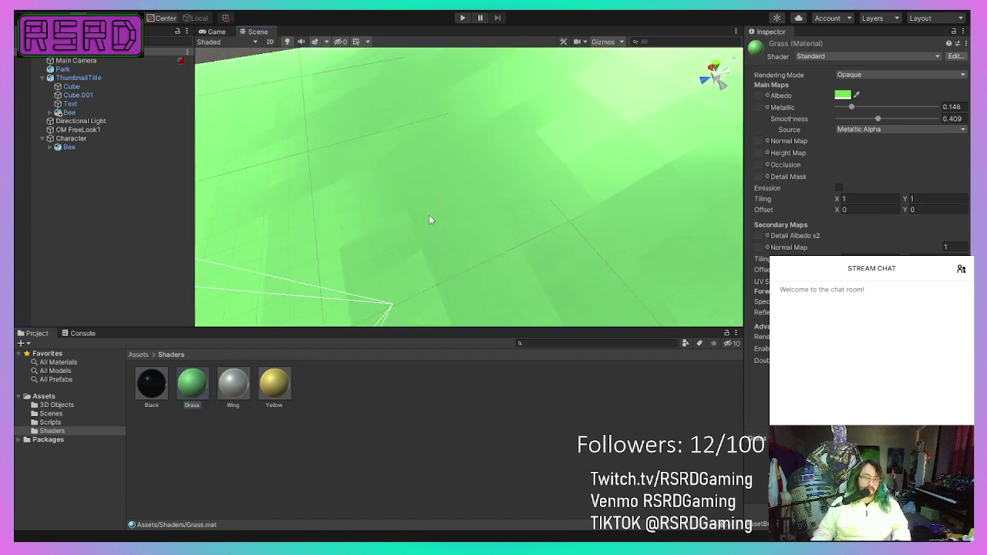
{"action": "right_click_drag", "start_coordinate": [432, 218], "coordinate": [421, 238]}
{"action": "middle_click_drag", "start_coordinate": [420, 239], "coordinate": [167, 204]}
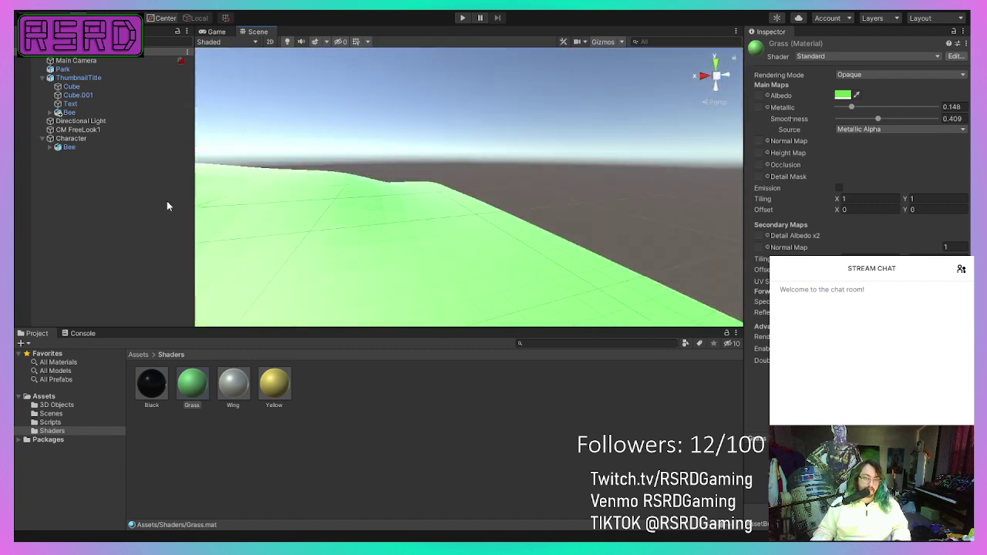
{"action": "right_click_drag", "start_coordinate": [478, 220], "coordinate": [223, 228]}
{"action": "middle_click_drag", "start_coordinate": [239, 228], "coordinate": [368, 239]}
{"action": "mouse_move", "coordinate": [368, 240]}
{"action": "right_mouse_down"}
{"action": "mouse_move", "coordinate": [509, 177]}
{"action": "mouse_move", "coordinate": [365, 258]}
{"action": "right_mouse_up"}
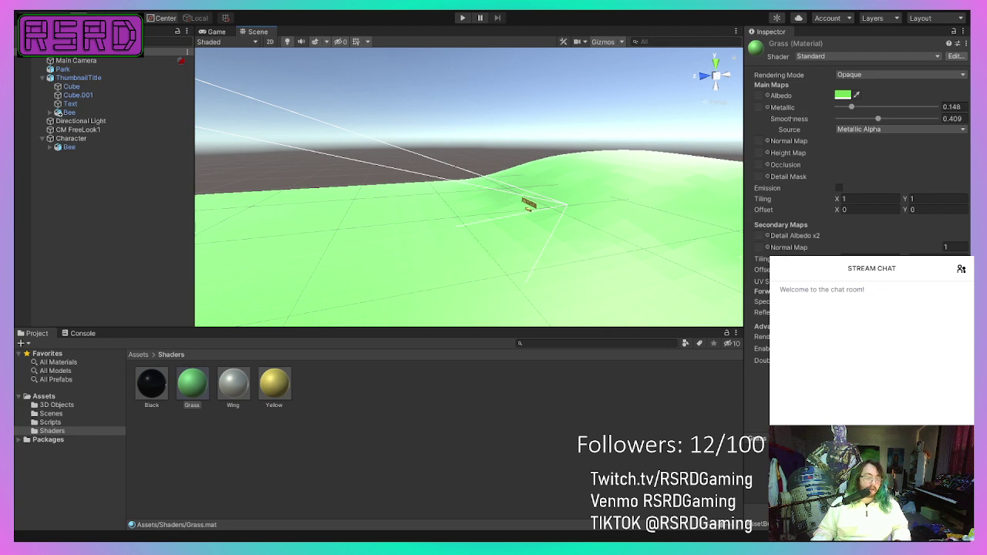
Step: Switch to Blender, apply Shade Smooth to the terrain object in the Layout workspace and save the file
{"action": "key", "text": "alt+Tab"}
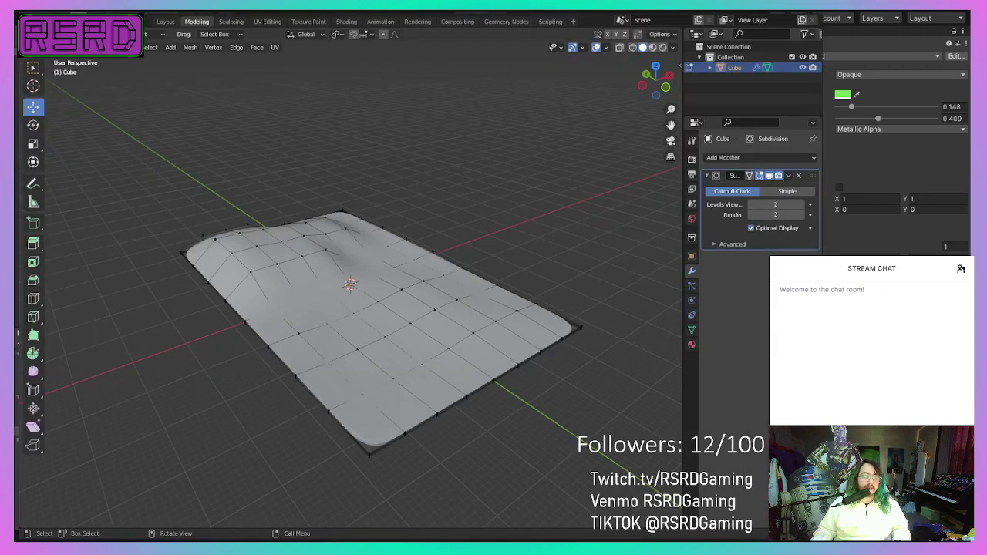
{"action": "right_click", "coordinate": [305, 302]}
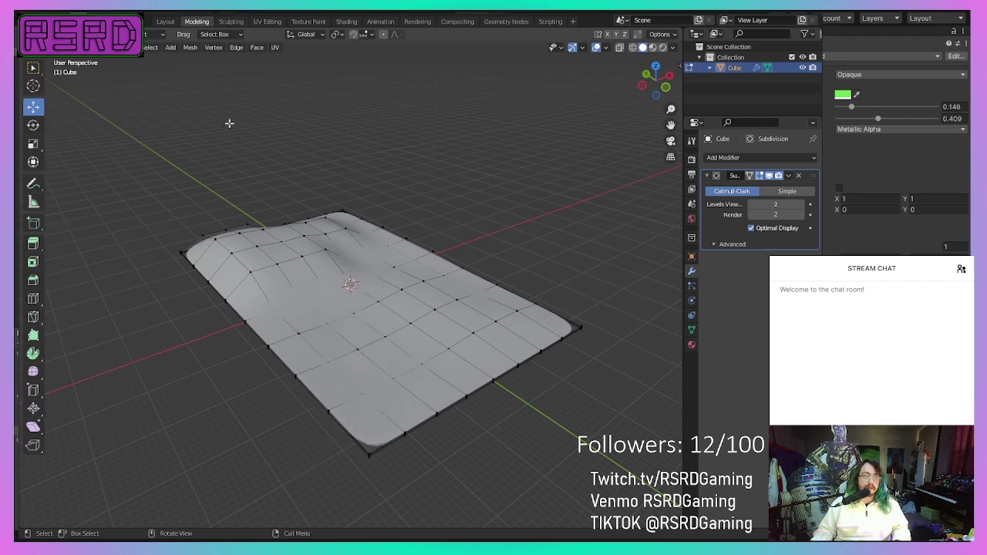
{"action": "left_click", "coordinate": [165, 21]}
{"action": "right_click", "coordinate": [492, 316]}
{"action": "mouse_move", "coordinate": [481, 291]}
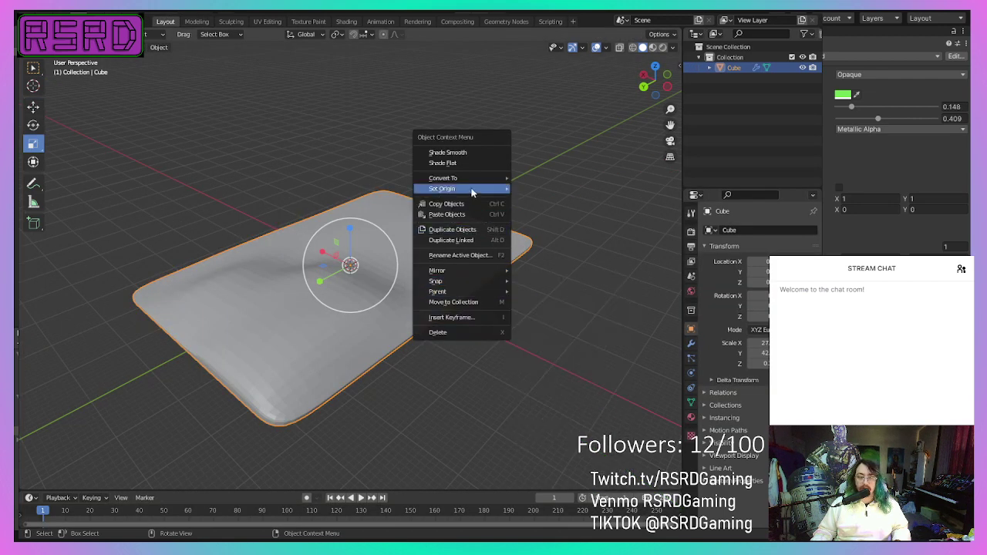
{"action": "middle_click_drag", "start_coordinate": [576, 231], "coordinate": [456, 259]}
{"action": "right_click", "coordinate": [455, 259]}
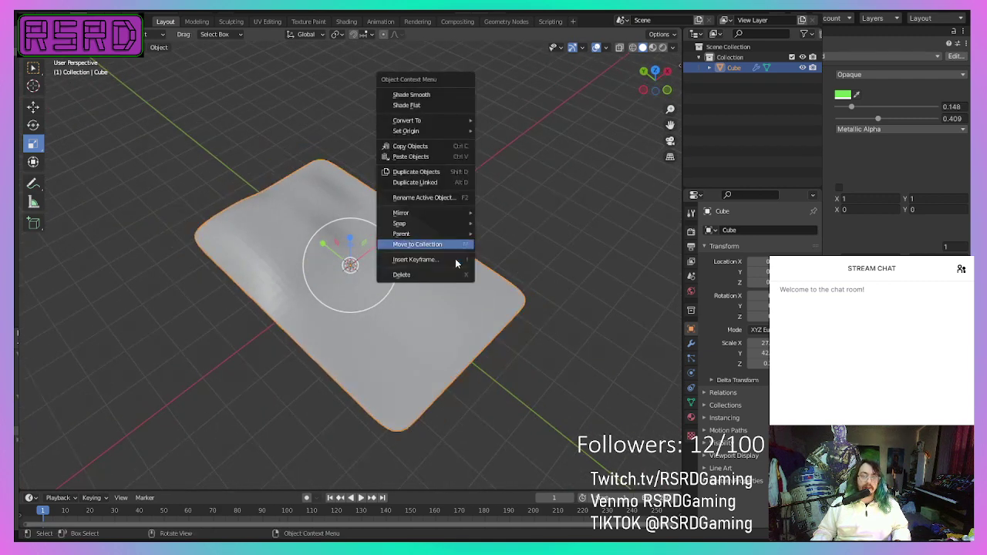
{"action": "left_click", "coordinate": [435, 94]}
{"action": "scroll", "coordinate": [400, 324], "scroll_direction": "up", "scroll_amount": 6}
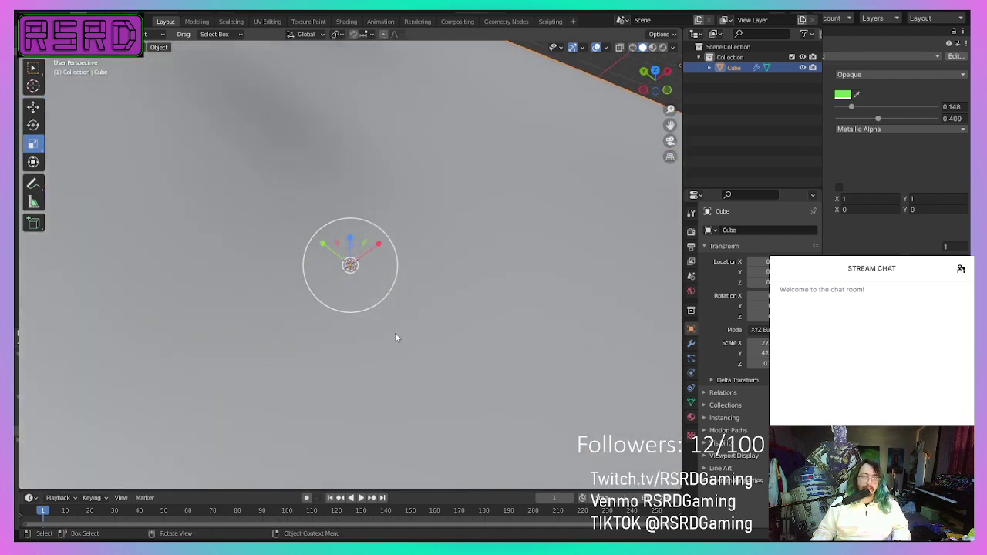
{"action": "middle_click_drag", "start_coordinate": [396, 338], "coordinate": [337, 350]}
{"action": "scroll", "coordinate": [449, 296], "scroll_direction": "down", "scroll_amount": 4}
{"action": "scroll", "coordinate": [337, 350], "scroll_direction": "down", "scroll_amount": 3}
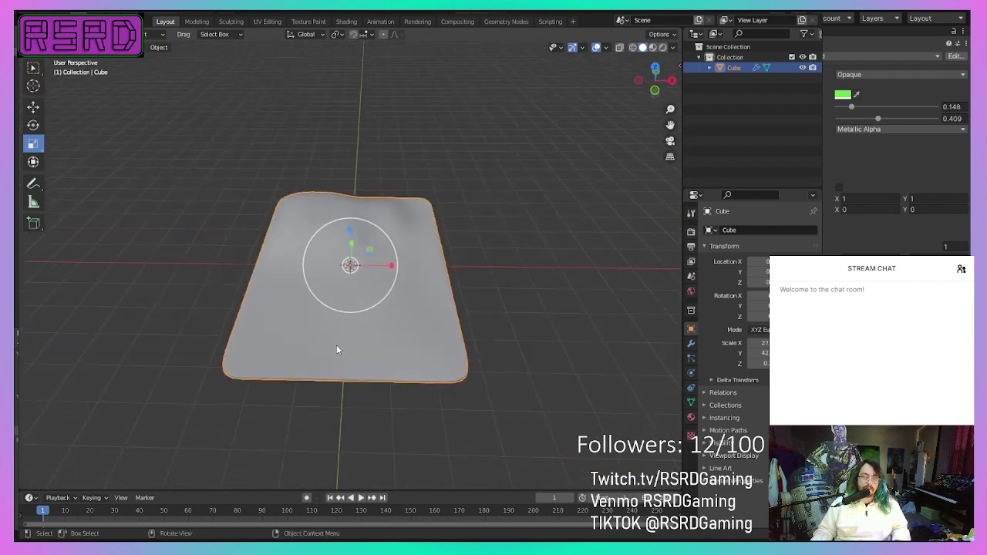
{"action": "key", "text": "ctrl+s"}
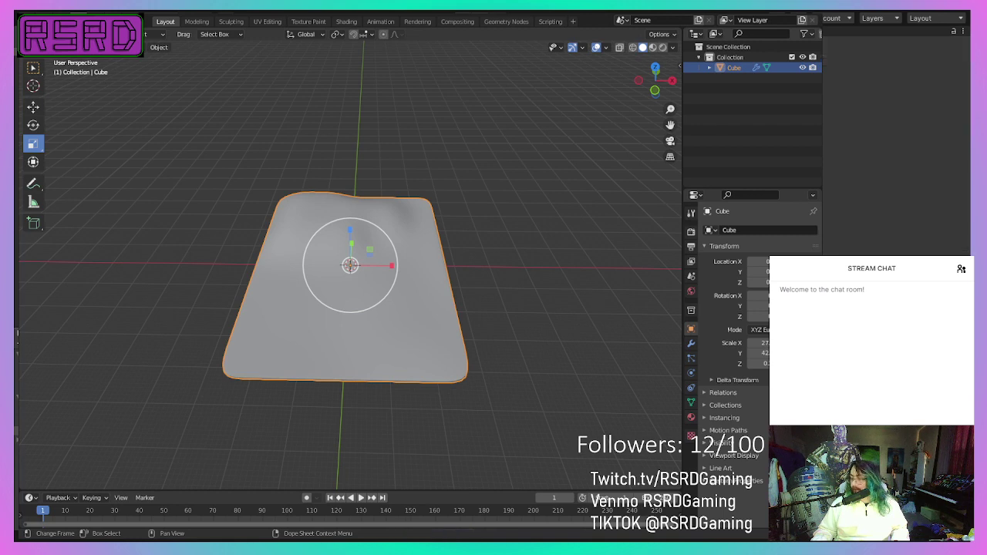
Step: Switch to Unity, inspect the smooth-shaded terrain and play-test the bee game on it
{"action": "key", "text": "alt+Tab"}
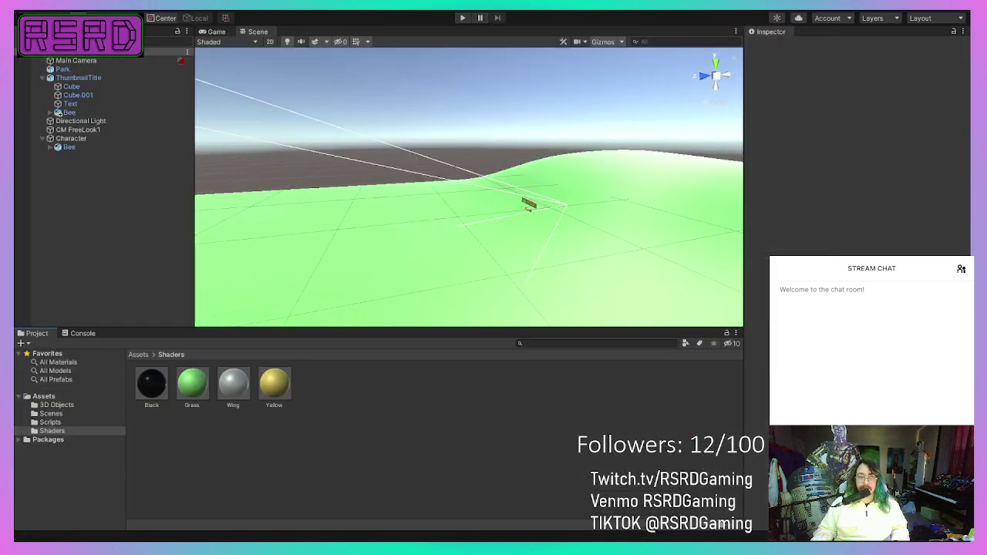
{"action": "right_click_drag", "start_coordinate": [401, 245], "coordinate": [653, 133]}
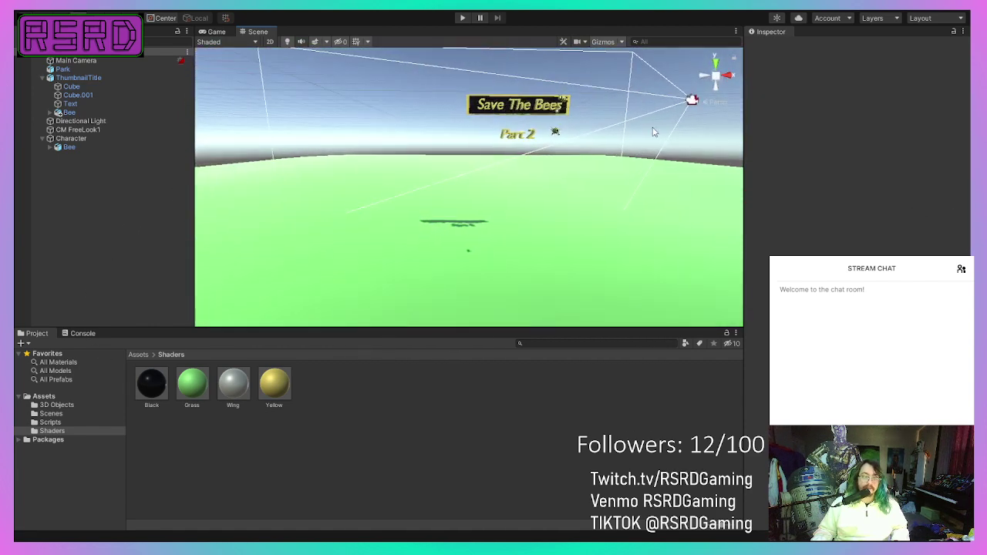
{"action": "left_click", "coordinate": [463, 20]}
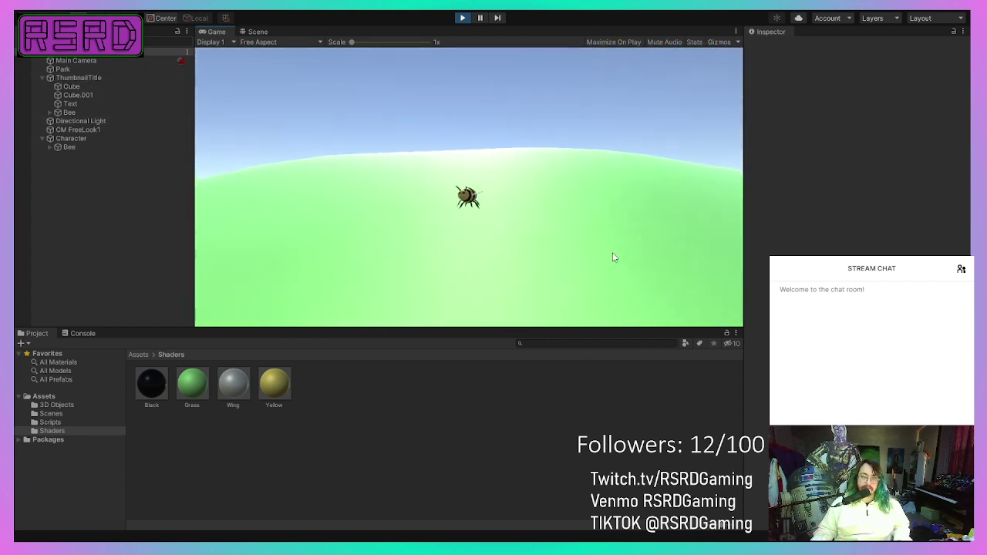
{"action": "left_click", "coordinate": [463, 18]}
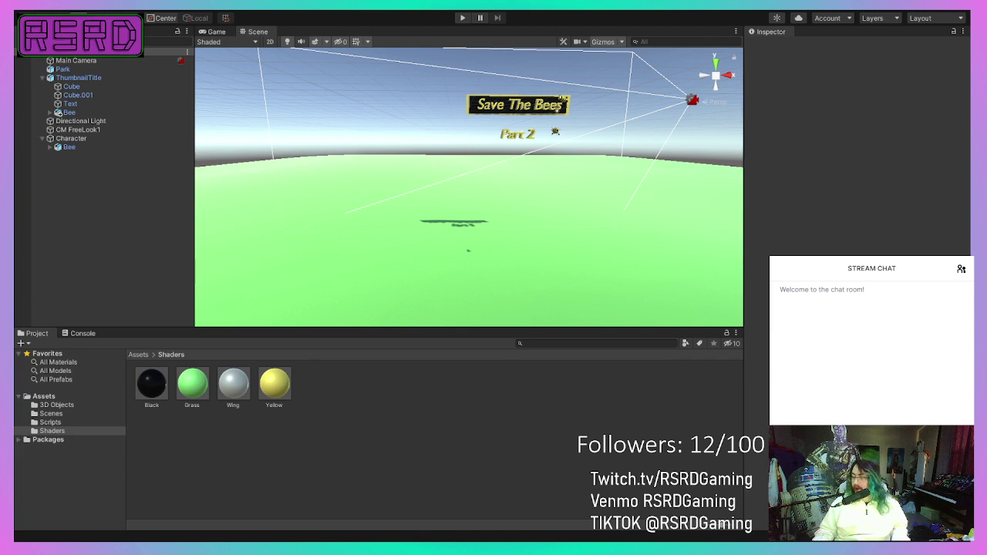
Step: Switch to Blender and add a new cube mesh to the terrain scene
{"action": "key", "text": "alt+Tab"}
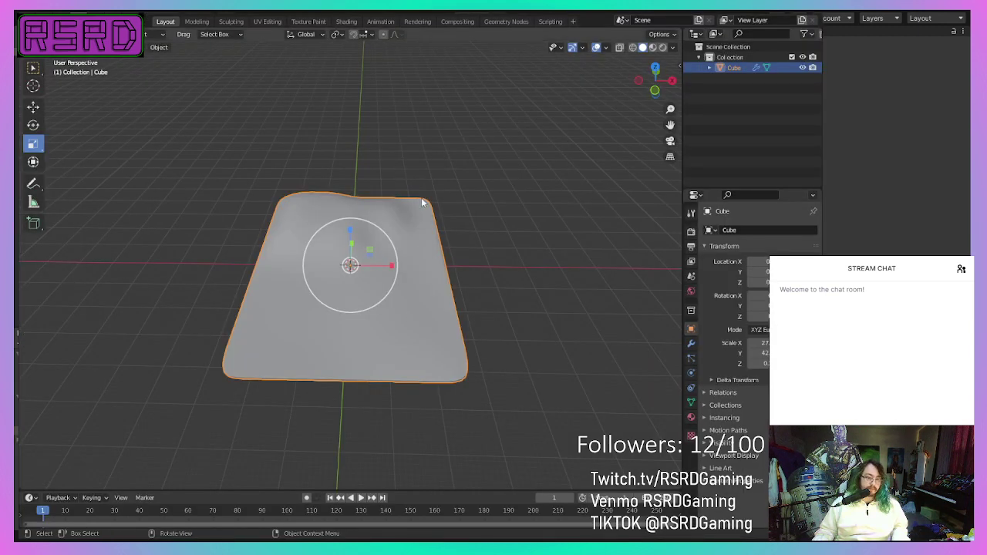
{"action": "scroll", "coordinate": [662, 267], "scroll_direction": "up", "scroll_amount": 5}
{"action": "key", "text": "alt+a"}
{"action": "middle_click_drag", "start_coordinate": [135, 269], "coordinate": [226, 225]}
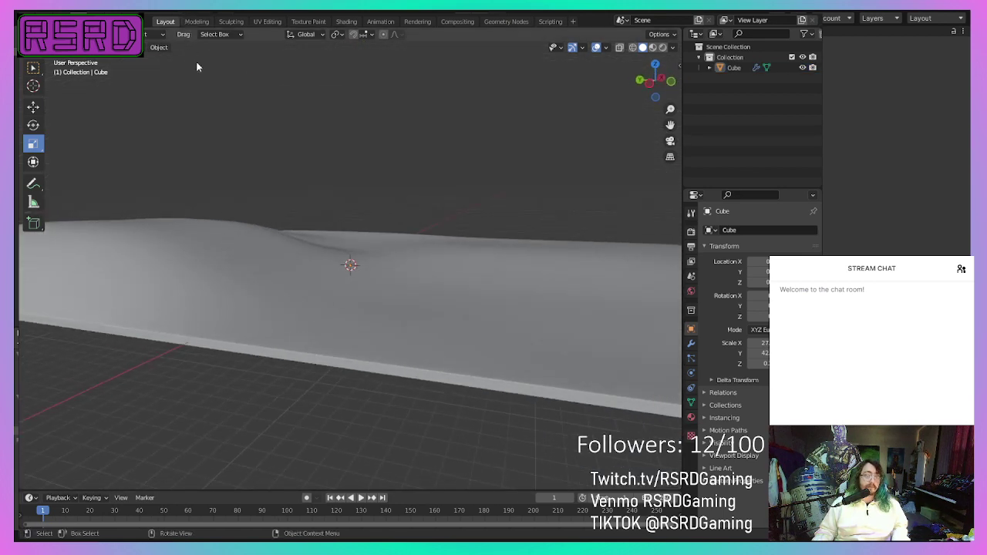
{"action": "left_click", "coordinate": [365, 263]}
{"action": "middle_click_drag", "start_coordinate": [496, 293], "coordinate": [432, 302]}
{"action": "left_click", "coordinate": [74, 341]}
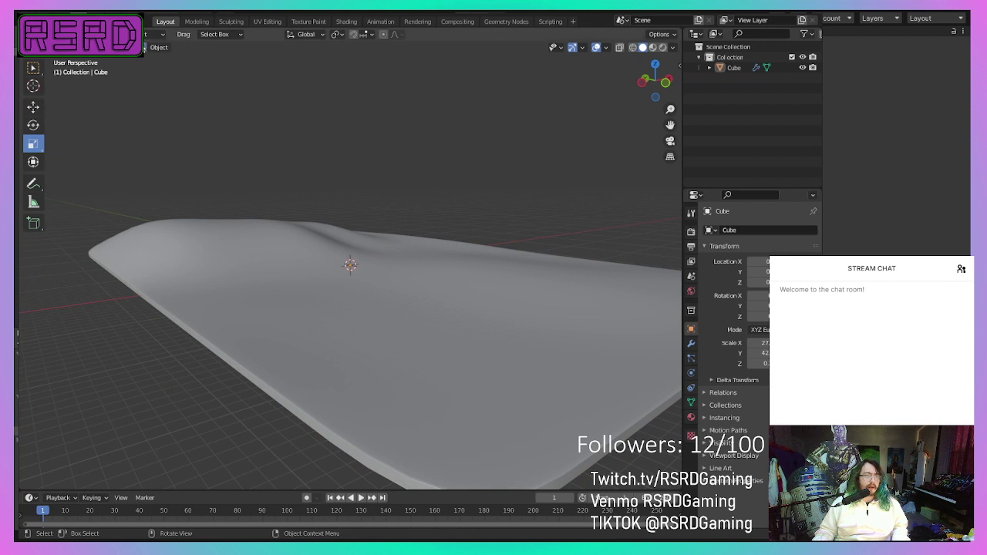
{"action": "left_click", "coordinate": [158, 47]}
{"action": "mouse_move", "coordinate": [154, 60]}
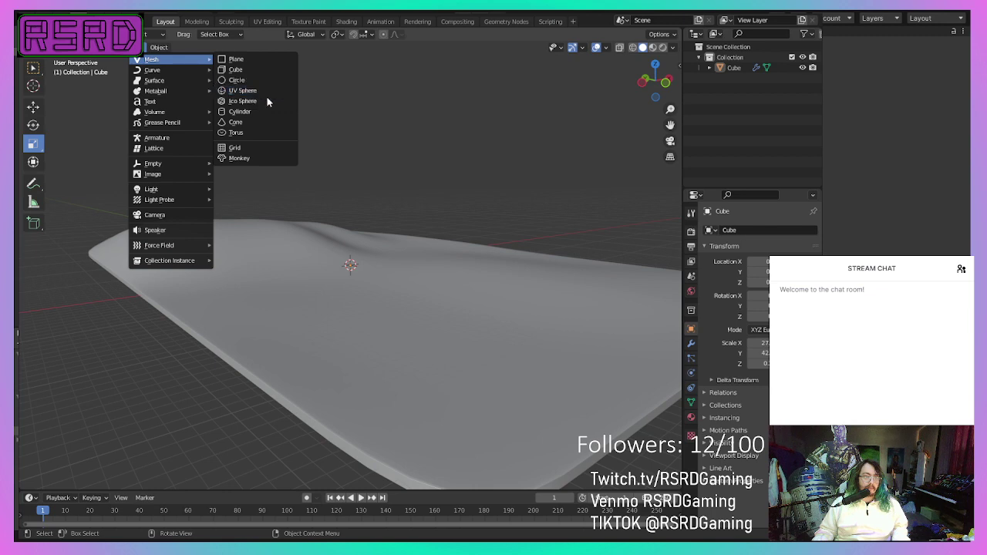
{"action": "left_click", "coordinate": [263, 70]}
{"action": "middle_click_drag", "start_coordinate": [263, 68], "coordinate": [119, 195]}
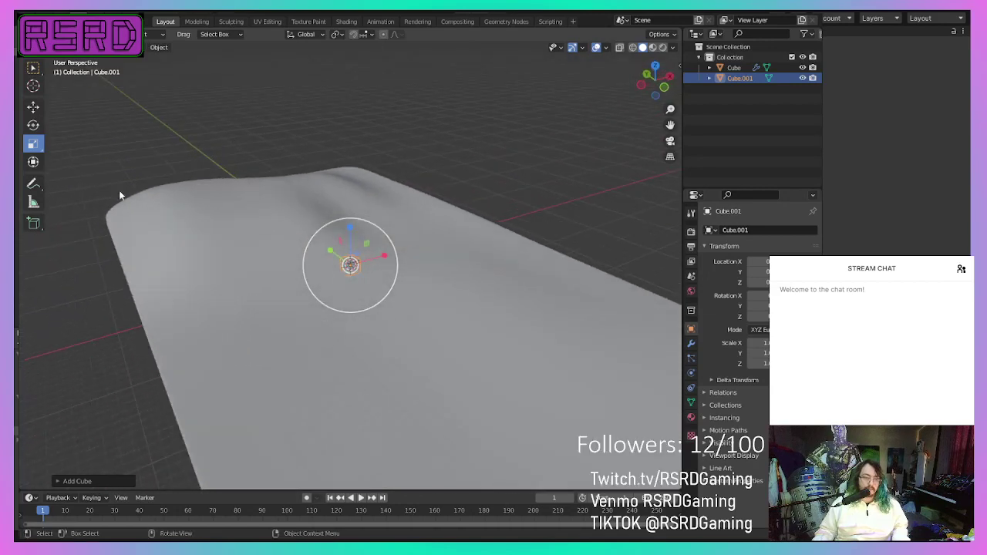
Step: Move the new cube to just above the terrain near its long edge, at about X -17, Y -6.2, Z 2.1
{"action": "left_click", "coordinate": [33, 106]}
{"action": "left_click_drag", "start_coordinate": [384, 258], "coordinate": [251, 329]}
{"action": "middle_click_drag", "start_coordinate": [251, 328], "coordinate": [317, 319]}
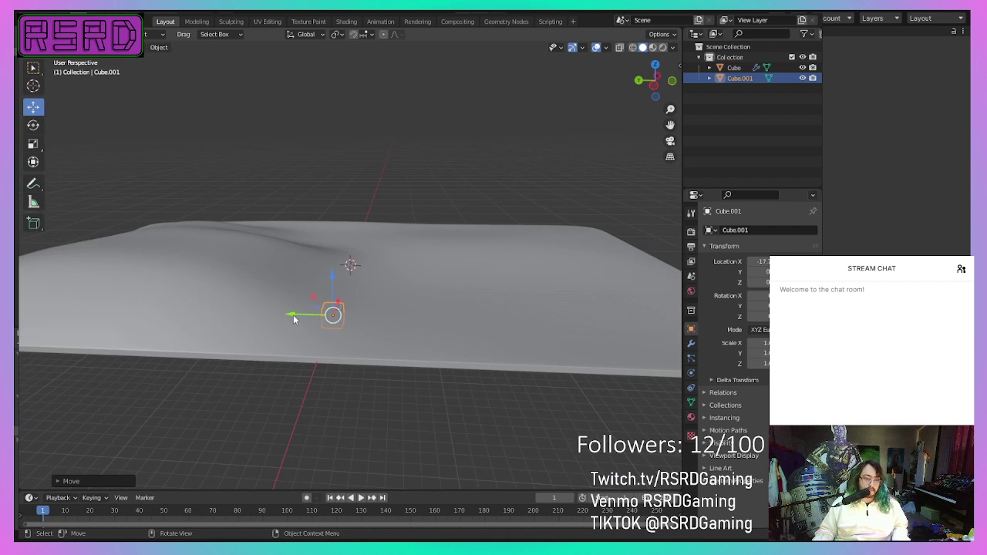
{"action": "left_click_drag", "start_coordinate": [294, 319], "coordinate": [354, 318]}
{"action": "mouse_move", "coordinate": [395, 284]}
{"action": "left_mouse_down"}
{"action": "mouse_move", "coordinate": [400, 257]}
{"action": "mouse_move", "coordinate": [401, 267]}
{"action": "left_mouse_up"}
{"action": "scroll", "coordinate": [297, 283], "scroll_direction": "down", "scroll_amount": 4}
{"action": "left_click", "coordinate": [326, 370]}
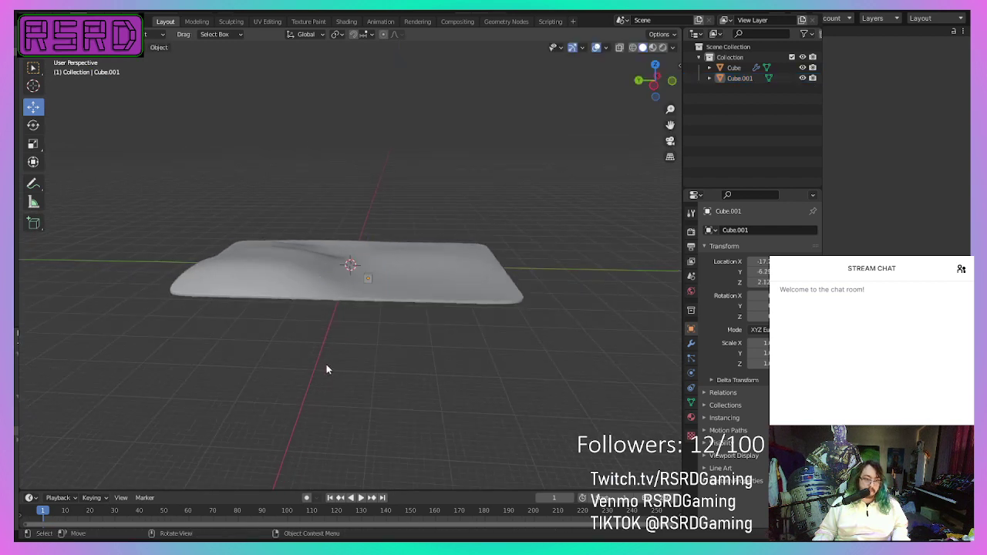
Step: Open the terrain Cube for mesh editing in the Modeling workspace and view its surface close to the small cube
{"action": "left_click", "coordinate": [474, 270]}
{"action": "left_click", "coordinate": [207, 21]}
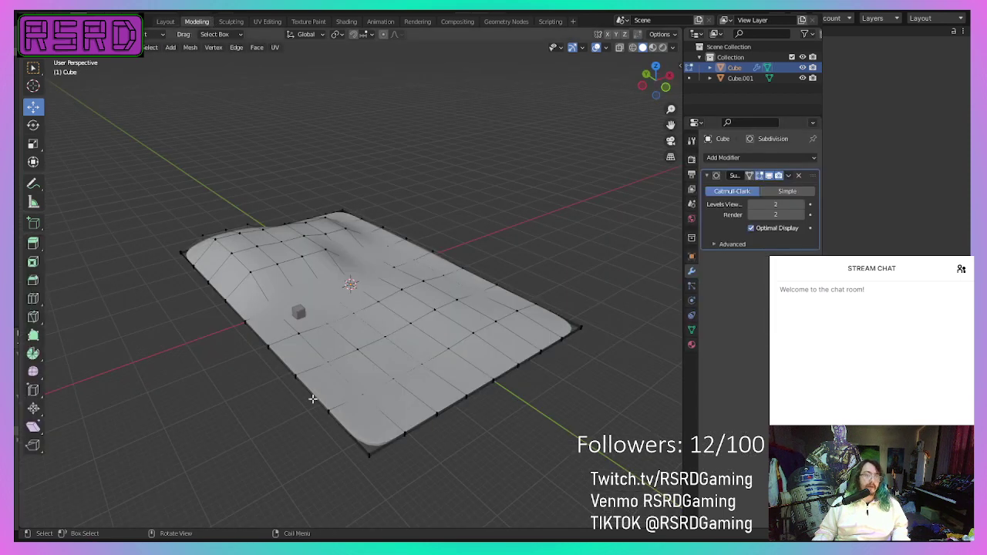
{"action": "middle_click_drag", "start_coordinate": [513, 452], "coordinate": [214, 373]}
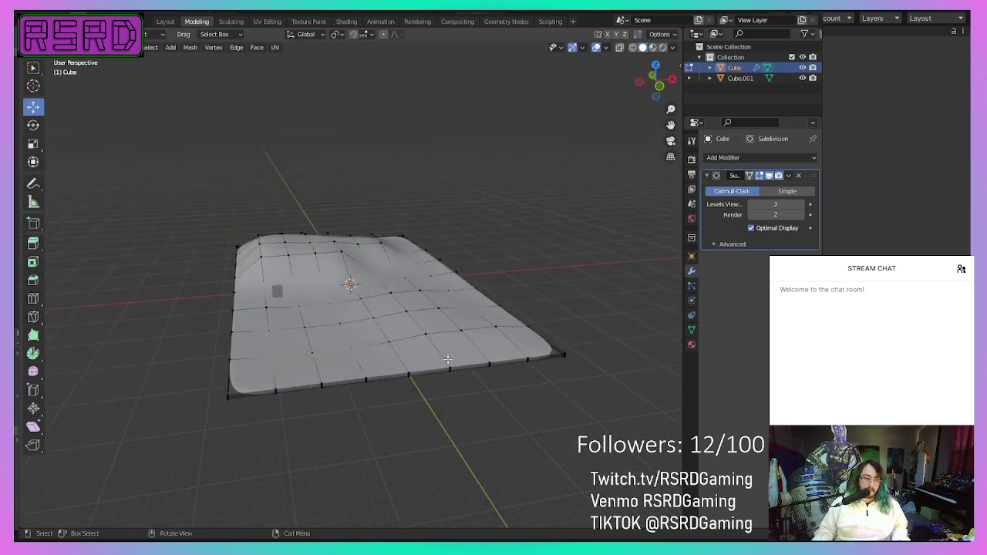
{"action": "scroll", "coordinate": [448, 359], "scroll_direction": "up", "scroll_amount": 3}
{"action": "middle_click_drag", "start_coordinate": [147, 271], "coordinate": [159, 252]}
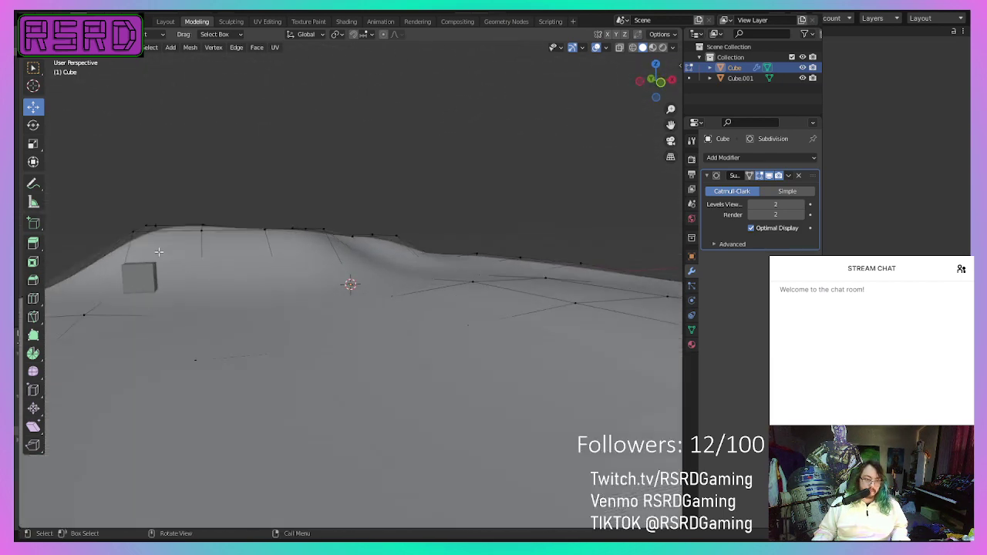
Step: Return to the Layout workspace, select the small cube and shift it along the terrain and down, to about X -17, Y -14
{"action": "left_click", "coordinate": [165, 21]}
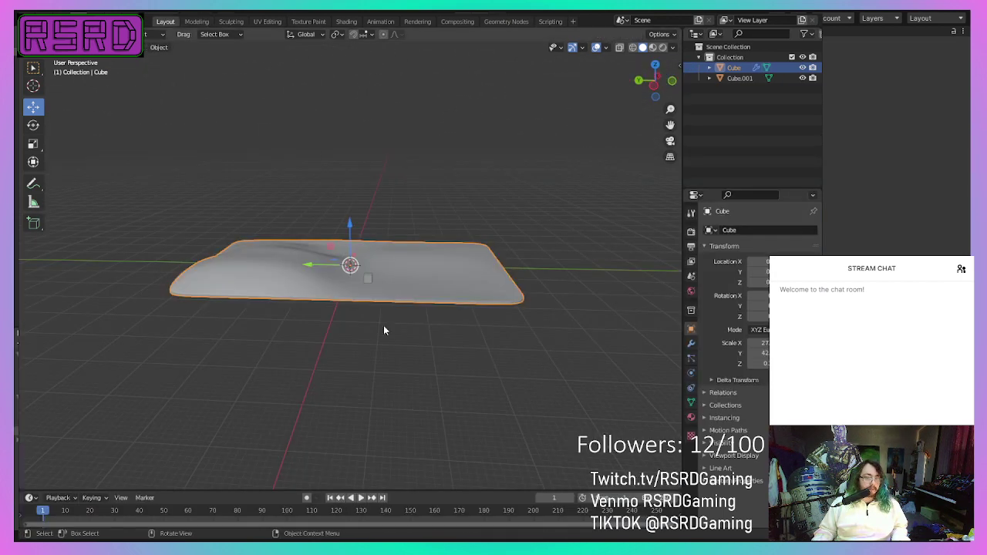
{"action": "scroll", "coordinate": [383, 326], "scroll_direction": "up", "scroll_amount": 5}
{"action": "middle_click_drag", "start_coordinate": [372, 355], "coordinate": [348, 331]}
{"action": "scroll", "coordinate": [348, 331], "scroll_direction": "down", "scroll_amount": 3}
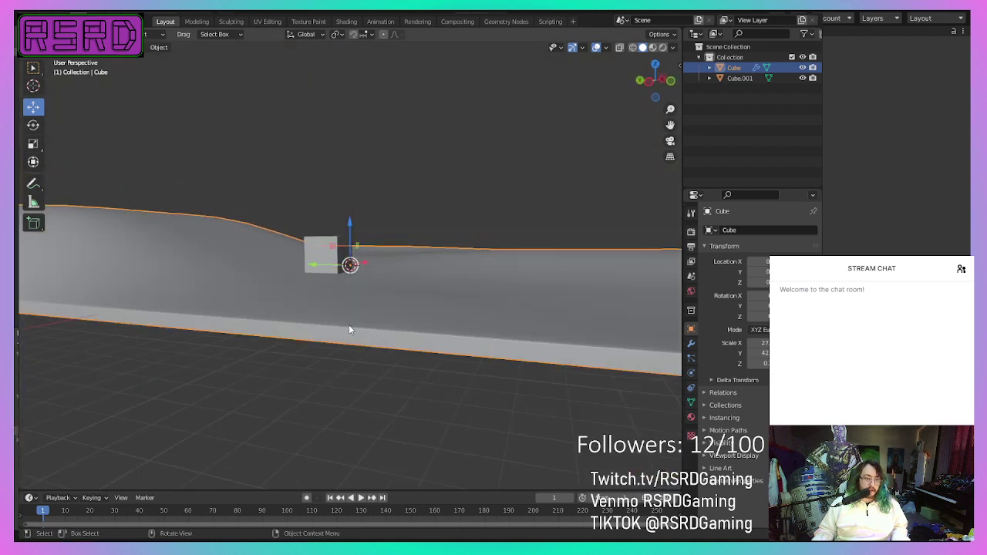
{"action": "left_click", "coordinate": [330, 263]}
{"action": "left_click_drag", "start_coordinate": [291, 253], "coordinate": [432, 281]}
{"action": "left_click_drag", "start_coordinate": [471, 223], "coordinate": [456, 265]}
{"action": "middle_click_drag", "start_coordinate": [456, 264], "coordinate": [295, 345]}
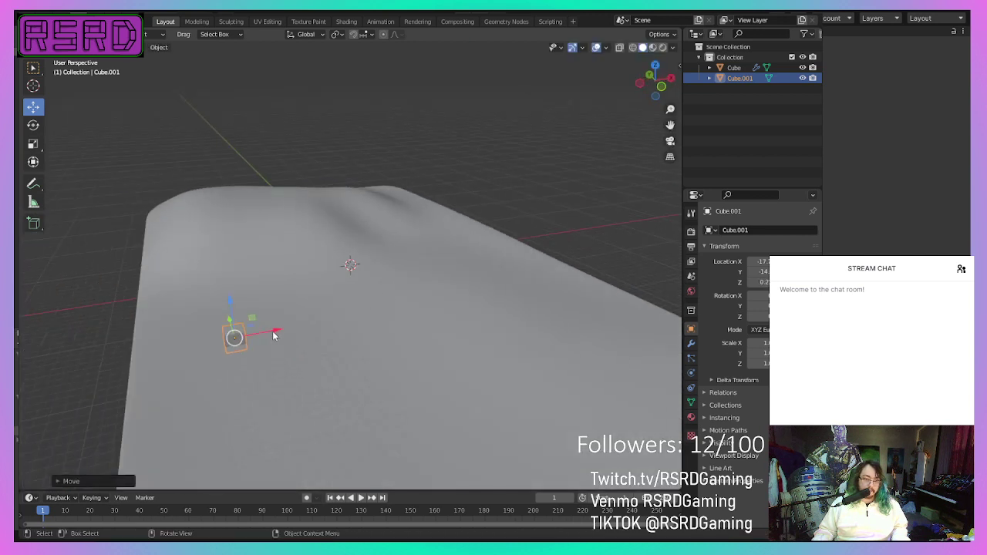
Step: Move the small cube further along the terrain to about X -15, Y -25 and lower it into the surface
{"action": "left_click_drag", "start_coordinate": [274, 335], "coordinate": [318, 375]}
{"action": "middle_click_drag", "start_coordinate": [321, 375], "coordinate": [341, 356]}
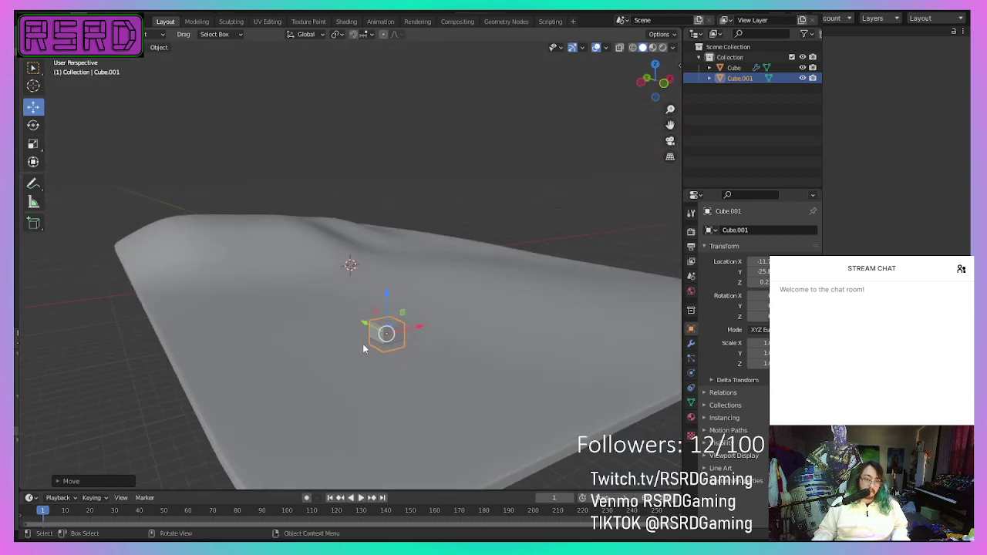
{"action": "left_click_drag", "start_coordinate": [423, 330], "coordinate": [384, 342]}
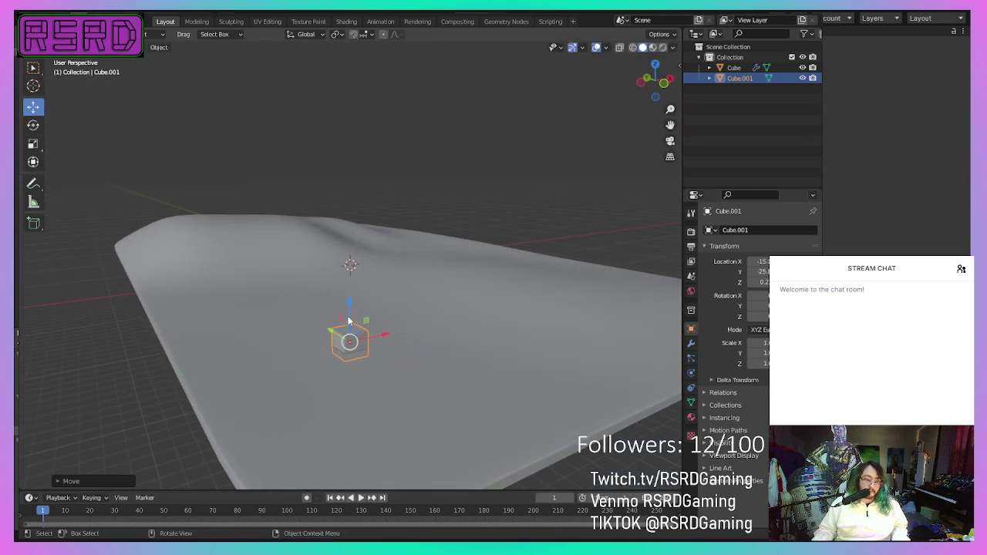
{"action": "left_click_drag", "start_coordinate": [350, 311], "coordinate": [350, 317]}
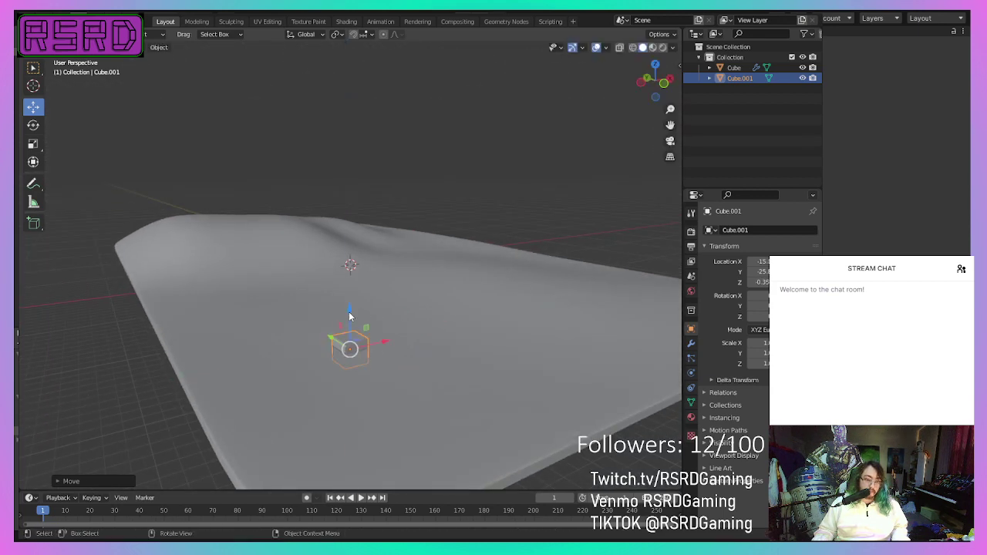
Step: Scale the small cube into a wide flat slab, about 8 in X and 10 in Y, keeping its height
{"action": "left_click", "coordinate": [33, 143]}
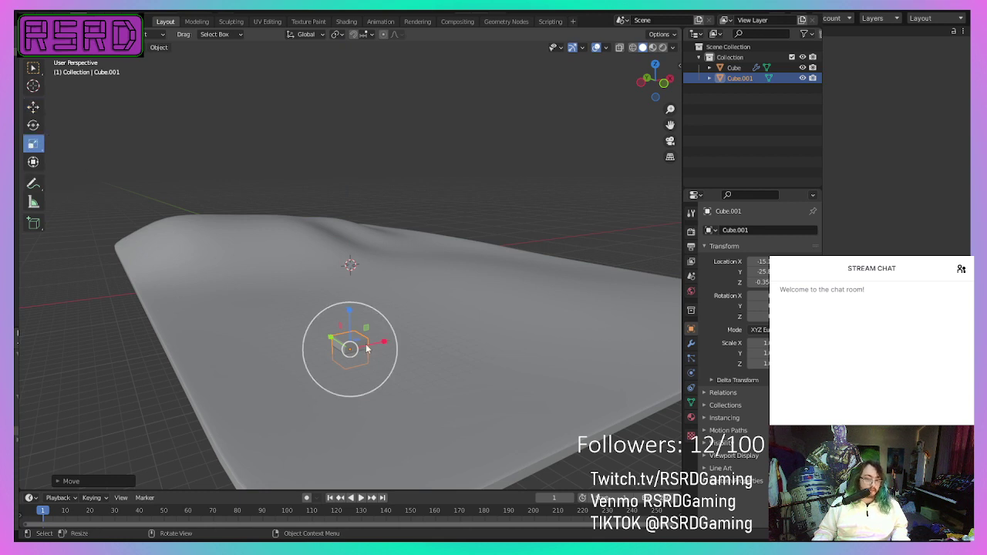
{"action": "left_click_drag", "start_coordinate": [357, 344], "coordinate": [444, 283]}
{"action": "middle_click_drag", "start_coordinate": [443, 283], "coordinate": [402, 306]}
{"action": "scroll", "coordinate": [403, 307], "scroll_direction": "up", "scroll_amount": 1}
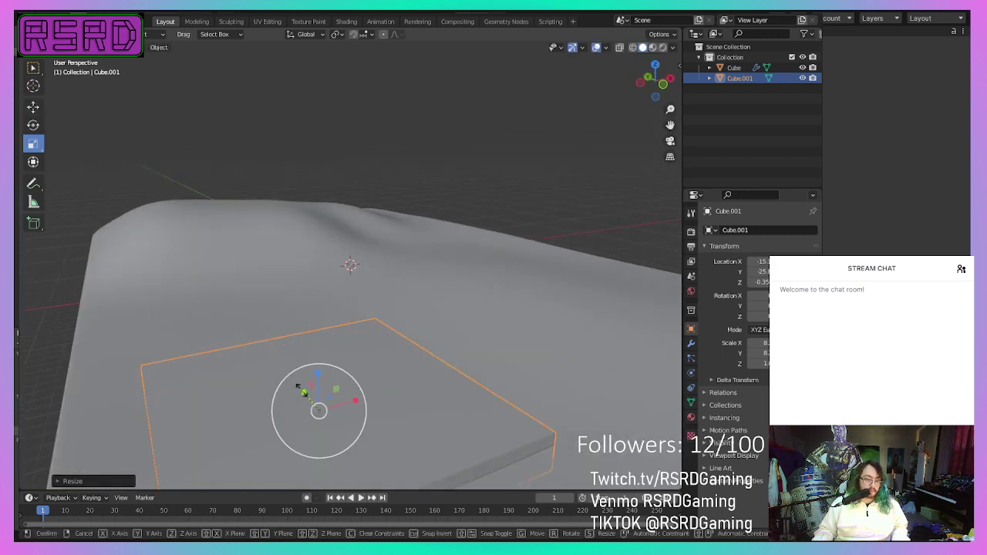
{"action": "mouse_move", "coordinate": [306, 393]}
{"action": "left_mouse_down"}
{"action": "mouse_move", "coordinate": [293, 379]}
{"action": "mouse_move", "coordinate": [300, 390]}
{"action": "left_mouse_up"}
{"action": "mouse_move", "coordinate": [301, 390]}
{"action": "middle_mouse_down"}
{"action": "mouse_move", "coordinate": [374, 385]}
{"action": "mouse_move", "coordinate": [315, 404]}
{"action": "middle_mouse_up"}
Step: Move the slab to about X -13, Y -15 and sink it so its top lies nearly level with the terrain
{"action": "left_click", "coordinate": [33, 107]}
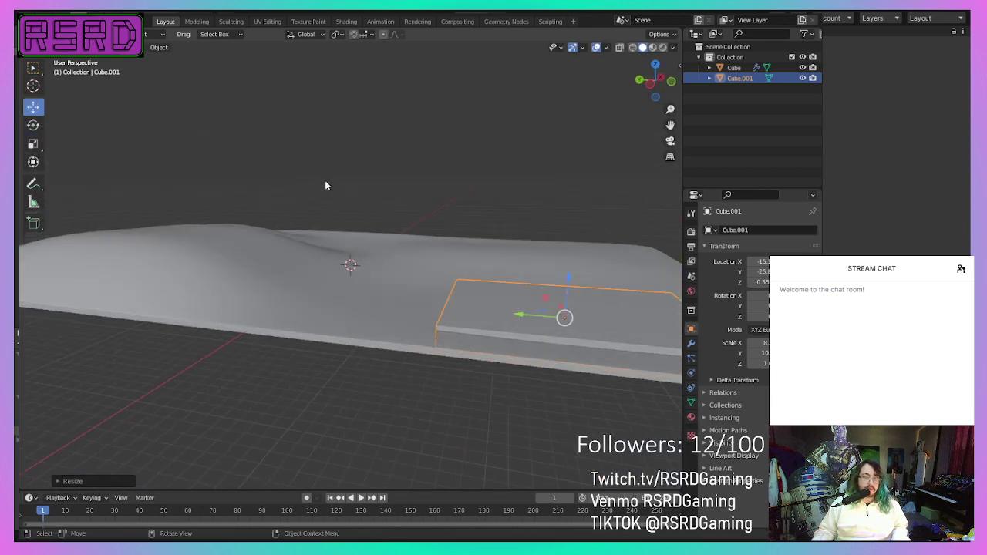
{"action": "left_click_drag", "start_coordinate": [517, 321], "coordinate": [375, 307]}
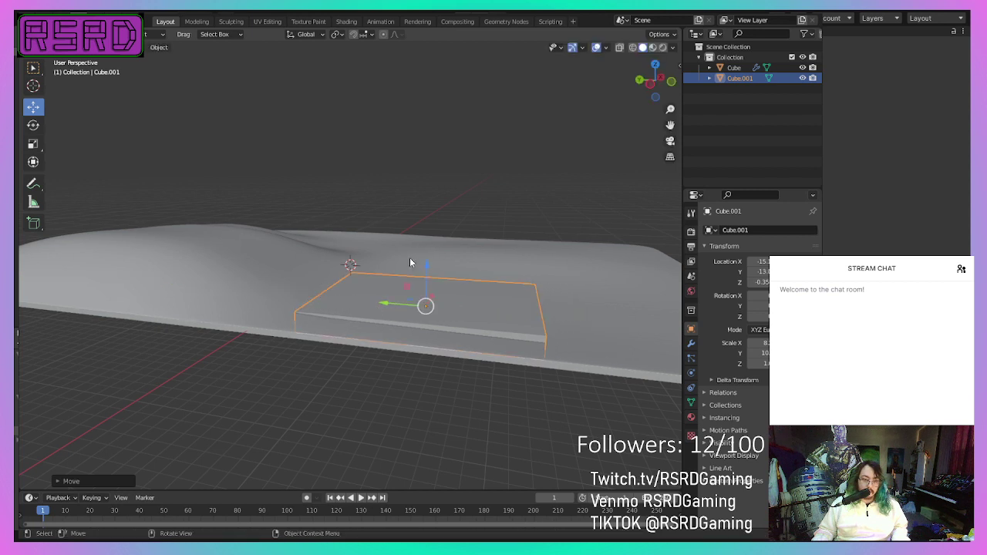
{"action": "left_click_drag", "start_coordinate": [430, 275], "coordinate": [429, 277]}
{"action": "middle_click_drag", "start_coordinate": [429, 281], "coordinate": [344, 311]}
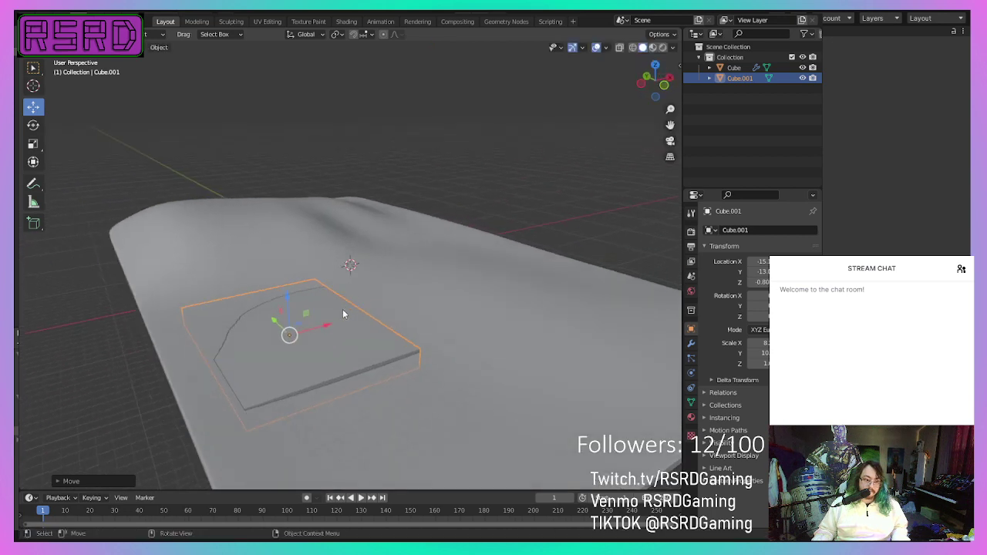
{"action": "left_click_drag", "start_coordinate": [322, 328], "coordinate": [304, 306]}
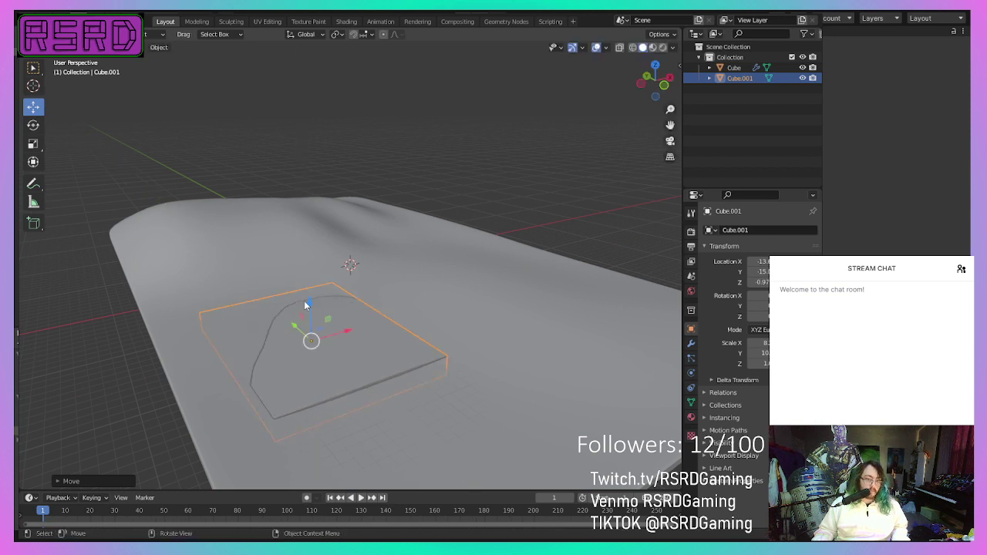
Step: Stretch the sunken slab to a scale of about 10 in X and 21 in Y
{"action": "left_click", "coordinate": [33, 144]}
{"action": "middle_click_drag", "start_coordinate": [387, 401], "coordinate": [436, 394]}
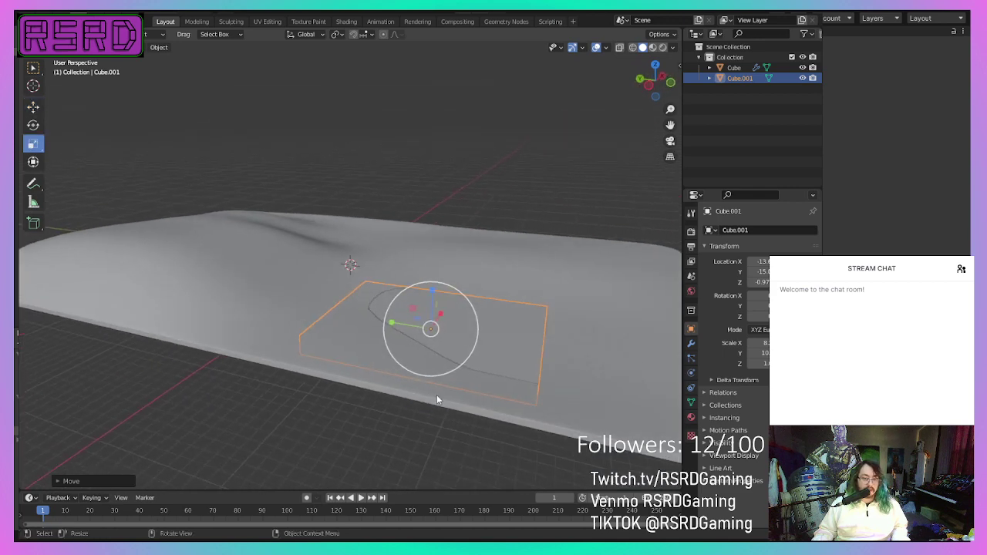
{"action": "left_click_drag", "start_coordinate": [392, 324], "coordinate": [337, 324]}
{"action": "middle_click_drag", "start_coordinate": [337, 324], "coordinate": [252, 347]}
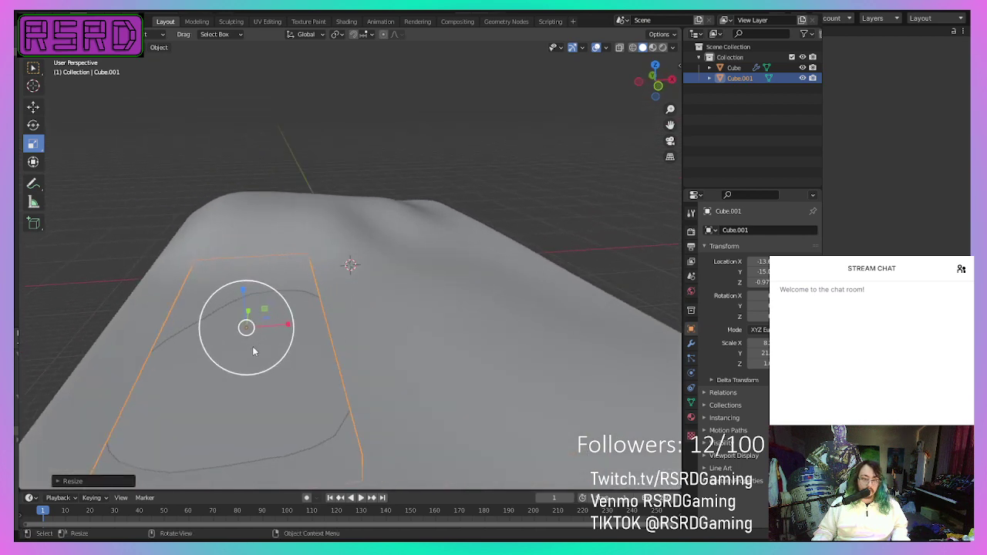
{"action": "left_click_drag", "start_coordinate": [287, 324], "coordinate": [322, 326]}
{"action": "middle_click_drag", "start_coordinate": [322, 327], "coordinate": [335, 313]}
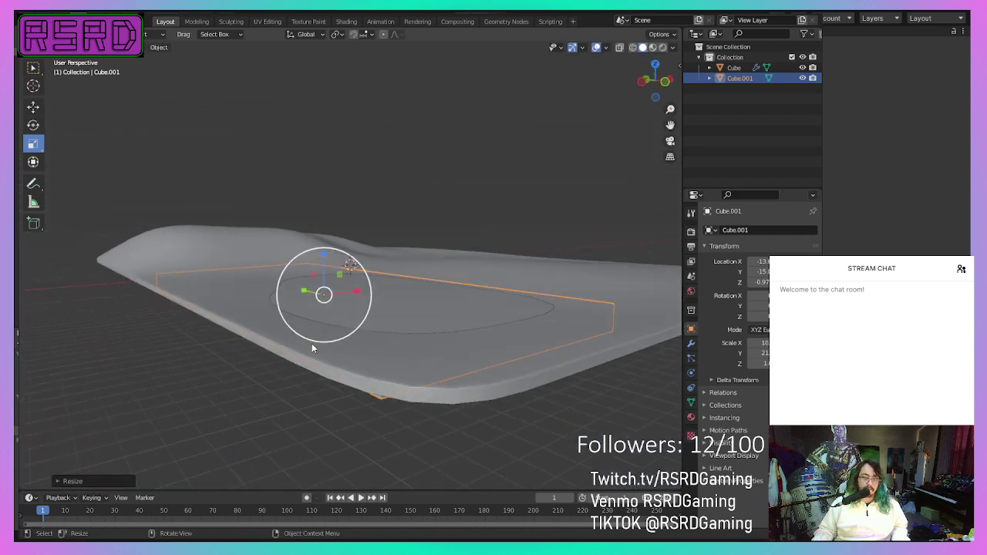
Step: Deselect the slab, check its outline on the terrain and save Park.blend
{"action": "left_click", "coordinate": [141, 391]}
{"action": "mouse_move", "coordinate": [141, 390]}
{"action": "middle_mouse_down"}
{"action": "mouse_move", "coordinate": [107, 372]}
{"action": "mouse_move", "coordinate": [77, 401]}
{"action": "mouse_move", "coordinate": [136, 380]}
{"action": "mouse_move", "coordinate": [128, 391]}
{"action": "middle_mouse_up"}
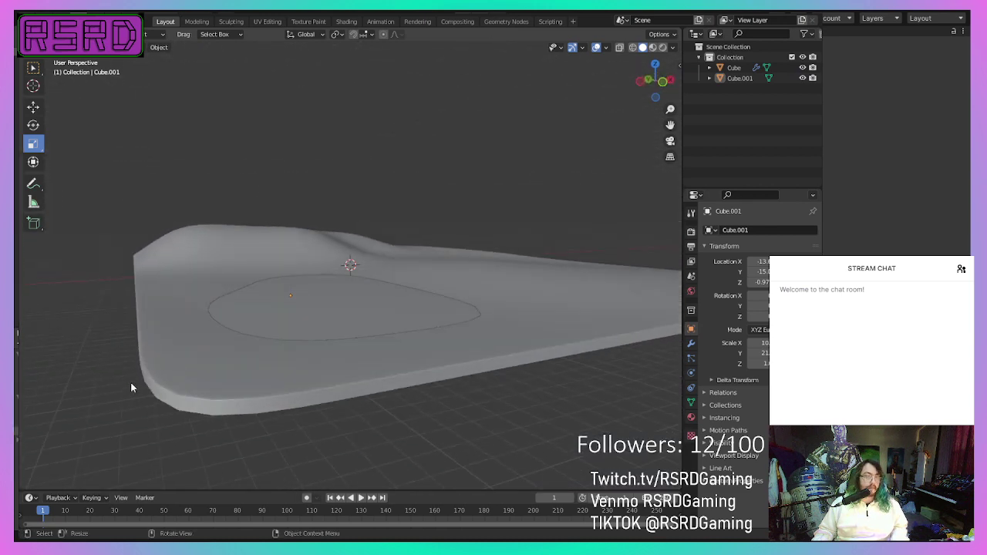
{"action": "scroll", "coordinate": [130, 382], "scroll_direction": "up", "scroll_amount": 2}
{"action": "key", "text": "ctrl+s"}
{"action": "scroll", "coordinate": [110, 321], "scroll_direction": "down", "scroll_amount": 3}
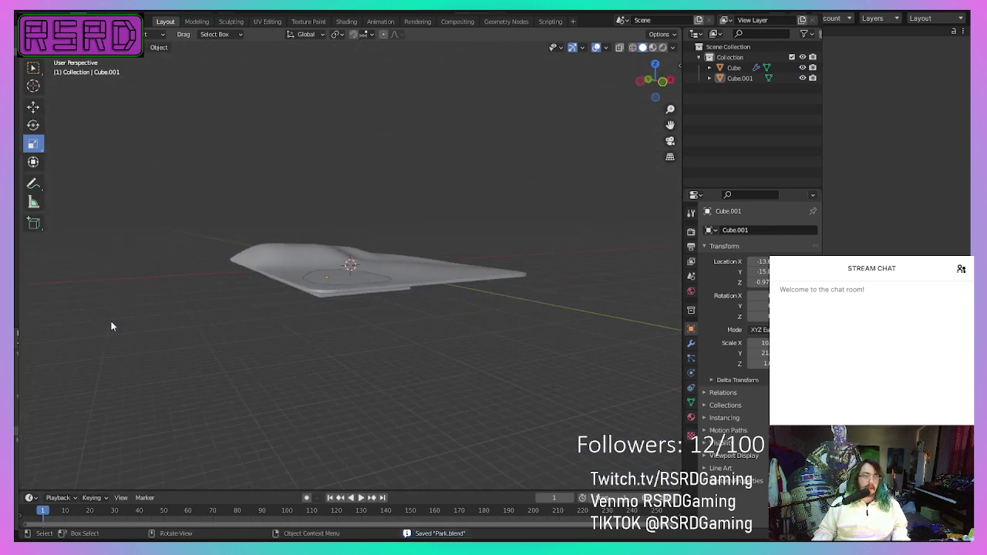
{"action": "middle_click_drag", "start_coordinate": [385, 369], "coordinate": [335, 363]}
{"action": "scroll", "coordinate": [424, 405], "scroll_direction": "up", "scroll_amount": 4}
{"action": "scroll", "coordinate": [335, 363], "scroll_direction": "down", "scroll_amount": 4}
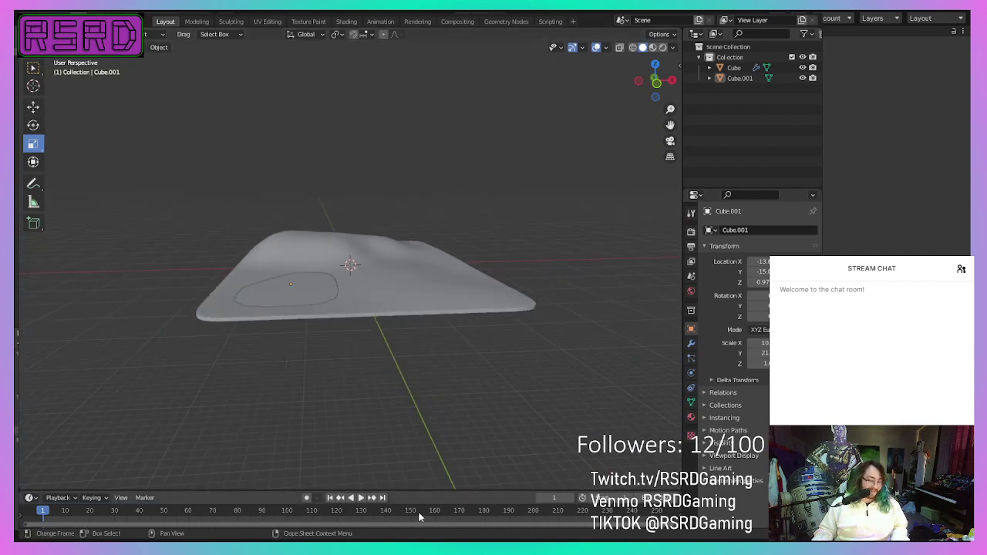
{"action": "key", "text": "ctrl+s"}
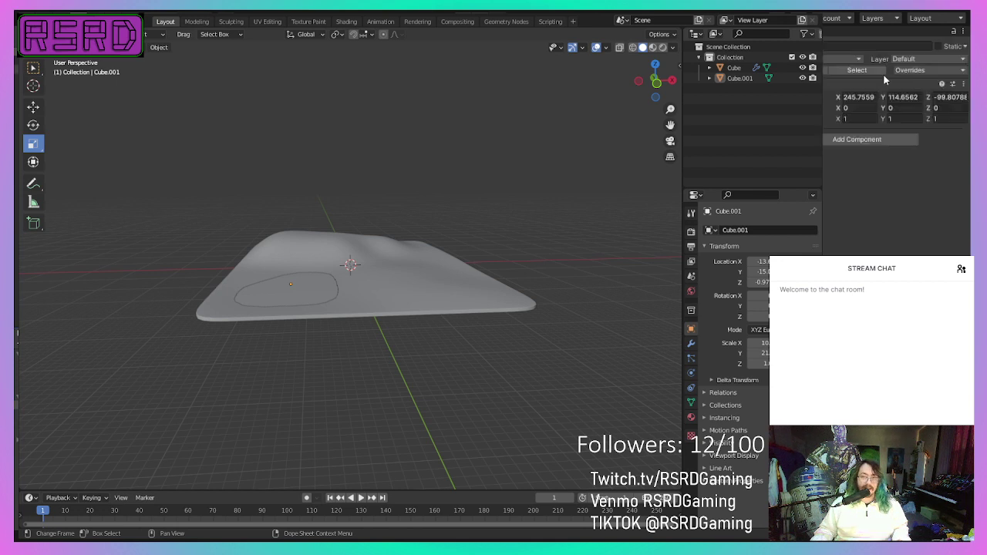
Step: Switch to Unity and set the imported park object's position to 0 on X, Y and Z
{"action": "left_click", "coordinate": [864, 97]}
{"action": "type", "text": "0"}
{"action": "key", "text": "Tab"}
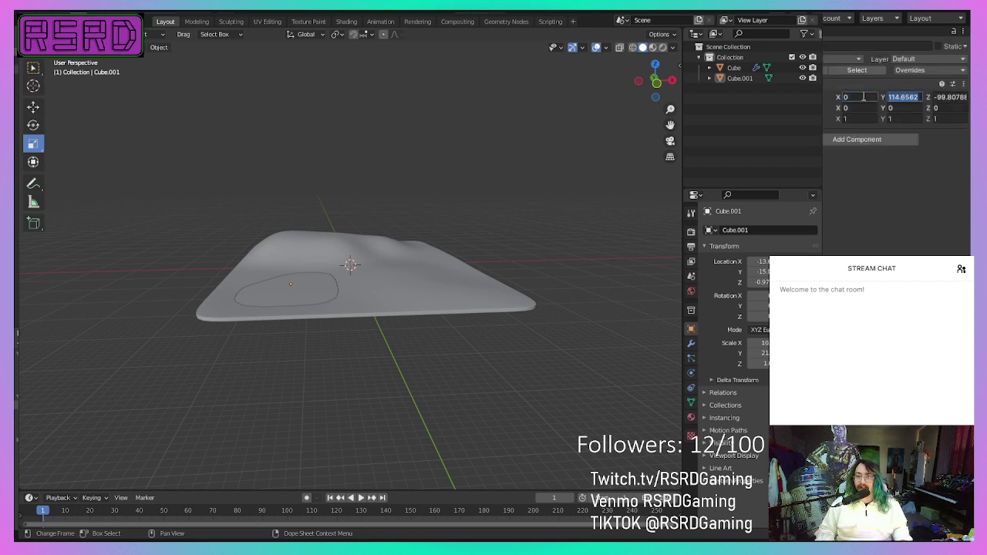
{"action": "type", "text": "0"}
{"action": "key", "text": "Tab"}
{"action": "type", "text": "0"}
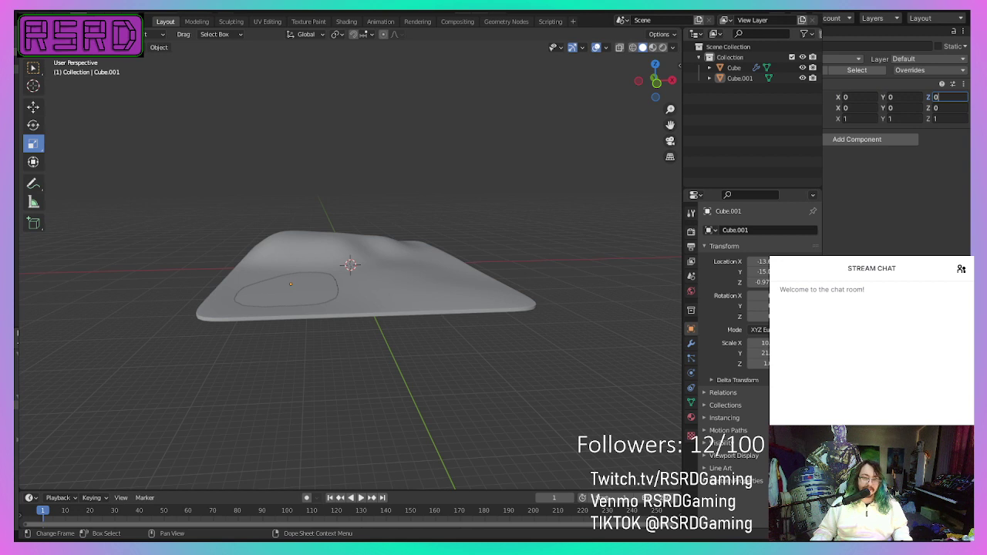
{"action": "key", "text": "Return"}
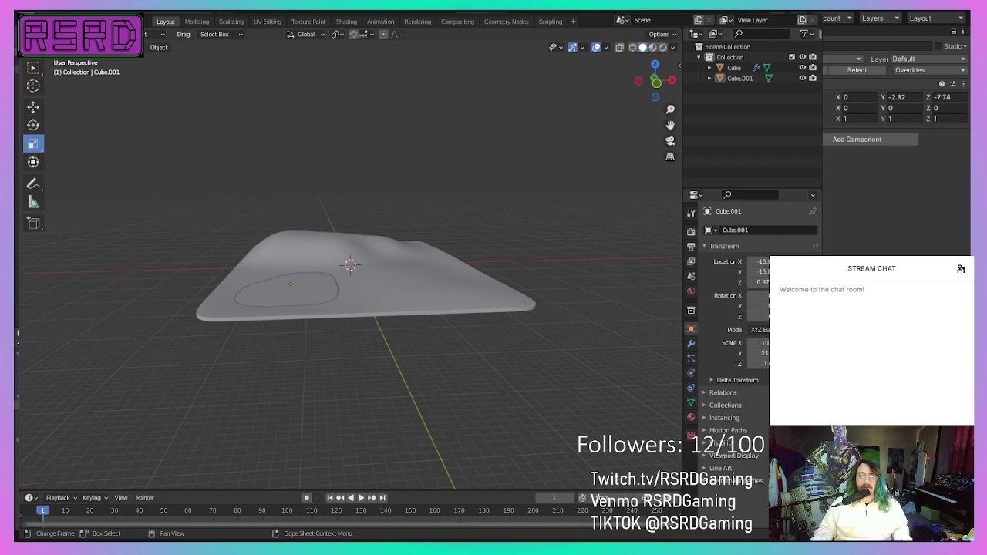
Step: Set the park object's scale to 3 on X, Y and Z
{"action": "left_click", "coordinate": [848, 119]}
{"action": "type", "text": "3"}
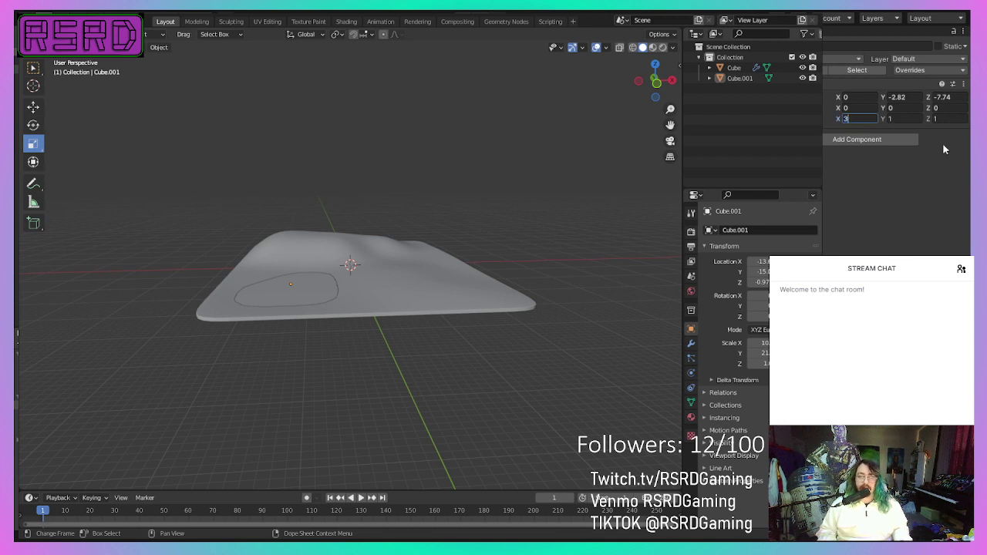
{"action": "key", "text": "Tab"}
{"action": "type", "text": "2"}
{"action": "key", "text": "BackSpace"}
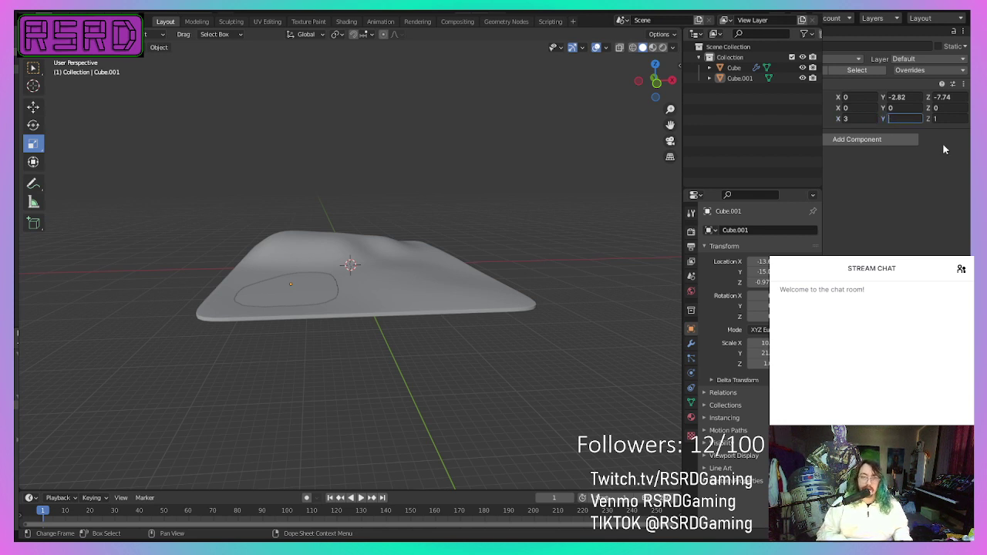
{"action": "type", "text": "3"}
{"action": "key", "text": "Tab"}
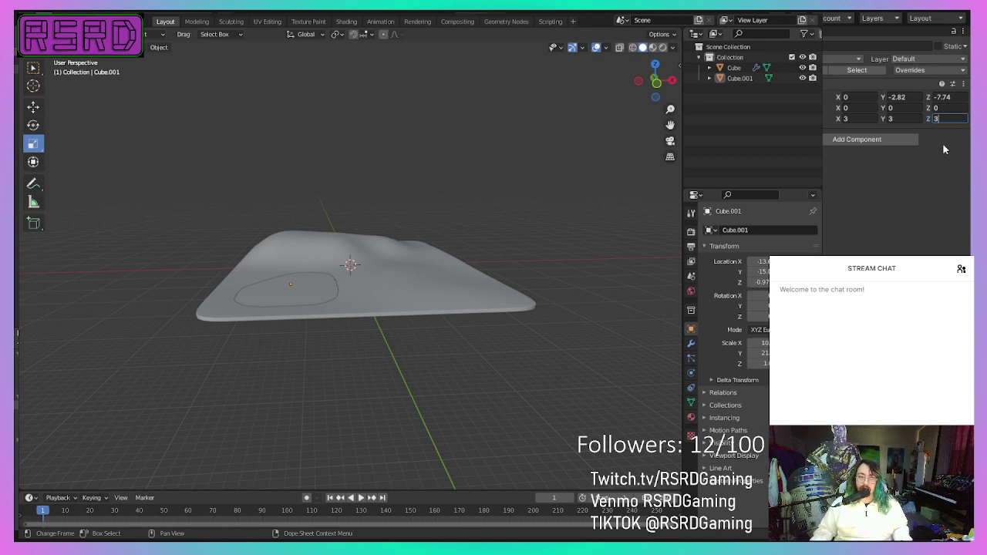
{"action": "key", "text": "Return"}
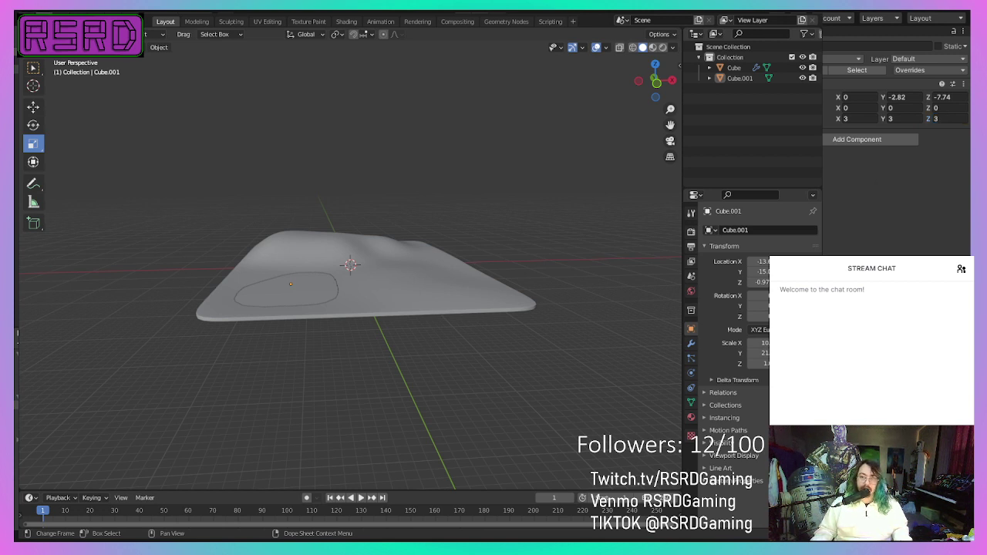
Step: Set the park object's scale to 4 on X, Y and Z
{"action": "left_click", "coordinate": [867, 120]}
{"action": "type", "text": "4"}
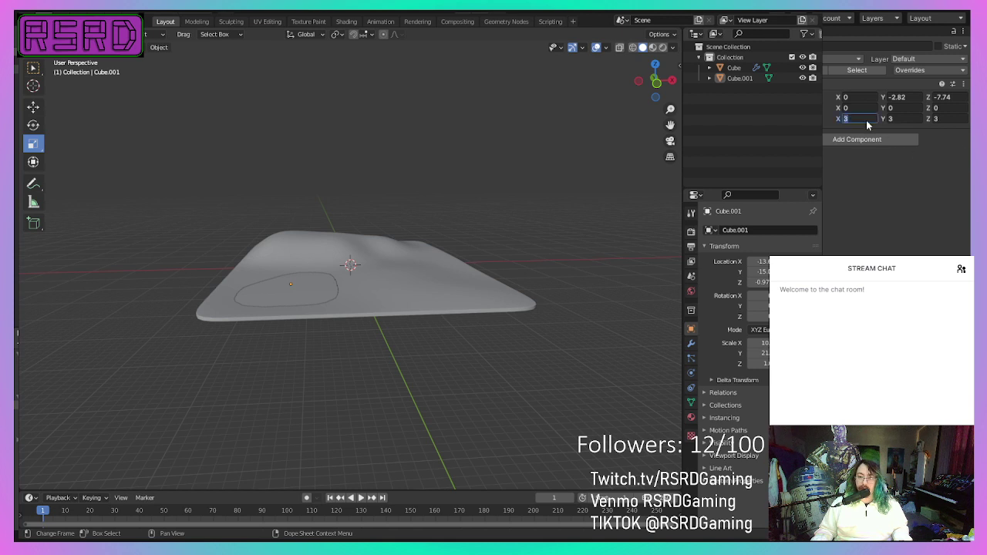
{"action": "key", "text": "Tab"}
{"action": "type", "text": "4"}
{"action": "key", "text": "Tab"}
{"action": "type", "text": "4"}
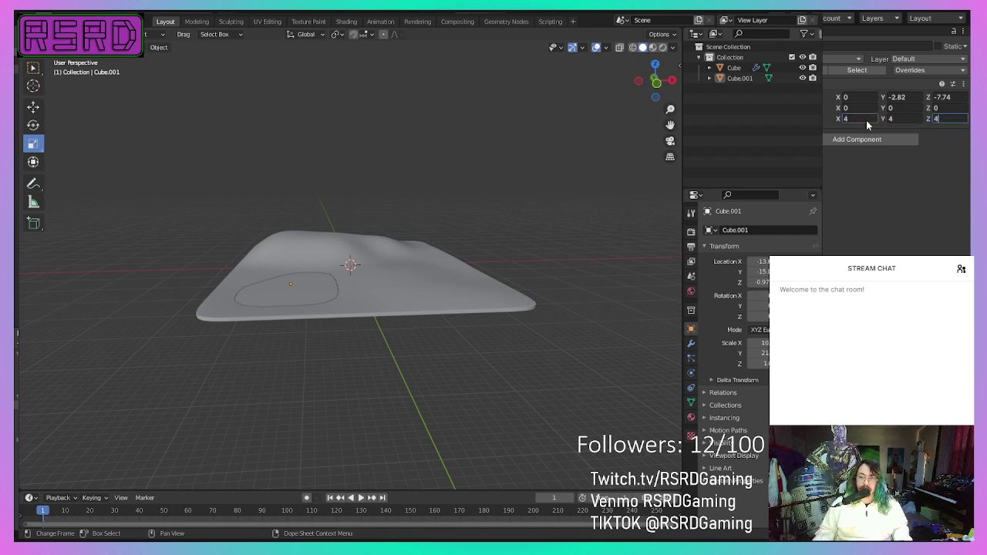
Step: Set the park object's scale to 5 on X, Y and Z
{"action": "left_click", "coordinate": [866, 120]}
{"action": "type", "text": "5"}
{"action": "key", "text": "Tab"}
{"action": "type", "text": "5"}
{"action": "key", "text": "Tab"}
{"action": "type", "text": "5"}
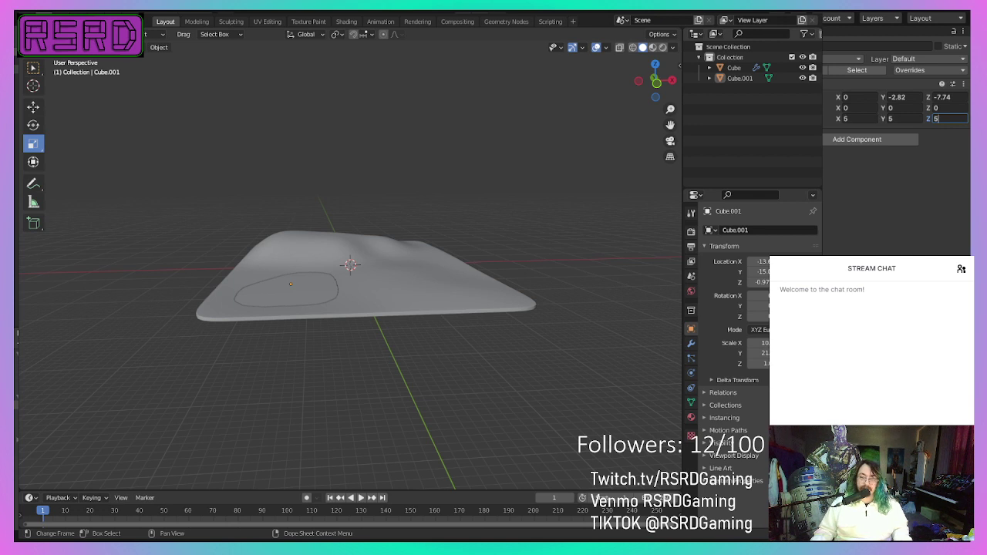
{"action": "key", "text": "Return"}
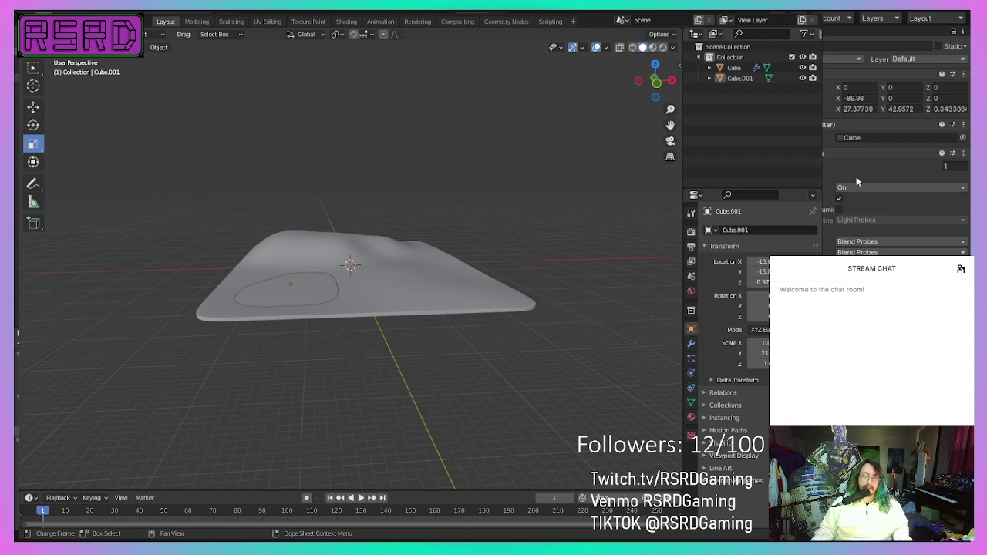
{"action": "key", "text": "Delete"}
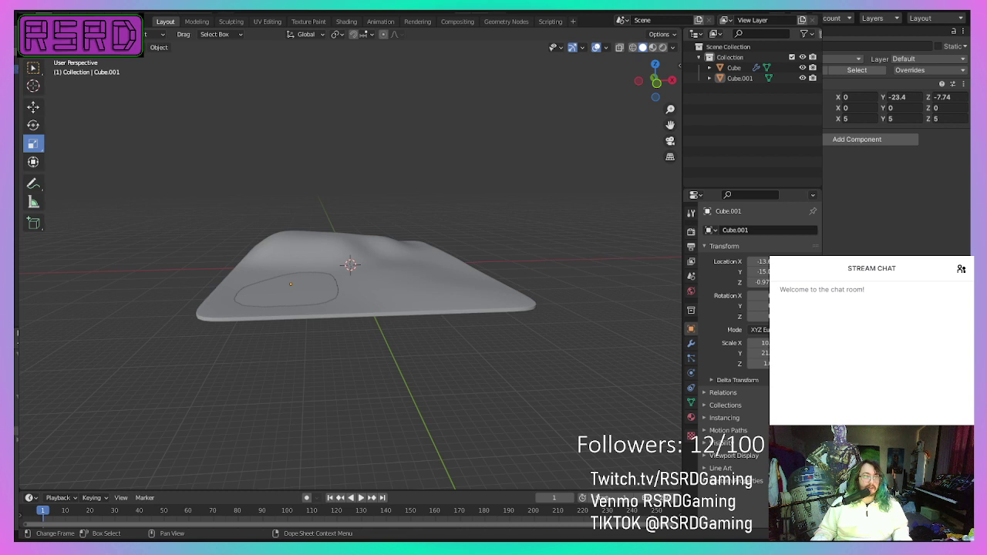
Step: Select the park's terrain Cube and create a new tag named Ground
{"action": "left_click", "coordinate": [16, 78]}
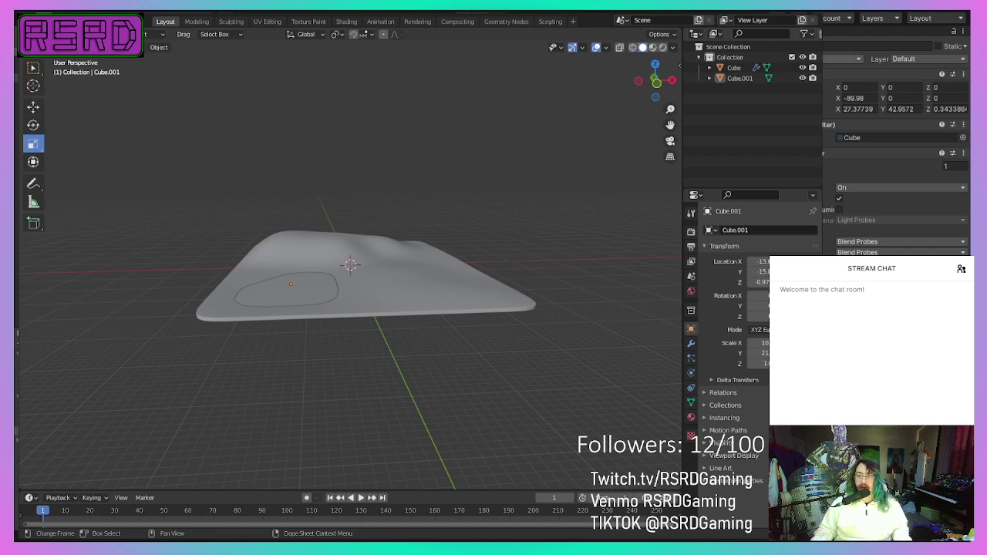
{"action": "left_click", "coordinate": [830, 162]}
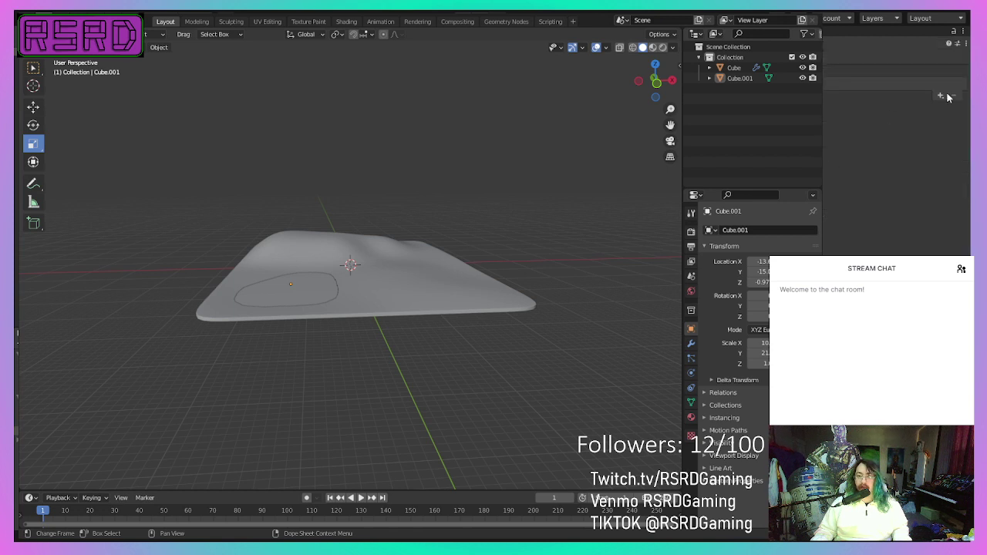
{"action": "type", "text": "Ground"}
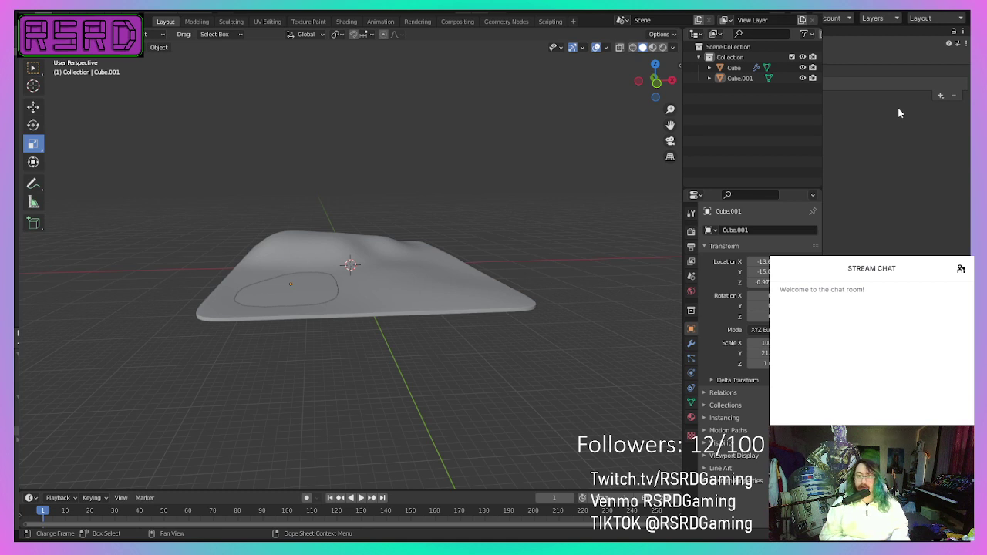
{"action": "key", "text": "Return"}
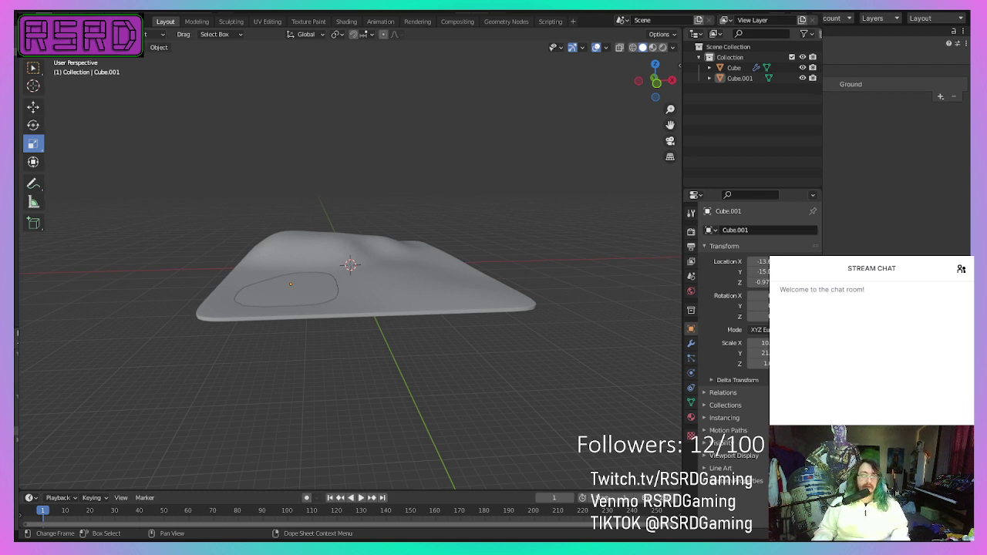
Step: Add a Character Controller component to the Character object in Unity and undo the extra collider component
{"action": "left_click", "coordinate": [46, 112]}
{"action": "left_click", "coordinate": [46, 78]}
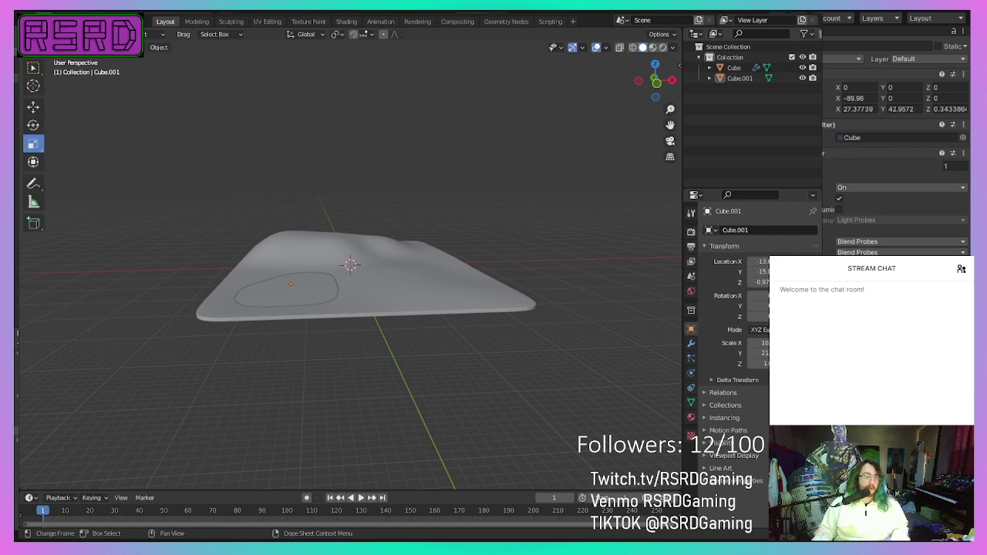
{"action": "left_click", "coordinate": [17, 156]}
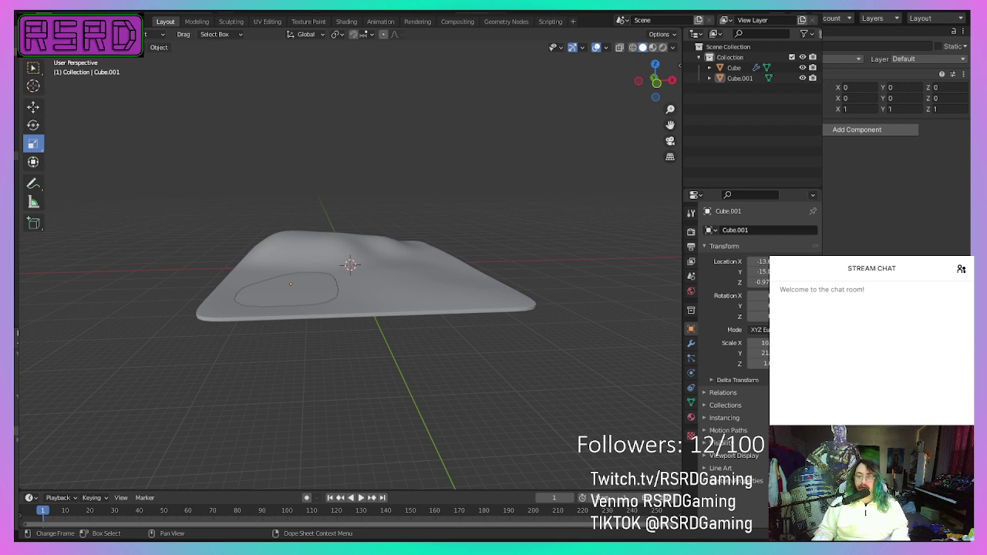
{"action": "left_click", "coordinate": [864, 197]}
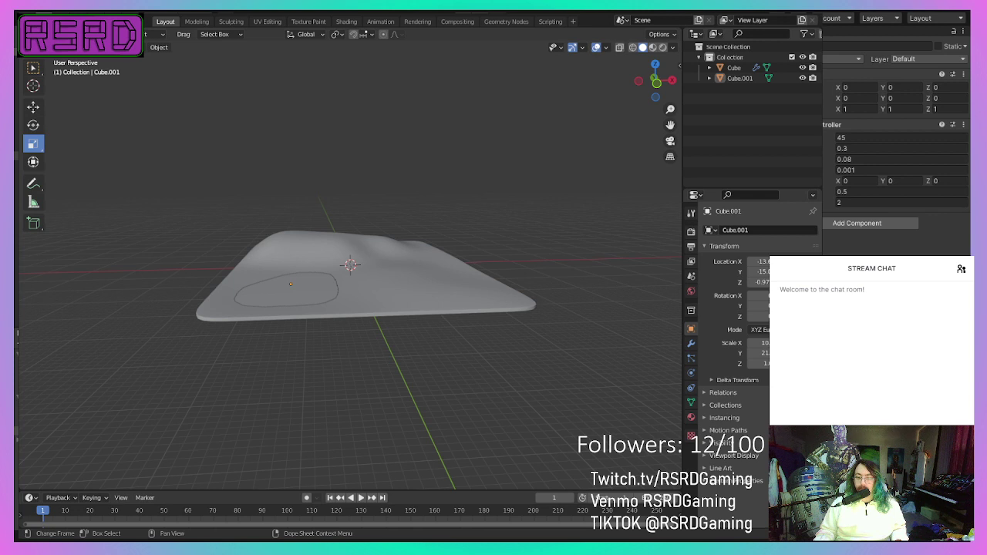
{"action": "key", "text": "Return"}
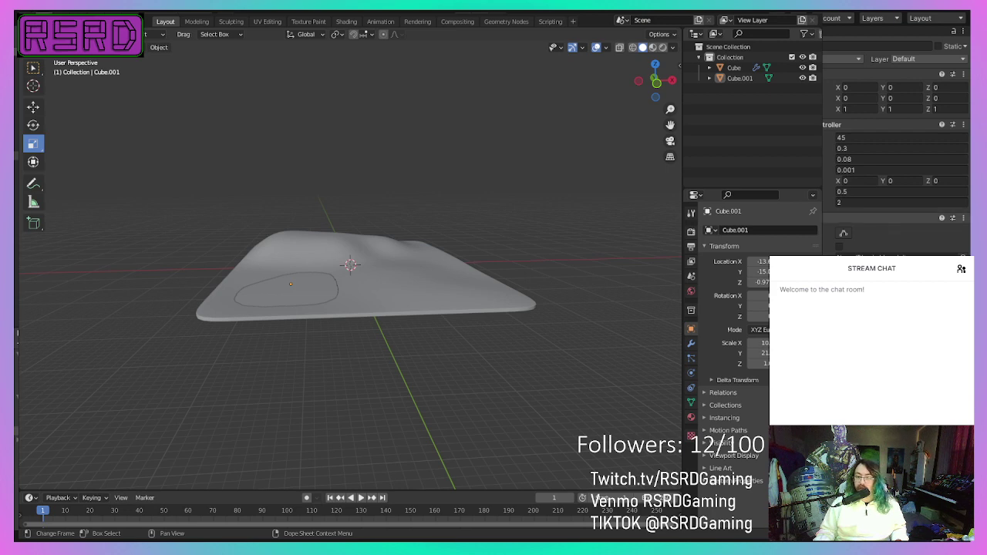
{"action": "key", "text": "ctrl+z"}
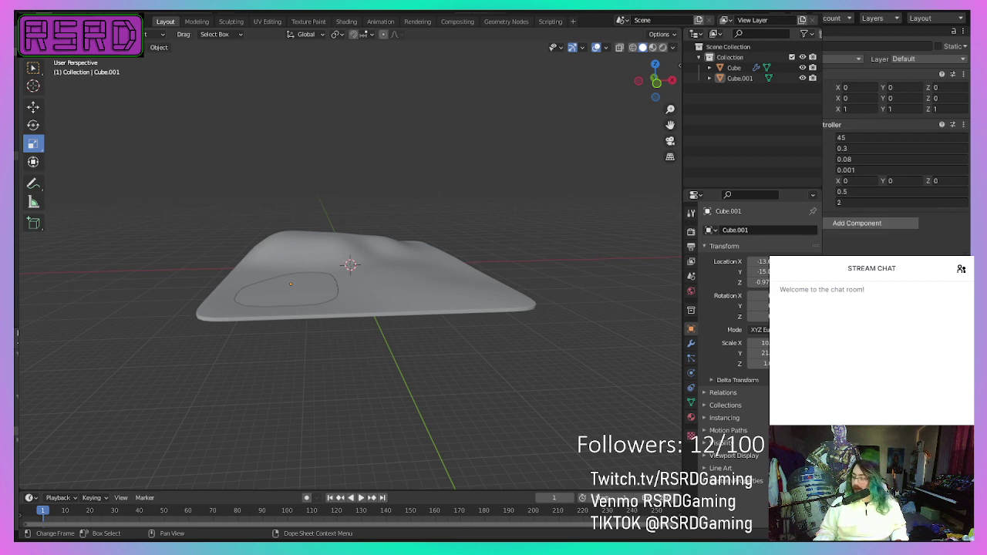
Step: Switch to Unity, frame the Character object in the scene, and run a short Play mode test of the bee
{"action": "key", "text": "alt+Tab"}
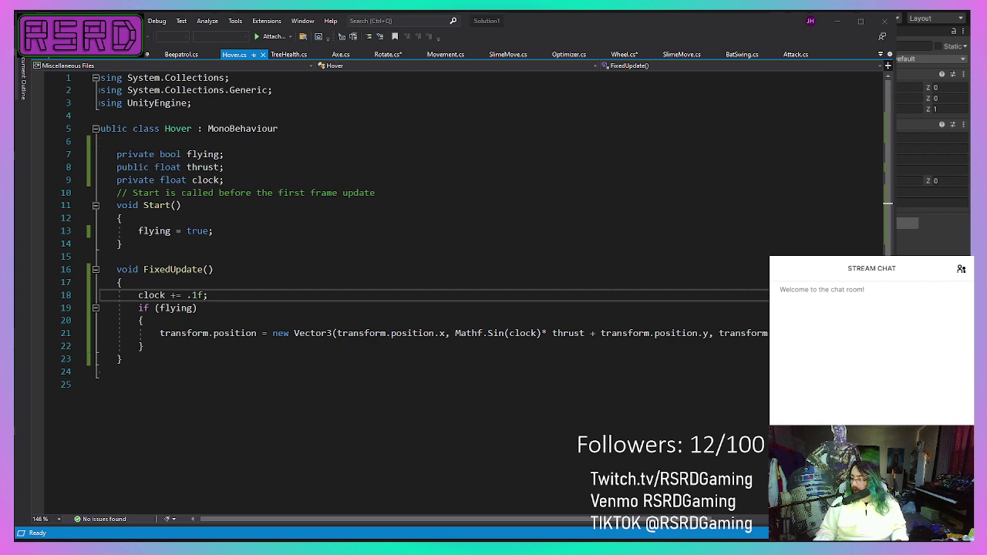
{"action": "key", "text": "alt+Tab"}
{"action": "key", "text": "alt+Tab"}
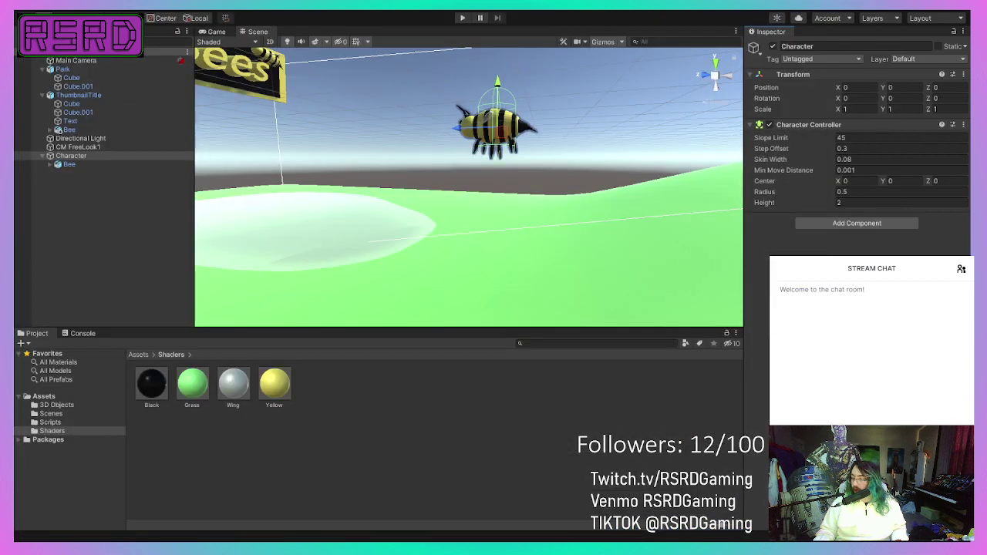
{"action": "key", "text": "f"}
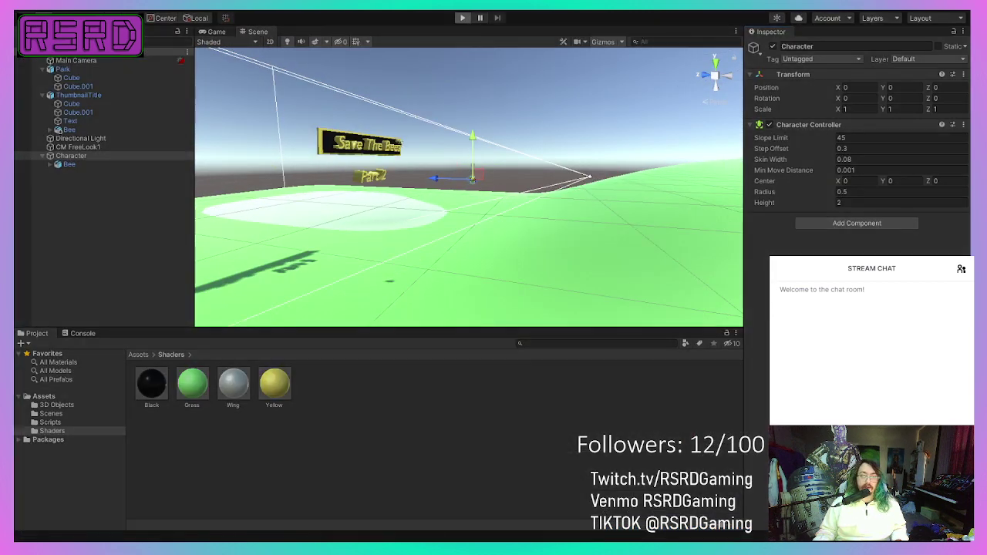
{"action": "left_click", "coordinate": [462, 17]}
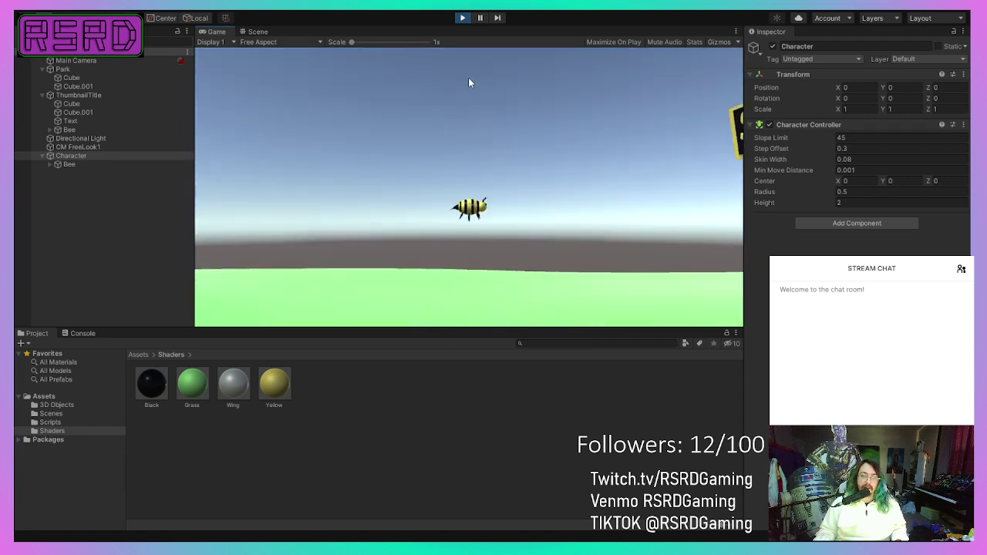
{"action": "left_click", "coordinate": [463, 18]}
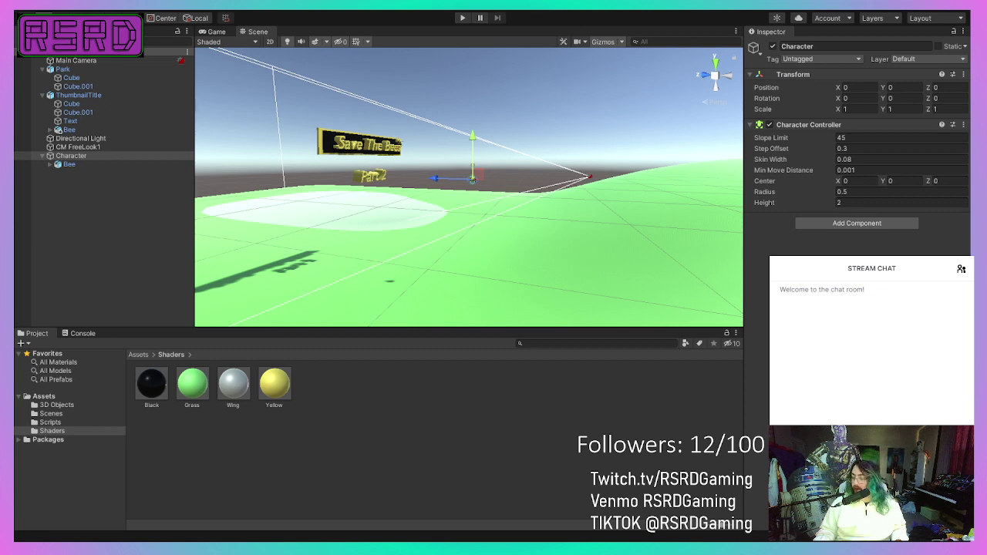
Step: Switch to Blender and set the viewport level of the ground mesh's Subdivision modifier to 1
{"action": "key", "text": "alt+Tab"}
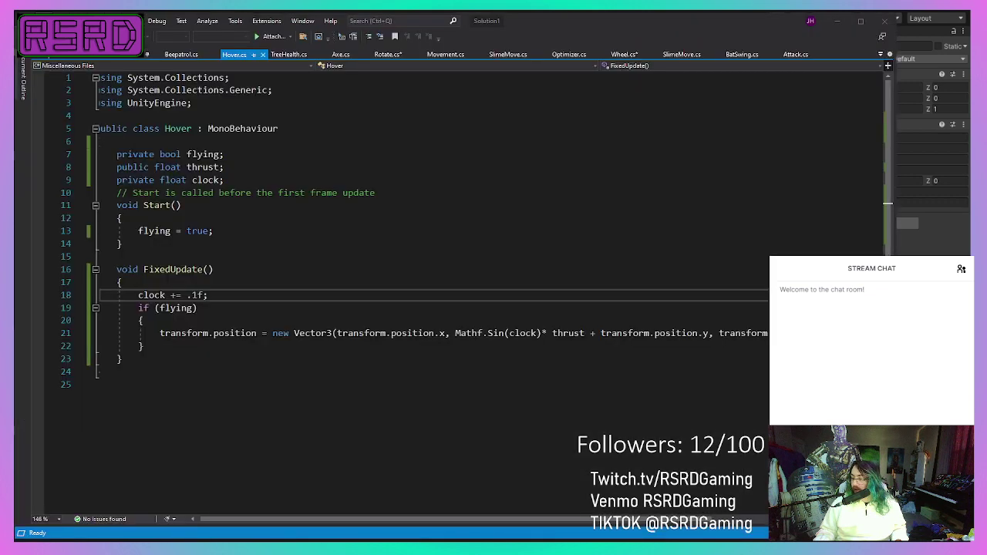
{"action": "key", "text": "alt+Tab"}
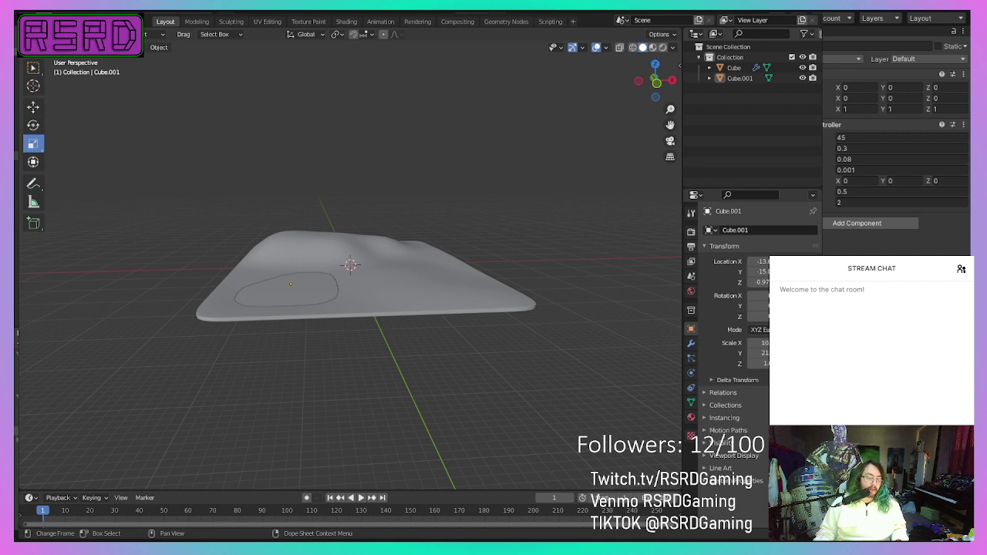
{"action": "left_click", "coordinate": [319, 242]}
{"action": "left_click", "coordinate": [197, 21]}
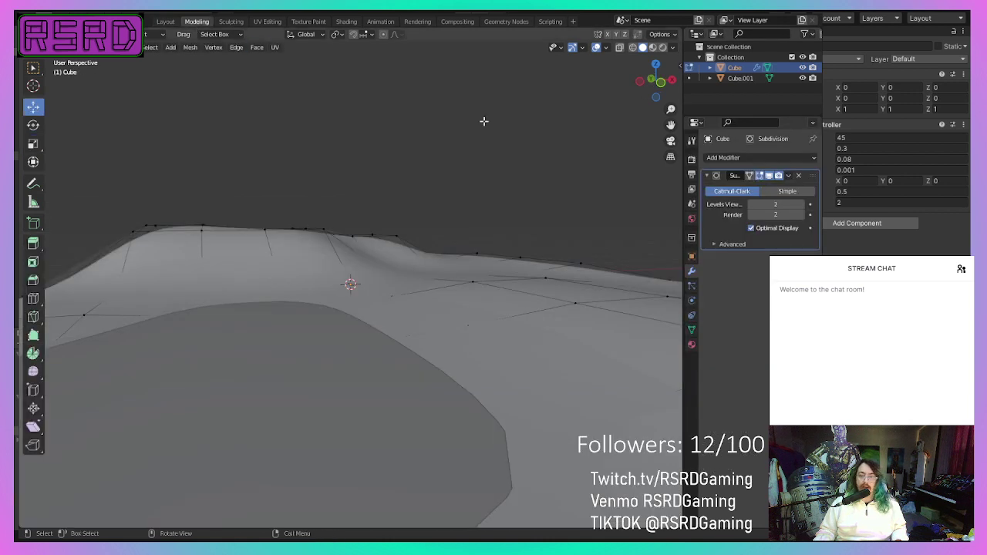
{"action": "left_click", "coordinate": [795, 204]}
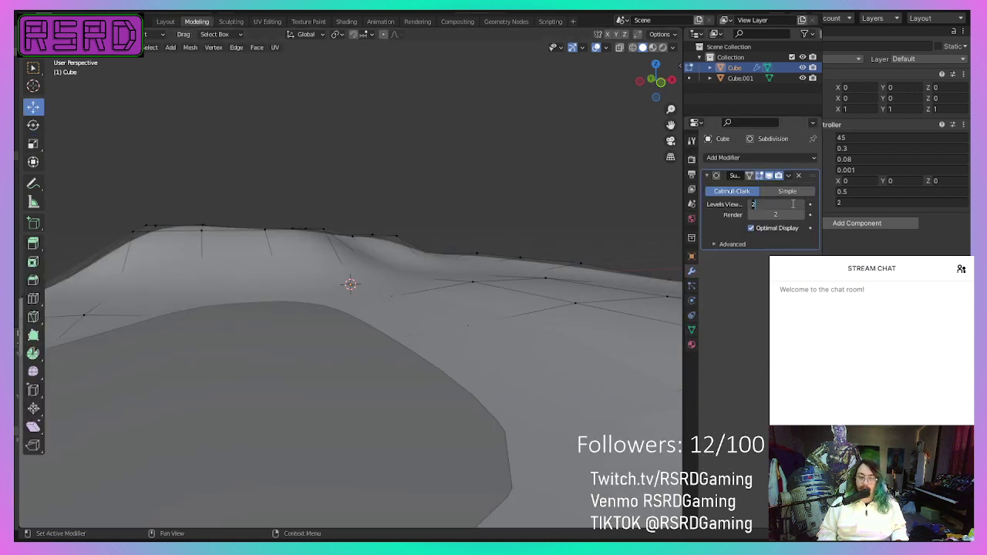
{"action": "type", "text": "1"}
{"action": "key", "text": "Return"}
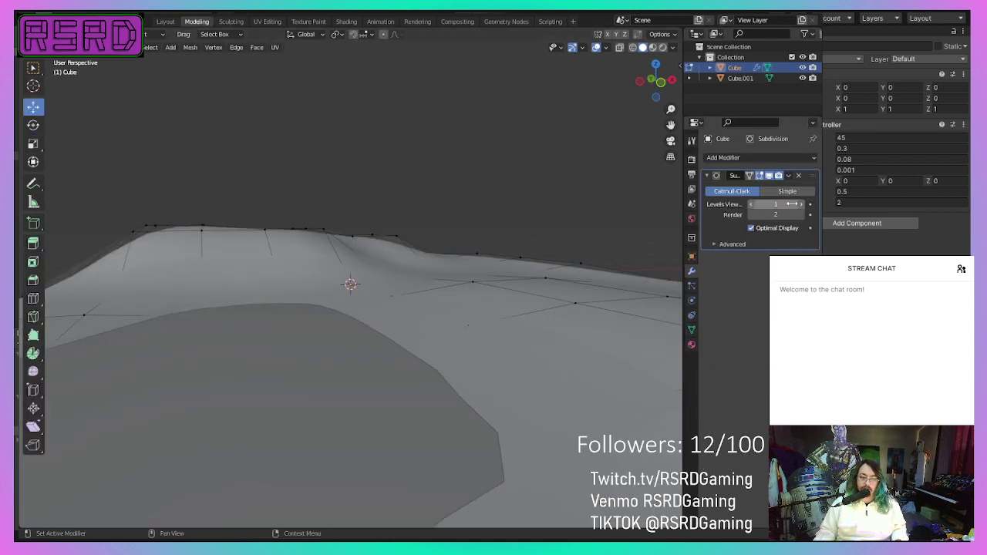
Step: Save the simplified ground model in Park.blend and deselect the mesh in object mode
{"action": "scroll", "coordinate": [463, 219], "scroll_direction": "down", "scroll_amount": 5}
{"action": "scroll", "coordinate": [418, 254], "scroll_direction": "up", "scroll_amount": 3}
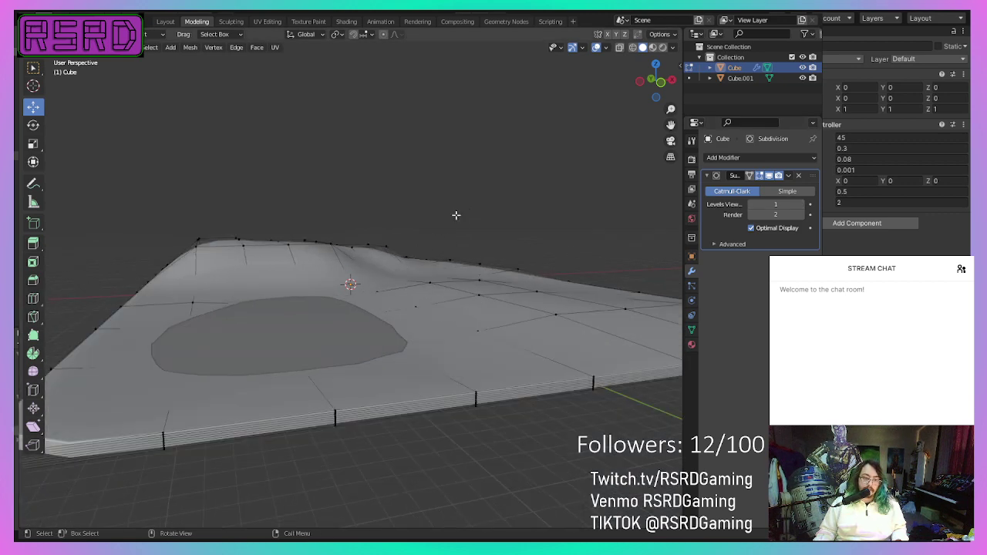
{"action": "left_click", "coordinate": [167, 22]}
{"action": "key", "text": "ctrl+s"}
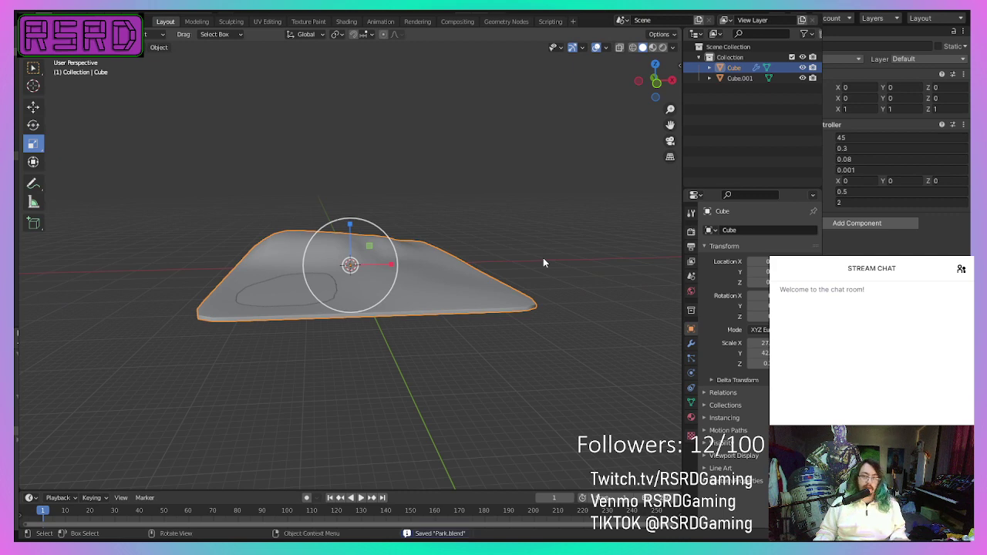
{"action": "left_click", "coordinate": [196, 22]}
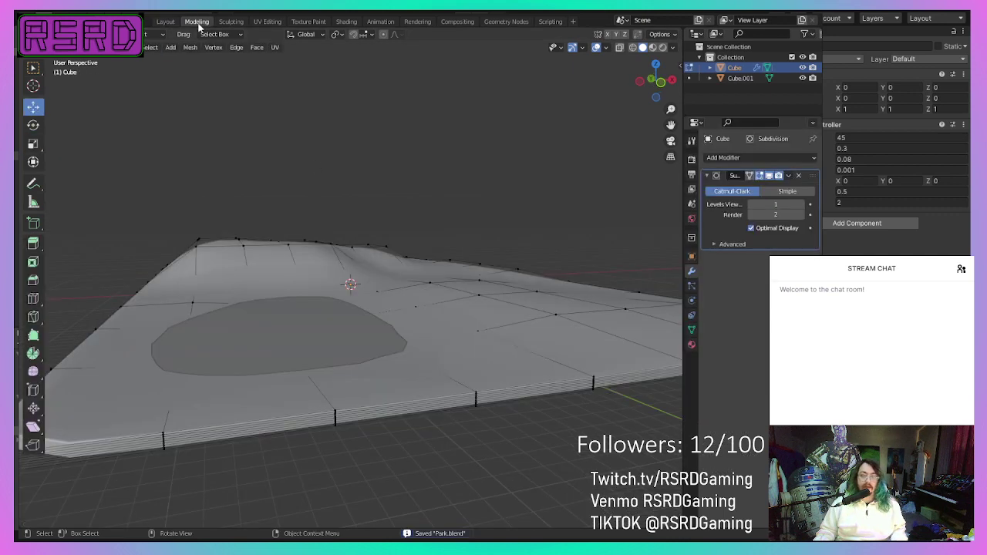
{"action": "left_click", "coordinate": [167, 21]}
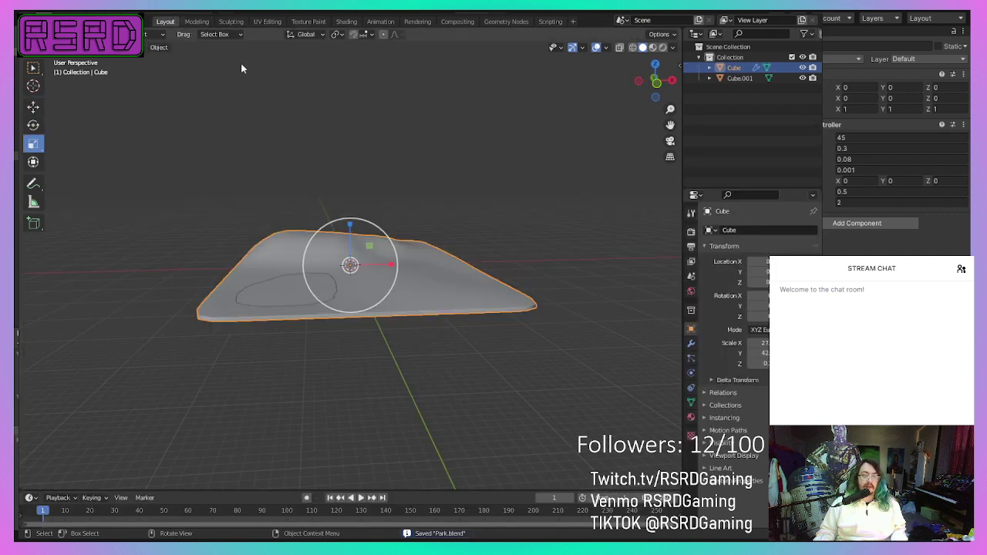
{"action": "left_click", "coordinate": [534, 402]}
{"action": "middle_click_drag", "start_coordinate": [529, 399], "coordinate": [440, 466]}
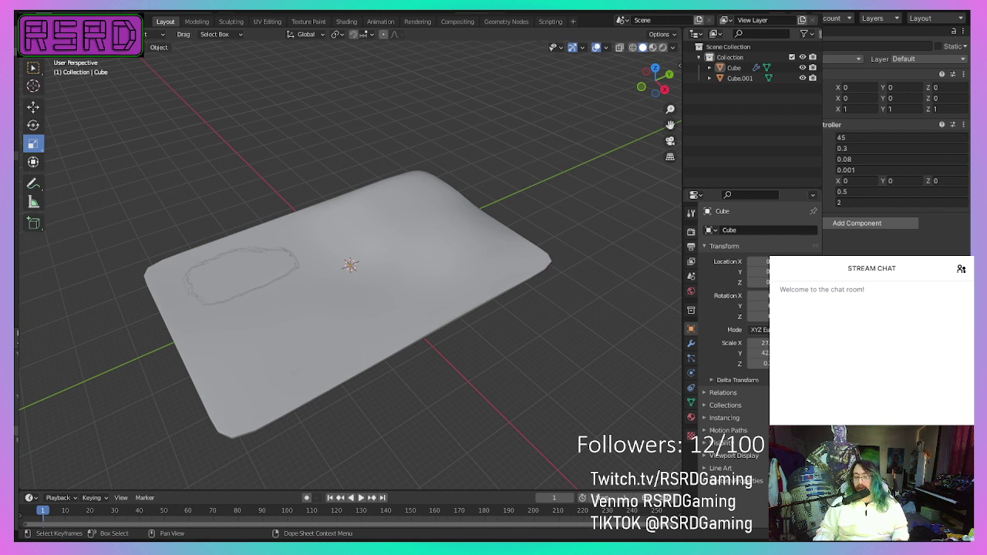
Step: Add a Box Collider component to the Character object in Unity and open the Flight script in Visual Studio
{"action": "key", "text": "Return"}
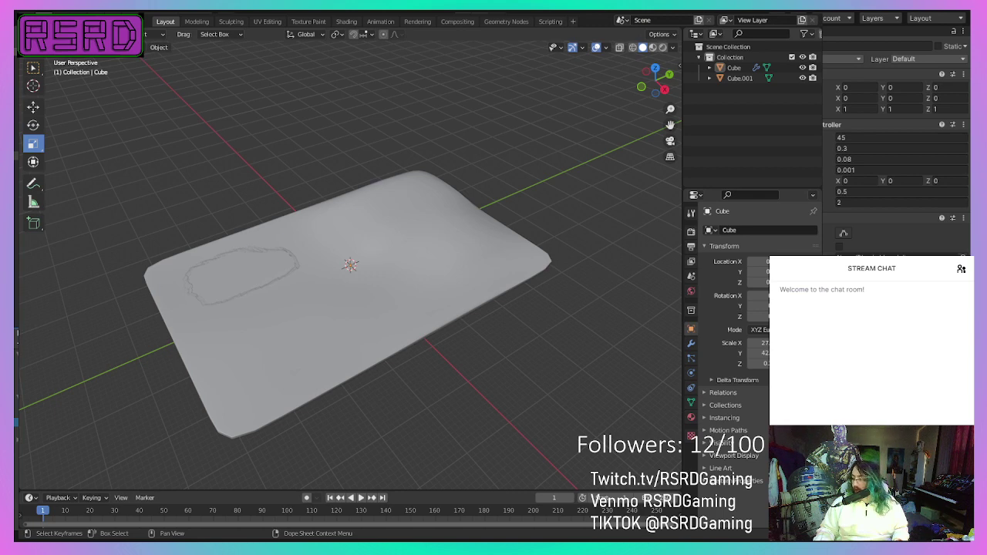
{"action": "key", "text": "alt+Tab"}
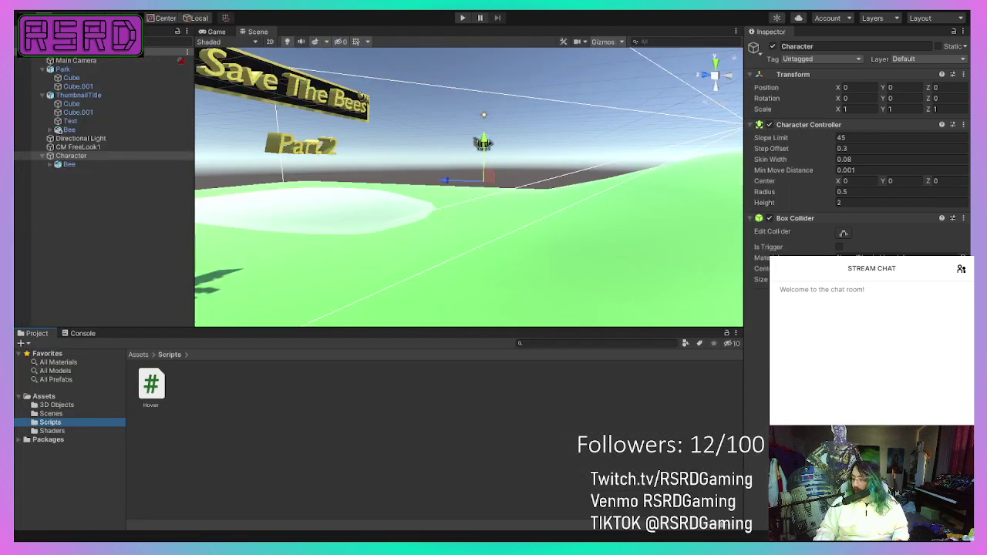
{"action": "key", "text": "alt+Tab"}
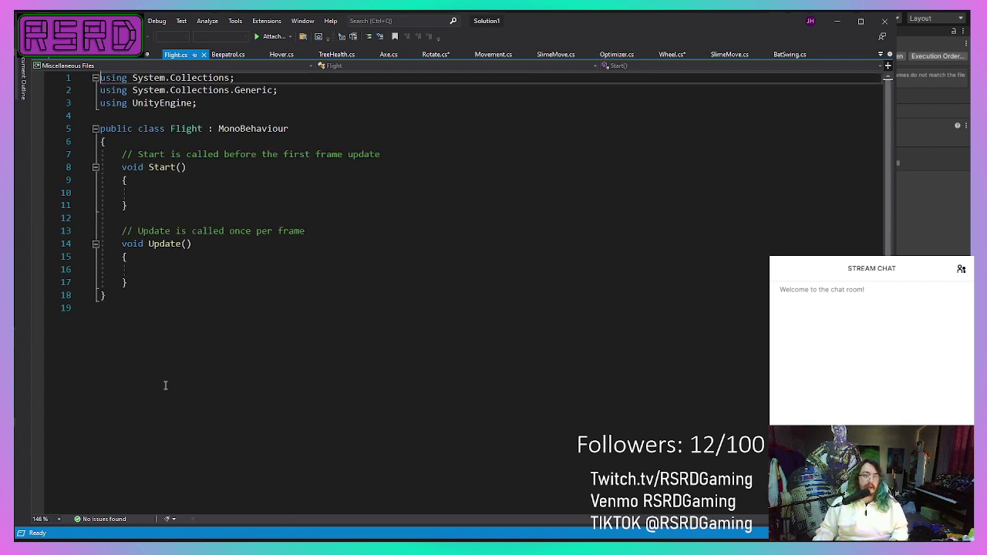
{"action": "scroll", "coordinate": [157, 316], "scroll_direction": "down", "scroll_amount": 1}
{"action": "scroll", "coordinate": [159, 263], "scroll_direction": "up", "scroll_amount": 1}
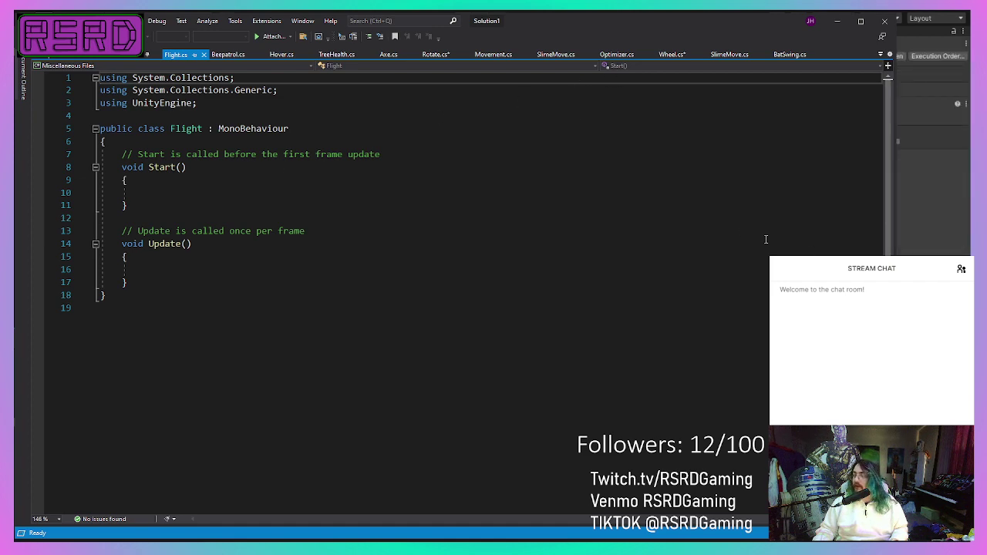
Step: Examine the Movement, SlimeMove, BirdMove and BunnyMove classes for character movement code that can be reused for flight
{"action": "left_click", "coordinate": [497, 54]}
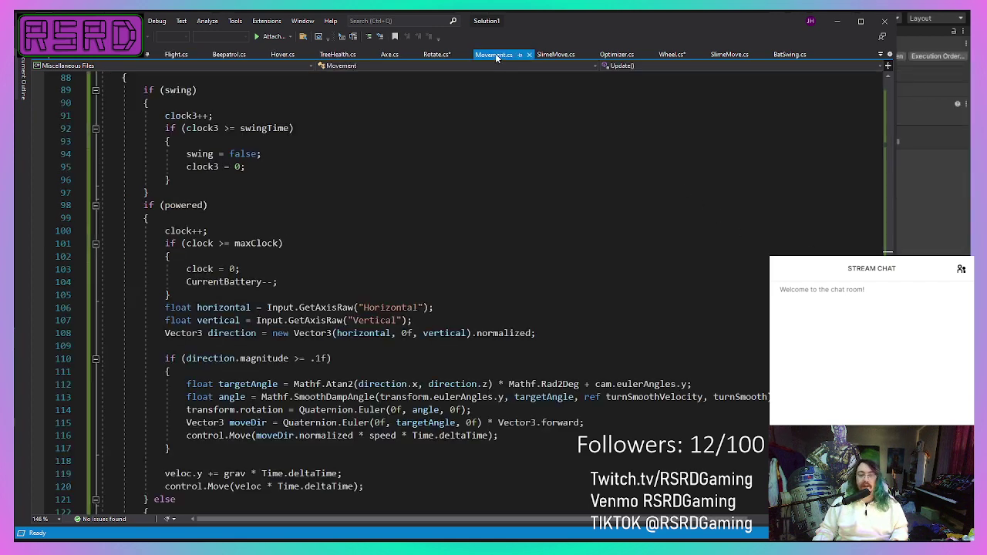
{"action": "scroll", "coordinate": [389, 278], "scroll_direction": "down", "scroll_amount": 4}
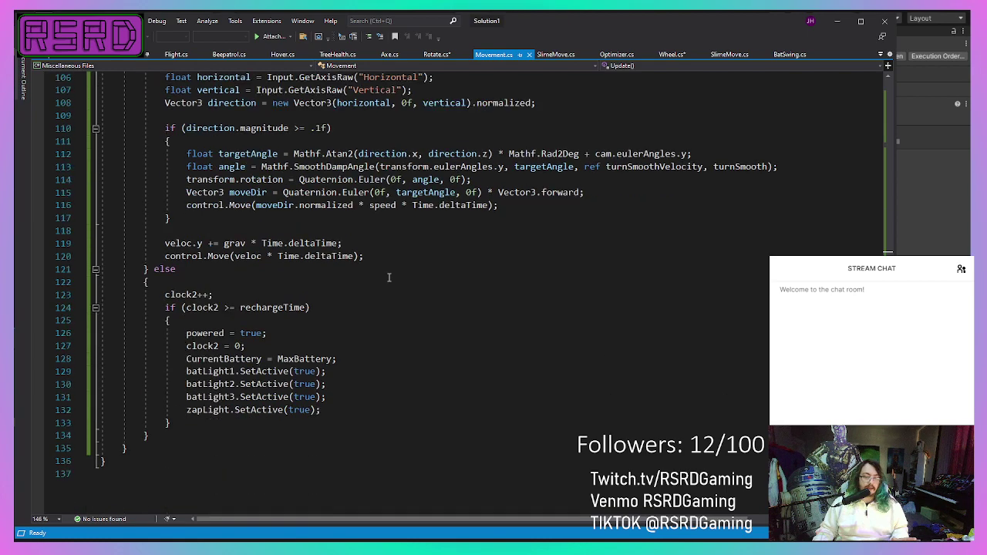
{"action": "scroll", "coordinate": [388, 284], "scroll_direction": "up", "scroll_amount": 20}
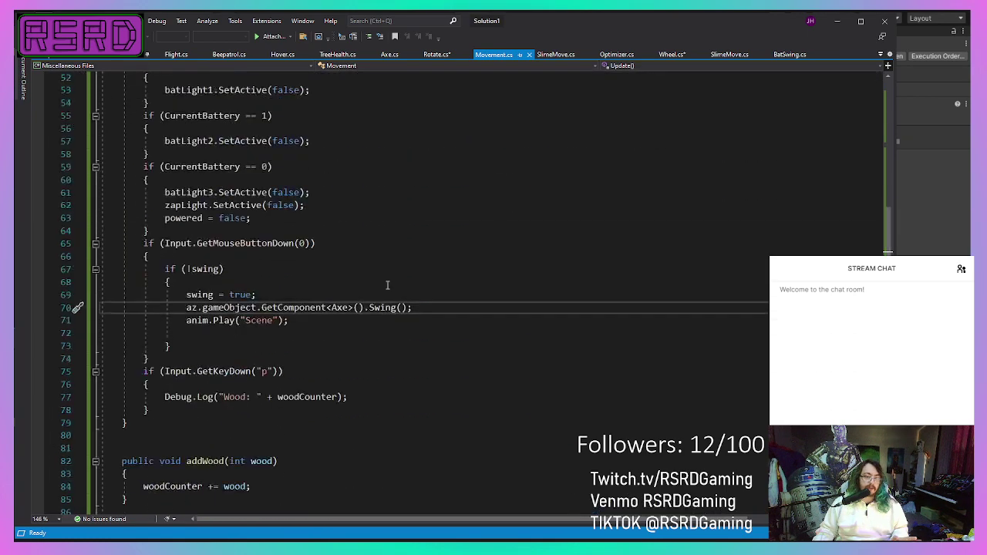
{"action": "scroll", "coordinate": [386, 285], "scroll_direction": "up", "scroll_amount": 5}
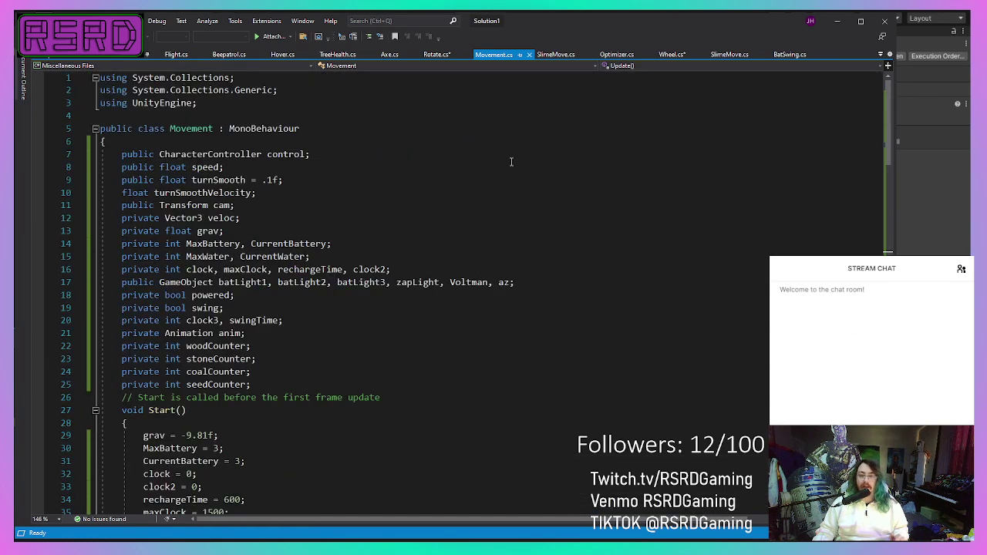
{"action": "left_click", "coordinate": [561, 55]}
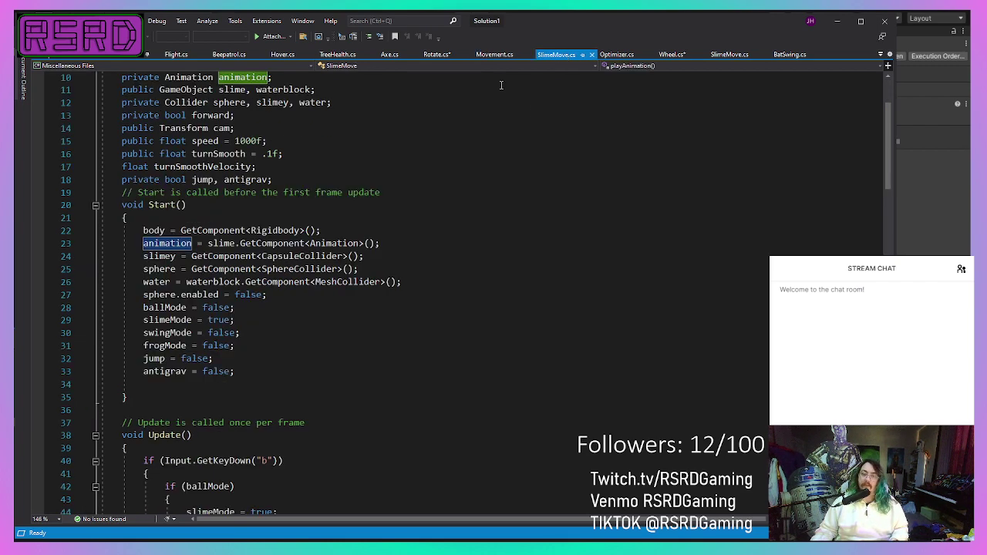
{"action": "scroll", "coordinate": [287, 281], "scroll_direction": "down", "scroll_amount": 5}
{"action": "scroll", "coordinate": [287, 281], "scroll_direction": "down", "scroll_amount": 20}
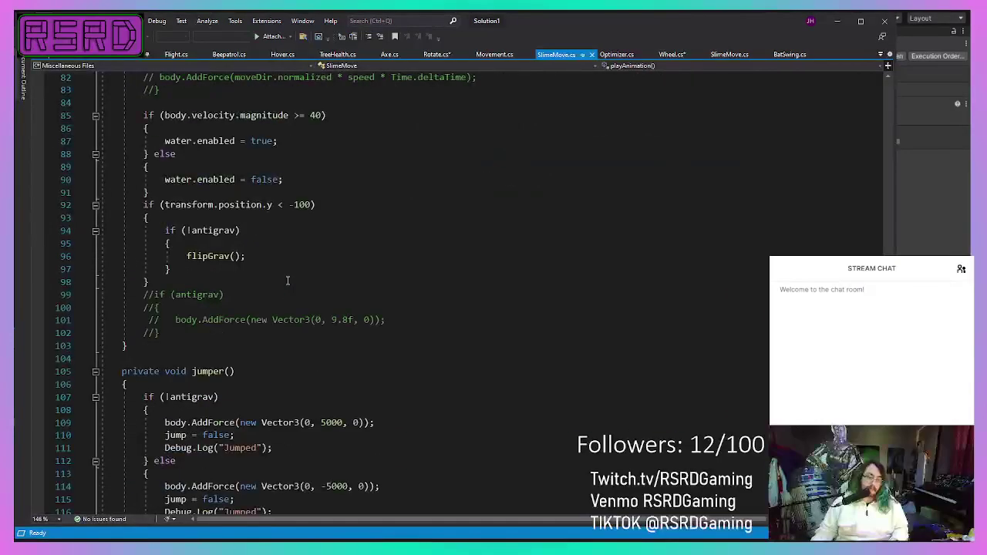
{"action": "scroll", "coordinate": [287, 280], "scroll_direction": "up", "scroll_amount": 20}
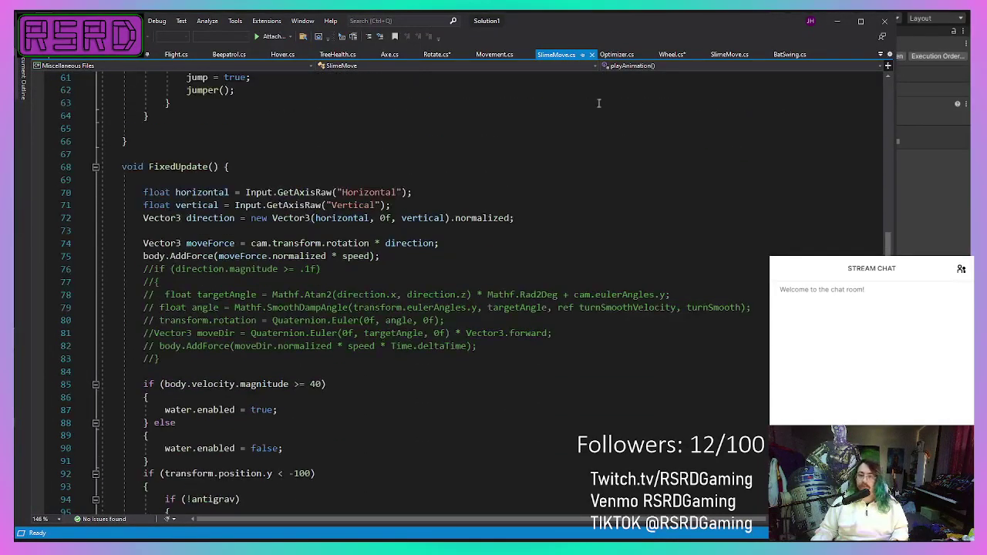
{"action": "left_click", "coordinate": [734, 54]}
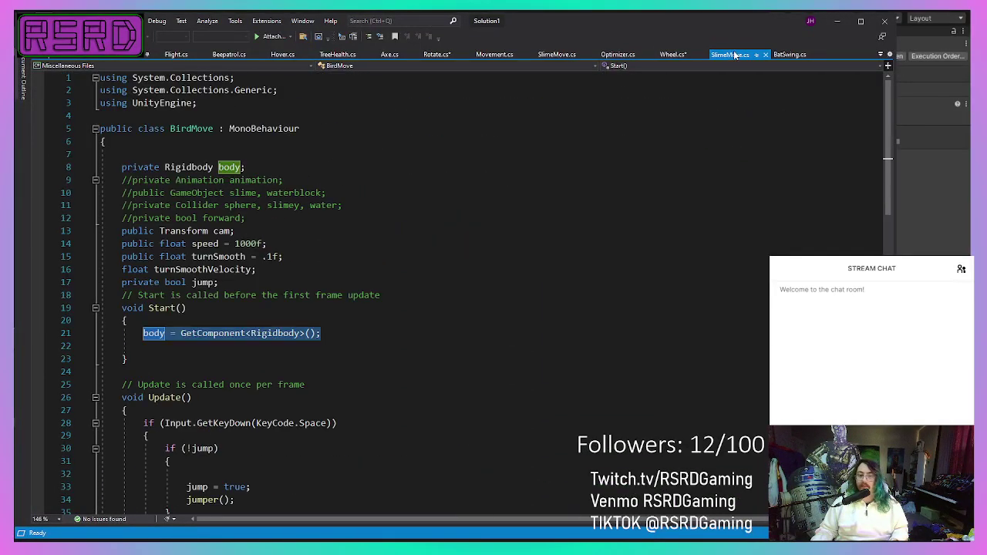
{"action": "scroll", "coordinate": [282, 261], "scroll_direction": "down", "scroll_amount": 11}
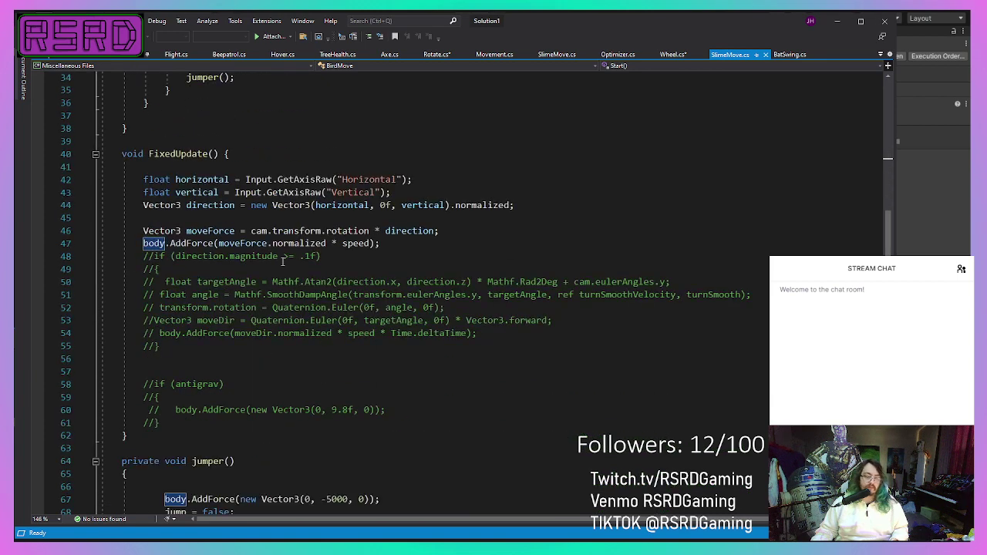
{"action": "scroll", "coordinate": [282, 261], "scroll_direction": "down", "scroll_amount": 4}
{"action": "scroll", "coordinate": [282, 261], "scroll_direction": "up", "scroll_amount": 15}
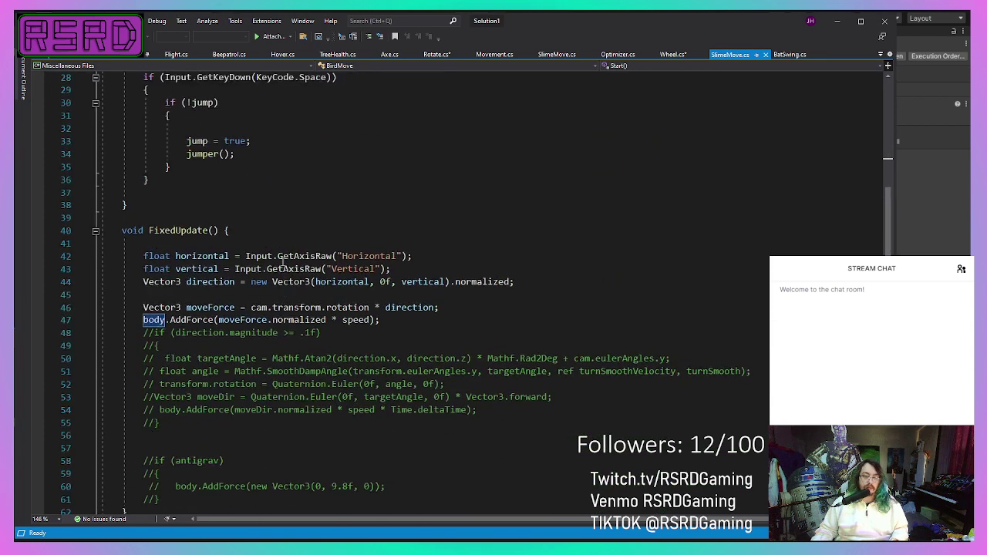
{"action": "left_click", "coordinate": [39, 55]}
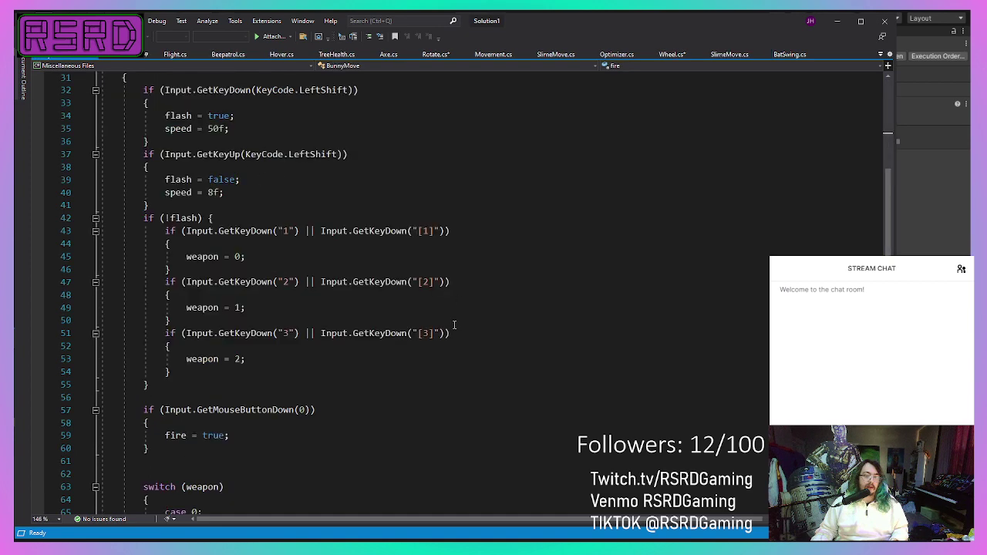
{"action": "scroll", "coordinate": [454, 324], "scroll_direction": "up", "scroll_amount": 10}
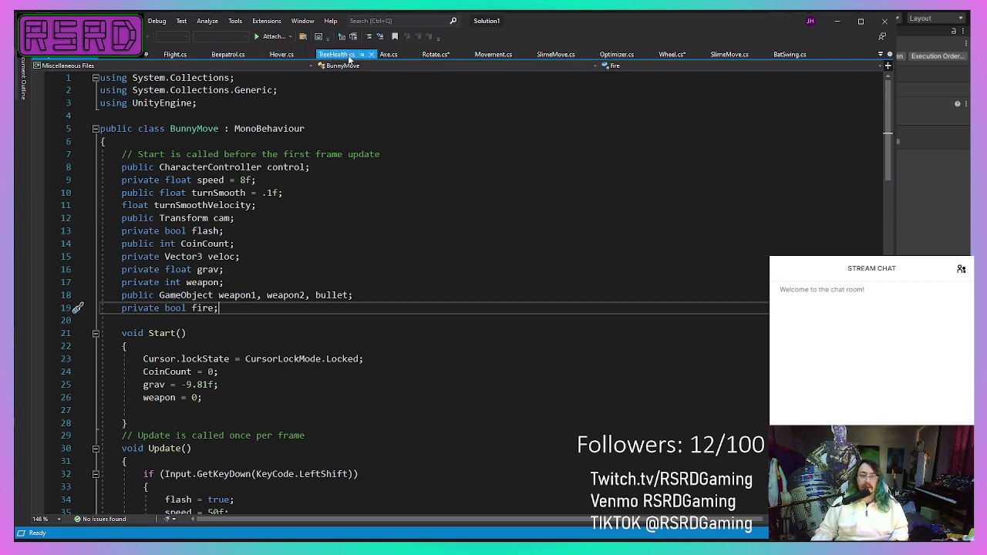
Step: Copy the movement code in Movement.cs's FixedUpdate, from the horizontal input line through control.Move(veloc * Time.deltaTime)
{"action": "left_click", "coordinate": [503, 58]}
{"action": "scroll", "coordinate": [388, 254], "scroll_direction": "down", "scroll_amount": 3}
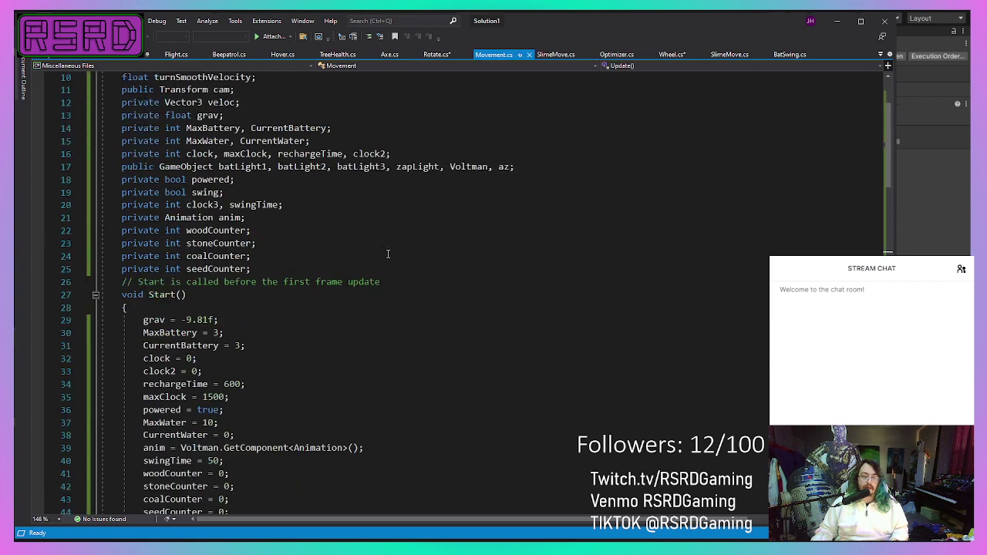
{"action": "scroll", "coordinate": [388, 254], "scroll_direction": "up", "scroll_amount": 3}
{"action": "scroll", "coordinate": [383, 255], "scroll_direction": "down", "scroll_amount": 20}
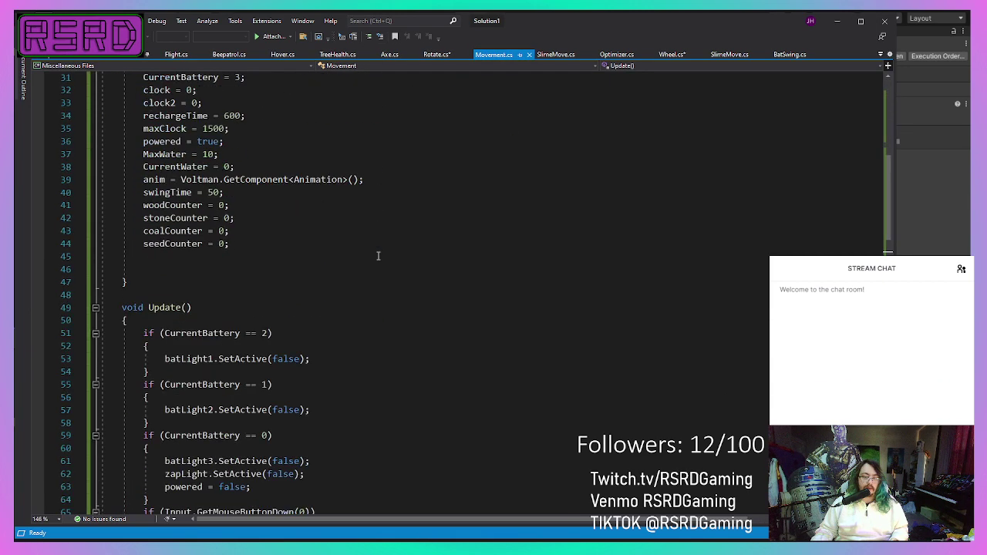
{"action": "scroll", "coordinate": [378, 255], "scroll_direction": "down", "scroll_amount": 11}
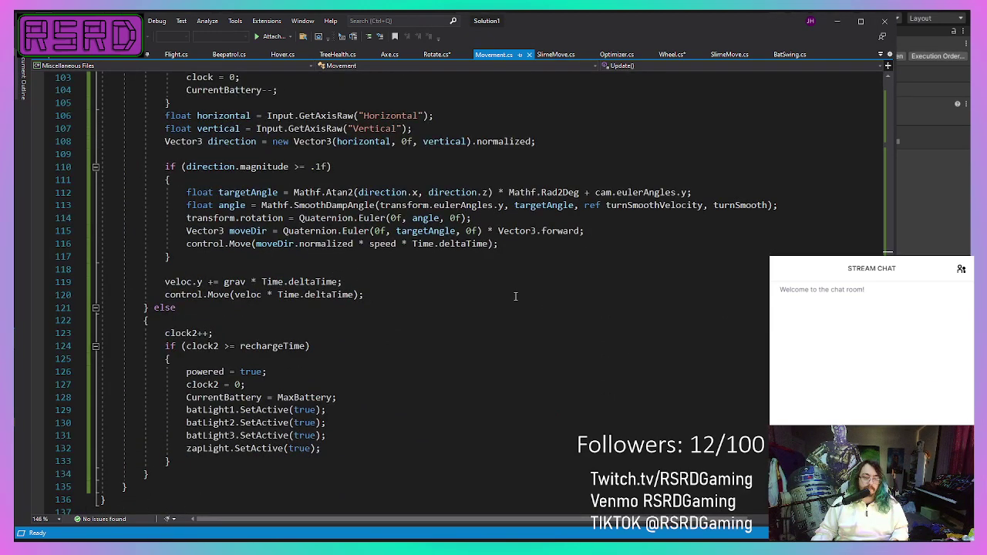
{"action": "left_click_drag", "start_coordinate": [417, 301], "coordinate": [337, 264]}
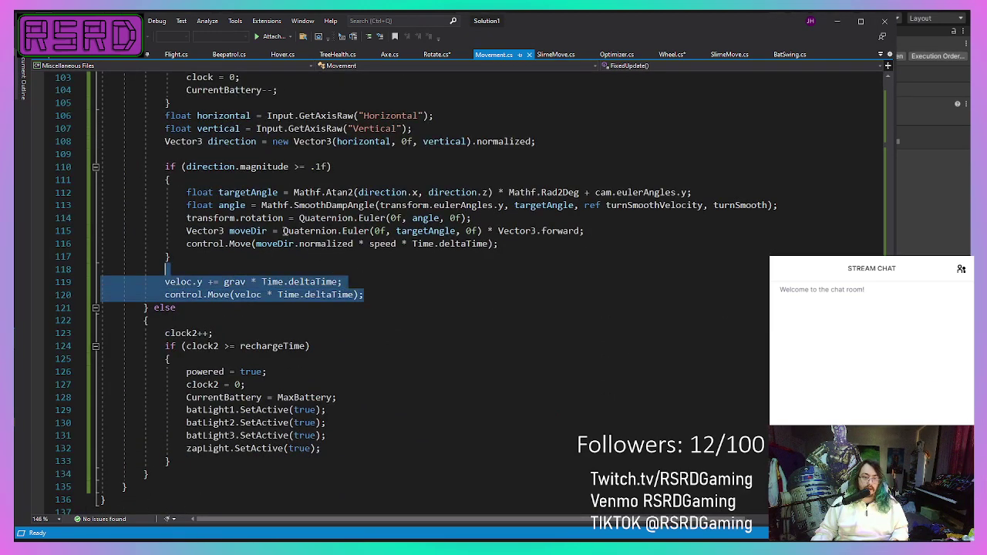
{"action": "left_click_drag", "start_coordinate": [285, 230], "coordinate": [247, 207]}
{"action": "left_click_drag", "start_coordinate": [247, 207], "coordinate": [196, 180]}
{"action": "left_click", "coordinate": [170, 156]}
{"action": "key", "text": "ctrl+z"}
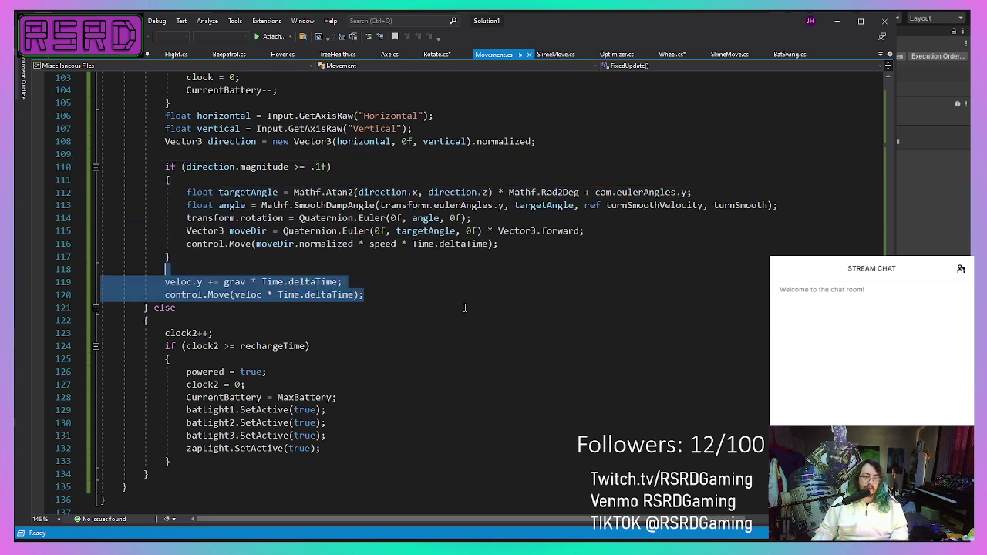
{"action": "left_click", "coordinate": [545, 308]}
{"action": "left_click_drag", "start_coordinate": [450, 293], "coordinate": [160, 120]}
{"action": "key", "text": "ctrl+c"}
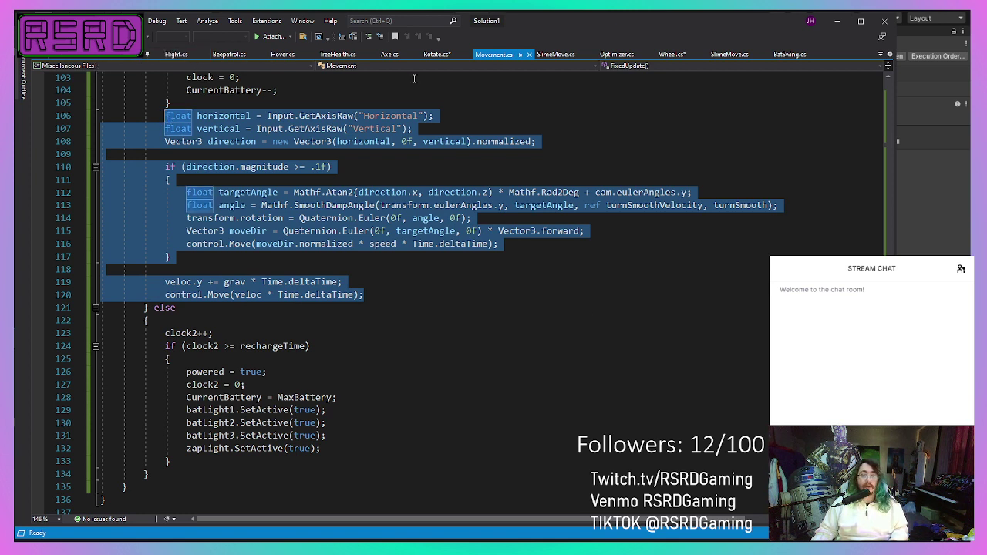
Step: Add an empty void FixedUpdate() method below Update in Flight.cs
{"action": "scroll", "coordinate": [461, 237], "scroll_direction": "up", "scroll_amount": 9}
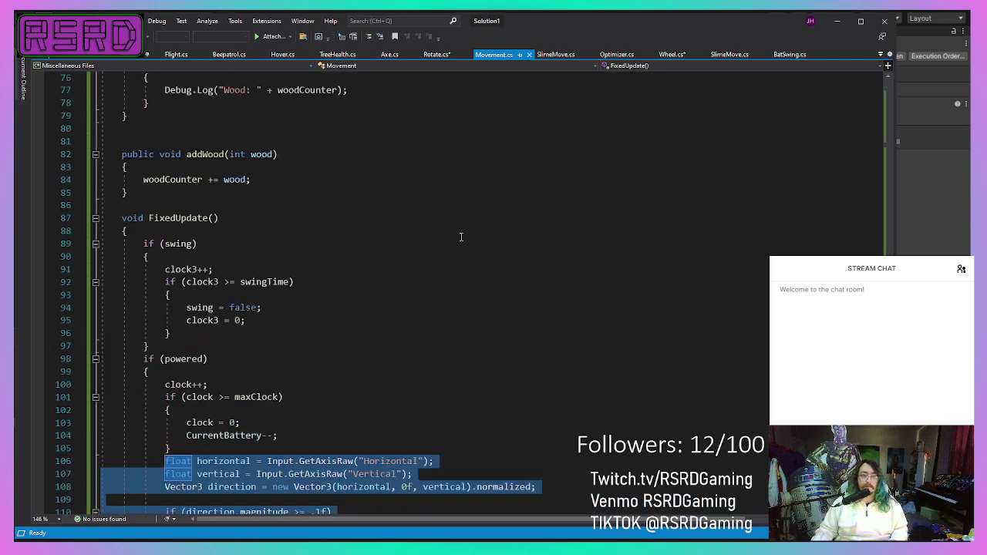
{"action": "scroll", "coordinate": [462, 237], "scroll_direction": "up", "scroll_amount": 3}
{"action": "key", "text": "alt+Tab"}
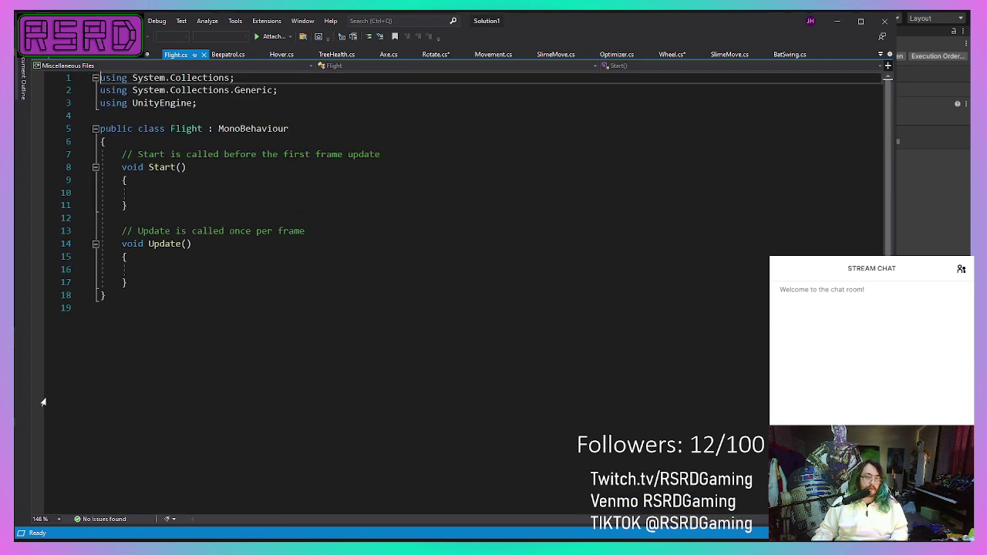
{"action": "left_click", "coordinate": [244, 282]}
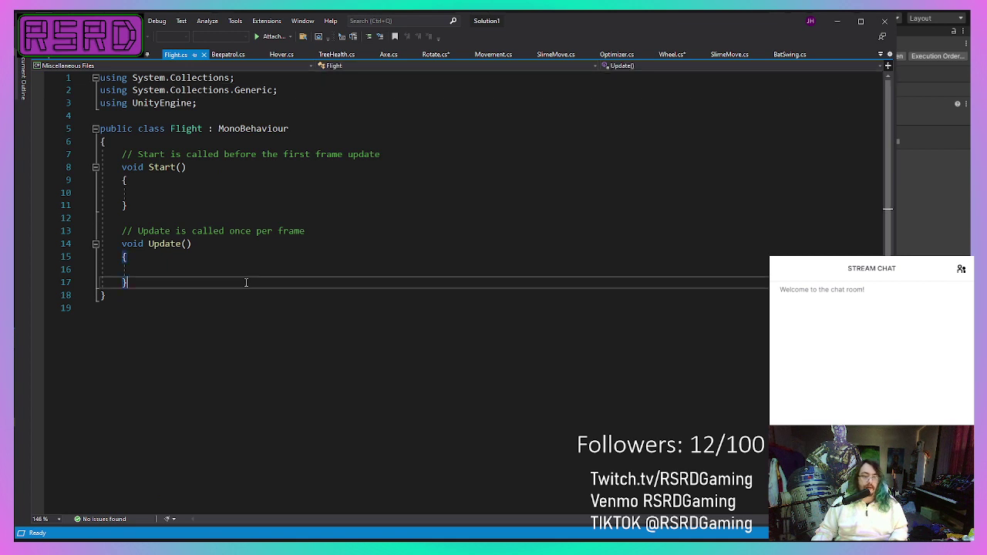
{"action": "key", "text": "Return"}
{"action": "key", "text": "Return"}
{"action": "type", "text": "void FixedUPdat"}
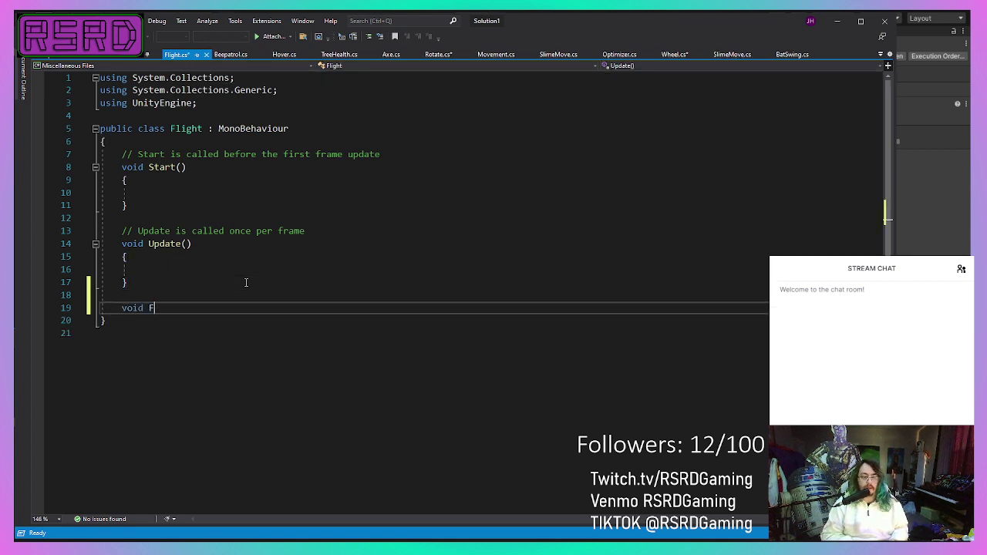
{"action": "key", "text": "BackSpace"}
{"action": "key", "text": "BackSpace"}
{"action": "key", "text": "BackSpace"}
{"action": "key", "text": "BackSpace"}
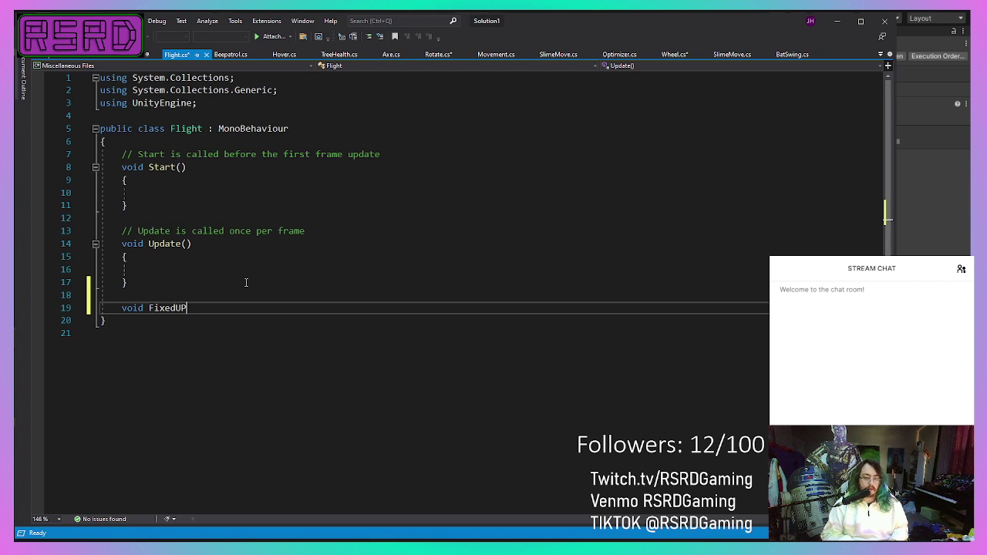
{"action": "type", "text": "pdate() {"}
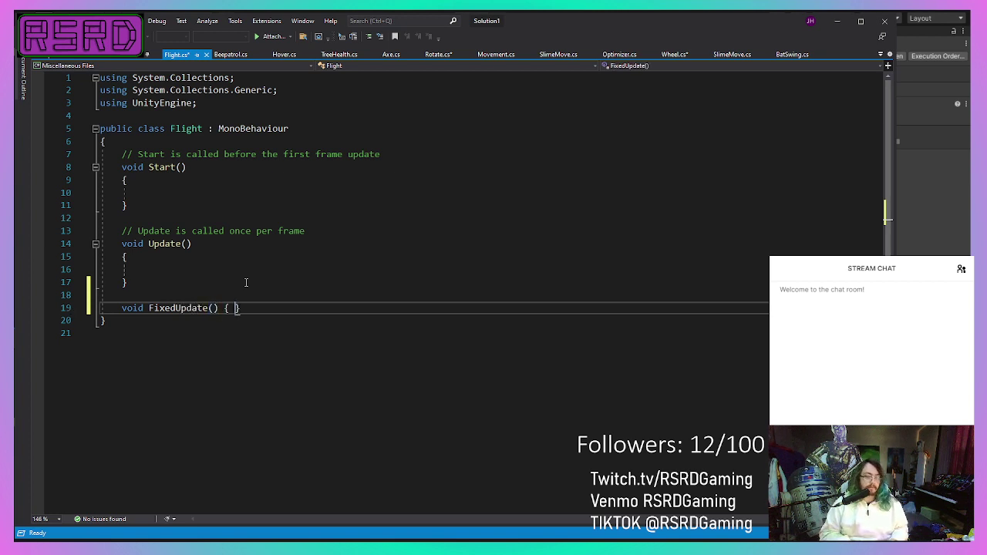
{"action": "key", "text": "Return"}
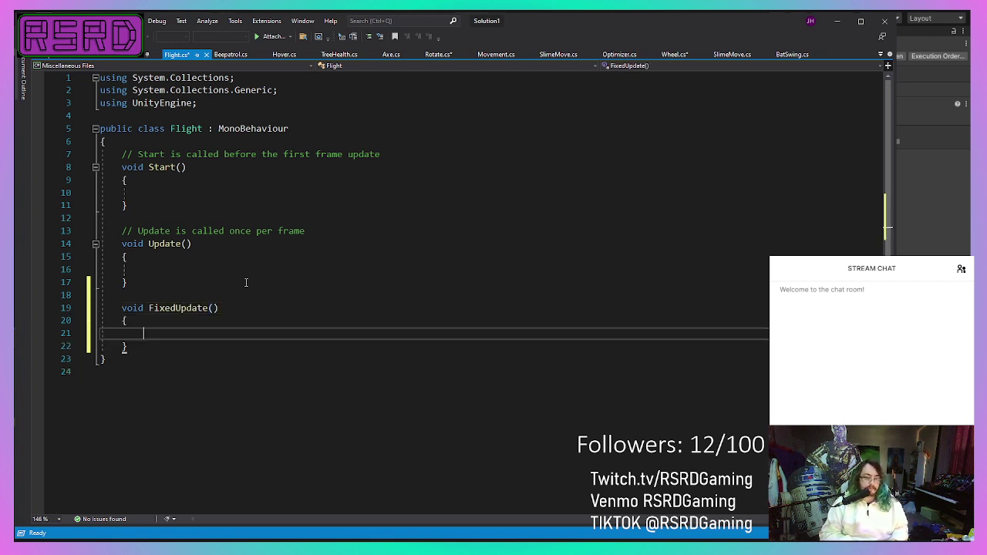
Step: Paste the copied movement code into the body of Flight.cs's FixedUpdate method and review it
{"action": "key", "text": "ctrl+v"}
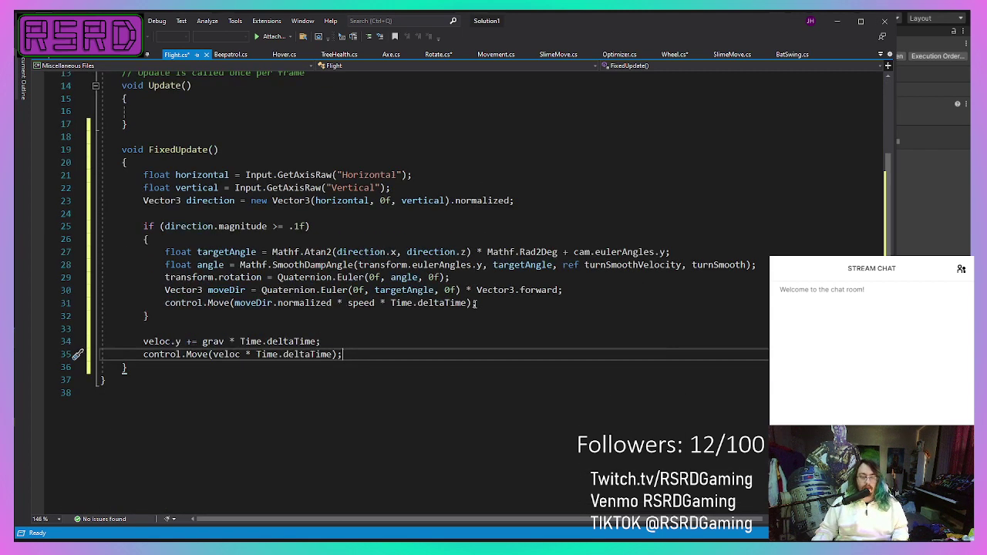
{"action": "scroll", "coordinate": [474, 302], "scroll_direction": "down", "scroll_amount": 5}
{"action": "scroll", "coordinate": [313, 206], "scroll_direction": "up", "scroll_amount": 1}
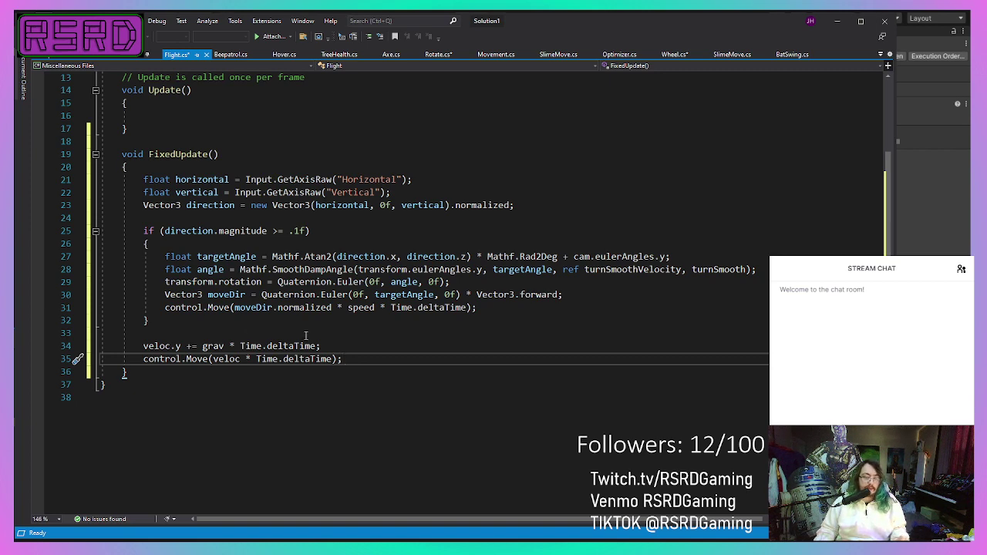
{"action": "scroll", "coordinate": [306, 336], "scroll_direction": "up", "scroll_amount": 4}
{"action": "scroll", "coordinate": [407, 306], "scroll_direction": "down", "scroll_amount": 5}
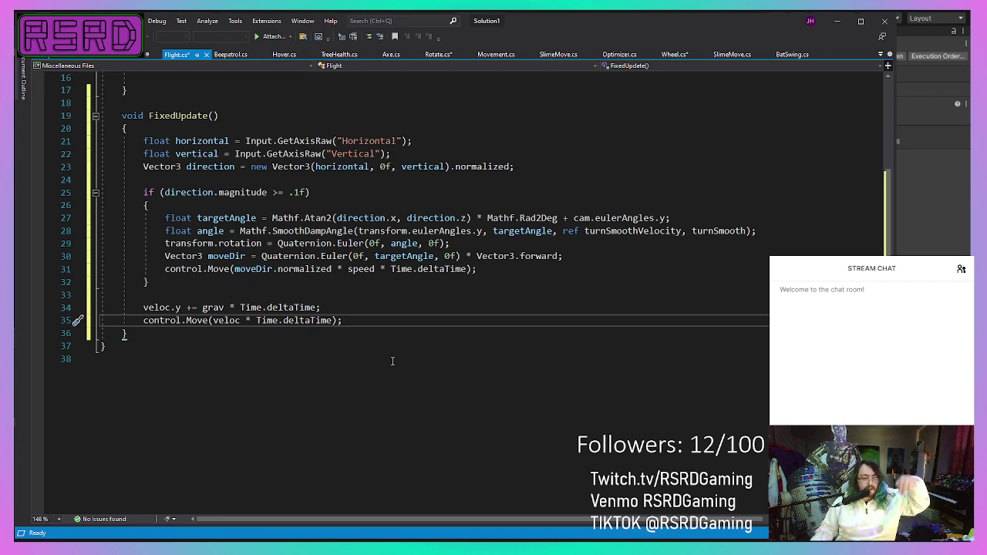
{"action": "scroll", "coordinate": [392, 361], "scroll_direction": "up", "scroll_amount": 4}
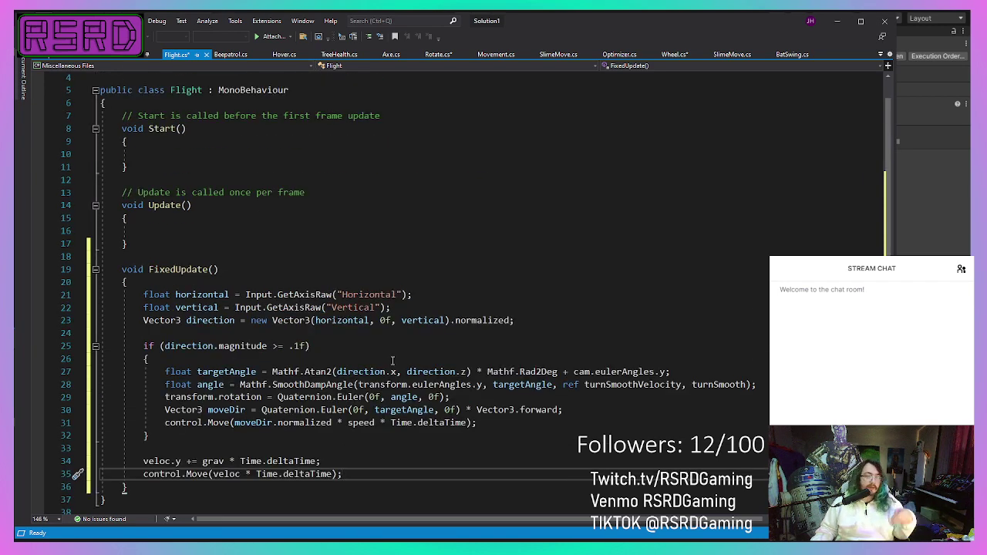
{"action": "scroll", "coordinate": [283, 232], "scroll_direction": "up", "scroll_amount": 1}
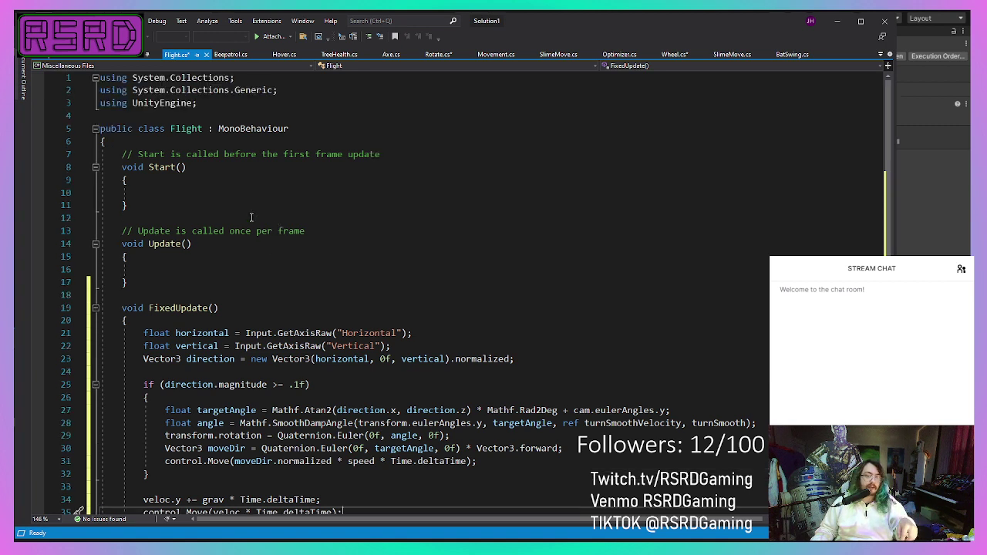
Step: Copy the field declarations from control through grav in Movement.cs to the start of the Flight class, above Start
{"action": "left_click", "coordinate": [506, 57]}
{"action": "scroll", "coordinate": [378, 325], "scroll_direction": "up", "scroll_amount": 15}
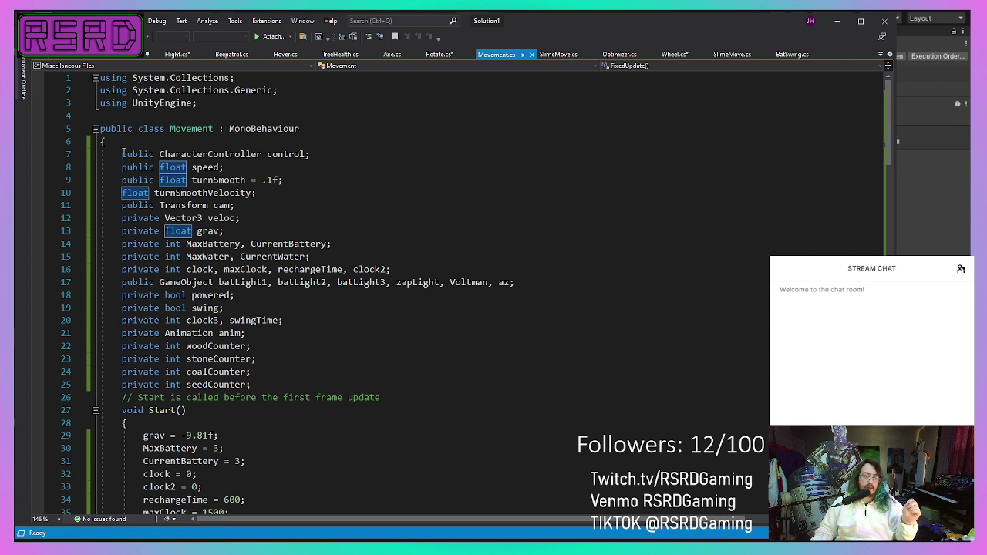
{"action": "left_click_drag", "start_coordinate": [122, 154], "coordinate": [682, 228]}
{"action": "key", "text": "ctrl+c"}
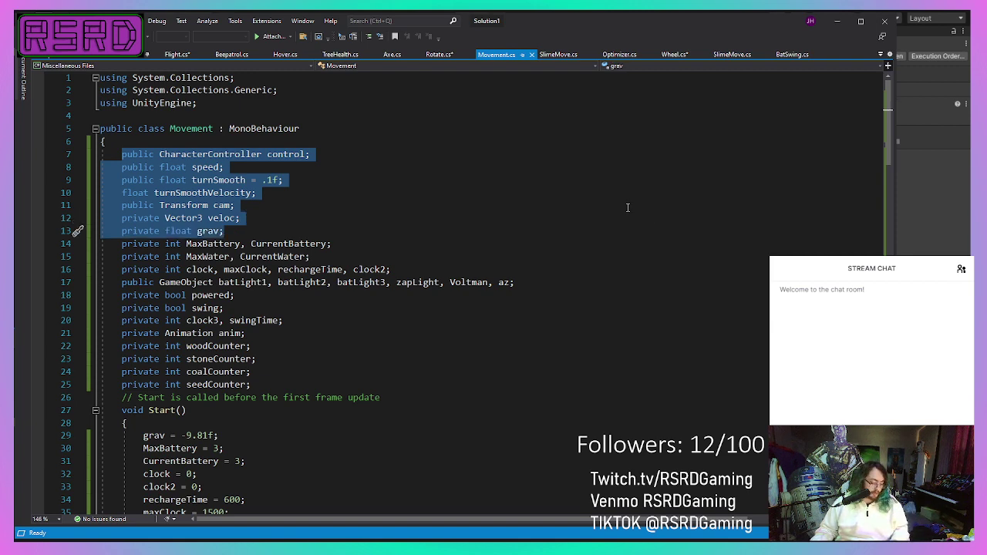
{"action": "left_click", "coordinate": [178, 54]}
{"action": "left_click", "coordinate": [340, 140]}
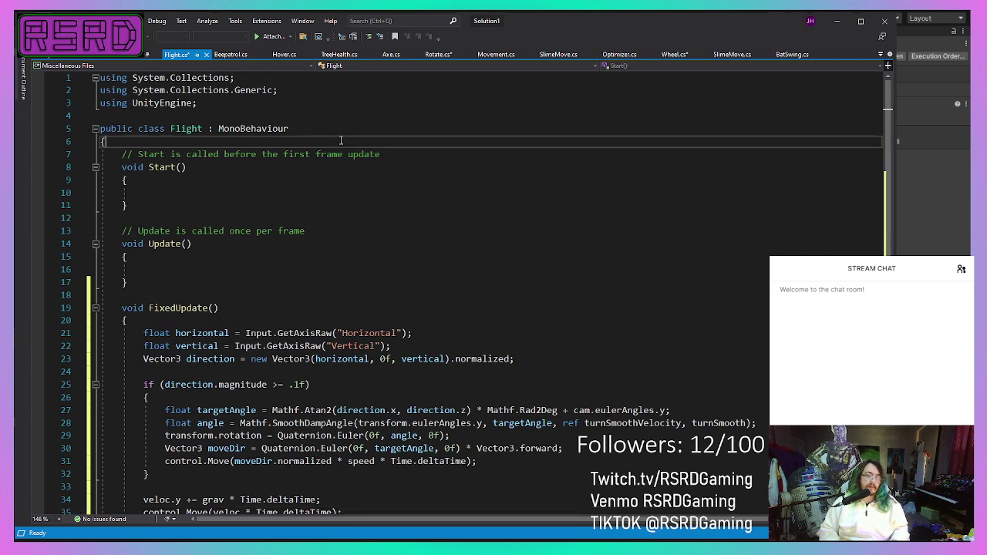
{"action": "key", "text": "Return"}
{"action": "key", "text": "ctrl+v"}
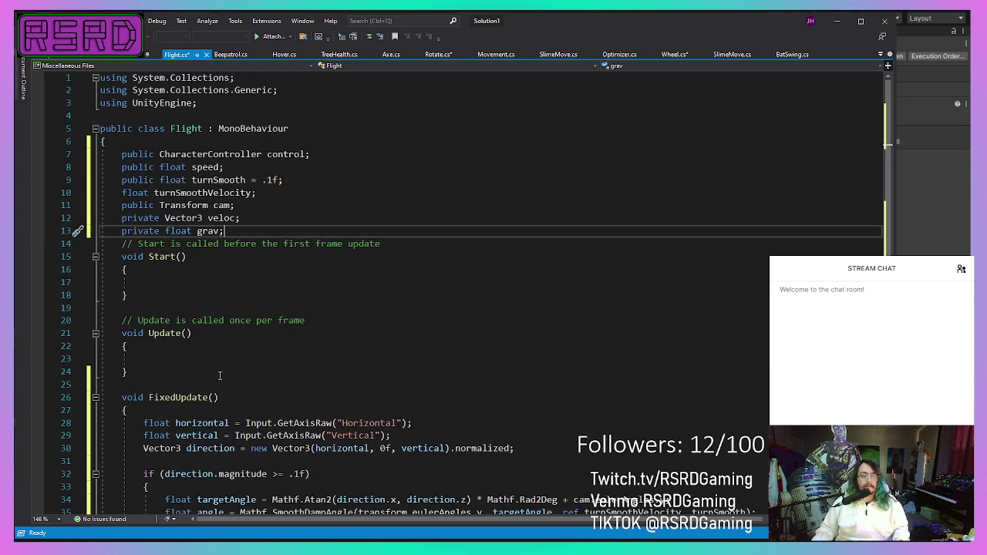
Step: Initialize grav to -9.81f inside the Start method of Flight.cs
{"action": "left_click", "coordinate": [206, 269]}
{"action": "key", "text": "Down"}
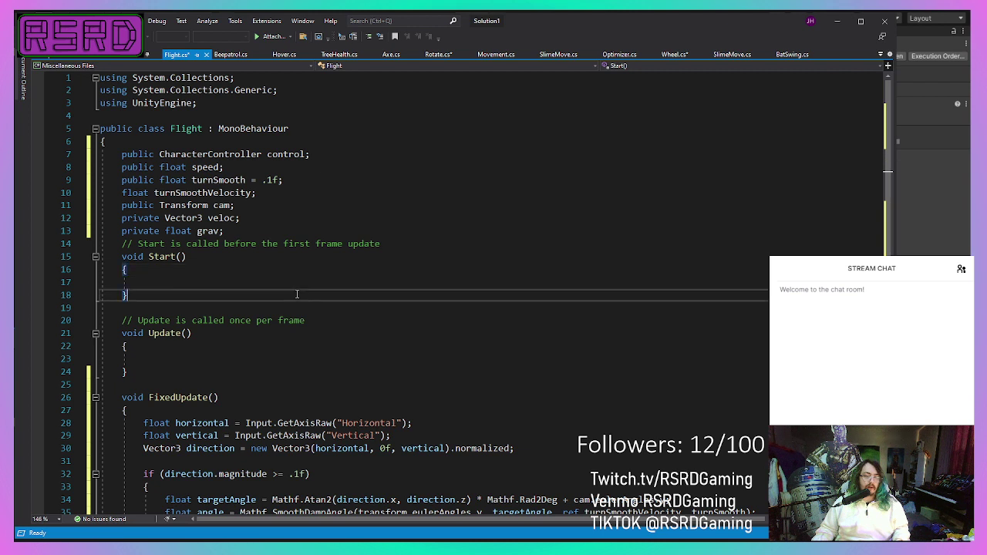
{"action": "key", "text": "Up"}
{"action": "key", "text": "Down"}
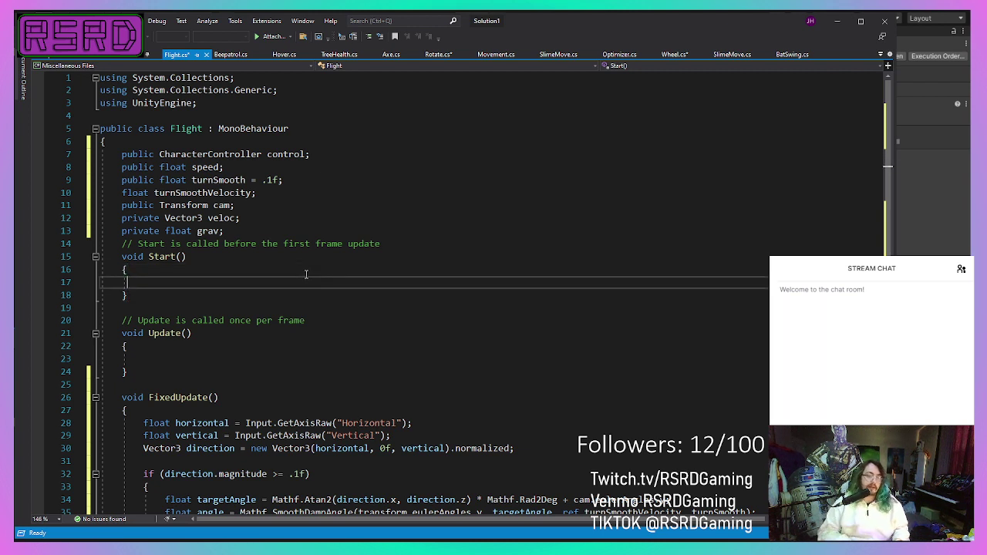
{"action": "type", "text": "grav "}
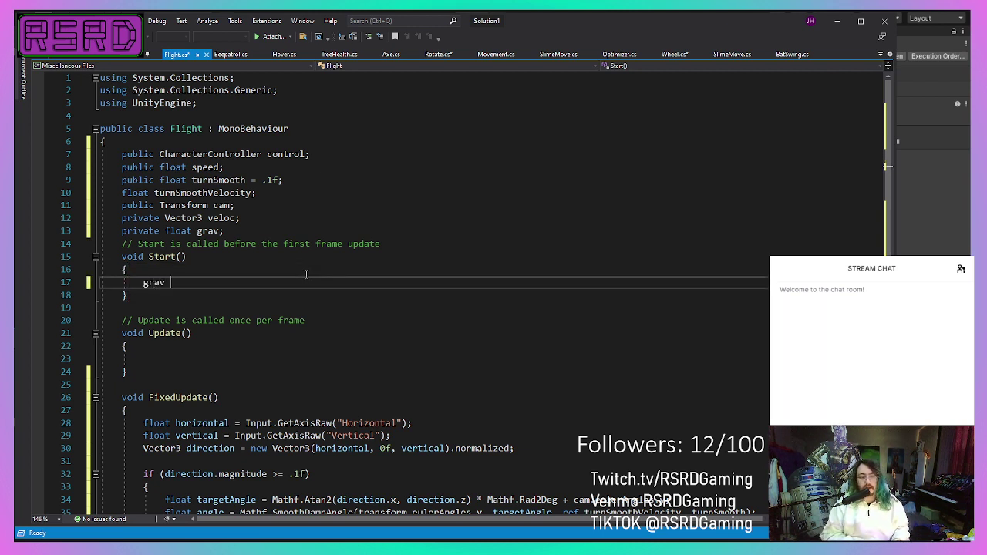
{"action": "type", "text": "= -"}
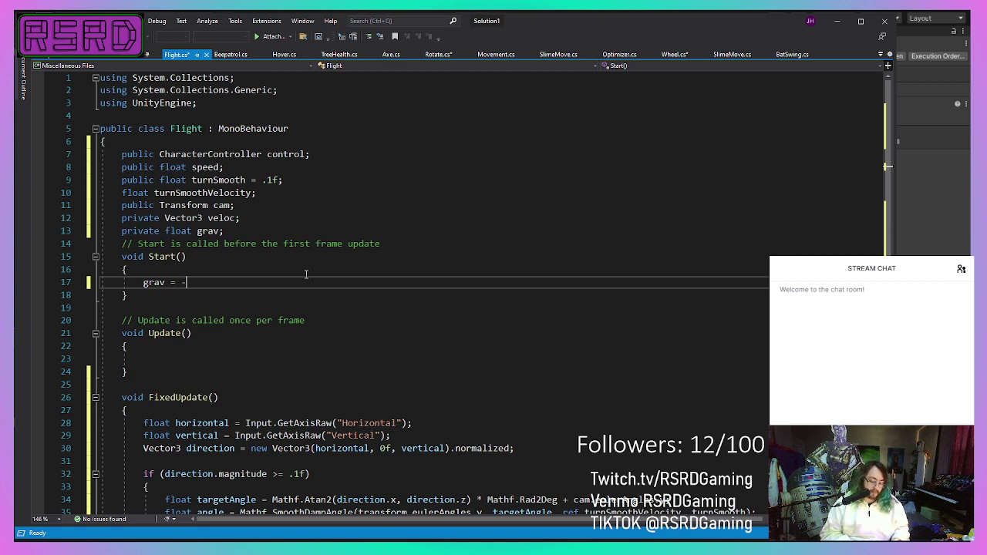
{"action": "type", "text": "9.81"}
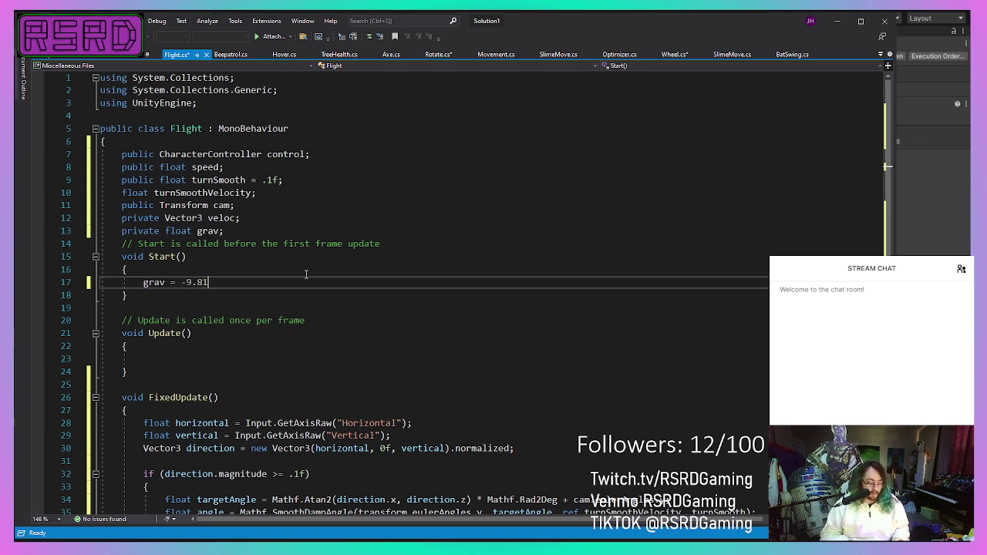
{"action": "type", "text": "f;"}
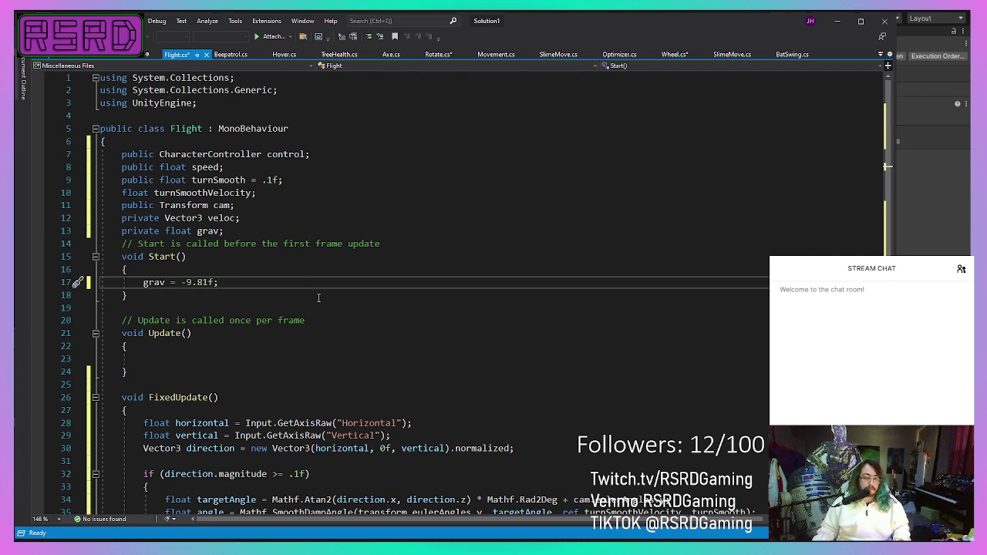
Step: Compare Flight.cs with the Start method in Movement.cs and save Flight.cs
{"action": "scroll", "coordinate": [373, 288], "scroll_direction": "down", "scroll_amount": 2}
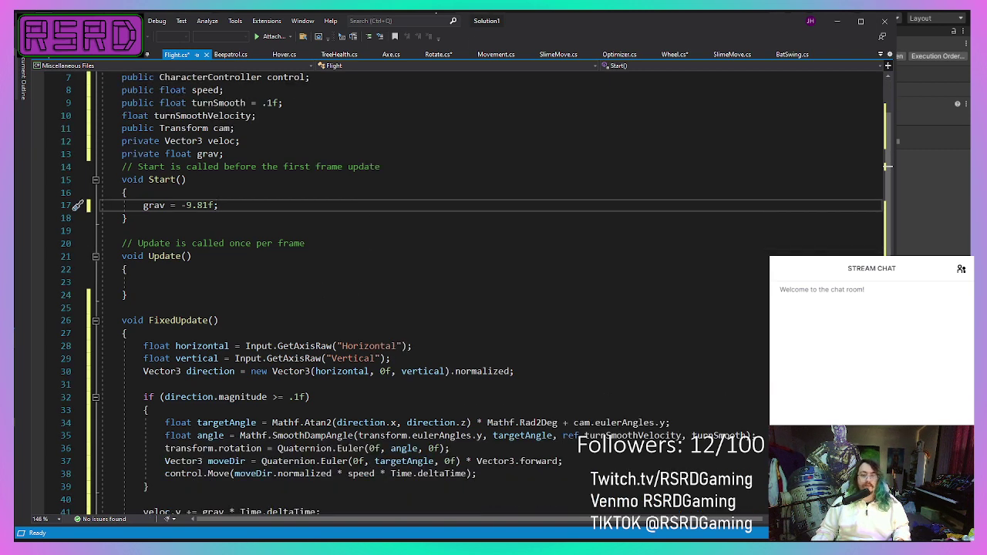
{"action": "left_click", "coordinate": [496, 55]}
{"action": "scroll", "coordinate": [390, 331], "scroll_direction": "down", "scroll_amount": 6}
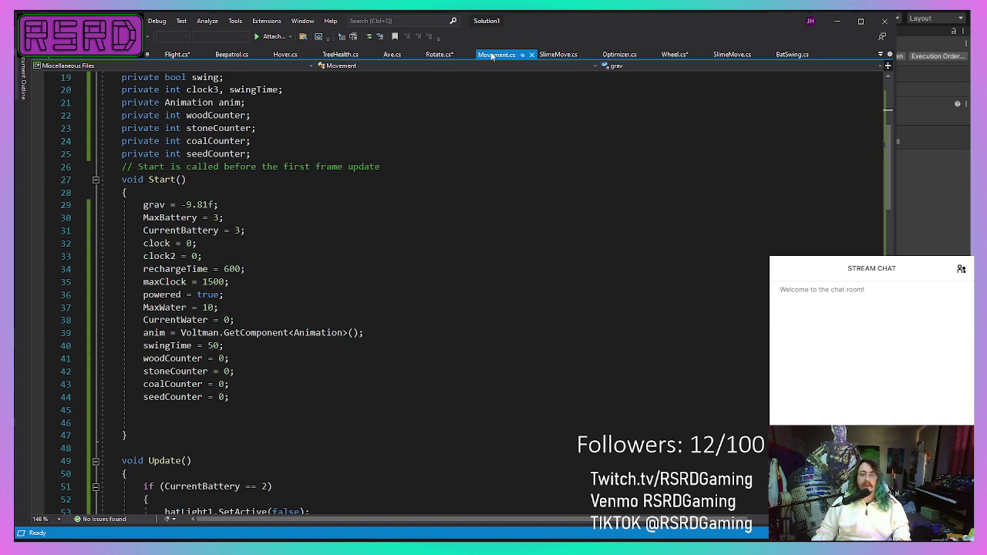
{"action": "left_click", "coordinate": [176, 54]}
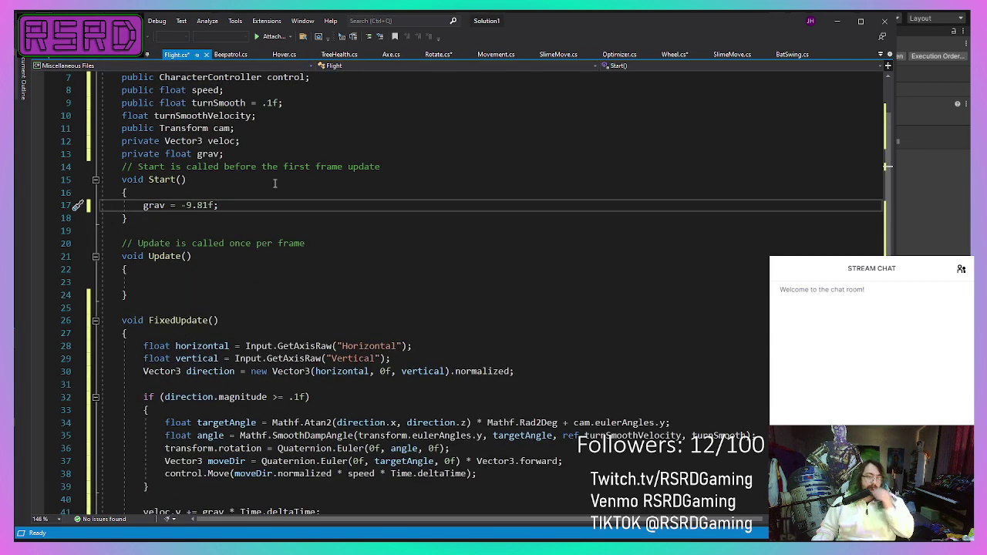
{"action": "scroll", "coordinate": [276, 186], "scroll_direction": "up", "scroll_amount": 2}
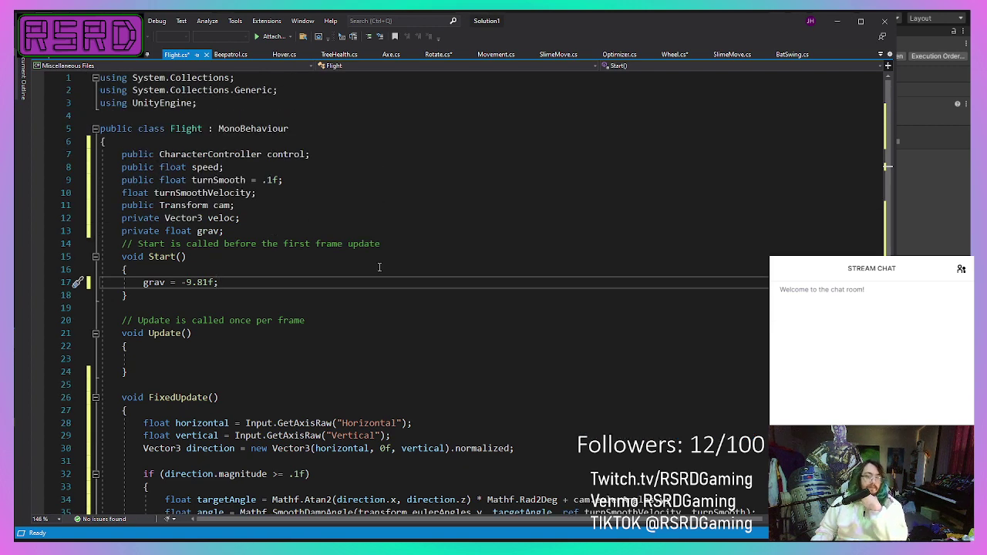
{"action": "scroll", "coordinate": [381, 272], "scroll_direction": "down", "scroll_amount": 3}
{"action": "scroll", "coordinate": [382, 272], "scroll_direction": "up", "scroll_amount": 3}
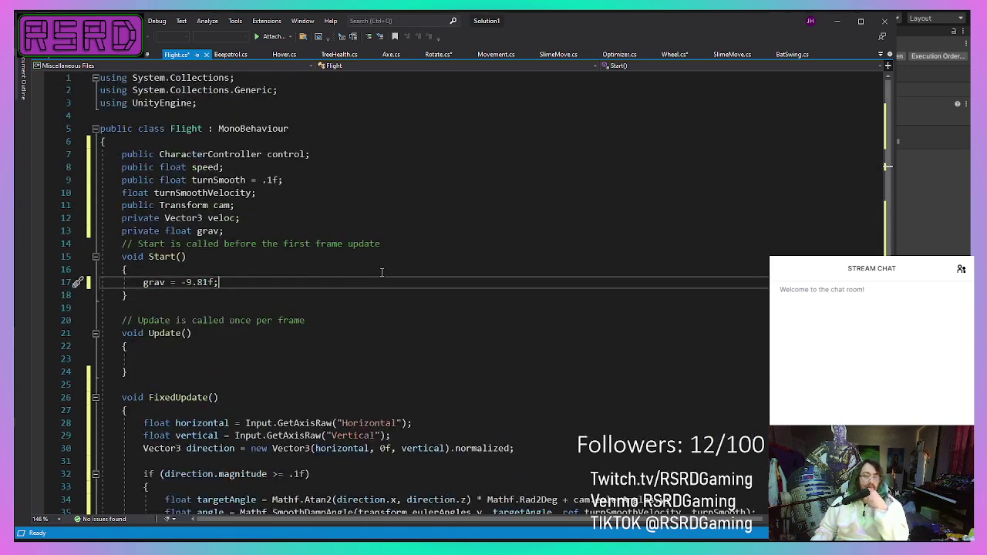
{"action": "key", "text": "ctrl+s"}
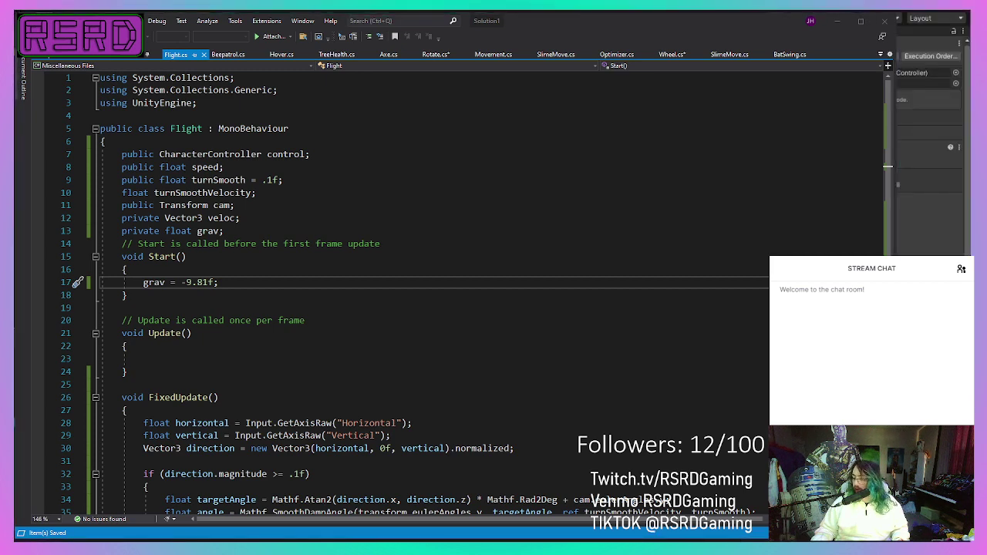
Step: Switch to Unity, add the Flight script to the Character object and assign Main Camera to its Cam reference
{"action": "key", "text": "alt+Tab"}
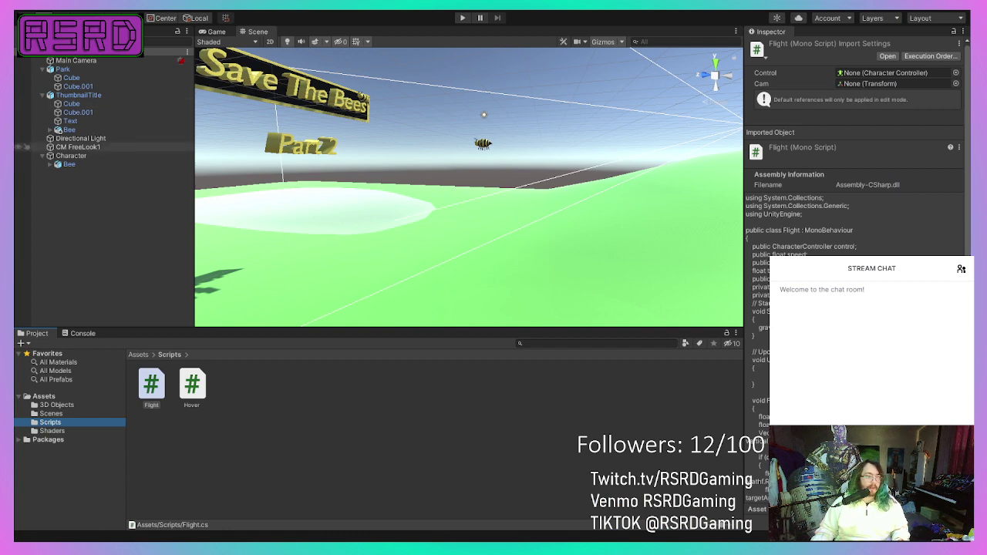
{"action": "left_click", "coordinate": [105, 157]}
{"action": "scroll", "coordinate": [491, 177], "scroll_direction": "up", "scroll_amount": 4}
{"action": "scroll", "coordinate": [490, 178], "scroll_direction": "down", "scroll_amount": 3}
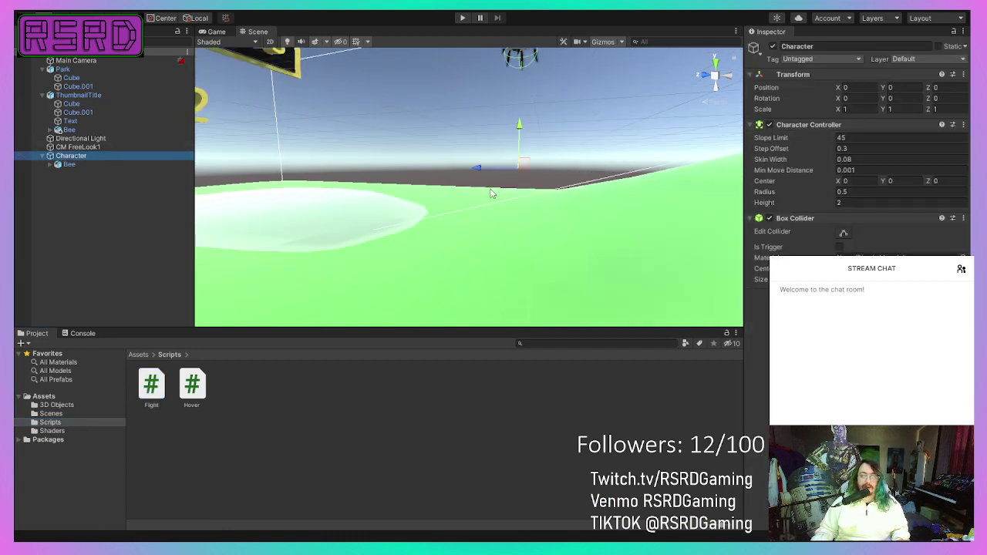
{"action": "left_click", "coordinate": [858, 298]}
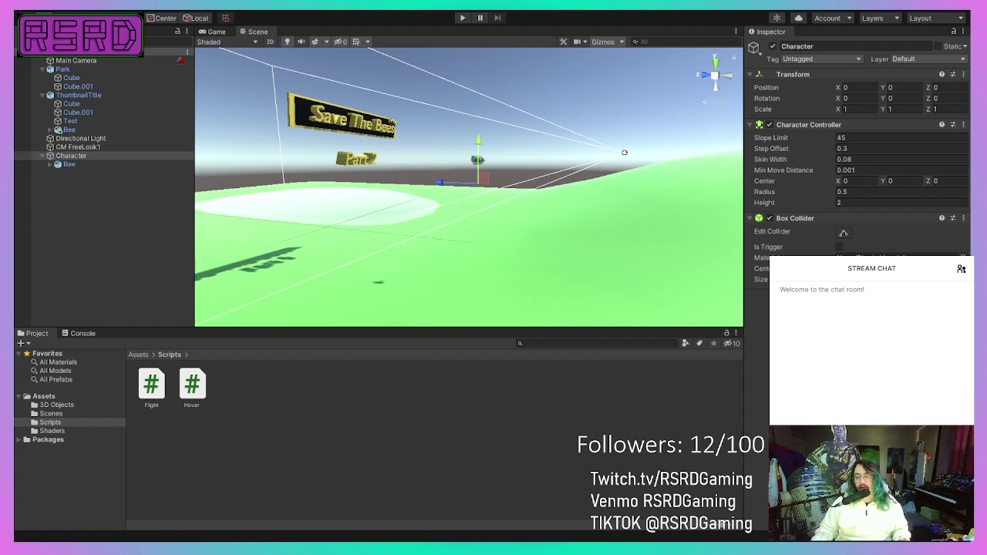
{"action": "key", "text": "Return"}
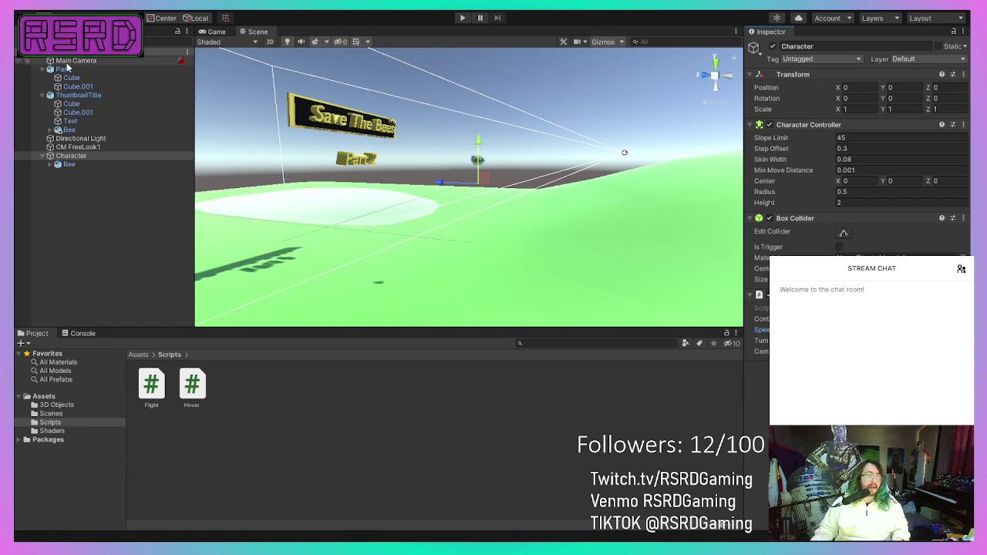
{"action": "left_click_drag", "start_coordinate": [67, 61], "coordinate": [642, 314]}
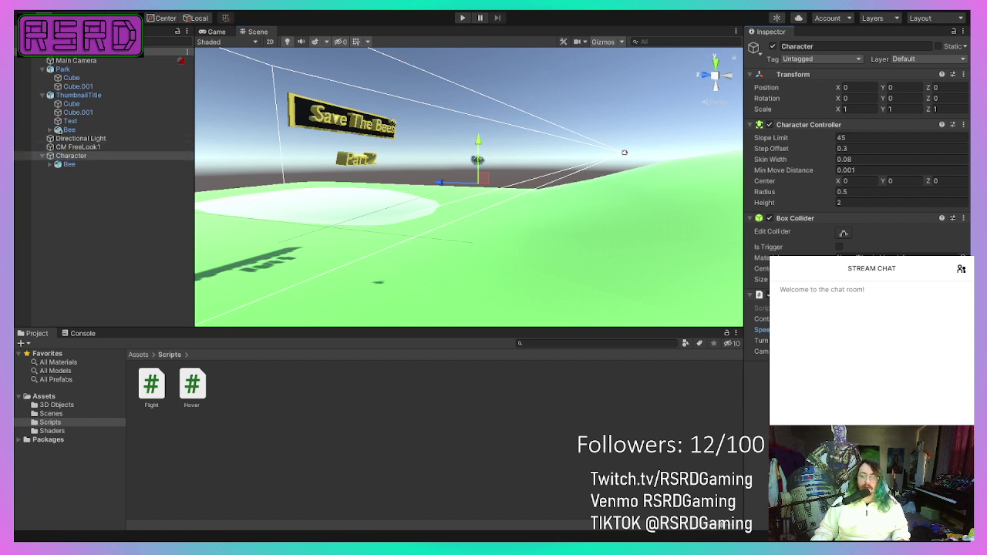
Step: Run the scene and steer the bee around the park forward and sideways to test the Flight script
{"action": "left_click", "coordinate": [462, 19]}
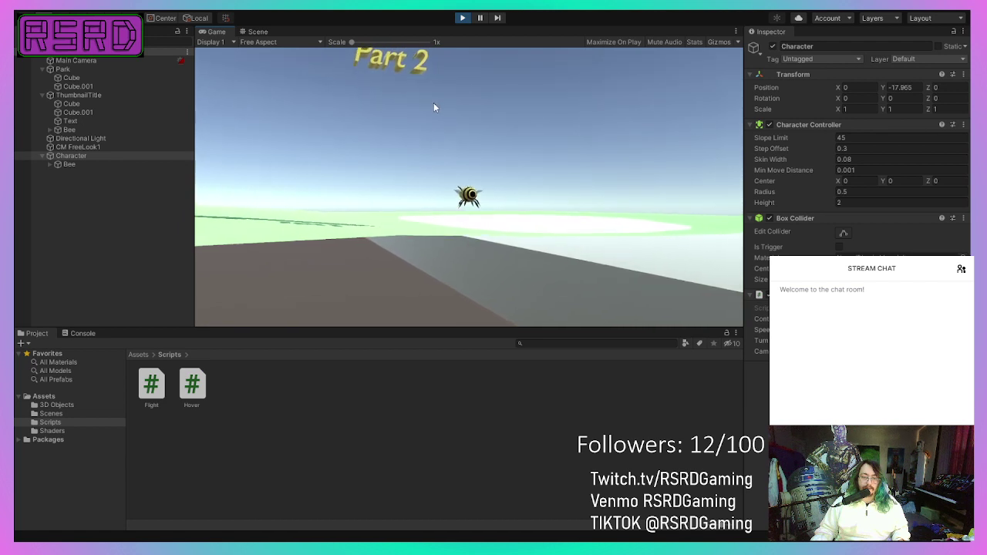
{"action": "key", "text": "w"}
{"action": "key", "text": "a"}
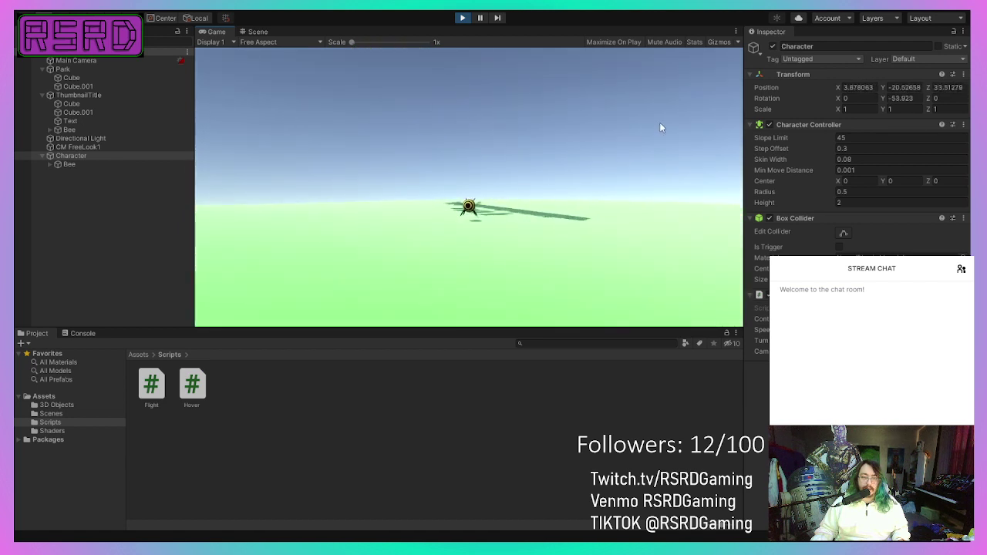
{"action": "key", "text": "w"}
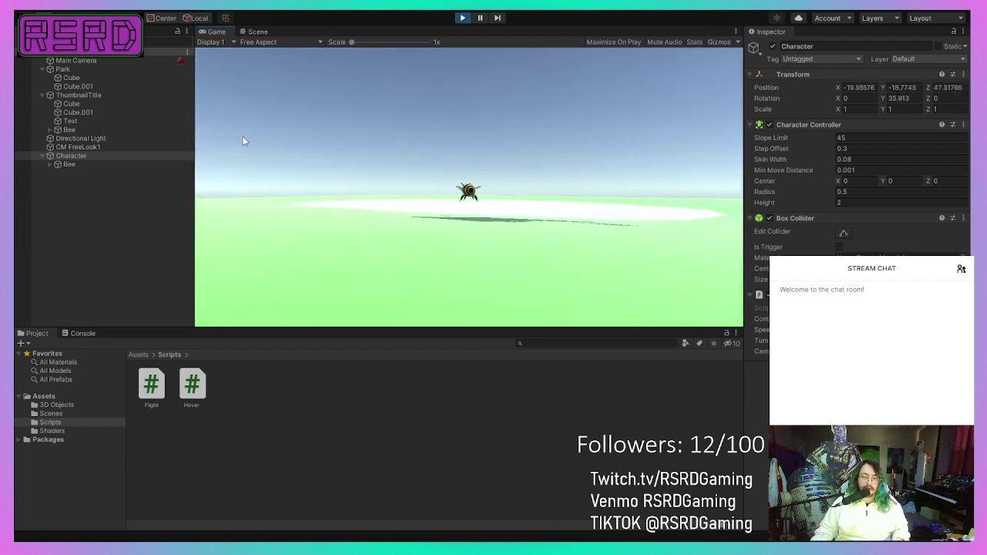
{"action": "key", "text": "w"}
{"action": "key", "text": "d"}
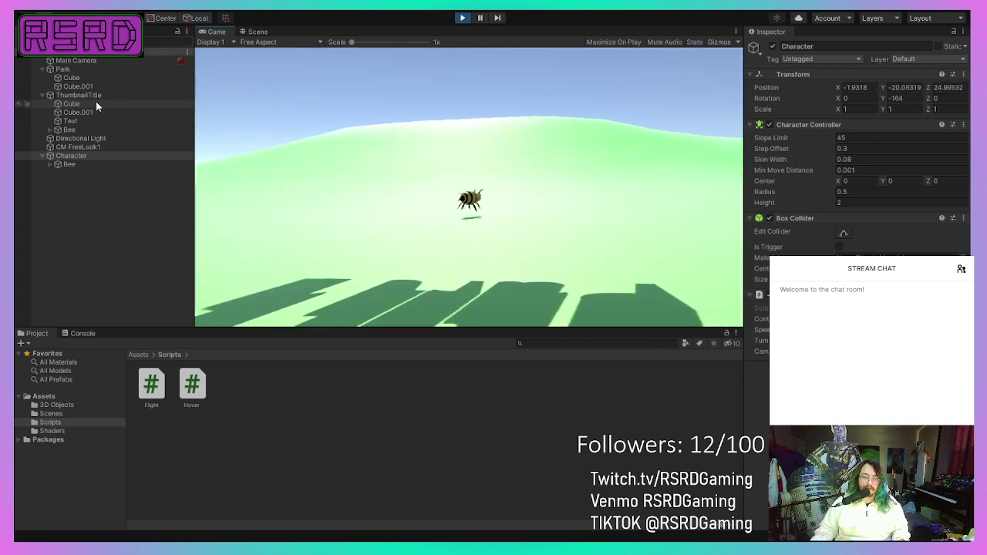
{"action": "key", "text": "w"}
{"action": "key", "text": "a"}
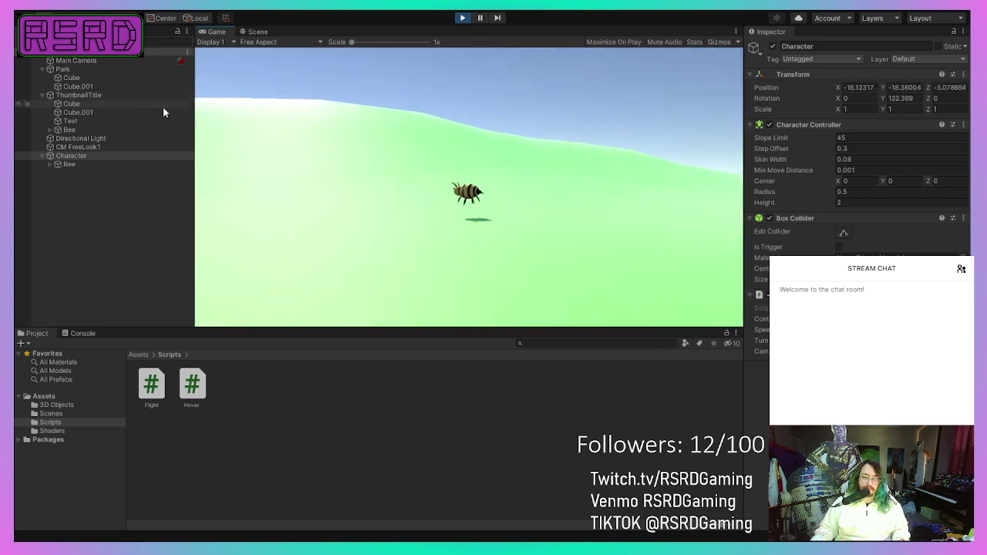
{"action": "key", "text": "w"}
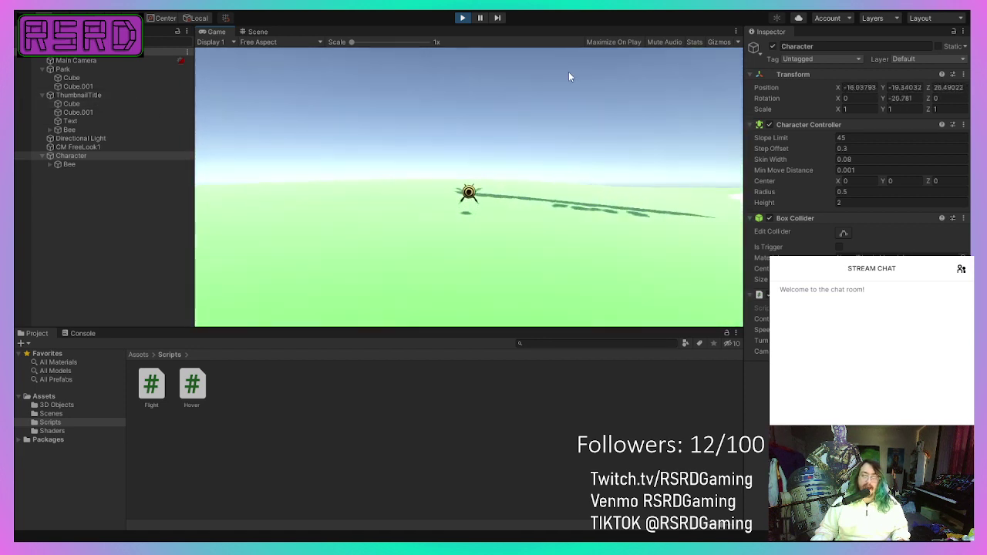
{"action": "key", "text": "w"}
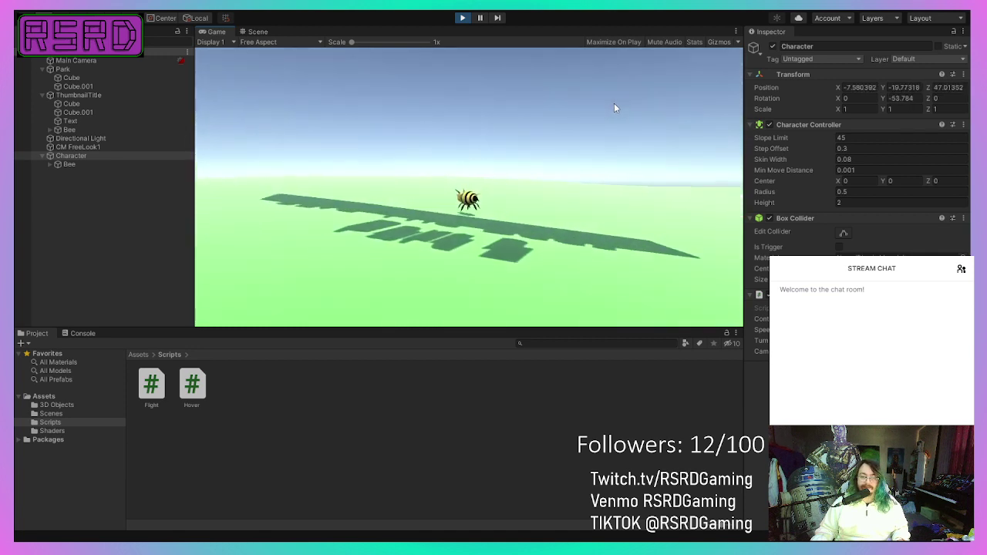
{"action": "key", "text": "w"}
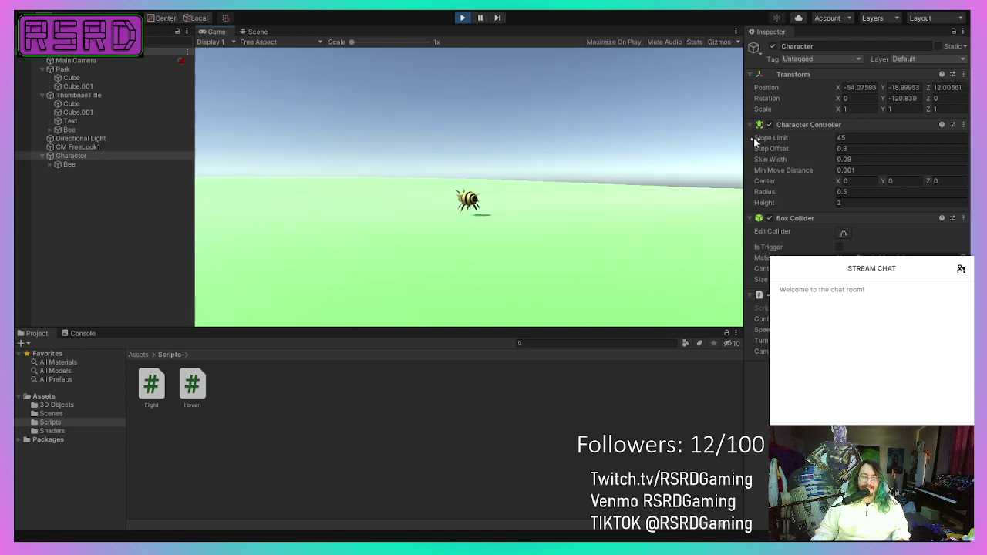
{"action": "key", "text": "w"}
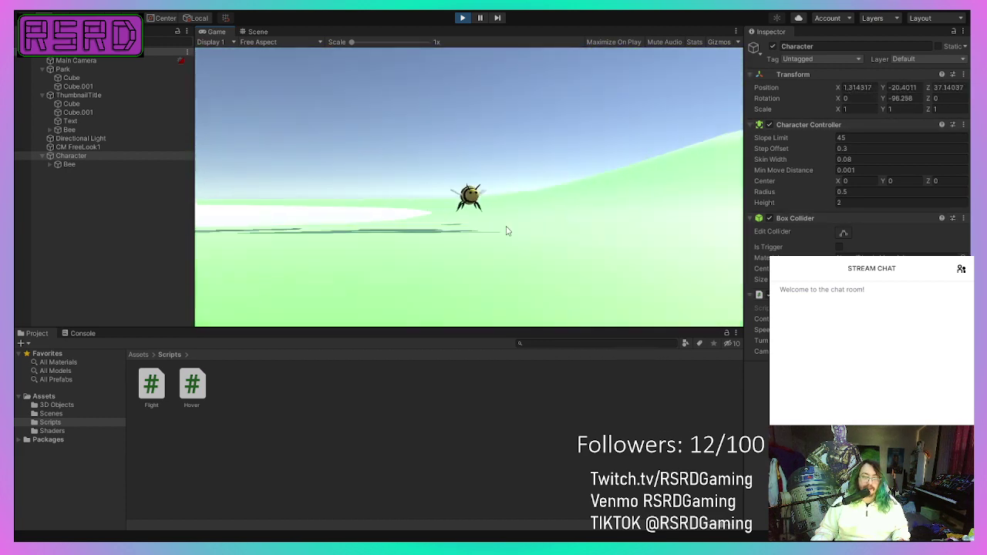
Step: Examine the bee's height above the Character's origin and the ground in the Scene view while the game runs
{"action": "left_click", "coordinate": [257, 32]}
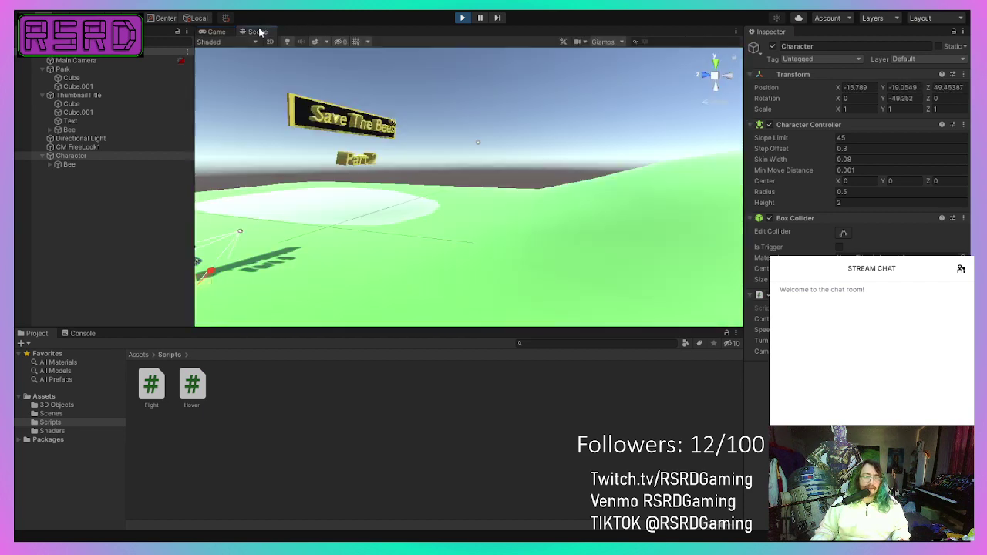
{"action": "middle_click_drag", "start_coordinate": [347, 253], "coordinate": [419, 245]}
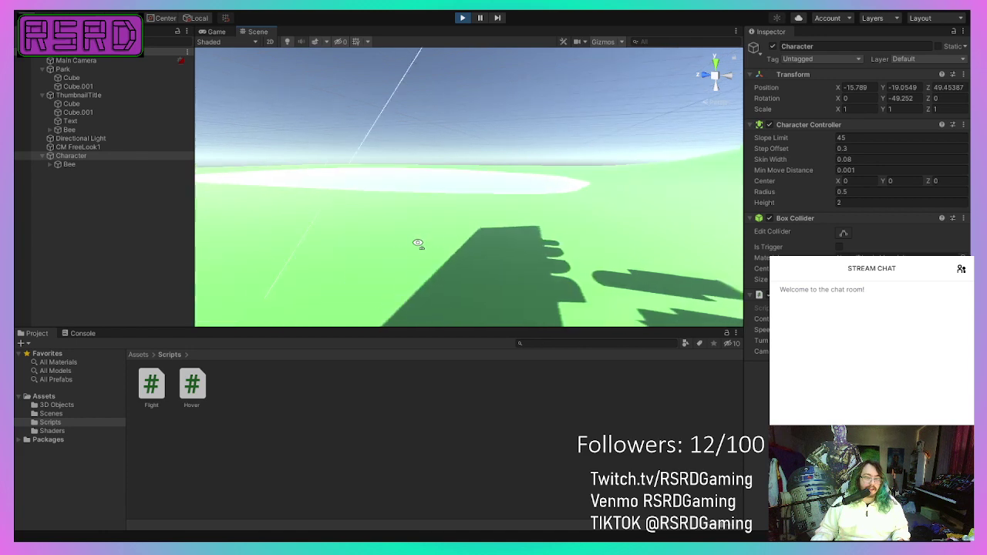
{"action": "right_click_drag", "start_coordinate": [419, 245], "coordinate": [928, 242]}
{"action": "key", "text": "f"}
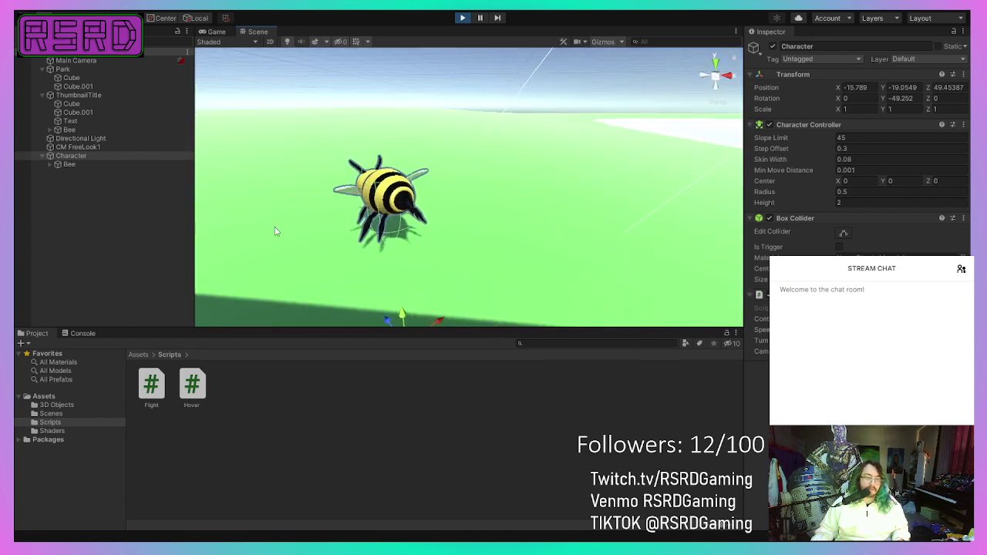
{"action": "middle_click_drag", "start_coordinate": [406, 232], "coordinate": [488, 225]}
{"action": "scroll", "coordinate": [493, 225], "scroll_direction": "down", "scroll_amount": 6}
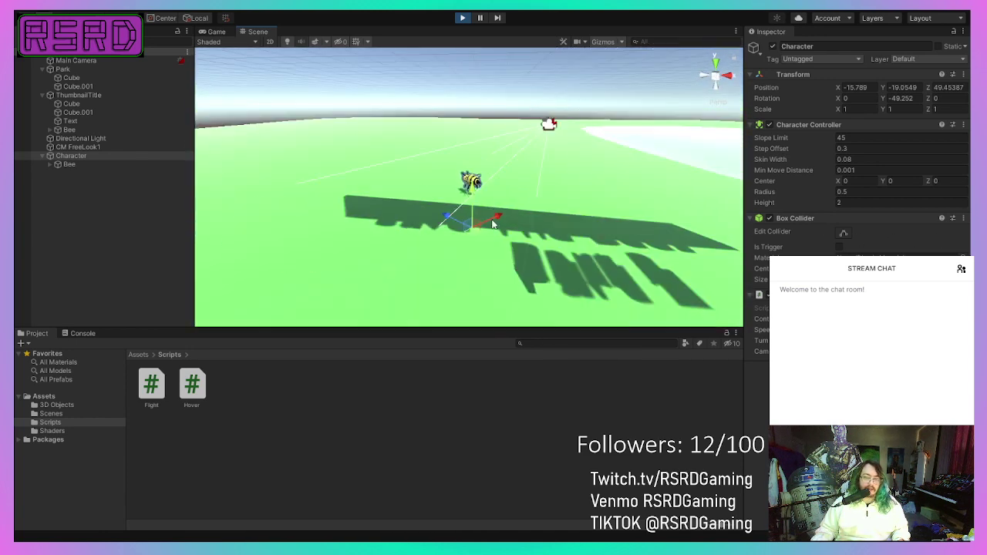
{"action": "right_click_drag", "start_coordinate": [494, 225], "coordinate": [536, 191]}
{"action": "middle_click_drag", "start_coordinate": [470, 230], "coordinate": [507, 193]}
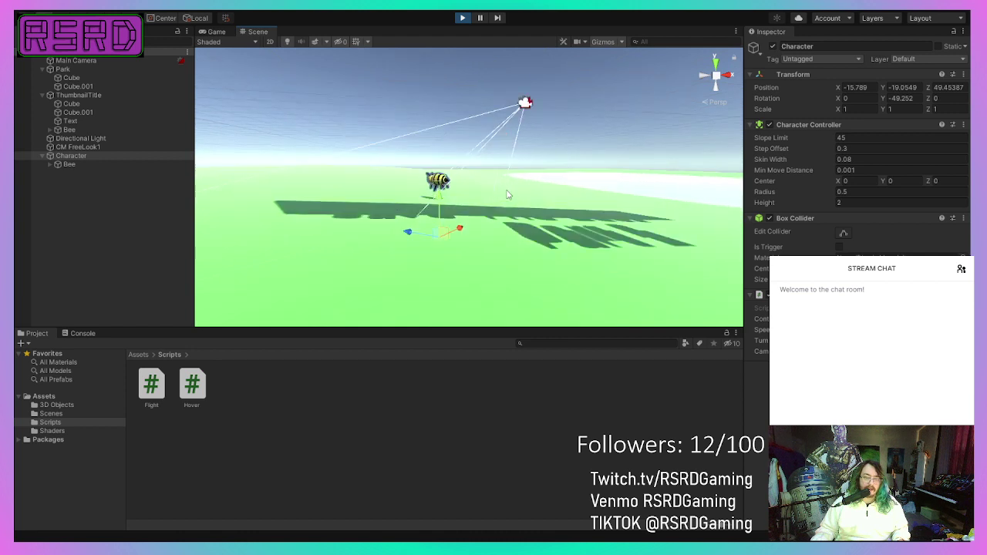
{"action": "scroll", "coordinate": [507, 194], "scroll_direction": "up", "scroll_amount": 3}
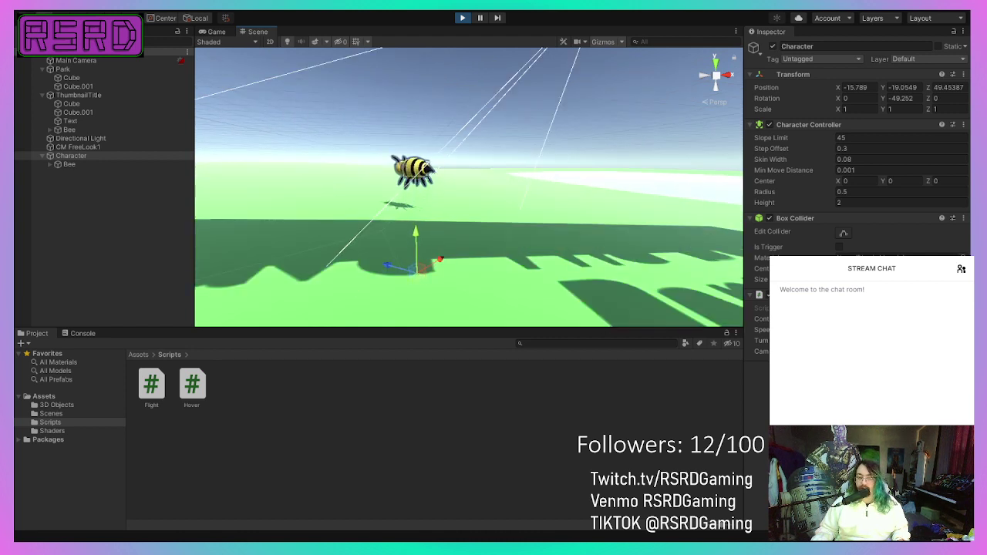
Step: Try to raise the Character along its Y axis during play and stop the play test
{"action": "left_click", "coordinate": [891, 88]}
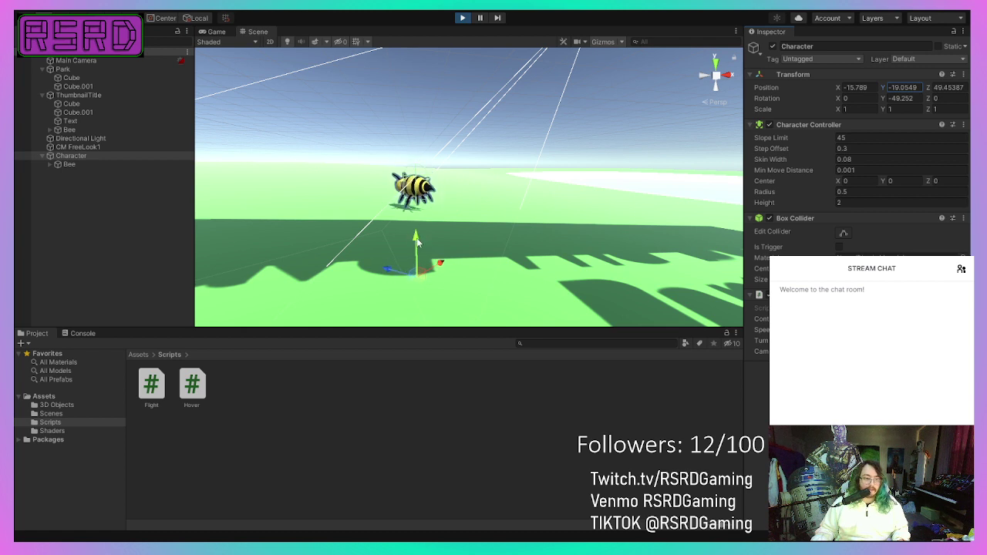
{"action": "left_click_drag", "start_coordinate": [418, 239], "coordinate": [437, 72]}
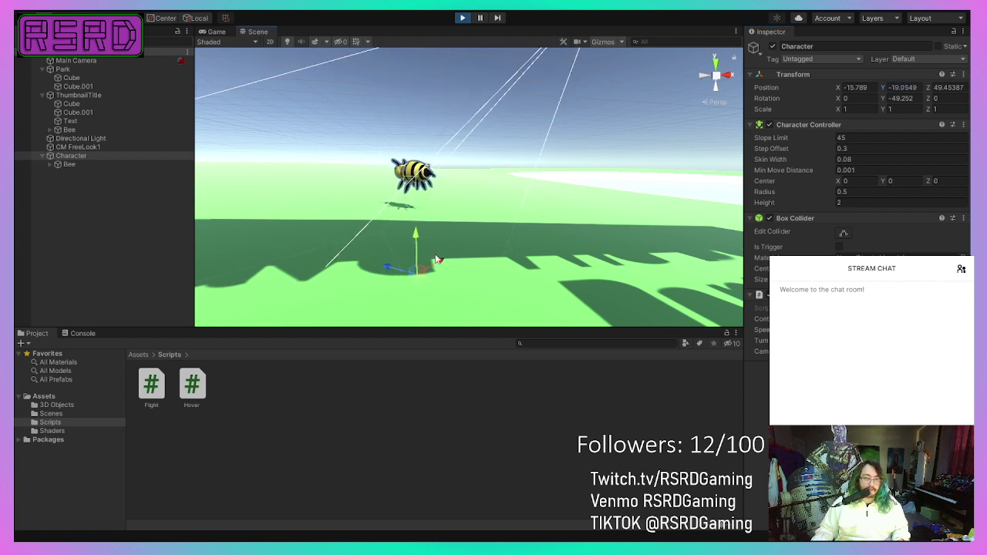
{"action": "left_click", "coordinate": [464, 19]}
{"action": "middle_click_drag", "start_coordinate": [339, 180], "coordinate": [418, 350]}
{"action": "scroll", "coordinate": [325, 244], "scroll_direction": "down", "scroll_amount": 3}
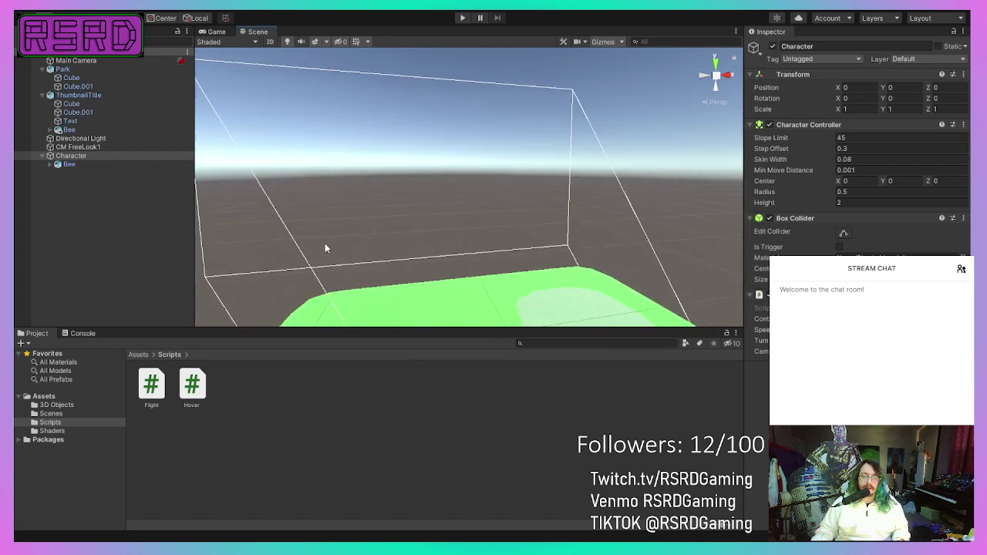
Step: Remove the Box Collider from the Character and set its Character Controller radius to 0.74 and height to 4.4
{"action": "scroll", "coordinate": [326, 243], "scroll_direction": "down", "scroll_amount": 4}
{"action": "middle_click_drag", "start_coordinate": [330, 242], "coordinate": [363, 200]}
{"action": "scroll", "coordinate": [397, 206], "scroll_direction": "up", "scroll_amount": 5}
{"action": "scroll", "coordinate": [364, 200], "scroll_direction": "up", "scroll_amount": 2}
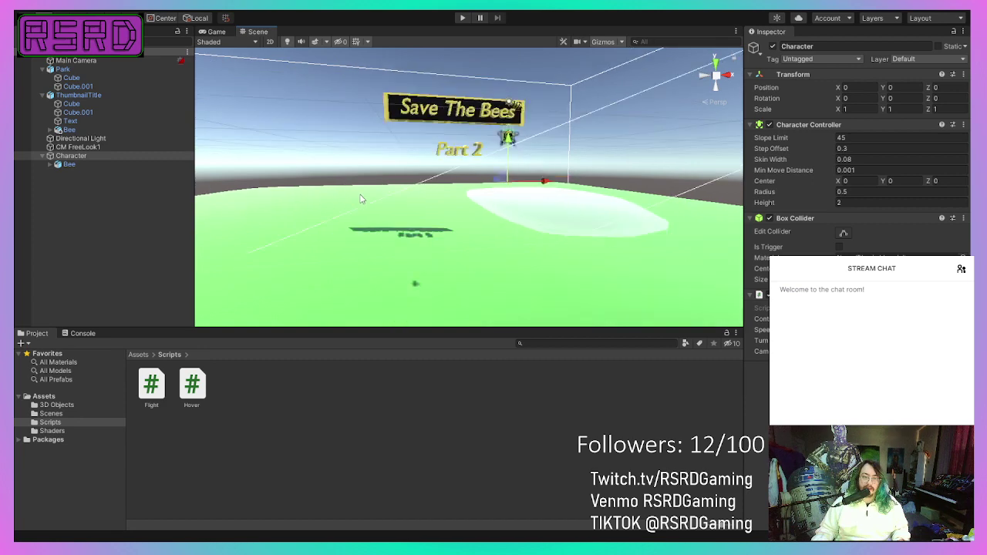
{"action": "right_click_drag", "start_coordinate": [360, 199], "coordinate": [367, 206]}
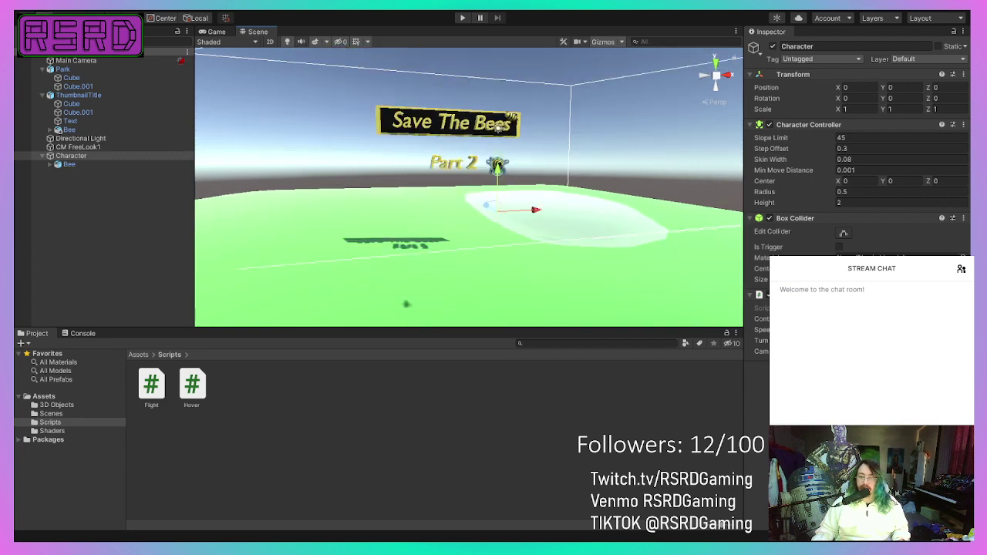
{"action": "scroll", "coordinate": [477, 163], "scroll_direction": "up", "scroll_amount": 4}
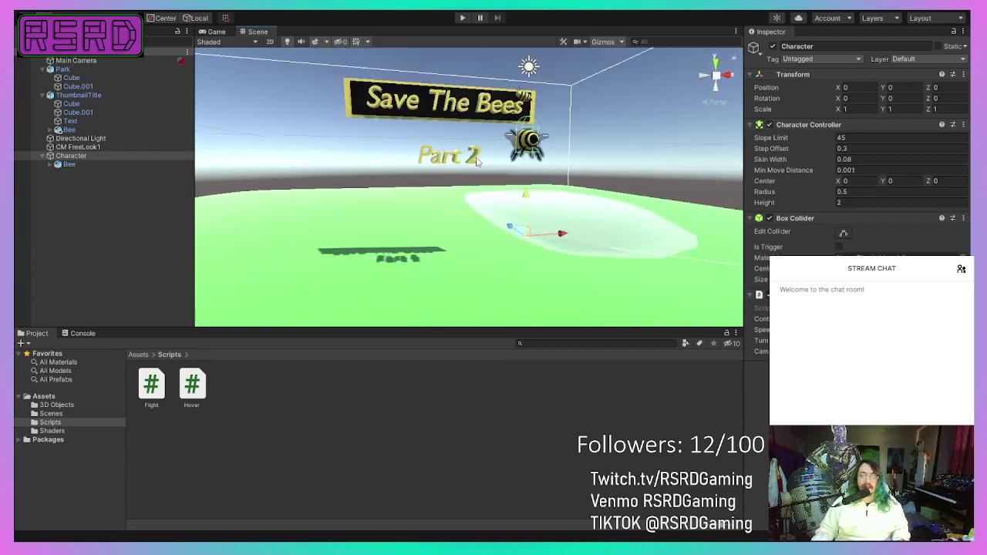
{"action": "scroll", "coordinate": [476, 165], "scroll_direction": "down", "scroll_amount": 4}
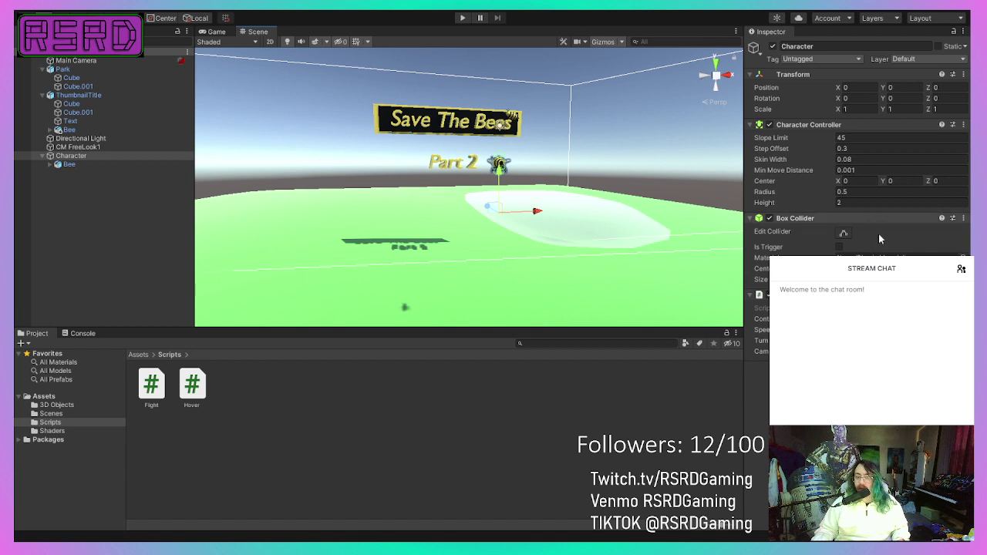
{"action": "key", "text": "ctrl+z"}
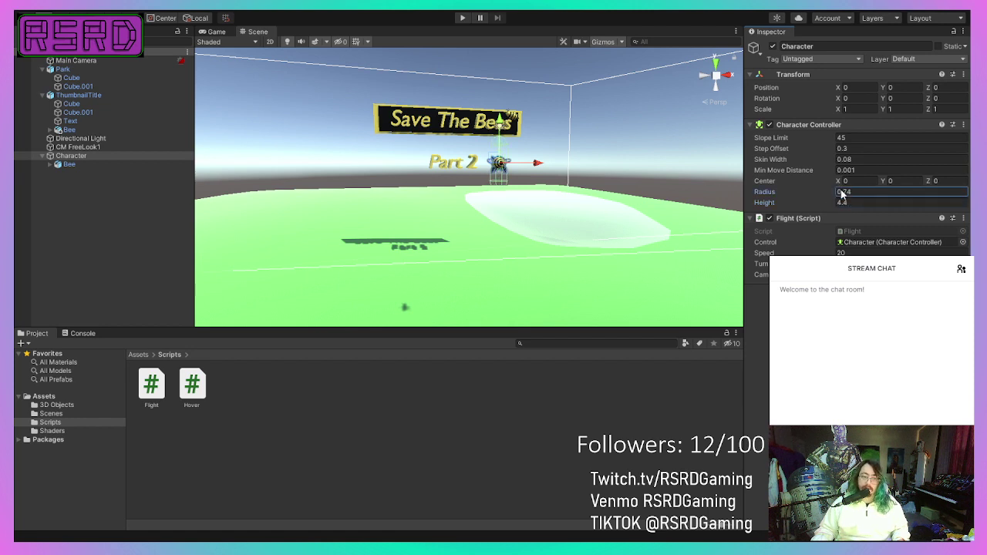
Step: Run the scene, fly the bee forward and sideways over the park to test the resized Character Controller, and stop the play test
{"action": "left_click", "coordinate": [465, 19]}
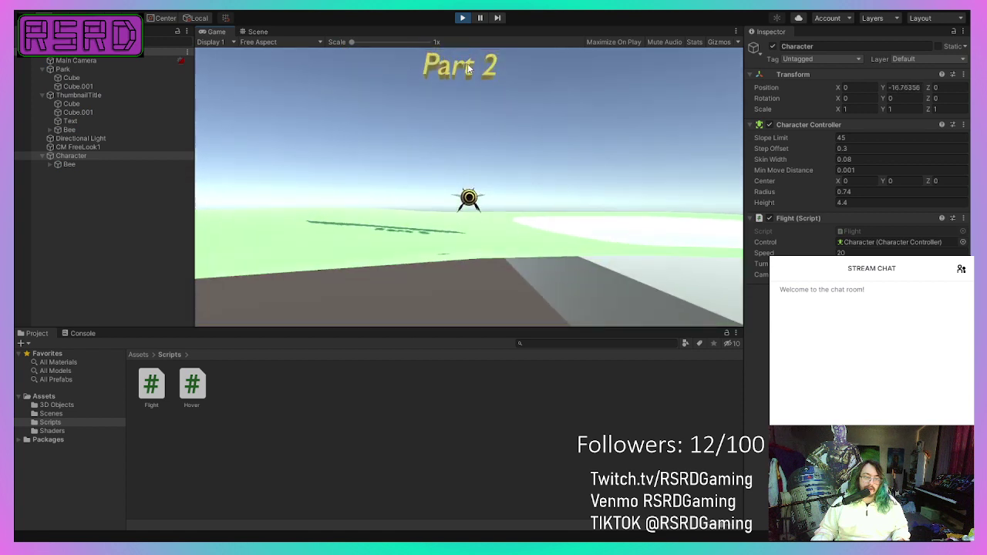
{"action": "key", "text": "w"}
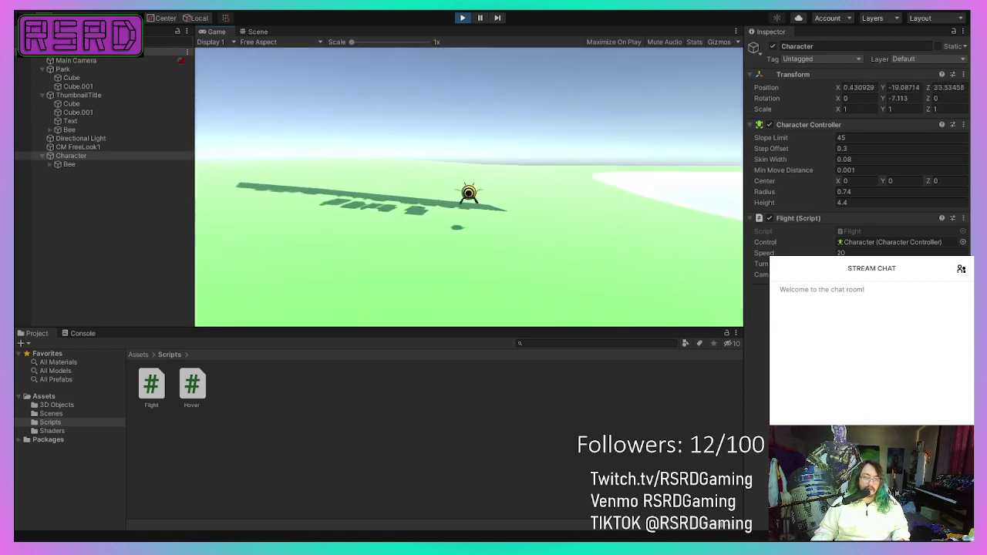
{"action": "key", "text": "d"}
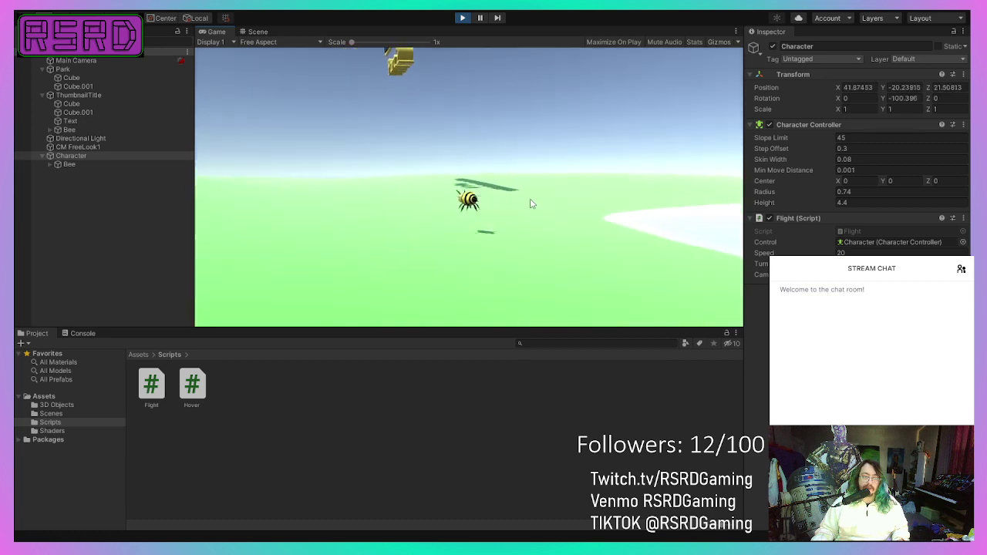
{"action": "left_click", "coordinate": [462, 18]}
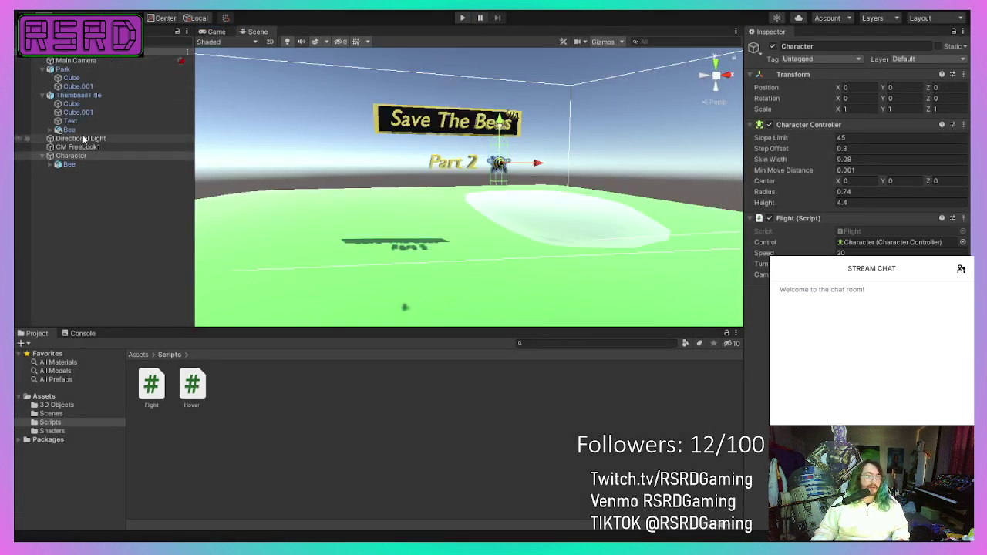
Step: Adjust the collider's collision and damping settings on the CM FreeLook1 camera
{"action": "left_click", "coordinate": [81, 146]}
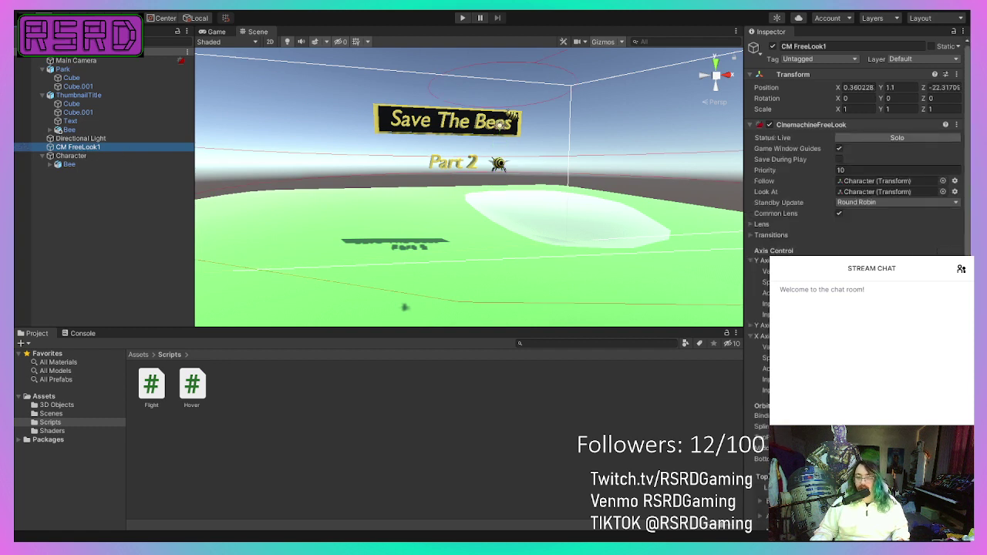
{"action": "scroll", "coordinate": [856, 154], "scroll_direction": "down", "scroll_amount": 6}
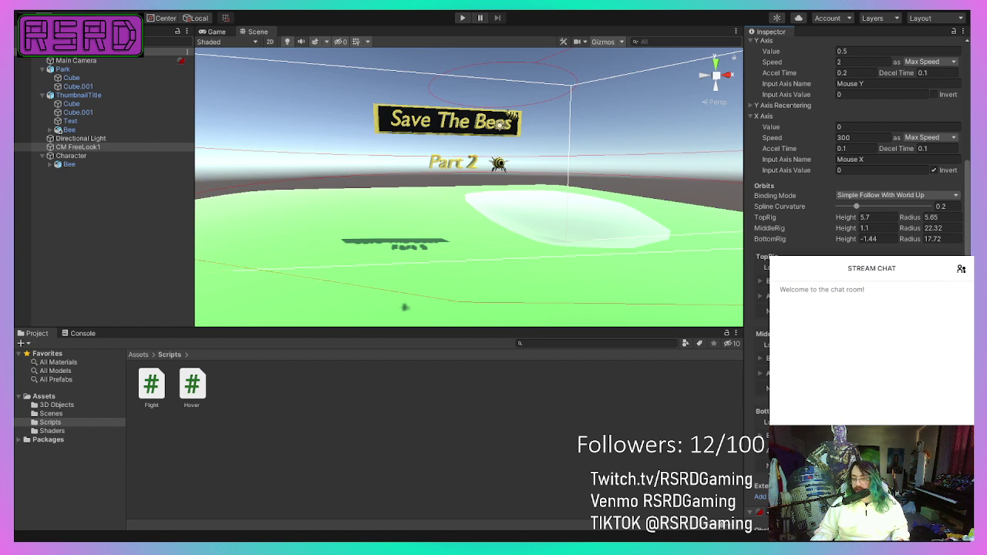
{"action": "scroll", "coordinate": [856, 155], "scroll_direction": "down", "scroll_amount": 5}
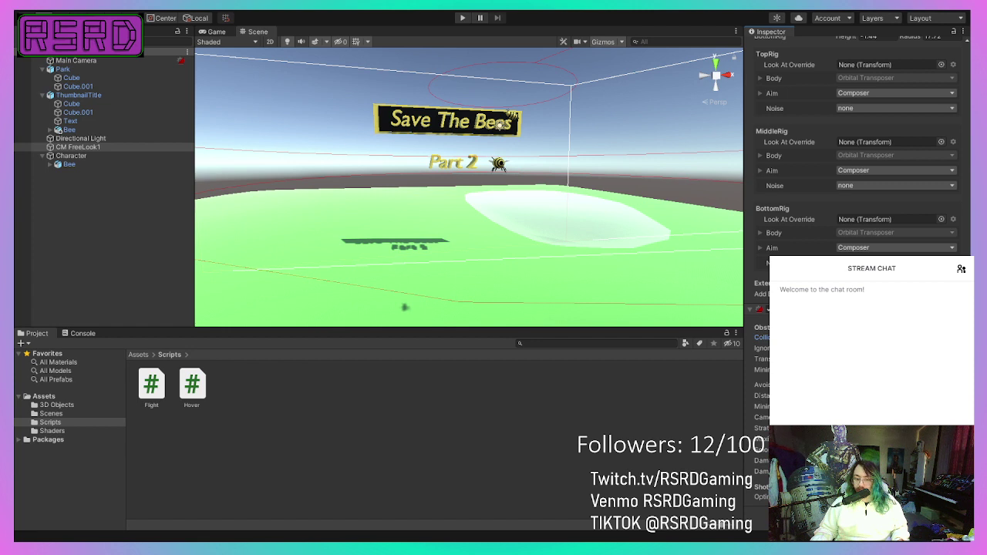
{"action": "scroll", "coordinate": [856, 154], "scroll_direction": "up", "scroll_amount": 1}
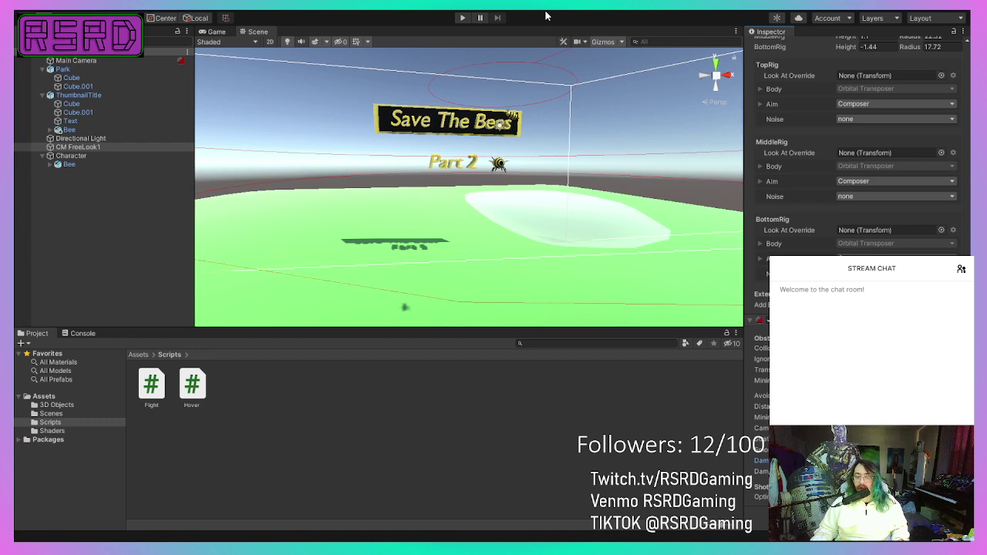
Step: Run the scene and inspect the Character in the Scene view and its component values during play
{"action": "left_click", "coordinate": [460, 20]}
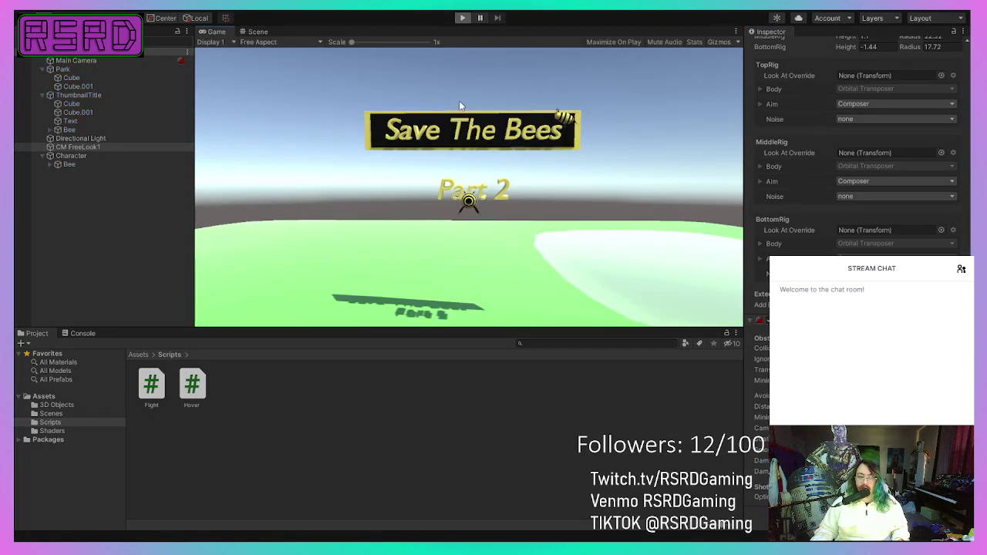
{"action": "left_click", "coordinate": [258, 32]}
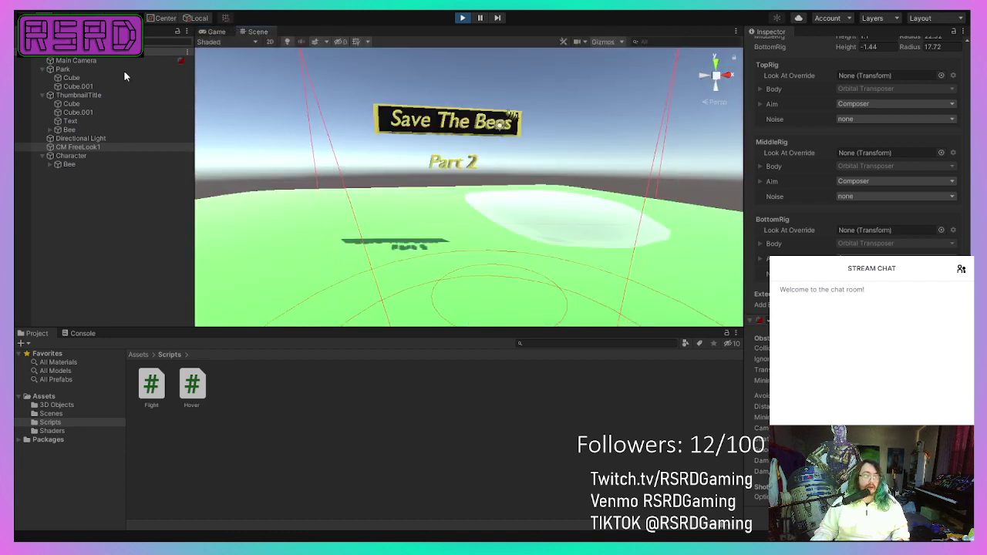
{"action": "left_click", "coordinate": [87, 157]}
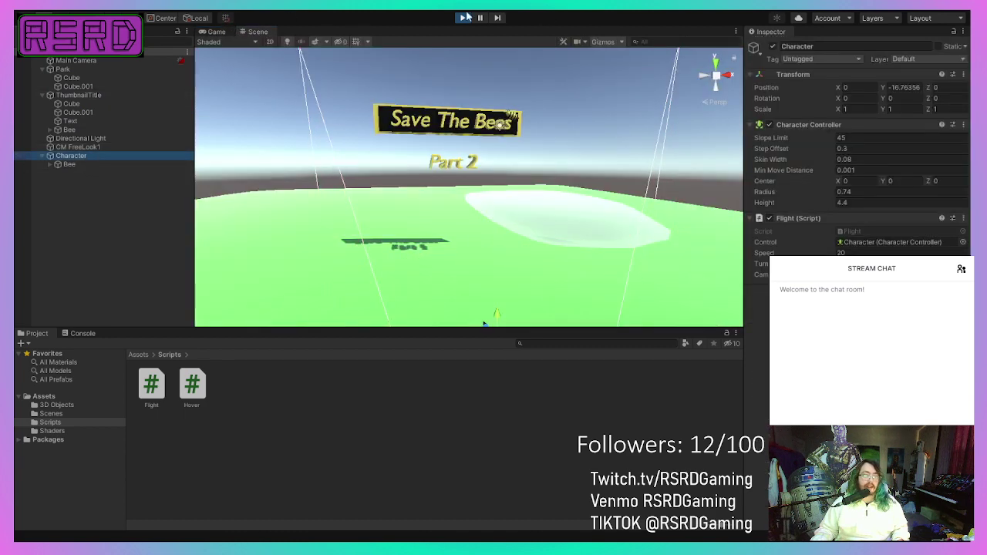
Step: Fly the bee up the hillside and across the park in the Game view to test how the camera follows, and end the play test
{"action": "left_click", "coordinate": [214, 33]}
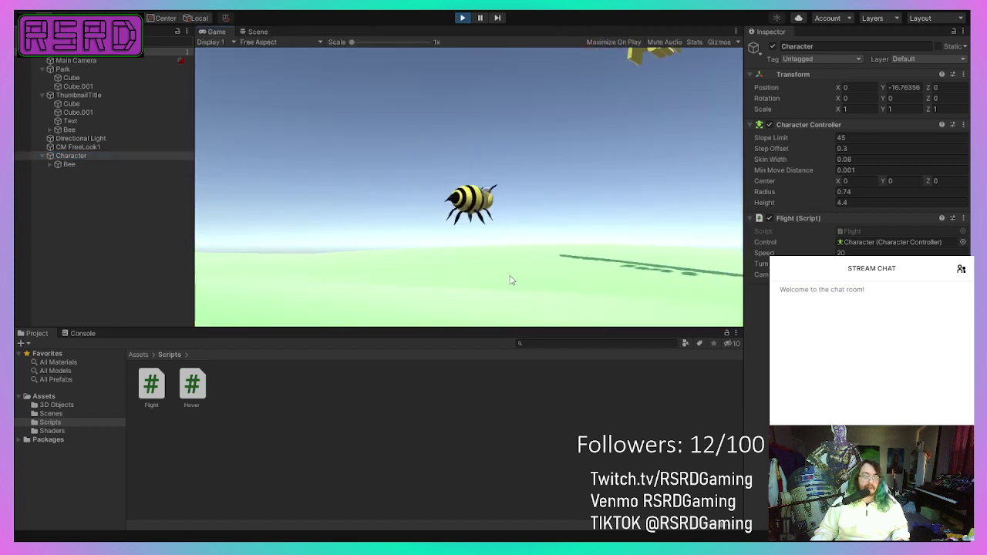
{"action": "key", "text": "d"}
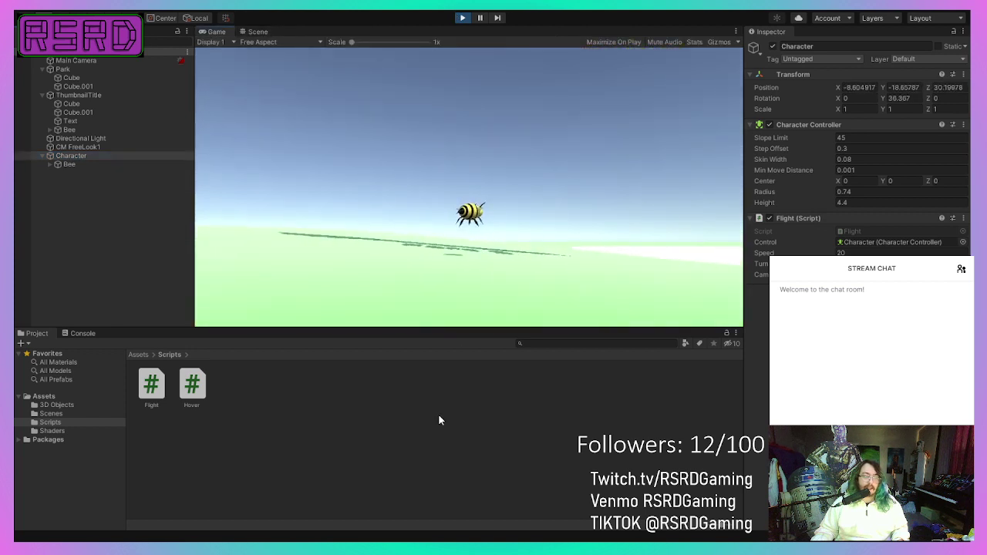
{"action": "key", "text": "s"}
{"action": "key", "text": "d"}
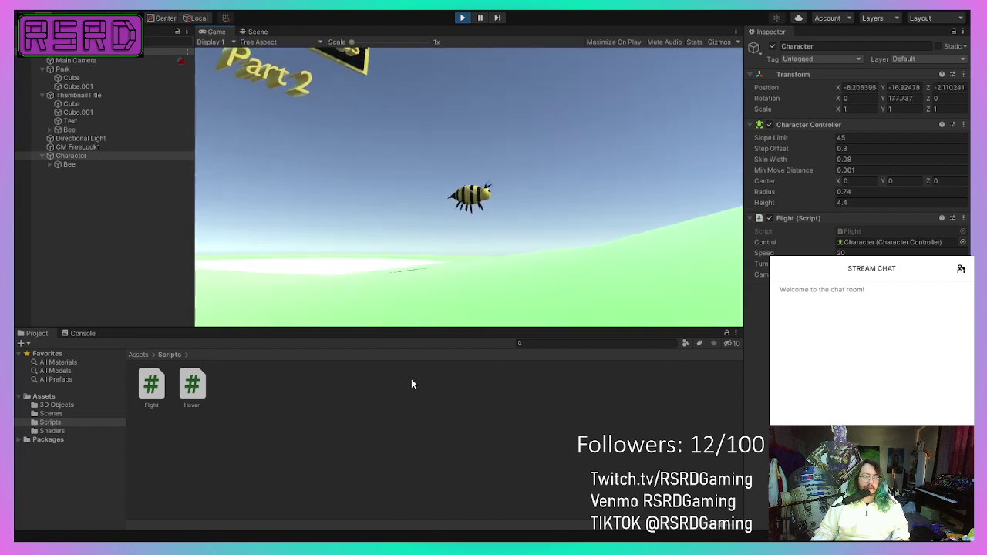
{"action": "key", "text": "w"}
{"action": "key", "text": "w"}
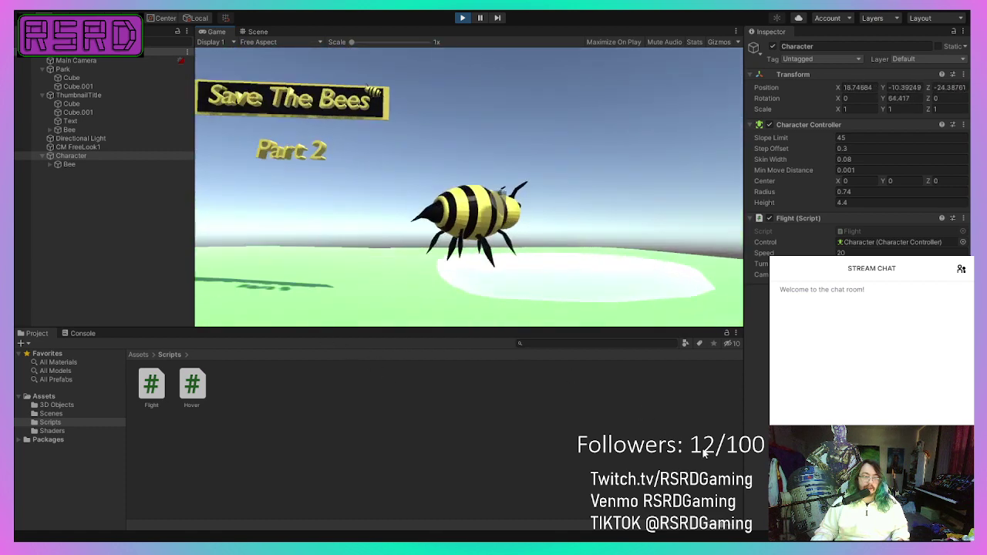
{"action": "key", "text": "w"}
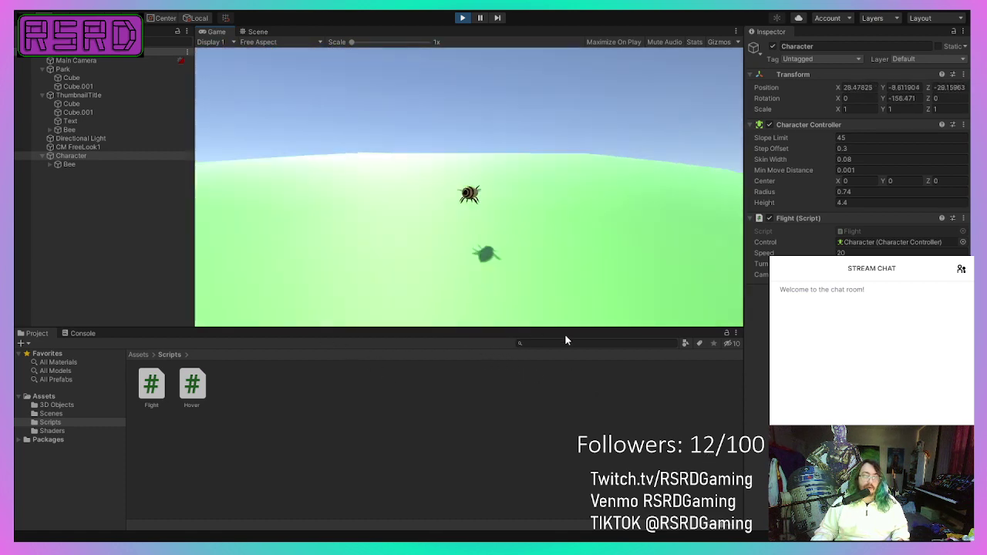
{"action": "key", "text": "w"}
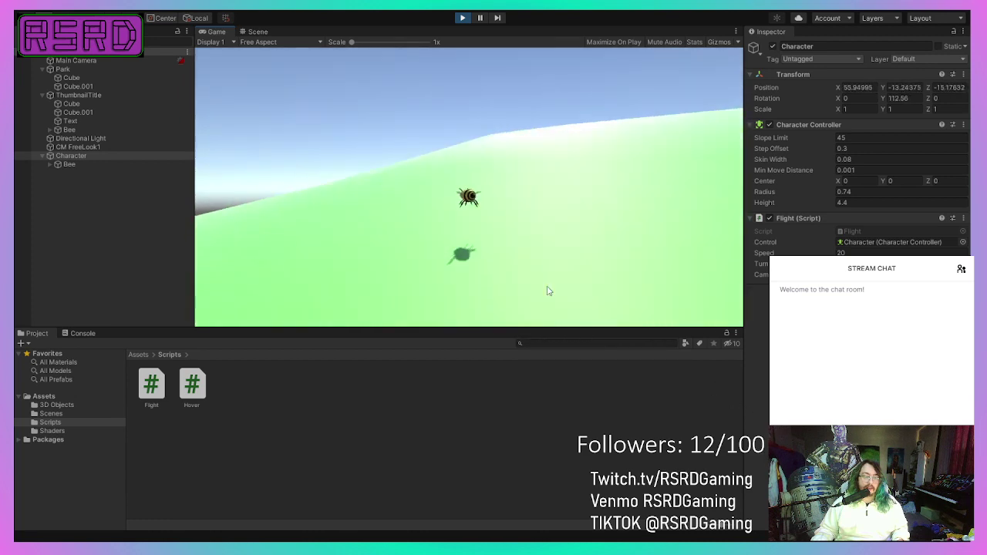
{"action": "key", "text": "w"}
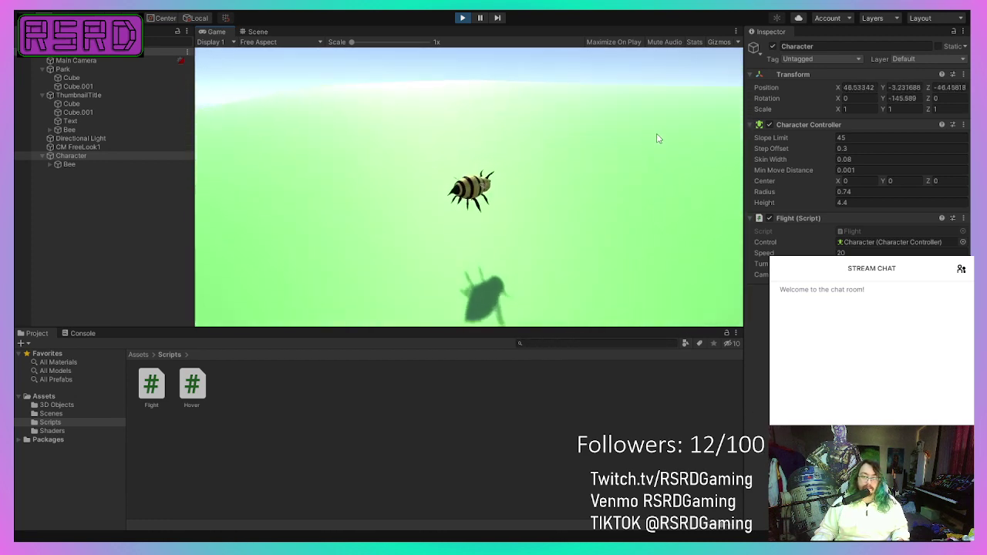
{"action": "key", "text": "w"}
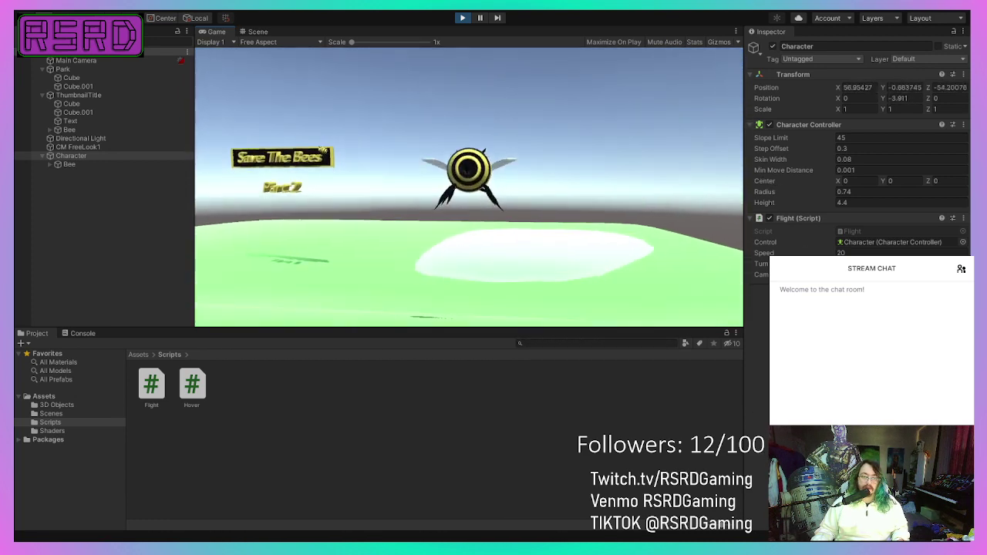
{"action": "key", "text": "w"}
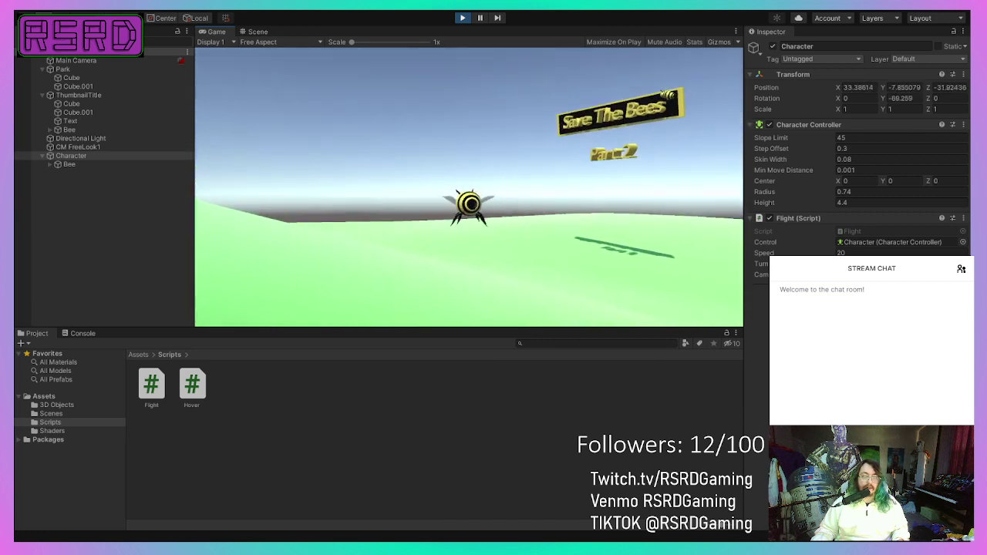
{"action": "key", "text": "w"}
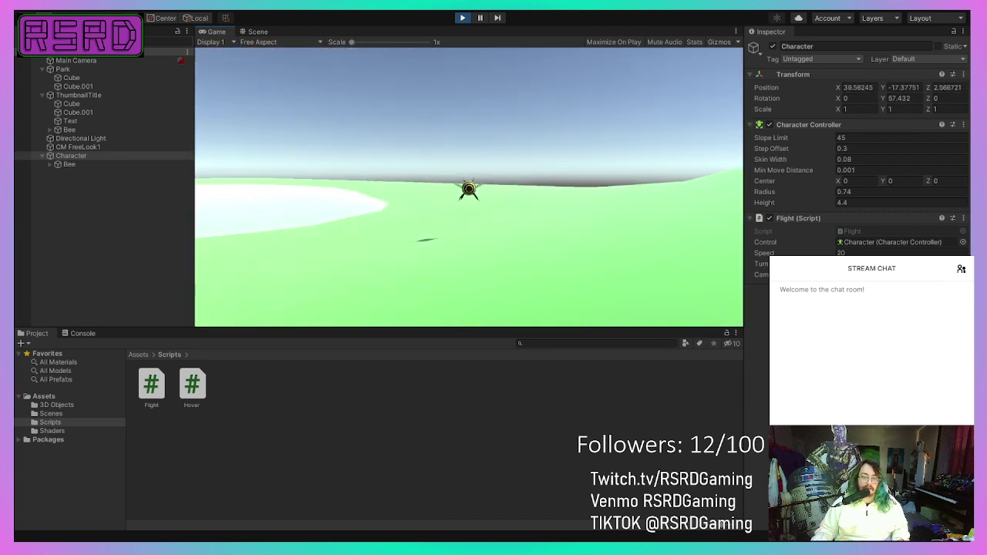
{"action": "key", "text": "a"}
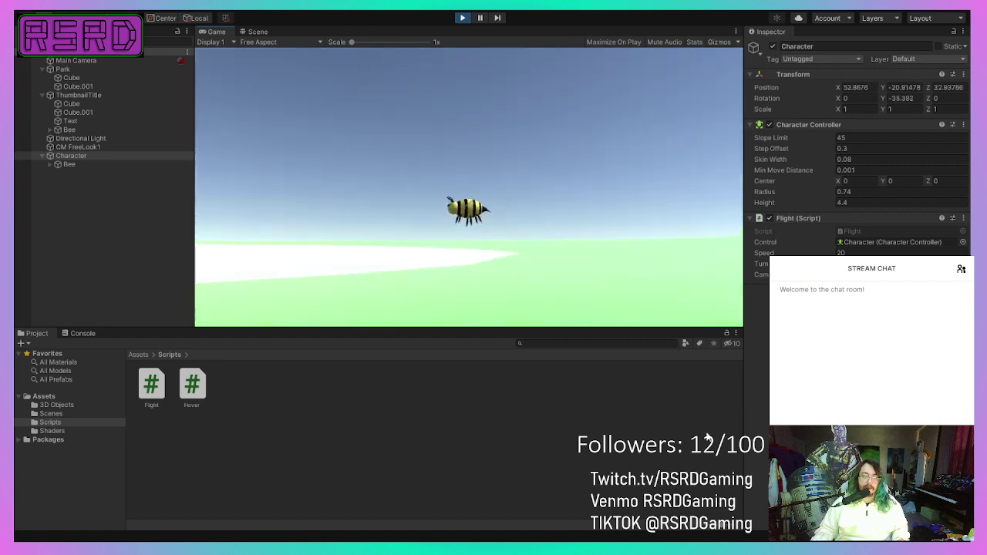
{"action": "key", "text": "a"}
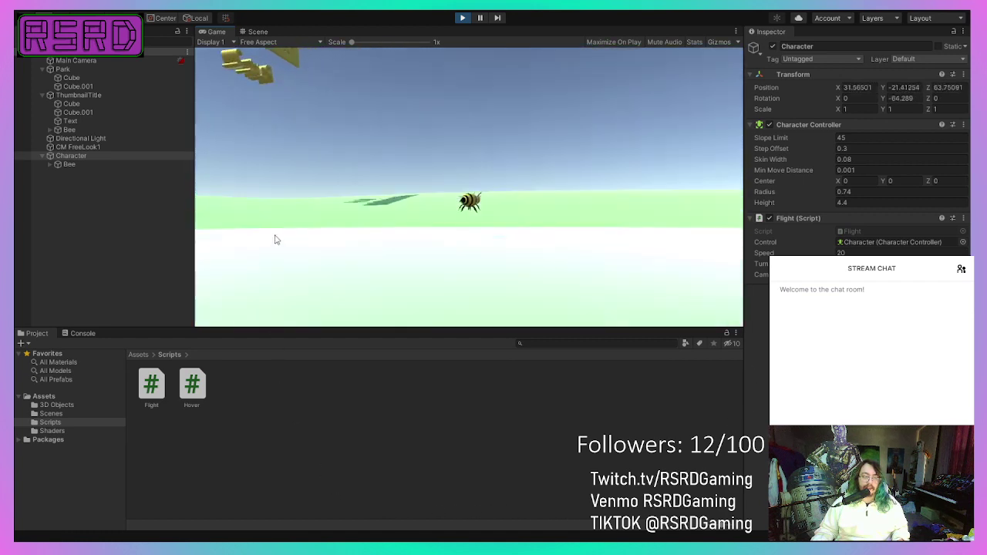
{"action": "left_click", "coordinate": [462, 18]}
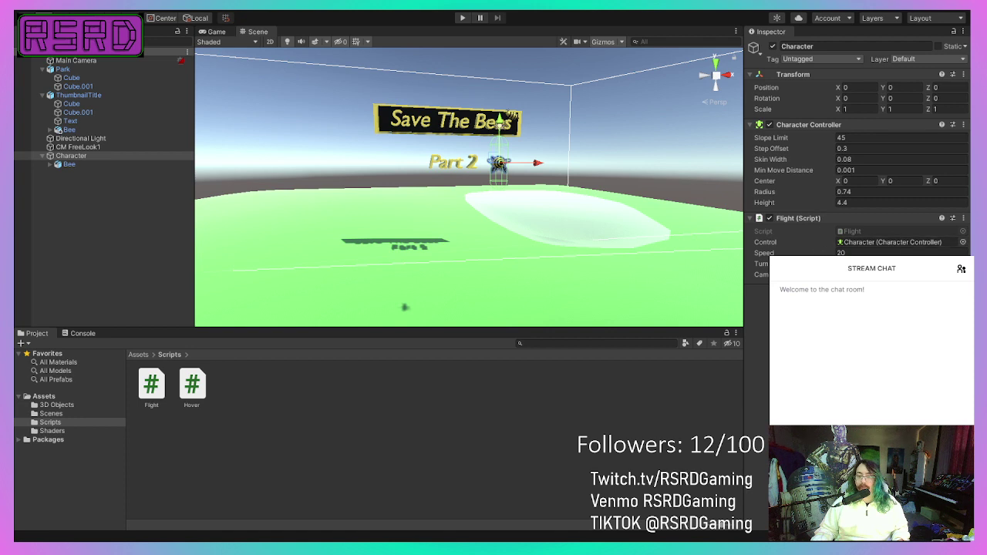
Step: Readjust the smoothing and damping of the CM FreeLook1 camera's collider
{"action": "left_click", "coordinate": [89, 147]}
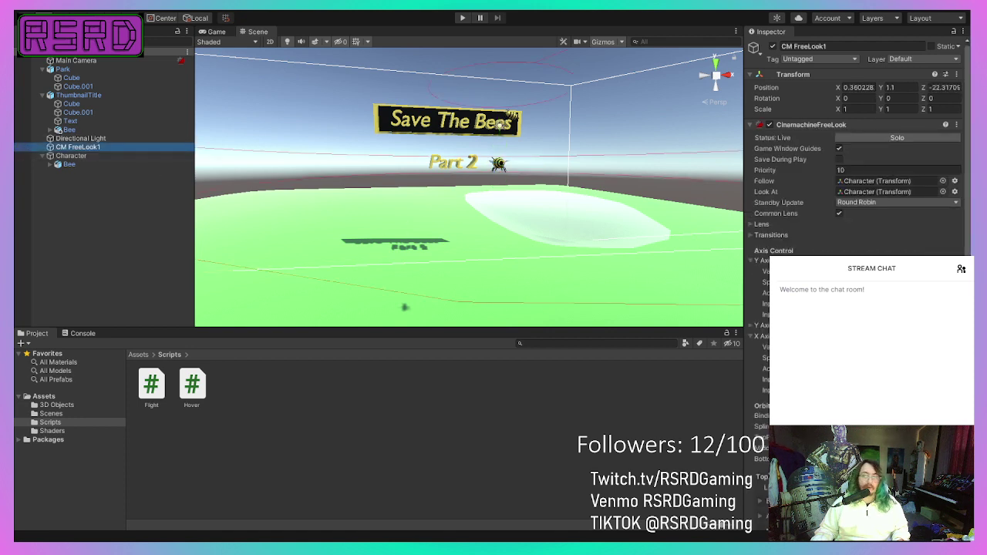
{"action": "scroll", "coordinate": [856, 193], "scroll_direction": "down", "scroll_amount": 10}
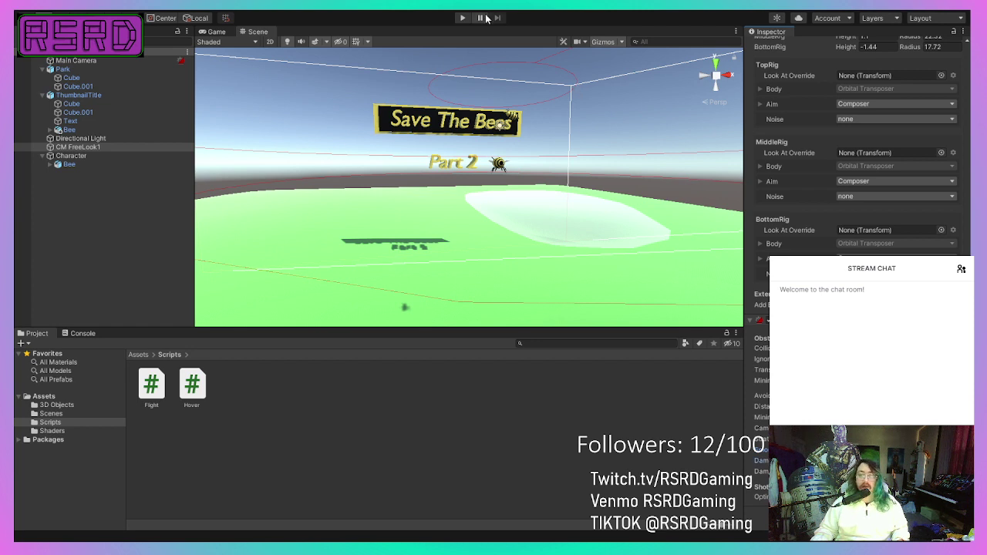
Step: Run the scene, select the Character, and fly the bee over the low ground to test the readjusted camera collider
{"action": "left_click", "coordinate": [461, 19]}
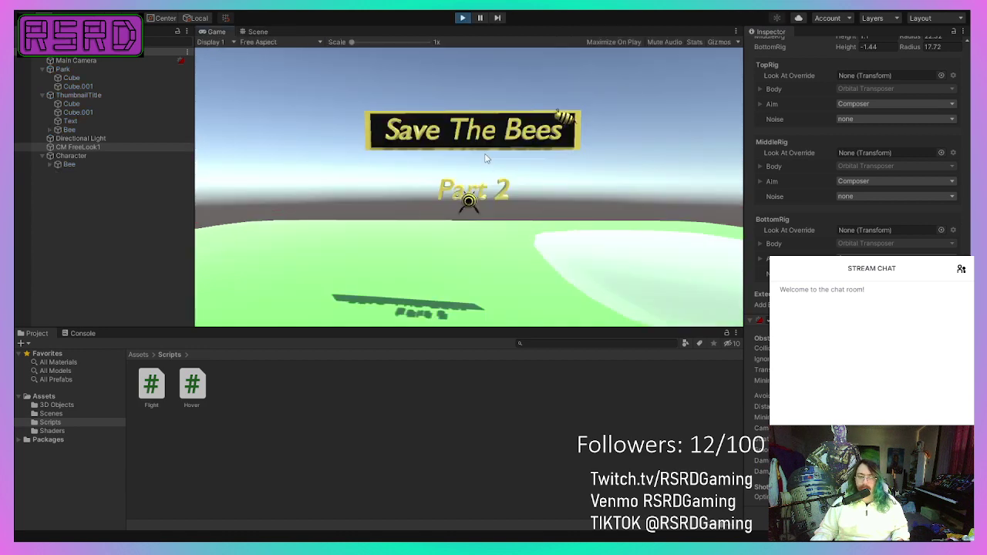
{"action": "left_click", "coordinate": [255, 32]}
{"action": "left_click", "coordinate": [217, 31]}
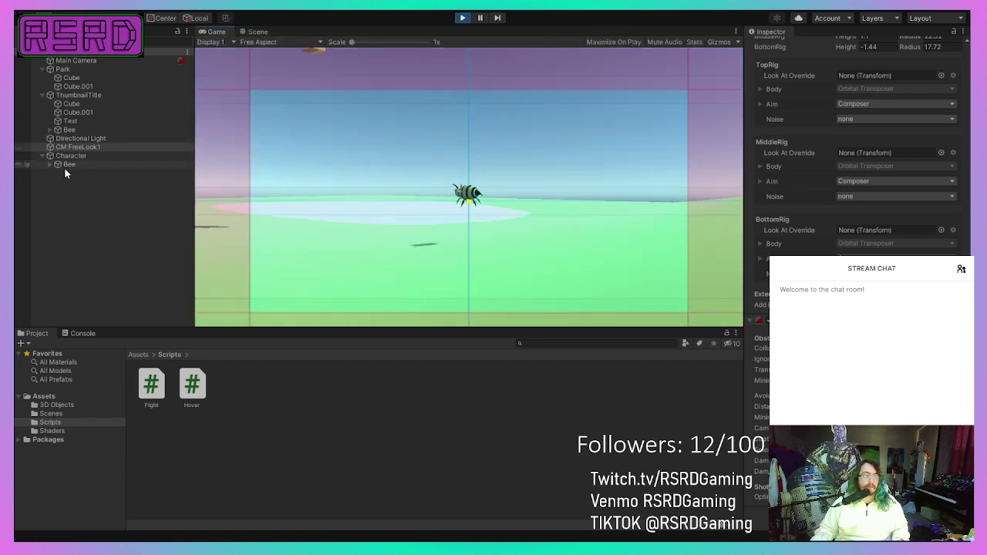
{"action": "left_click", "coordinate": [68, 155]}
{"action": "key", "text": "w"}
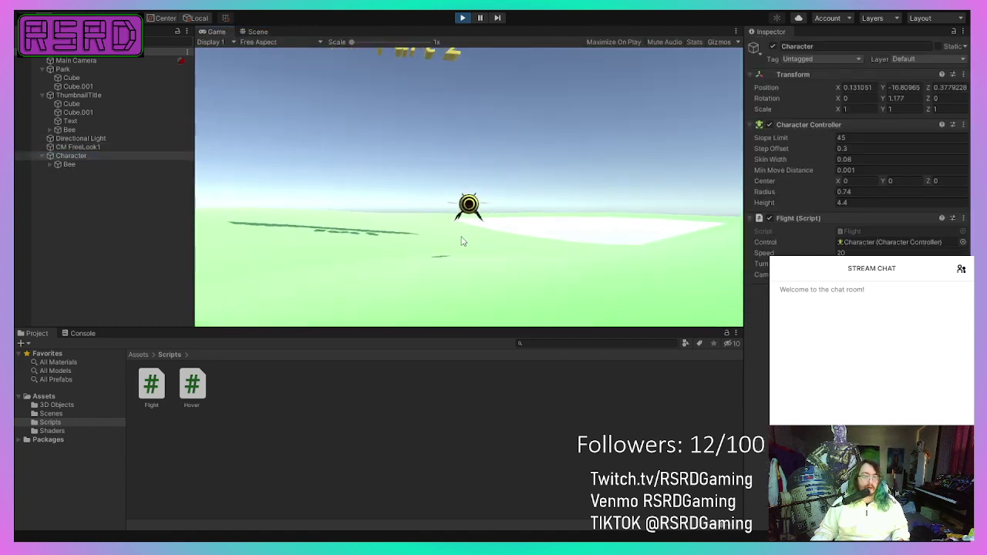
{"action": "key", "text": "d"}
{"action": "key", "text": "s"}
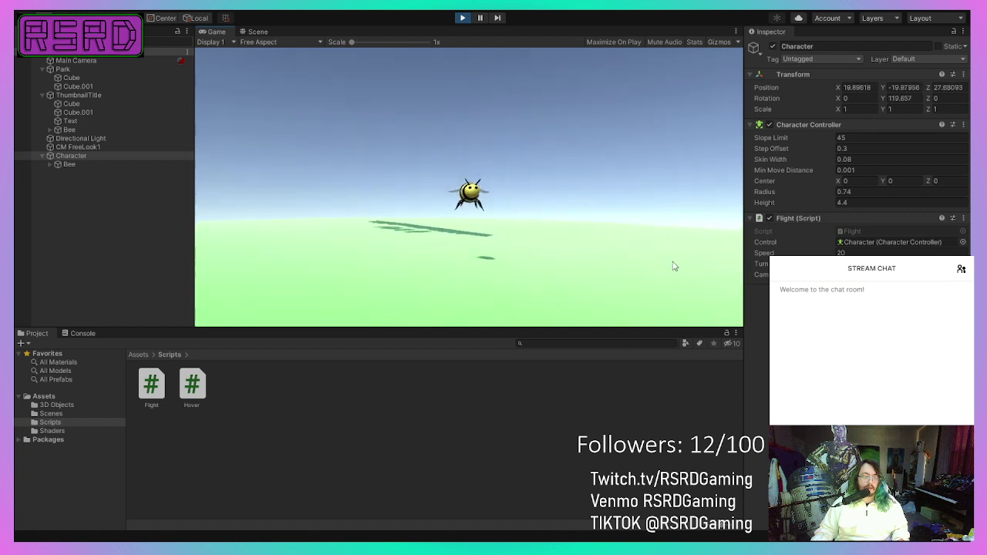
{"action": "key", "text": "d"}
{"action": "key", "text": "w"}
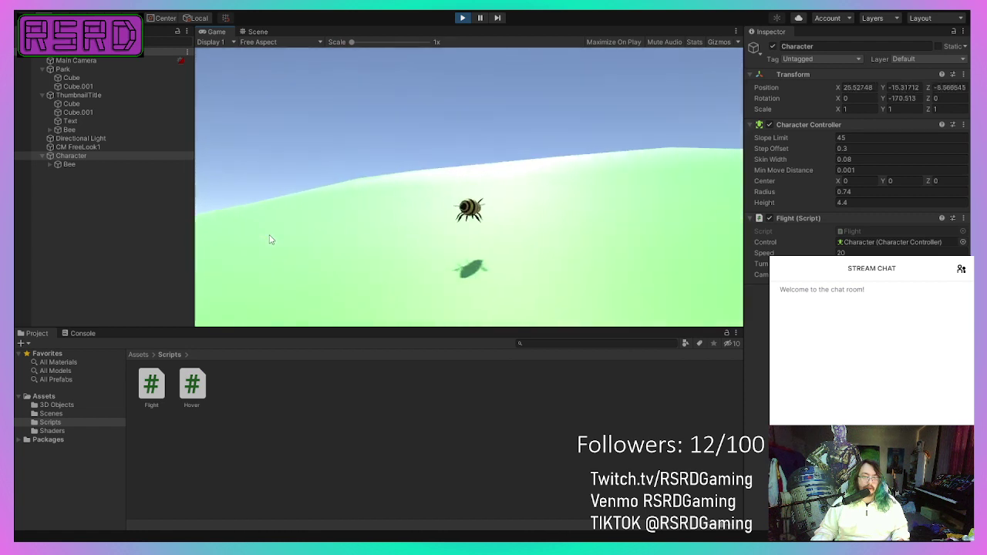
{"action": "key", "text": "w"}
{"action": "key", "text": "w"}
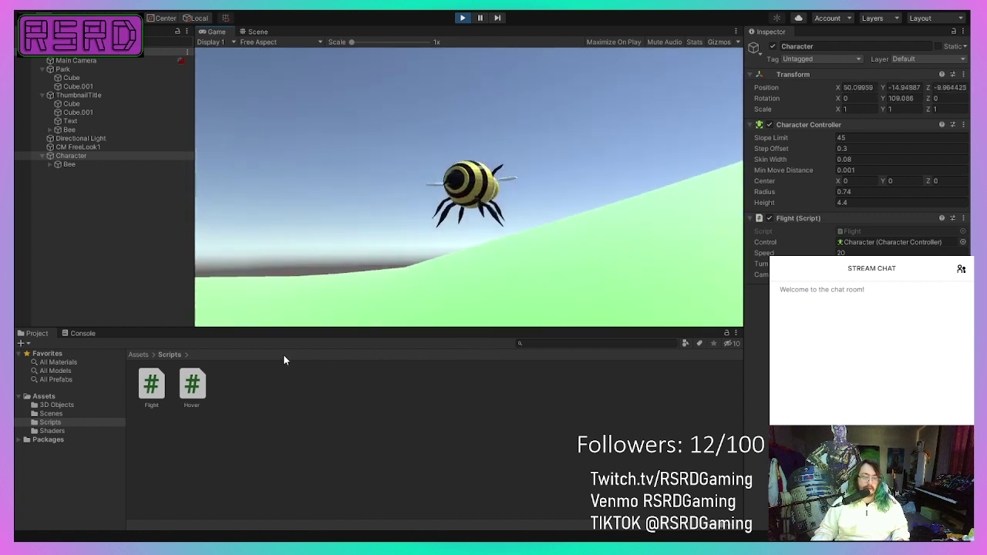
Step: Fly the bee up and around the hillside in varying directions to check the camera's tracking, and end the play test
{"action": "key", "text": "d"}
{"action": "key", "text": "w"}
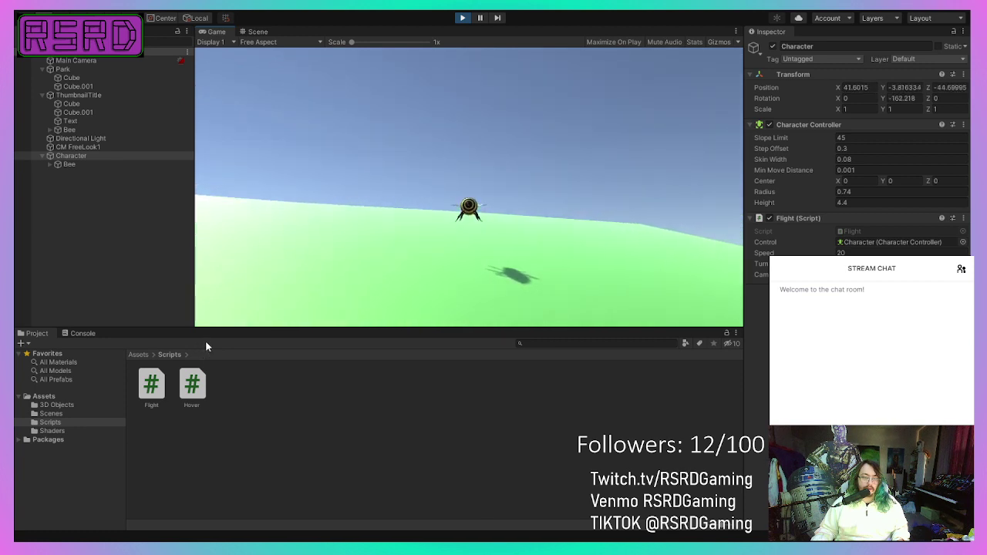
{"action": "key", "text": "w"}
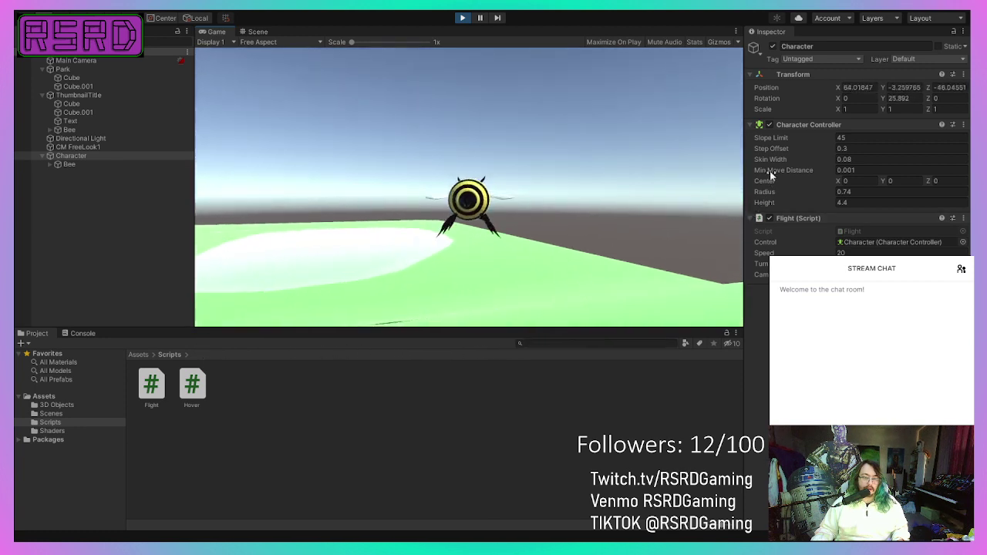
{"action": "key", "text": "w"}
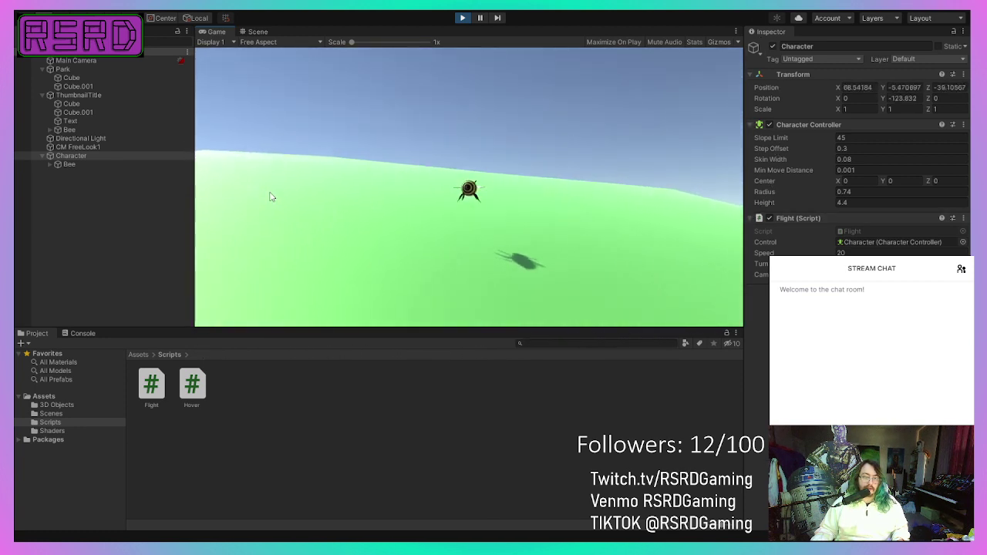
{"action": "key", "text": "w"}
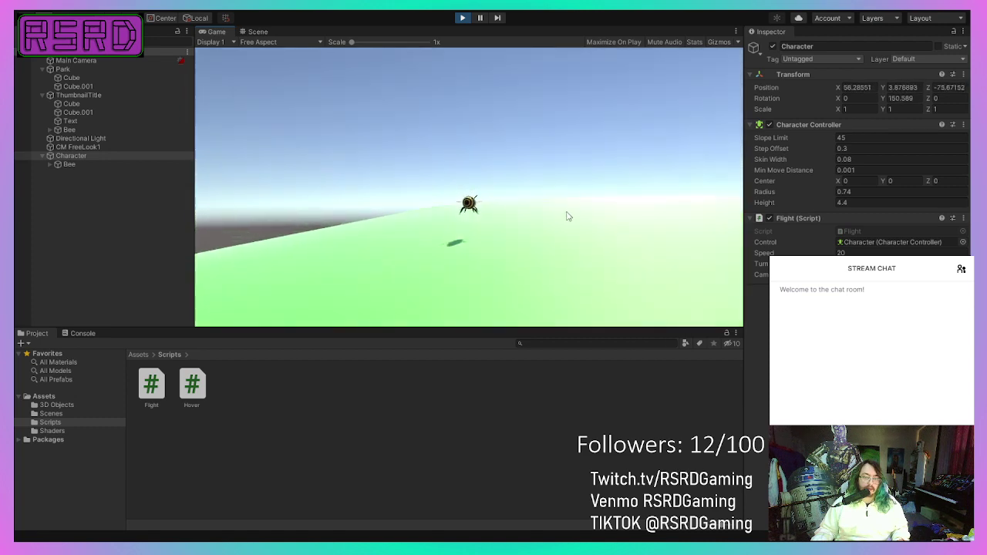
{"action": "key", "text": "a"}
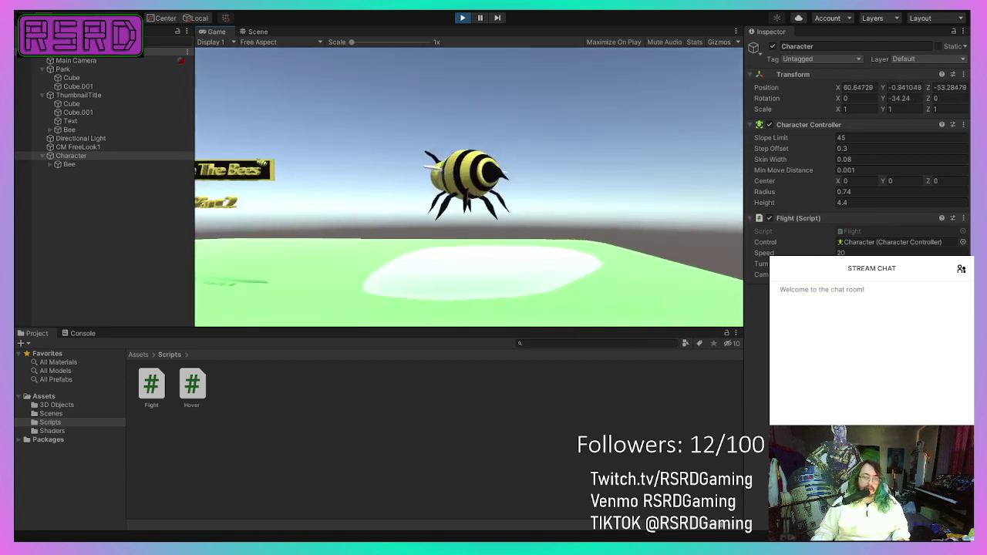
{"action": "key", "text": "s"}
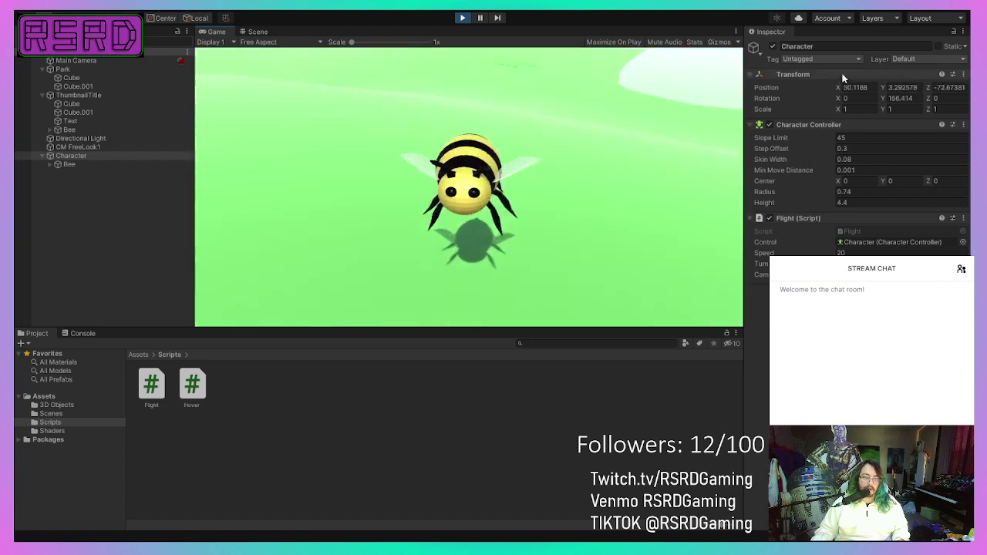
{"action": "key", "text": "d"}
{"action": "key", "text": "w"}
{"action": "key", "text": "w"}
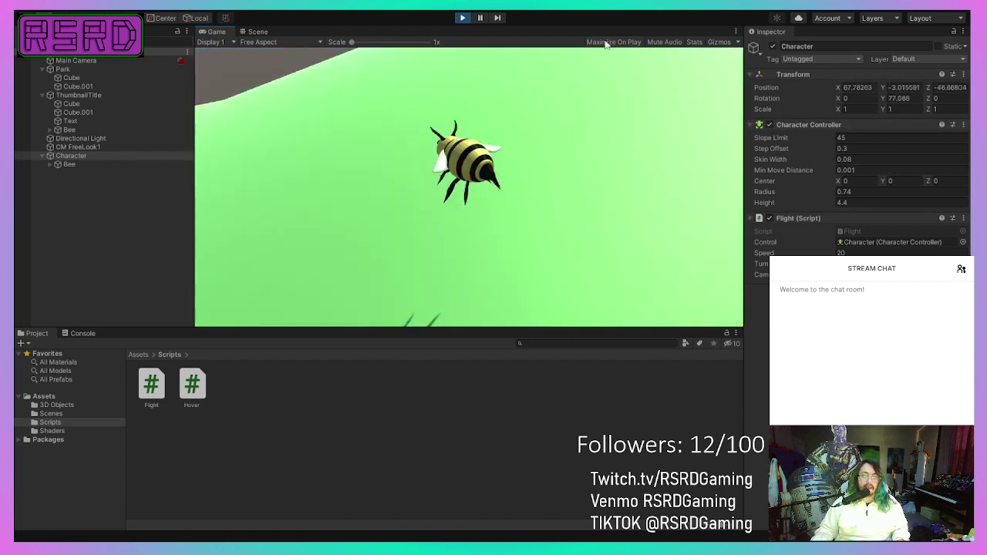
{"action": "key", "text": "ctrl+p"}
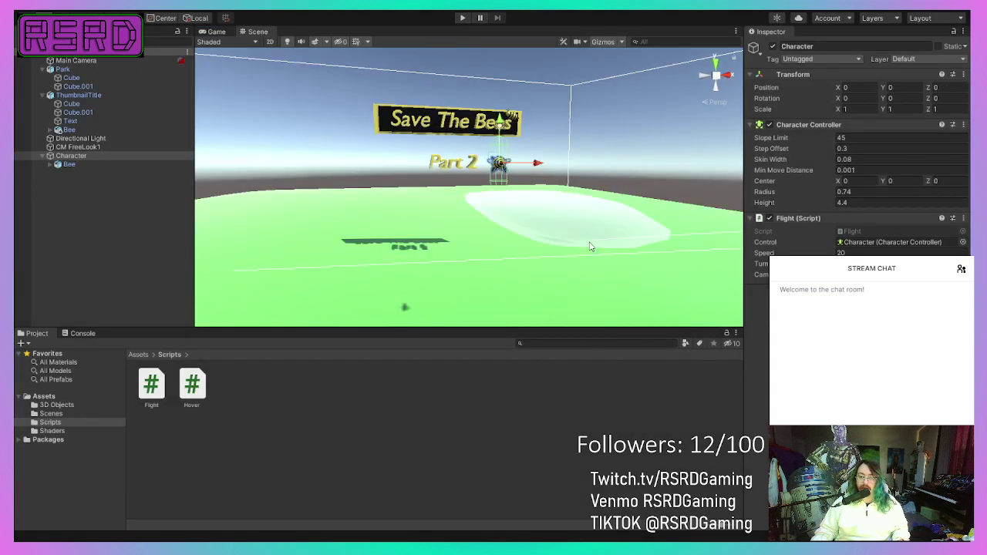
Step: Adjust the Damping When Occluded value of the collider on the CM FreeLook1 camera
{"action": "left_click", "coordinate": [70, 164]}
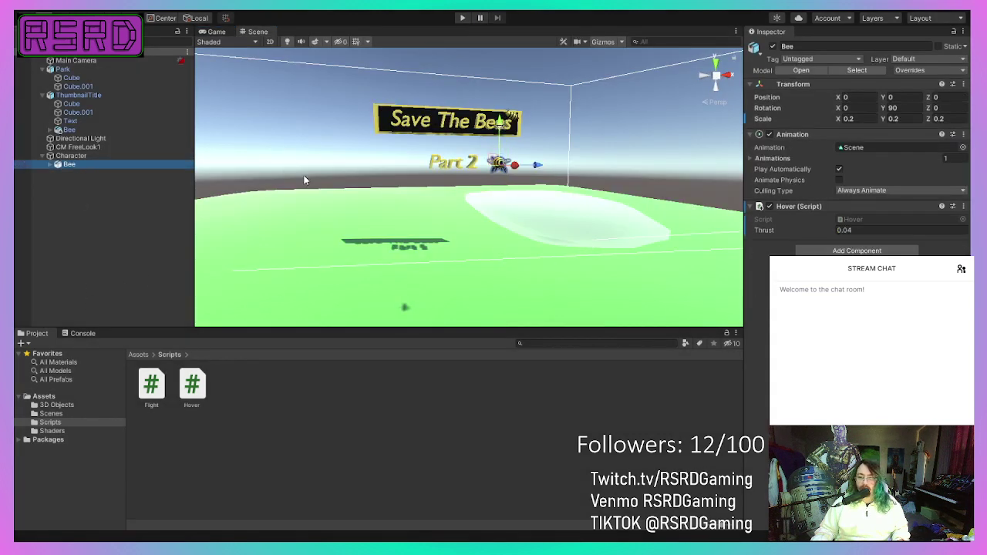
{"action": "left_click", "coordinate": [92, 157]}
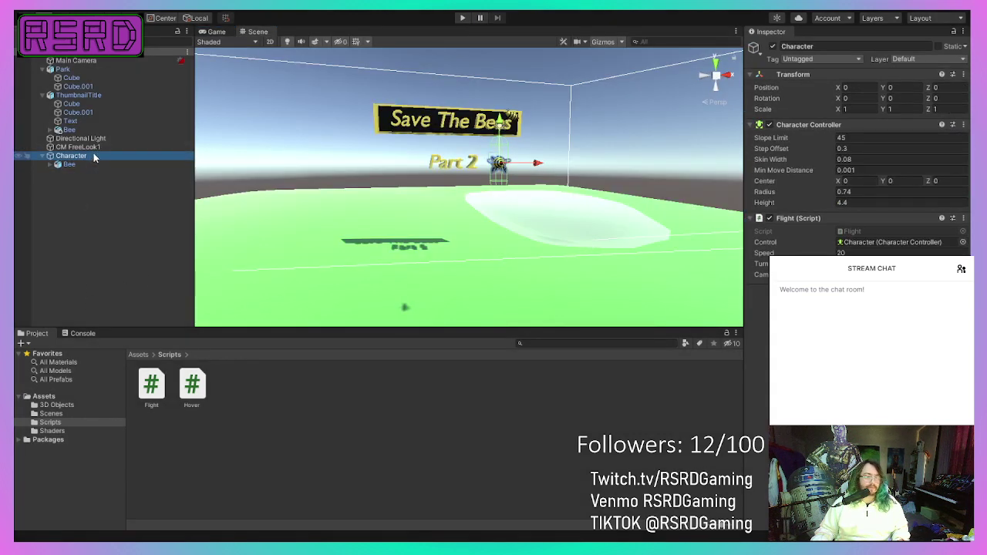
{"action": "left_click", "coordinate": [91, 147]}
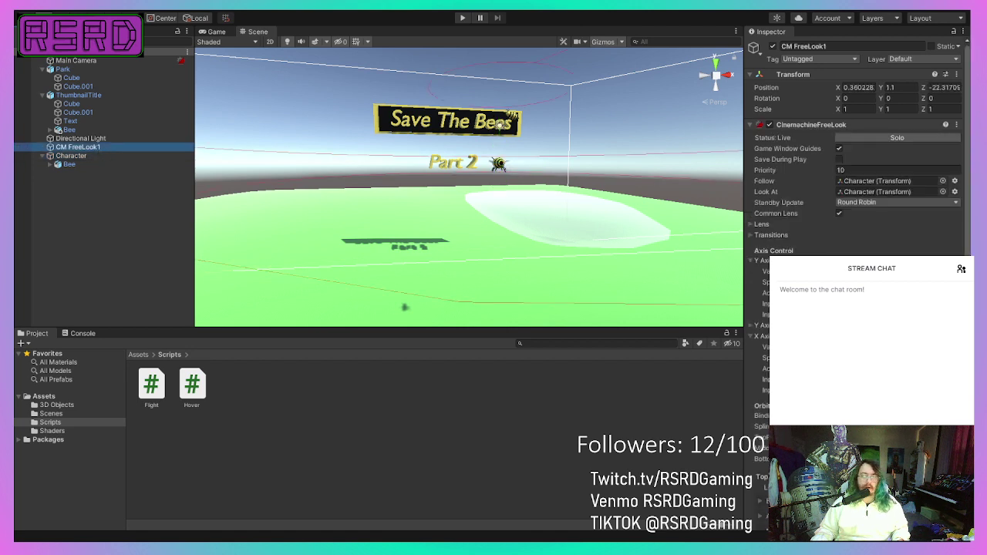
{"action": "scroll", "coordinate": [856, 324], "scroll_direction": "down", "scroll_amount": 10}
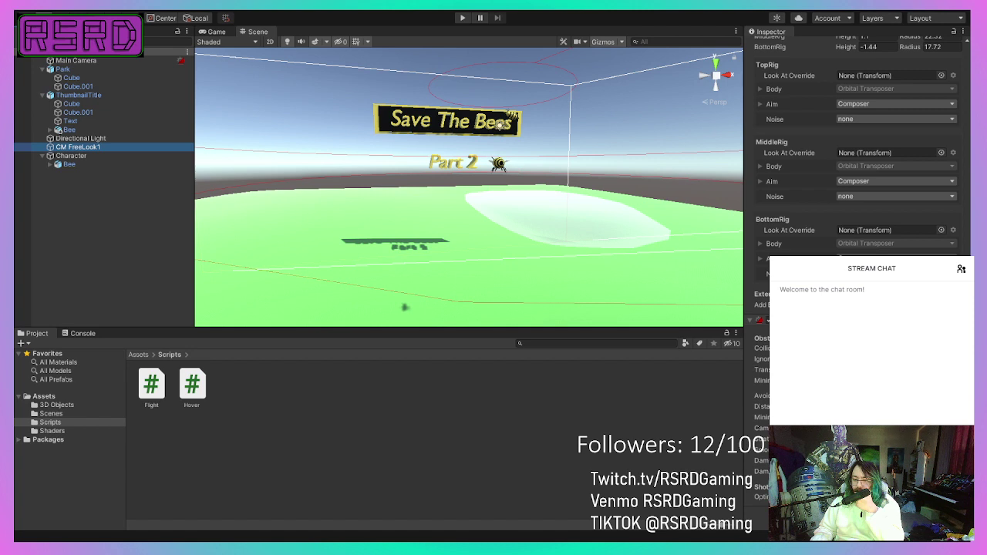
{"action": "left_click", "coordinate": [856, 471]}
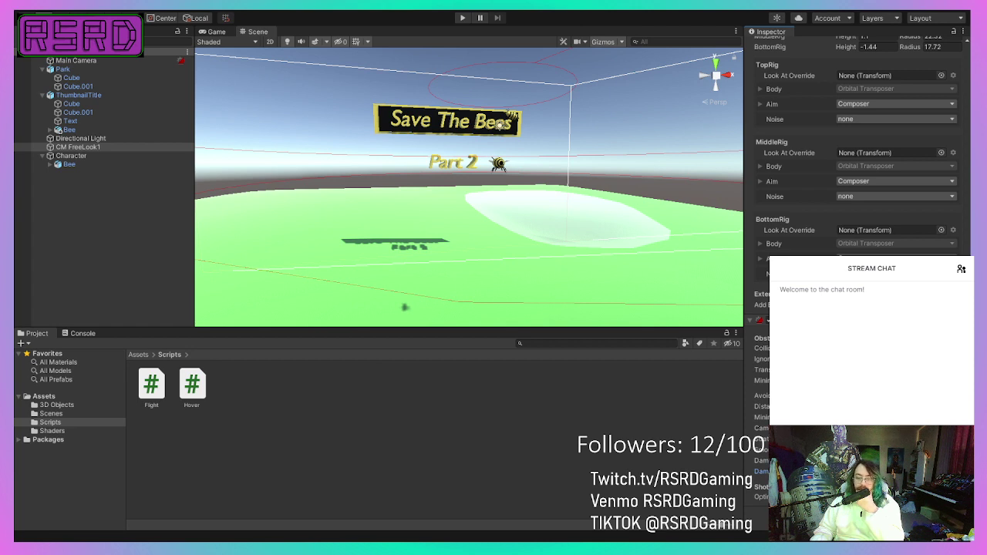
Step: Play-test the new occlusion damping by flying the Character uphill and back toward the title sign, and stop the scene
{"action": "left_click", "coordinate": [463, 20]}
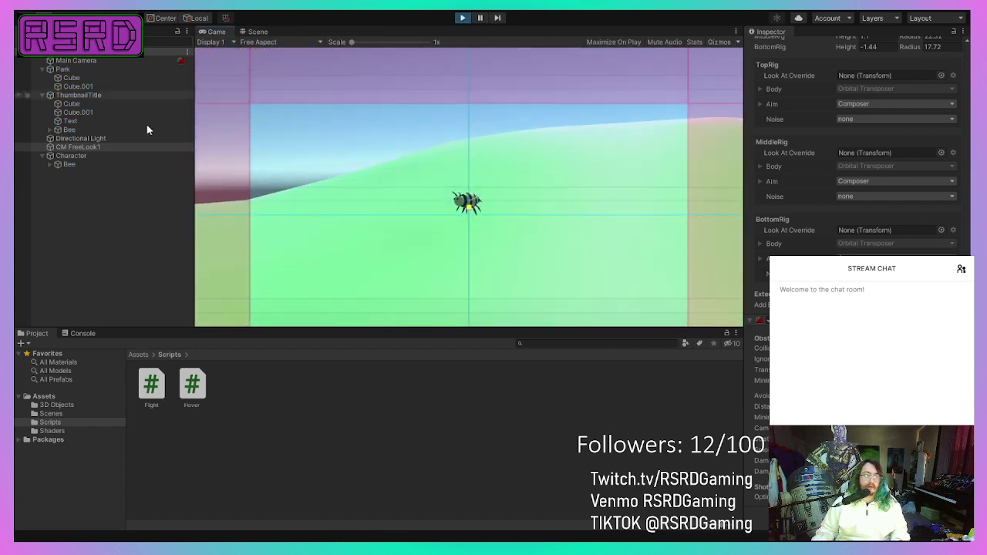
{"action": "left_click", "coordinate": [89, 156]}
{"action": "key", "text": "w"}
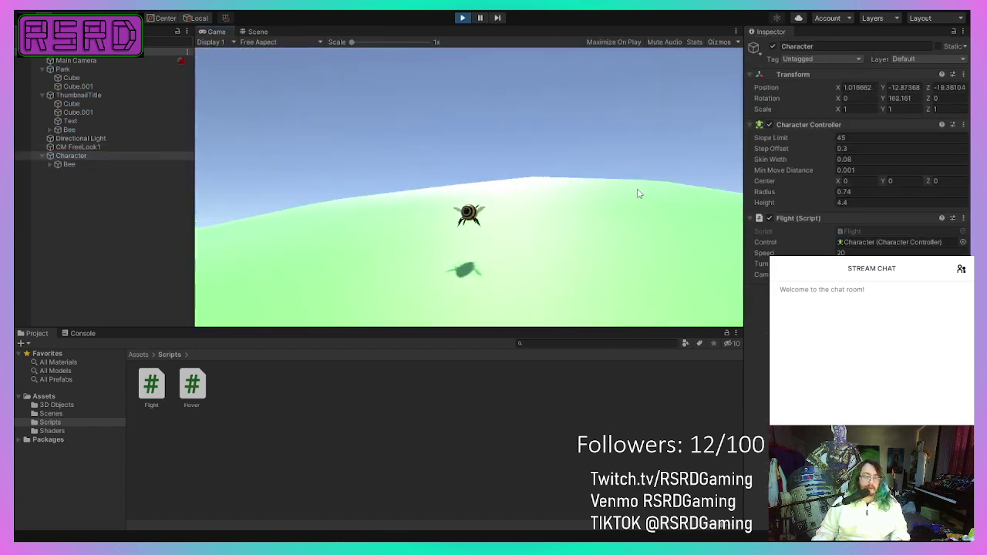
{"action": "key", "text": "w"}
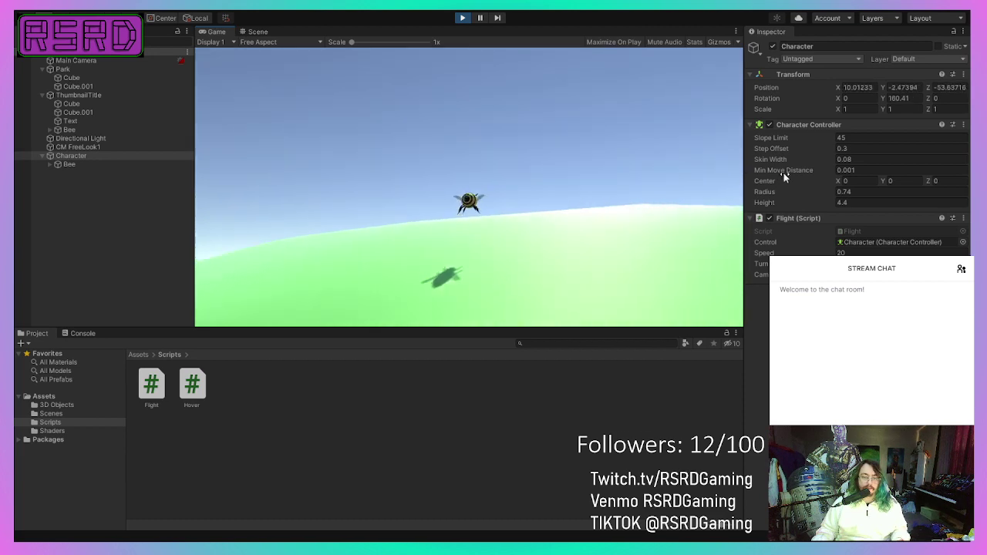
{"action": "key", "text": "w"}
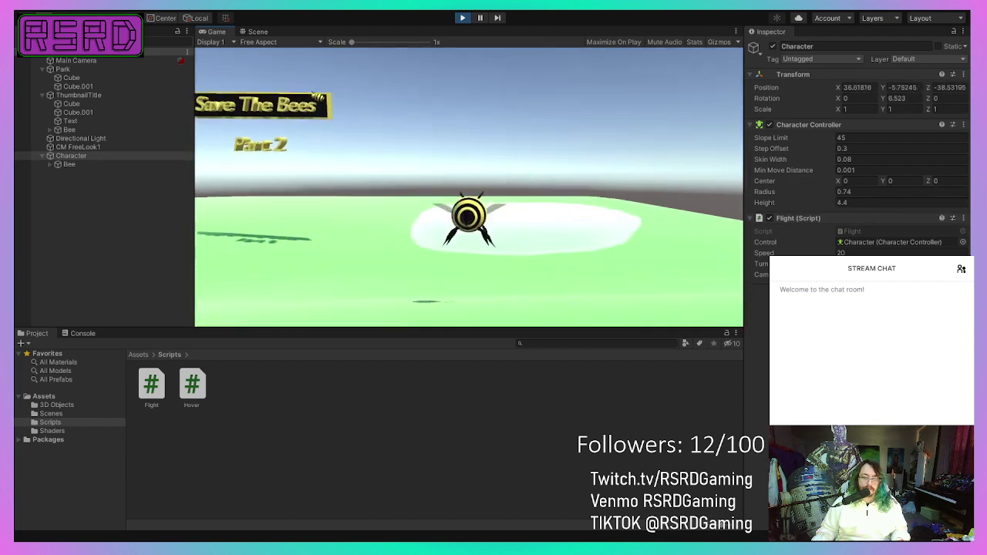
{"action": "key", "text": "d"}
{"action": "key", "text": "w"}
{"action": "key", "text": "a"}
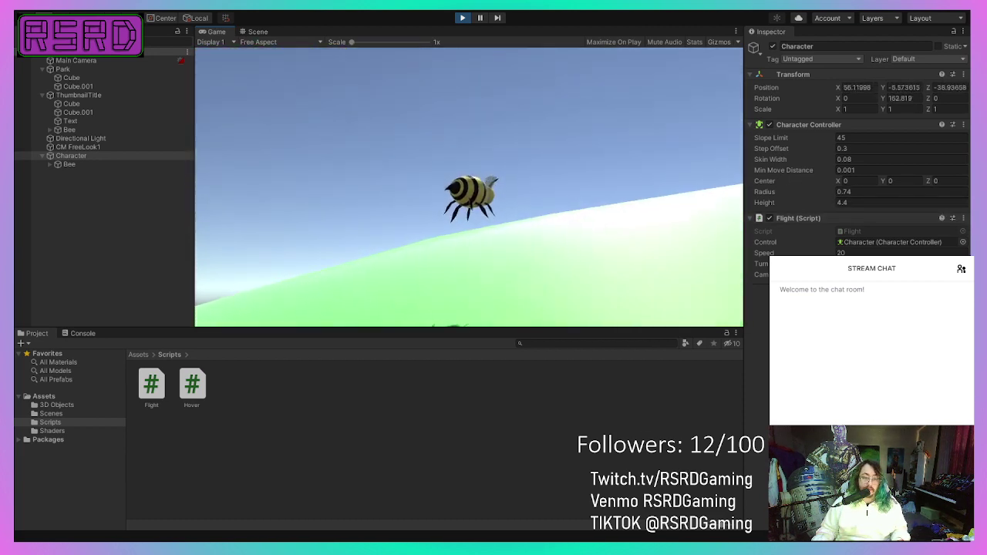
{"action": "key", "text": "w"}
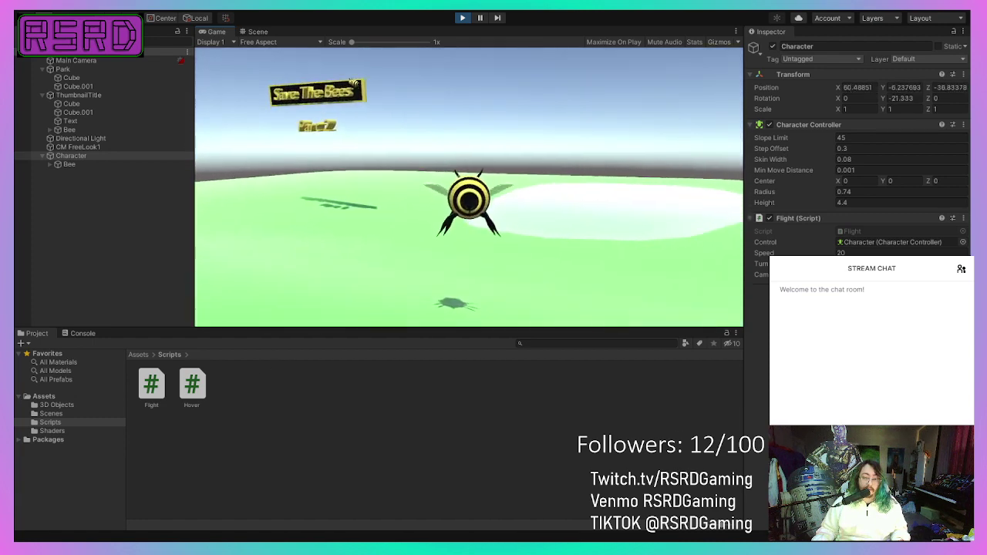
{"action": "key", "text": "a"}
{"action": "key", "text": "w"}
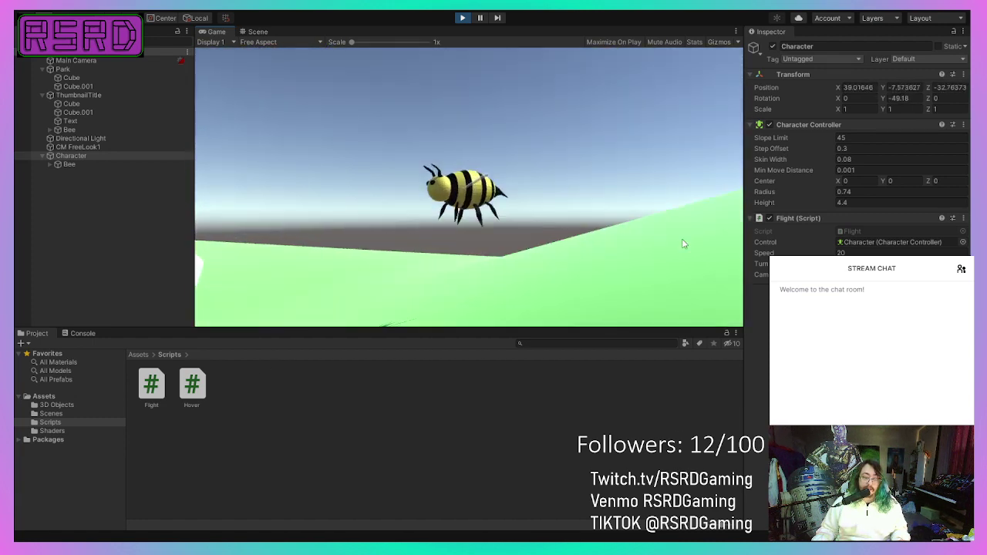
{"action": "left_click", "coordinate": [463, 19]}
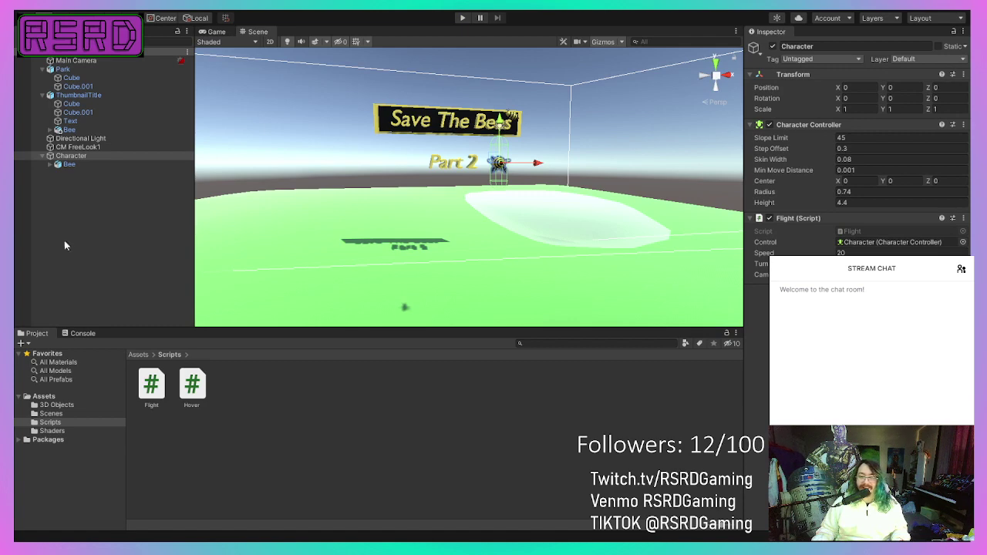
Step: Adjust the Smoothing Time of the CM FreeLook1 camera's collider
{"action": "left_click", "coordinate": [70, 164]}
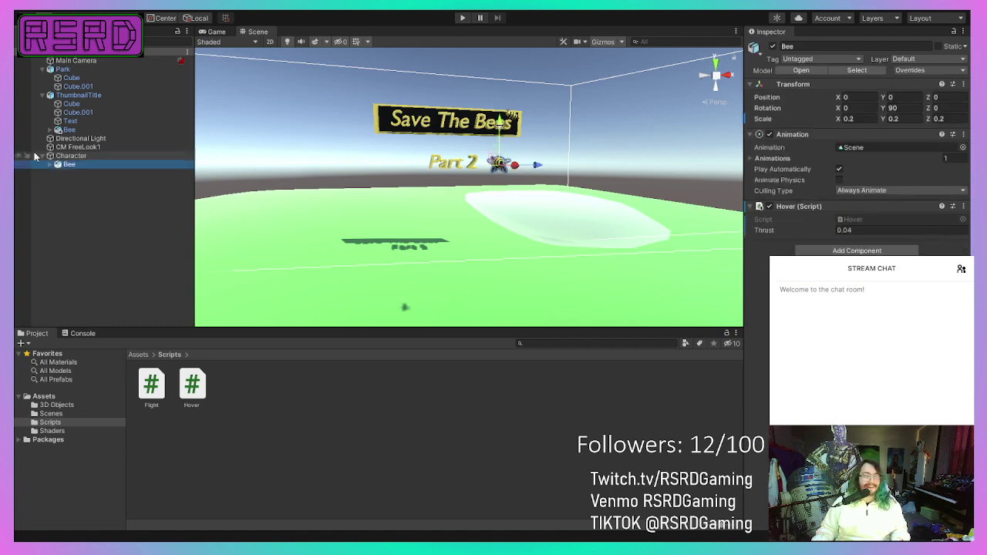
{"action": "left_click", "coordinate": [96, 155]}
{"action": "left_click", "coordinate": [102, 147]}
{"action": "scroll", "coordinate": [856, 193], "scroll_direction": "down", "scroll_amount": 10}
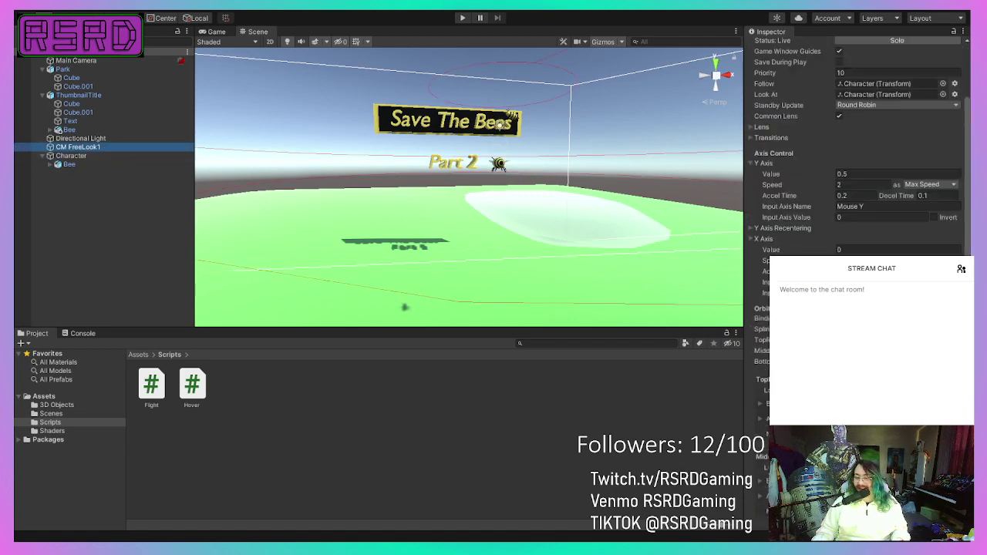
{"action": "left_click", "coordinate": [871, 473]}
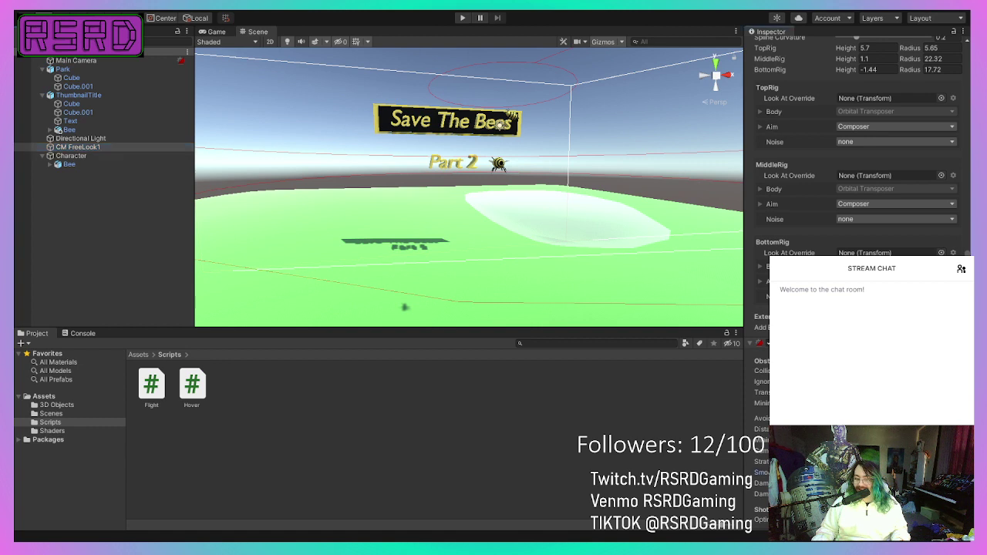
Step: Run the scene with the Character selected, fly the bee to check the camera smoothing, and stop the play test
{"action": "left_click", "coordinate": [463, 18]}
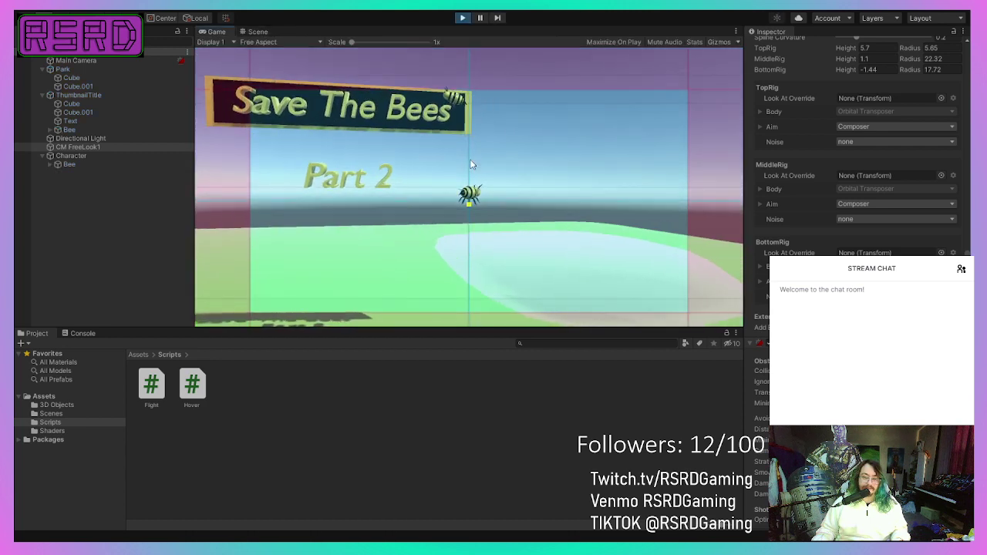
{"action": "left_click", "coordinate": [105, 157]}
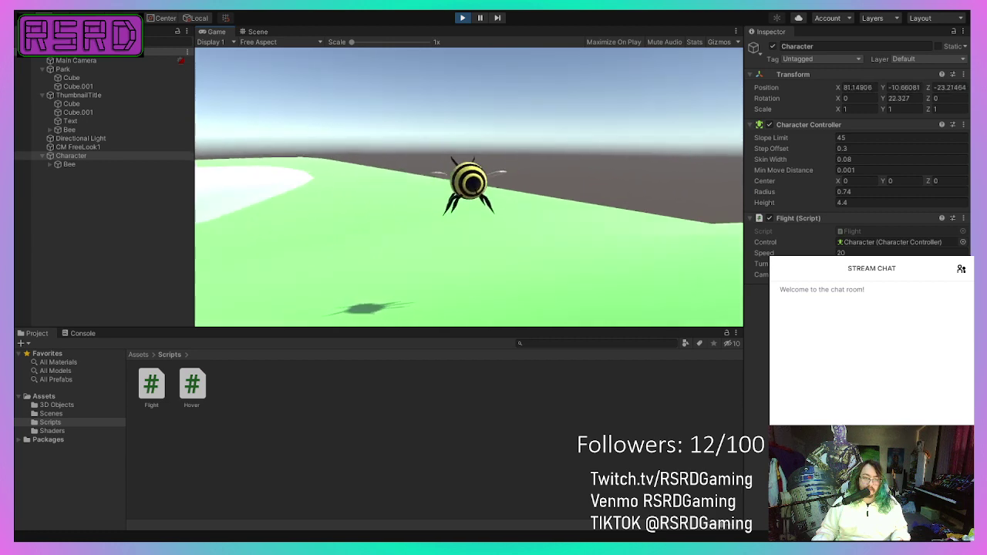
{"action": "left_click", "coordinate": [463, 17]}
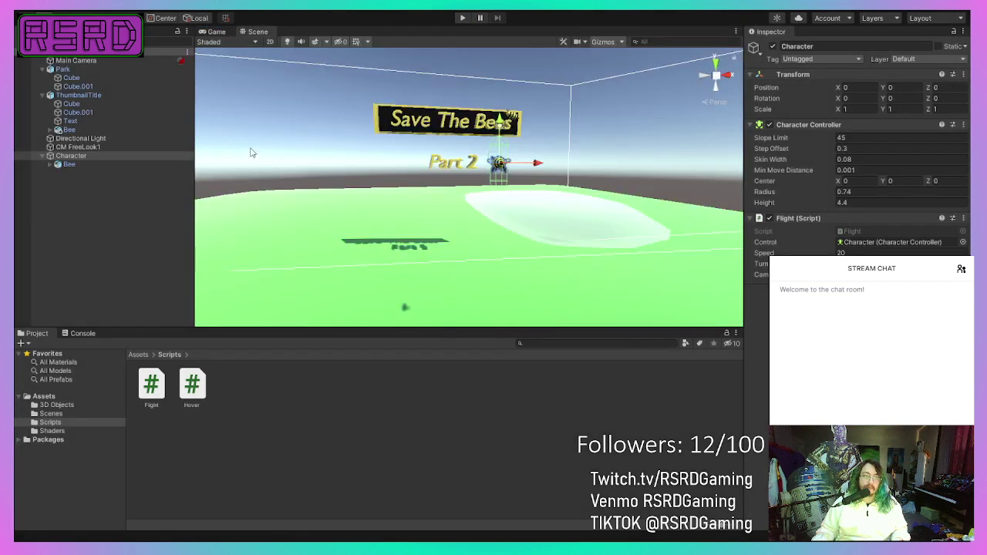
Step: Readjust Damping When Occluded on the CM FreeLook1 camera's collider
{"action": "left_click", "coordinate": [100, 148]}
{"action": "scroll", "coordinate": [857, 154], "scroll_direction": "down", "scroll_amount": 15}
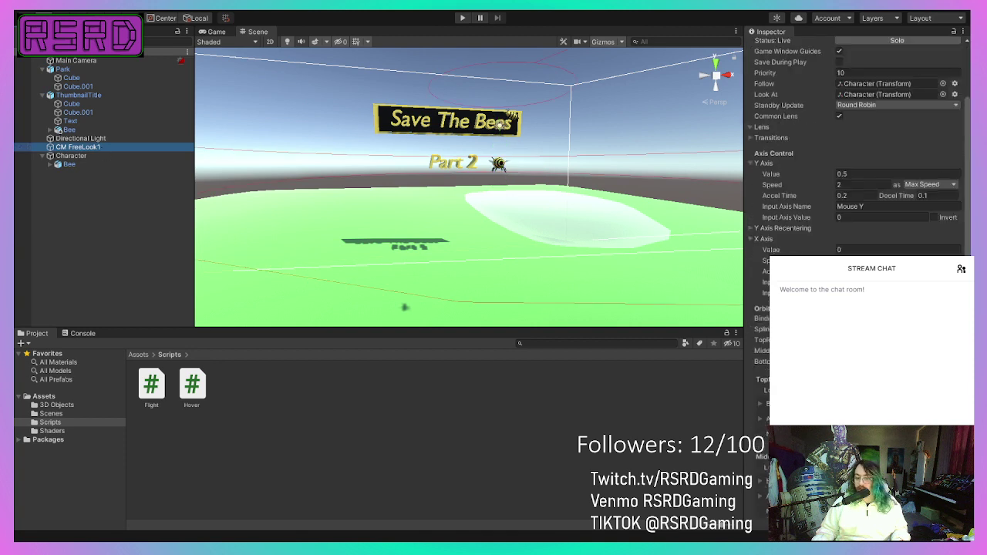
{"action": "left_click", "coordinate": [856, 208]}
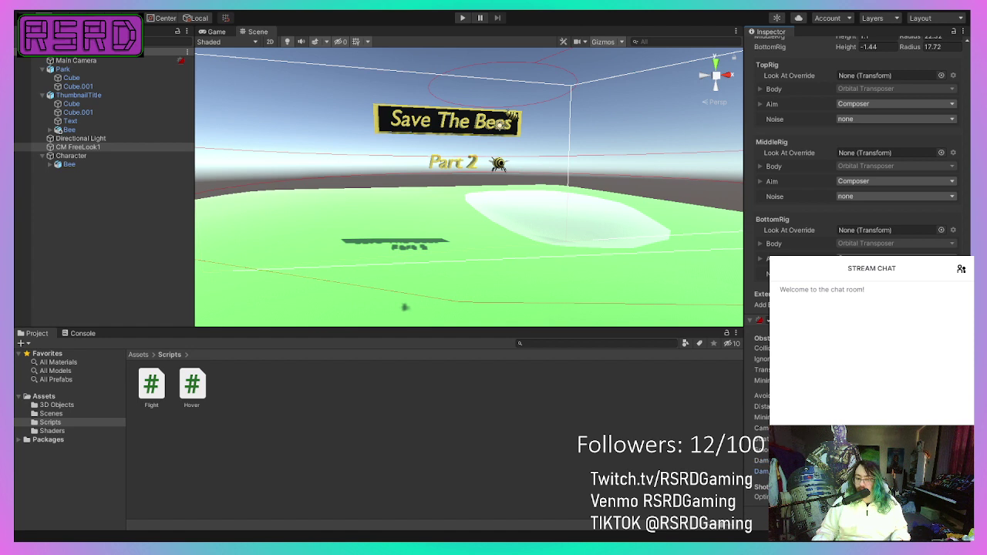
Step: Run the scene with the Character selected, fly the bee across the hills to test the occlusion damping, and stop the play test
{"action": "left_click", "coordinate": [464, 18]}
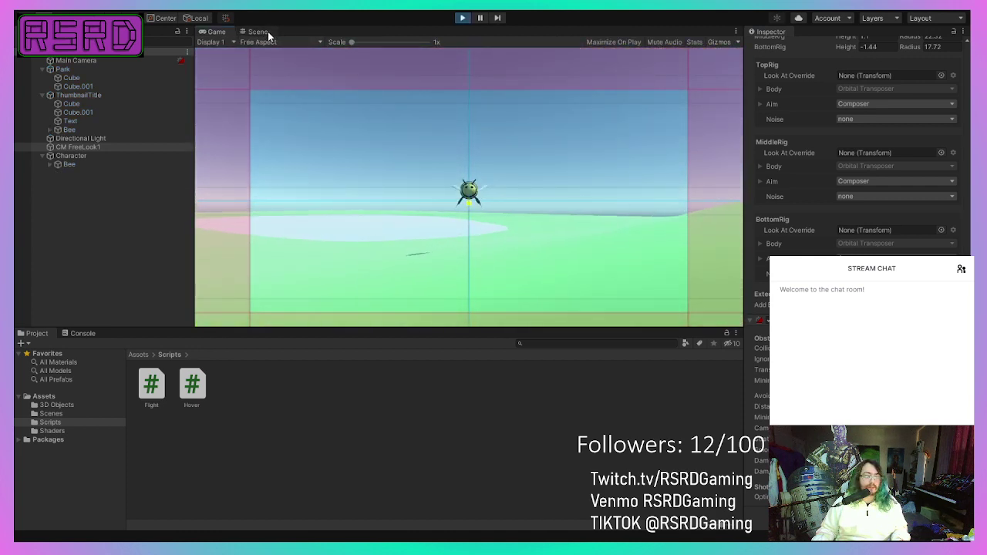
{"action": "left_click", "coordinate": [267, 31]}
{"action": "left_click", "coordinate": [215, 31]}
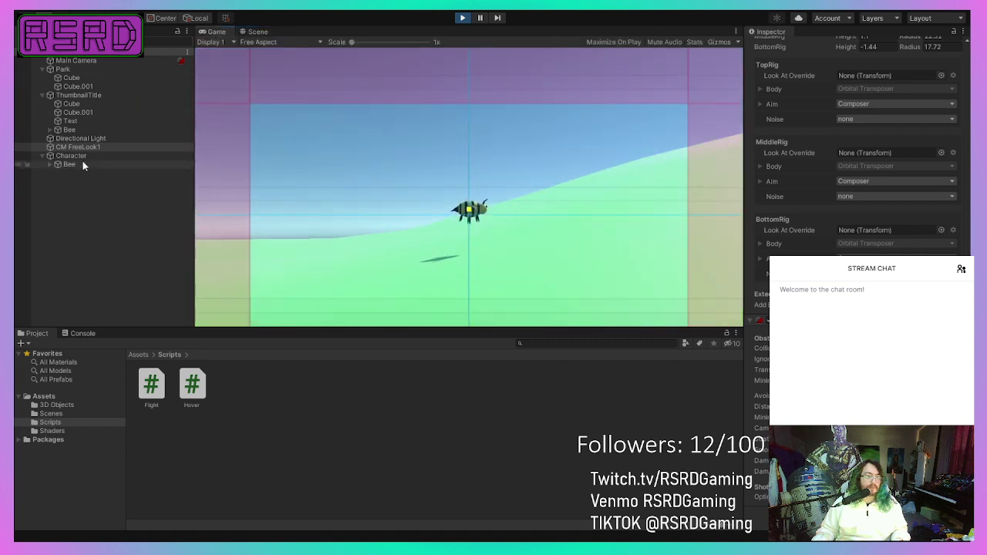
{"action": "left_click", "coordinate": [83, 157]}
{"action": "key", "text": "w"}
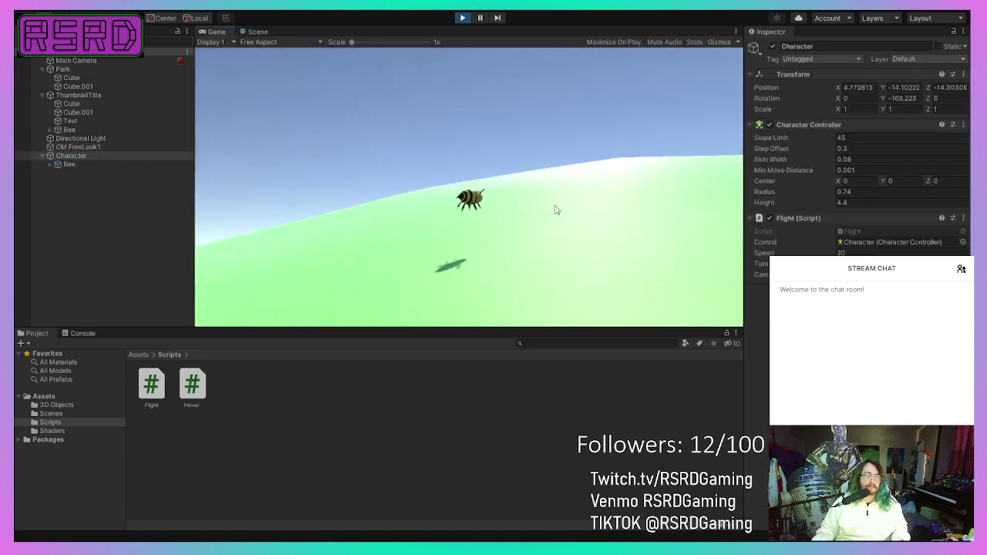
{"action": "key", "text": "d"}
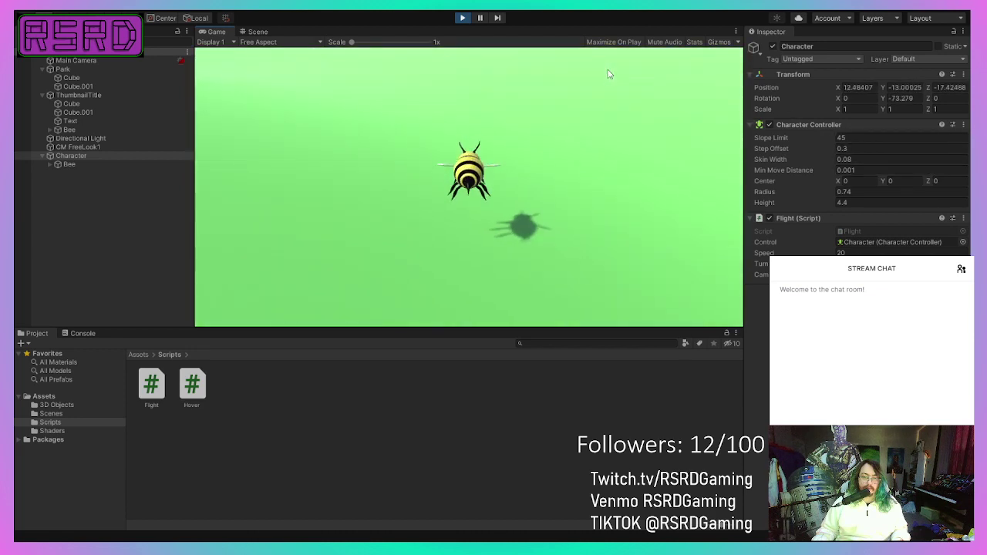
{"action": "left_click", "coordinate": [462, 17]}
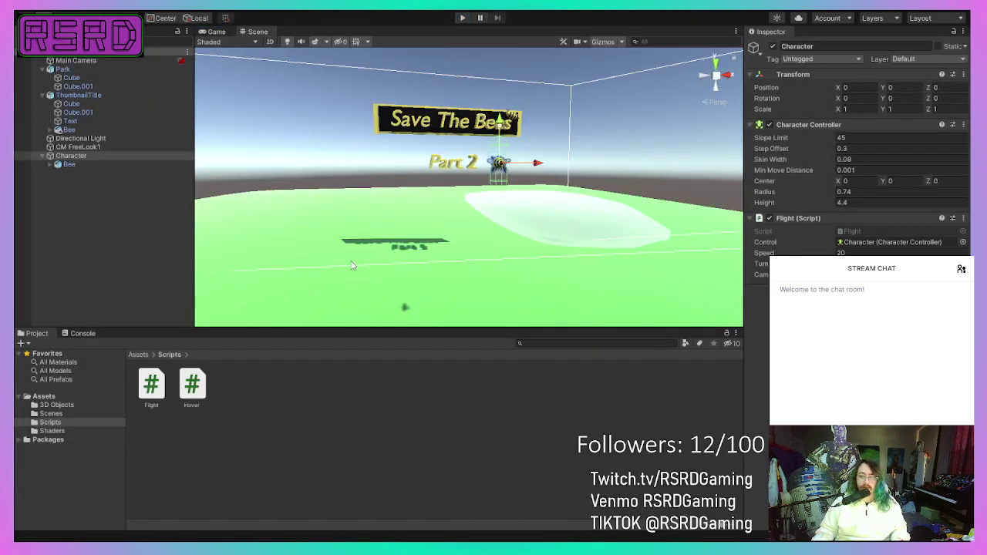
Step: Adjust the collider damping settings of the CM FreeLook1 camera
{"action": "left_click", "coordinate": [96, 147]}
{"action": "scroll", "coordinate": [856, 154], "scroll_direction": "down", "scroll_amount": 10}
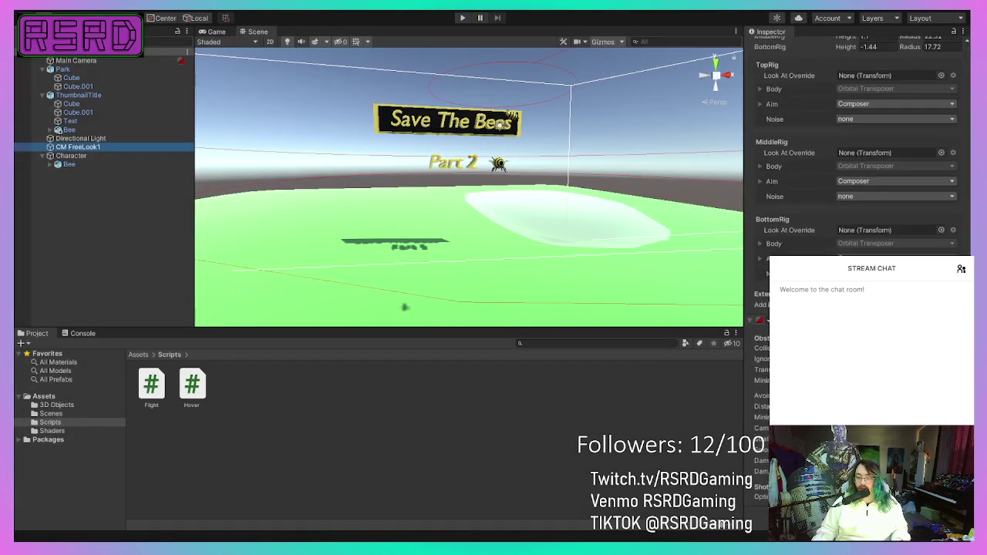
{"action": "left_click", "coordinate": [761, 90]}
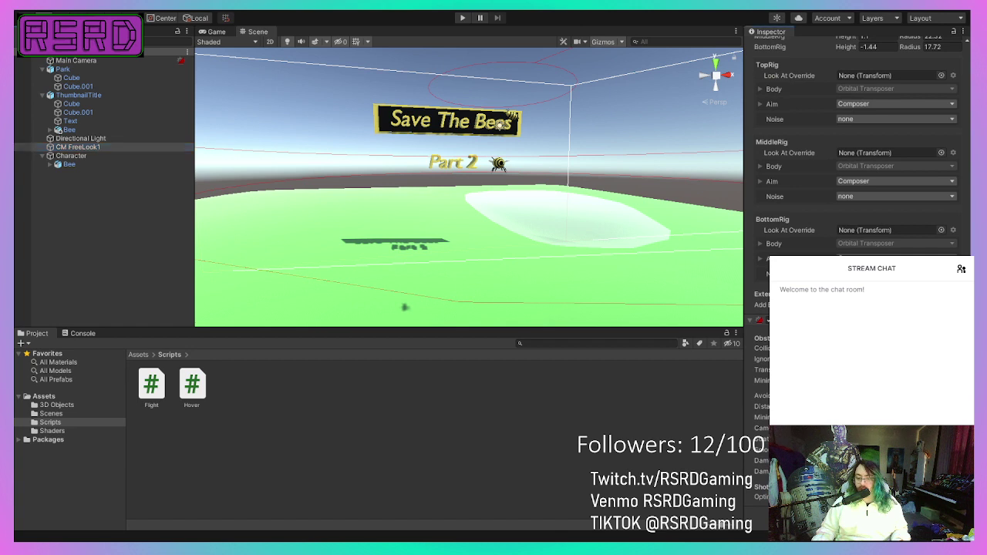
Step: Play-test the adjusted camera collider by flying the Character up the hillside, and stop the scene
{"action": "left_click", "coordinate": [461, 19]}
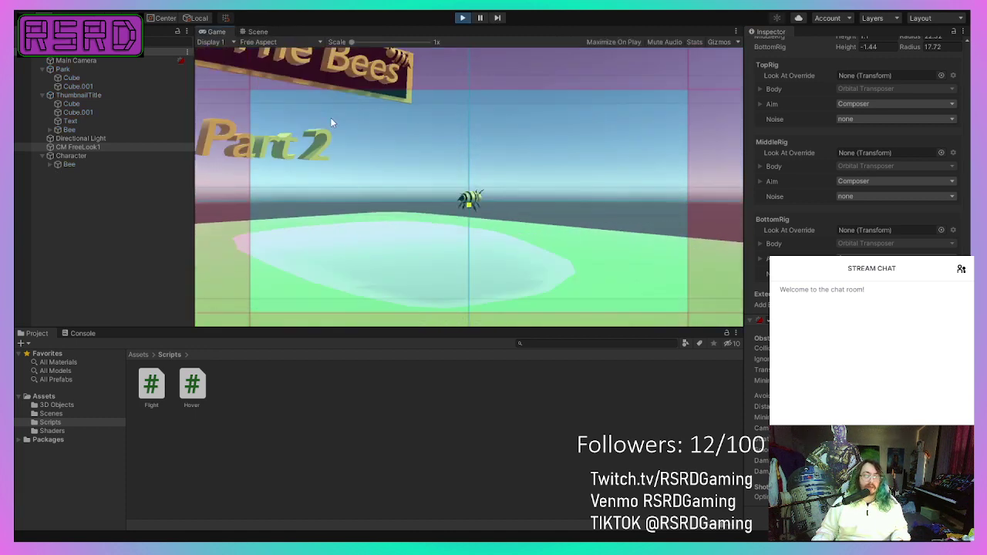
{"action": "left_click", "coordinate": [121, 155]}
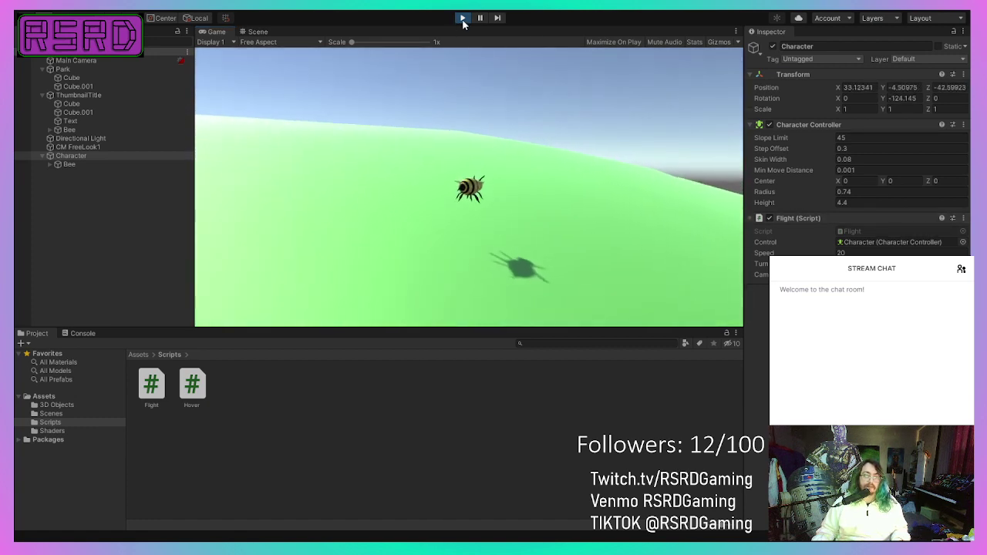
{"action": "key", "text": "ctrl+p"}
Step: Reselect the CM FreeLook1 camera and modify its collider settings again
{"action": "left_click", "coordinate": [78, 146]}
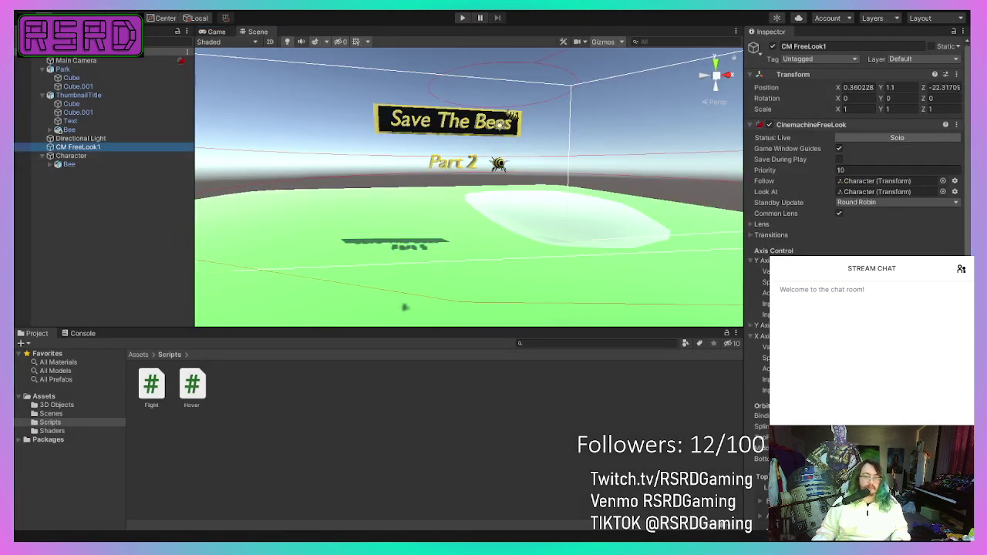
{"action": "scroll", "coordinate": [856, 155], "scroll_direction": "down", "scroll_amount": 10}
{"action": "left_click", "coordinate": [860, 340]}
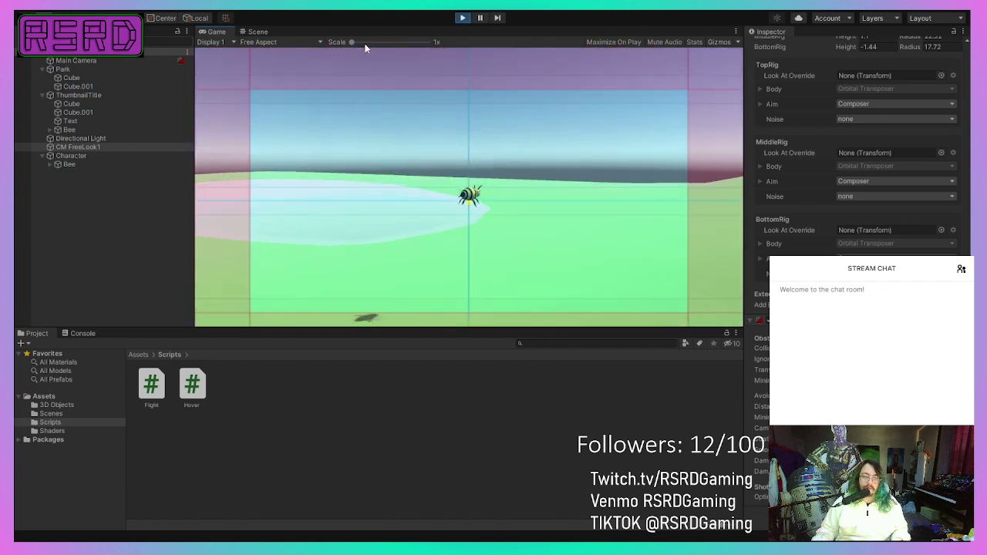
Step: Fly the Character up over the hill and back down in the running scene to check the camera motion, and stop the play test
{"action": "left_click", "coordinate": [107, 155]}
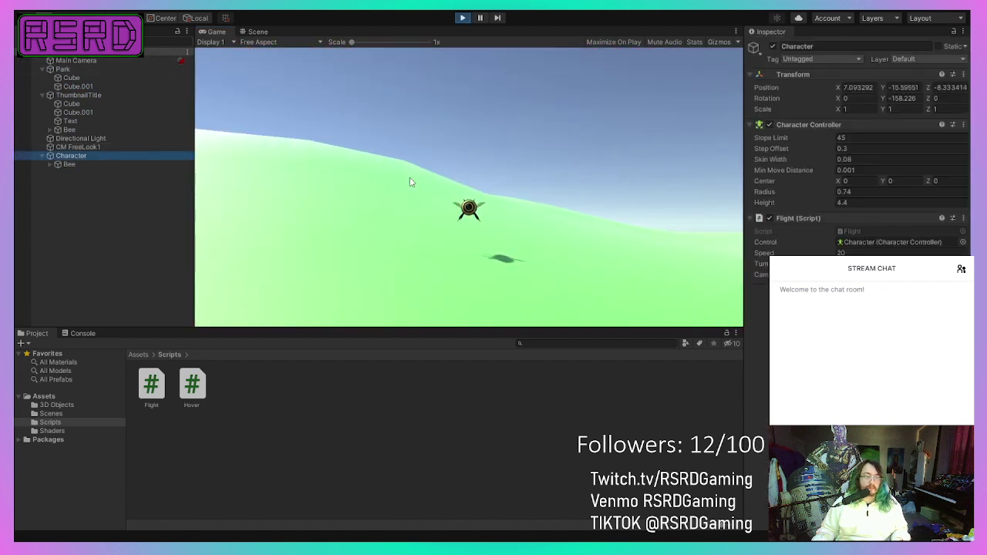
{"action": "left_click", "coordinate": [480, 182]}
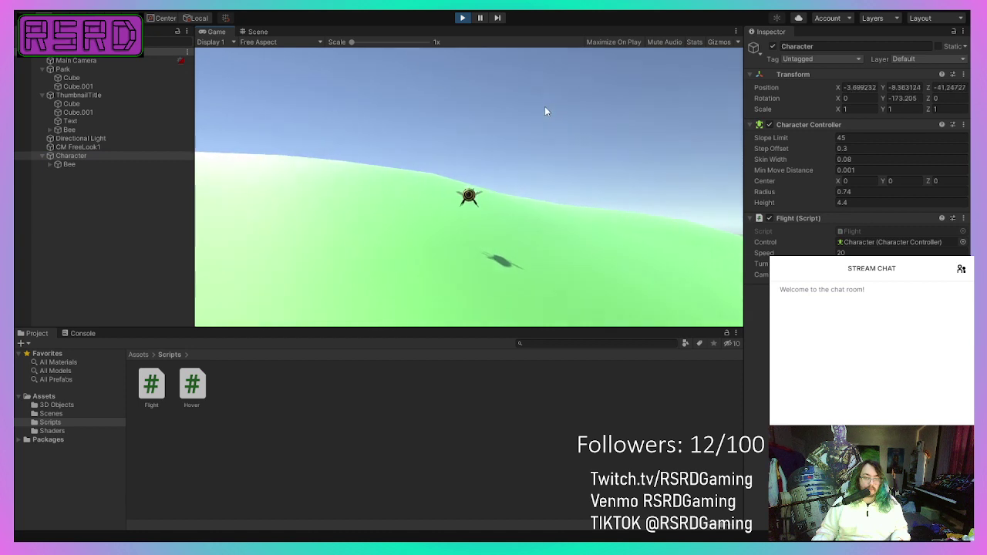
{"action": "key", "text": "w"}
{"action": "key", "text": "a"}
{"action": "key", "text": "d"}
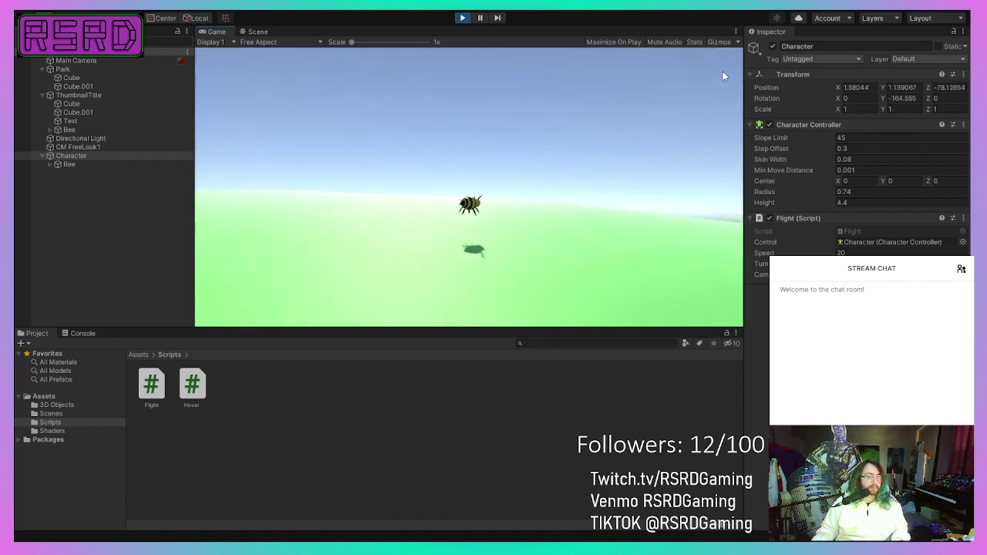
{"action": "key", "text": "w"}
{"action": "key", "text": "d"}
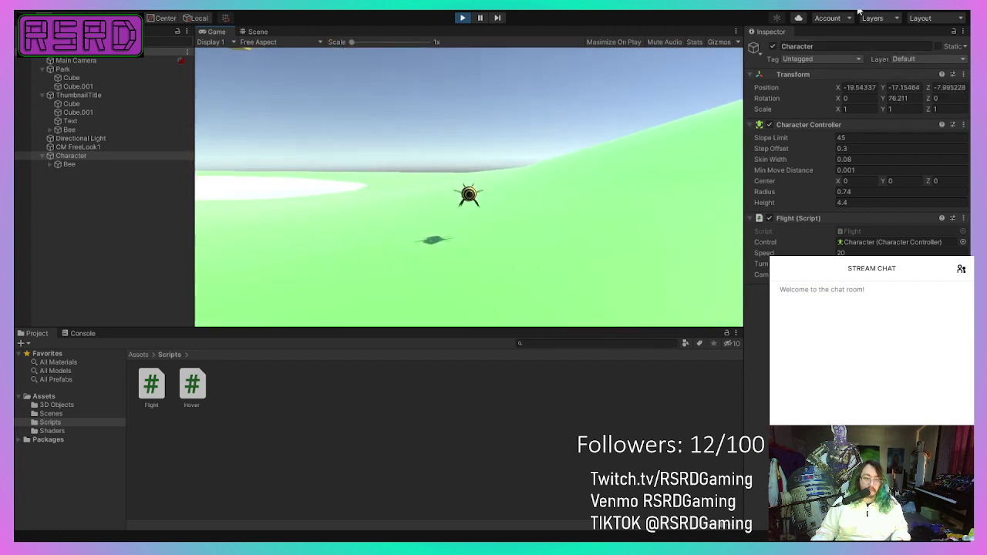
{"action": "left_click", "coordinate": [463, 18]}
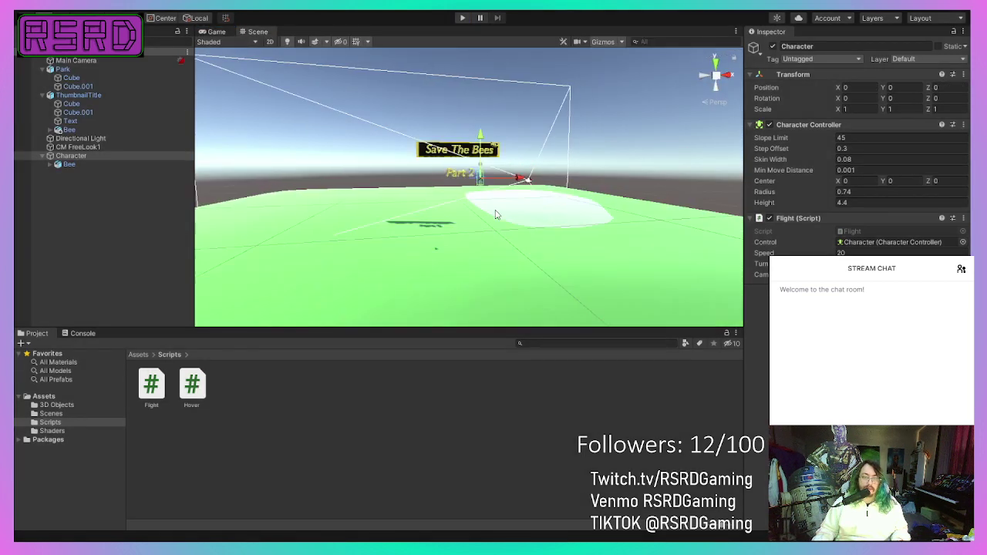
Step: Set the Y center of the Character's Character Controller to -1.81
{"action": "scroll", "coordinate": [496, 214], "scroll_direction": "down", "scroll_amount": 5}
{"action": "middle_click_drag", "start_coordinate": [496, 215], "coordinate": [509, 255]}
{"action": "right_click_drag", "start_coordinate": [509, 255], "coordinate": [455, 293]}
{"action": "middle_click_drag", "start_coordinate": [455, 293], "coordinate": [406, 251]}
{"action": "scroll", "coordinate": [452, 297], "scroll_direction": "up", "scroll_amount": 3}
{"action": "scroll", "coordinate": [425, 247], "scroll_direction": "up", "scroll_amount": 3}
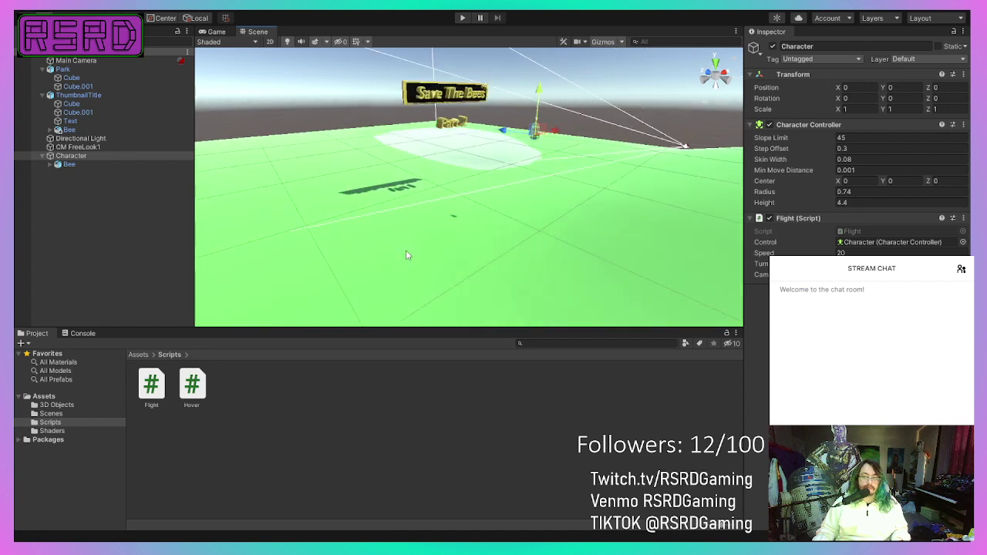
{"action": "left_click_drag", "start_coordinate": [407, 255], "coordinate": [431, 235], "text": "alt"}
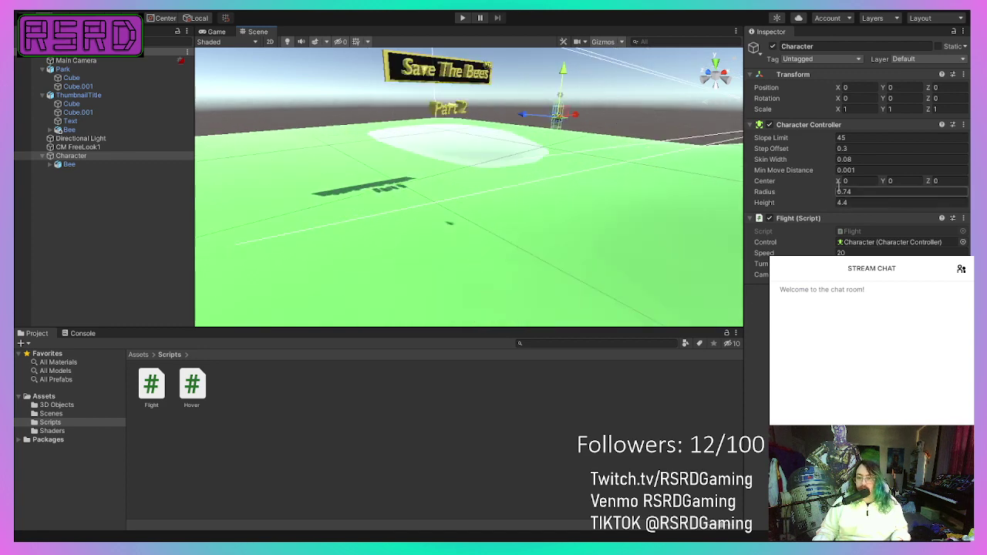
{"action": "left_click_drag", "start_coordinate": [883, 182], "coordinate": [849, 189]}
Step: Run the scene, fly the bee past the title sign's shadow to check its height above the ground, and stop the scene
{"action": "left_click", "coordinate": [463, 18]}
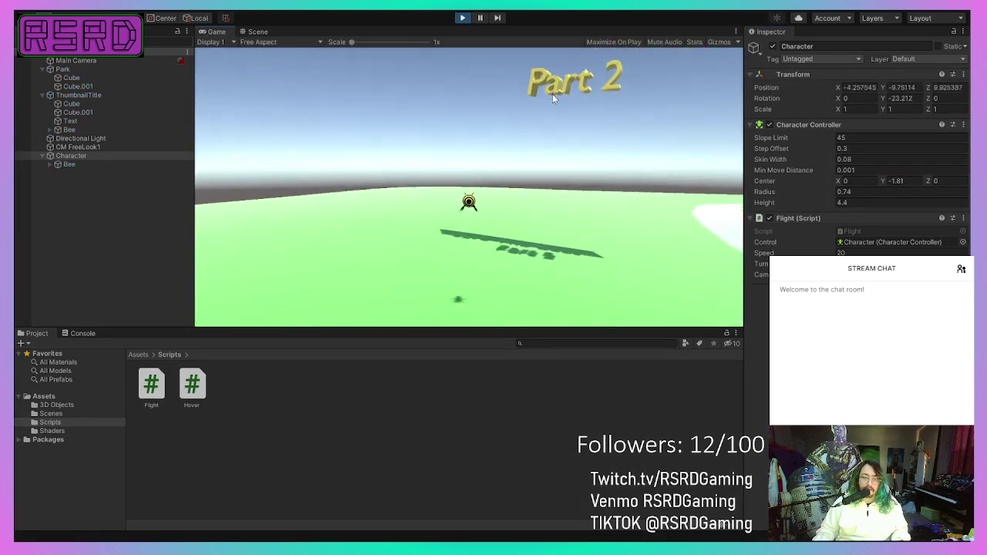
{"action": "key", "text": "w"}
{"action": "key", "text": "a"}
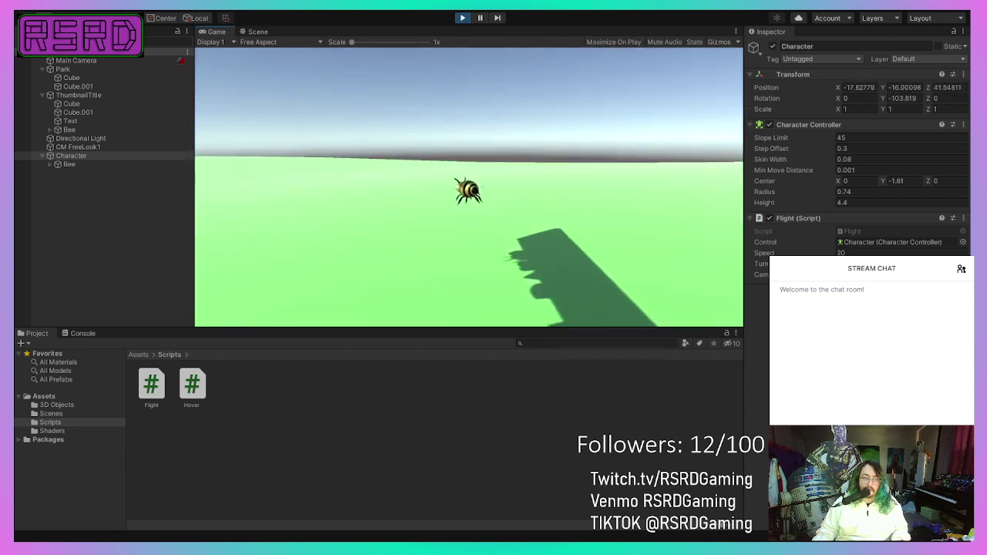
{"action": "key", "text": "w"}
{"action": "key", "text": "d"}
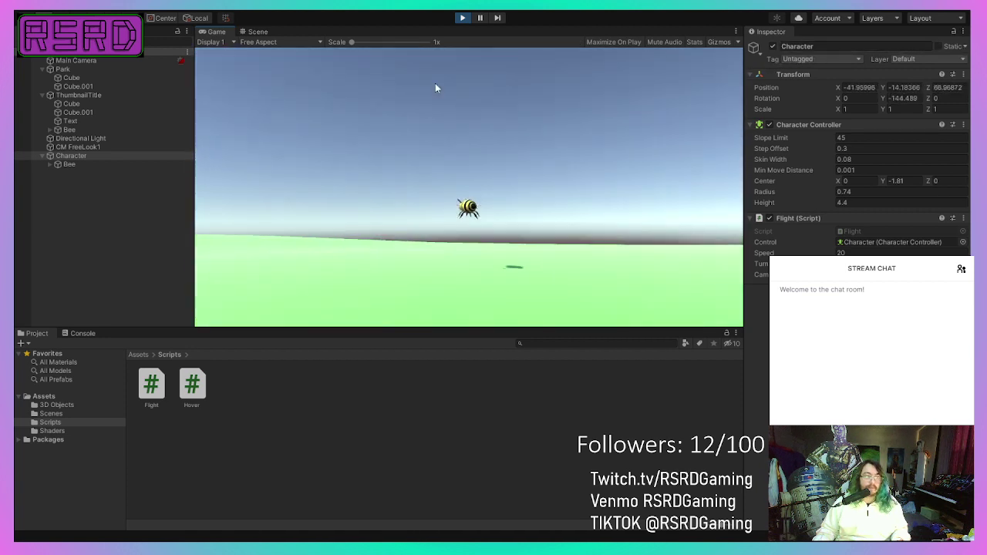
{"action": "left_click", "coordinate": [463, 17]}
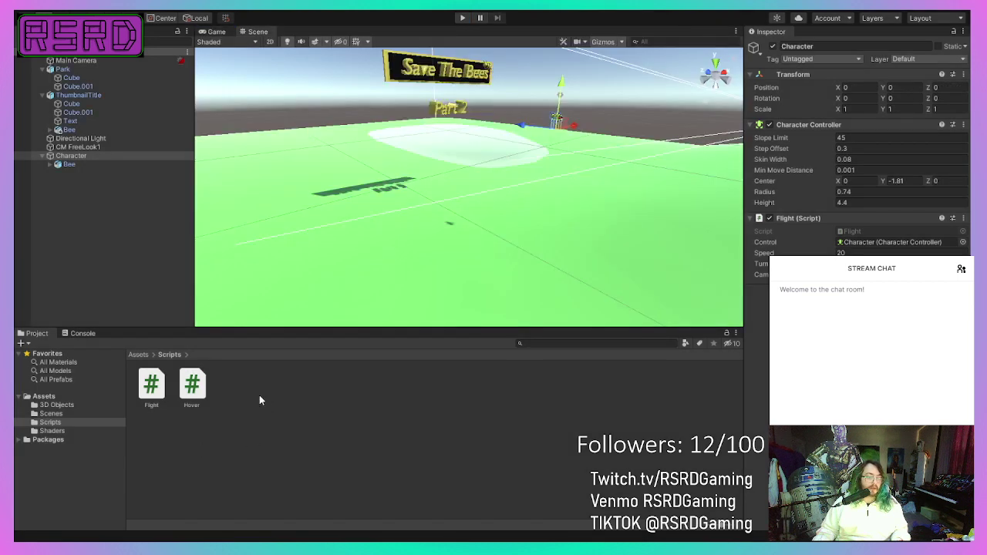
Step: Switch to Visual Studio, save the existing Rotate.cs script, and bring it into the Unity project's Scripts folder
{"action": "left_click", "coordinate": [259, 400]}
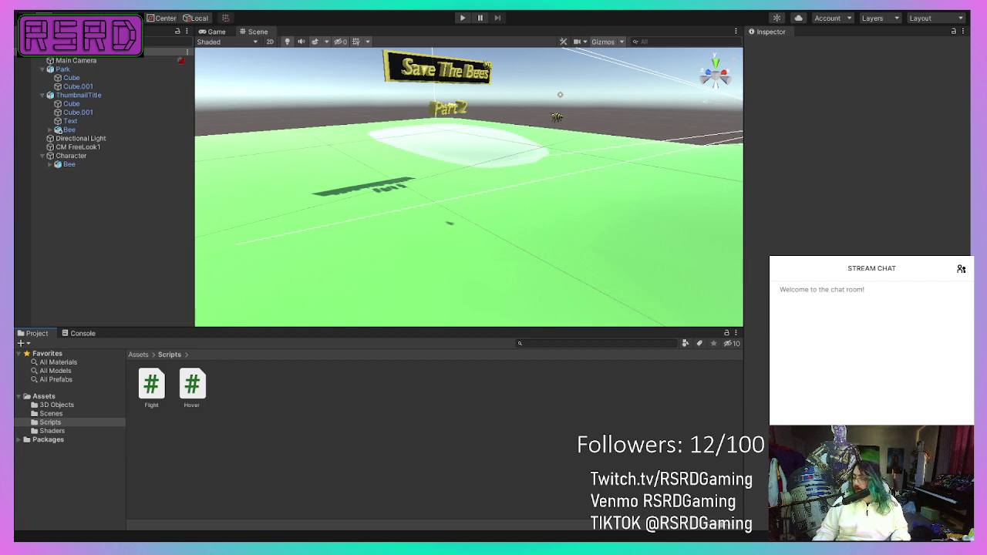
{"action": "key", "text": "alt+Tab"}
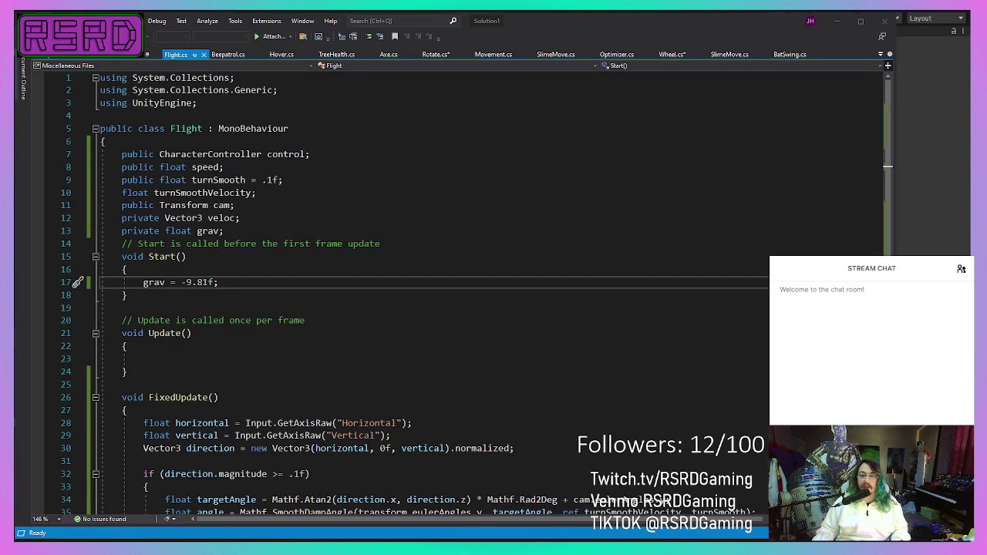
{"action": "left_click", "coordinate": [434, 54]}
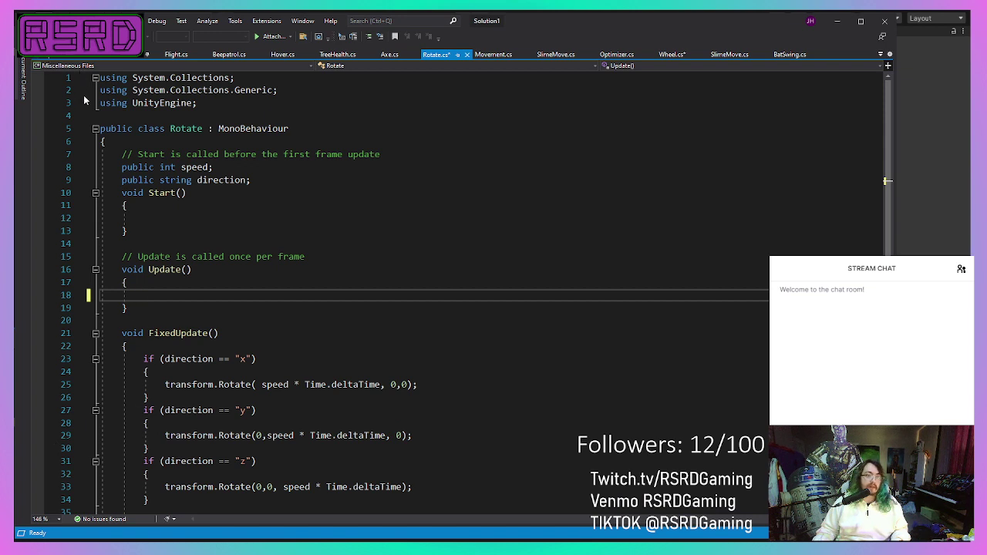
{"action": "key", "text": "ctrl+s"}
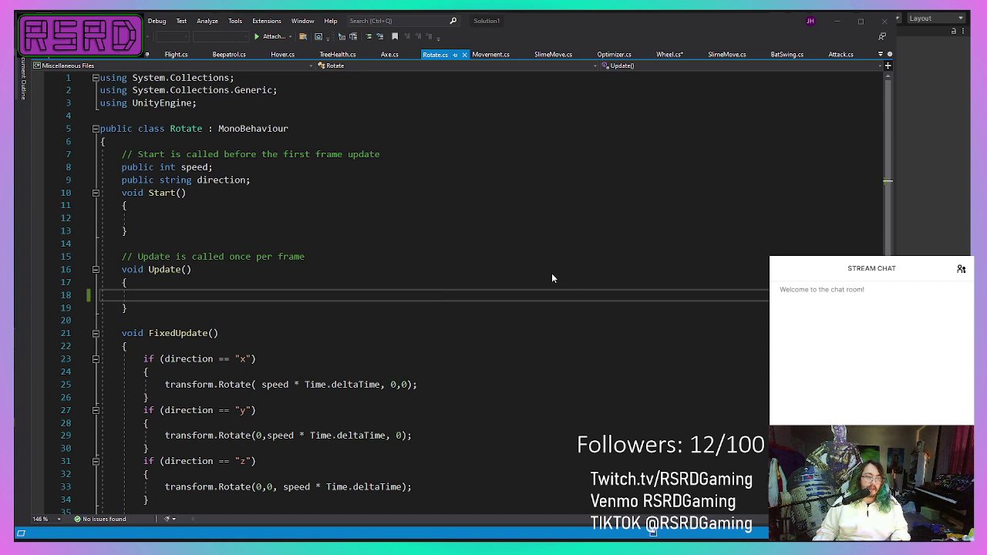
{"action": "key", "text": "alt+Tab"}
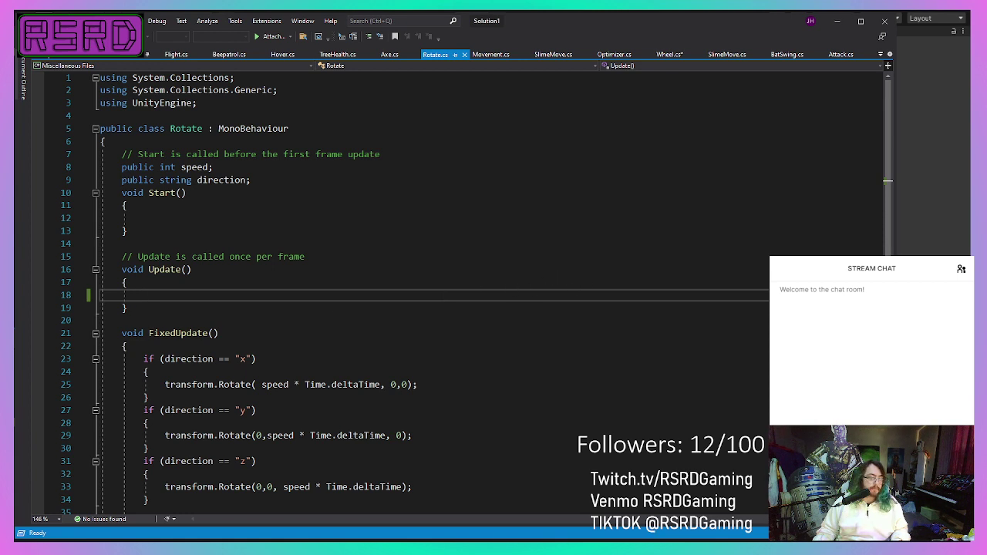
{"action": "key", "text": "alt+Tab"}
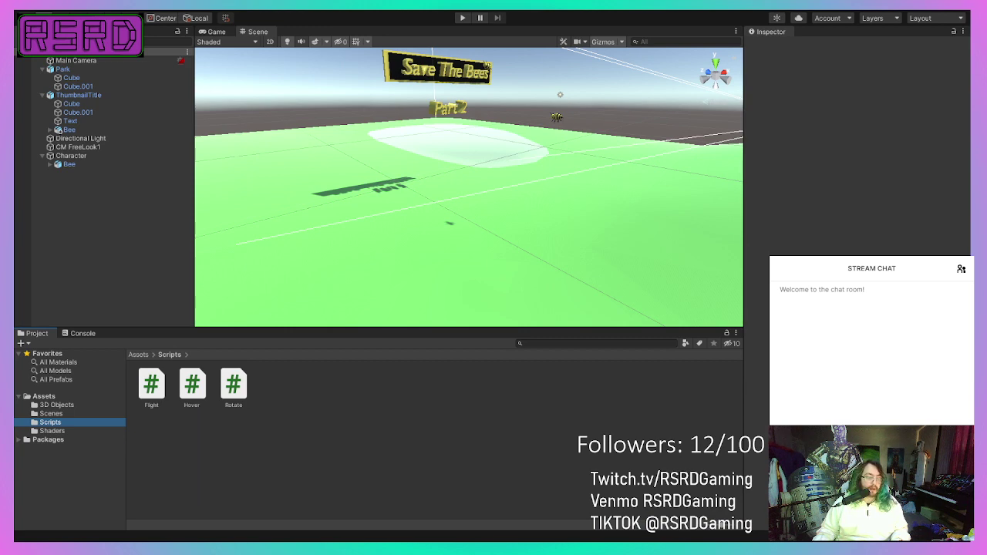
Step: Move the Directional Light high above the title sign, to about X -8.1, Y 26.9, Z 14.05
{"action": "mouse_move", "coordinate": [391, 149]}
{"action": "left_mouse_down", "text": "alt"}
{"action": "mouse_move", "coordinate": [391, 210]}
{"action": "mouse_move", "coordinate": [399, 145]}
{"action": "left_mouse_up", "text": "alt"}
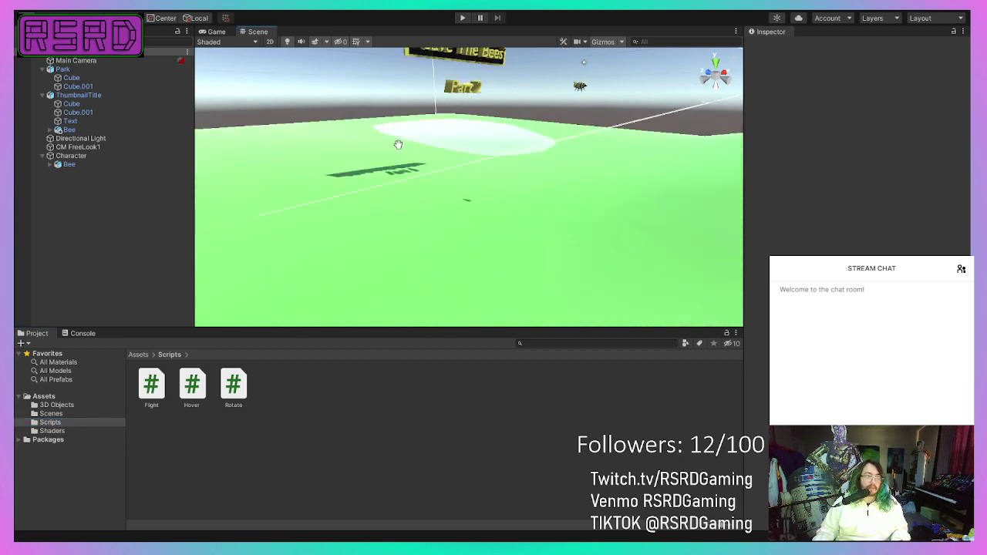
{"action": "double_click", "coordinate": [85, 139]}
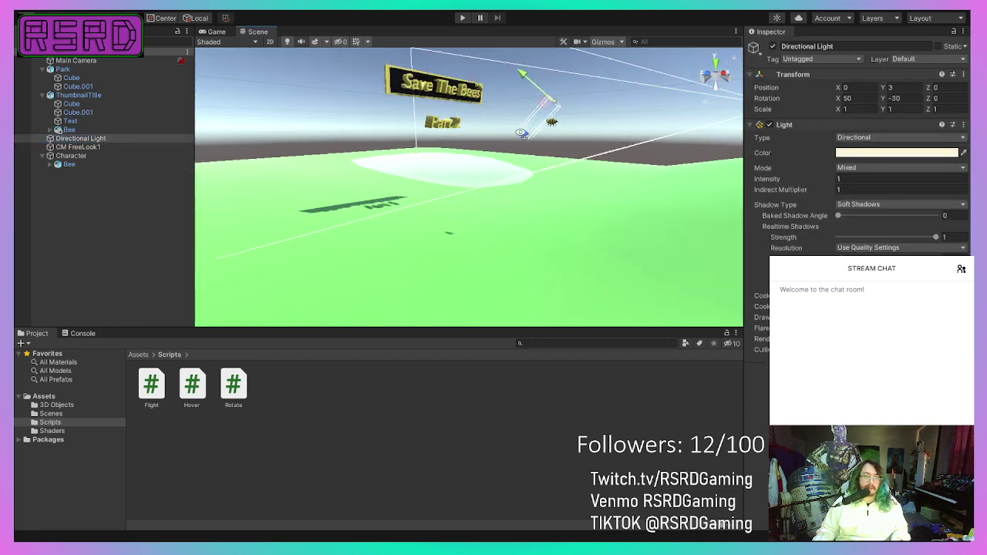
{"action": "mouse_move", "coordinate": [491, 183]}
{"action": "left_mouse_down", "text": "alt"}
{"action": "mouse_move", "coordinate": [488, 220]}
{"action": "mouse_move", "coordinate": [499, 189]}
{"action": "left_mouse_up", "text": "alt"}
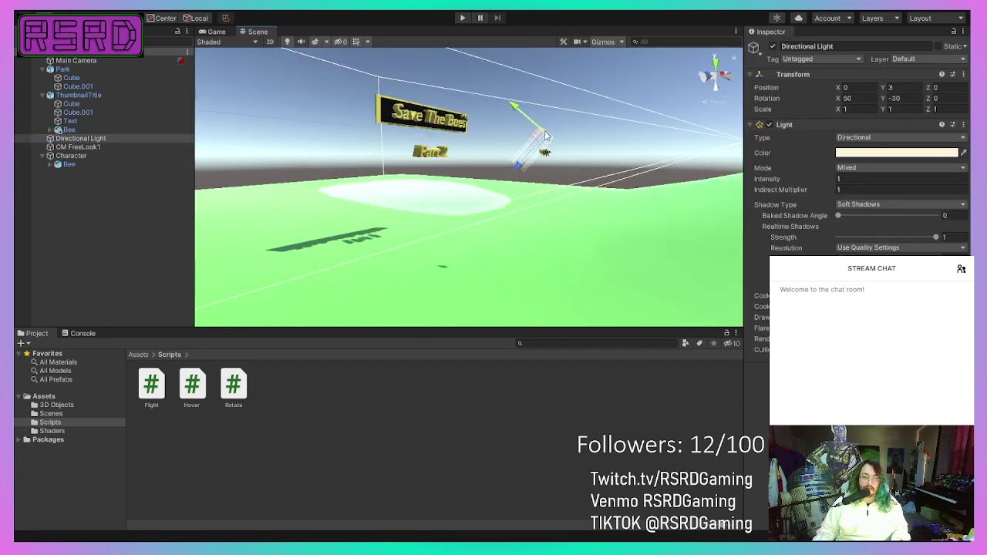
{"action": "left_click_drag", "start_coordinate": [544, 138], "coordinate": [498, 45]}
{"action": "left_click_drag", "start_coordinate": [521, 103], "coordinate": [505, 51]}
{"action": "right_click_drag", "start_coordinate": [552, 101], "coordinate": [481, 181]}
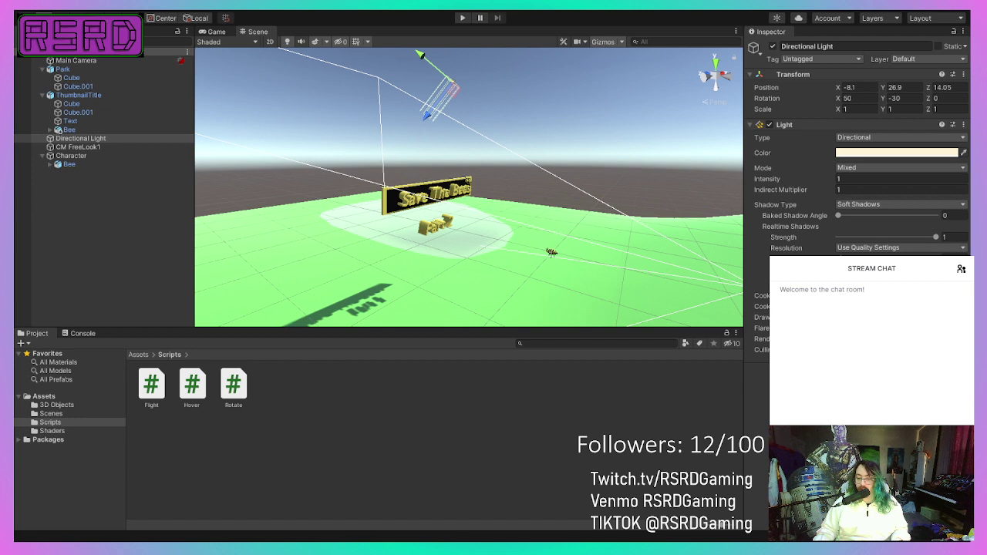
Step: Attach the Rotate script to the Directional Light, play-test the rotating light over the park, and stop the scene
{"action": "key", "text": "Return"}
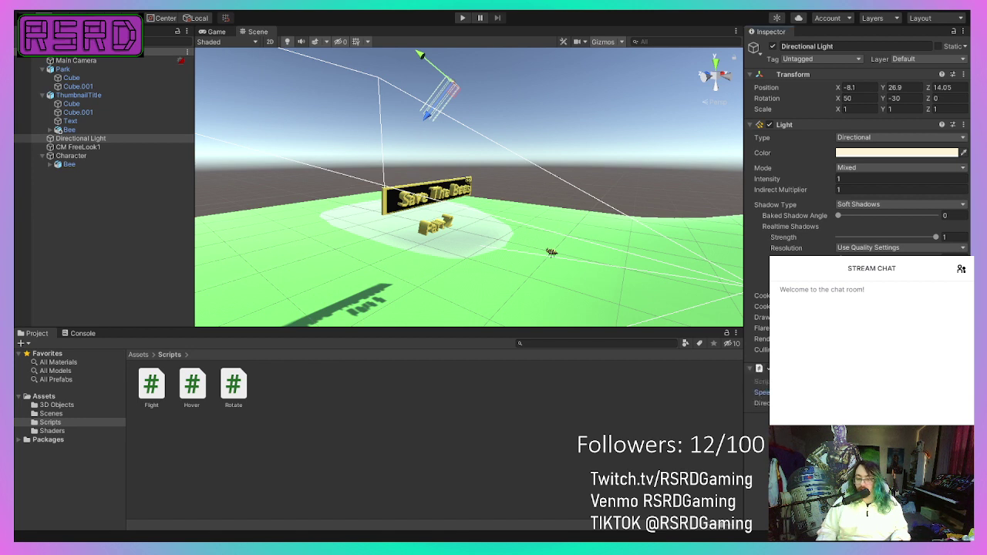
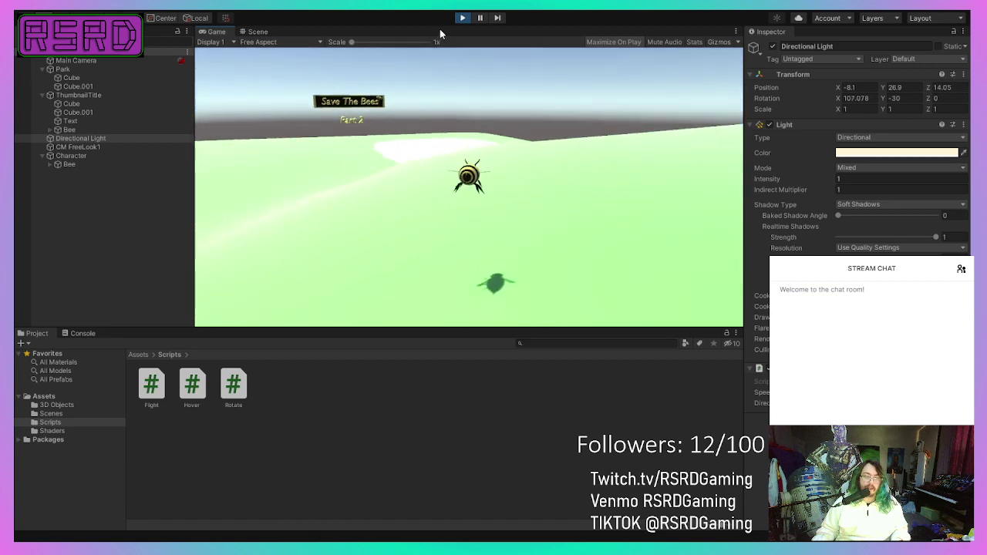
{"action": "left_click", "coordinate": [462, 17]}
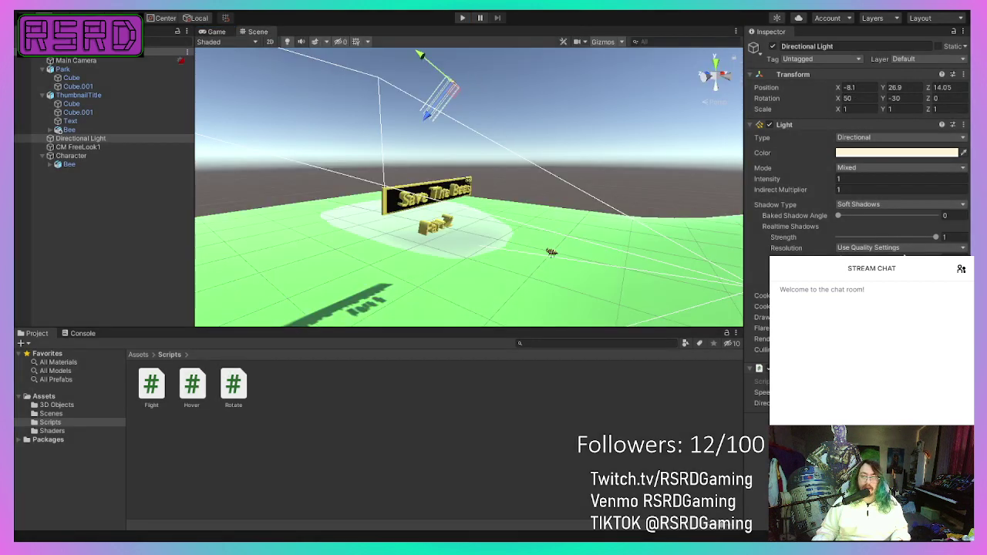
Step: Set the Park object's scale to 7 on the X, Y and Z axes
{"action": "left_click", "coordinate": [101, 66]}
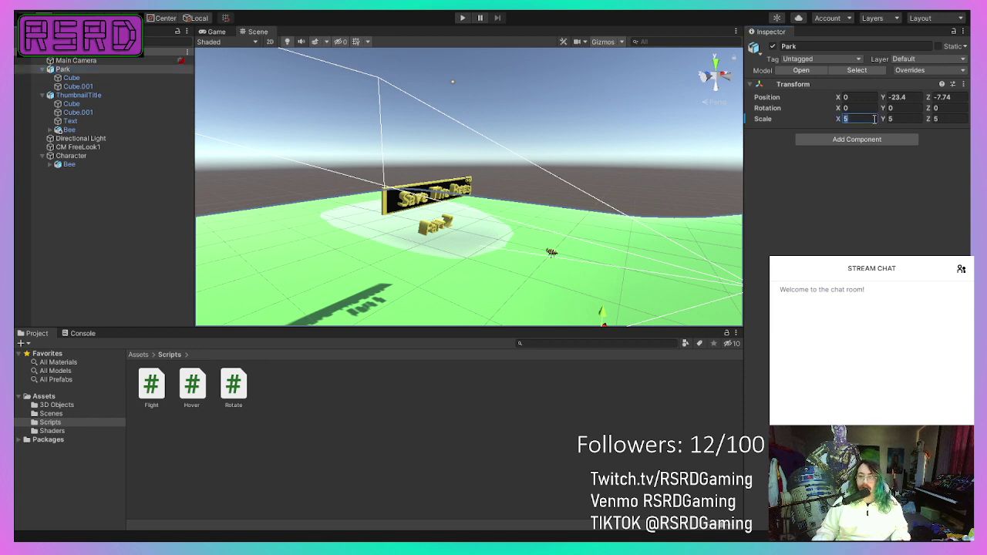
{"action": "type", "text": "7"}
{"action": "key", "text": "Tab"}
{"action": "type", "text": "7"}
{"action": "key", "text": "Tab"}
{"action": "type", "text": "7"}
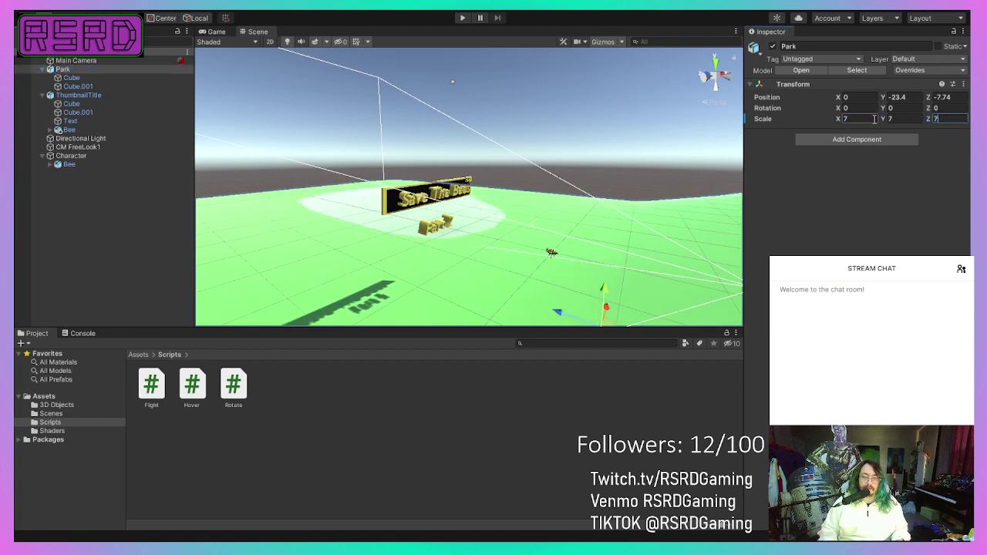
Step: Inspect the enlarged park around the bee, play-test the flight over its terrain, and stop the scene
{"action": "middle_click_drag", "start_coordinate": [572, 221], "coordinate": [507, 161]}
{"action": "right_click_drag", "start_coordinate": [506, 161], "coordinate": [658, 143]}
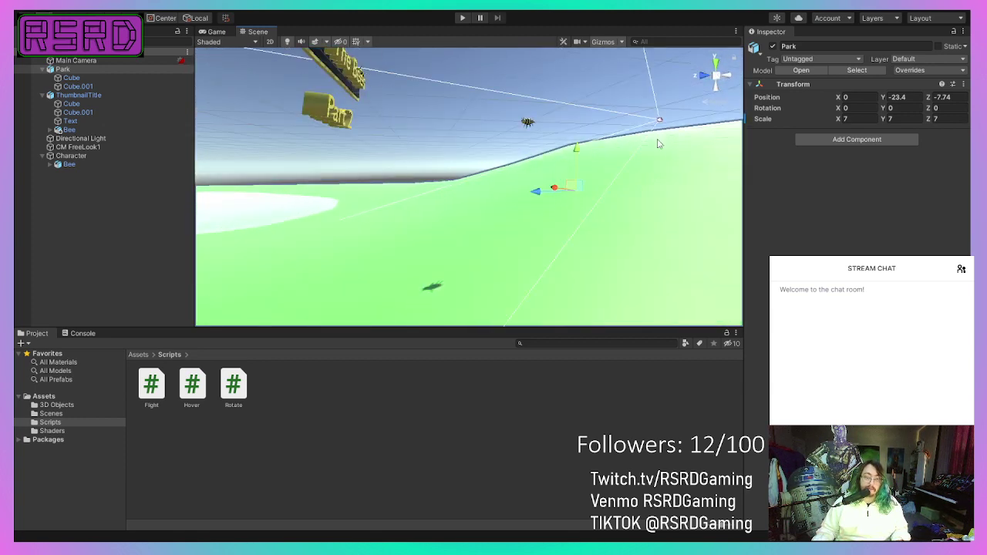
{"action": "left_click", "coordinate": [462, 17]}
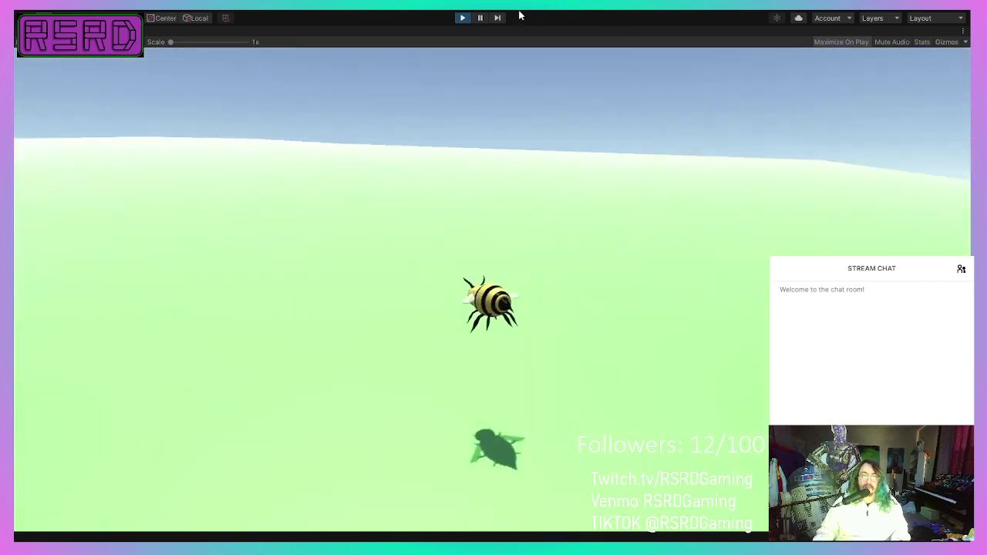
{"action": "left_click", "coordinate": [463, 19]}
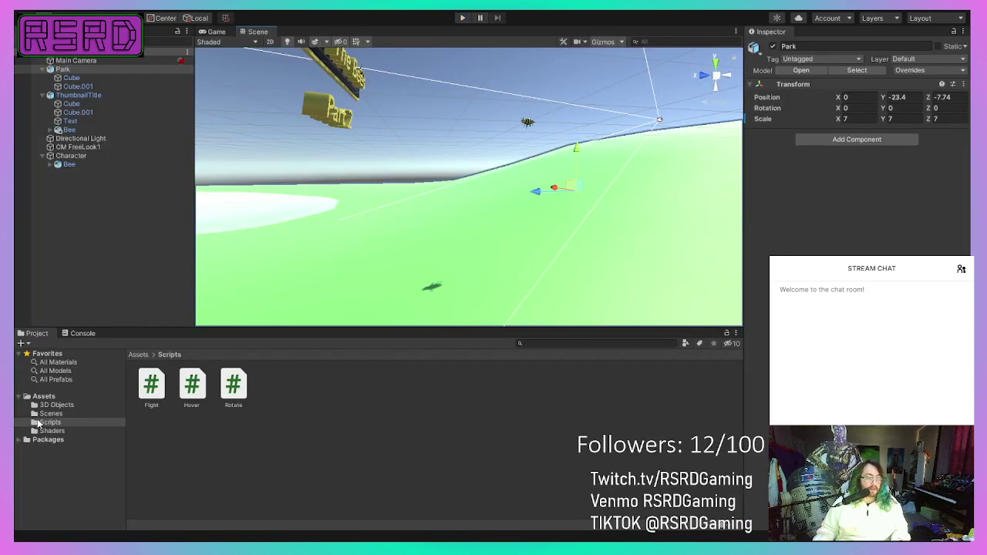
Step: Create a new material in the Shaders folder with Transparent rendering mode and a cyan albedo color
{"action": "left_click", "coordinate": [325, 389]}
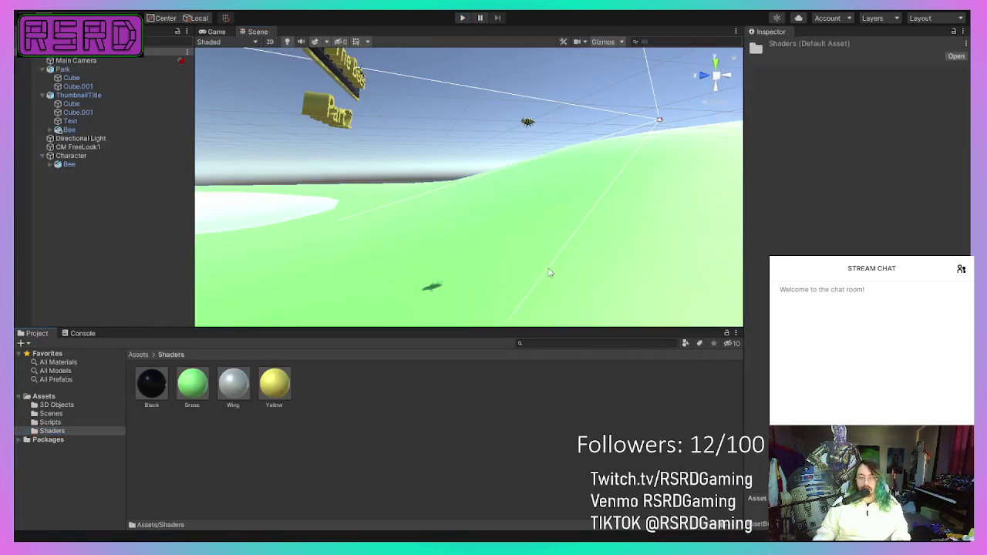
{"action": "left_click", "coordinate": [545, 298]}
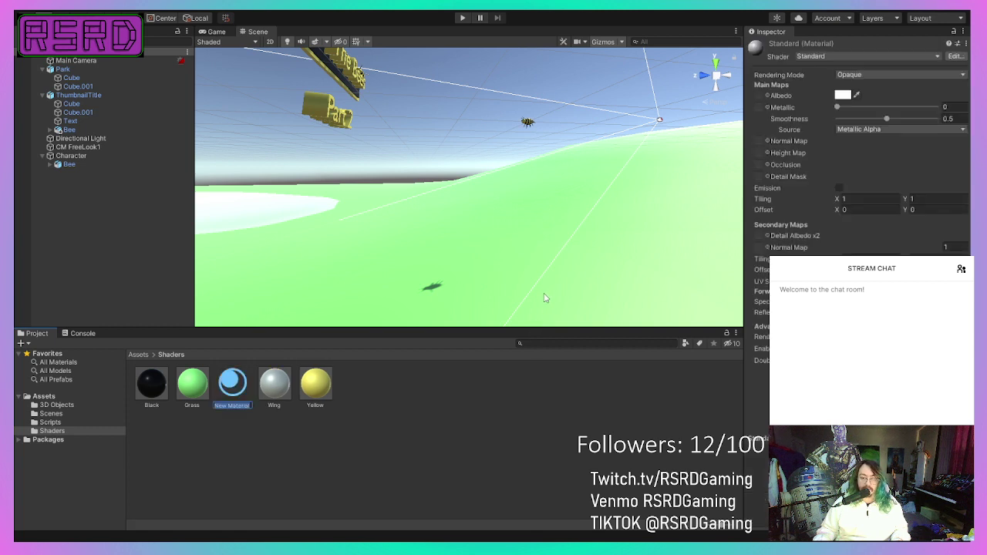
{"action": "left_click", "coordinate": [900, 74]}
{"action": "left_click", "coordinate": [879, 130]}
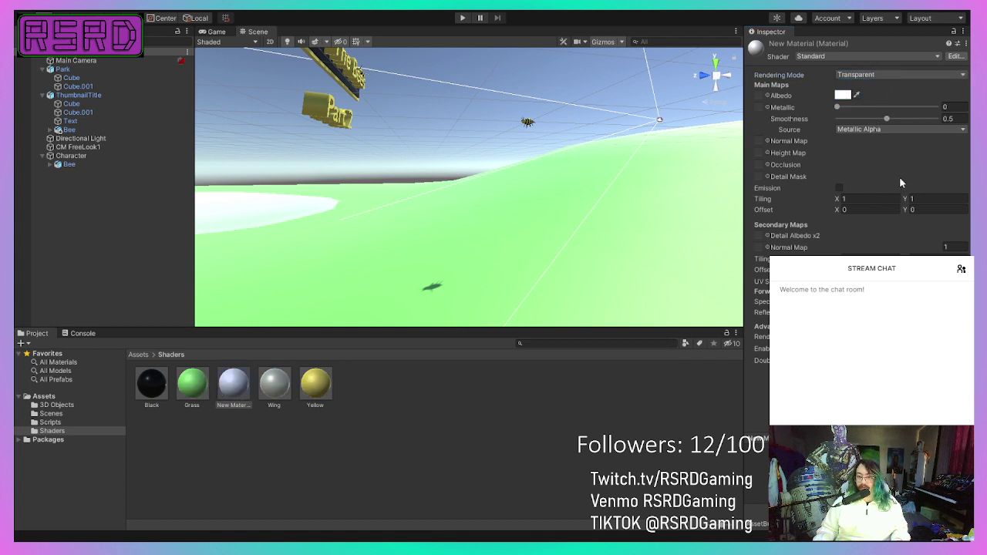
{"action": "left_click", "coordinate": [930, 163]}
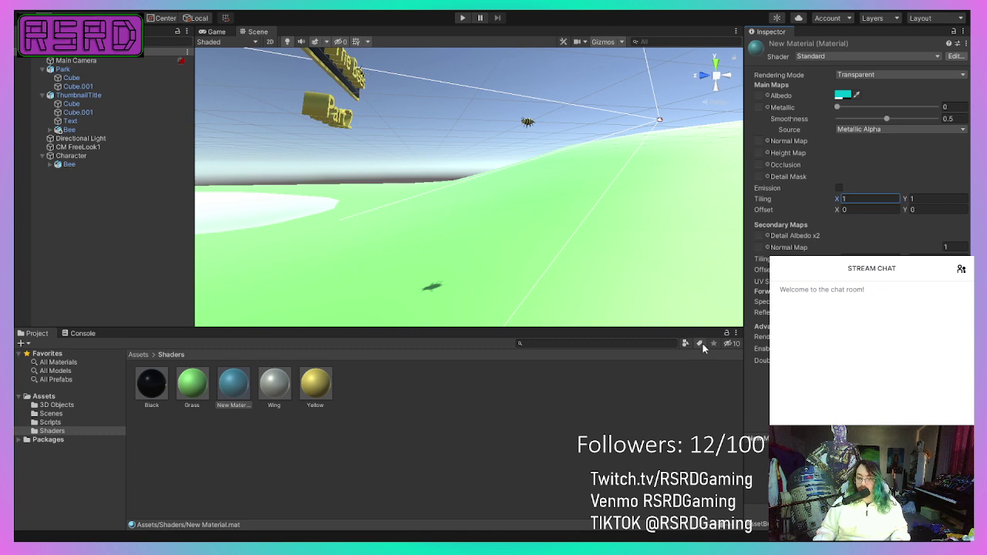
Step: Apply the new transparent cyan material to the white pond surface in the park
{"action": "middle_click_drag", "start_coordinate": [455, 189], "coordinate": [485, 223]}
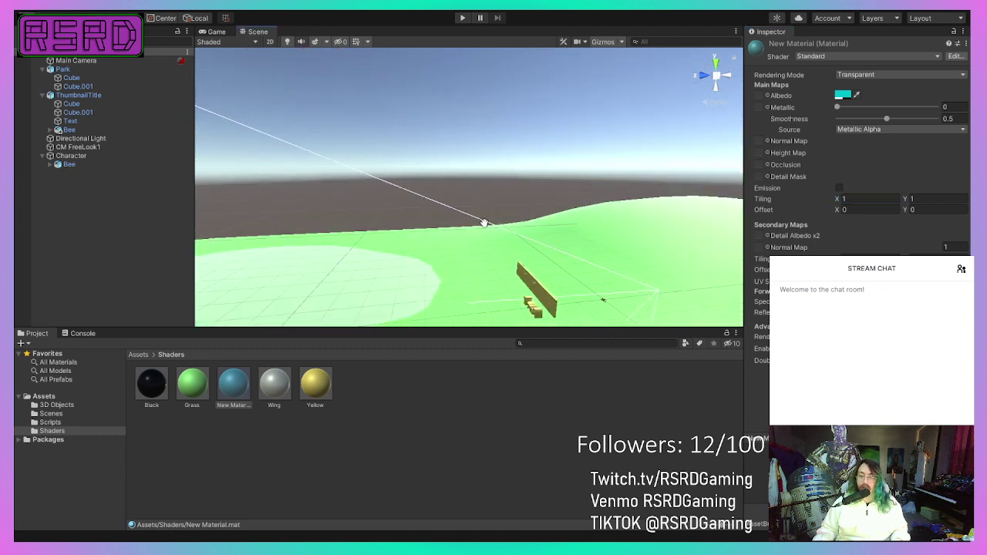
{"action": "right_click_drag", "start_coordinate": [485, 222], "coordinate": [604, 358]}
{"action": "middle_click_drag", "start_coordinate": [393, 263], "coordinate": [440, 272]}
{"action": "left_click_drag", "start_coordinate": [439, 272], "coordinate": [423, 255], "text": "alt"}
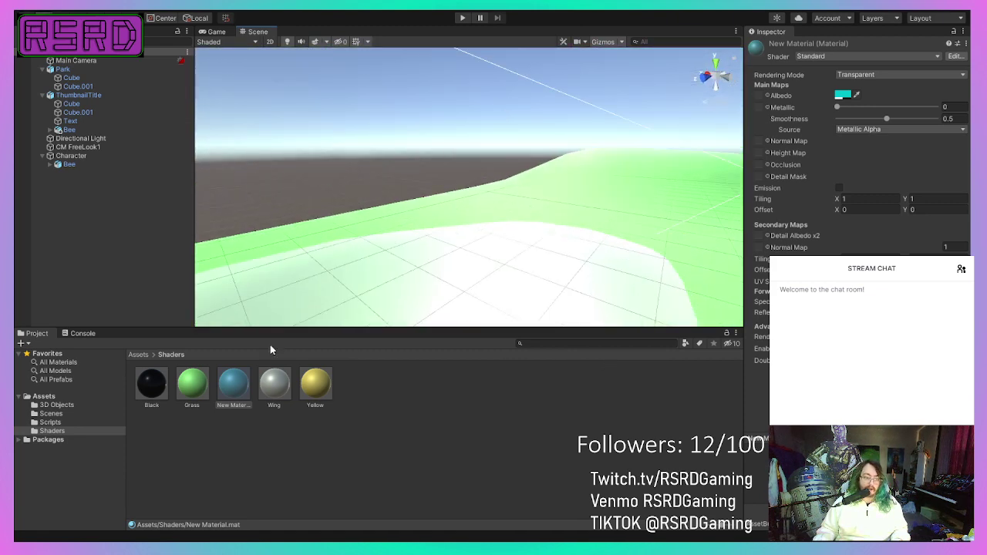
{"action": "left_click_drag", "start_coordinate": [226, 386], "coordinate": [377, 299]}
{"action": "right_click_drag", "start_coordinate": [520, 231], "coordinate": [389, 291]}
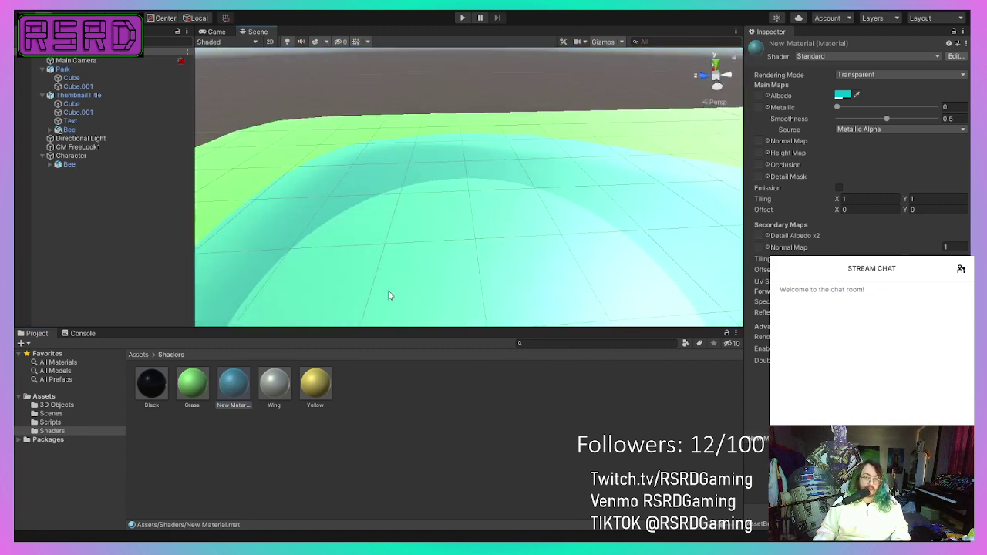
{"action": "middle_click_drag", "start_coordinate": [388, 292], "coordinate": [318, 272]}
{"action": "scroll", "coordinate": [252, 220], "scroll_direction": "down", "scroll_amount": 2}
{"action": "right_click_drag", "start_coordinate": [319, 272], "coordinate": [348, 245]}
Step: Run the scene, fly the bee past the title sign and across the cyan pond, and stop the scene
{"action": "left_click", "coordinate": [462, 21]}
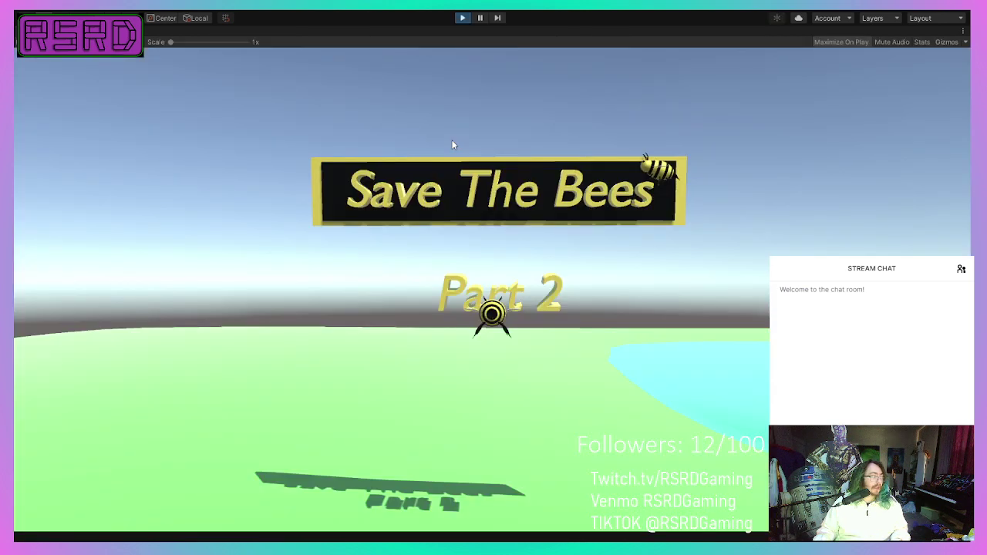
{"action": "key", "text": "w"}
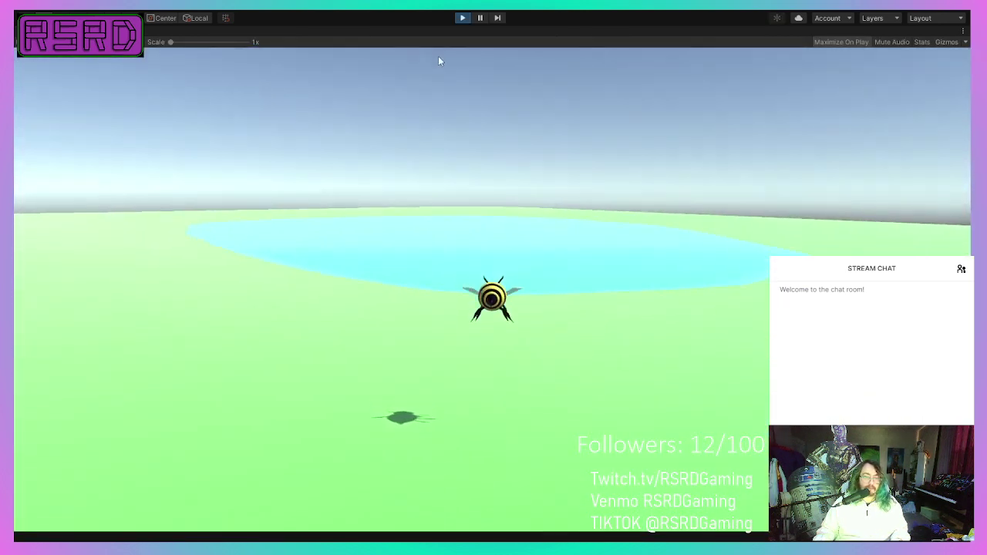
{"action": "key", "text": "d"}
{"action": "key", "text": "w"}
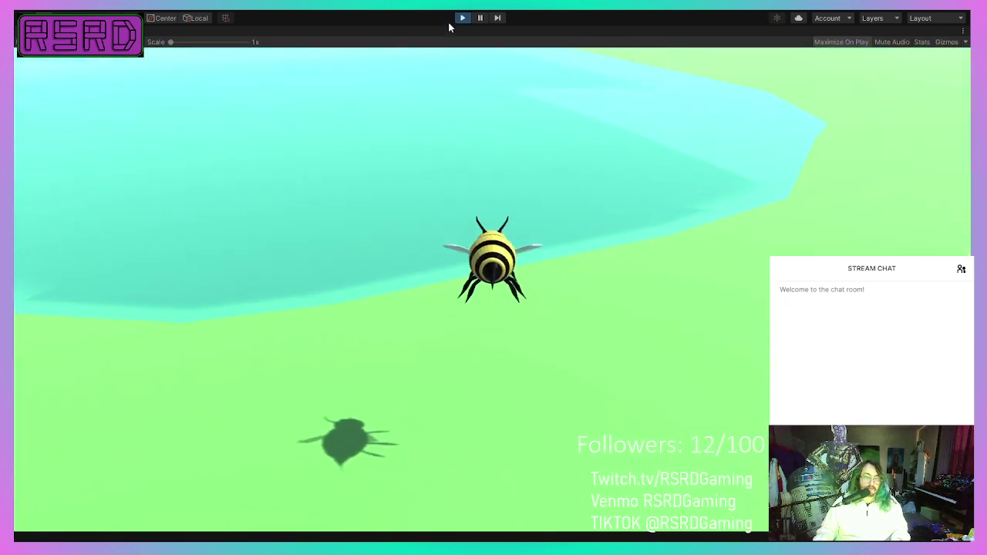
{"action": "key", "text": "w"}
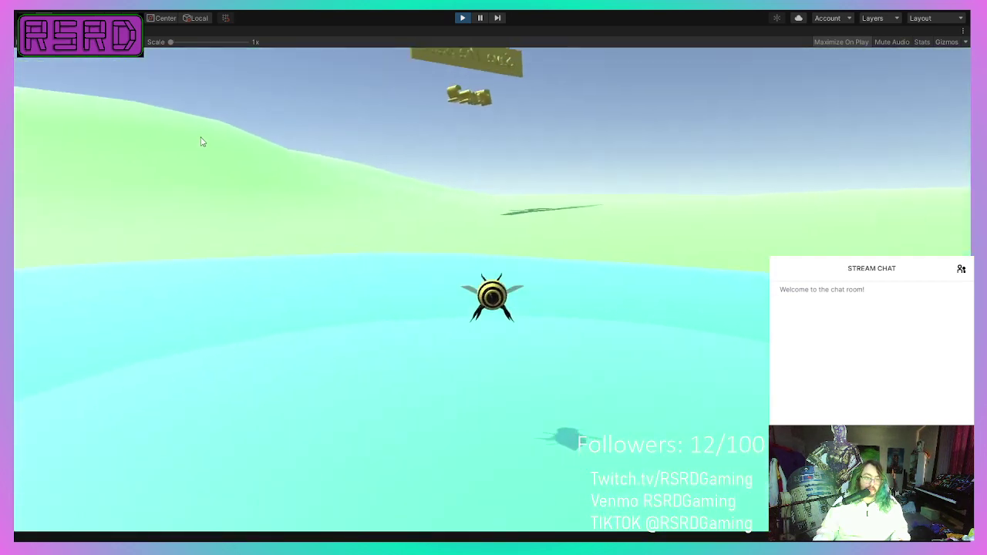
{"action": "key", "text": "w"}
{"action": "key", "text": "w"}
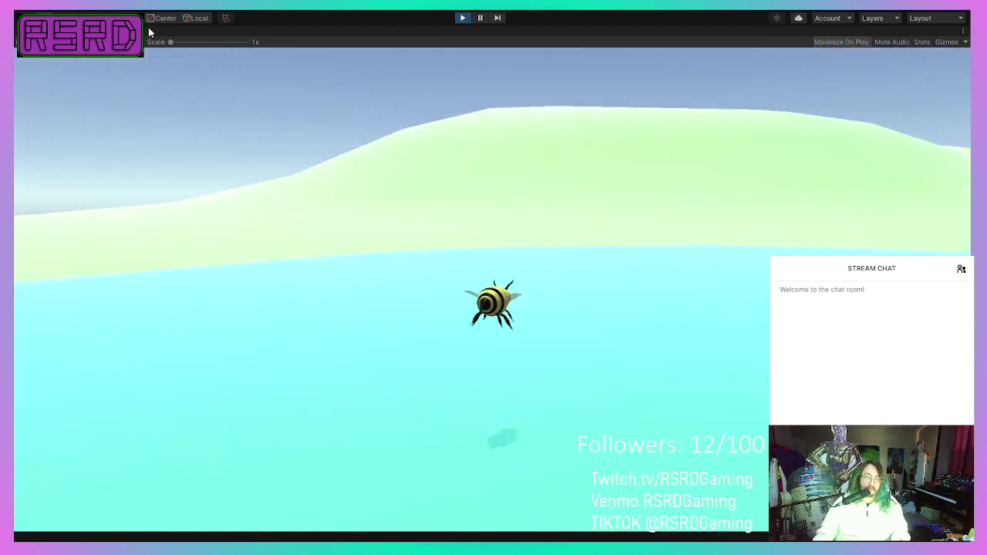
{"action": "left_click", "coordinate": [460, 20]}
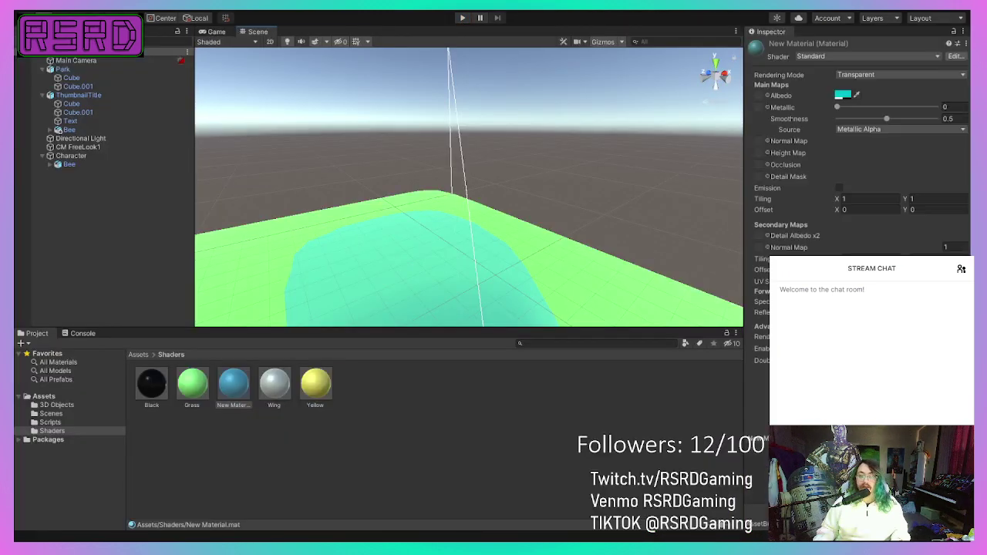
Step: Set the Park object's scale to 10 on the X, Y and Z axes
{"action": "left_click", "coordinate": [653, 254]}
{"action": "left_click", "coordinate": [625, 273]}
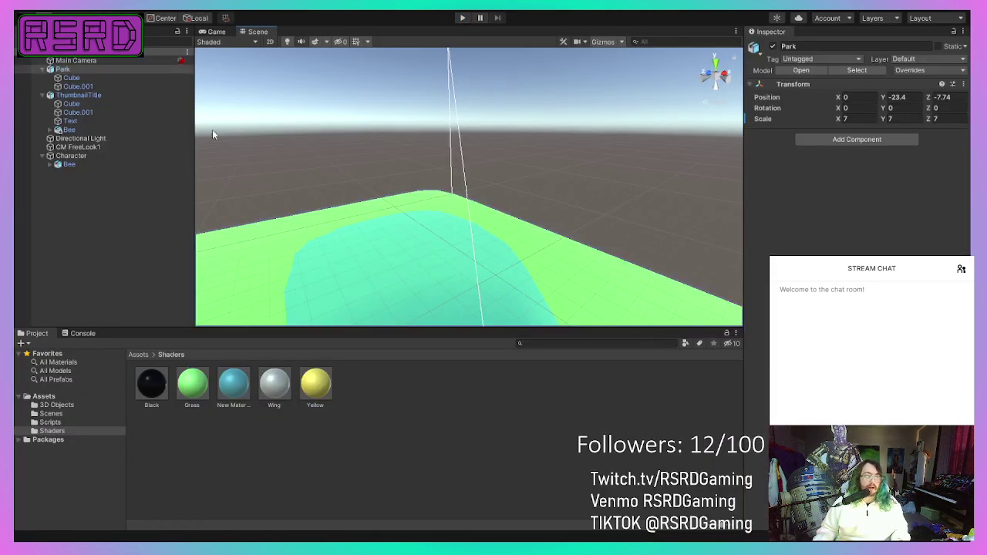
{"action": "middle_click_drag", "start_coordinate": [252, 127], "coordinate": [534, 277]}
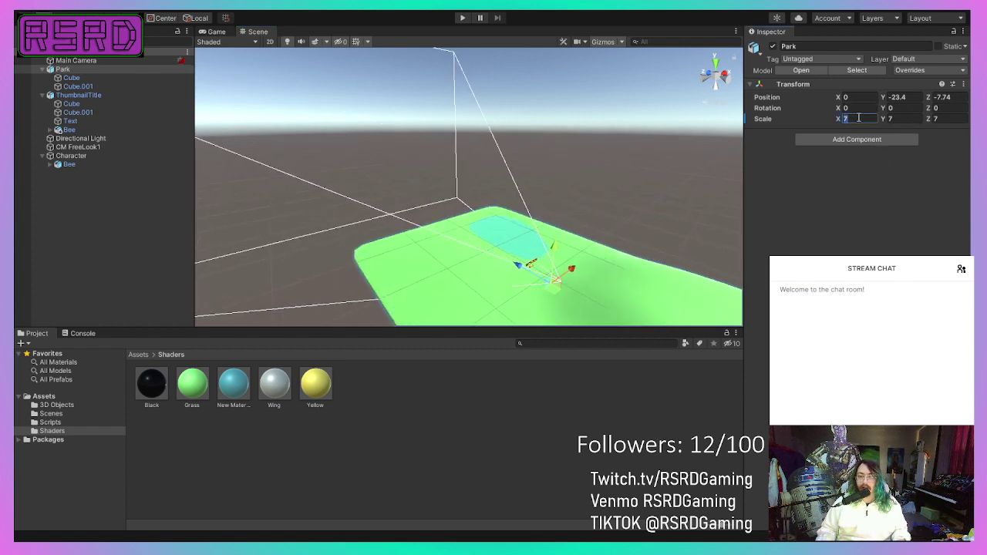
{"action": "type", "text": "10"}
{"action": "key", "text": "Tab"}
{"action": "type", "text": "1"}
{"action": "key", "text": "Tab"}
{"action": "type", "text": "1"}
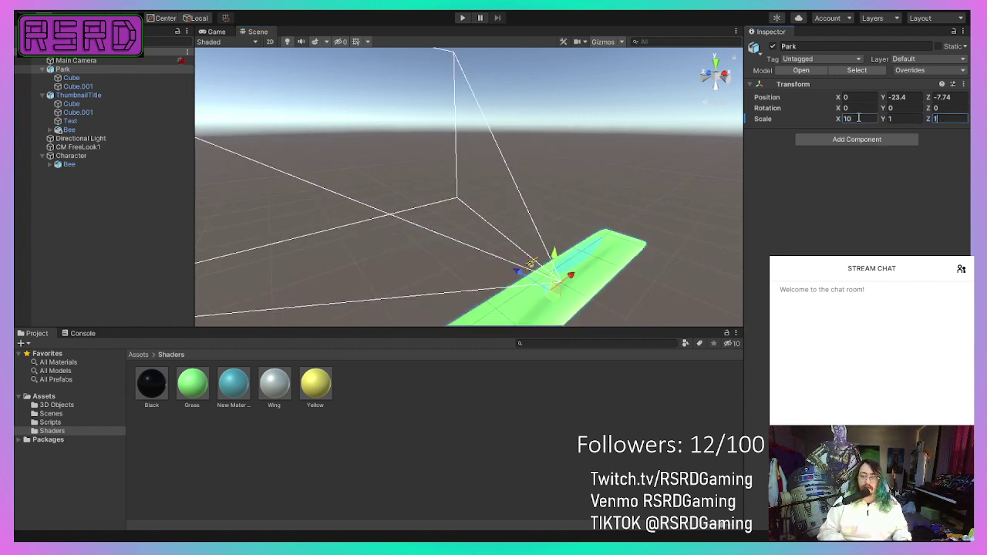
{"action": "type", "text": "0"}
{"action": "left_click", "coordinate": [892, 118]}
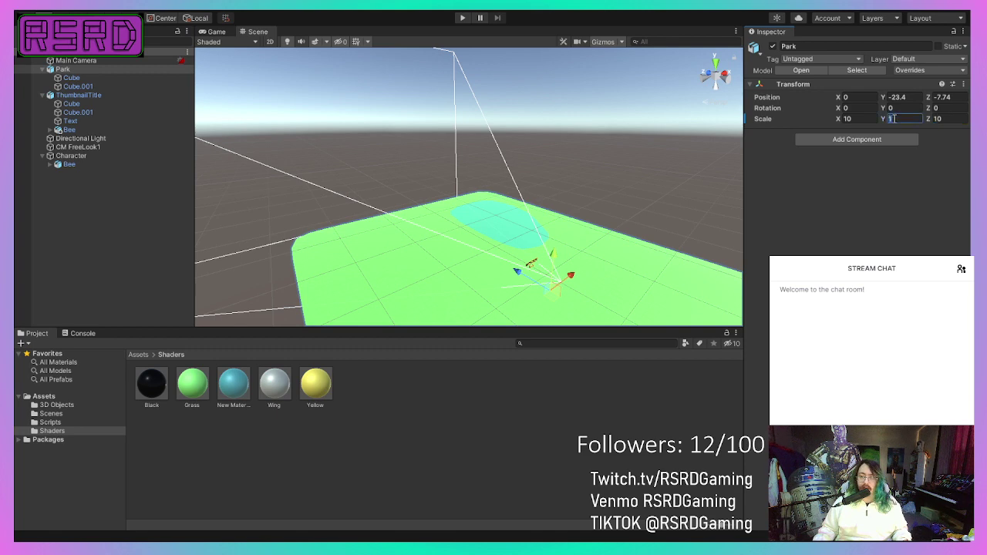
{"action": "type", "text": "10"}
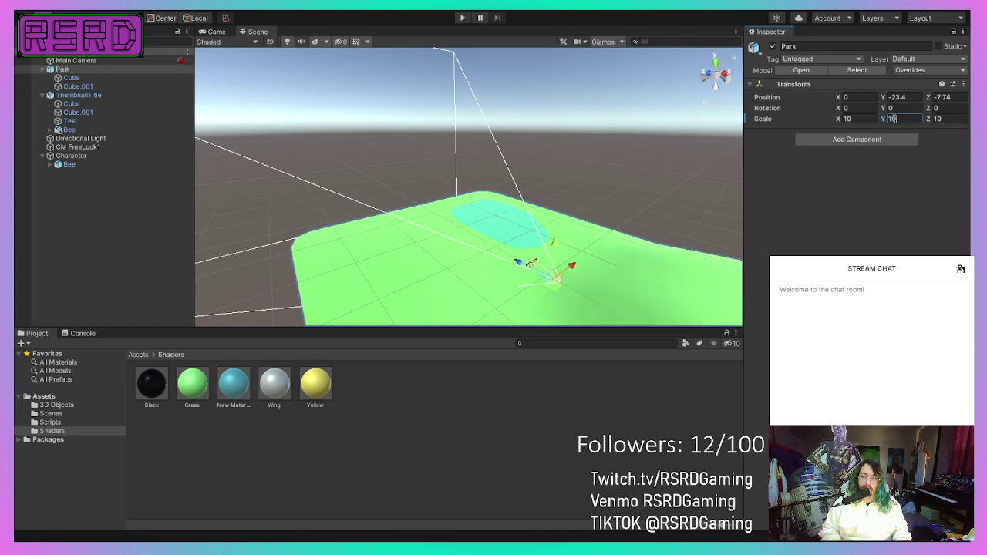
{"action": "right_click_drag", "start_coordinate": [467, 225], "coordinate": [478, 269]}
{"action": "middle_click_drag", "start_coordinate": [479, 269], "coordinate": [509, 259]}
{"action": "scroll", "coordinate": [510, 259], "scroll_direction": "down", "scroll_amount": 2}
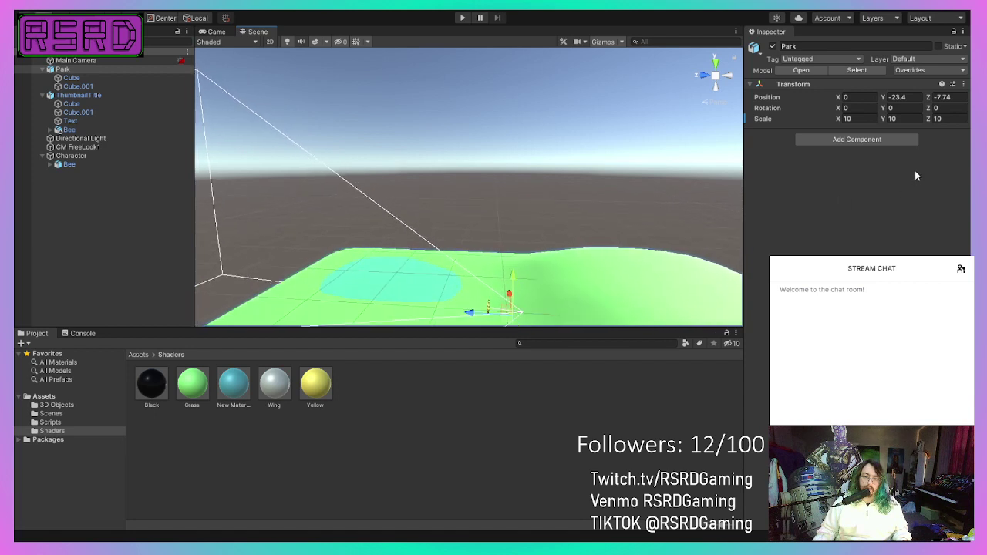
Step: Set the Park object's scale to 15 on the X, Y and Z axes
{"action": "left_click", "coordinate": [855, 118]}
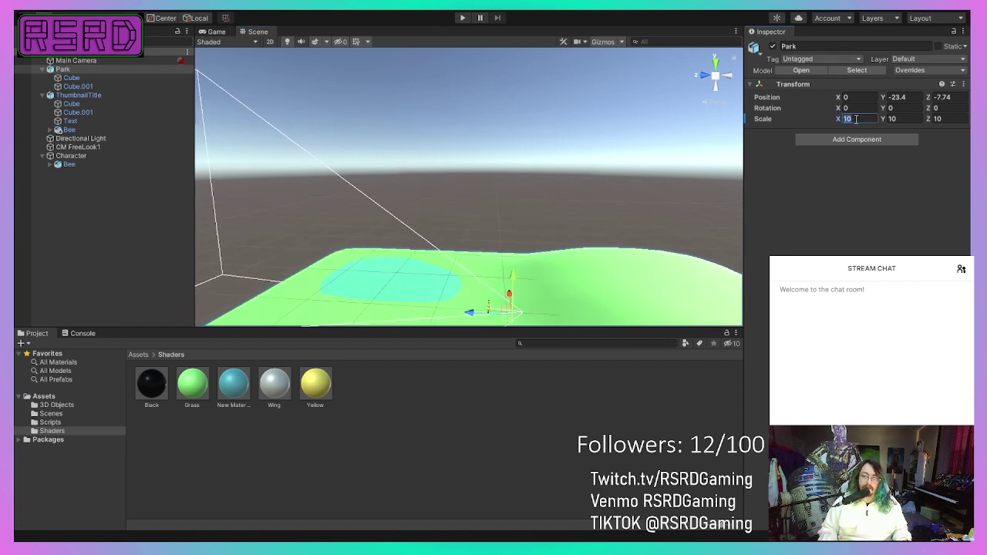
{"action": "type", "text": "15"}
{"action": "key", "text": "Tab"}
{"action": "type", "text": "1"}
{"action": "key", "text": "Tab"}
{"action": "type", "text": "5"}
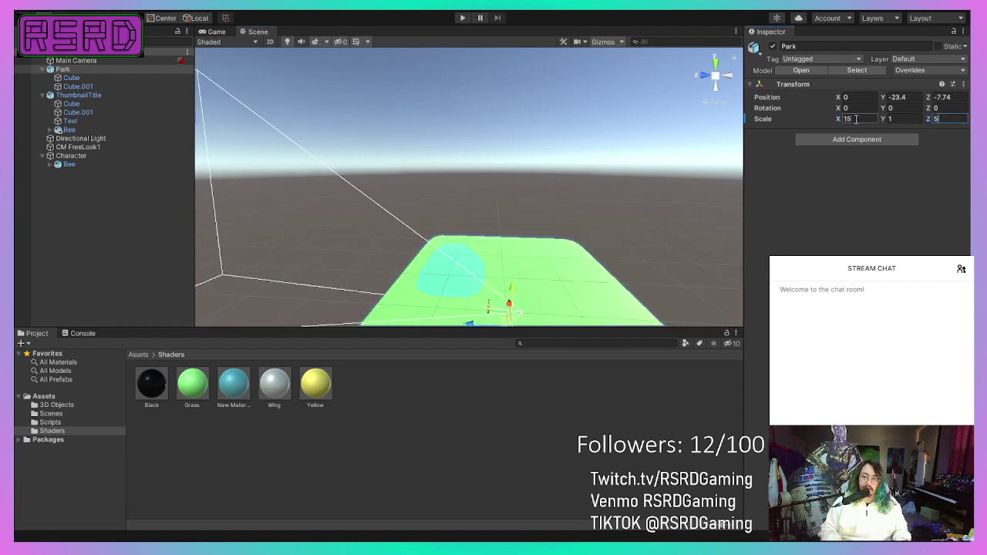
{"action": "key", "text": "BackSpace"}
{"action": "type", "text": "15"}
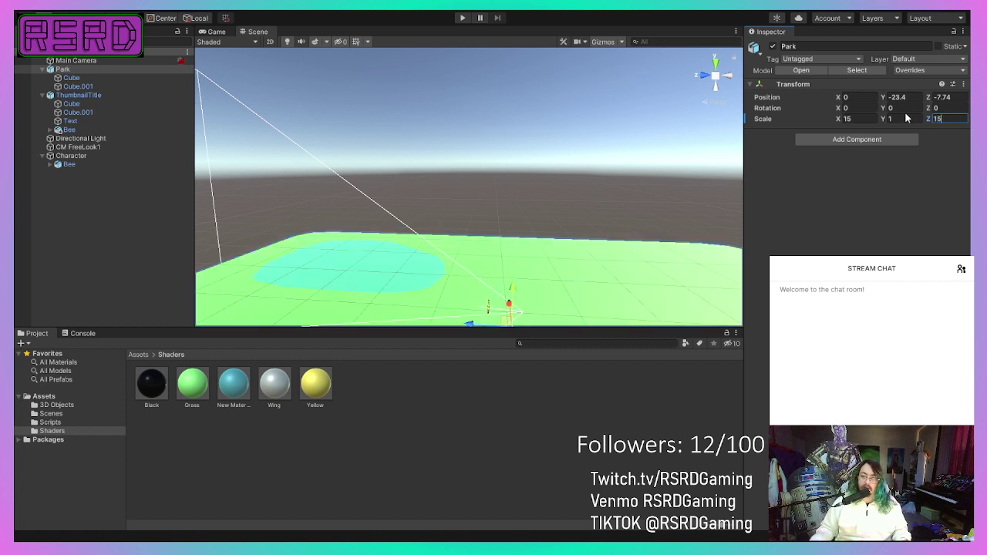
{"action": "left_click", "coordinate": [906, 118]}
{"action": "type", "text": "15"}
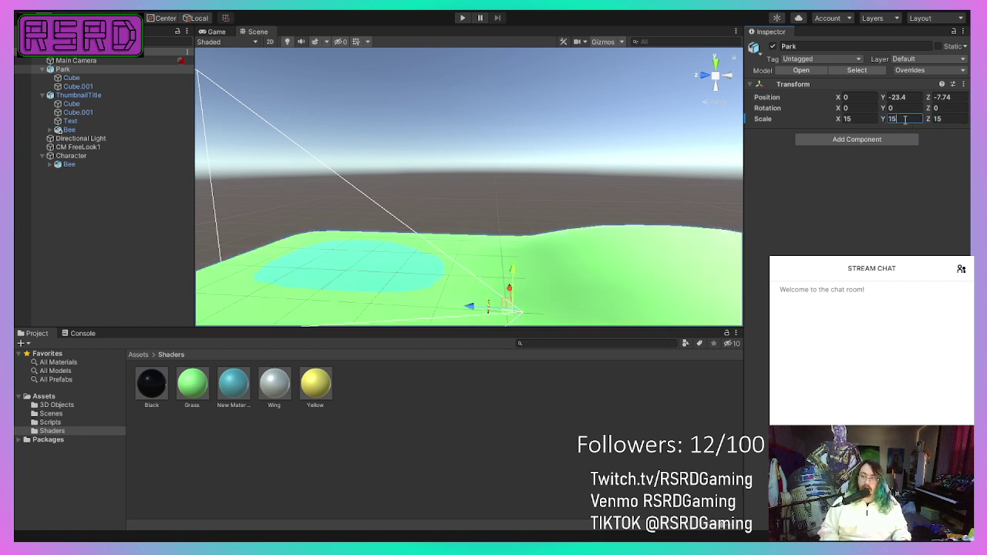
Step: Play-test the bee's flight across the enlarged park and stop the scene
{"action": "left_click", "coordinate": [463, 18]}
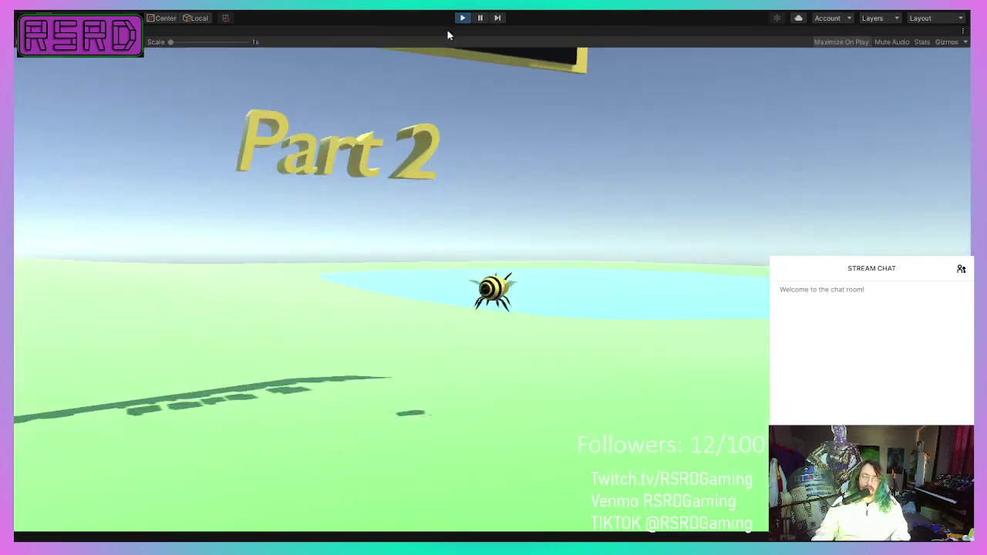
{"action": "key", "text": "w"}
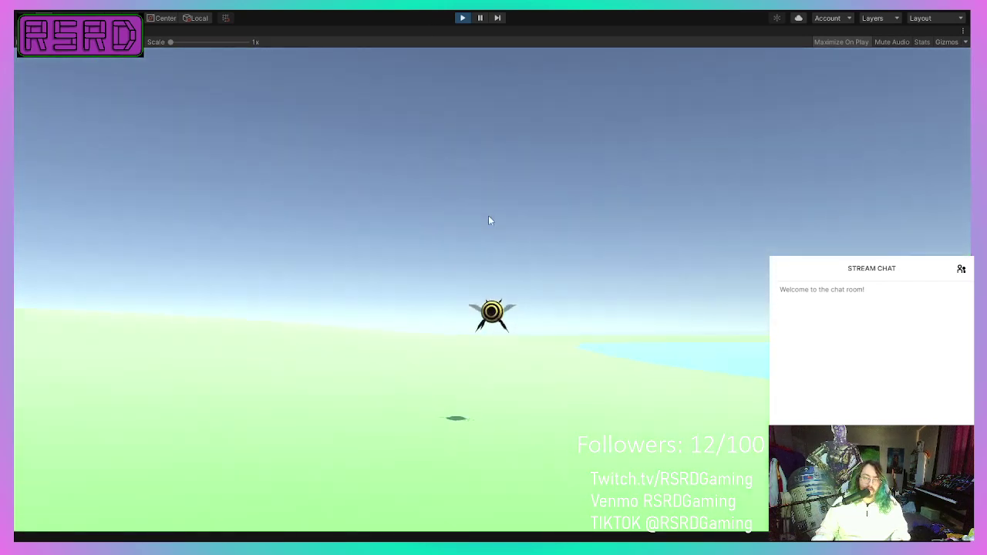
{"action": "key", "text": "d"}
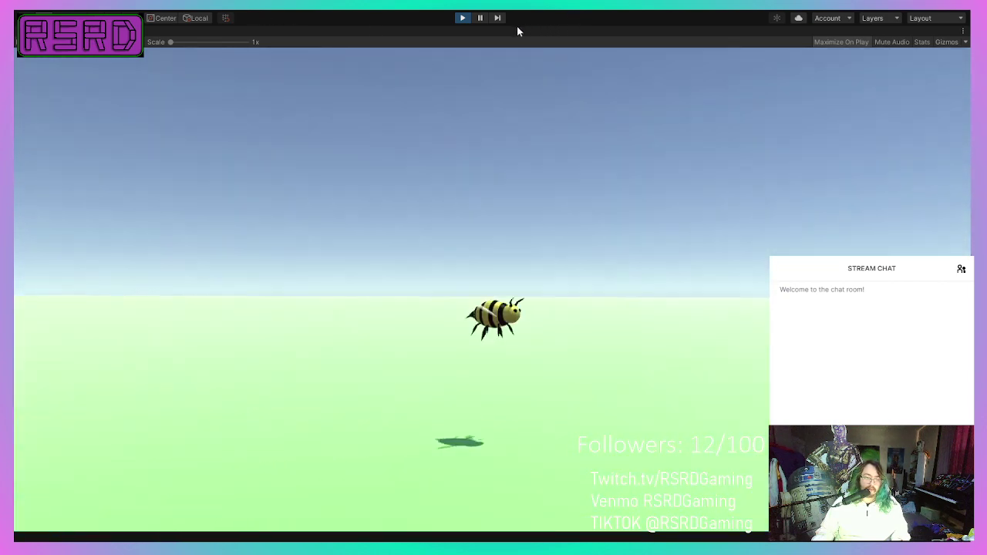
{"action": "left_click", "coordinate": [465, 18]}
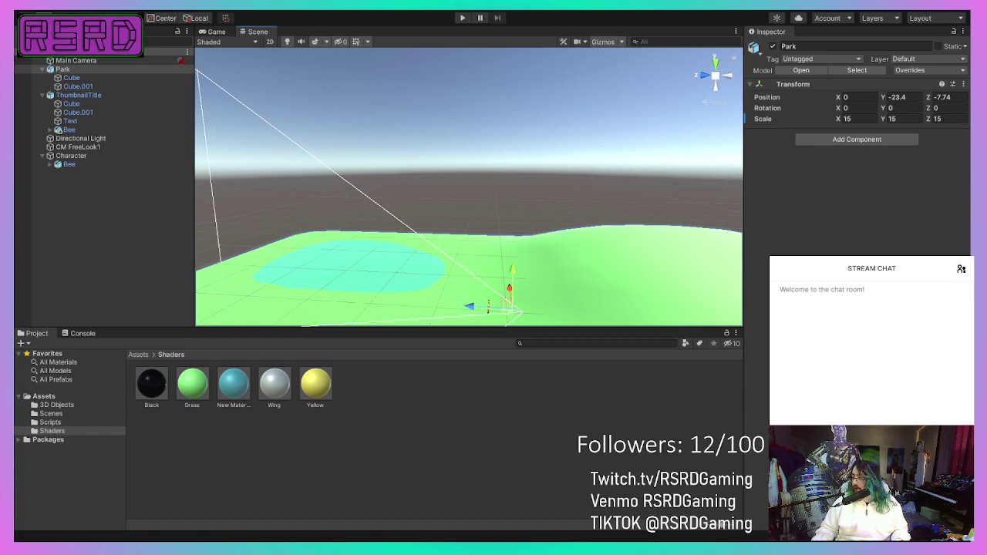
Step: Switch to Blender and try to open the recent file Bee.blend without saving the changes to Park.blend
{"action": "key", "text": "alt+Tab"}
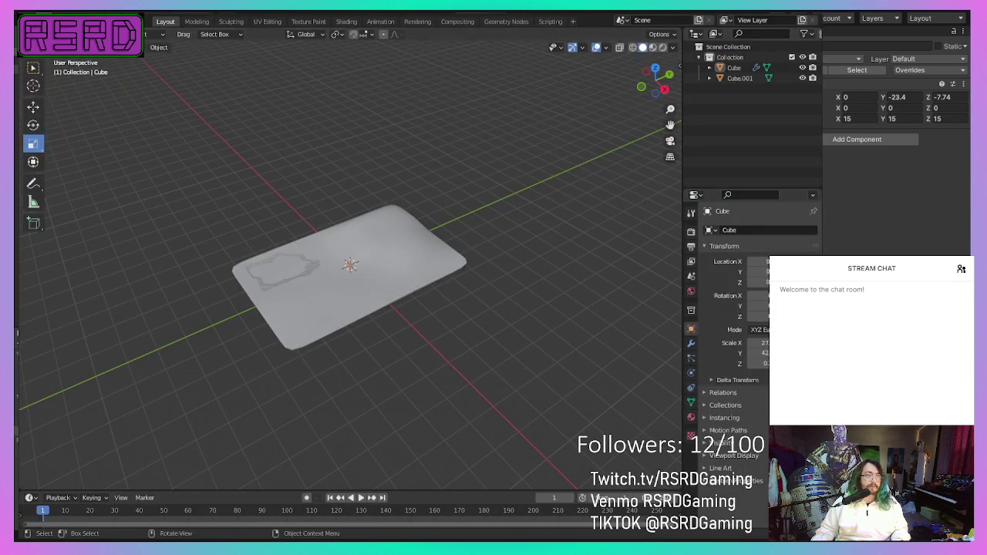
{"action": "left_click", "coordinate": [41, 21]}
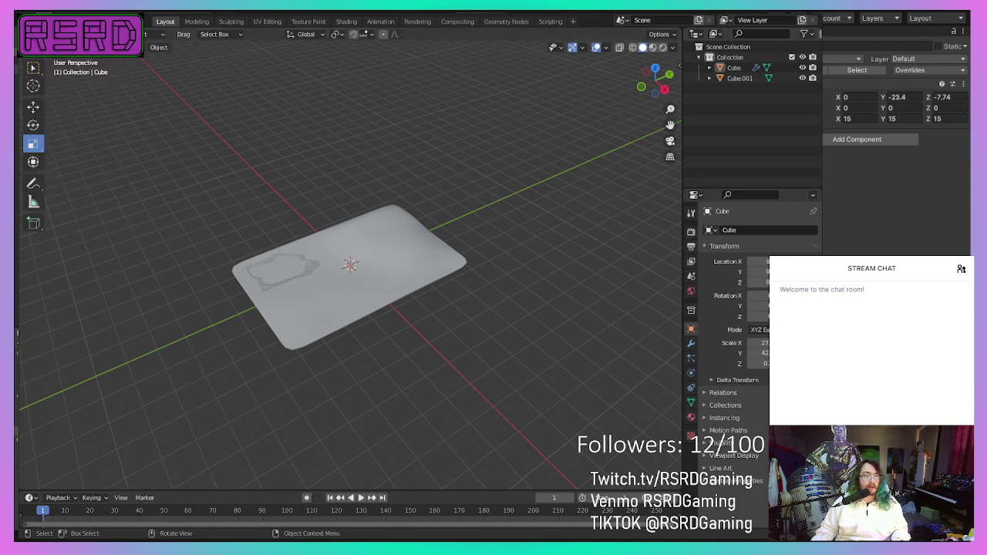
{"action": "left_click", "coordinate": [42, 22]}
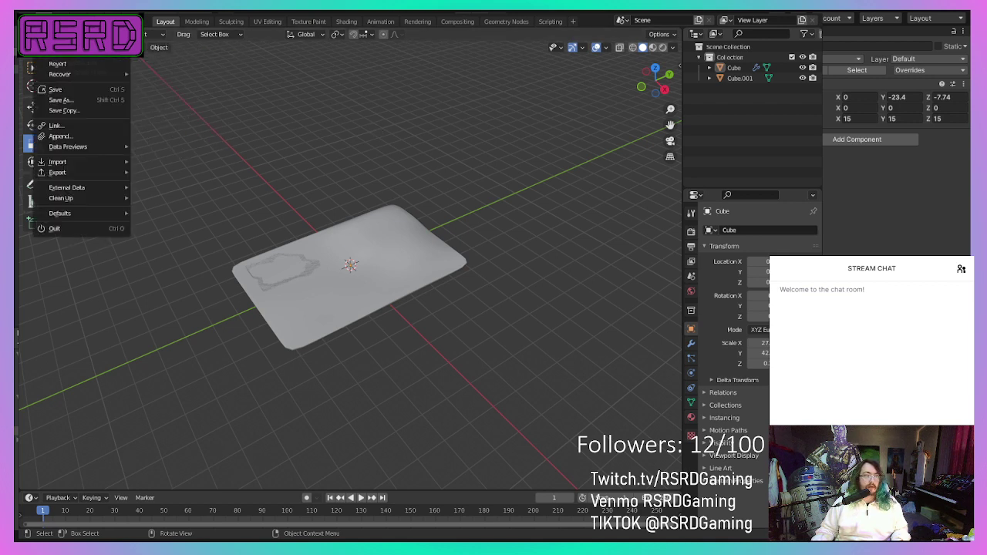
{"action": "mouse_move", "coordinate": [99, 56]}
{"action": "left_click", "coordinate": [190, 83]}
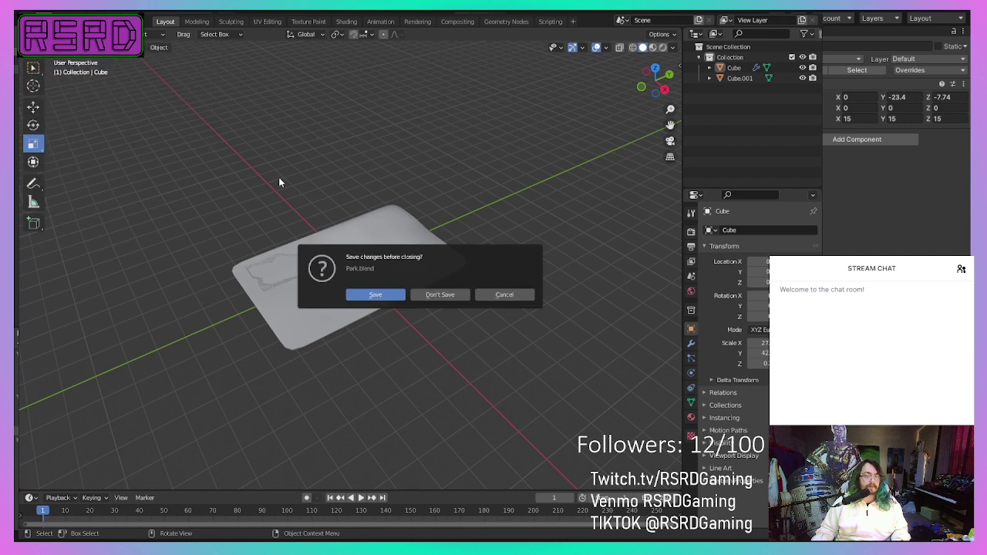
{"action": "left_click", "coordinate": [439, 295]}
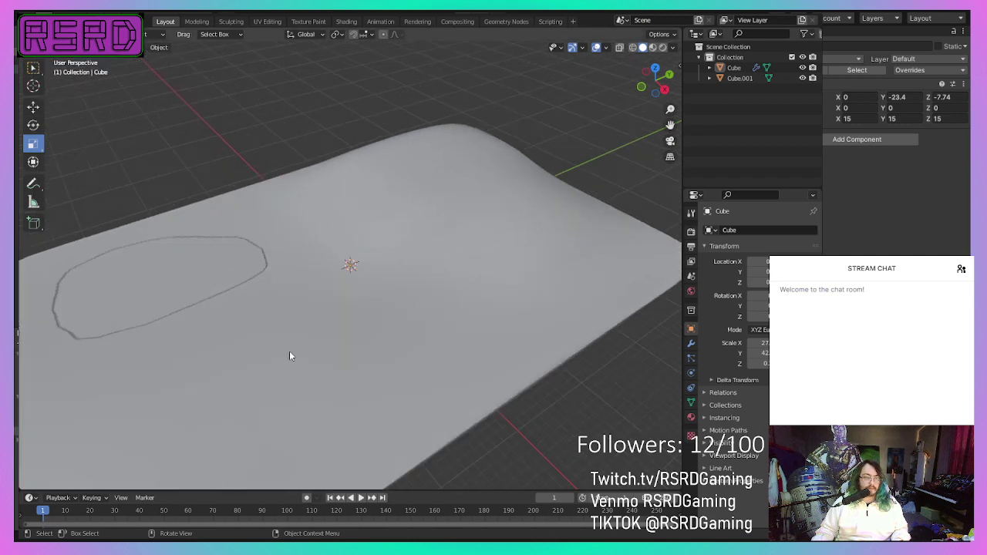
Step: Examine the park terrain mesh, its underside and the pond outline in the object and modeling views
{"action": "middle_click_drag", "start_coordinate": [289, 355], "coordinate": [365, 307]}
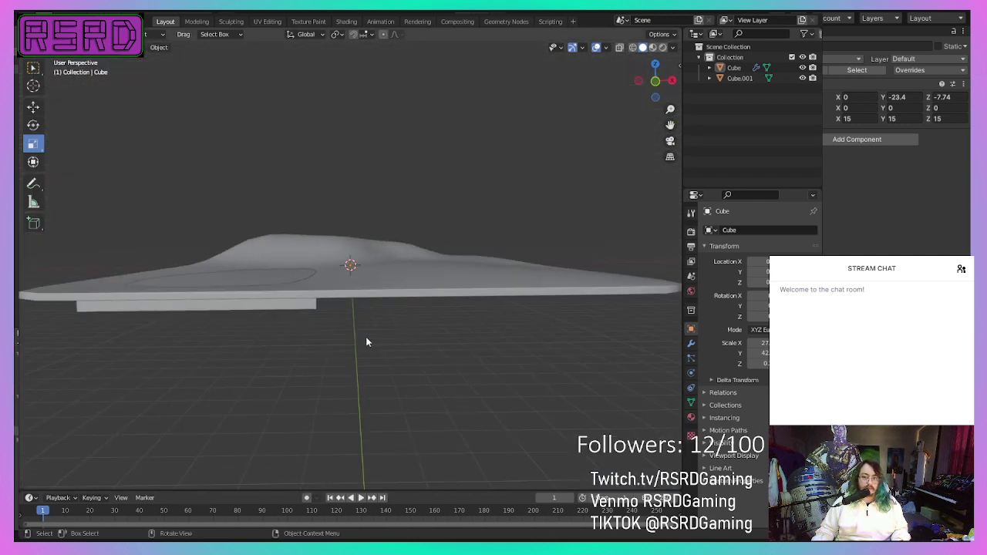
{"action": "left_click", "coordinate": [734, 68]}
{"action": "middle_click_drag", "start_coordinate": [378, 155], "coordinate": [179, 197]}
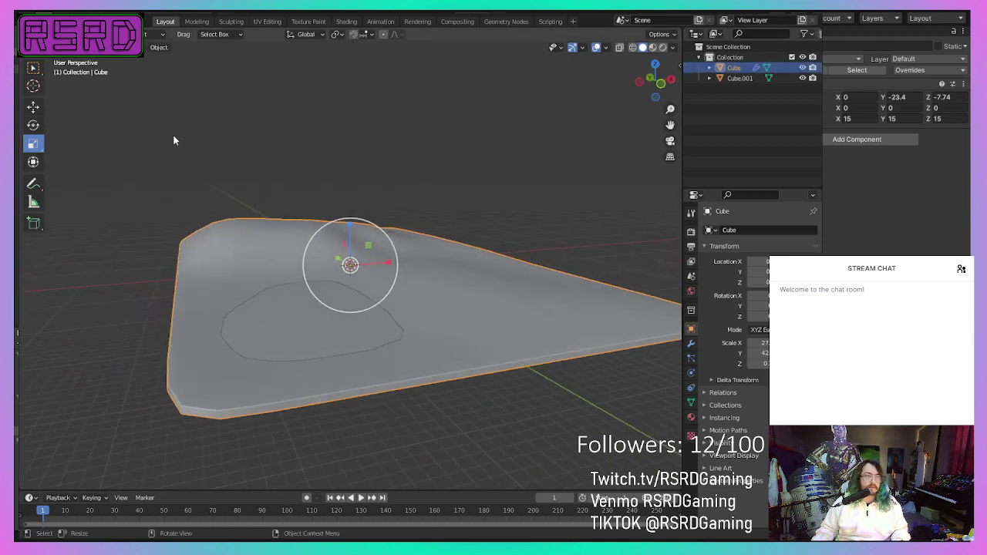
{"action": "left_click", "coordinate": [196, 21]}
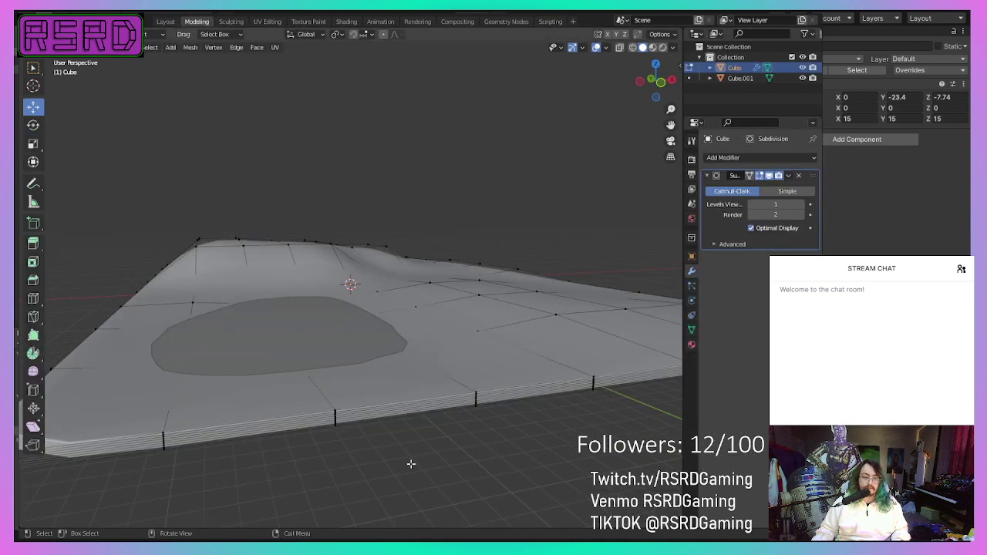
{"action": "left_click", "coordinate": [165, 22]}
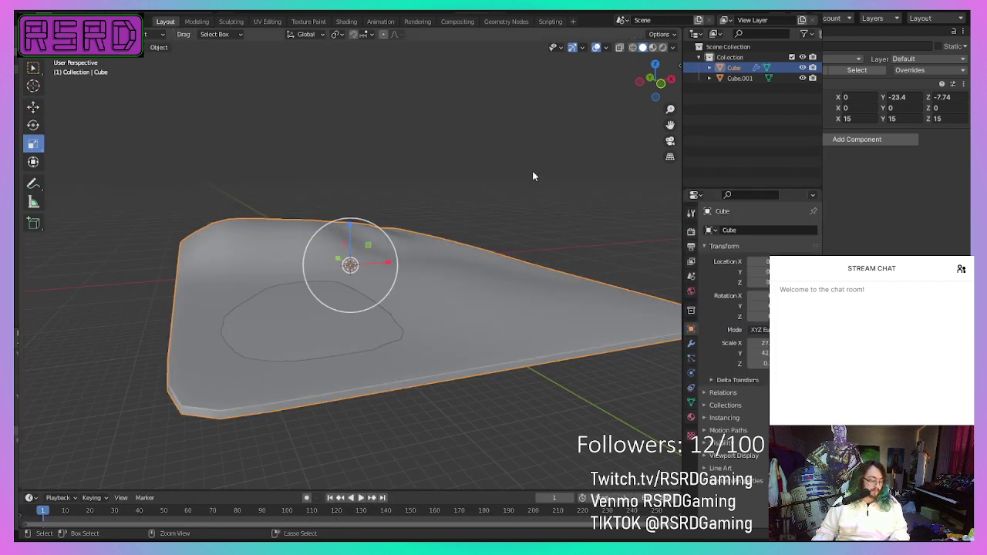
Step: Save the work and stop the running Unity scene
{"action": "key", "text": "ctrl+s"}
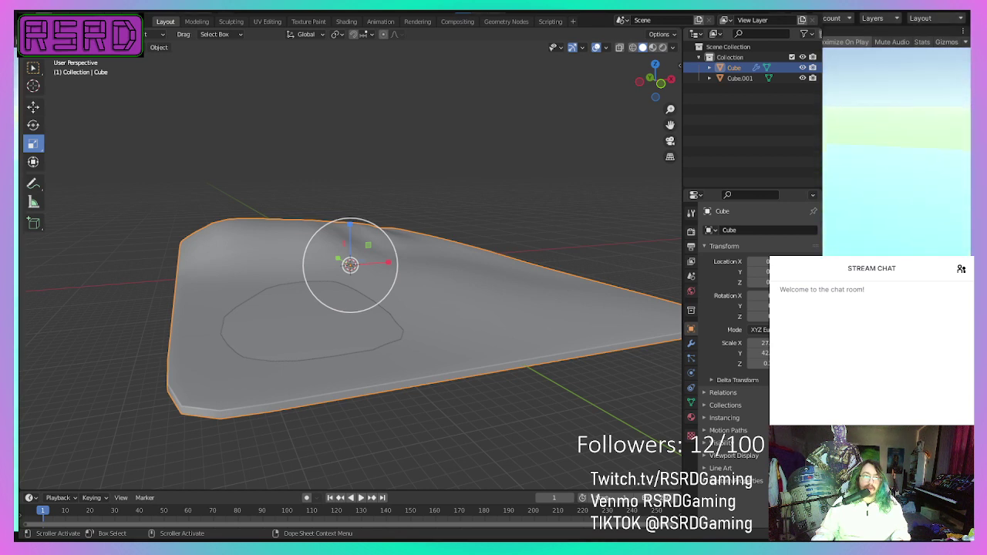
{"action": "key", "text": "ctrl+p"}
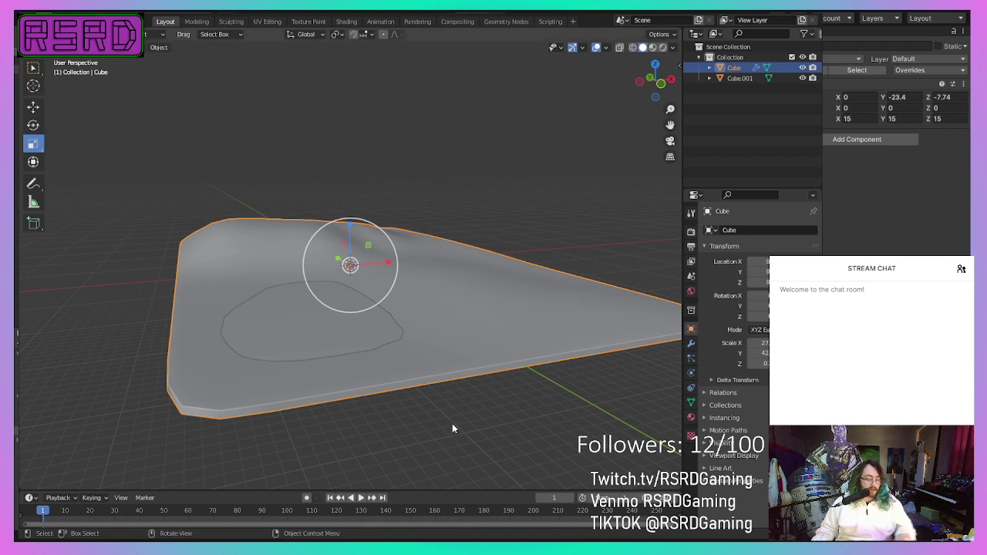
Step: Deselect the park terrain and open the recent file Bee.blend, discarding the unsaved changes to Park.blend
{"action": "middle_click_drag", "start_coordinate": [463, 411], "coordinate": [567, 388]}
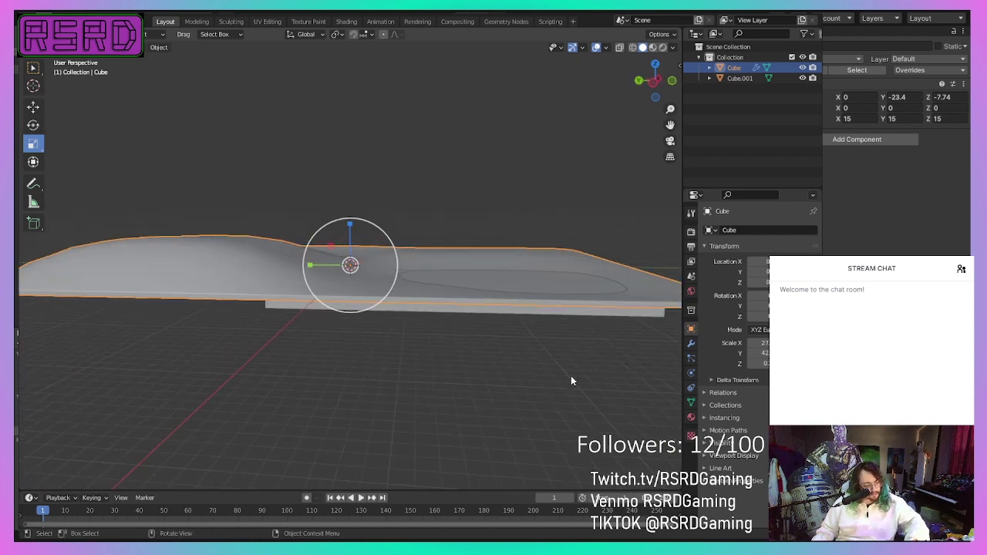
{"action": "middle_click_drag", "start_coordinate": [571, 381], "coordinate": [466, 399]}
{"action": "left_click", "coordinate": [497, 383]}
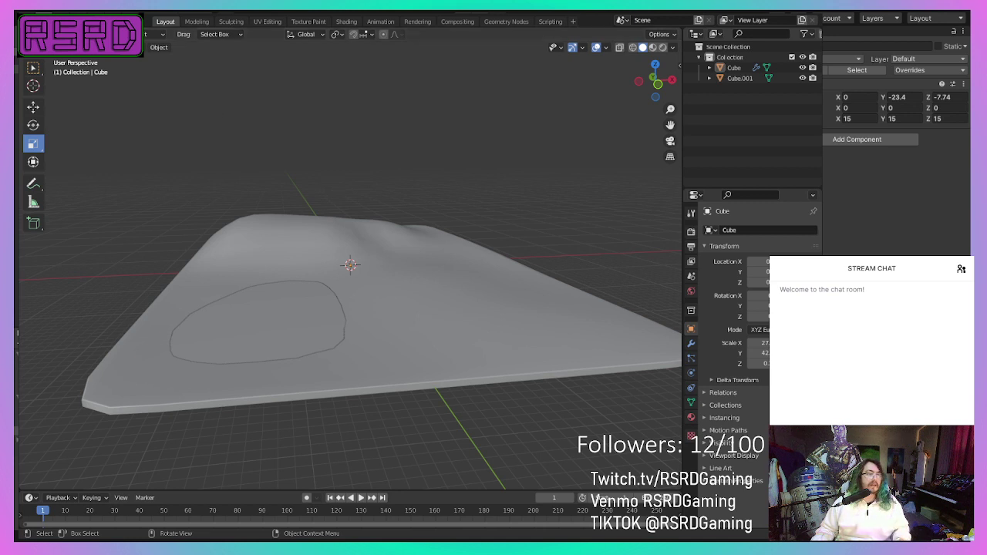
{"action": "left_click", "coordinate": [42, 21]}
{"action": "mouse_move", "coordinate": [73, 60]}
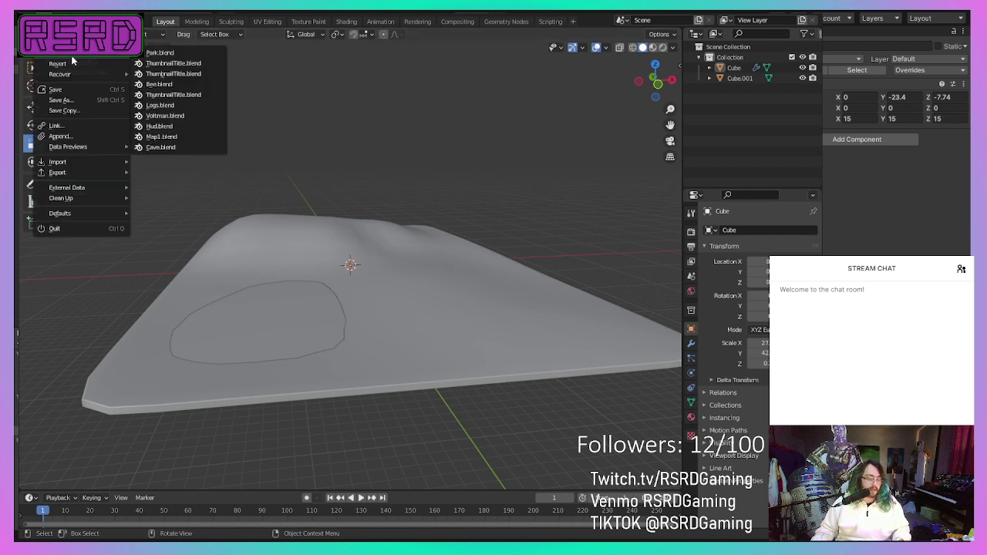
{"action": "left_click", "coordinate": [200, 88]}
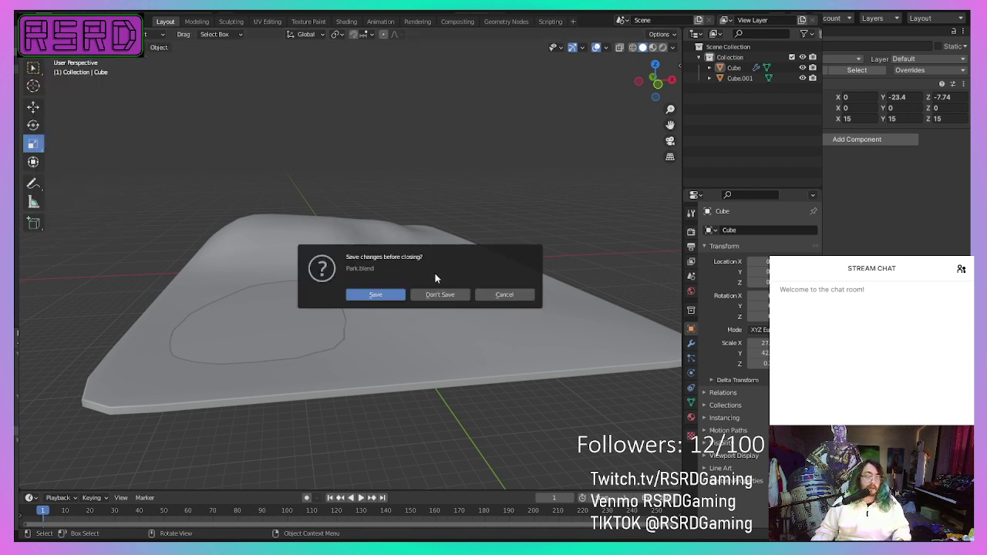
{"action": "left_click", "coordinate": [436, 294]}
{"action": "middle_click_drag", "start_coordinate": [422, 287], "coordinate": [537, 302]}
{"action": "scroll", "coordinate": [324, 306], "scroll_direction": "up", "scroll_amount": 5}
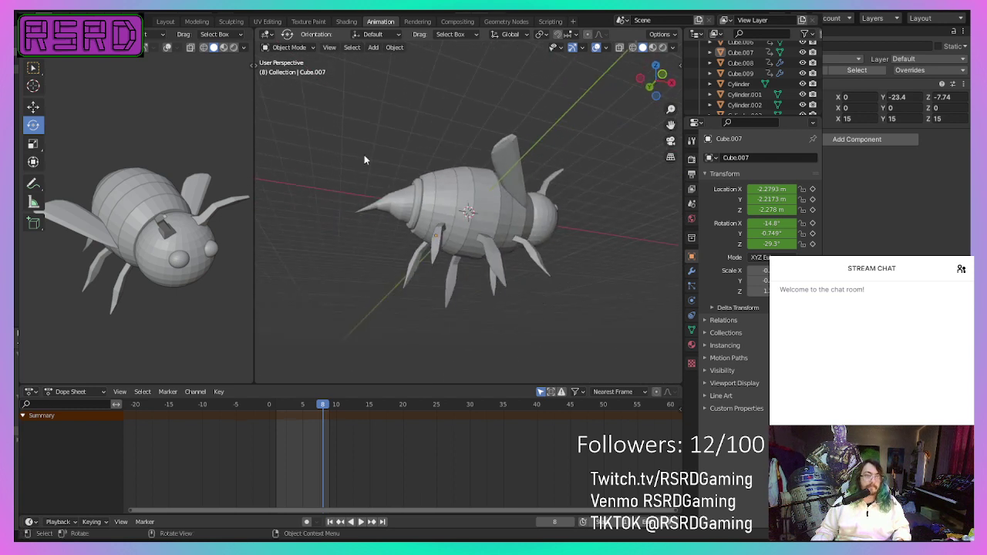
{"action": "left_click", "coordinate": [372, 48]}
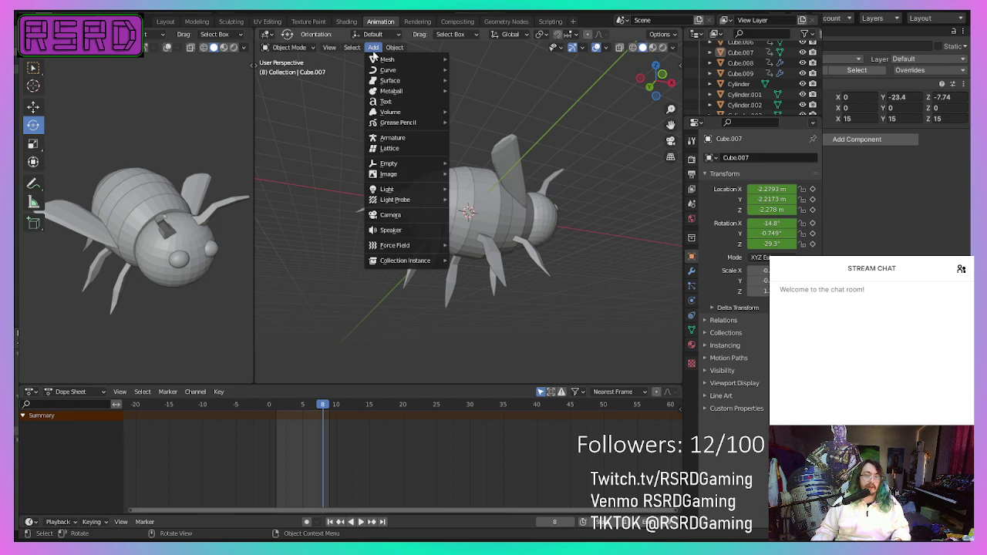
{"action": "mouse_move", "coordinate": [436, 64]}
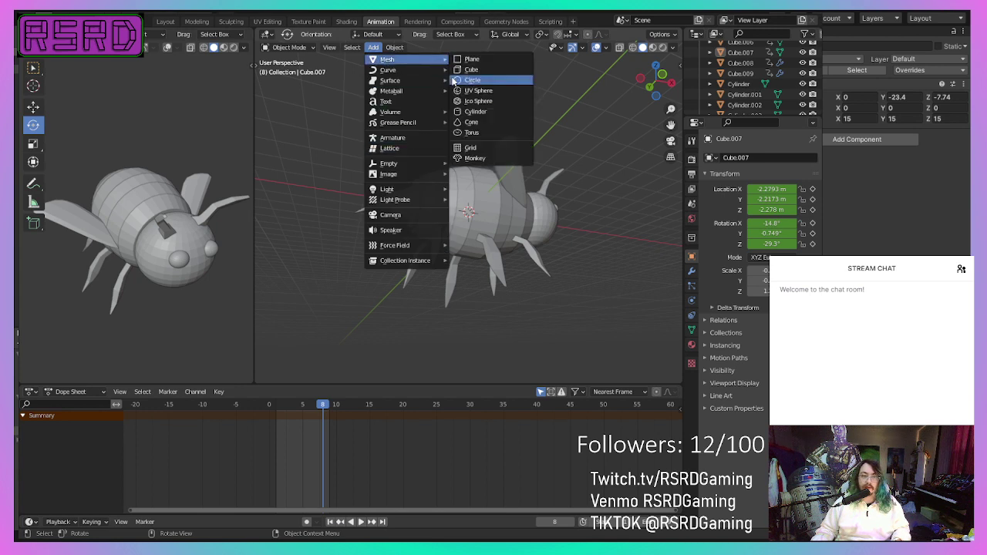
{"action": "left_click", "coordinate": [500, 132]}
{"action": "key", "text": "r"}
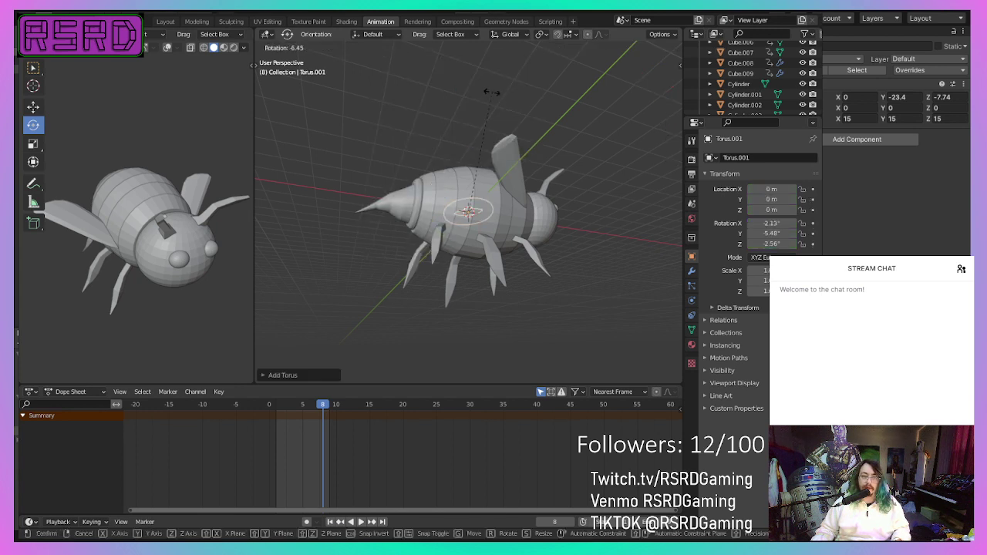
{"action": "right_click", "coordinate": [485, 99]}
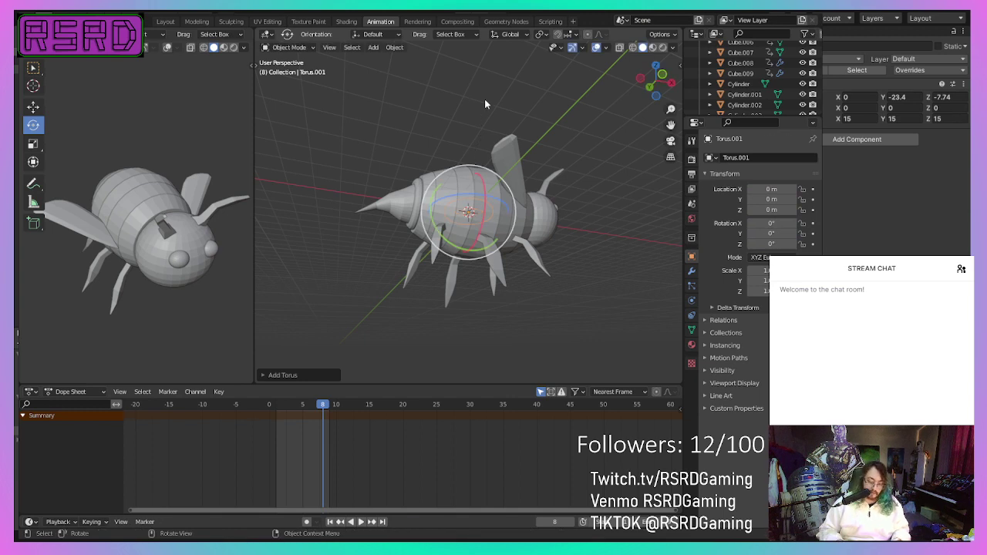
{"action": "key", "text": "Delete"}
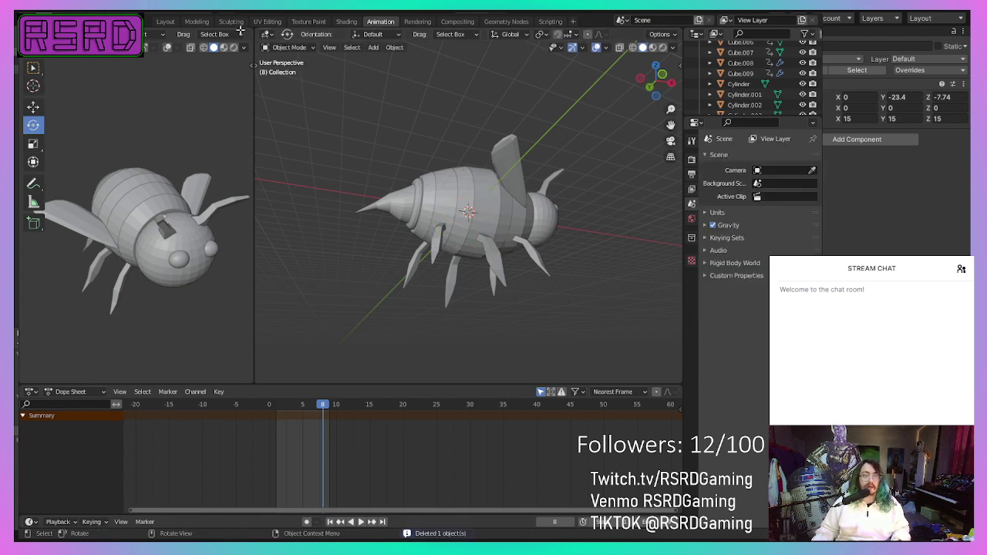
Step: Return to the Layout workspace and add an ico sphere mesh at the bee's centre
{"action": "left_click", "coordinate": [165, 20]}
{"action": "mouse_move", "coordinate": [281, 123]}
{"action": "middle_mouse_down"}
{"action": "mouse_move", "coordinate": [402, 317]}
{"action": "mouse_move", "coordinate": [443, 306]}
{"action": "mouse_move", "coordinate": [396, 342]}
{"action": "mouse_move", "coordinate": [267, 121]}
{"action": "middle_mouse_up"}
{"action": "middle_click_drag", "start_coordinate": [181, 247], "coordinate": [195, 188]}
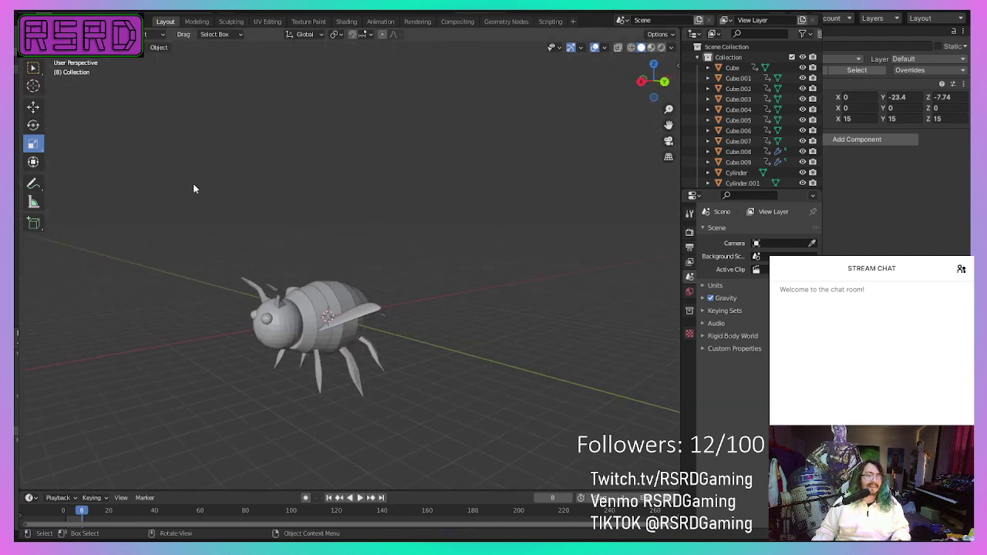
{"action": "left_click", "coordinate": [159, 47]}
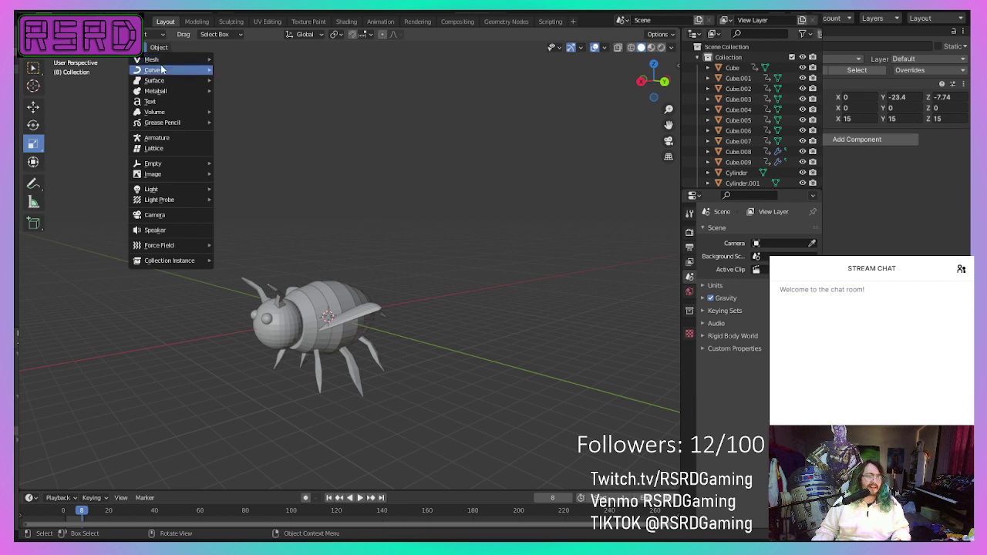
{"action": "mouse_move", "coordinate": [154, 59]}
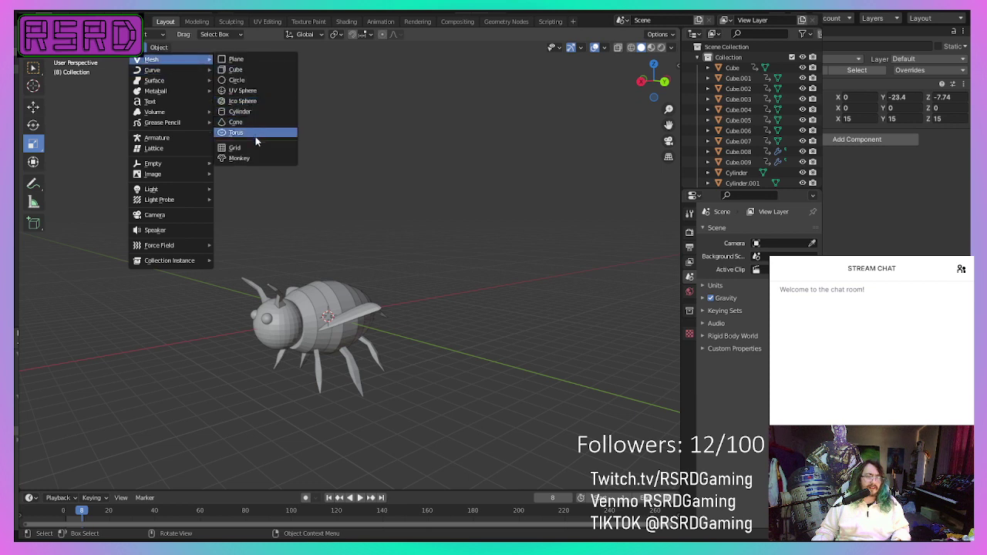
{"action": "left_click", "coordinate": [278, 101]}
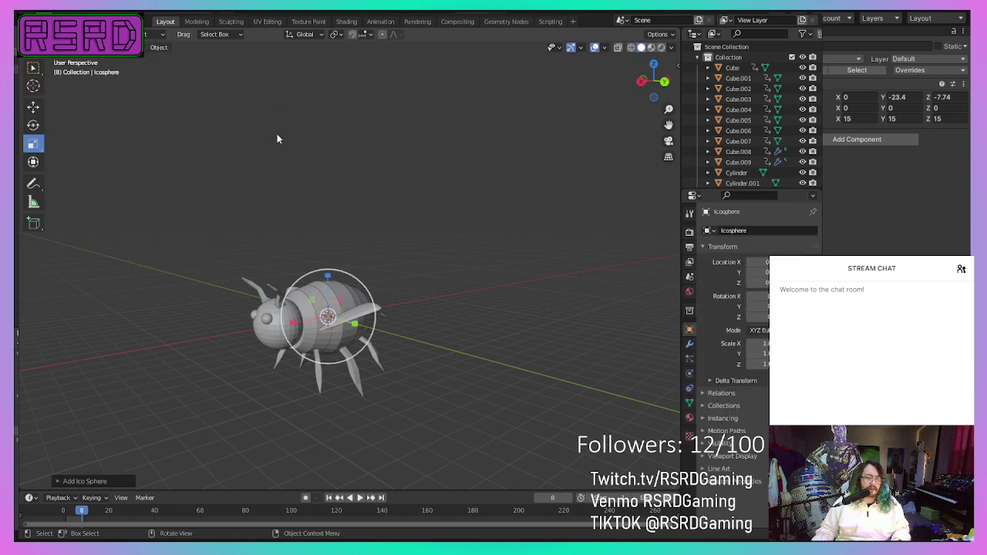
Step: Move the ico sphere straight down along Z until it sits clear below the bee's legs
{"action": "left_click", "coordinate": [36, 108]}
{"action": "left_click_drag", "start_coordinate": [330, 278], "coordinate": [327, 368]}
{"action": "middle_click_drag", "start_coordinate": [327, 369], "coordinate": [376, 348]}
{"action": "scroll", "coordinate": [386, 343], "scroll_direction": "up", "scroll_amount": 3}
{"action": "scroll", "coordinate": [386, 342], "scroll_direction": "down", "scroll_amount": 4}
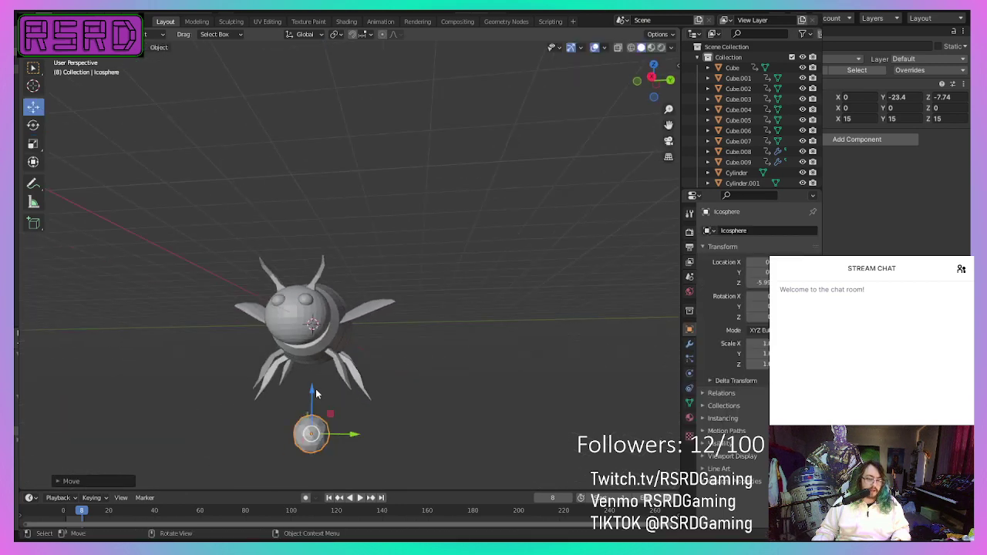
{"action": "left_click_drag", "start_coordinate": [669, 126], "coordinate": [807, 11]}
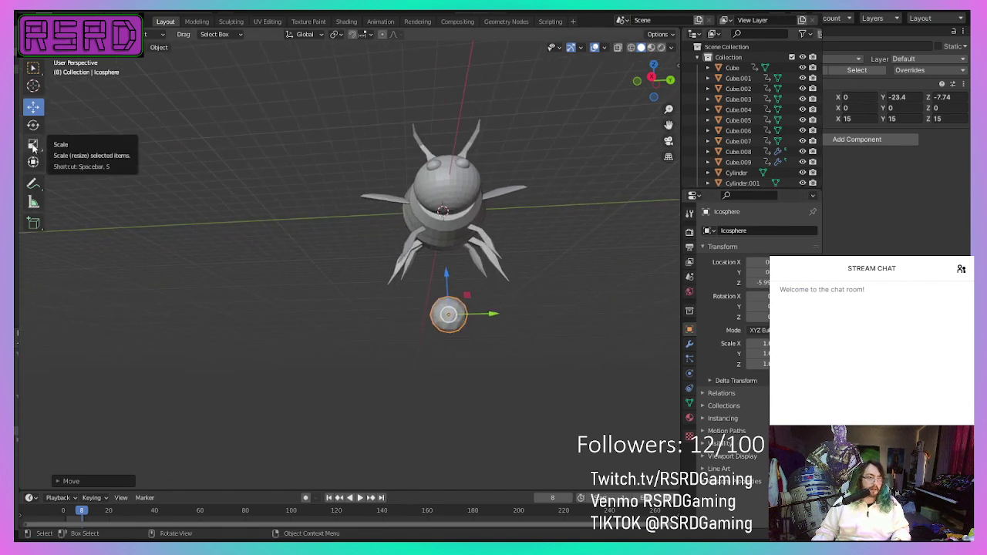
Step: Shrink the ico sphere on each axis into a small, narrow upright ellipsoid
{"action": "left_click", "coordinate": [33, 144]}
{"action": "middle_click_drag", "start_coordinate": [337, 231], "coordinate": [287, 341]}
{"action": "left_click_drag", "start_coordinate": [301, 339], "coordinate": [322, 338]}
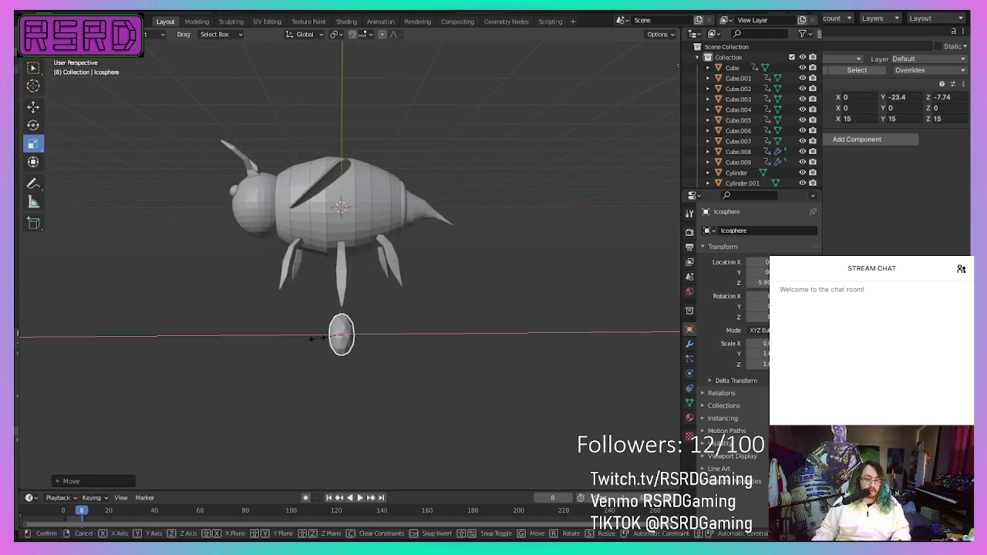
{"action": "middle_click_drag", "start_coordinate": [323, 338], "coordinate": [409, 368]}
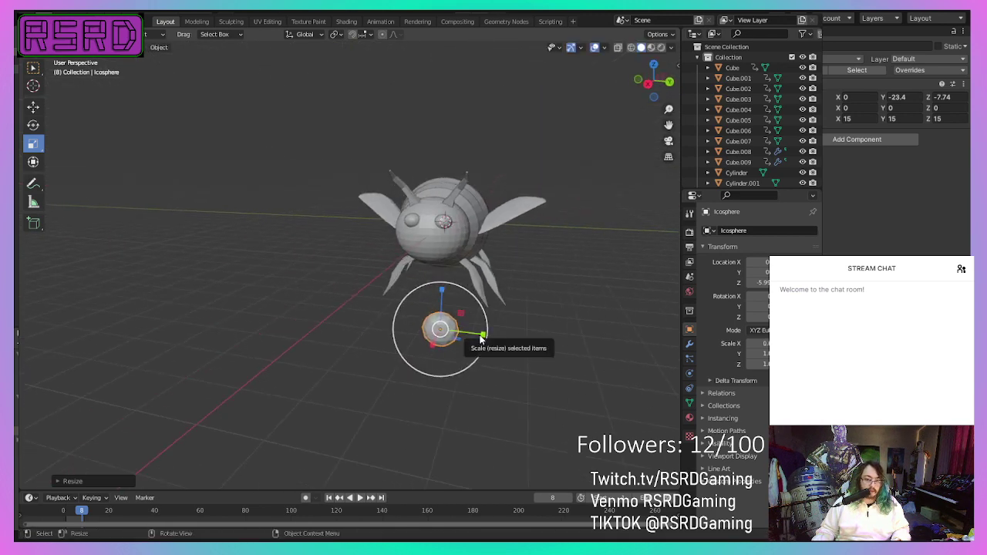
{"action": "left_click_drag", "start_coordinate": [481, 336], "coordinate": [463, 333]}
{"action": "middle_click_drag", "start_coordinate": [463, 332], "coordinate": [412, 319]}
{"action": "left_click_drag", "start_coordinate": [401, 329], "coordinate": [391, 330]}
{"action": "middle_click_drag", "start_coordinate": [390, 329], "coordinate": [183, 272]}
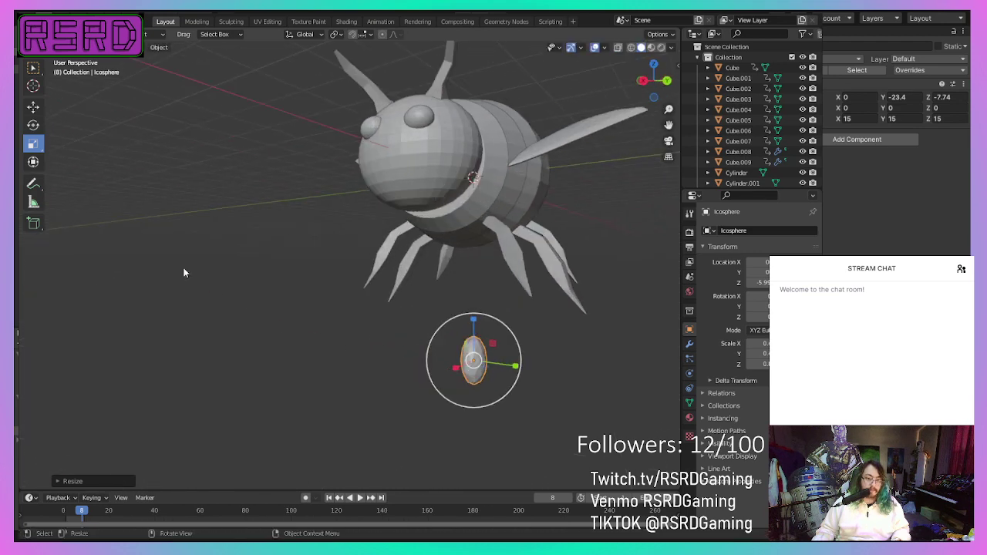
Step: Move the ellipsoid up toward the bee and sideways along Y to the tip of one of its legs
{"action": "left_click", "coordinate": [34, 111]}
{"action": "left_click_drag", "start_coordinate": [479, 324], "coordinate": [476, 240]}
{"action": "middle_click_drag", "start_coordinate": [429, 290], "coordinate": [536, 293]}
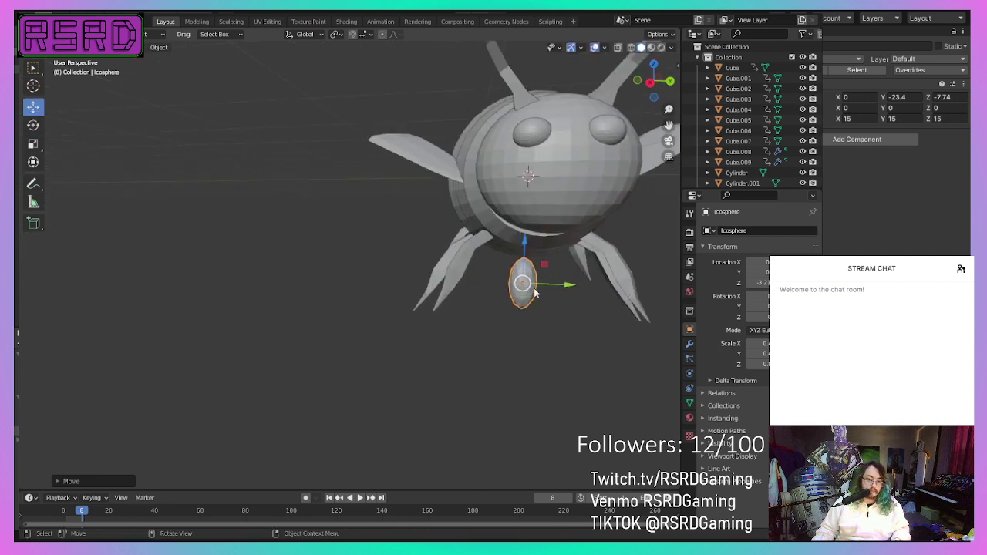
{"action": "left_click_drag", "start_coordinate": [562, 290], "coordinate": [673, 299]}
{"action": "left_click", "coordinate": [678, 301]}
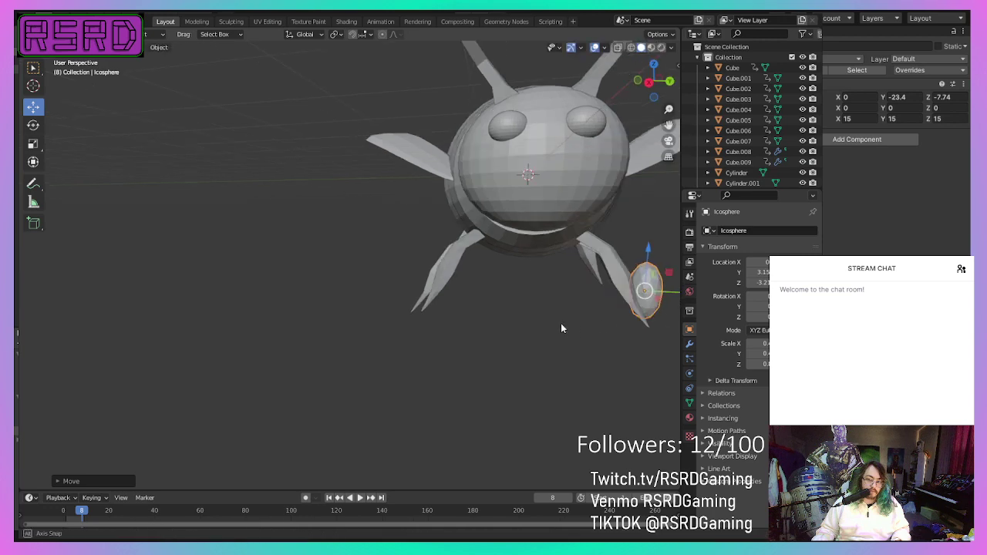
{"action": "middle_click_drag", "start_coordinate": [561, 323], "coordinate": [547, 325]}
{"action": "left_click_drag", "start_coordinate": [505, 262], "coordinate": [506, 294]}
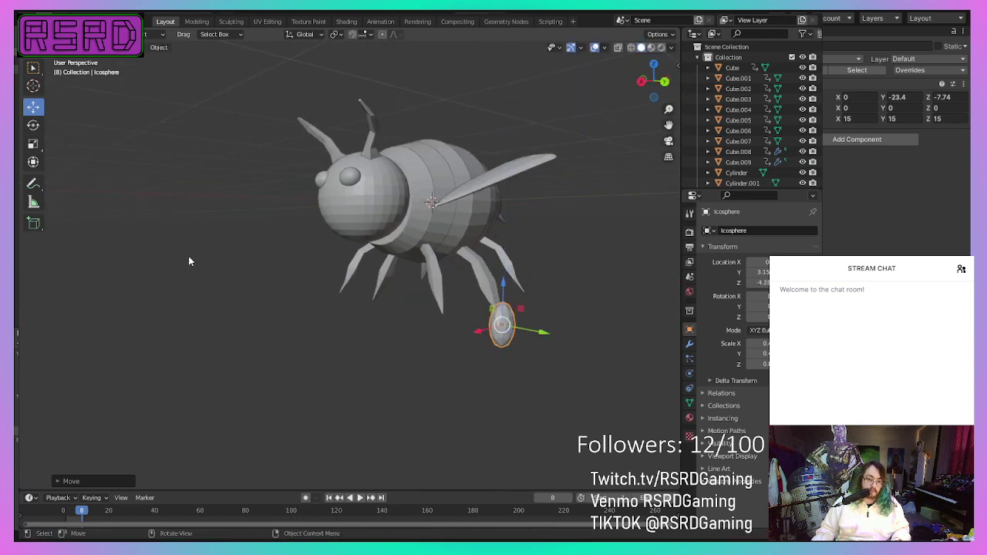
Step: Rotate the ellipsoid about 20° around the X axis to tilt it in line with the leg
{"action": "left_click", "coordinate": [33, 125]}
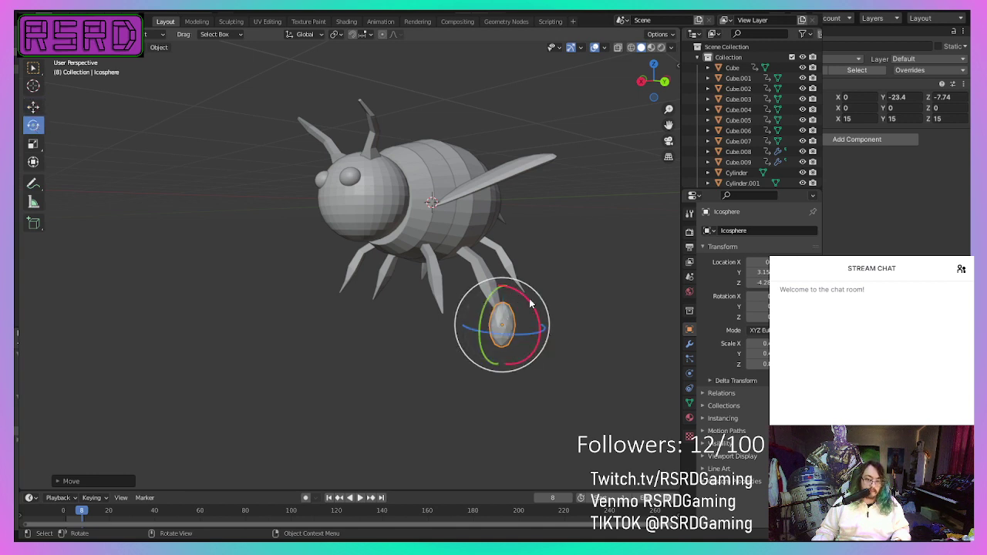
{"action": "left_click_drag", "start_coordinate": [530, 304], "coordinate": [467, 289]}
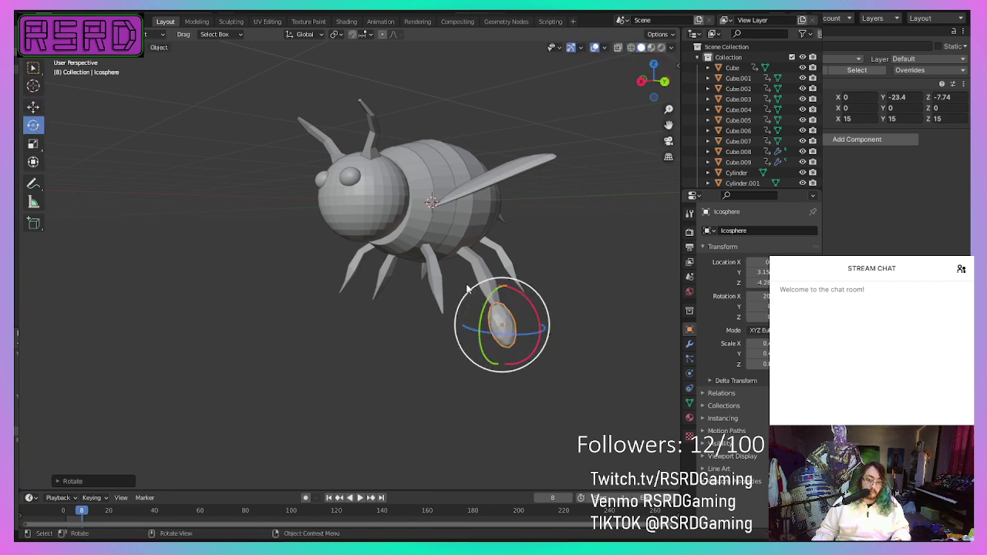
Step: Move the ellipsoid up along Z and inward along Y onto the lower end of the bee's middle leg
{"action": "left_click", "coordinate": [33, 106]}
{"action": "middle_click_drag", "start_coordinate": [316, 333], "coordinate": [422, 404]}
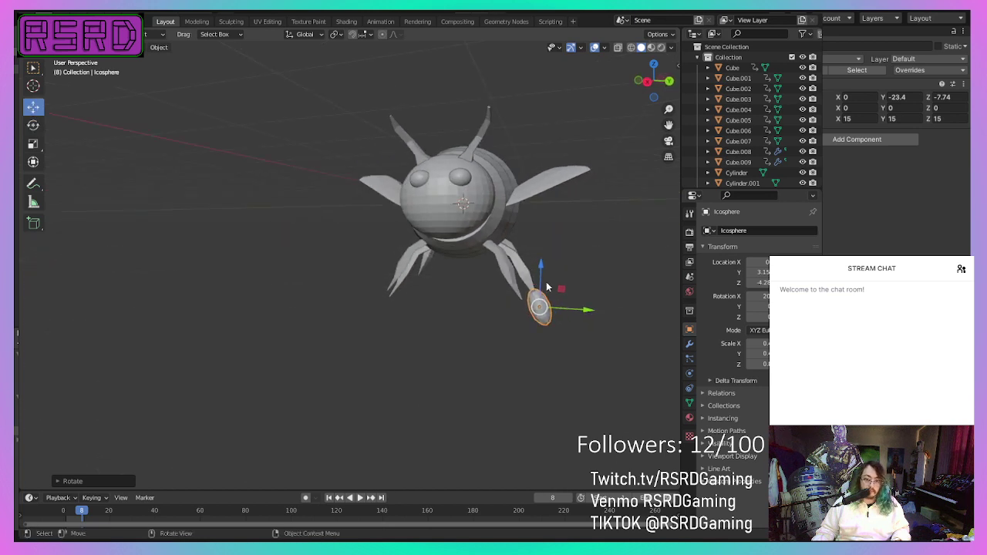
{"action": "left_click_drag", "start_coordinate": [540, 271], "coordinate": [540, 248]}
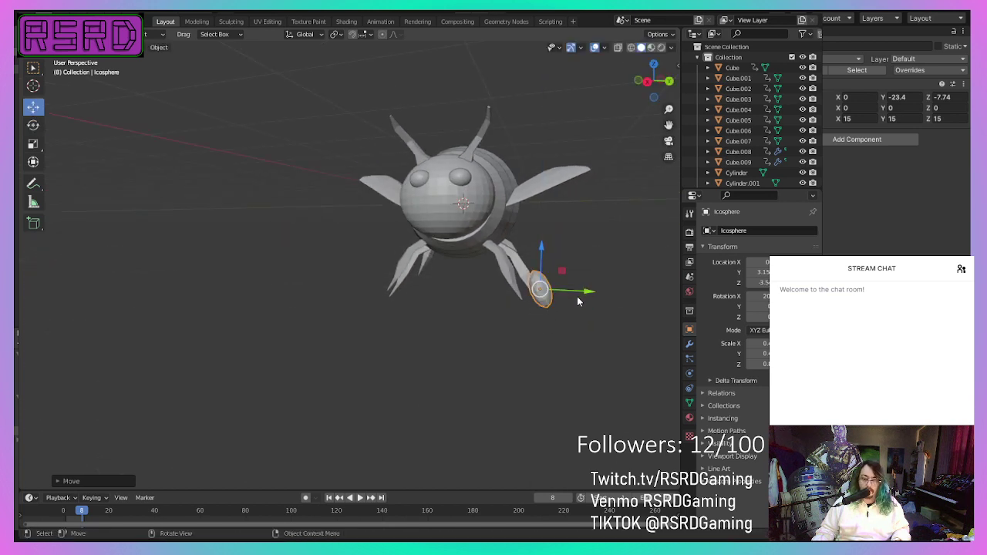
{"action": "left_click_drag", "start_coordinate": [581, 300], "coordinate": [574, 286]}
{"action": "key", "text": "KP_Decimal"}
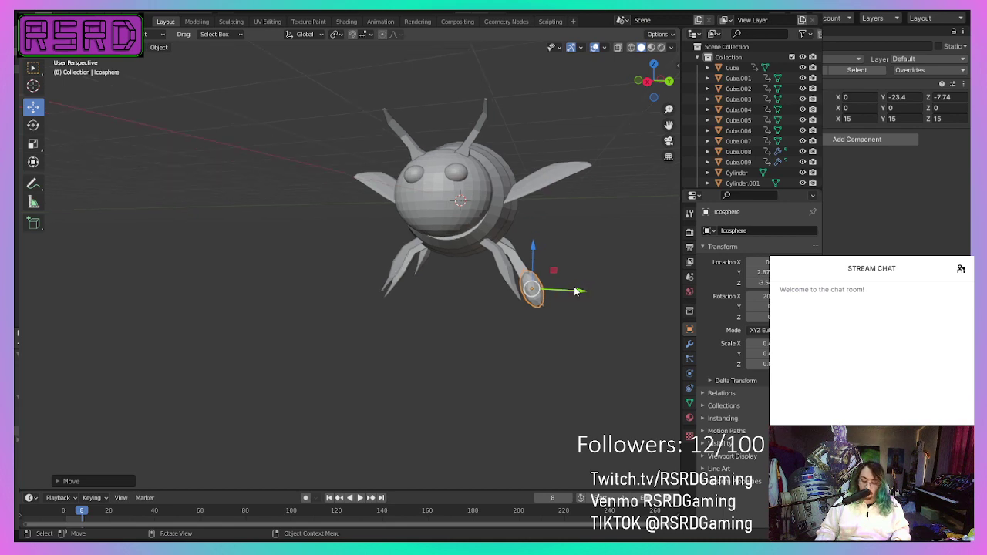
Step: Fine-tune the ellipsoid's height and Y position in close-up so it wraps around the lower part of the leg
{"action": "middle_click_drag", "start_coordinate": [574, 291], "coordinate": [342, 272]}
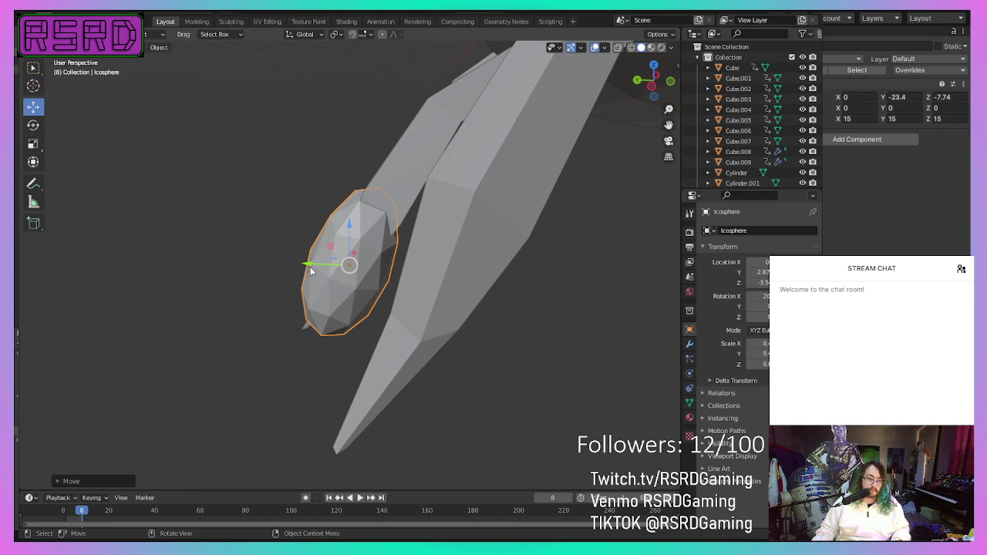
{"action": "left_click_drag", "start_coordinate": [351, 235], "coordinate": [346, 238]}
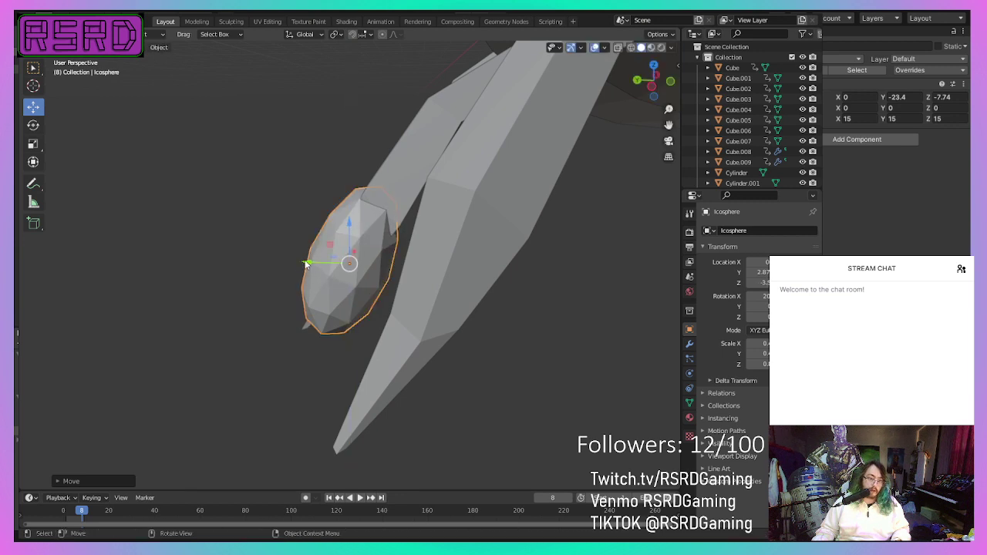
{"action": "left_click_drag", "start_coordinate": [306, 265], "coordinate": [310, 266]}
{"action": "middle_click_drag", "start_coordinate": [310, 267], "coordinate": [311, 343]}
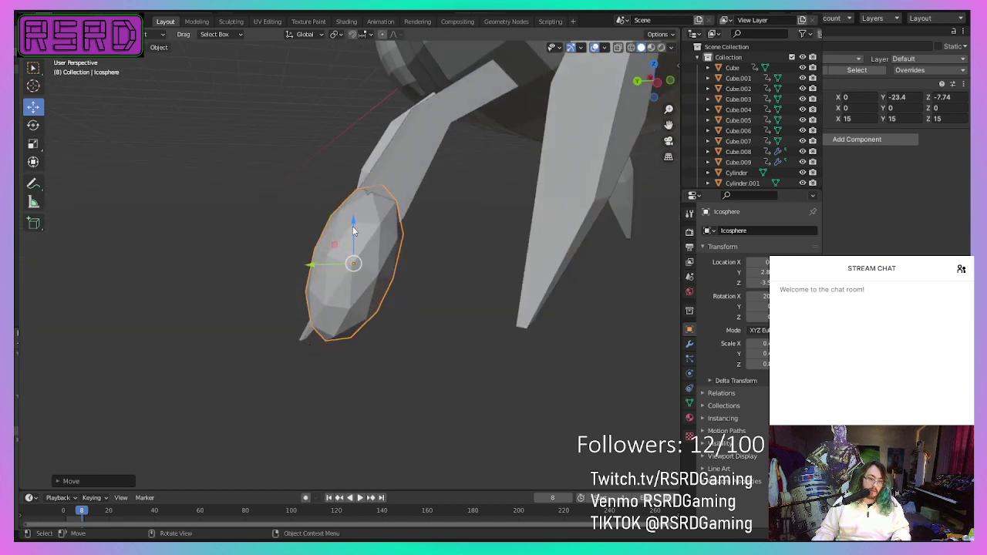
{"action": "left_click_drag", "start_coordinate": [353, 231], "coordinate": [354, 228]}
{"action": "middle_click_drag", "start_coordinate": [328, 293], "coordinate": [364, 267]}
{"action": "left_click", "coordinate": [363, 266]}
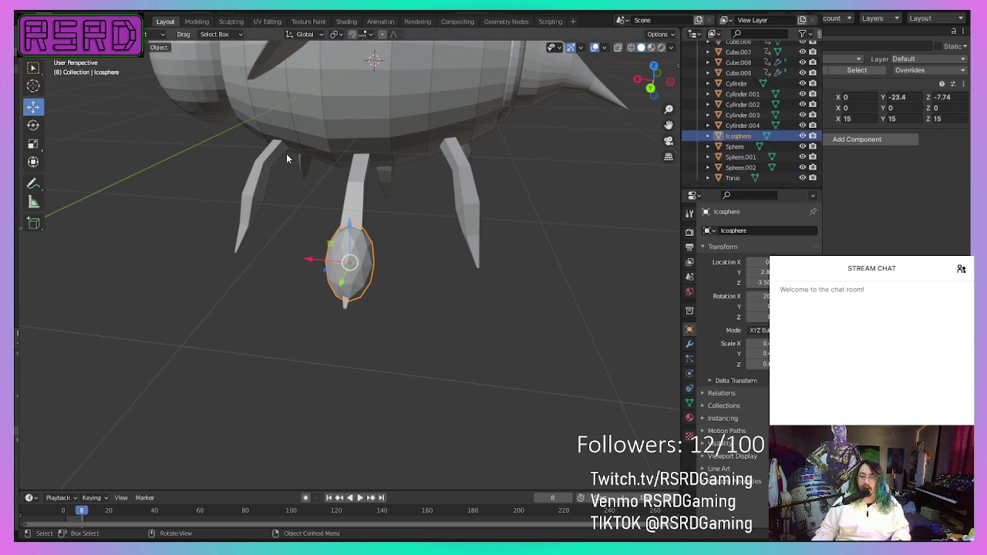
Step: Check which object is the leg carrying the ellipsoid, reselect the ellipsoid and locate it in the object hierarchy
{"action": "left_click", "coordinate": [363, 187]}
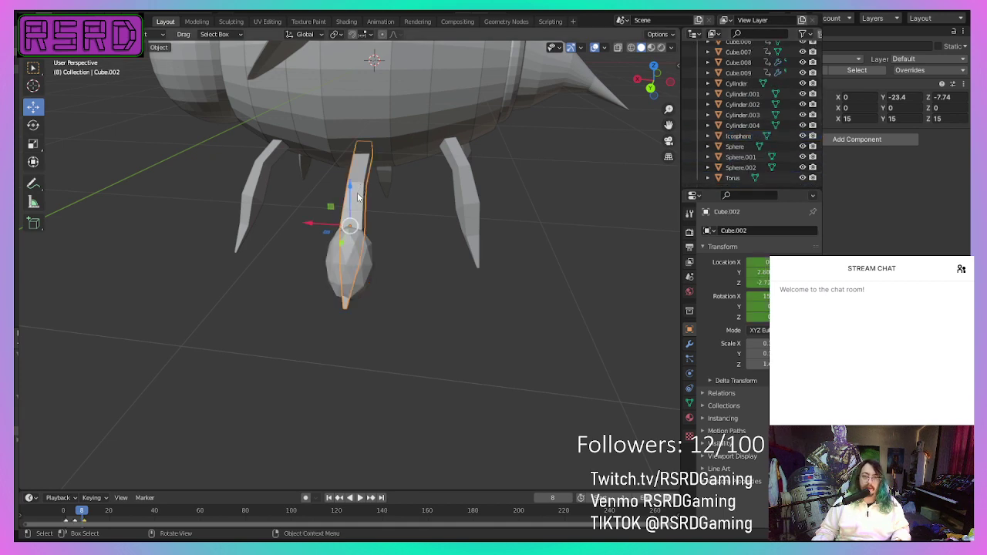
{"action": "middle_click_drag", "start_coordinate": [344, 254], "coordinate": [238, 309]}
{"action": "left_click", "coordinate": [235, 319]}
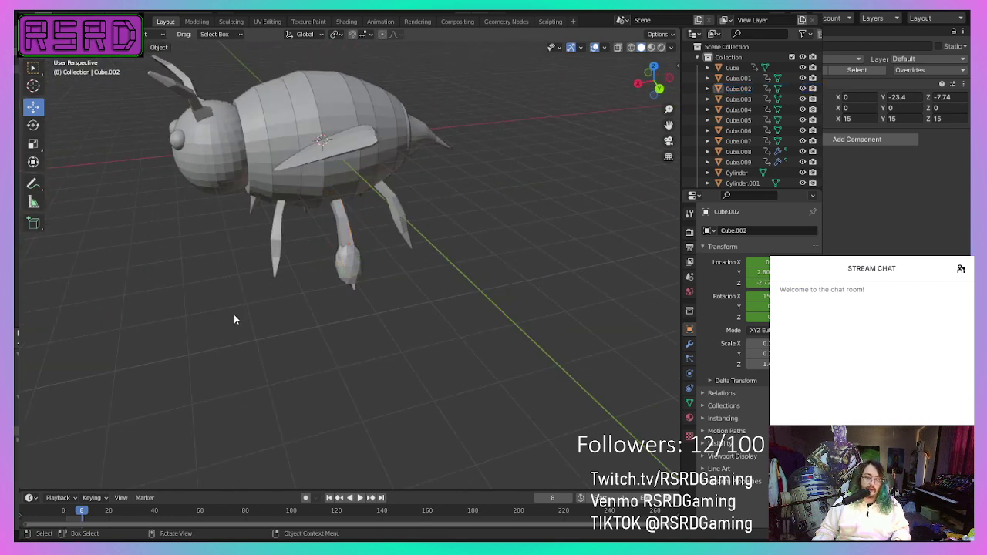
{"action": "left_click", "coordinate": [345, 267]}
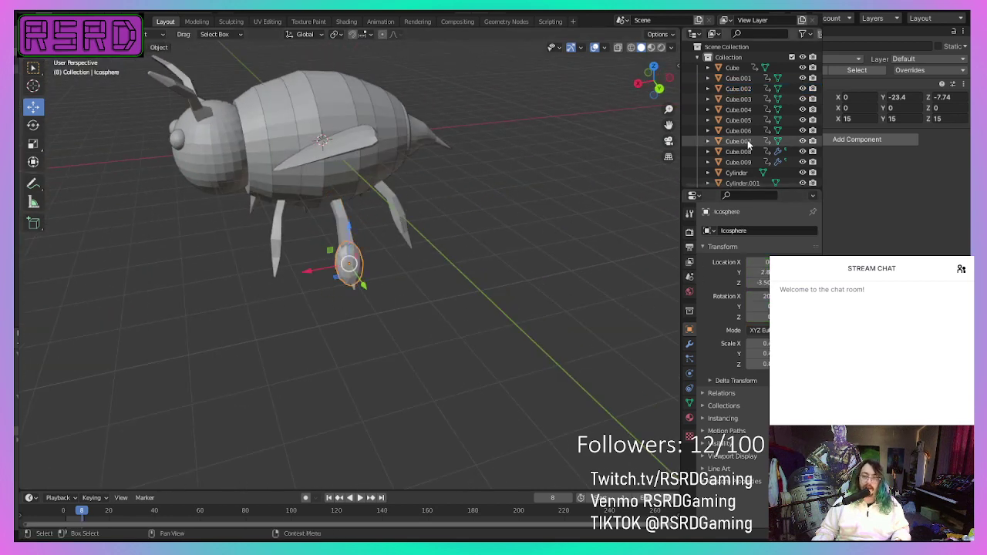
{"action": "scroll", "coordinate": [764, 133], "scroll_direction": "down", "scroll_amount": 3}
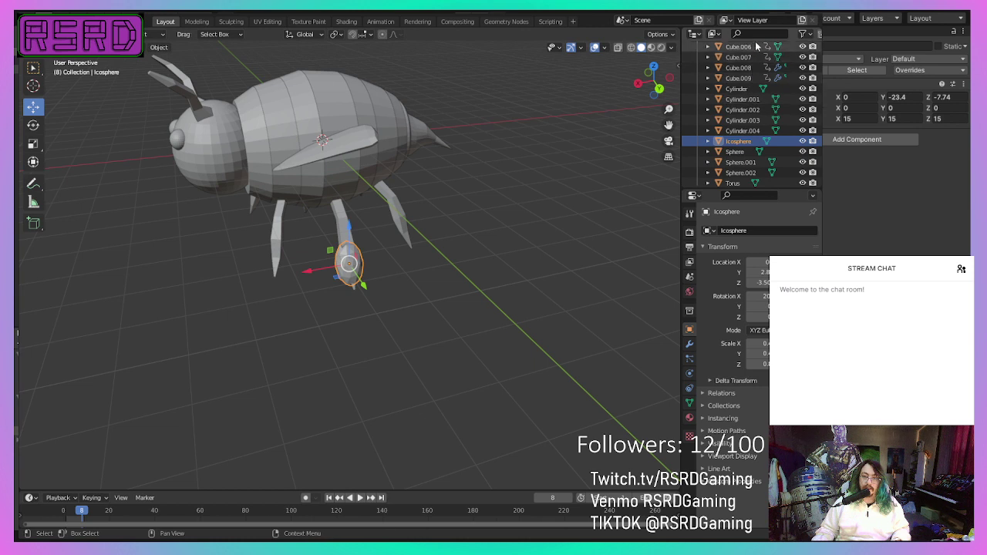
Step: Try to nest the Icosphere under the leg object Cube.002 in the object hierarchy
{"action": "left_click_drag", "start_coordinate": [742, 47], "coordinate": [724, 130]}
{"action": "right_click", "coordinate": [724, 130]}
{"action": "left_click", "coordinate": [720, 130]}
{"action": "left_click", "coordinate": [554, 215]}
{"action": "left_click", "coordinate": [350, 266]}
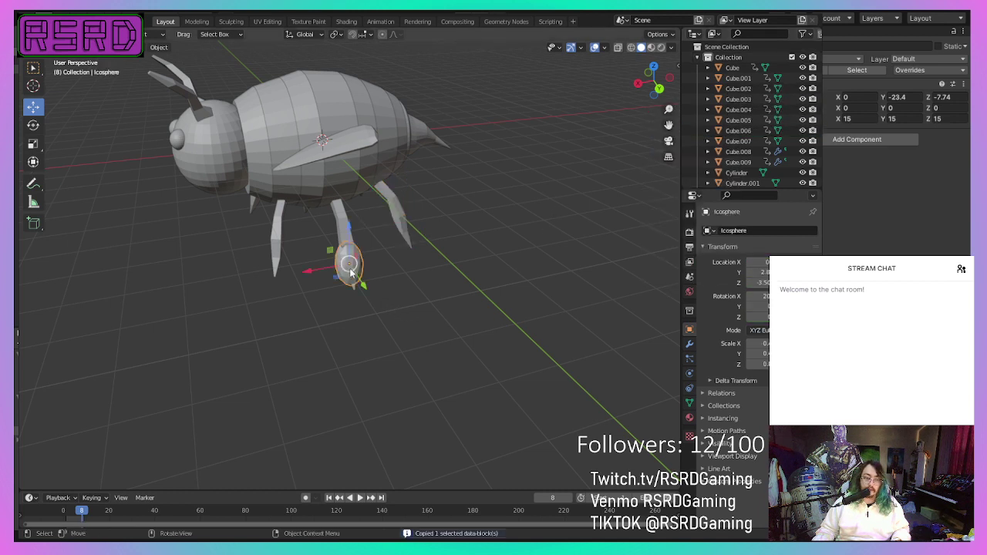
{"action": "scroll", "coordinate": [759, 155], "scroll_direction": "down", "scroll_amount": 4}
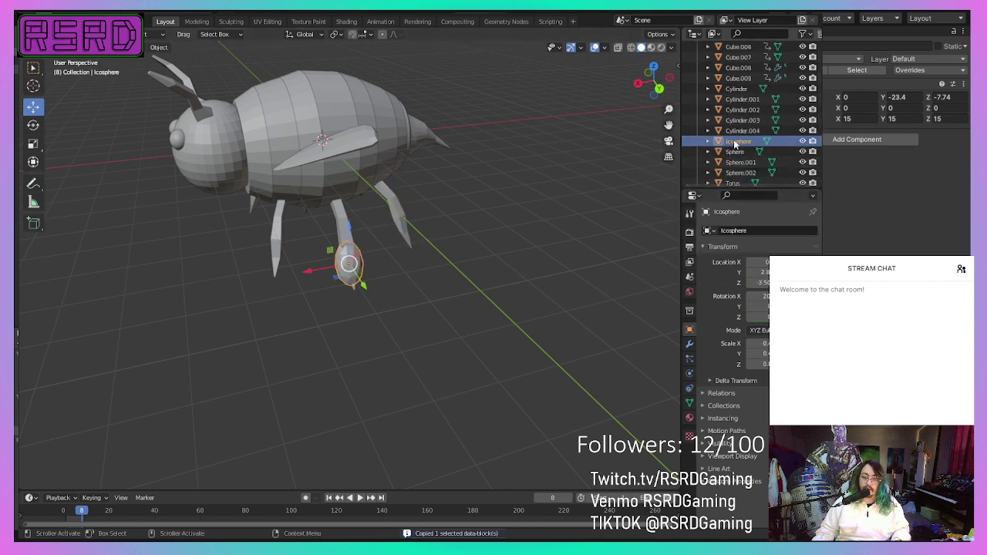
{"action": "left_click_drag", "start_coordinate": [738, 141], "coordinate": [737, 91]}
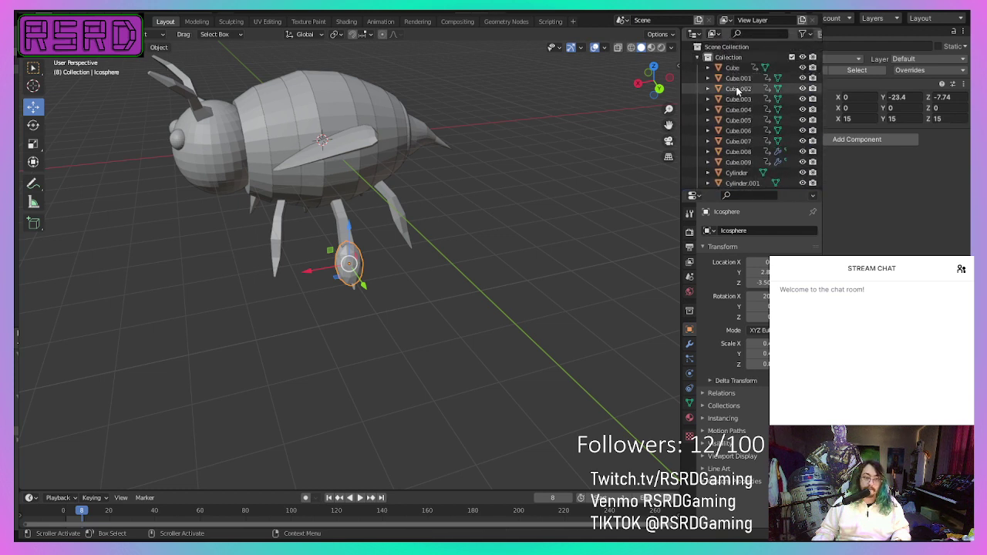
{"action": "left_click", "coordinate": [738, 89]}
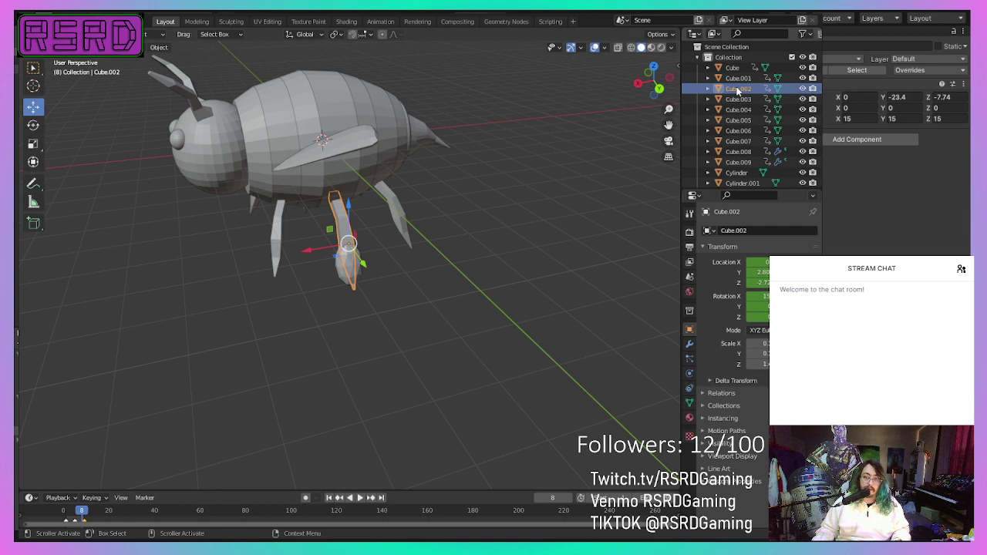
Step: Play the animation to check whether the ellipsoid follows the moving leg, and stop playback
{"action": "middle_click_drag", "start_coordinate": [400, 467], "coordinate": [320, 413]}
{"action": "key", "text": "space"}
{"action": "scroll", "coordinate": [319, 413], "scroll_direction": "up", "scroll_amount": 4}
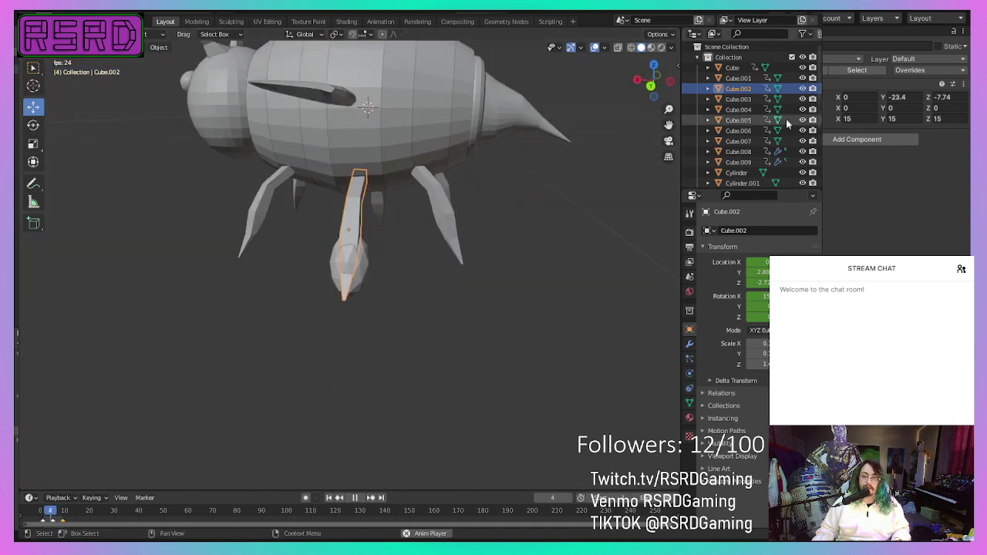
{"action": "scroll", "coordinate": [786, 119], "scroll_direction": "down", "scroll_amount": 3}
{"action": "scroll", "coordinate": [607, 149], "scroll_direction": "up", "scroll_amount": 1}
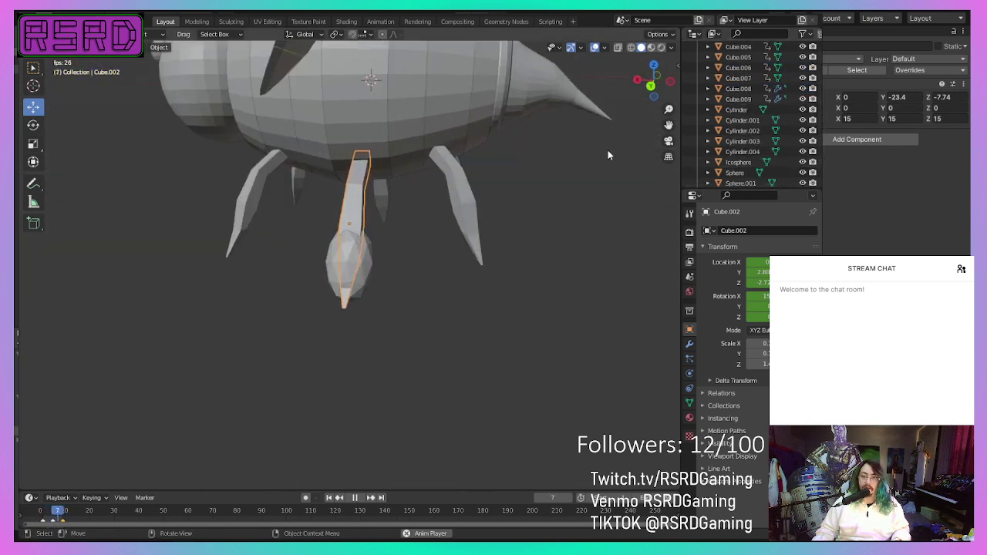
{"action": "scroll", "coordinate": [608, 155], "scroll_direction": "down", "scroll_amount": 5}
{"action": "middle_click_drag", "start_coordinate": [499, 205], "coordinate": [520, 235]}
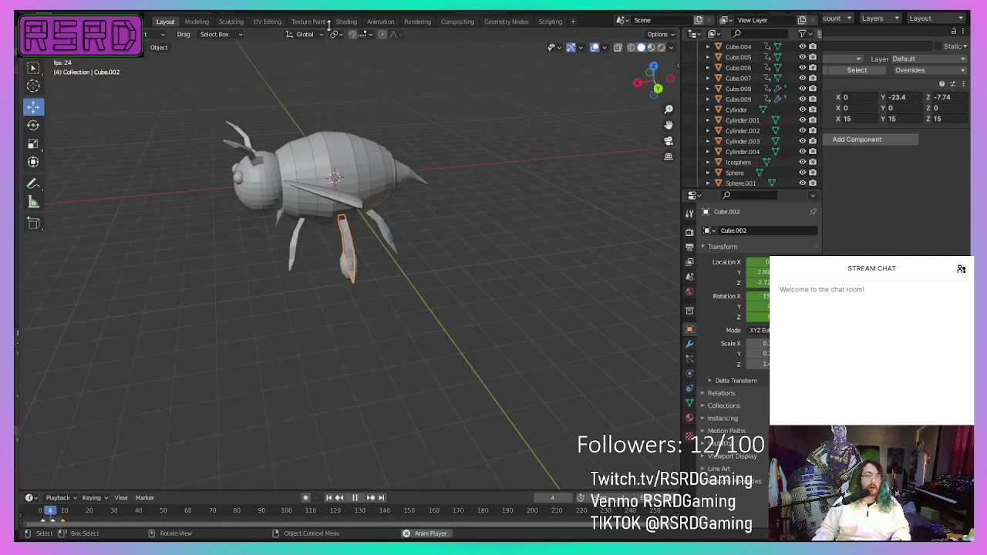
{"action": "key", "text": "space"}
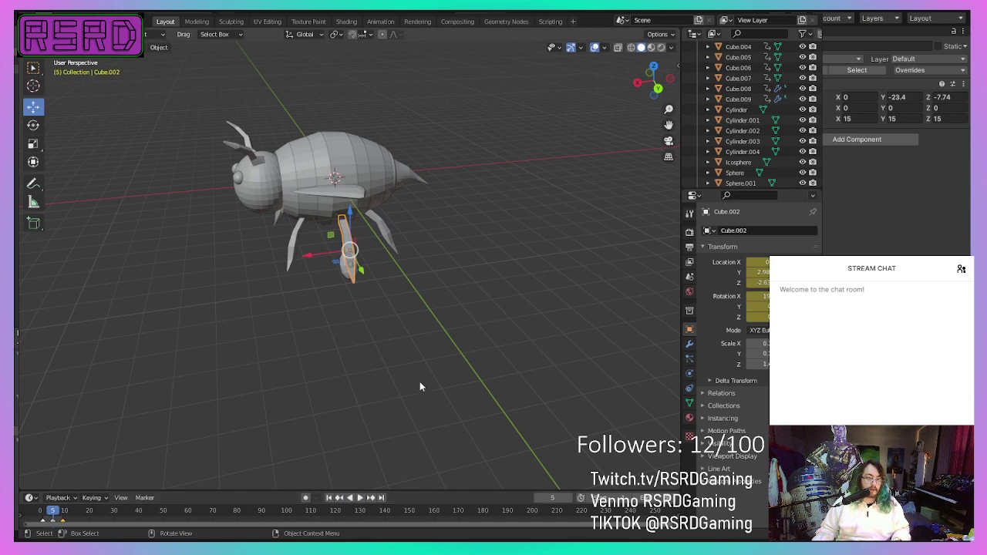
Step: Undo back to the Icosphere selection, add Cube.002 as the active object, and parent the Icosphere to it using the Object option
{"action": "middle_click_drag", "start_coordinate": [419, 387], "coordinate": [494, 367]}
{"action": "scroll", "coordinate": [494, 367], "scroll_direction": "down", "scroll_amount": 3}
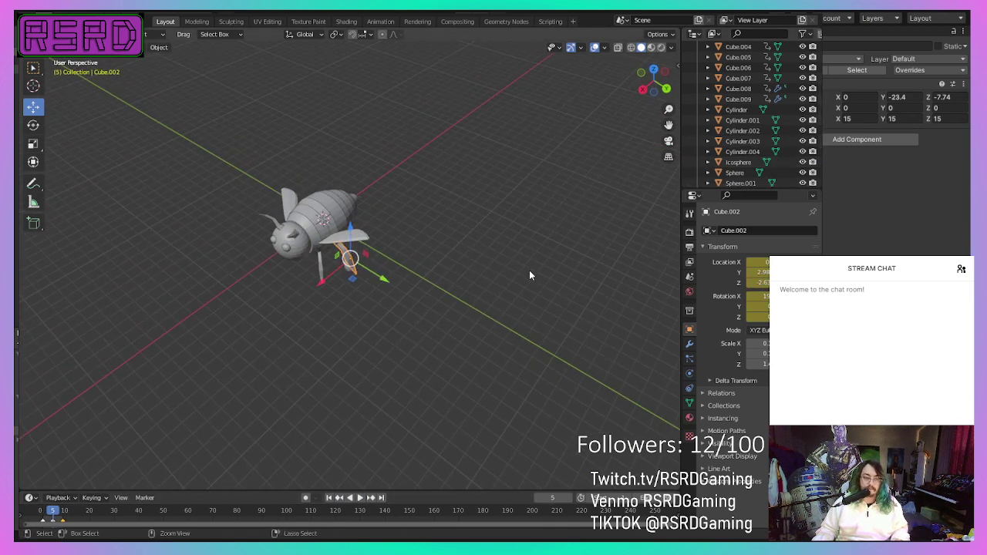
{"action": "key", "text": "ctrl+z"}
{"action": "middle_click_drag", "start_coordinate": [463, 301], "coordinate": [491, 259]}
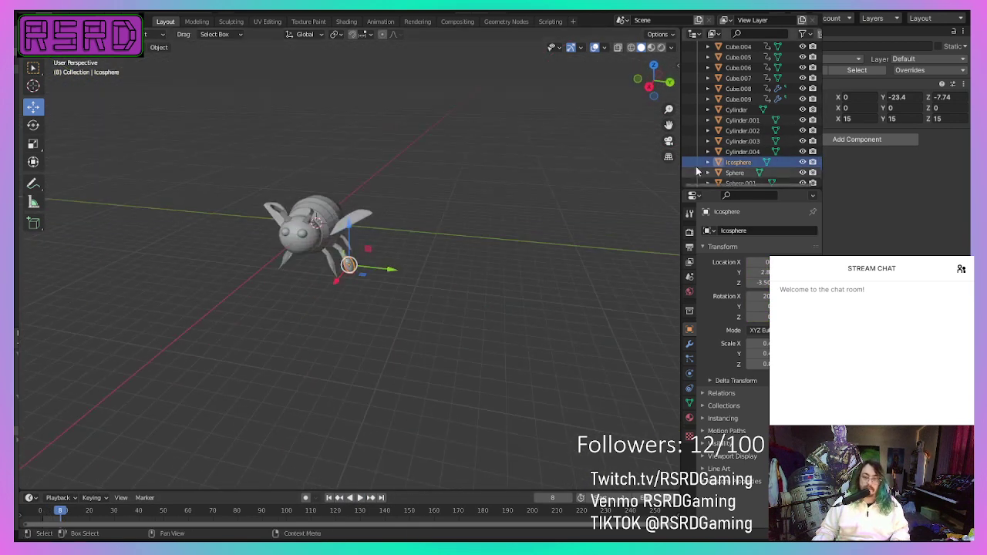
{"action": "scroll", "coordinate": [755, 133], "scroll_direction": "up", "scroll_amount": 5}
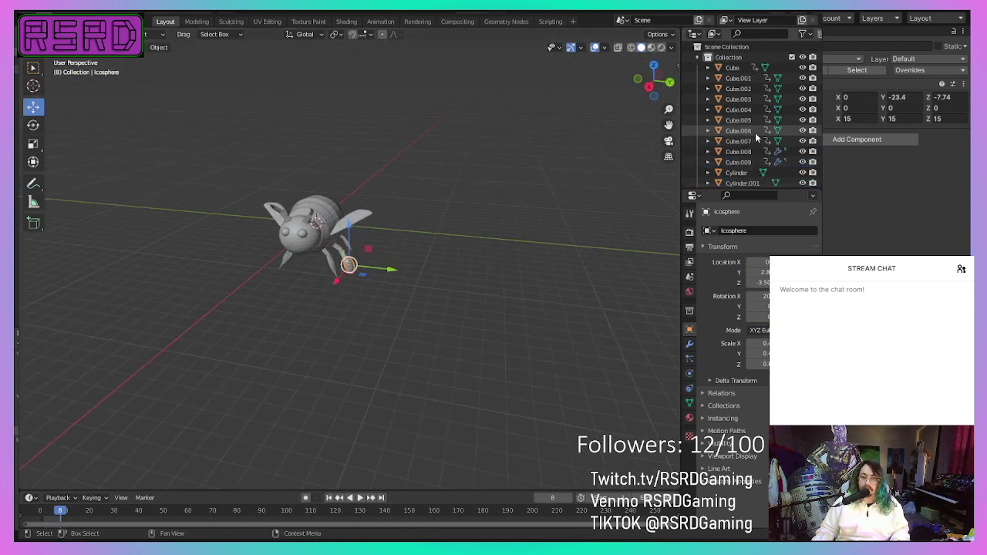
{"action": "left_click", "coordinate": [739, 89]}
{"action": "right_click", "coordinate": [460, 315]}
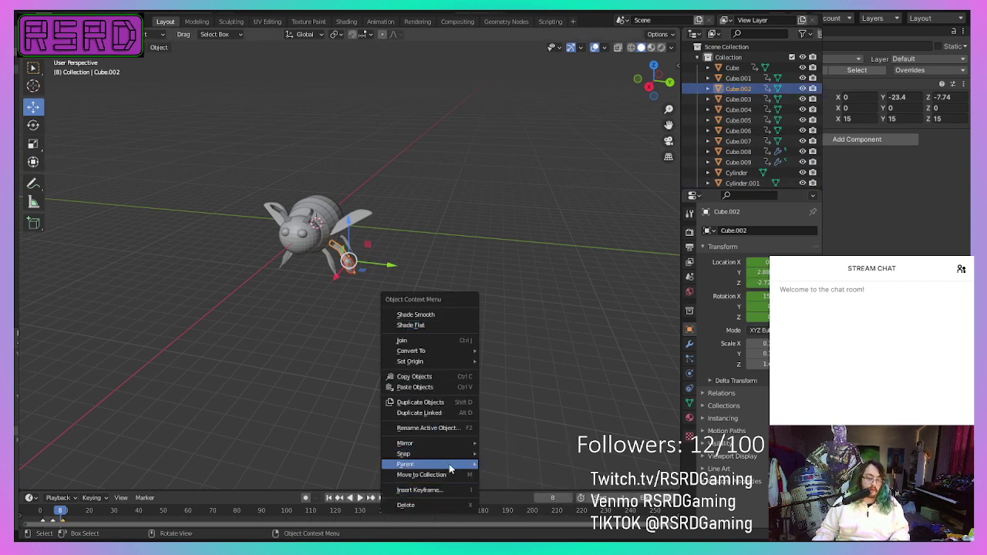
{"action": "mouse_move", "coordinate": [431, 464]}
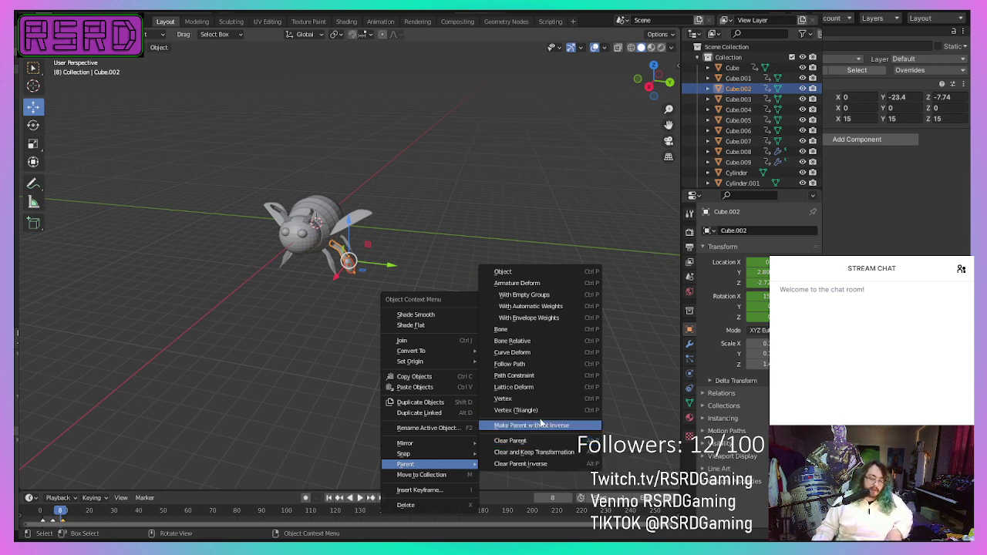
{"action": "left_click", "coordinate": [572, 275]}
Step: Play the animation to check the parented ellipsoid's motion with the leg, stop playback and save the Blender file
{"action": "middle_click_drag", "start_coordinate": [350, 381], "coordinate": [339, 378]}
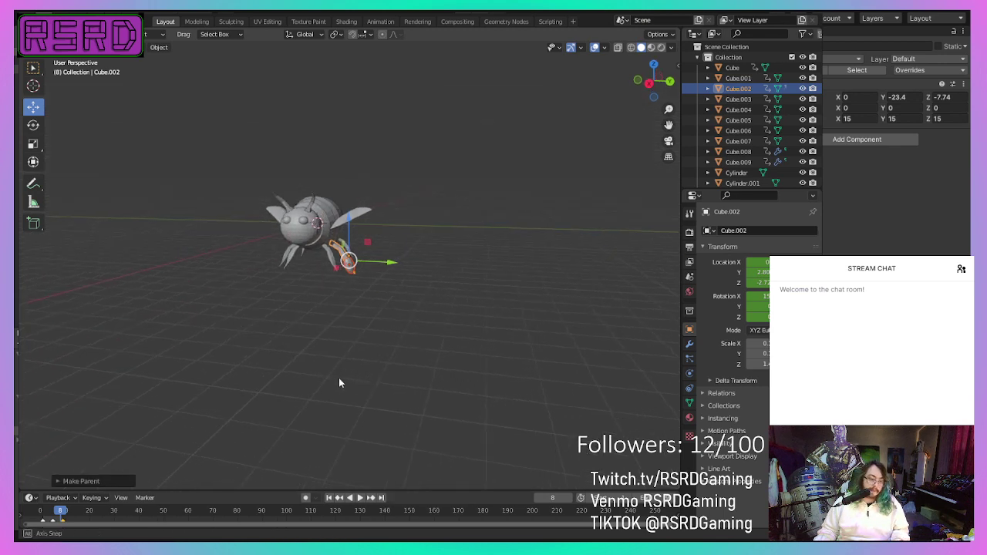
{"action": "scroll", "coordinate": [339, 379], "scroll_direction": "up", "scroll_amount": 4}
{"action": "left_click", "coordinate": [360, 500]}
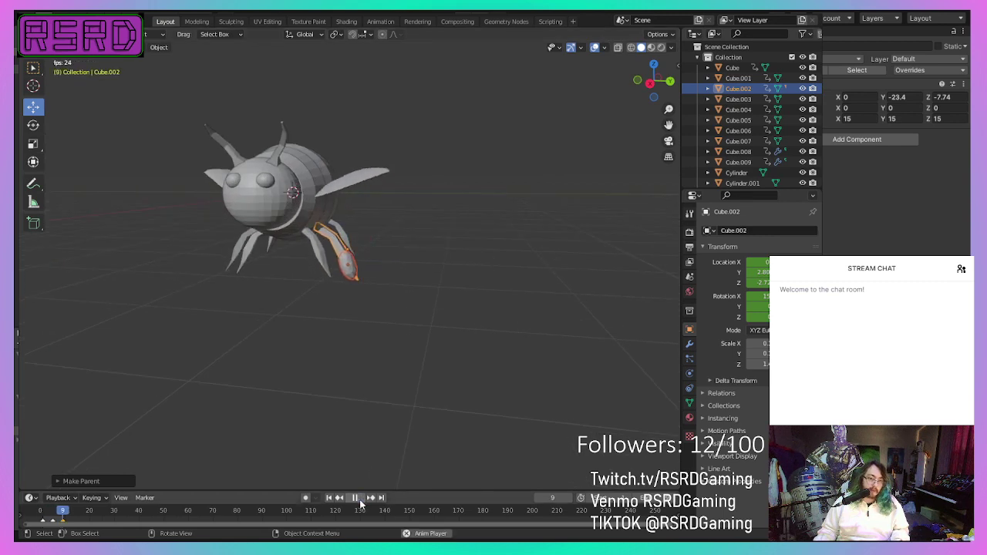
{"action": "middle_click_drag", "start_coordinate": [379, 311], "coordinate": [316, 351]}
{"action": "scroll", "coordinate": [317, 352], "scroll_direction": "up", "scroll_amount": 1}
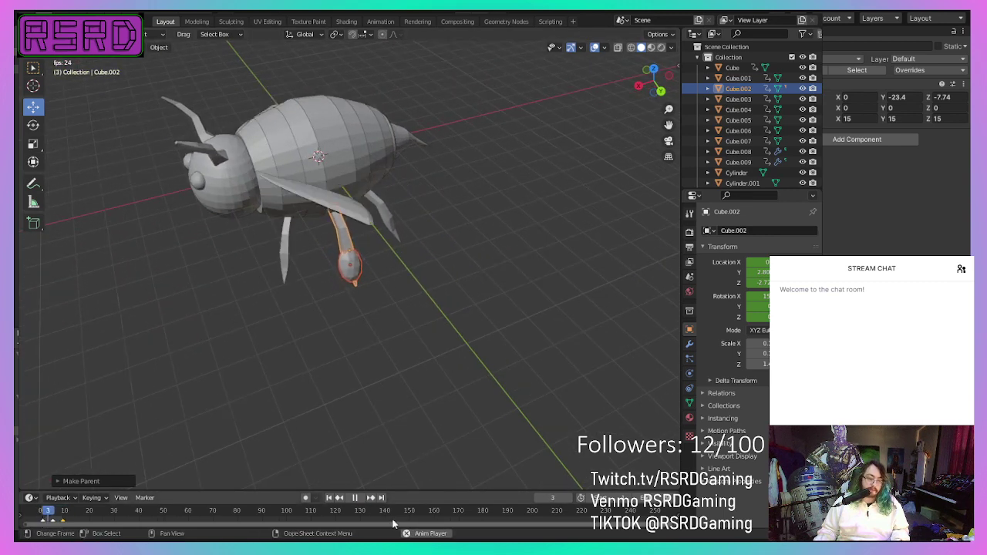
{"action": "left_click", "coordinate": [355, 500]}
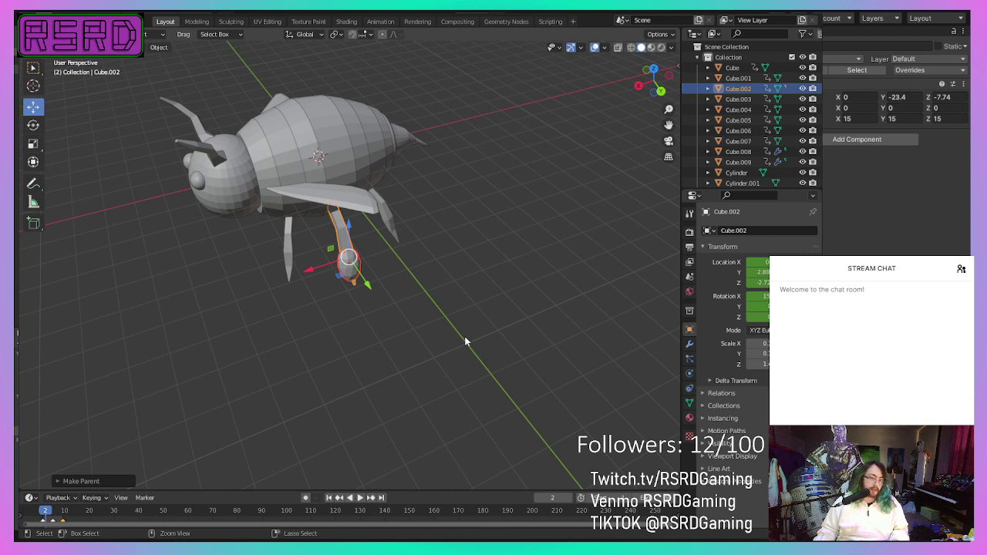
{"action": "key", "text": "ctrl+s"}
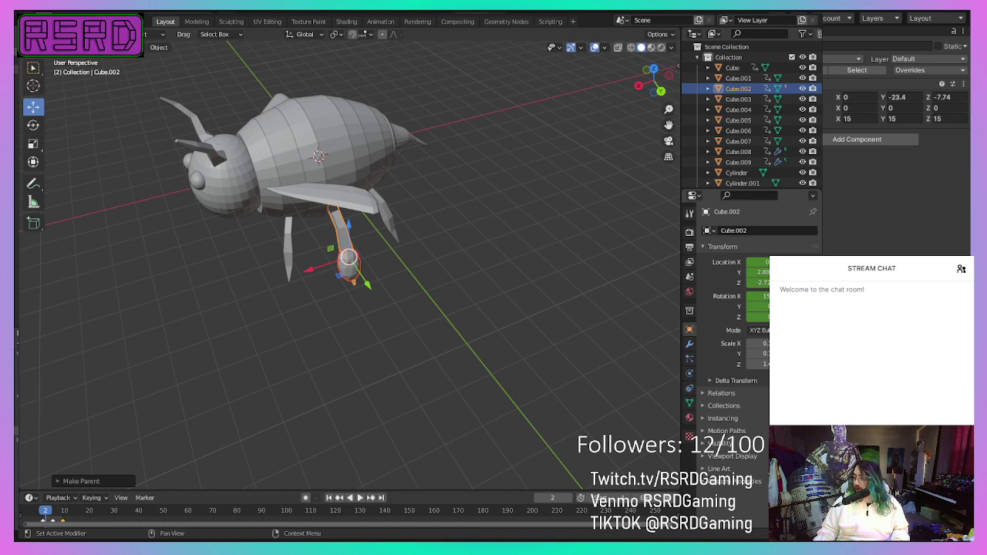
Step: Switch to Unity and select the imported Icosphere on the leg of the Character's bee in the scene
{"action": "key", "text": "alt+Tab"}
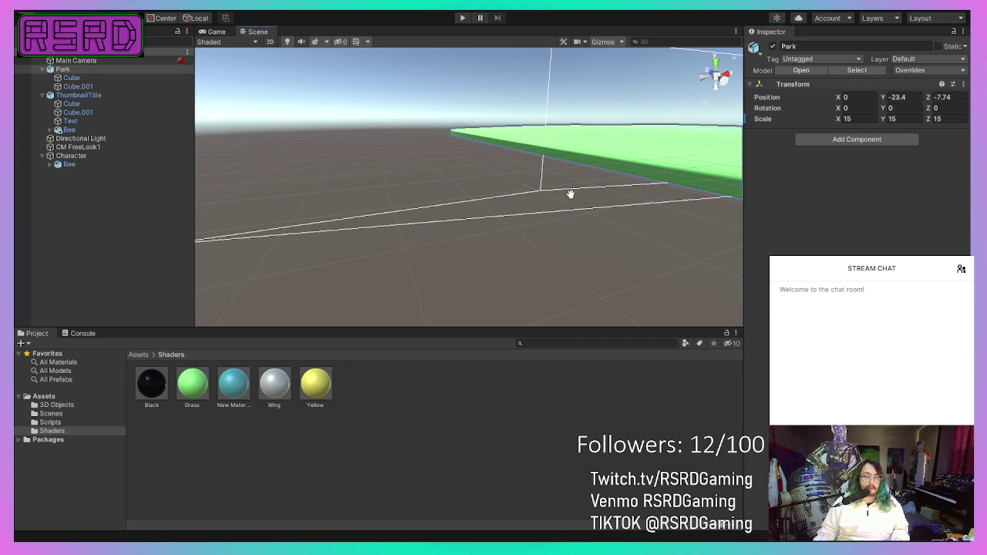
{"action": "middle_click_drag", "start_coordinate": [571, 194], "coordinate": [401, 195]}
{"action": "scroll", "coordinate": [403, 194], "scroll_direction": "up", "scroll_amount": 5}
{"action": "scroll", "coordinate": [401, 195], "scroll_direction": "down", "scroll_amount": 2}
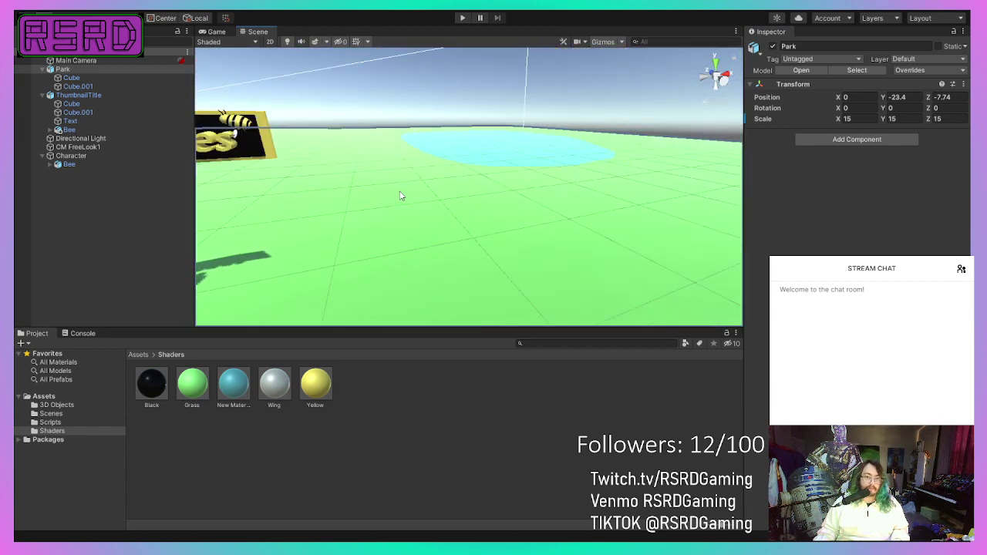
{"action": "right_click_drag", "start_coordinate": [400, 196], "coordinate": [209, 156]}
{"action": "scroll", "coordinate": [404, 156], "scroll_direction": "up", "scroll_amount": 1}
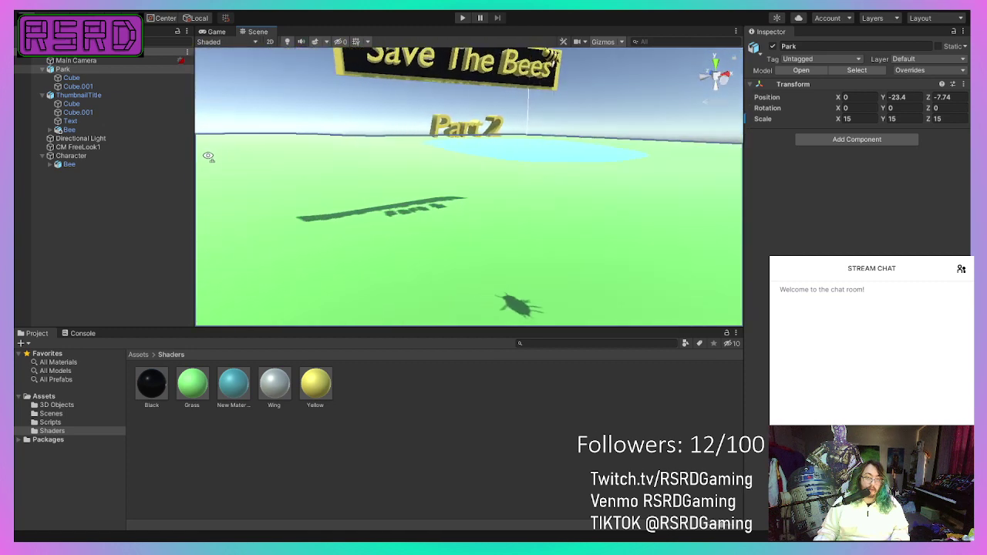
{"action": "middle_click_drag", "start_coordinate": [494, 163], "coordinate": [467, 166]}
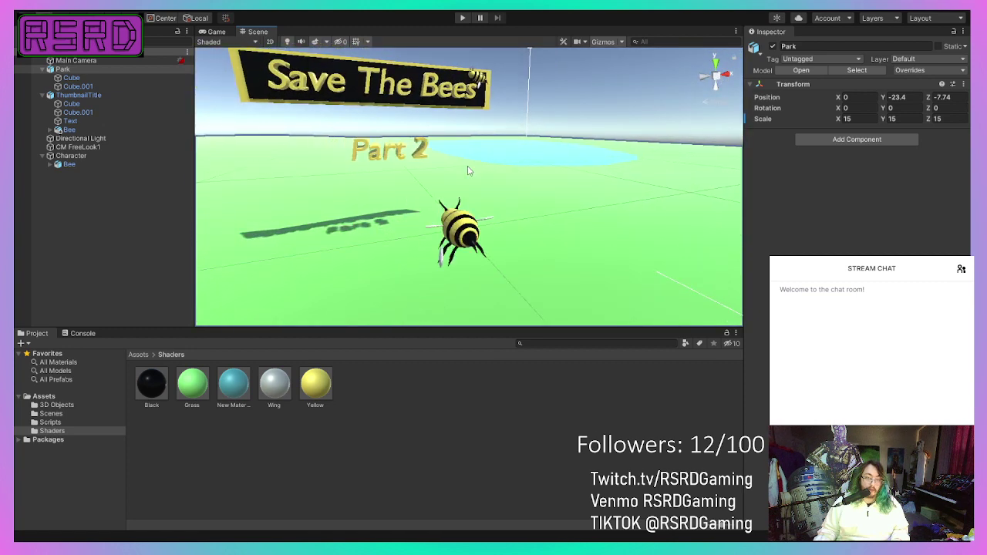
{"action": "right_click_drag", "start_coordinate": [467, 170], "coordinate": [491, 193]}
{"action": "left_click", "coordinate": [570, 174]}
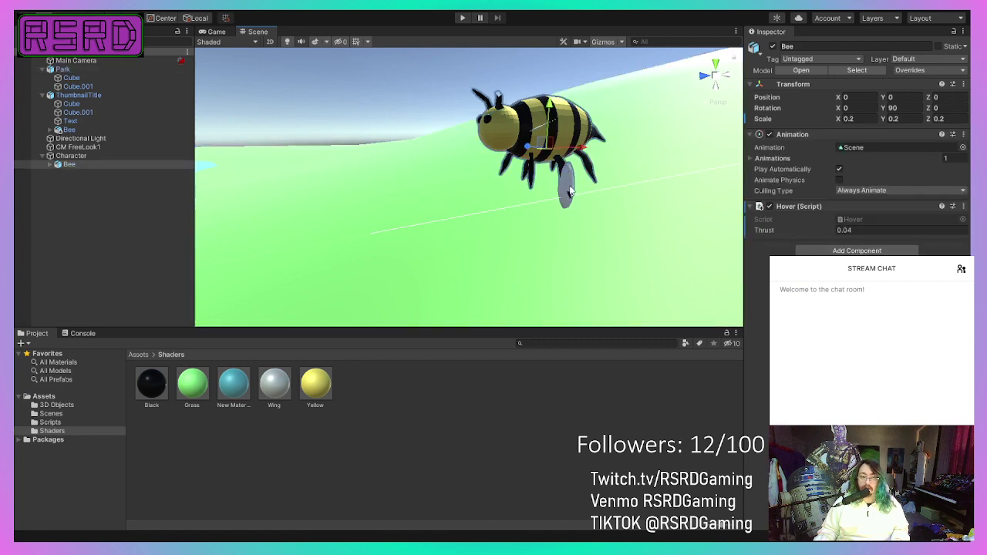
{"action": "left_click", "coordinate": [571, 190]}
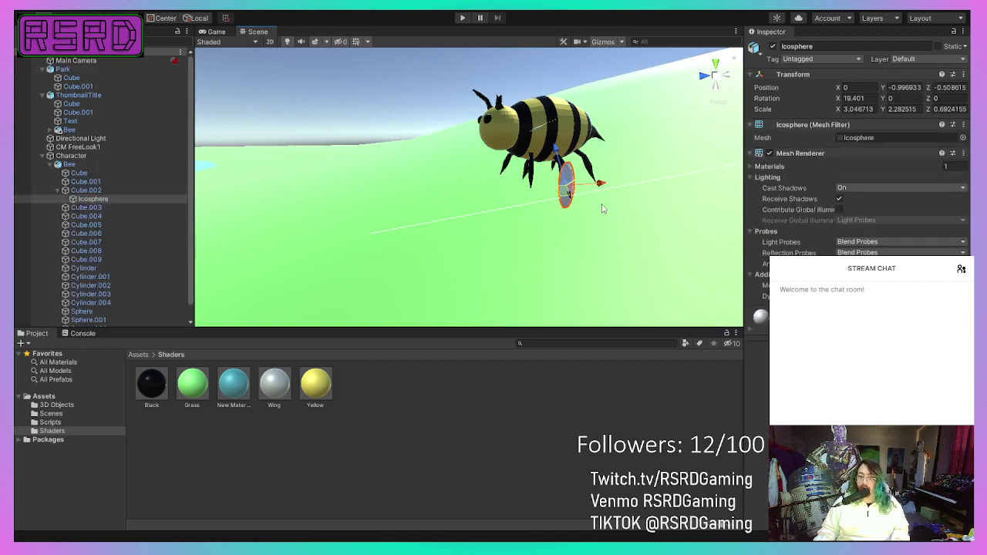
Step: Examine the bee with the Icosphere on its leg and the surrounding title and terrain from several angles
{"action": "right_click_drag", "start_coordinate": [603, 209], "coordinate": [510, 211]}
{"action": "middle_click_drag", "start_coordinate": [648, 210], "coordinate": [641, 209]}
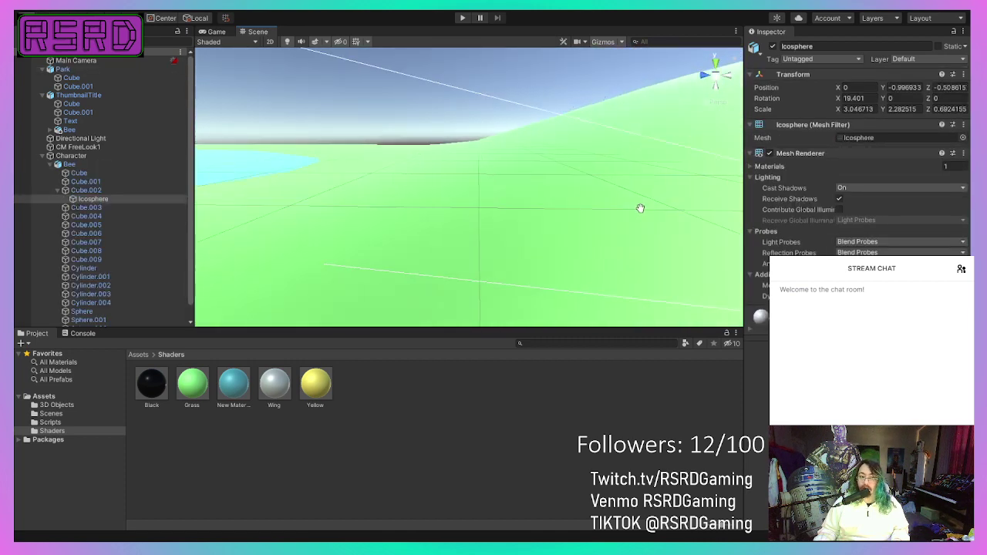
{"action": "right_click_drag", "start_coordinate": [640, 208], "coordinate": [447, 218]}
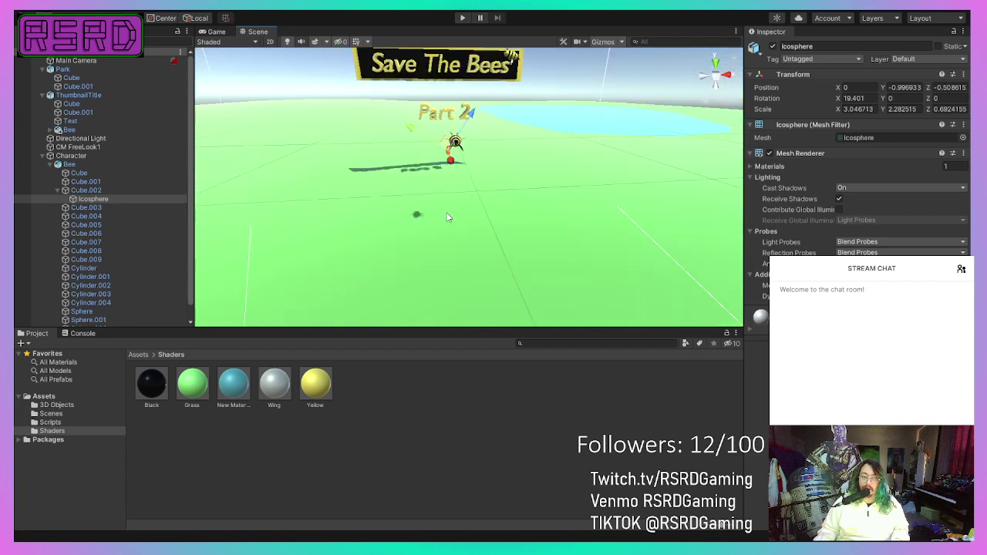
{"action": "scroll", "coordinate": [448, 217], "scroll_direction": "down", "scroll_amount": 3}
{"action": "middle_click_drag", "start_coordinate": [442, 215], "coordinate": [453, 217]}
{"action": "scroll", "coordinate": [453, 217], "scroll_direction": "up", "scroll_amount": 5}
{"action": "scroll", "coordinate": [453, 216], "scroll_direction": "down", "scroll_amount": 5}
{"action": "scroll", "coordinate": [453, 217], "scroll_direction": "up", "scroll_amount": 3}
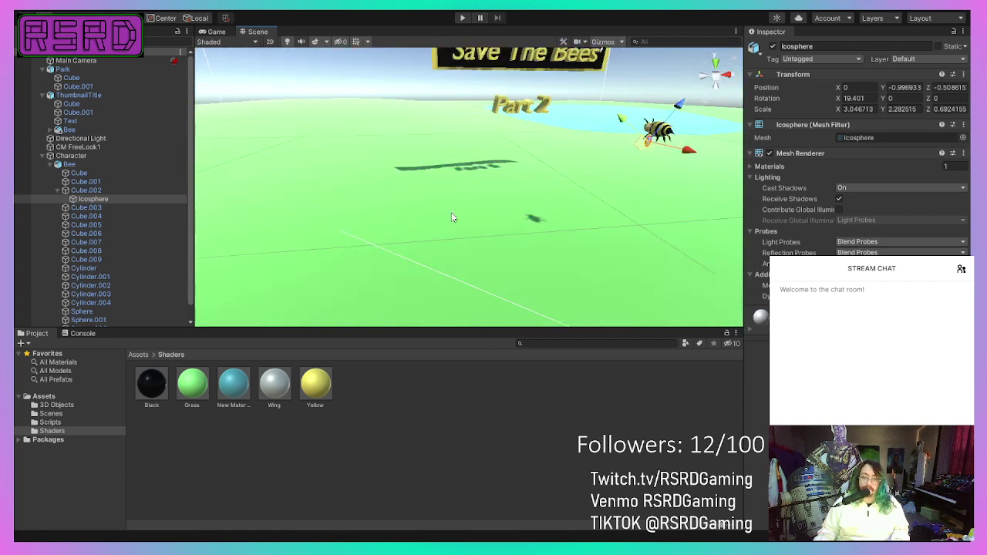
{"action": "right_click_drag", "start_coordinate": [452, 218], "coordinate": [443, 186]}
{"action": "right_click_drag", "start_coordinate": [664, 201], "coordinate": [489, 211]}
{"action": "middle_click_drag", "start_coordinate": [489, 211], "coordinate": [481, 209]}
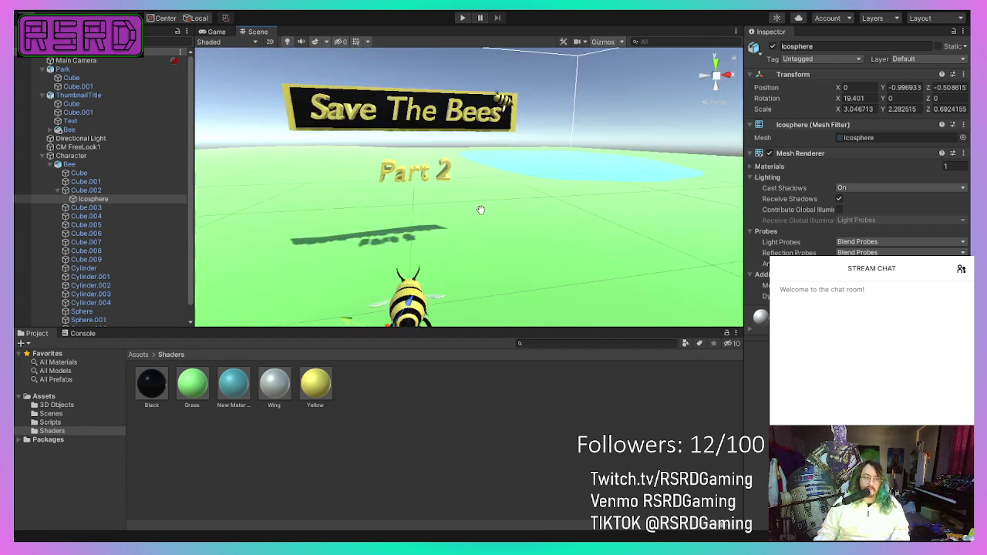
{"action": "right_click_drag", "start_coordinate": [480, 210], "coordinate": [484, 208]}
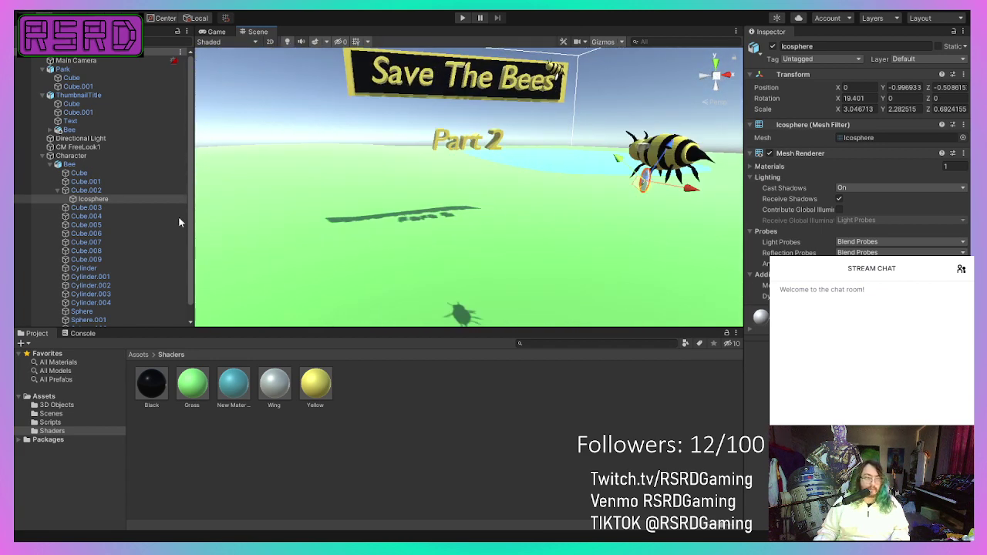
Step: Create a new material in the Shaders folder with yellow albedo, Transparent rendering mode, metallic 0.191 and smoothness 0.395
{"action": "left_click", "coordinate": [377, 398]}
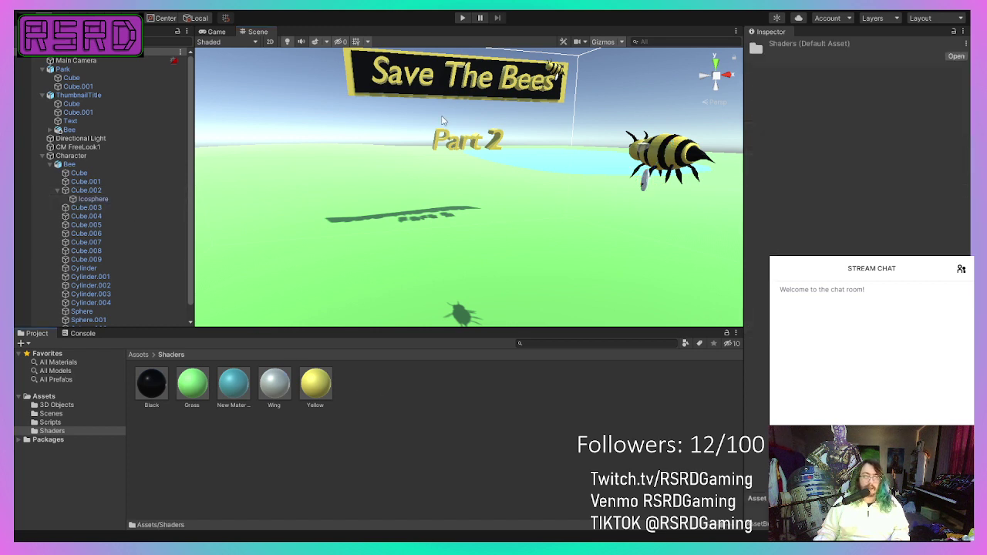
{"action": "left_click", "coordinate": [598, 308]}
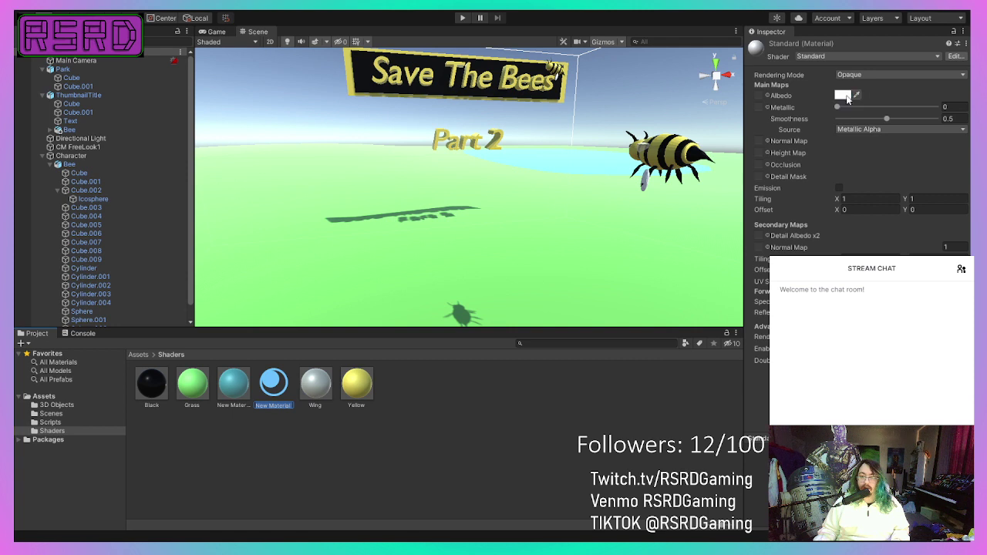
{"action": "key", "text": "Return"}
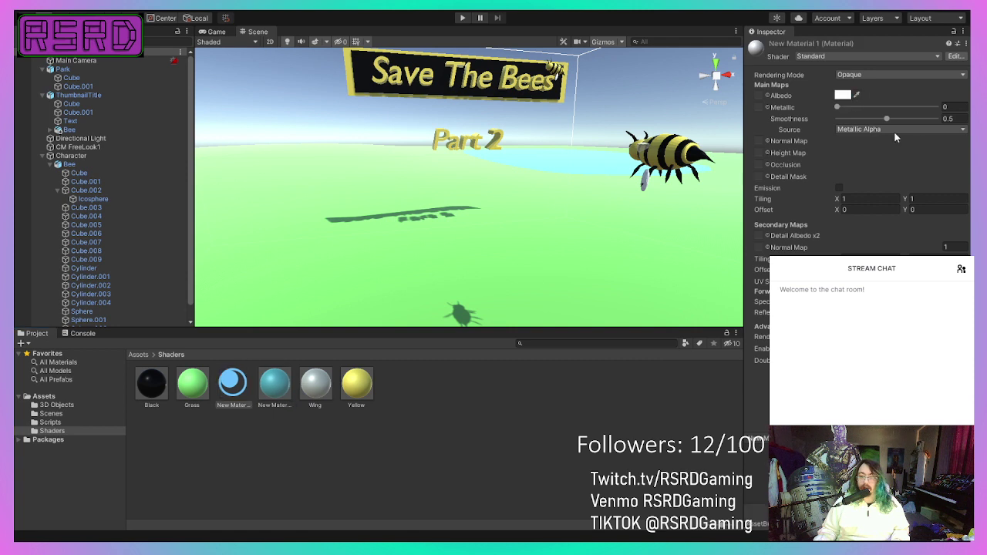
{"action": "left_click", "coordinate": [923, 179]}
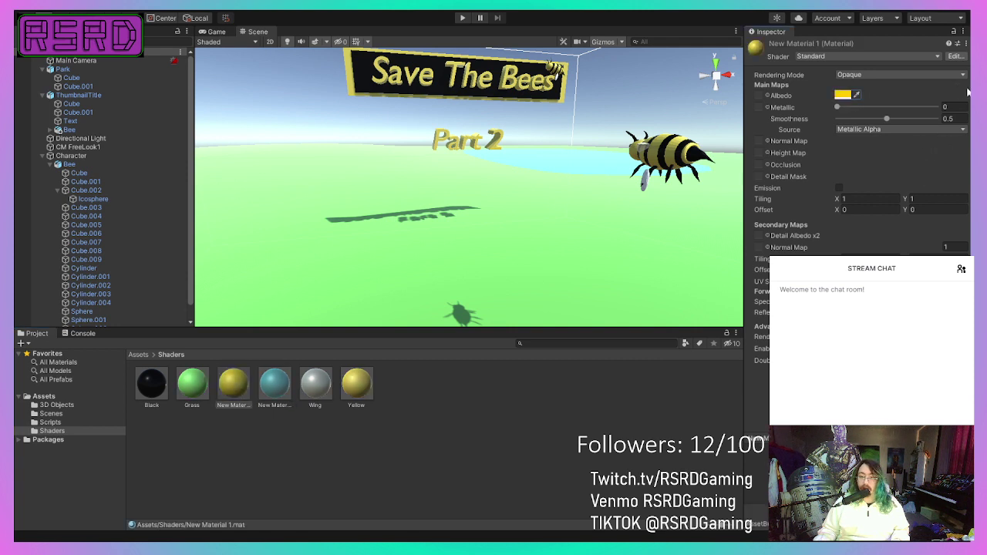
{"action": "left_click", "coordinate": [880, 124]}
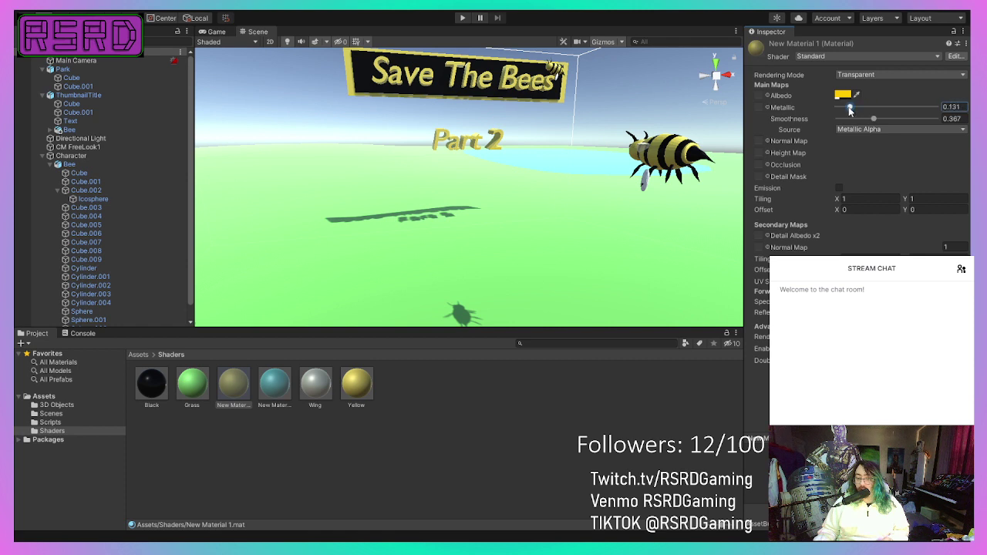
{"action": "mouse_move", "coordinate": [876, 120]}
{"action": "left_mouse_down"}
{"action": "mouse_move", "coordinate": [856, 108]}
{"action": "mouse_move", "coordinate": [876, 122]}
{"action": "left_mouse_up"}
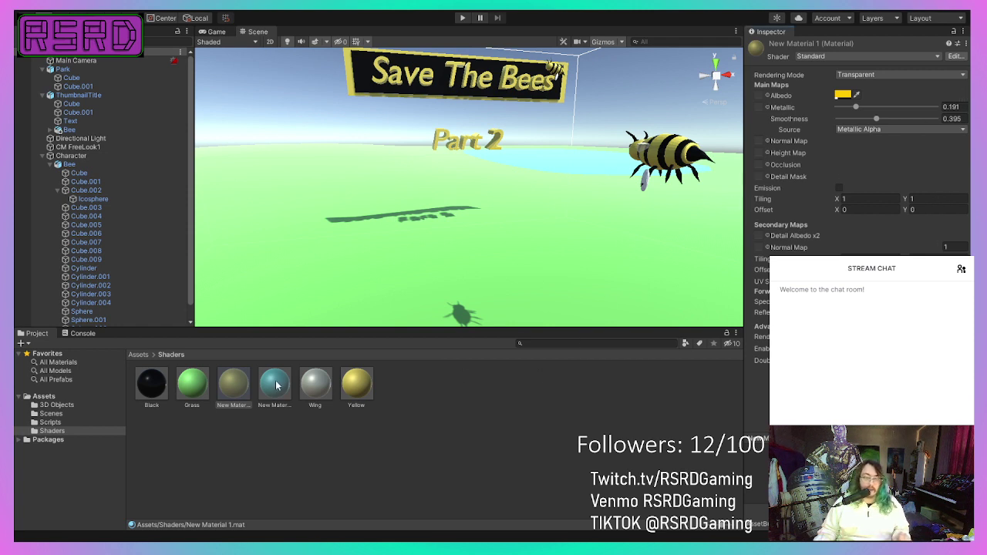
Step: Rename the new yellow transparent material as Pollen
{"action": "left_click", "coordinate": [231, 385]}
{"action": "key", "text": "F2"}
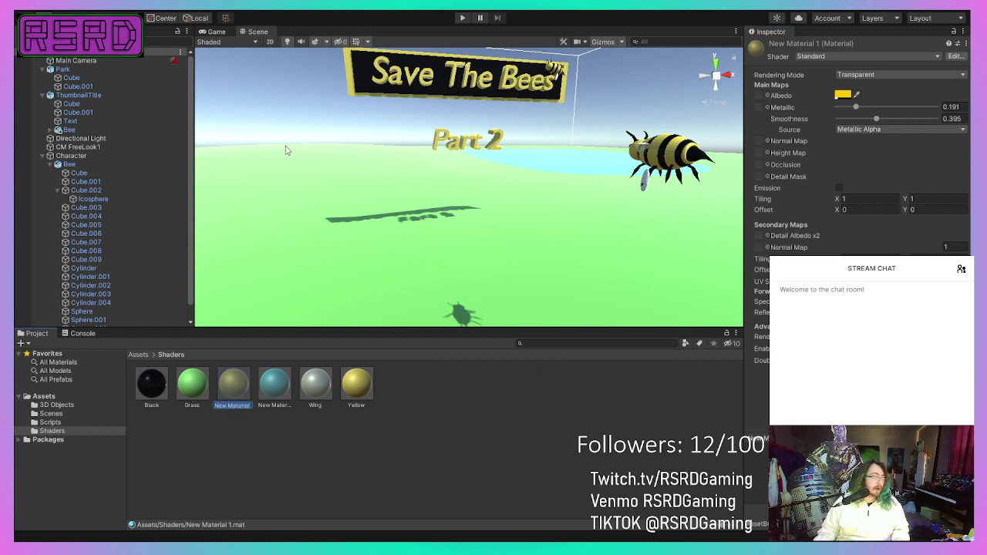
{"action": "type", "text": "Pollen"}
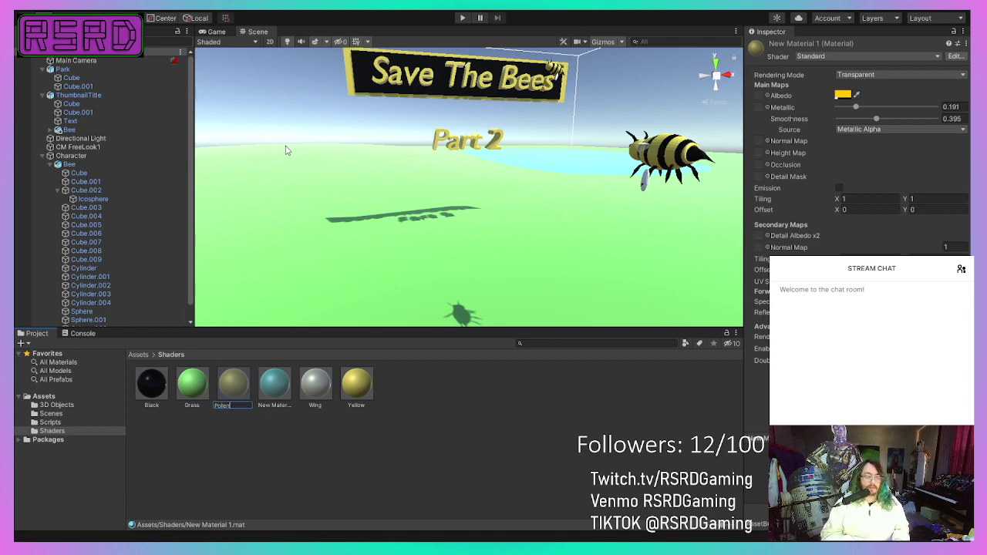
{"action": "key", "text": "Return"}
Step: Apply the Pollen material to the Icosphere on the leg of the Character's bee in the scene
{"action": "right_click_drag", "start_coordinate": [382, 264], "coordinate": [599, 221]}
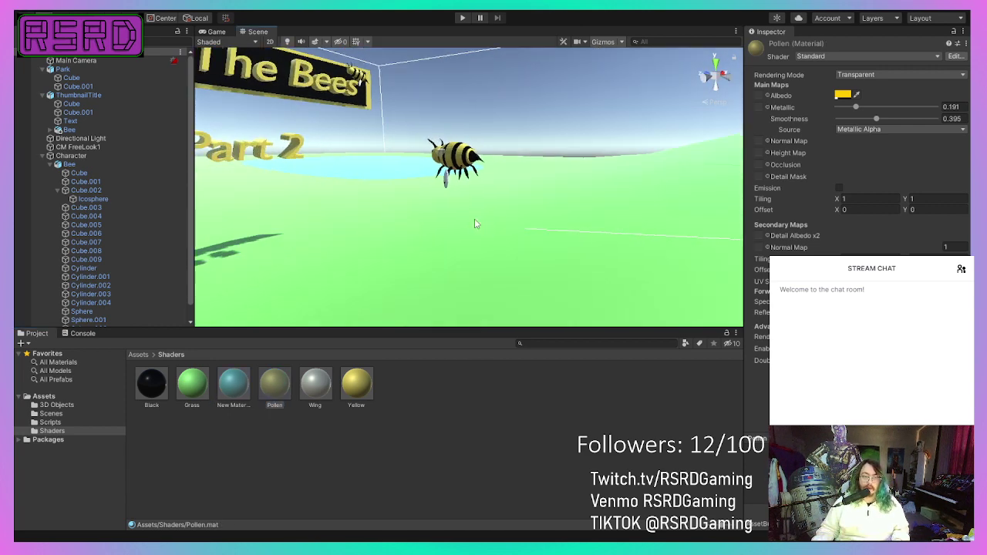
{"action": "right_click_drag", "start_coordinate": [474, 218], "coordinate": [262, 206]}
{"action": "middle_click_drag", "start_coordinate": [540, 249], "coordinate": [411, 201]}
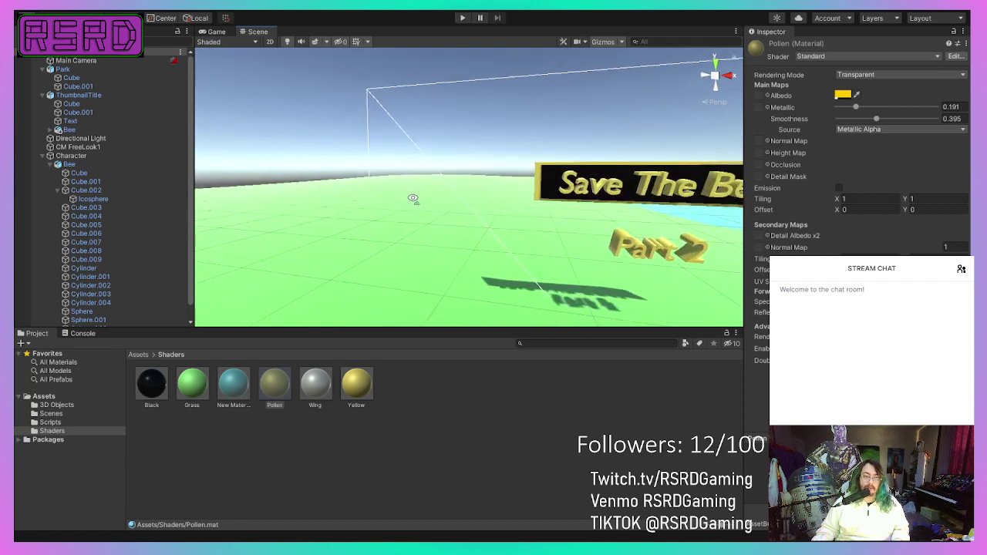
{"action": "right_click_drag", "start_coordinate": [412, 201], "coordinate": [659, 249]}
{"action": "scroll", "coordinate": [456, 207], "scroll_direction": "up", "scroll_amount": 3}
{"action": "scroll", "coordinate": [455, 207], "scroll_direction": "down", "scroll_amount": 2}
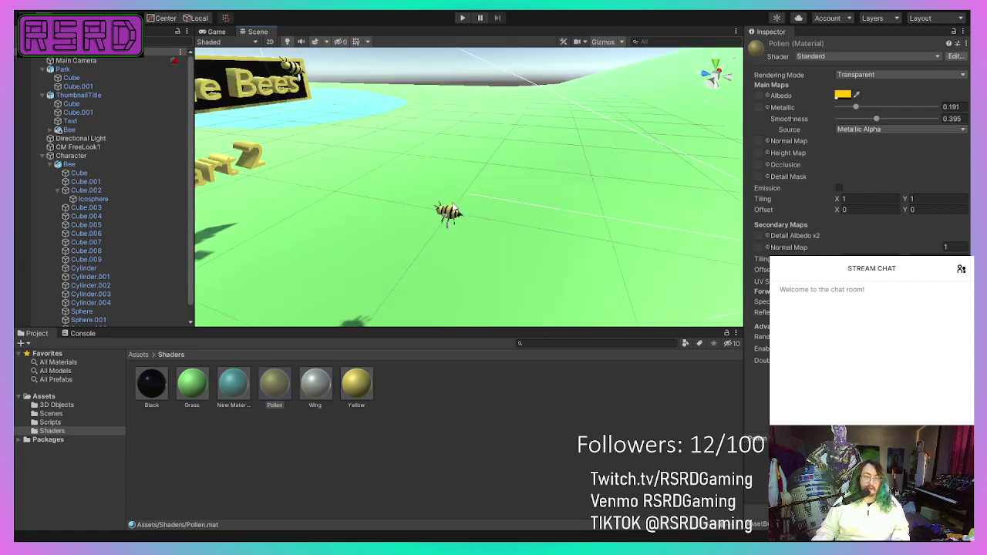
{"action": "right_click_drag", "start_coordinate": [454, 208], "coordinate": [660, 174]}
{"action": "middle_click_drag", "start_coordinate": [542, 195], "coordinate": [546, 192]}
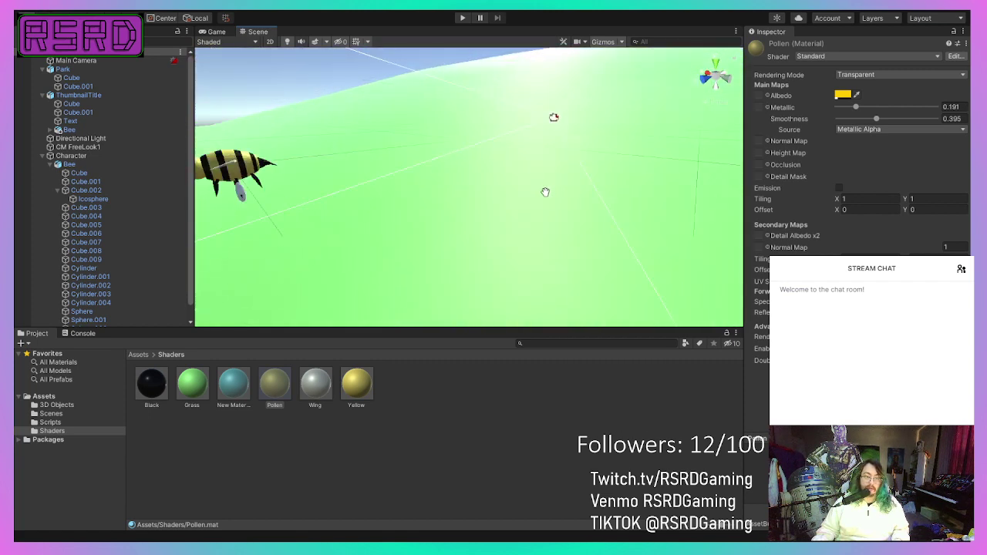
{"action": "right_click_drag", "start_coordinate": [546, 192], "coordinate": [154, 178]}
{"action": "middle_click_drag", "start_coordinate": [429, 186], "coordinate": [427, 185]}
{"action": "right_click_drag", "start_coordinate": [427, 185], "coordinate": [433, 215]}
{"action": "left_click_drag", "start_coordinate": [275, 383], "coordinate": [478, 199]}
Step: Run the game to check the Pollen material on the flying bee's leg, and stop it
{"action": "left_click_drag", "start_coordinate": [478, 199], "coordinate": [522, 200], "text": "alt"}
{"action": "scroll", "coordinate": [520, 205], "scroll_direction": "down", "scroll_amount": 10}
{"action": "scroll", "coordinate": [521, 208], "scroll_direction": "up", "scroll_amount": 7}
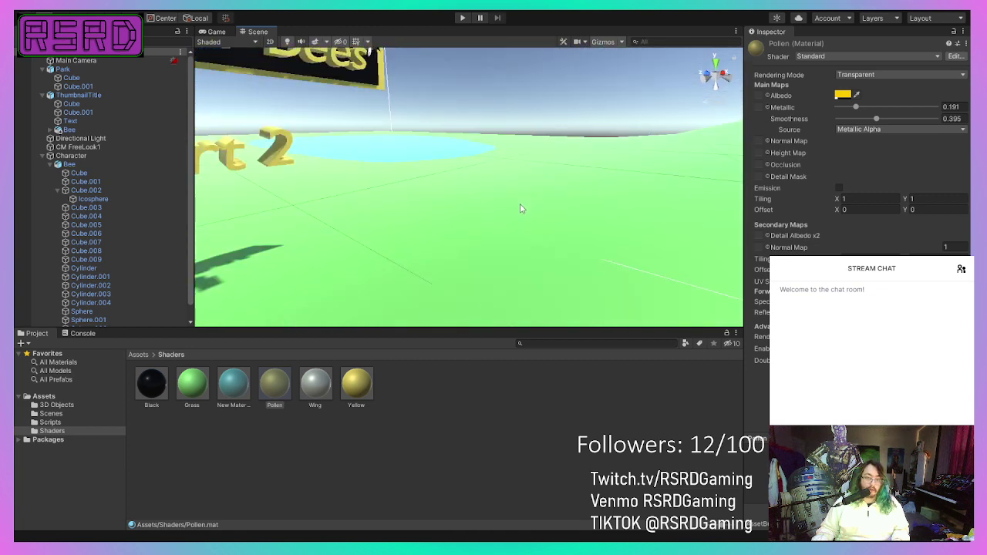
{"action": "left_click", "coordinate": [462, 19]}
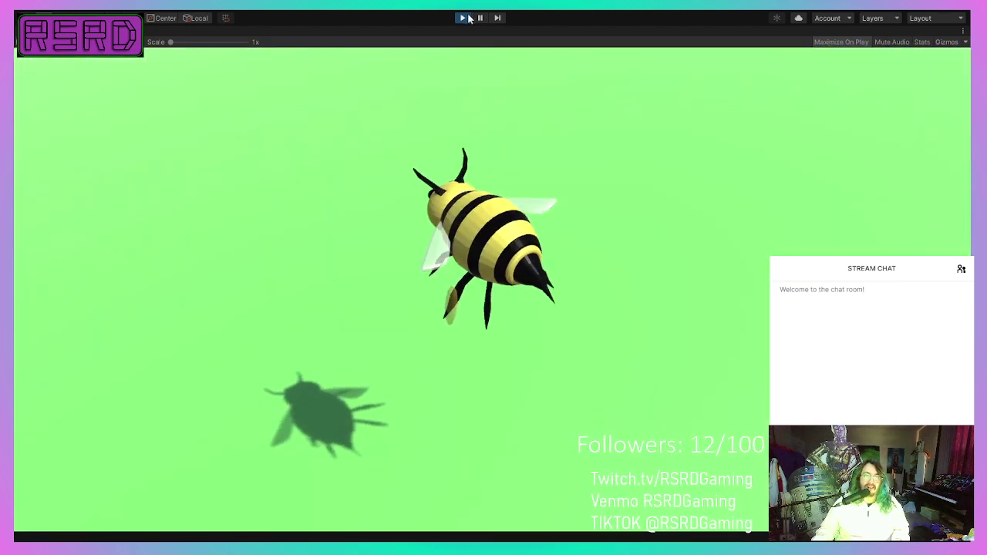
{"action": "left_click", "coordinate": [462, 17]}
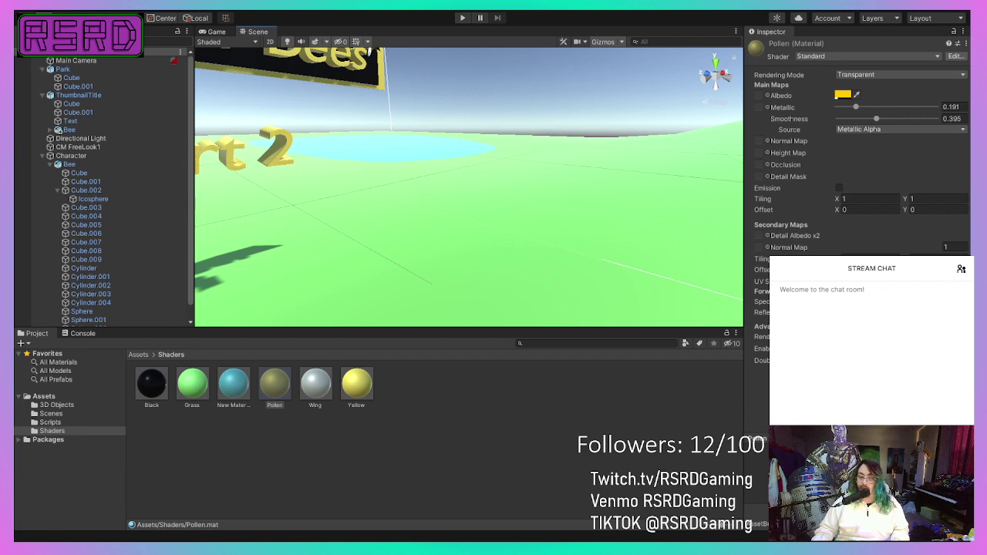
Step: Switch to Blender and make the Y location of Icosphere.005 positive to place it on the opposite front leg
{"action": "key", "text": "alt+Tab"}
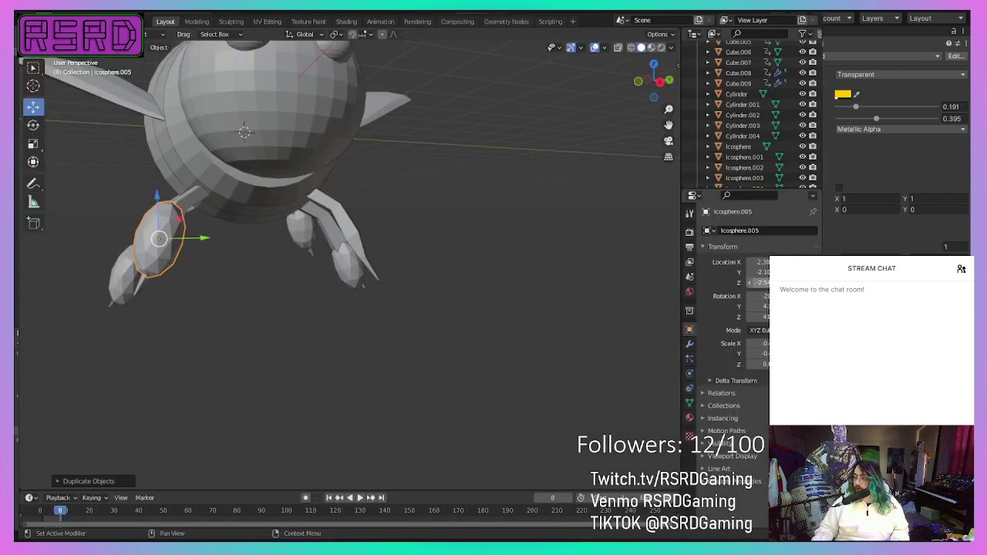
{"action": "middle_click_drag", "start_coordinate": [254, 343], "coordinate": [340, 362]}
{"action": "left_click", "coordinate": [761, 271]}
{"action": "key", "text": "Home"}
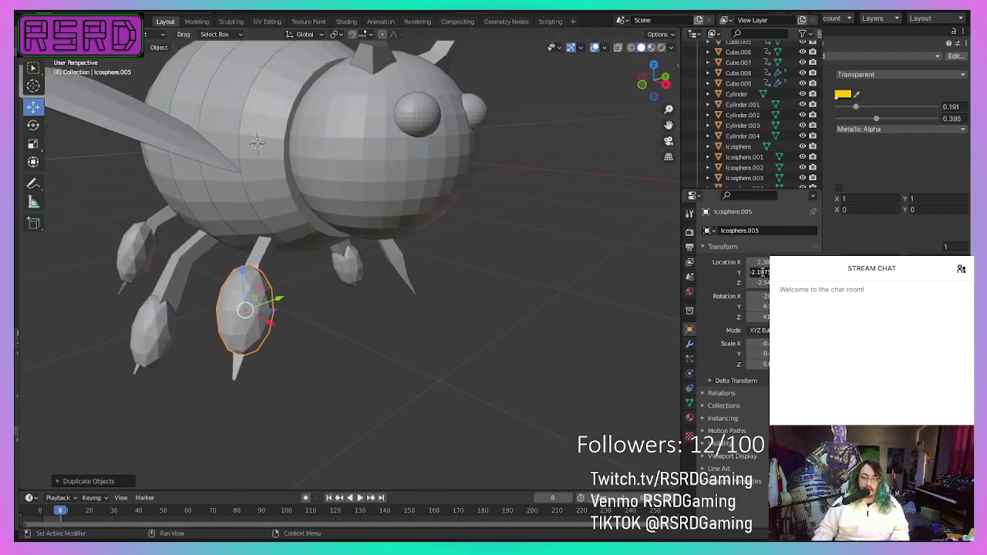
{"action": "key", "text": "Delete"}
{"action": "key", "text": "Return"}
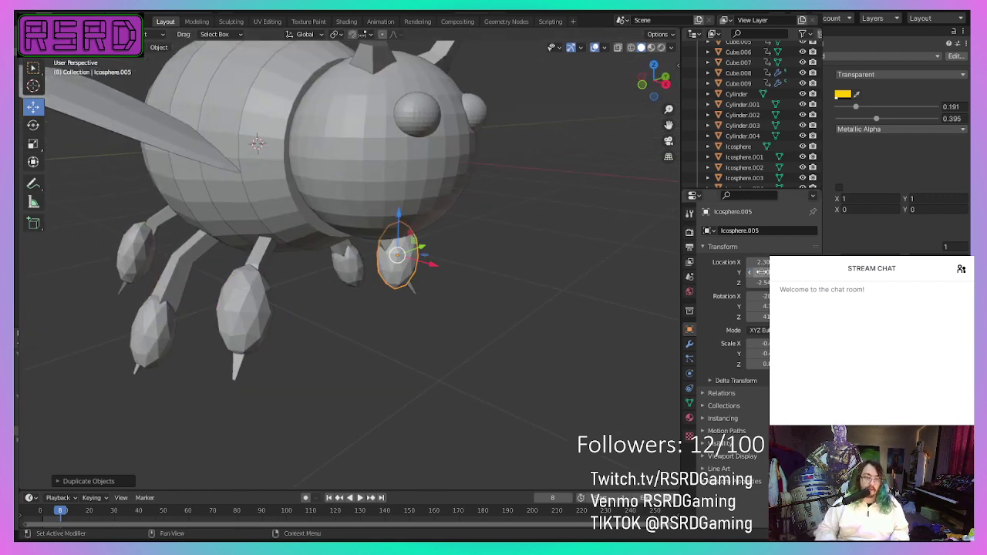
Step: Mirror Icosphere.005 along its local Y axis
{"action": "right_click", "coordinate": [390, 399]}
{"action": "mouse_move", "coordinate": [381, 436]}
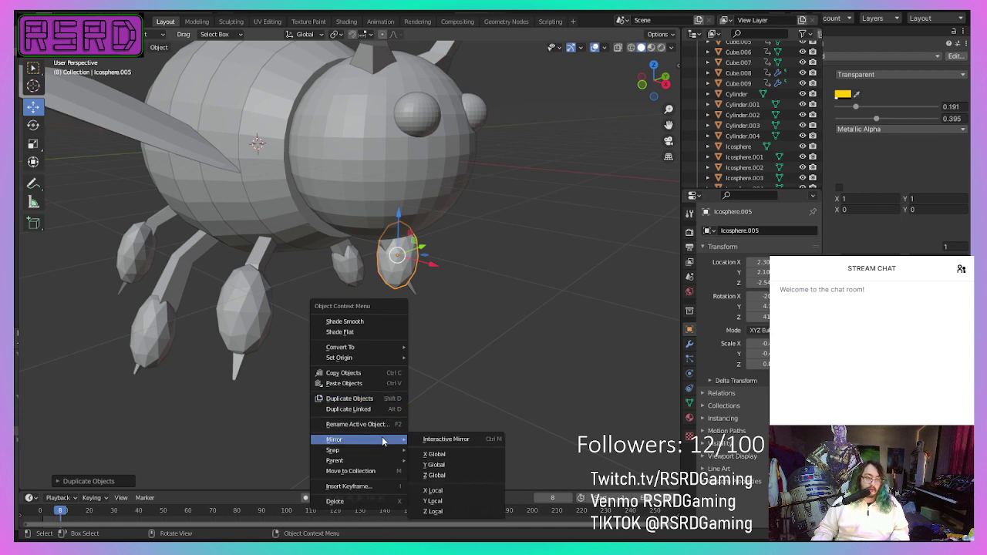
{"action": "left_click", "coordinate": [453, 502]}
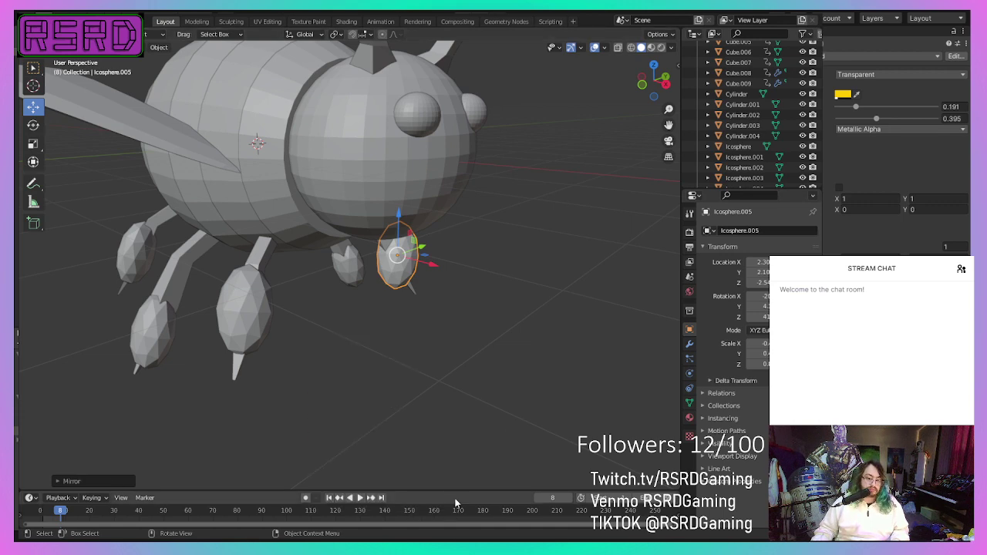
{"action": "middle_click_drag", "start_coordinate": [474, 427], "coordinate": [376, 405]}
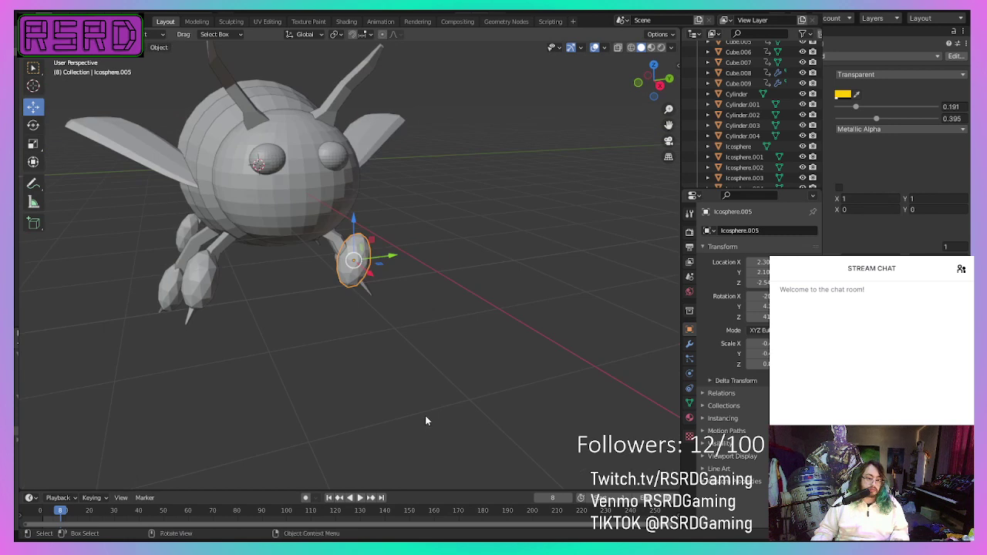
Step: Mirror Icosphere.005 along the global X axis and again along the global Y axis, and save the Blender file
{"action": "right_click", "coordinate": [429, 395]}
{"action": "mouse_move", "coordinate": [425, 400]}
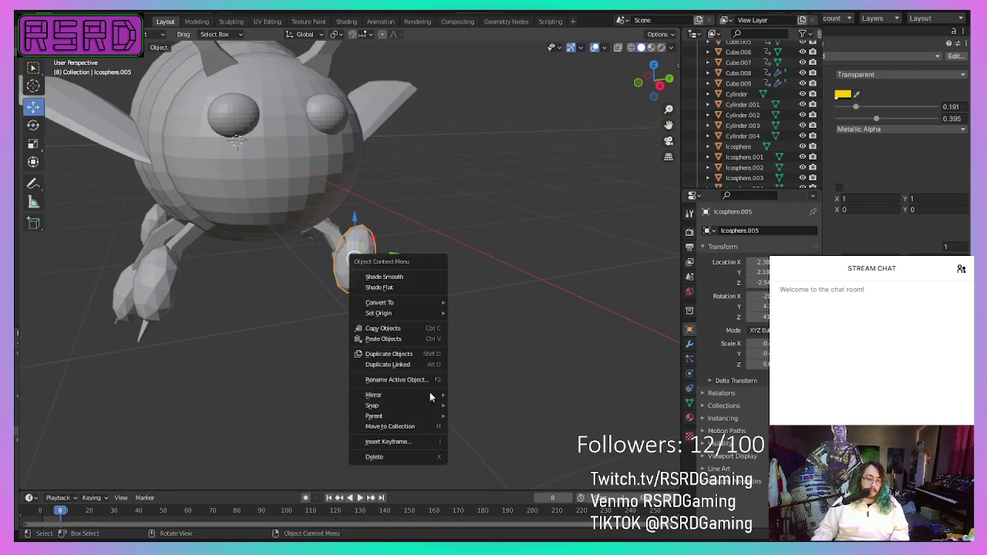
{"action": "left_click", "coordinate": [497, 407]}
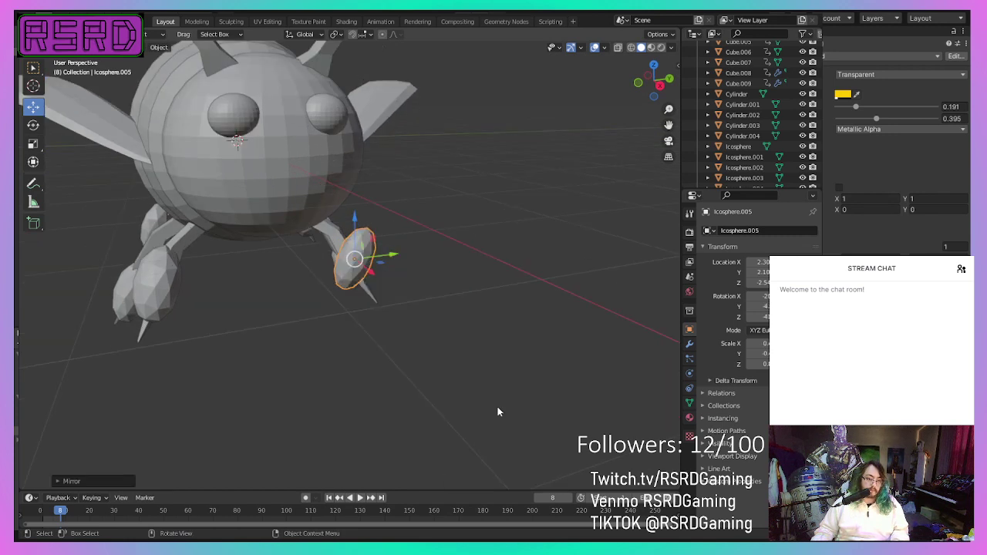
{"action": "right_click", "coordinate": [497, 412]}
{"action": "mouse_move", "coordinate": [498, 409]}
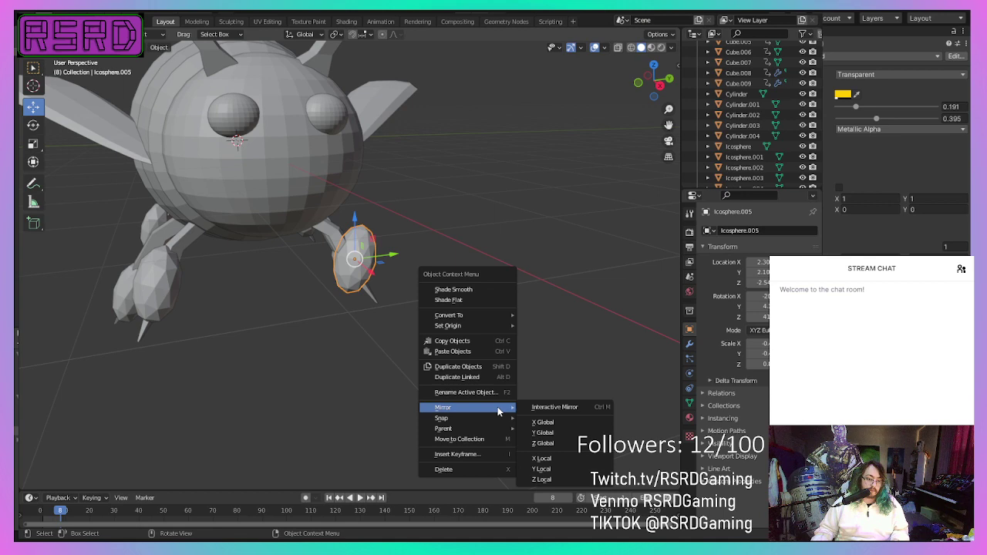
{"action": "left_click", "coordinate": [548, 434]}
{"action": "mouse_move", "coordinate": [548, 432]}
{"action": "middle_mouse_down"}
{"action": "mouse_move", "coordinate": [288, 408]}
{"action": "mouse_move", "coordinate": [542, 404]}
{"action": "mouse_move", "coordinate": [547, 415]}
{"action": "middle_mouse_up"}
{"action": "key", "text": "ctrl+s"}
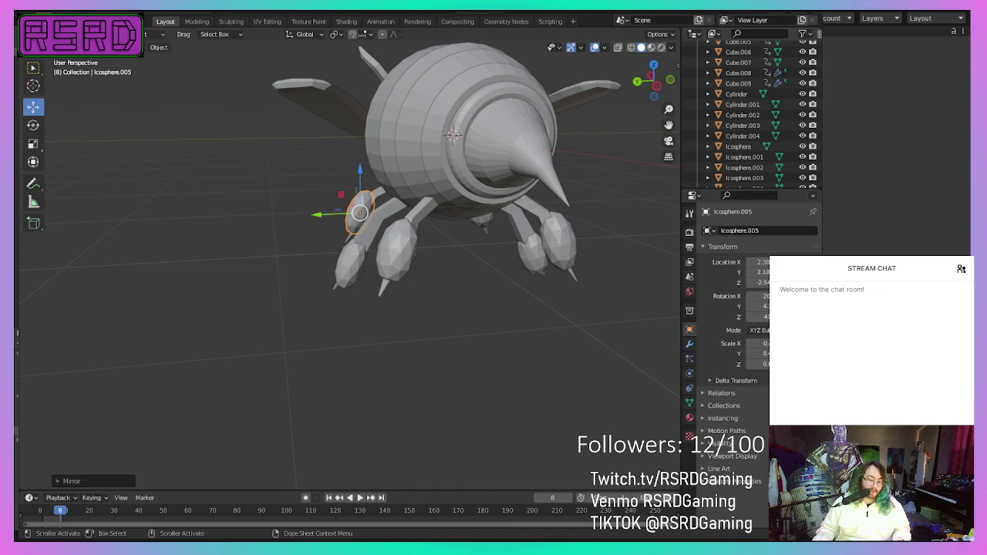
Step: Select Icosphere.004 together with Icosphere.005 and move both slightly toward the bee's rear, to an X location of about 2.26
{"action": "middle_click_drag", "start_coordinate": [316, 209], "coordinate": [322, 359]}
{"action": "scroll", "coordinate": [361, 359], "scroll_direction": "up", "scroll_amount": 5}
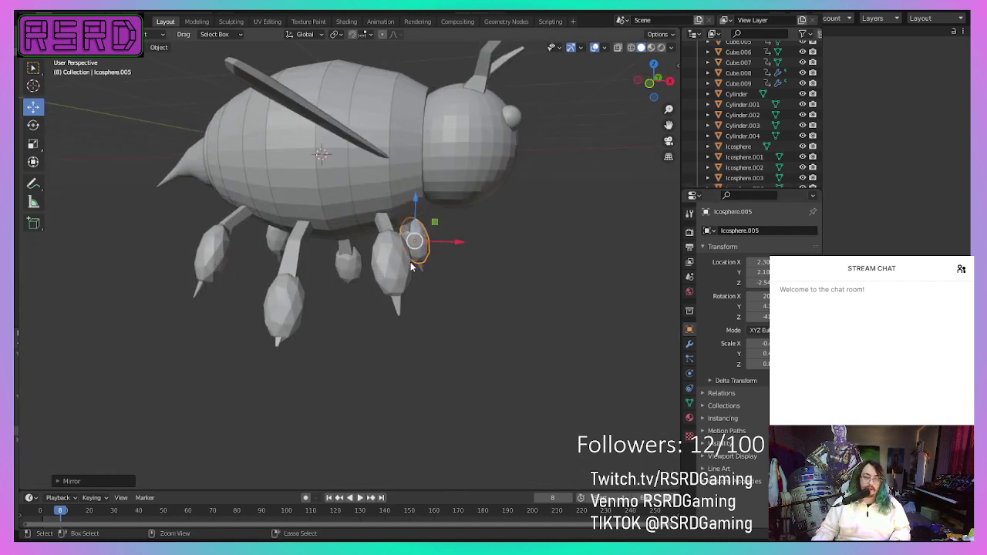
{"action": "scroll", "coordinate": [764, 116], "scroll_direction": "down", "scroll_amount": 3}
{"action": "left_click", "coordinate": [764, 125], "text": "ctrl"}
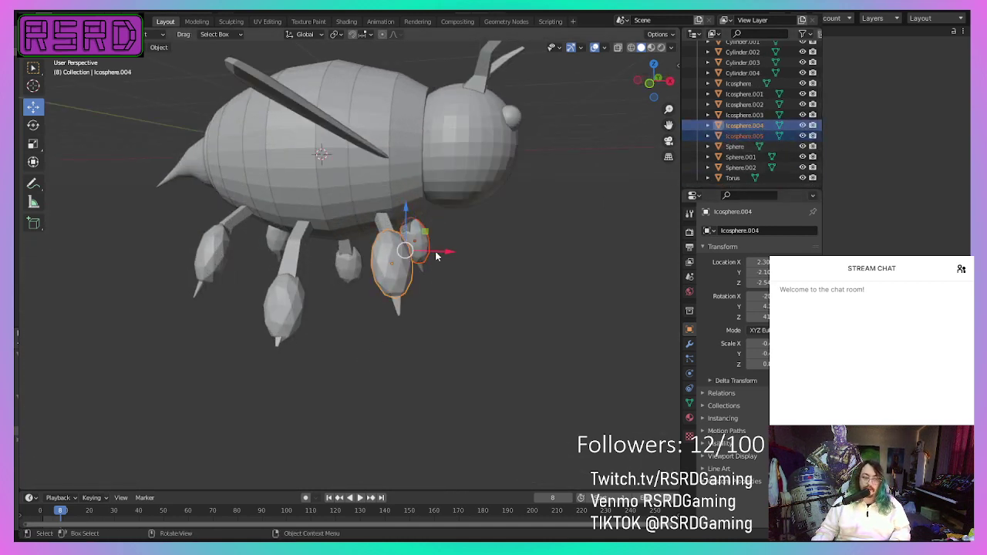
{"action": "left_click_drag", "start_coordinate": [437, 256], "coordinate": [448, 255]}
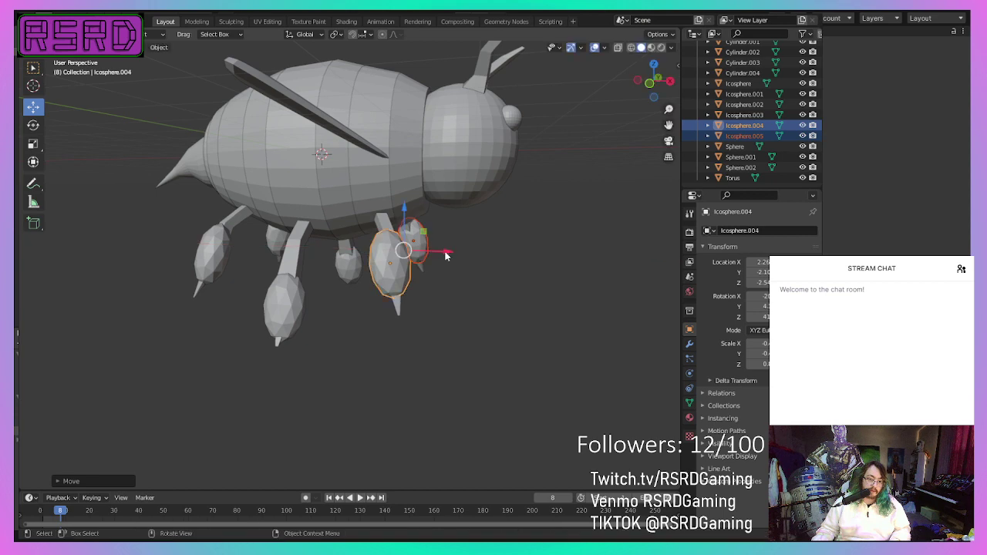
{"action": "middle_click_drag", "start_coordinate": [447, 255], "coordinate": [243, 263]}
Step: Save the Blender file and switch to Unity
{"action": "key", "text": "ctrl+s"}
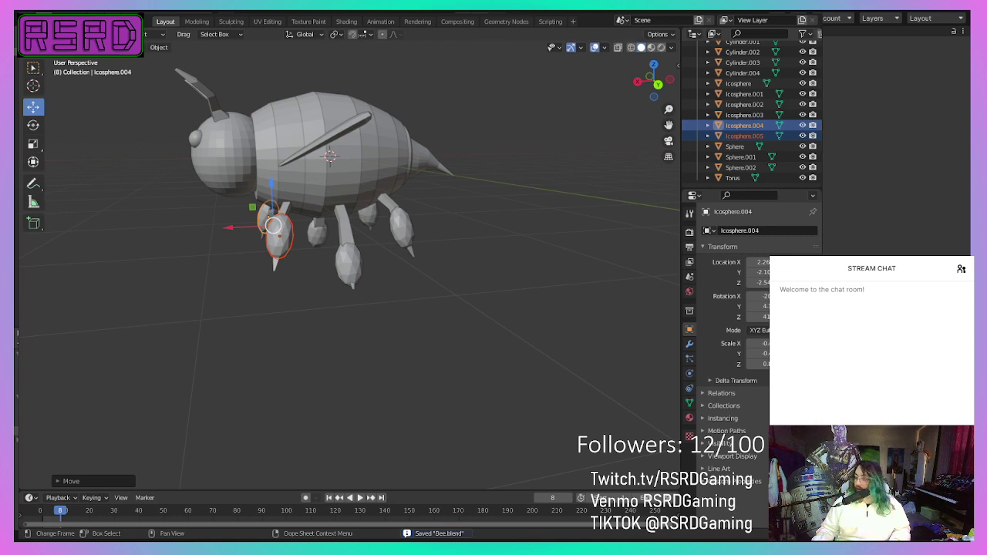
{"action": "key", "text": "alt+Tab"}
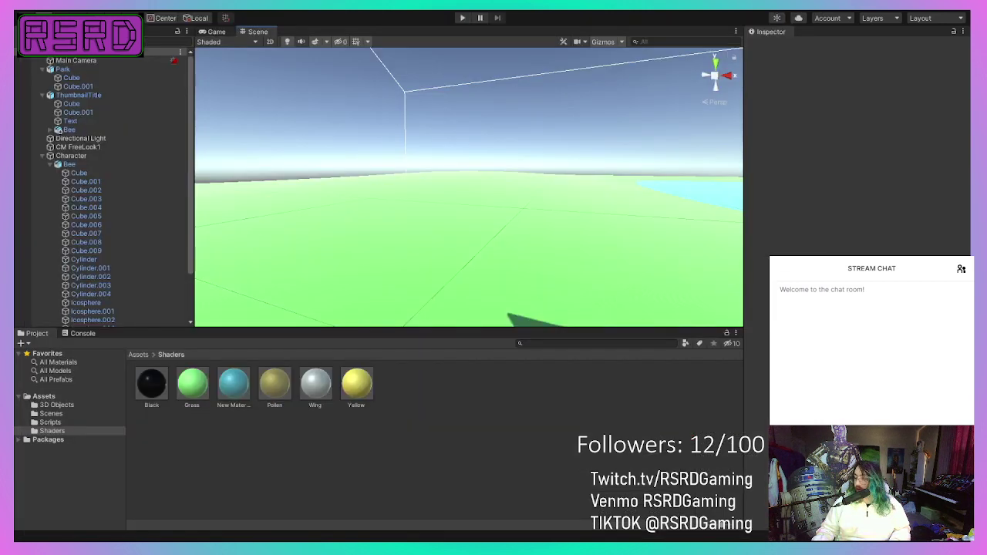
Step: Play-test the scene to check the flying bee with its leg pollen, and stop play mode
{"action": "scroll", "coordinate": [469, 187], "scroll_direction": "down", "scroll_amount": 5}
{"action": "scroll", "coordinate": [469, 187], "scroll_direction": "up", "scroll_amount": 3}
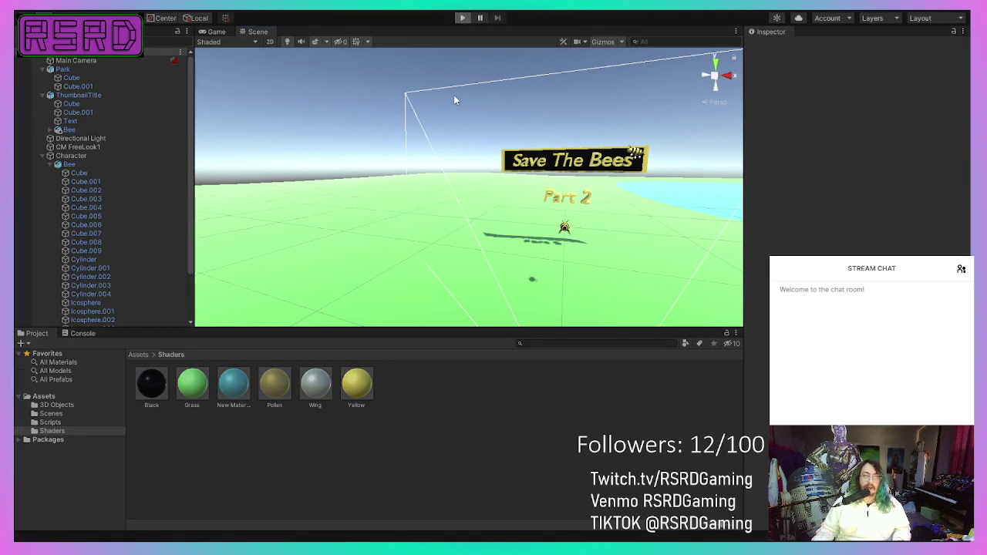
{"action": "left_click", "coordinate": [462, 17]}
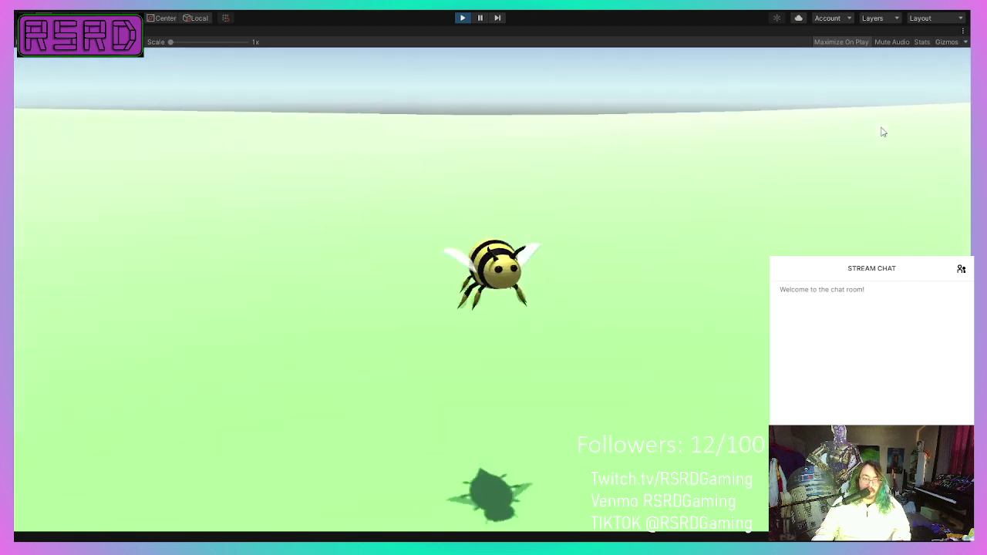
{"action": "left_click", "coordinate": [462, 17]}
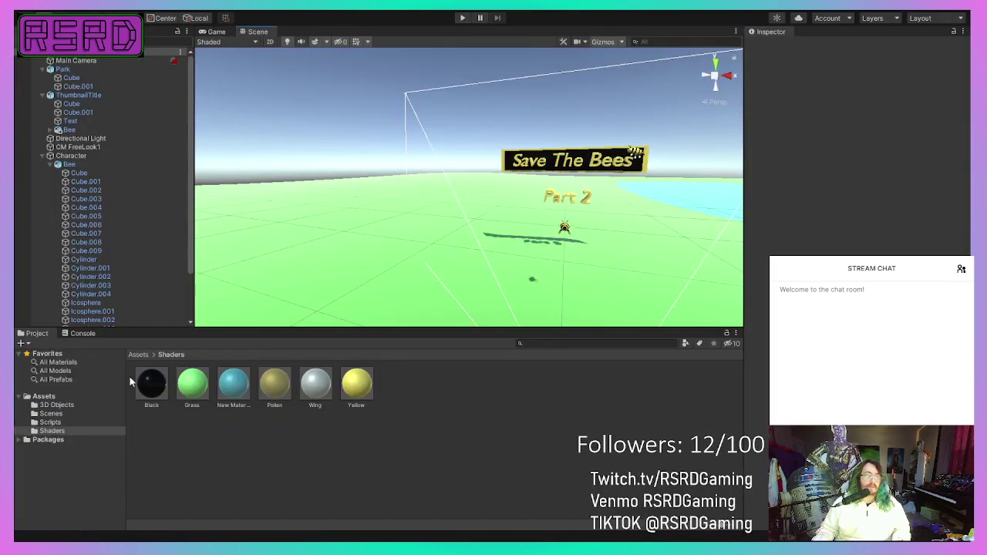
Step: Show the root Assets folder and select the Character object to view its components
{"action": "left_click", "coordinate": [86, 399]}
{"action": "left_click", "coordinate": [78, 431]}
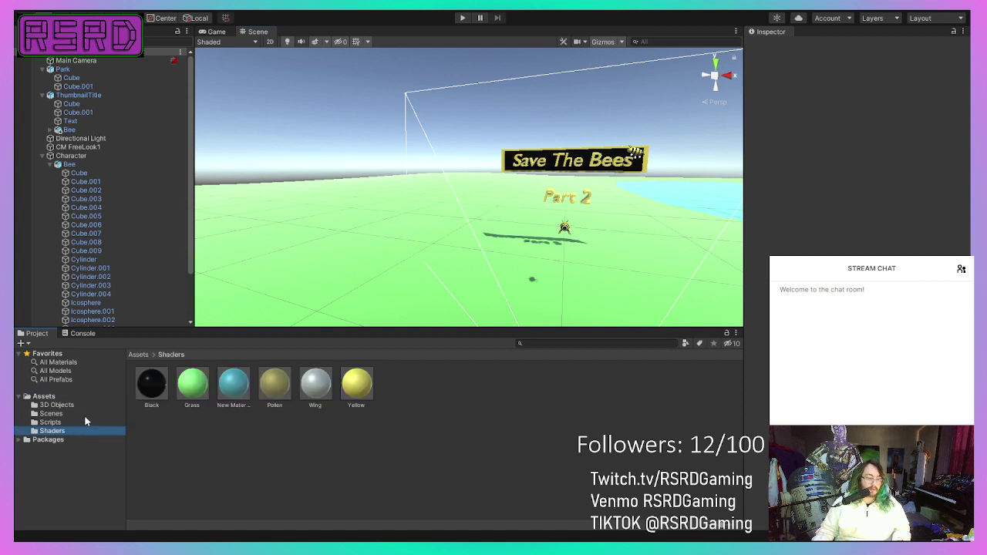
{"action": "left_click", "coordinate": [87, 398]}
{"action": "left_click", "coordinate": [112, 156]}
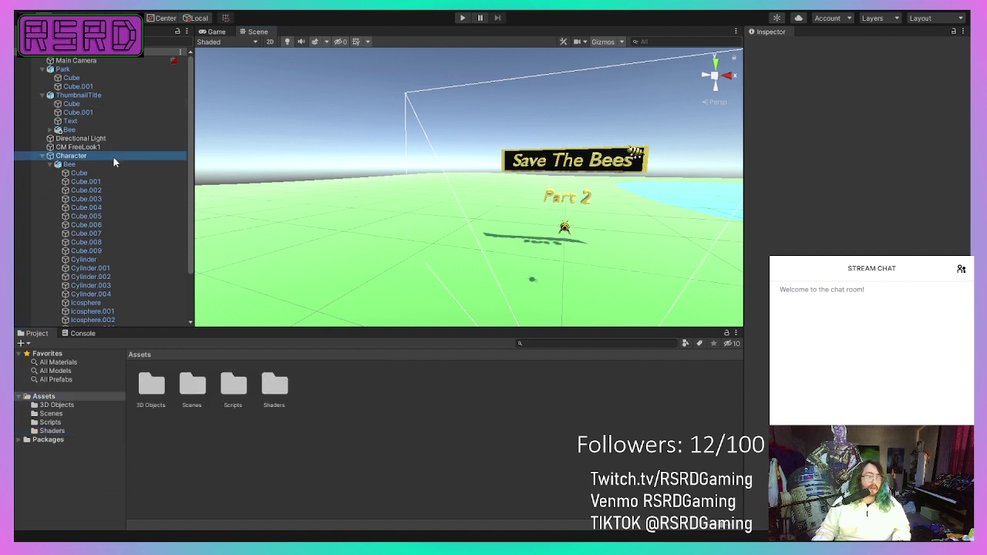
Step: Switch to Visual Studio and bring up the Flight.cs script
{"action": "key", "text": "alt+Tab"}
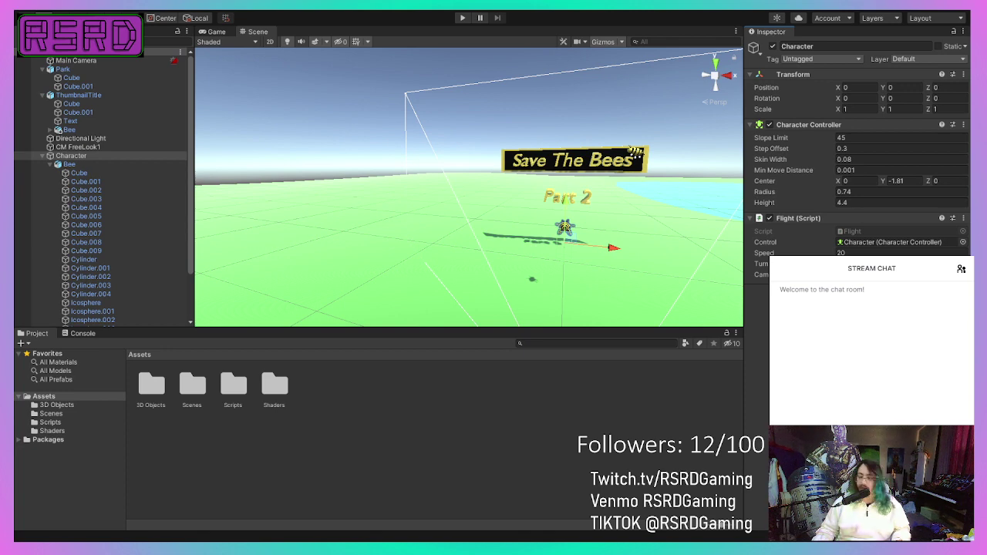
{"action": "key", "text": "alt+Tab"}
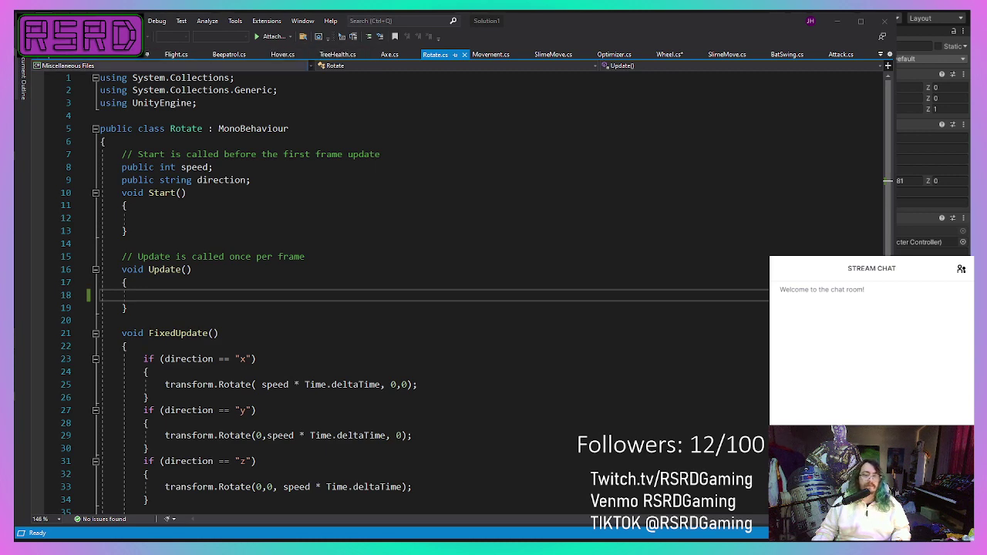
{"action": "left_click", "coordinate": [184, 57]}
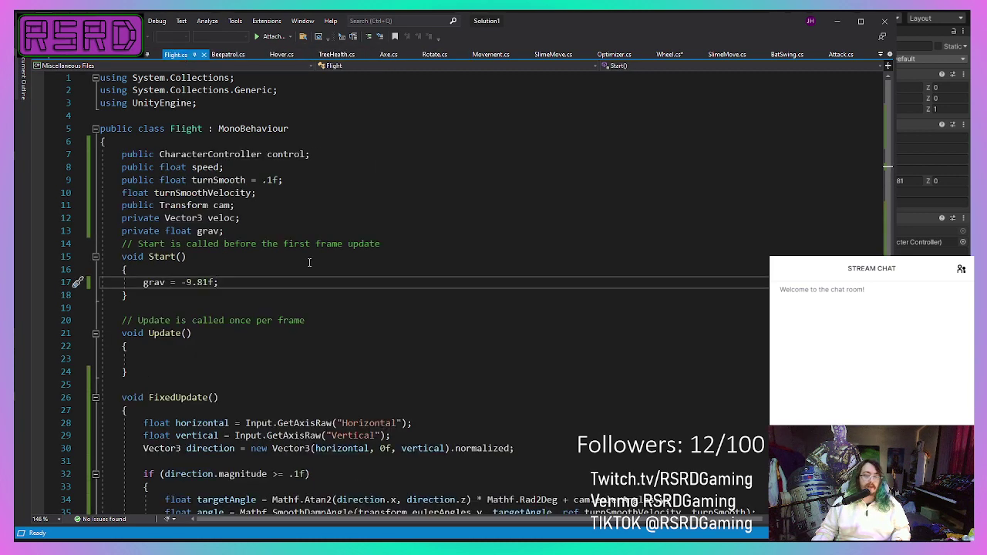
{"action": "scroll", "coordinate": [266, 354], "scroll_direction": "down", "scroll_amount": 2}
{"action": "scroll", "coordinate": [262, 339], "scroll_direction": "up", "scroll_amount": 2}
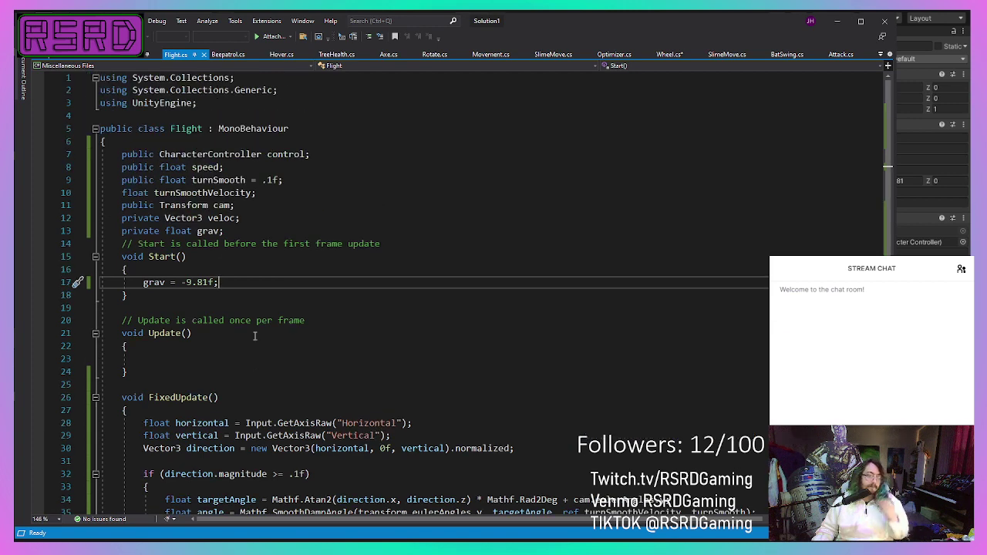
Step: Declare a private int variable on a new line below the grav field in the Flight class
{"action": "left_click", "coordinate": [291, 232]}
{"action": "key", "text": "Return"}
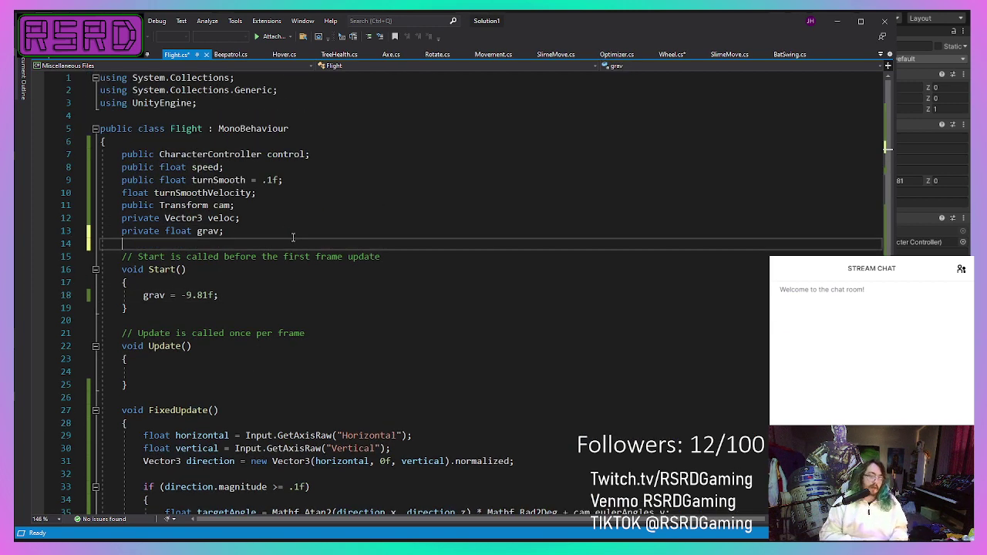
{"action": "type", "text": "f"}
{"action": "key", "text": "BackSpace"}
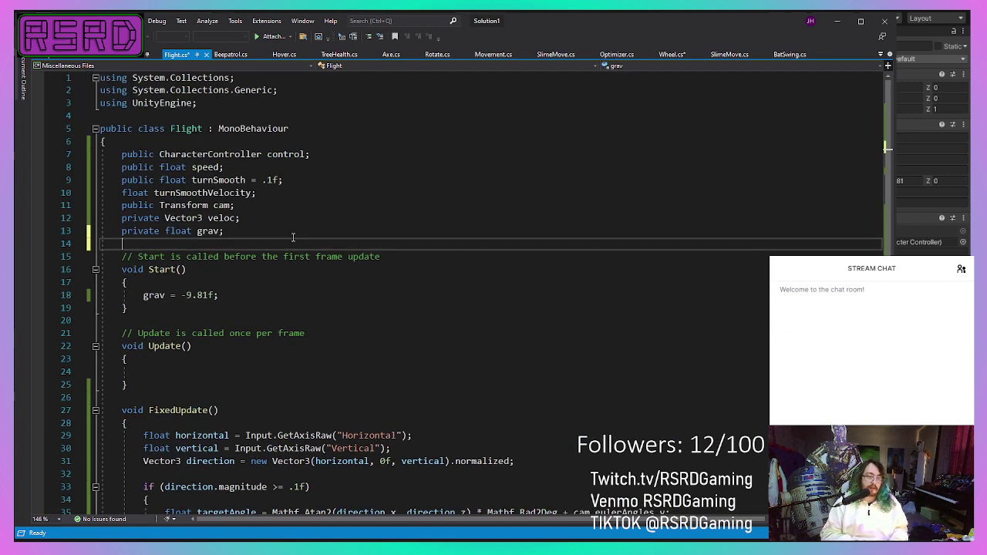
{"action": "type", "text": "private int c"}
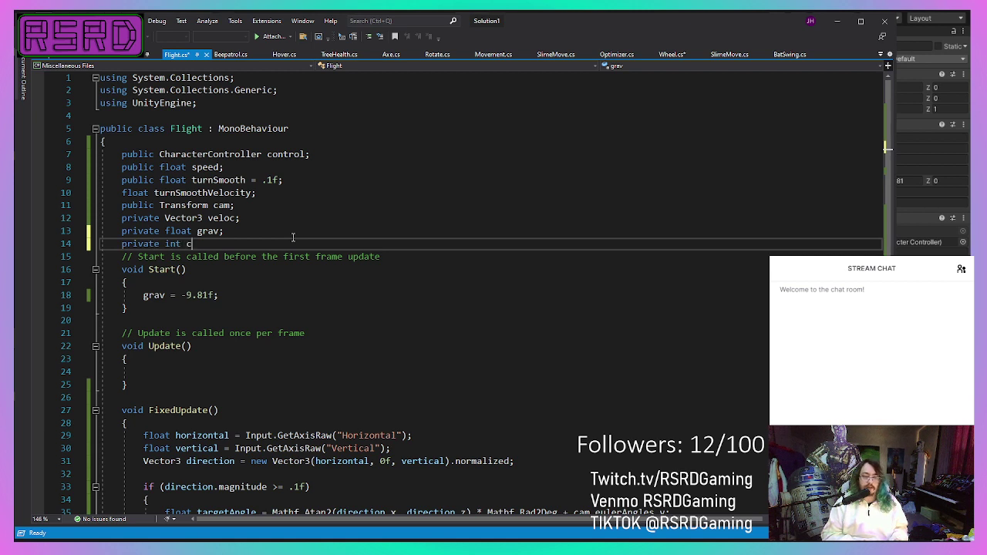
Step: Complete the private int field declaration below grav with the name pollen
{"action": "type", "text": "urrent"}
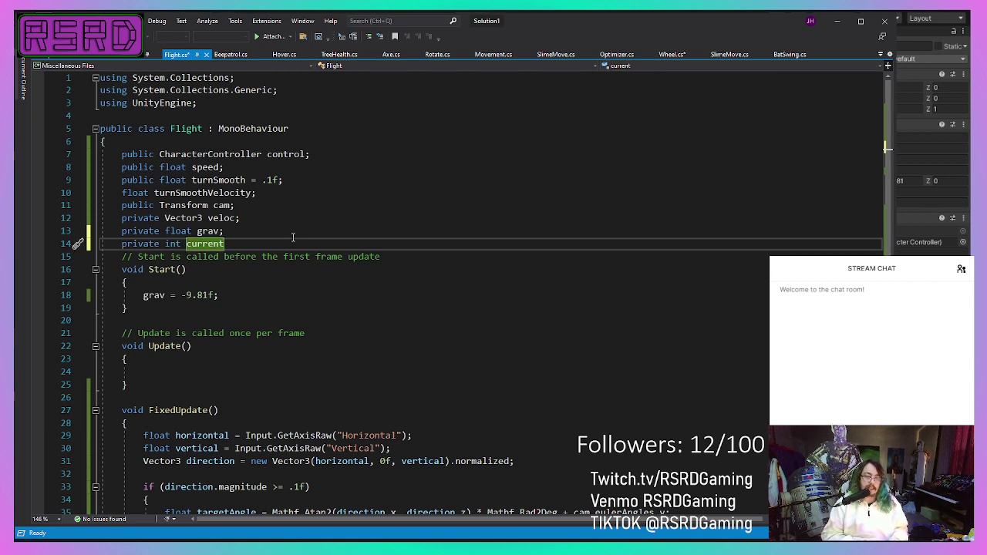
{"action": "key", "text": "BackSpace"}
{"action": "key", "text": "BackSpace"}
{"action": "key", "text": "BackSpace"}
{"action": "key", "text": "BackSpace"}
{"action": "key", "text": "BackSpace"}
{"action": "key", "text": "BackSpace"}
{"action": "key", "text": "BackSpace"}
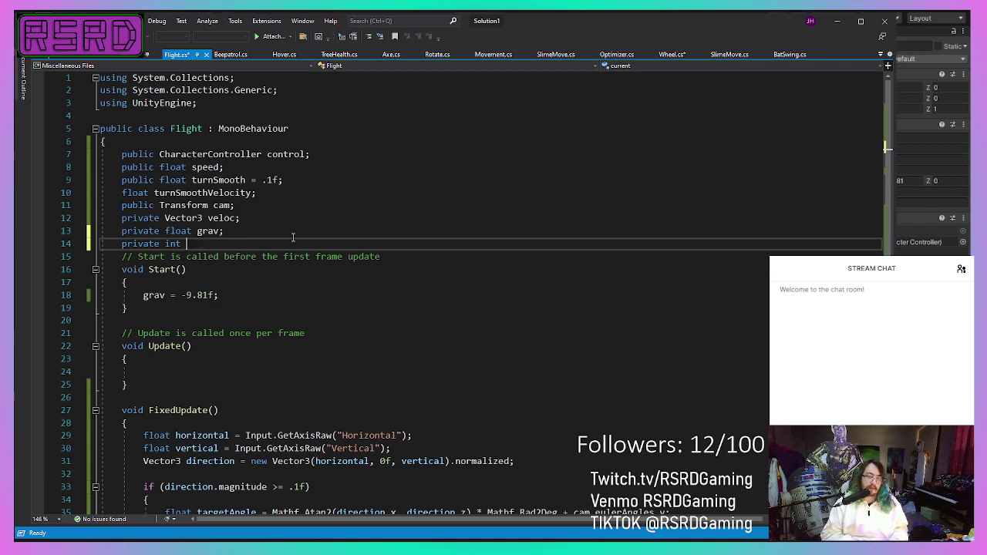
{"action": "type", "text": "pollenl"}
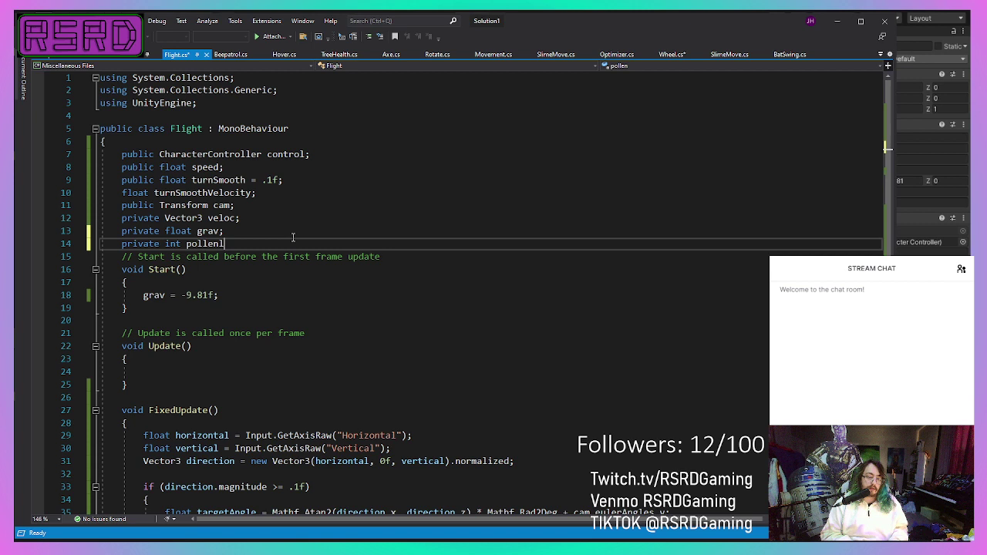
{"action": "key", "text": "BackSpace"}
{"action": "type", "text": ";"}
Step: Initialize pollen to 0 in the Start method, on a new line below the grav assignment
{"action": "left_click", "coordinate": [238, 296]}
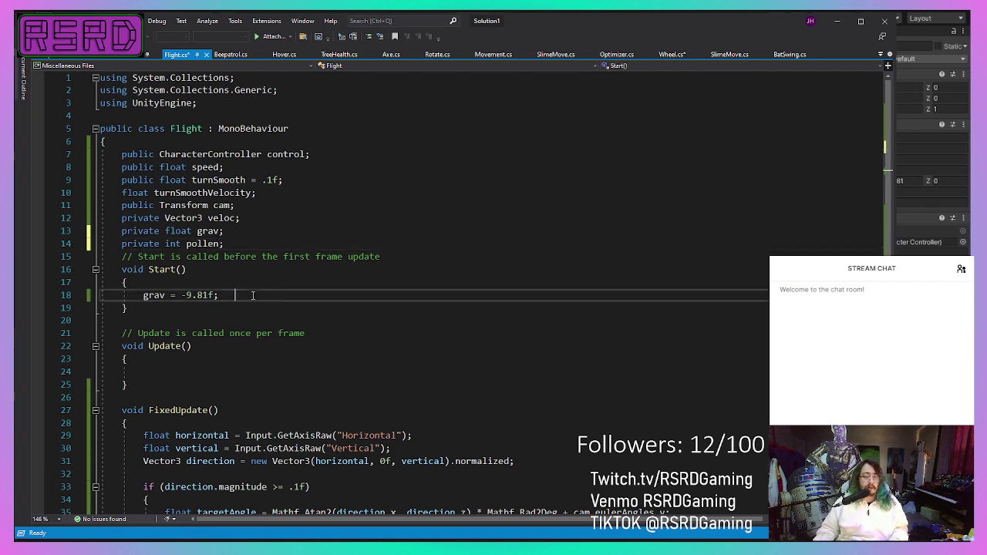
{"action": "key", "text": "BackSpace"}
{"action": "key", "text": "BackSpace"}
{"action": "key", "text": "BackSpace"}
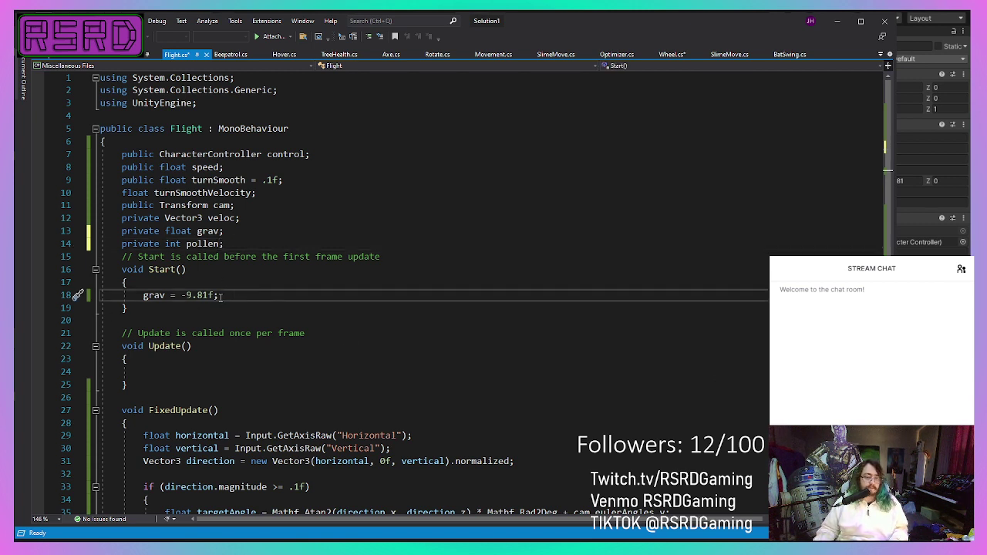
{"action": "key", "text": "Return"}
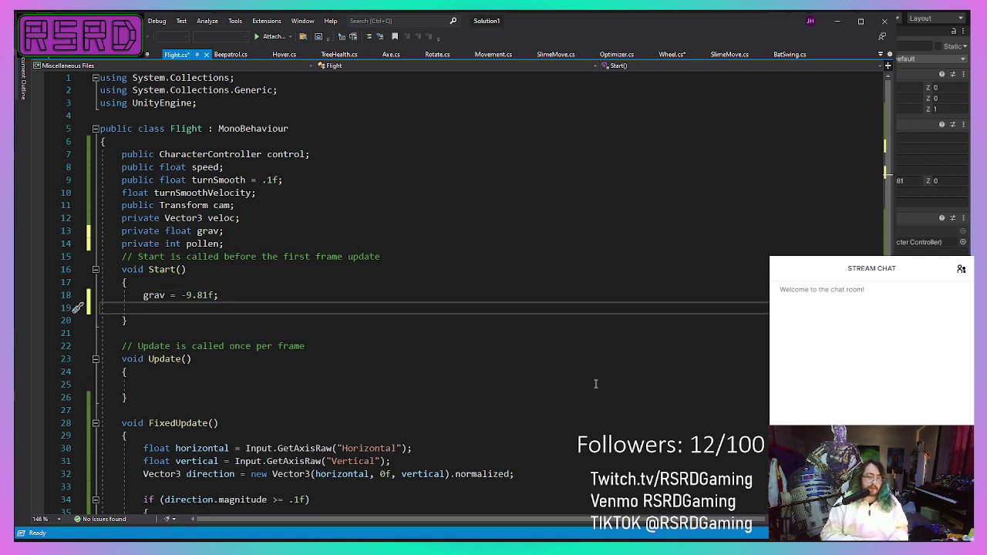
{"action": "type", "text": "pollen ="}
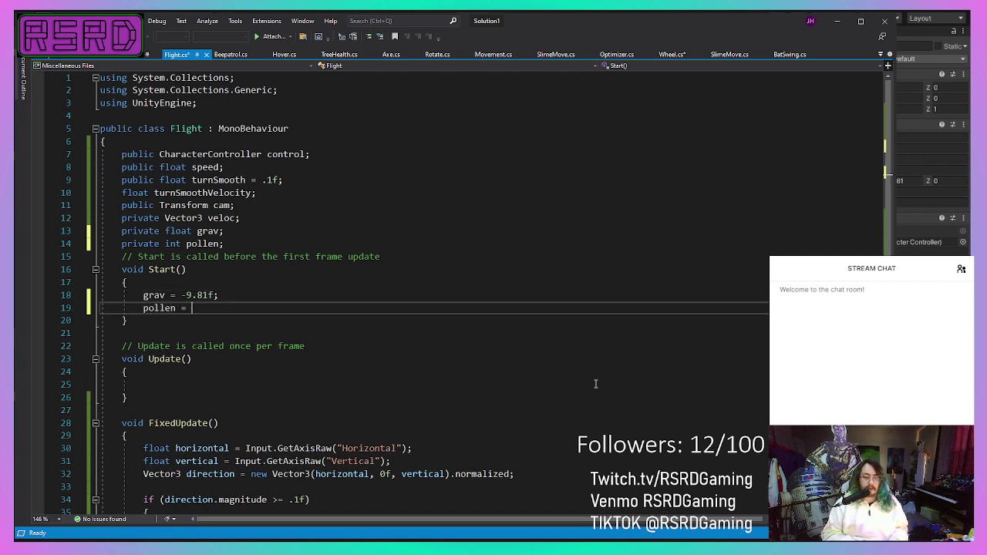
{"action": "type", "text": " -"}
{"action": "type", "text": ";"}
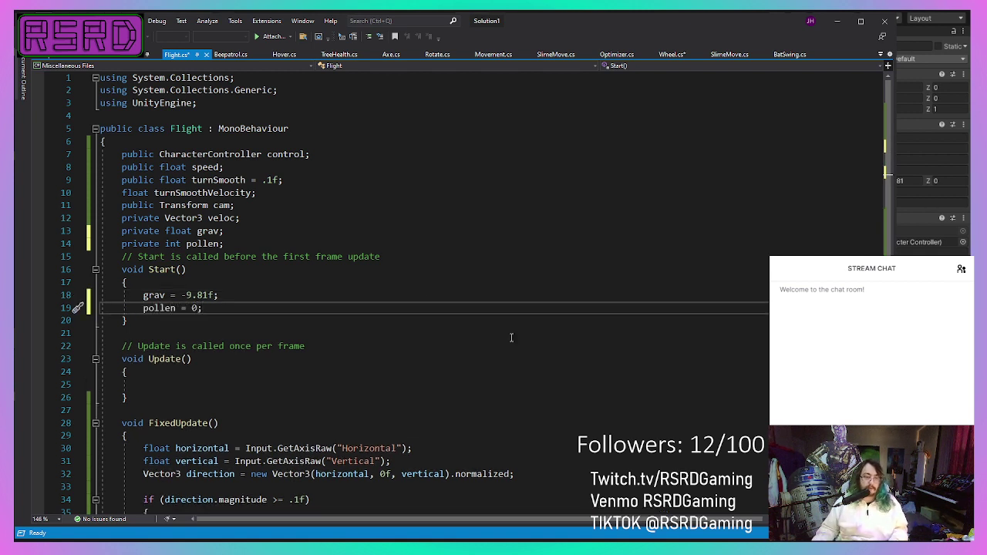
Step: Begin a private GameObject field declaration on a new line below the pollen field
{"action": "left_click", "coordinate": [290, 241]}
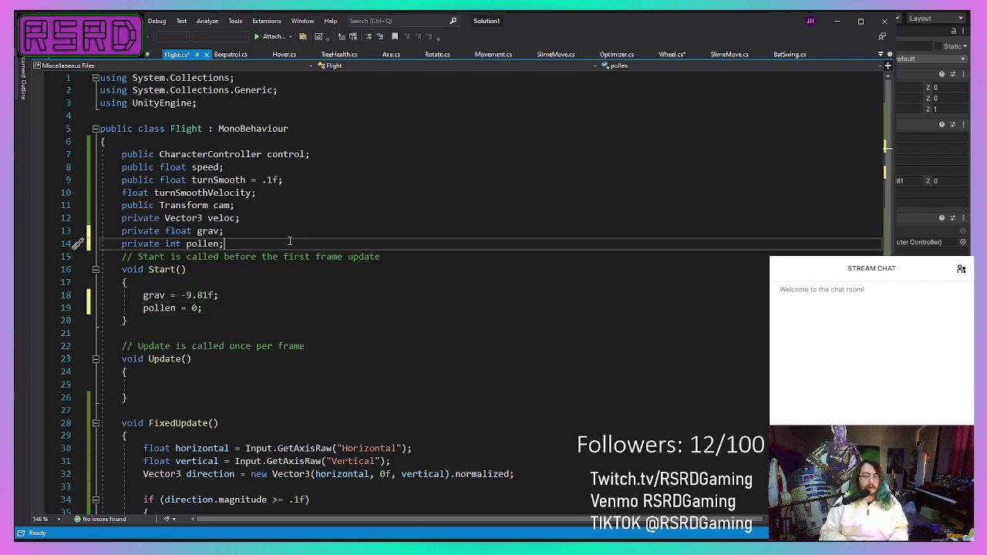
{"action": "key", "text": "Return"}
{"action": "type", "text": "prigva"}
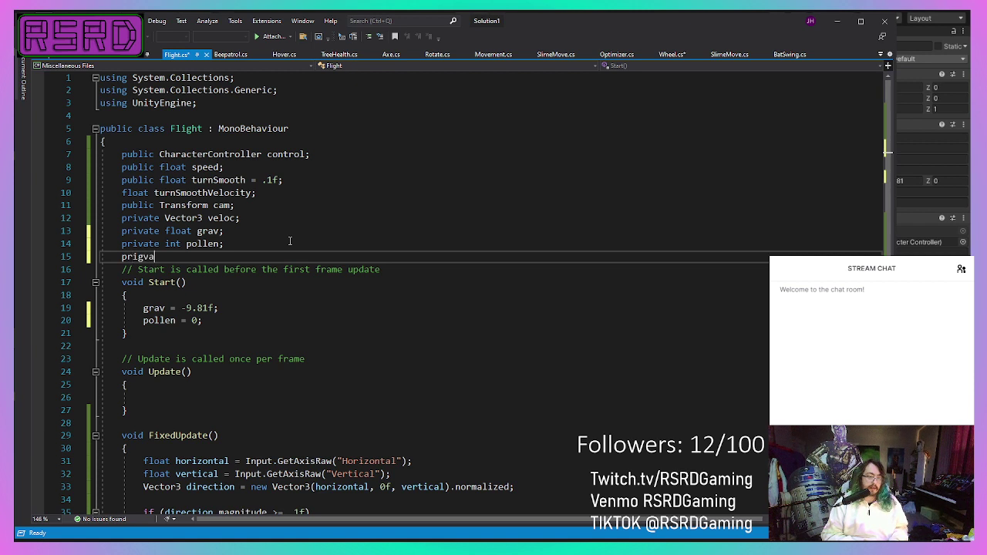
{"action": "key", "text": "BackSpace"}
{"action": "key", "text": "BackSpace"}
{"action": "key", "text": "BackSpace"}
{"action": "type", "text": "vate G"}
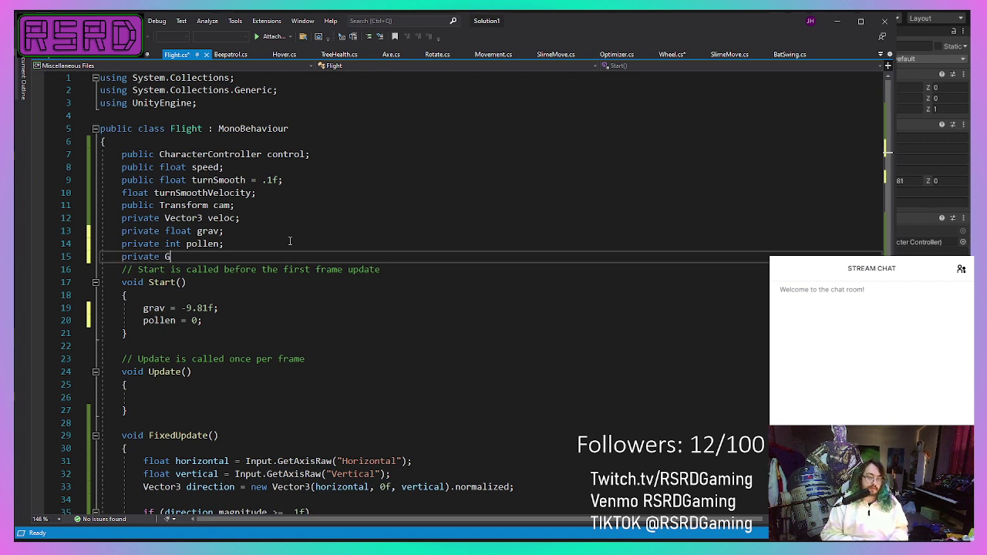
{"action": "type", "text": "ameObject,"}
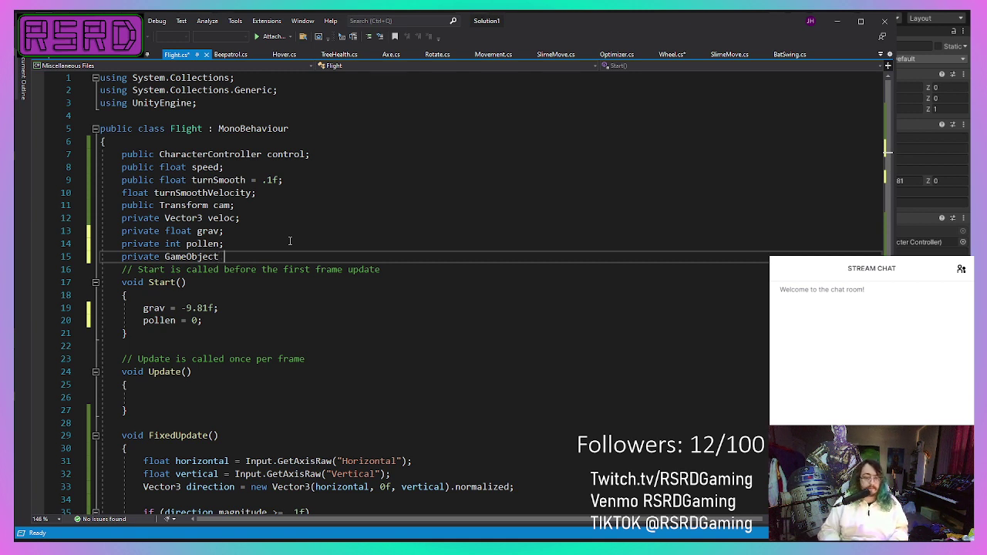
Step: Change the access modifier of the GameObject declaration to public
{"action": "key", "text": "Left"}
{"action": "key", "text": "Left"}
{"action": "key", "text": "Left"}
{"action": "key", "text": "Left"}
{"action": "key", "text": "Left"}
{"action": "key", "text": "Left"}
{"action": "key", "text": "Left"}
{"action": "key", "text": "Left"}
{"action": "key", "text": "Left"}
{"action": "key", "text": "Left"}
{"action": "key", "text": "Left"}
{"action": "key", "text": "Left"}
{"action": "key", "text": "BackSpace"}
{"action": "key", "text": "BackSpace"}
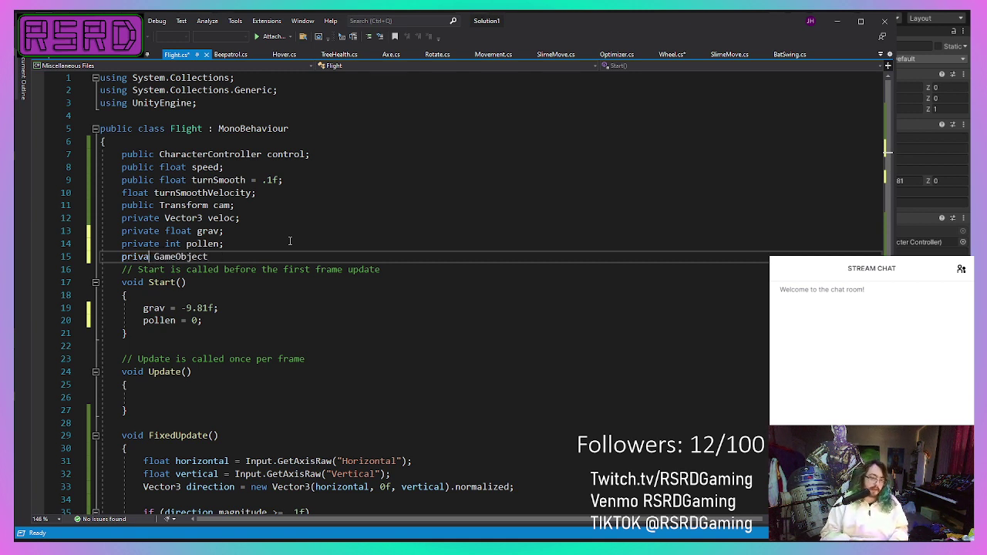
{"action": "key", "text": "BackSpace"}
{"action": "key", "text": "BackSpace"}
{"action": "key", "text": "BackSpace"}
{"action": "key", "text": "BackSpace"}
{"action": "key", "text": "BackSpace"}
{"action": "type", "text": "publi"}
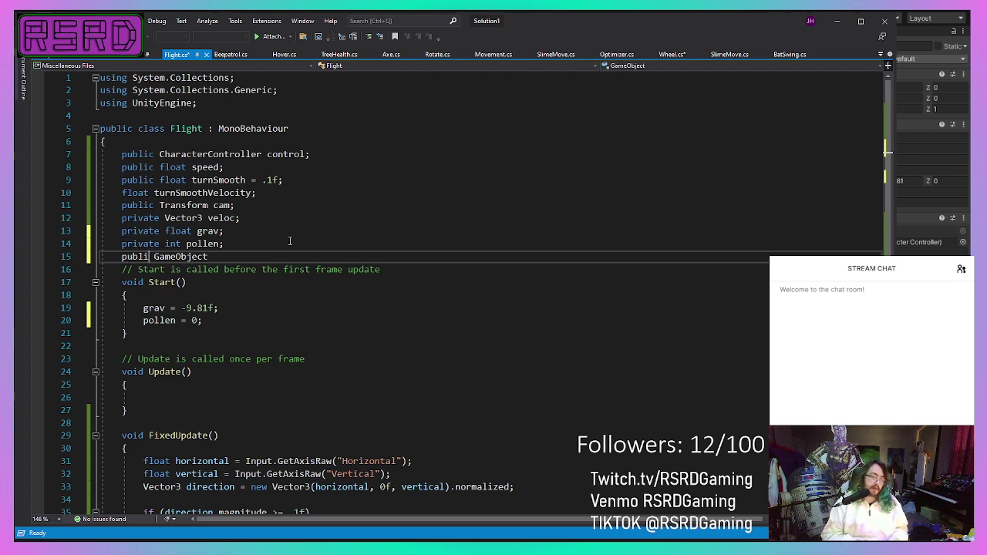
{"action": "type", "text": "c"}
Step: Complete the GameObject declaration with the field names fr, fl, mr, ml, br and bl
{"action": "left_click", "coordinate": [281, 255]}
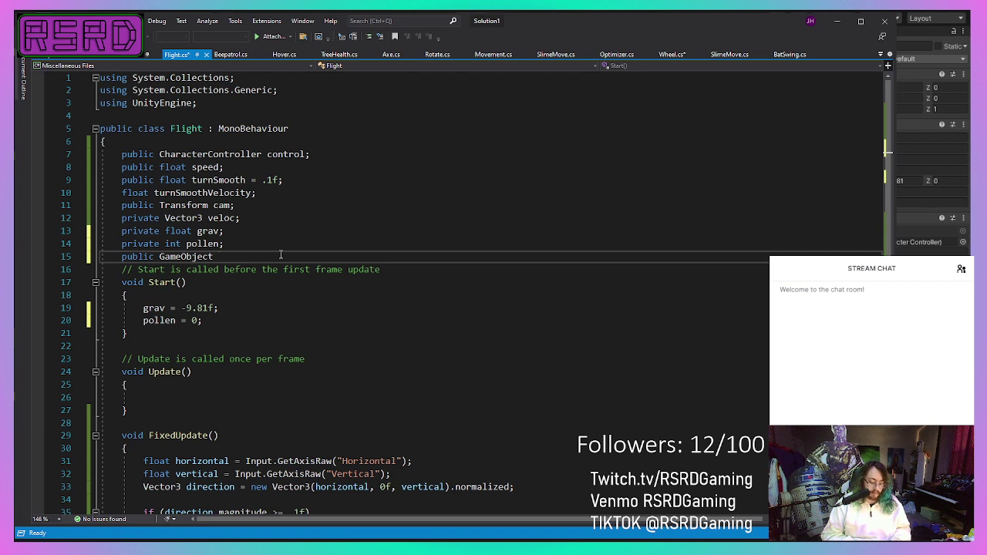
{"action": "type", "text": "fr"}
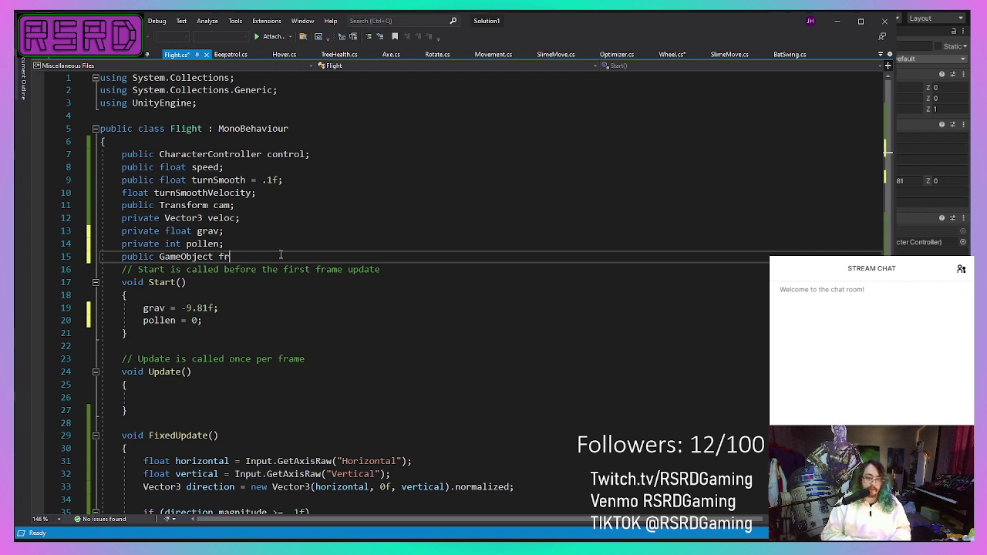
{"action": "type", "text": "e"}
{"action": "key", "text": "BackSpace"}
{"action": "type", "text": ", fl,"}
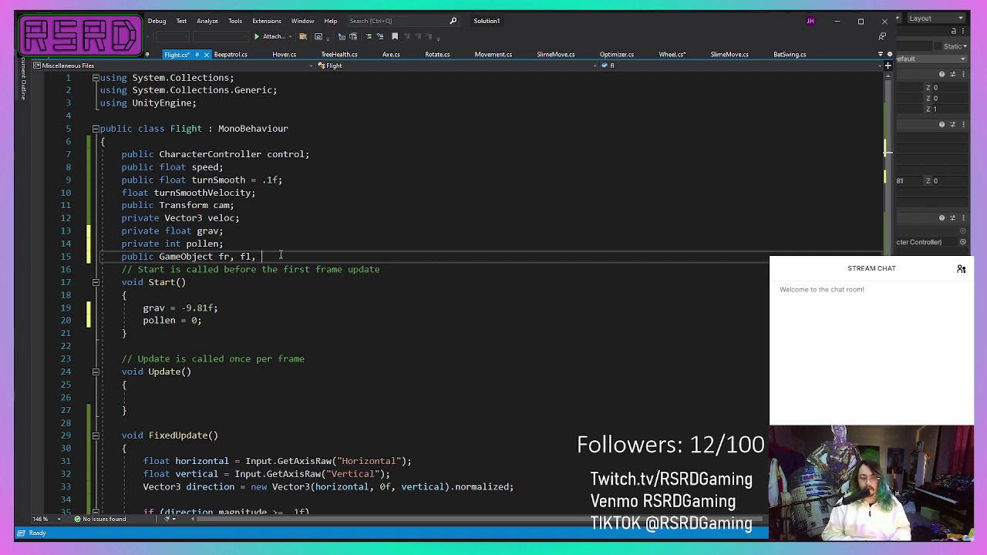
{"action": "type", "text": " mr, m"}
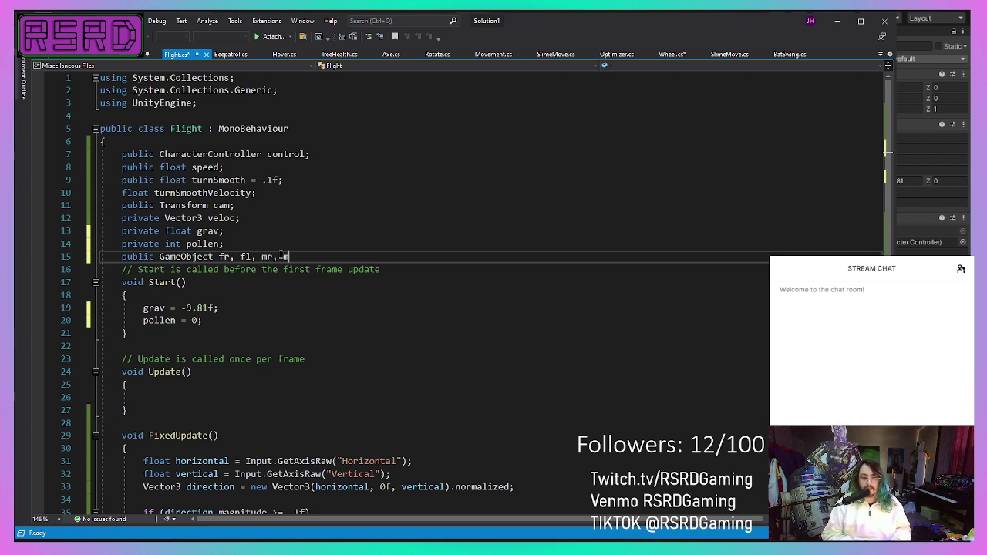
{"action": "type", "text": "l,"}
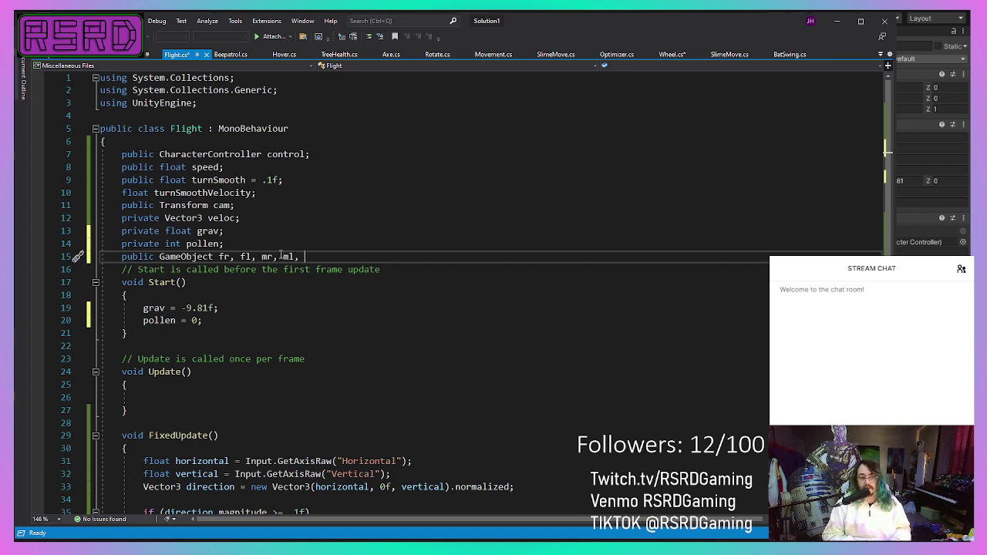
{"action": "type", "text": " br, bl;"}
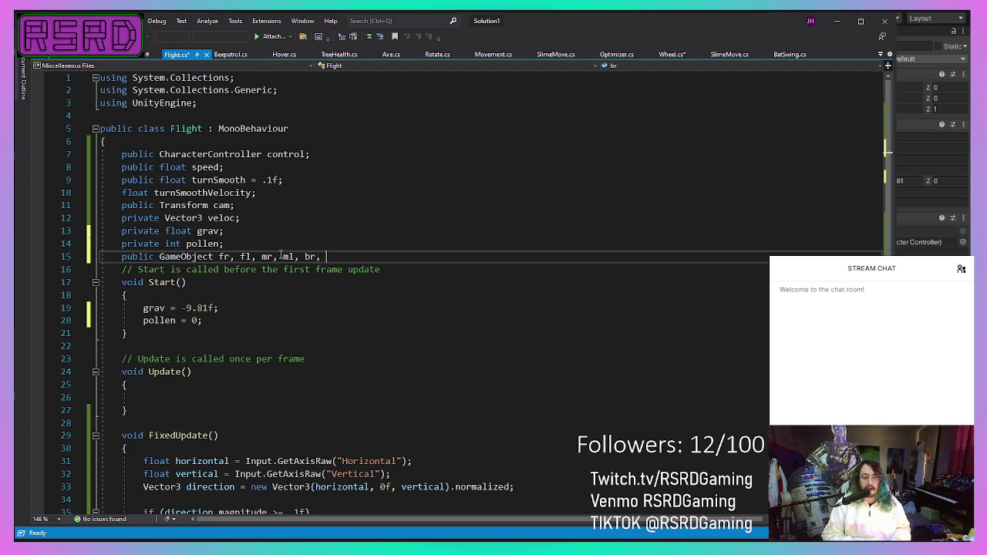
{"action": "key", "text": "BackSpace"}
{"action": "key", "text": "BackSpace"}
{"action": "type", "text": ";"}
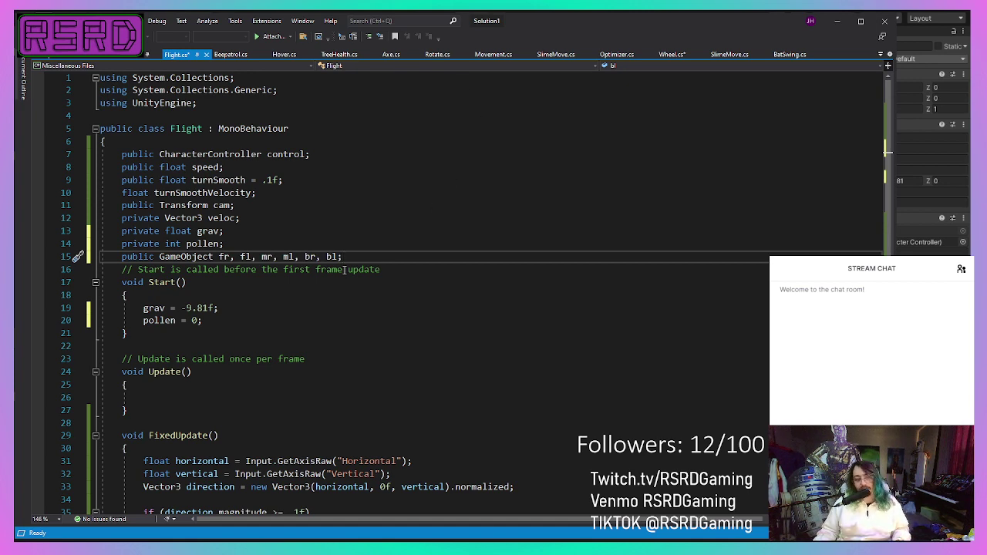
Step: Review the Start, Update and FixedUpdate methods and place the cursor in the empty body of Update
{"action": "scroll", "coordinate": [344, 269], "scroll_direction": "down", "scroll_amount": 2}
{"action": "scroll", "coordinate": [344, 270], "scroll_direction": "up", "scroll_amount": 2}
{"action": "scroll", "coordinate": [423, 333], "scroll_direction": "down", "scroll_amount": 3}
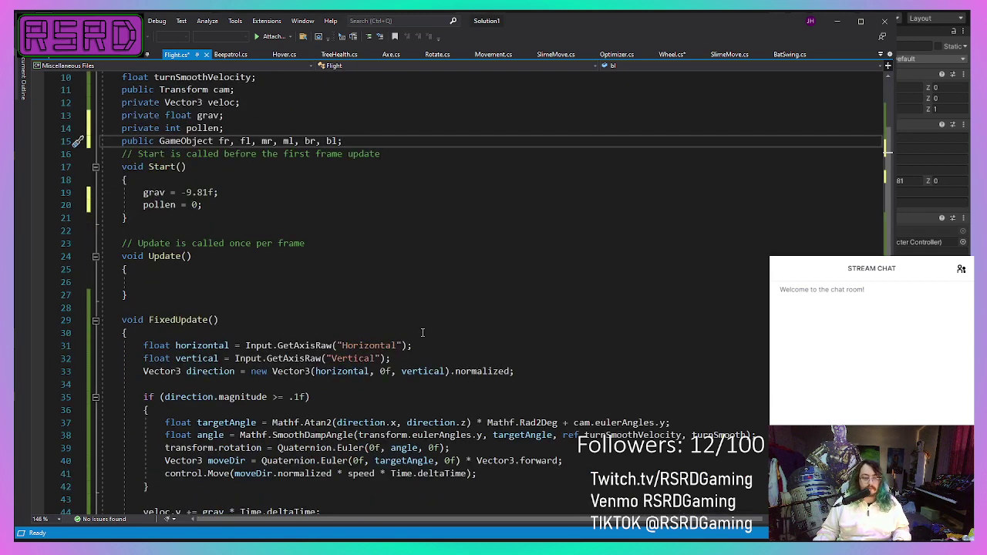
{"action": "scroll", "coordinate": [422, 333], "scroll_direction": "down", "scroll_amount": 4}
{"action": "scroll", "coordinate": [360, 361], "scroll_direction": "up", "scroll_amount": 6}
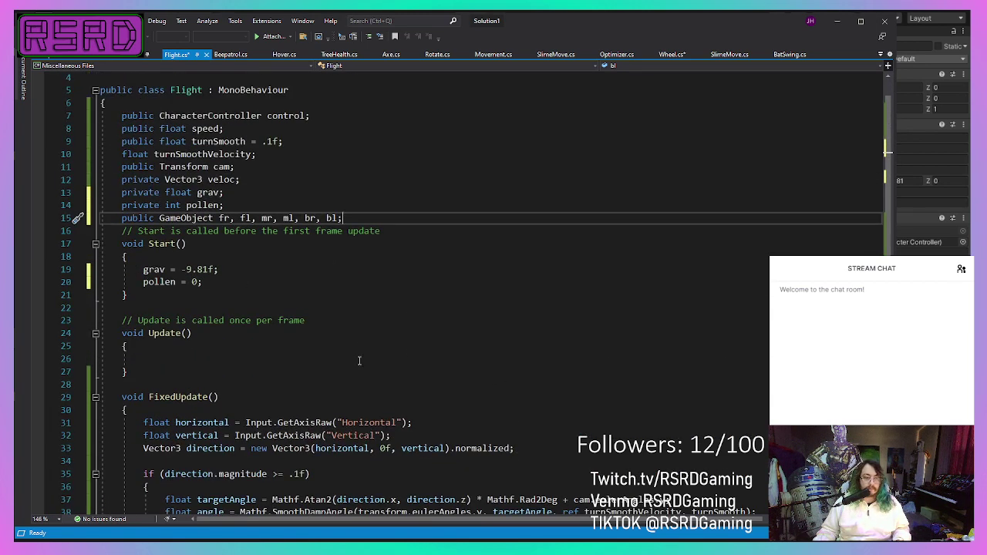
{"action": "scroll", "coordinate": [360, 361], "scroll_direction": "down", "scroll_amount": 7}
{"action": "left_click", "coordinate": [294, 353]}
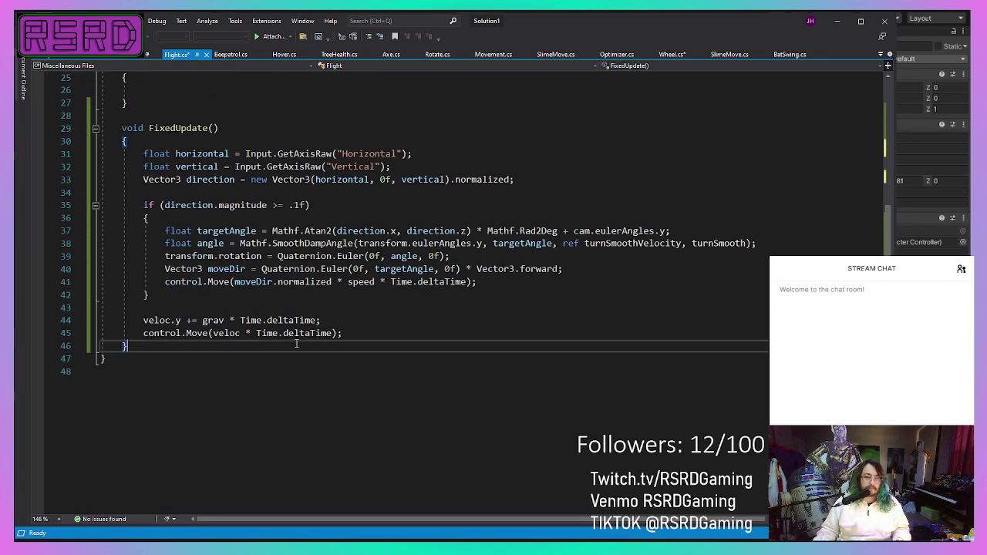
{"action": "scroll", "coordinate": [458, 371], "scroll_direction": "up", "scroll_amount": 4}
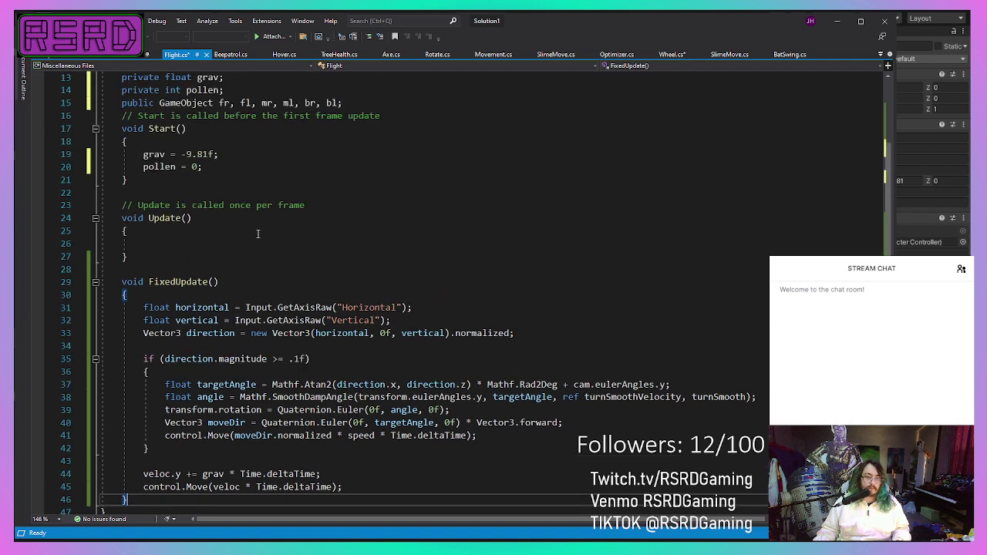
{"action": "left_click", "coordinate": [252, 242]}
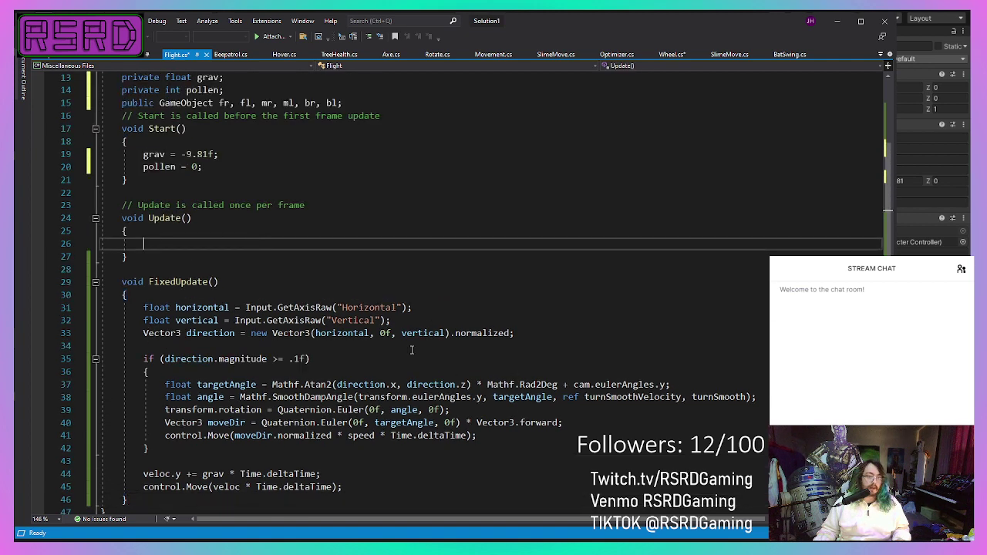
{"action": "scroll", "coordinate": [357, 496], "scroll_direction": "down", "scroll_amount": 3}
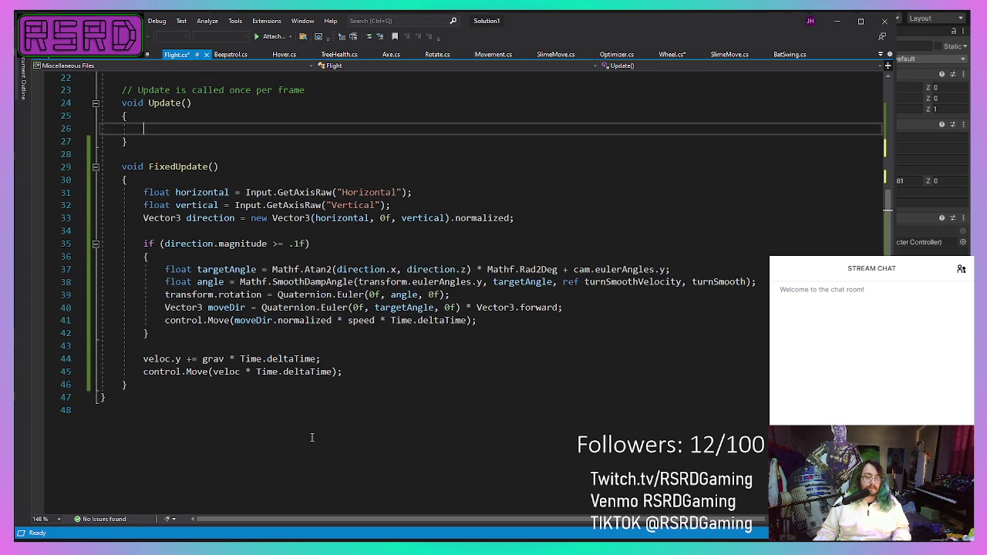
{"action": "left_click", "coordinate": [283, 385]}
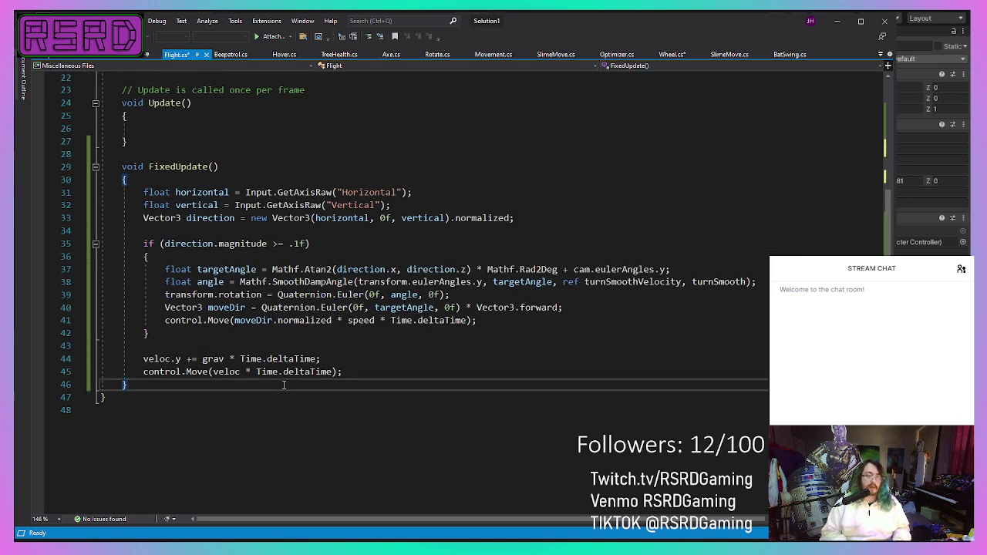
{"action": "left_click", "coordinate": [292, 130]}
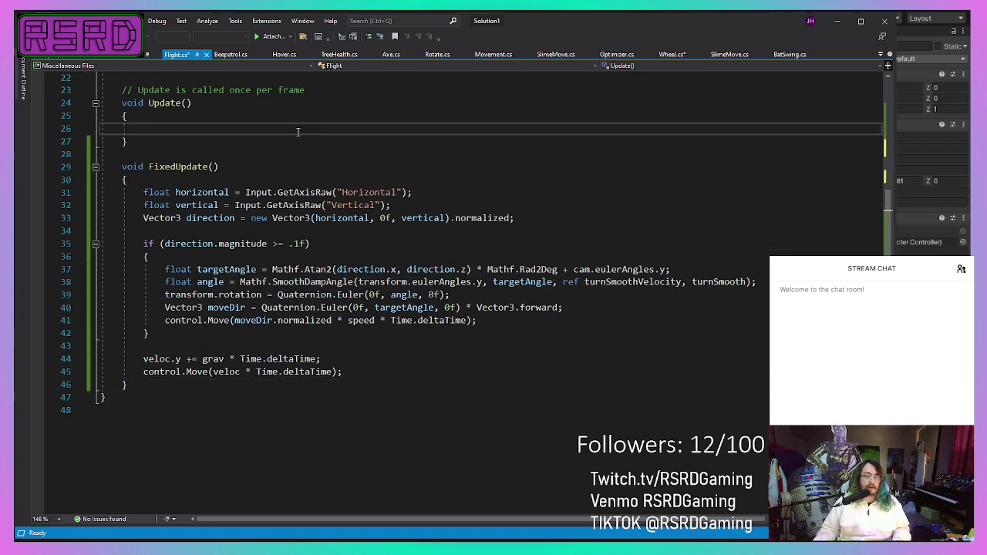
{"action": "scroll", "coordinate": [382, 276], "scroll_direction": "up", "scroll_amount": 4}
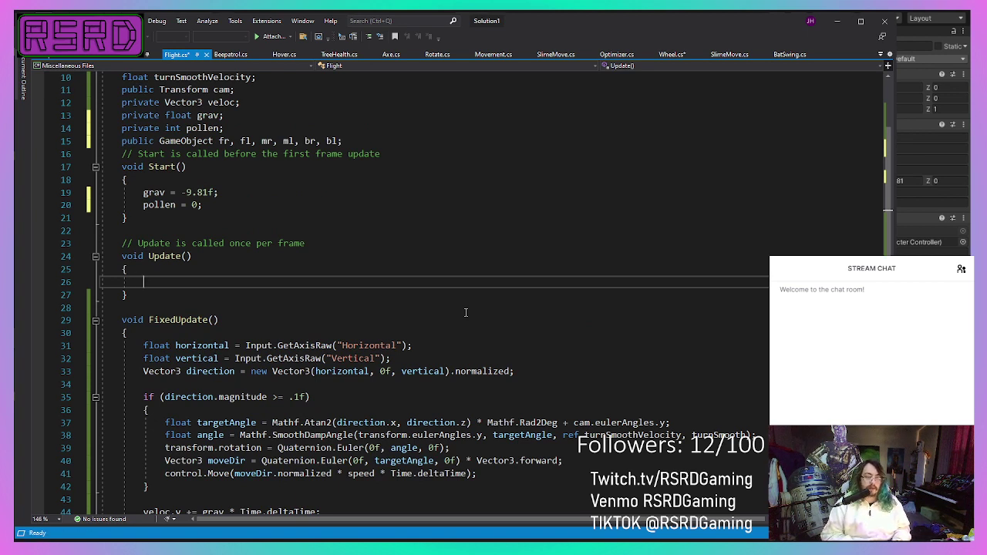
{"action": "type", "text": "if (pollw"}
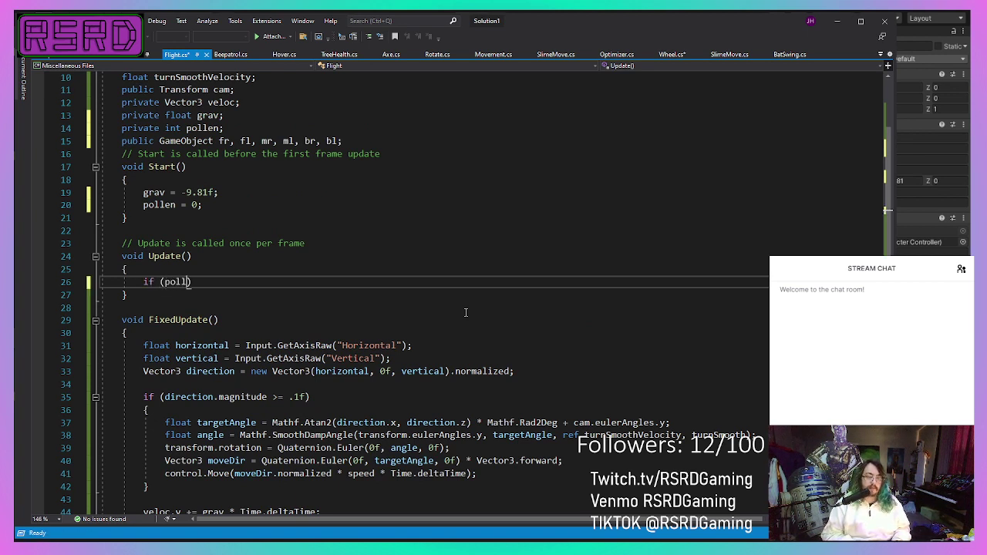
{"action": "key", "text": "BackSpace"}
{"action": "key", "text": "BackSpace"}
{"action": "key", "text": "BackSpace"}
{"action": "key", "text": "BackSpace"}
{"action": "key", "text": "BackSpace"}
{"action": "key", "text": "BackSpace"}
{"action": "key", "text": "BackSpace"}
{"action": "key", "text": "BackSpace"}
{"action": "key", "text": "BackSpace"}
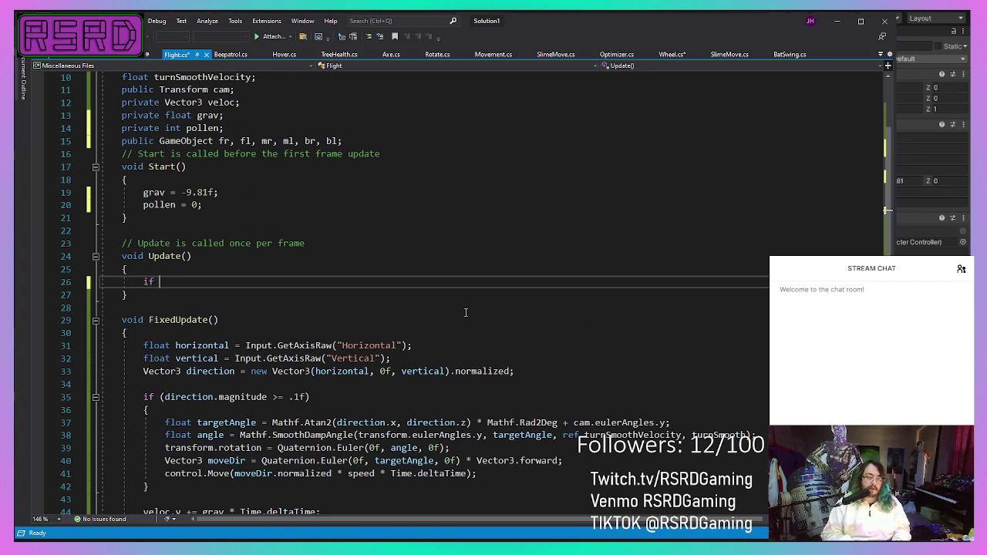
Step: Write a switch statement on pollen with an empty brace block in the Update method
{"action": "type", "text": "switch"}
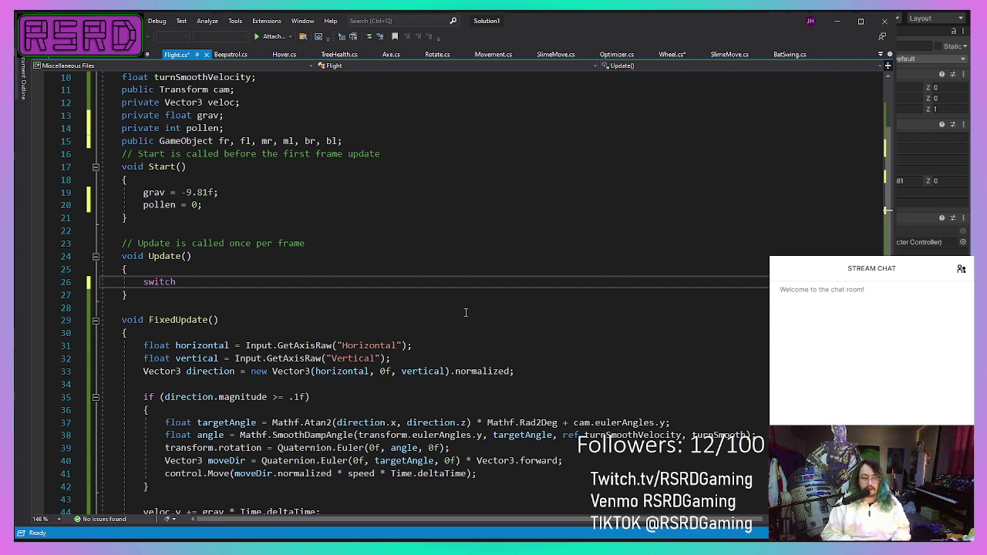
{"action": "type", "text": " (d"}
{"action": "key", "text": "BackSpace"}
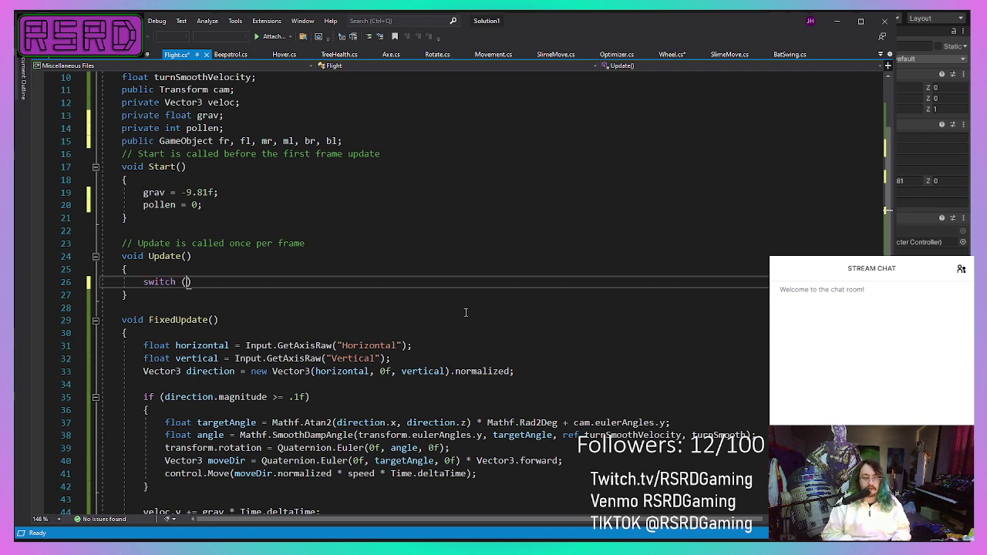
{"action": "type", "text": "pollen"}
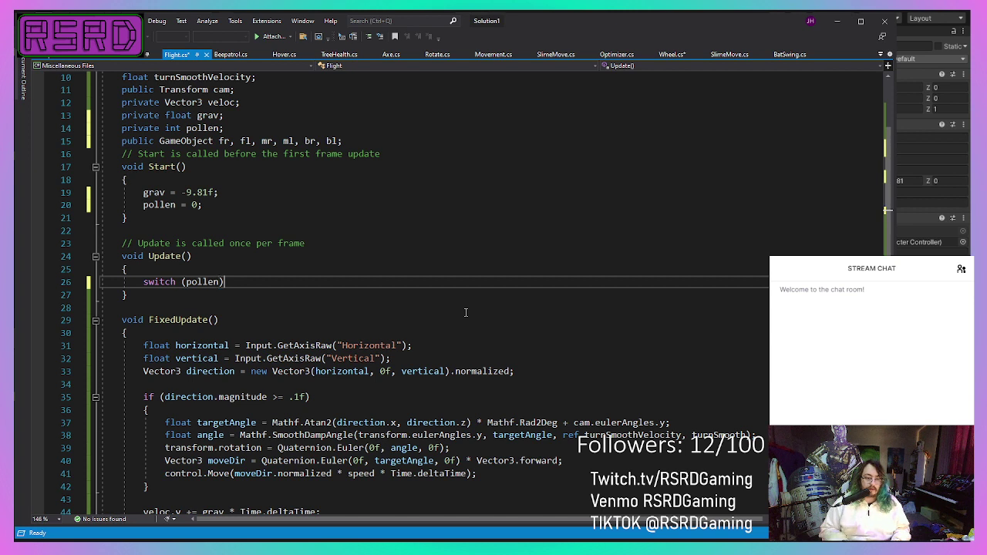
{"action": "type", "text": " {"}
{"action": "key", "text": "Return"}
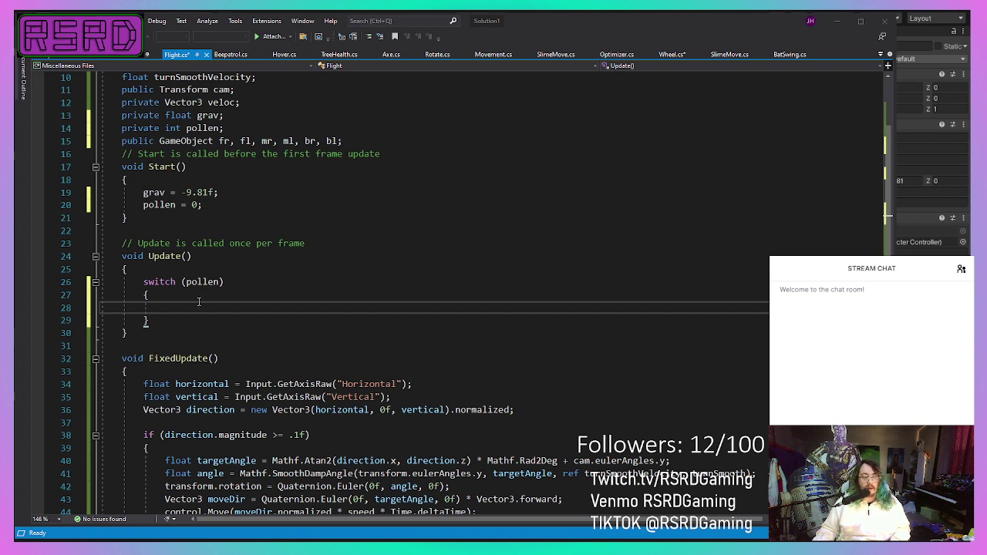
Step: Add a case 1 label inside the pollen switch, with an empty line below it for its body
{"action": "type", "text": "c"}
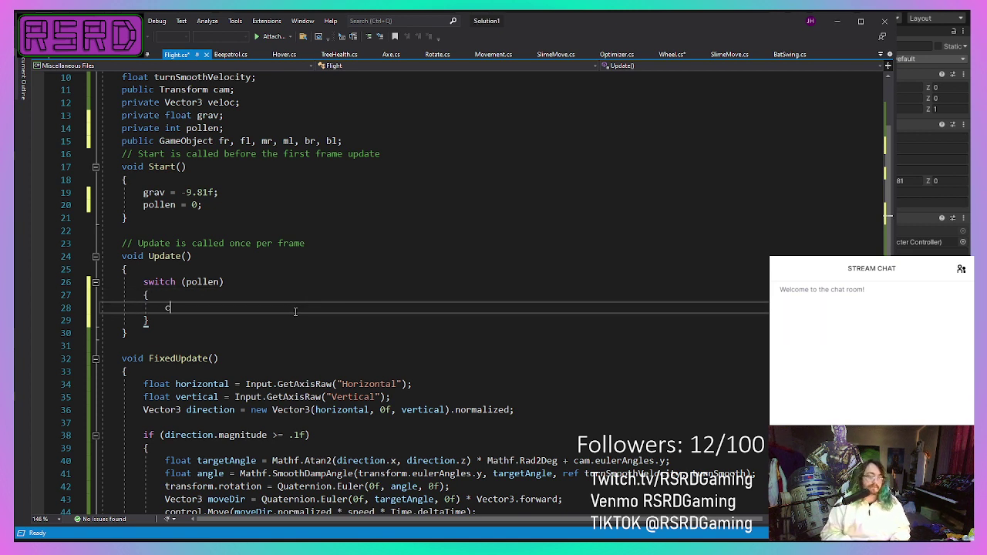
{"action": "type", "text": "ase 1"}
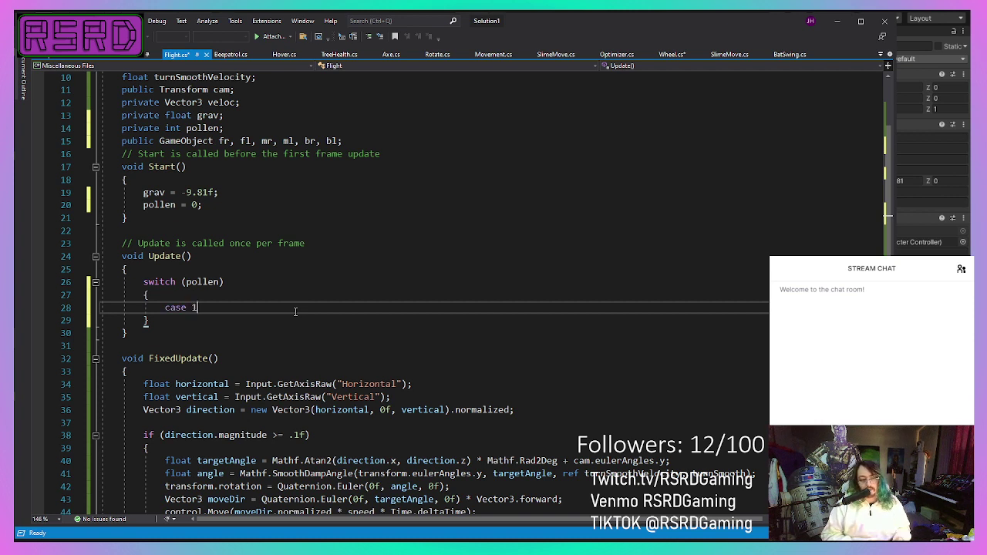
{"action": "key", "text": "BackSpace"}
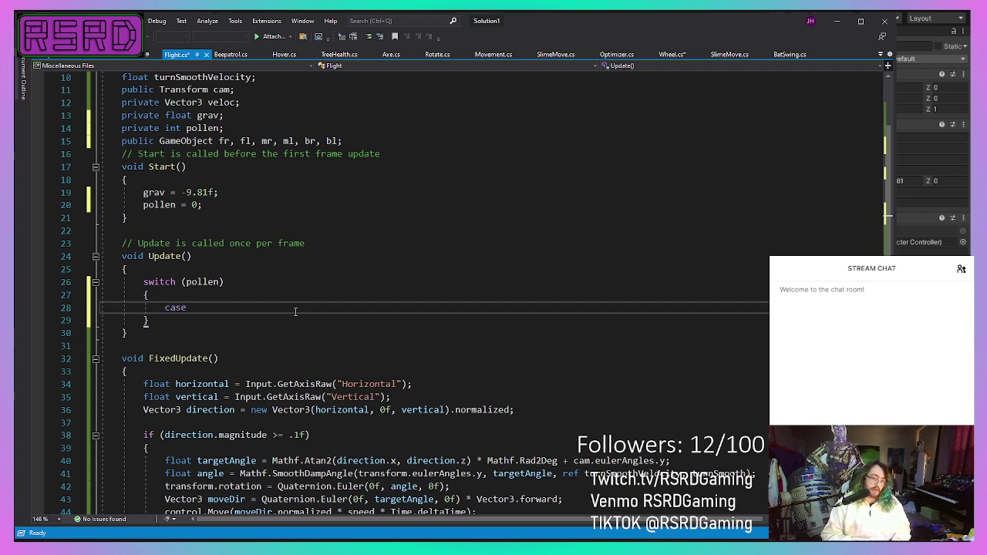
{"action": "type", "text": "6"}
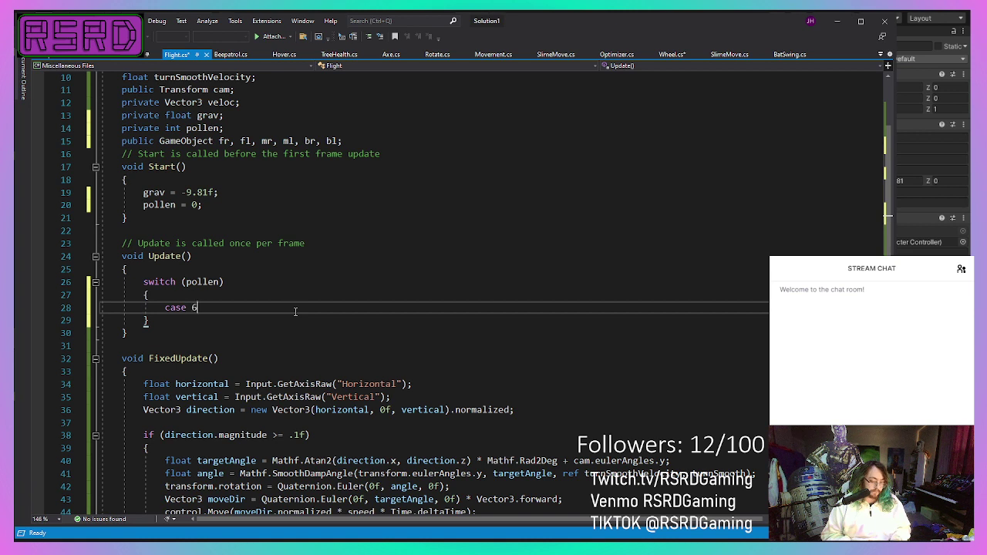
{"action": "type", "text": ":"}
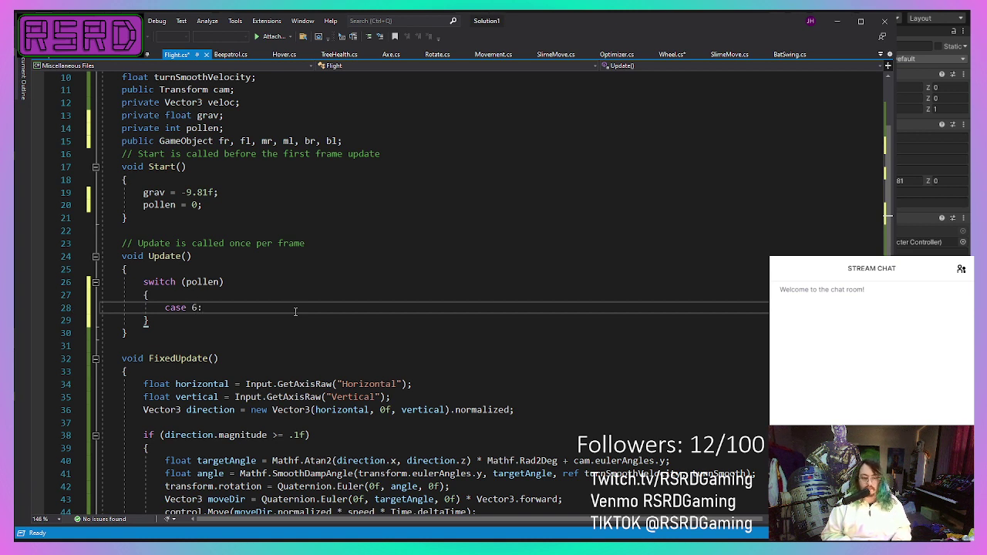
{"action": "key", "text": "Return"}
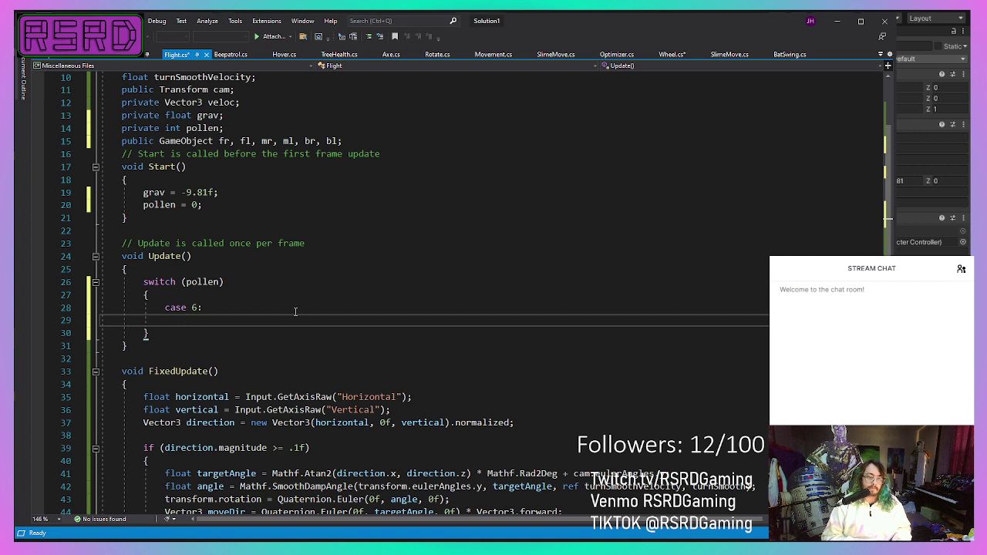
{"action": "key", "text": "Up"}
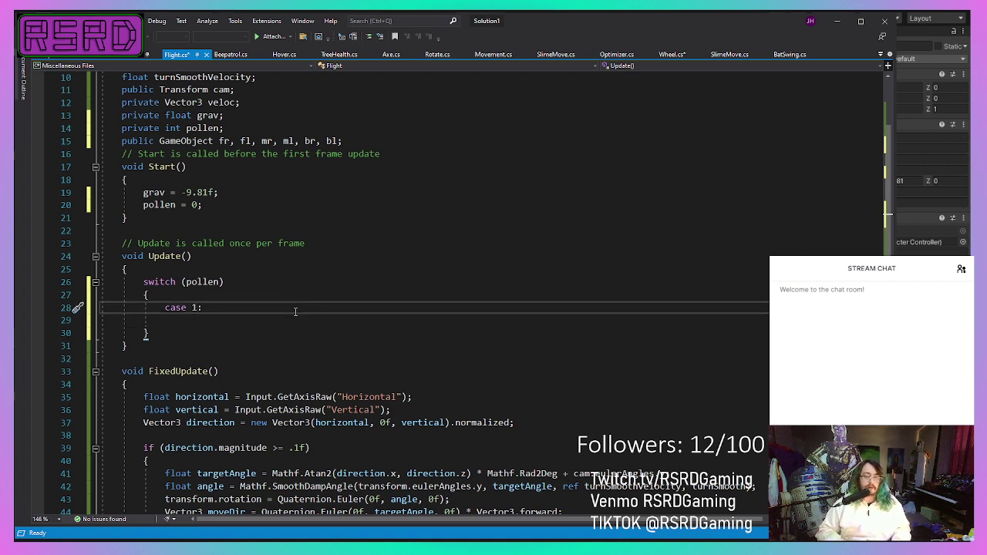
{"action": "key", "text": "Down"}
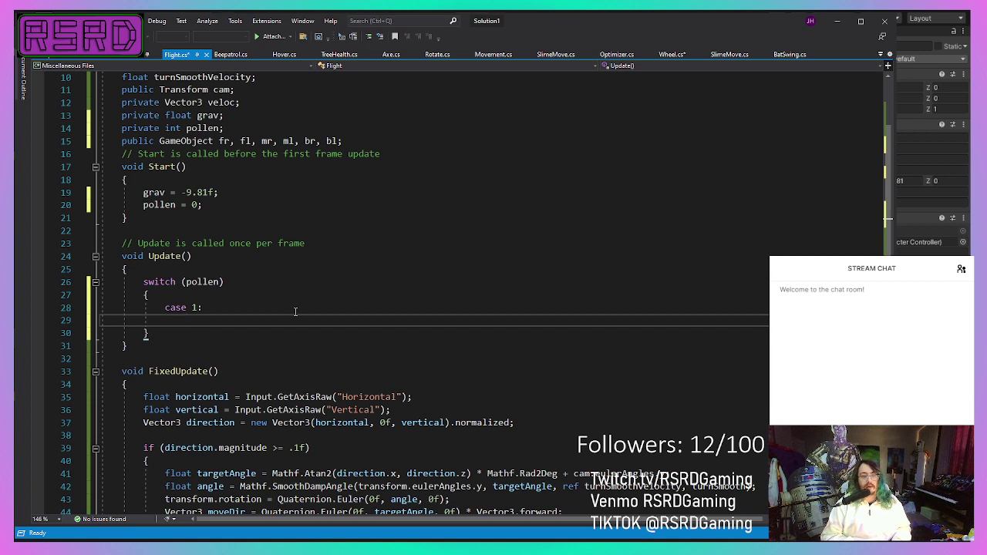
Step: Fill the case 1 body with fr.SetActive(true); followed by a break; statement
{"action": "type", "text": "fr.S"}
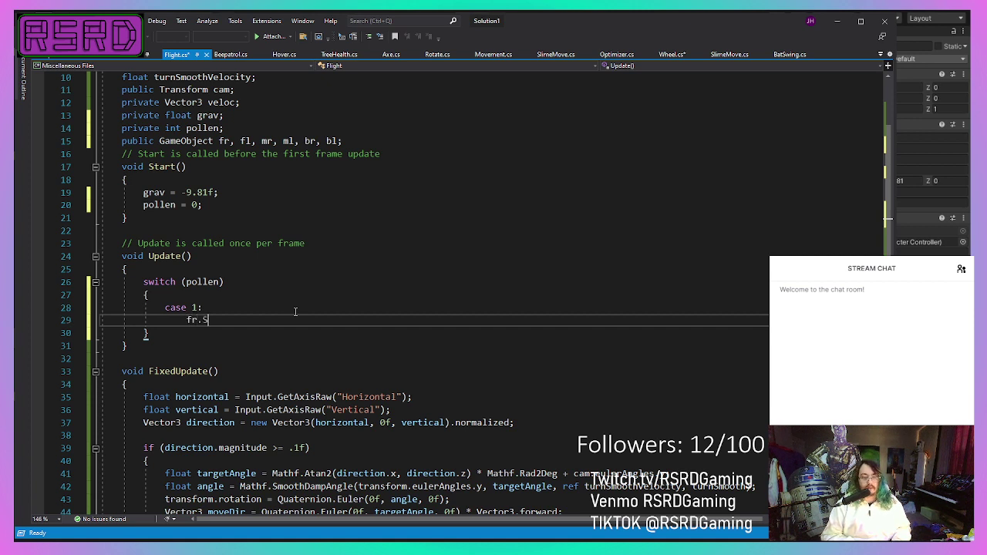
{"action": "type", "text": "etac"}
{"action": "key", "text": "BackSpace"}
{"action": "key", "text": "BackSpace"}
{"action": "type", "text": "A"}
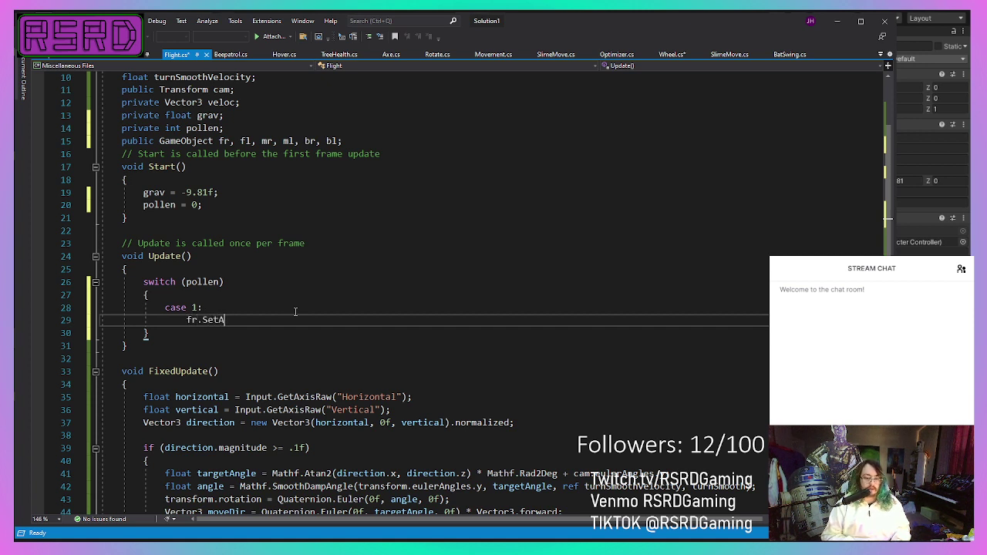
{"action": "type", "text": "ctive("}
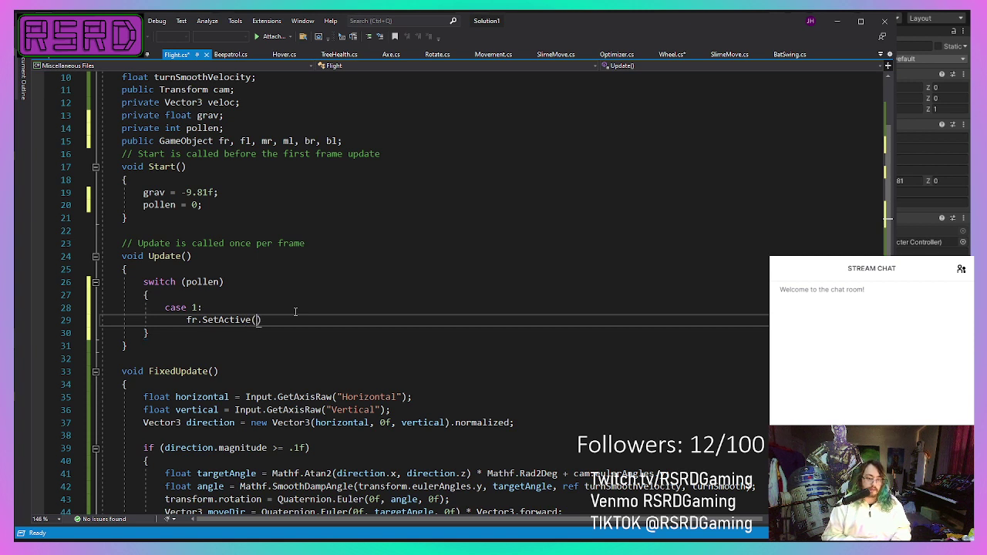
{"action": "type", "text": "true)"}
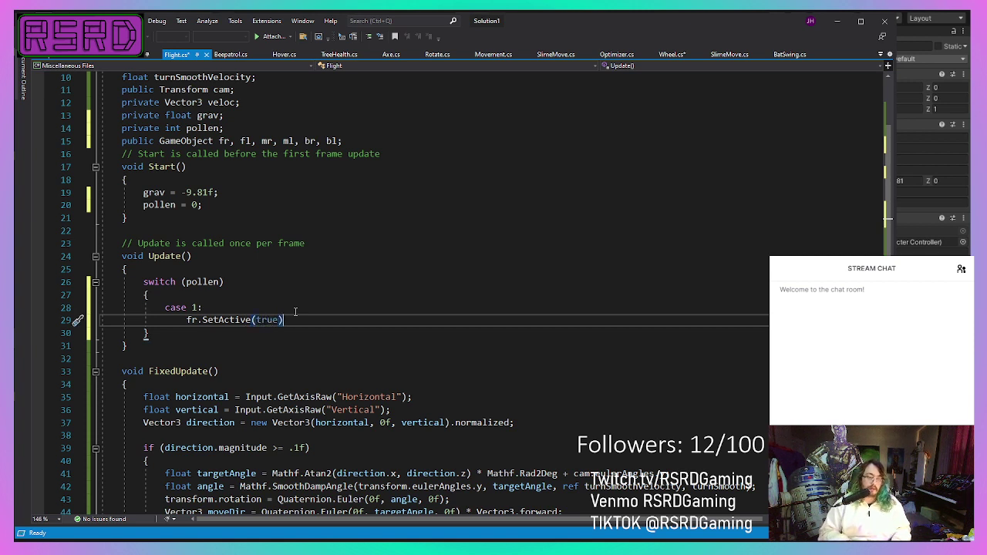
{"action": "type", "text": ";"}
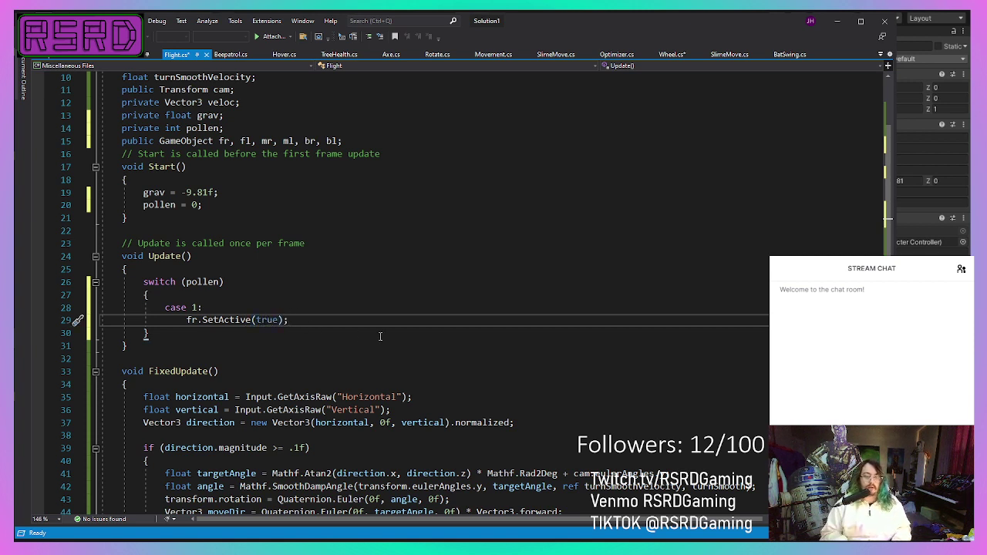
{"action": "key", "text": "Return"}
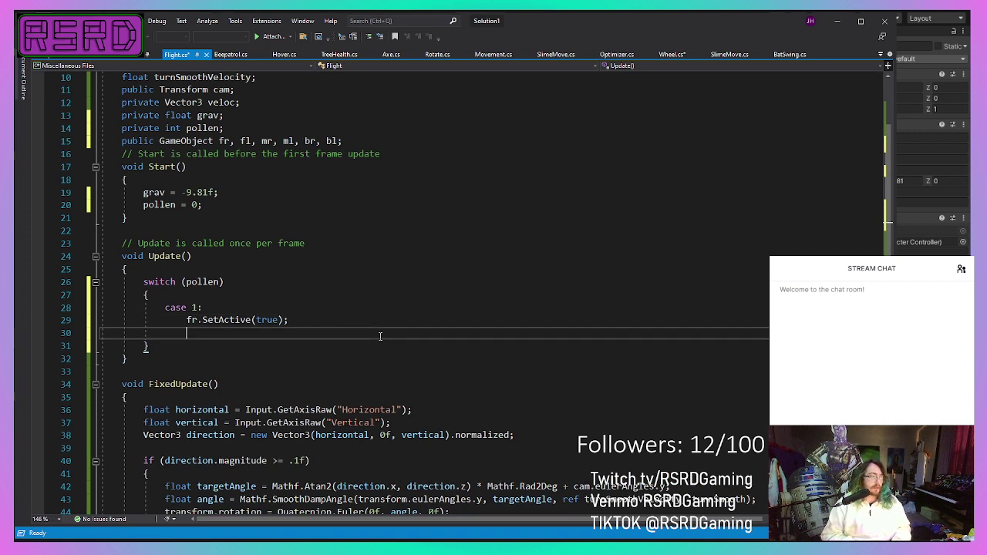
{"action": "type", "text": "break;"}
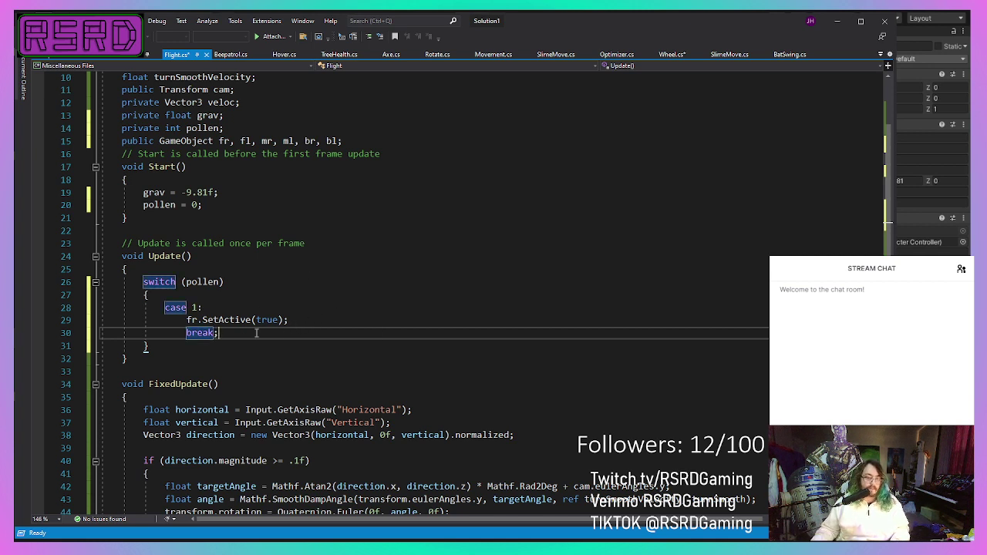
Step: Duplicate the complete case 1 block five times below itself inside the switch
{"action": "left_click_drag", "start_coordinate": [231, 333], "coordinate": [166, 306]}
{"action": "key", "text": "ctrl+c"}
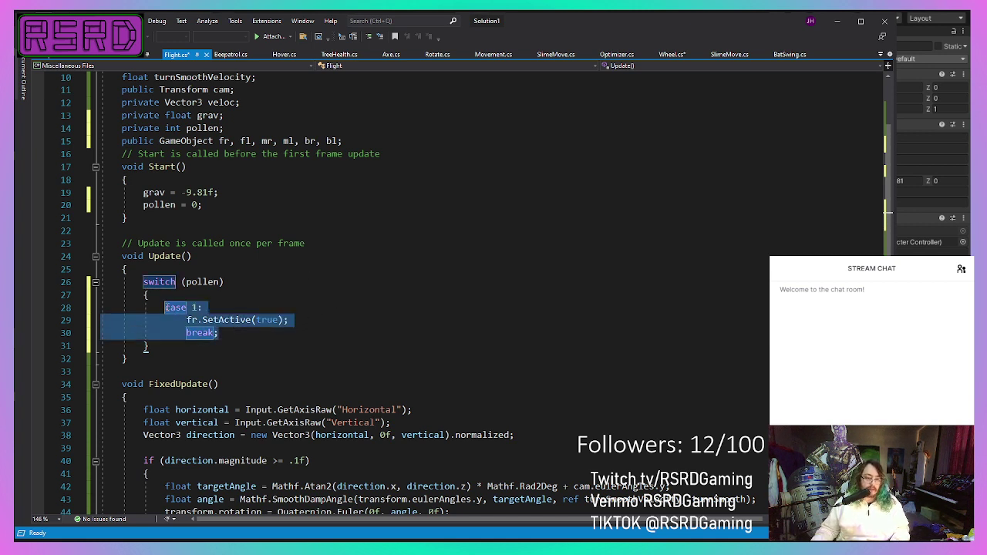
{"action": "left_click", "coordinate": [278, 336]}
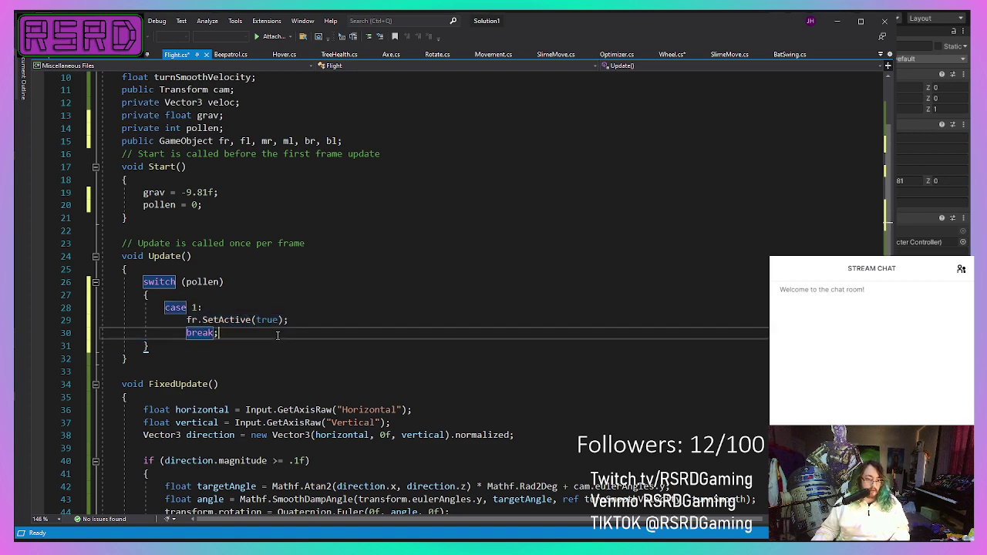
{"action": "key", "text": "Return"}
{"action": "key", "text": "ctrl+v"}
{"action": "key", "text": "Return"}
{"action": "key", "text": "ctrl+v"}
{"action": "key", "text": "Return"}
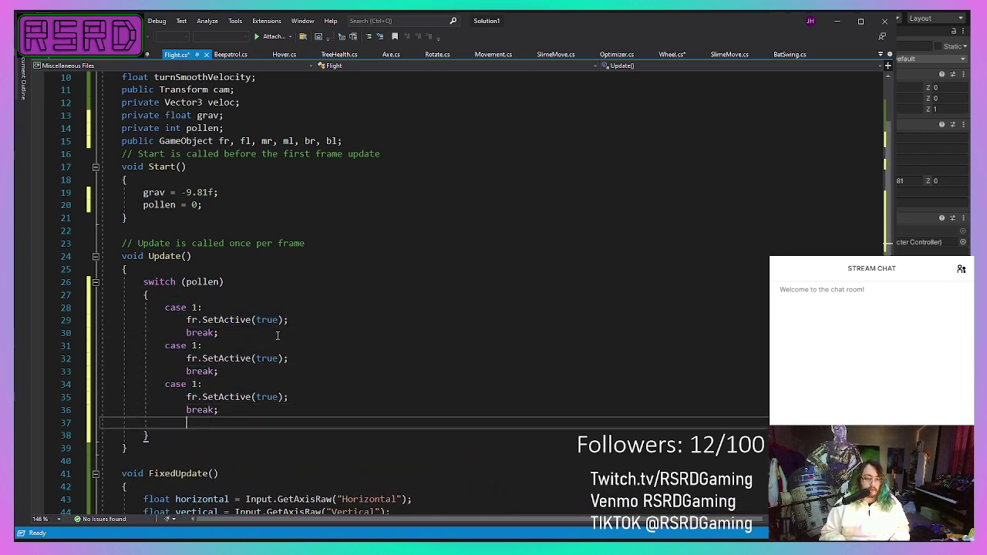
{"action": "key", "text": "ctrl+v"}
{"action": "key", "text": "Return"}
{"action": "key", "text": "ctrl+v"}
{"action": "key", "text": "Return"}
{"action": "key", "text": "ctrl+v"}
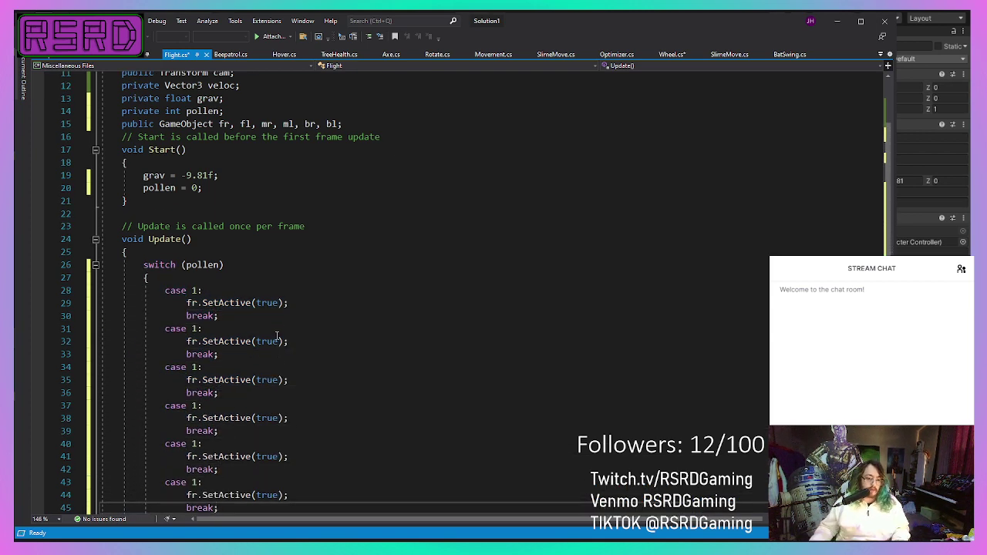
Step: Change the second case block's label to case 2 and its activated object to fl
{"action": "left_click", "coordinate": [277, 335]}
{"action": "key", "text": "Left"}
{"action": "key", "text": "BackSpace"}
{"action": "type", "text": "2"}
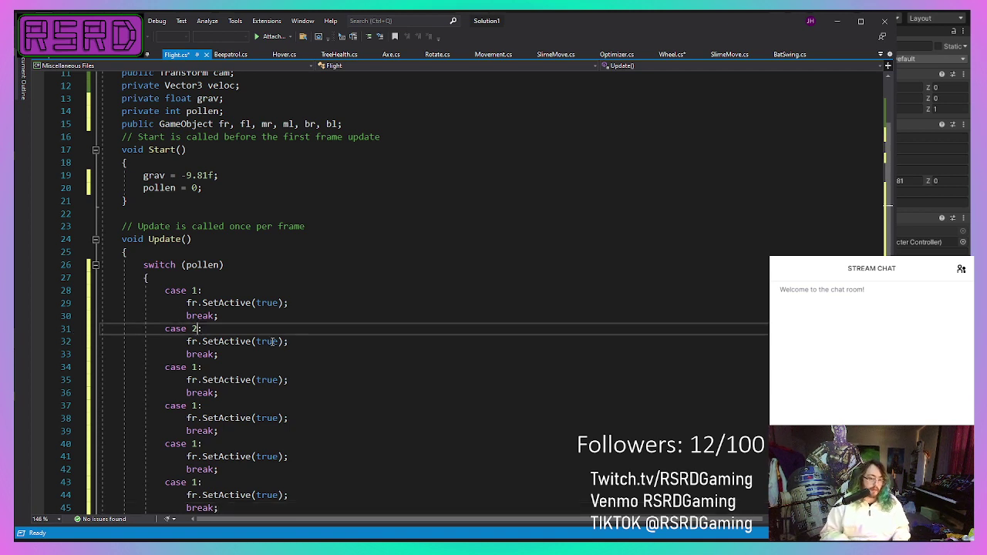
{"action": "key", "text": "Down"}
{"action": "key", "text": "BackSpace"}
{"action": "type", "text": "l"}
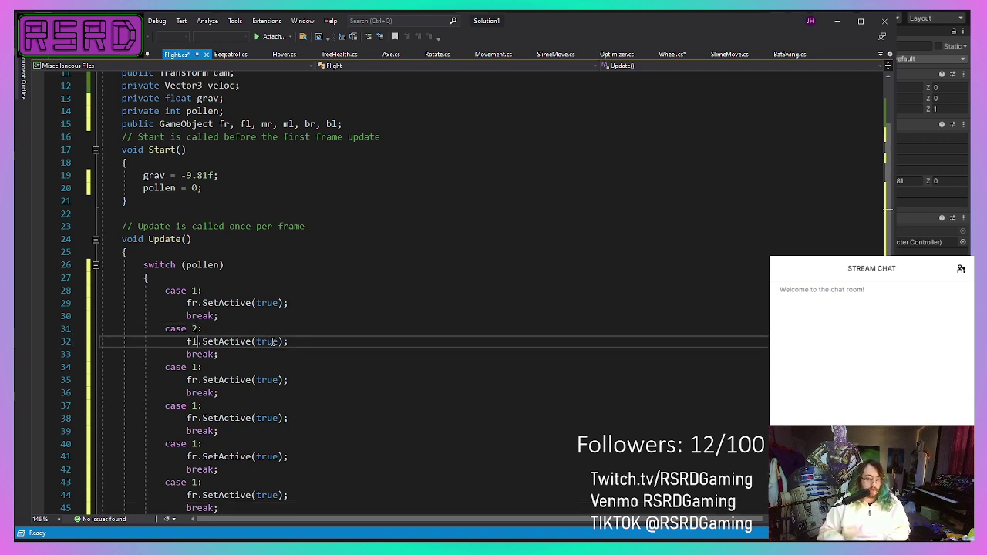
Step: Change the activated object to mr in the third case block and to ml in the fourth
{"action": "left_click", "coordinate": [192, 380]}
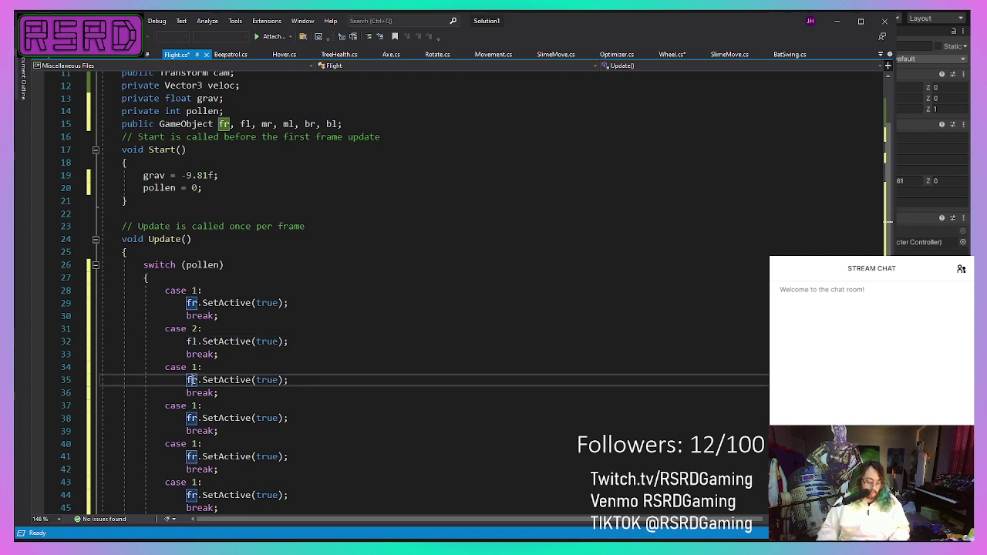
{"action": "key", "text": "BackSpace"}
{"action": "type", "text": "m"}
{"action": "scroll", "coordinate": [181, 337], "scroll_direction": "down", "scroll_amount": 1}
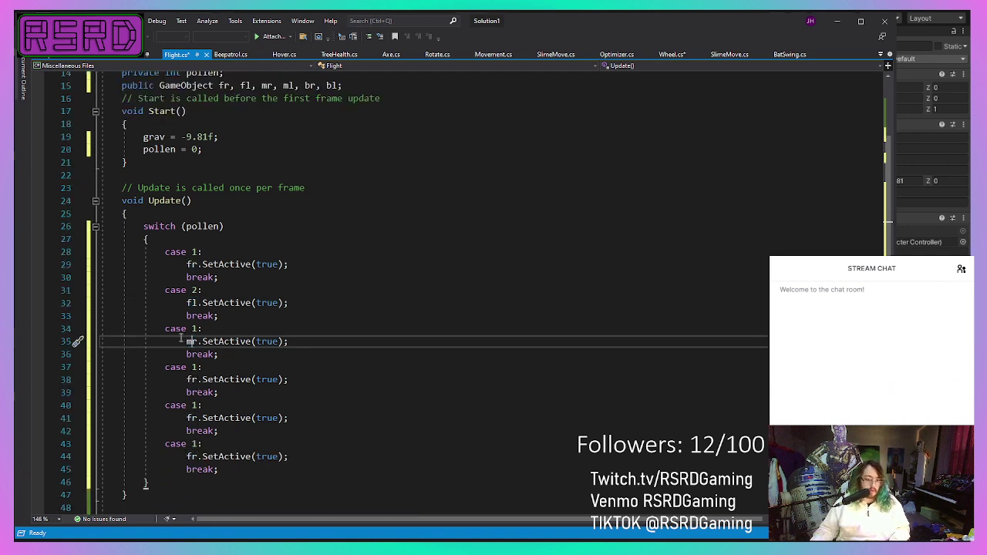
{"action": "left_click", "coordinate": [192, 379]}
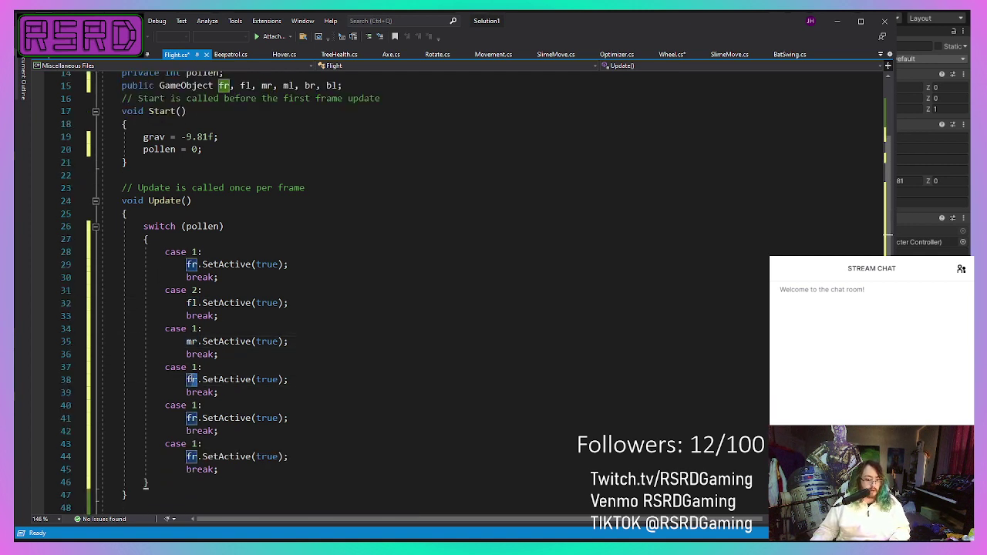
{"action": "left_click_drag", "start_coordinate": [190, 380], "coordinate": [187, 379]}
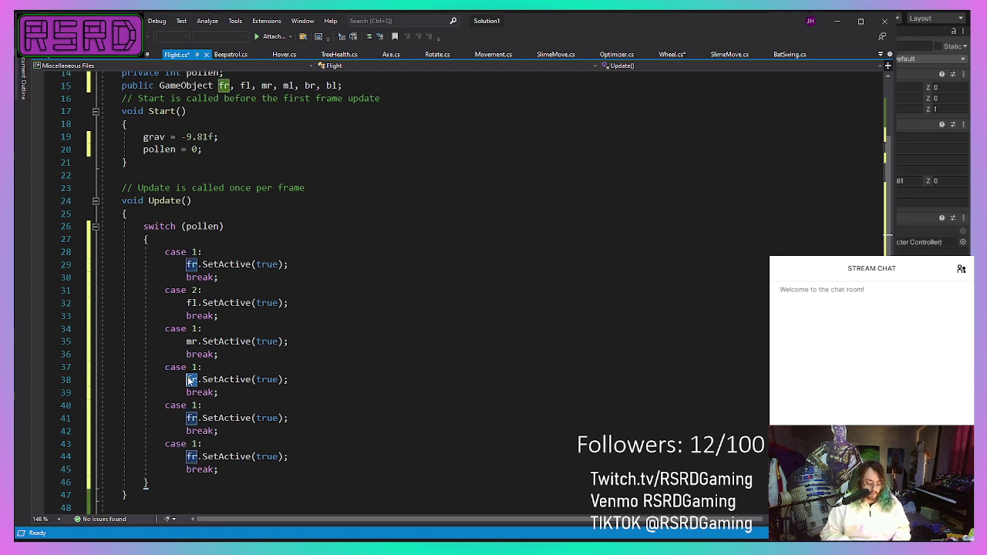
{"action": "double_click", "coordinate": [189, 380]}
{"action": "type", "text": "ml"}
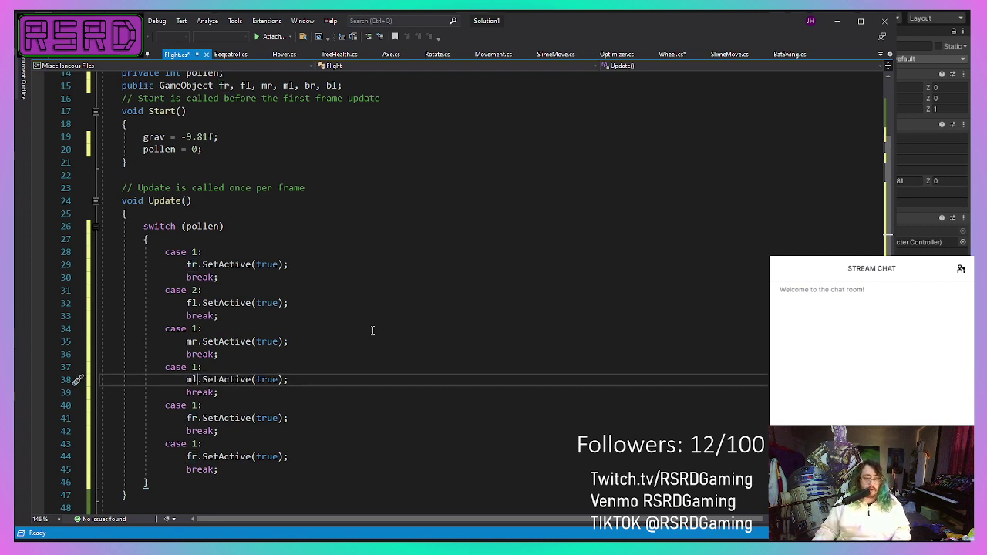
Step: Change the activated object to br in the fifth case block and to bl in the sixth
{"action": "left_click", "coordinate": [351, 354]}
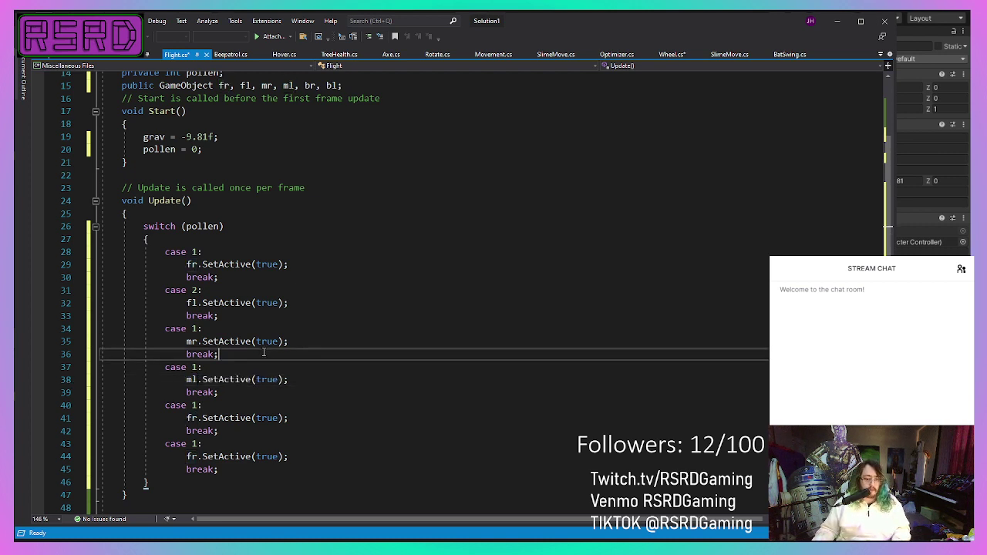
{"action": "left_click", "coordinate": [197, 418]}
{"action": "double_click", "coordinate": [190, 418]}
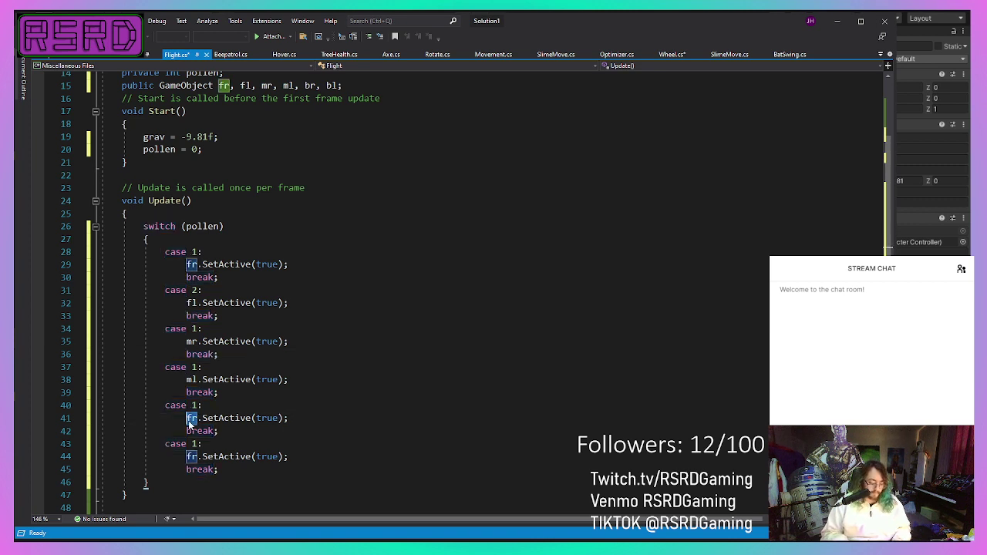
{"action": "type", "text": "br"}
{"action": "key", "text": "Down"}
{"action": "key", "text": "Down"}
{"action": "key", "text": "Down"}
{"action": "key", "text": "Down"}
{"action": "key", "text": "Down"}
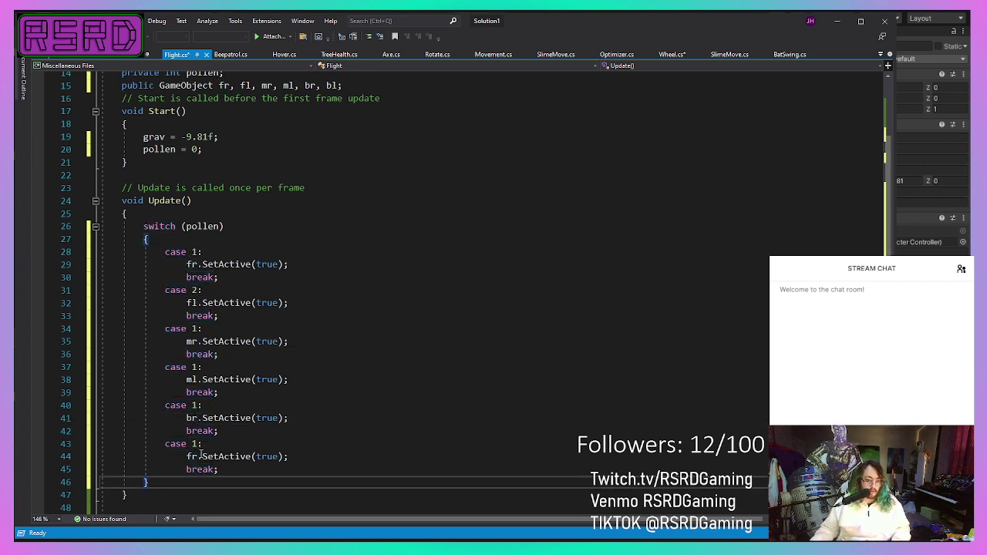
{"action": "double_click", "coordinate": [195, 457]}
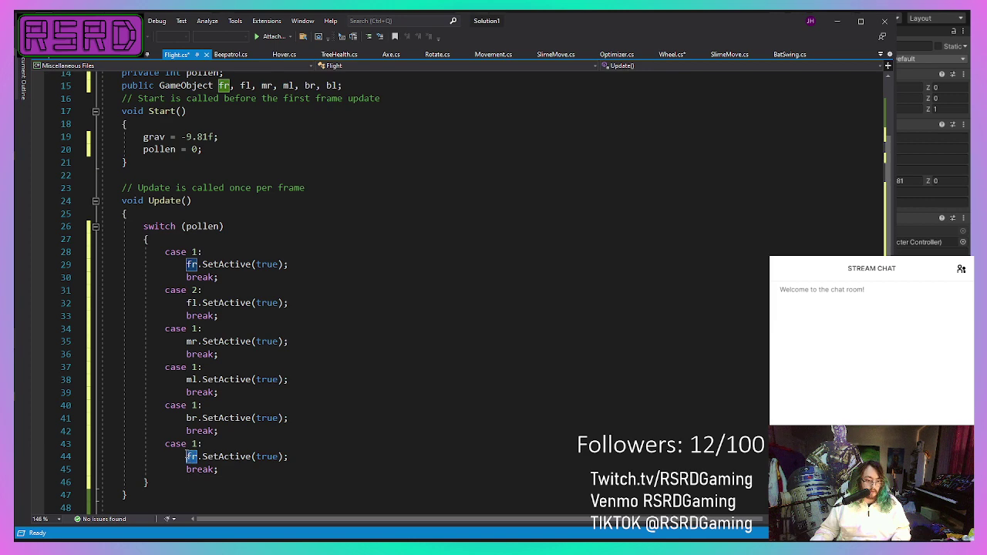
{"action": "type", "text": "bl"}
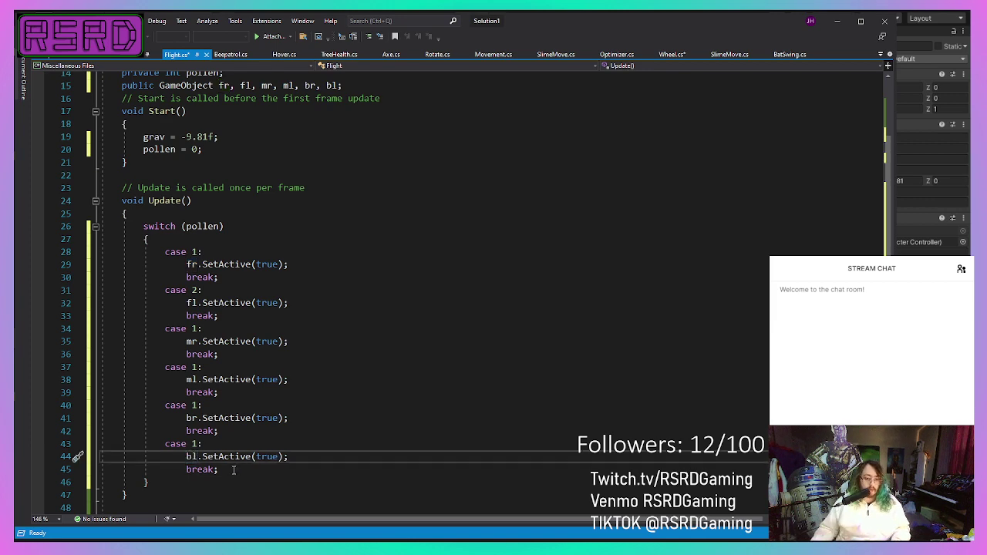
Step: Review the variable declarations, Start and the case blocks of the pollen switch in Update
{"action": "left_click", "coordinate": [350, 468]}
{"action": "scroll", "coordinate": [349, 466], "scroll_direction": "down", "scroll_amount": 4}
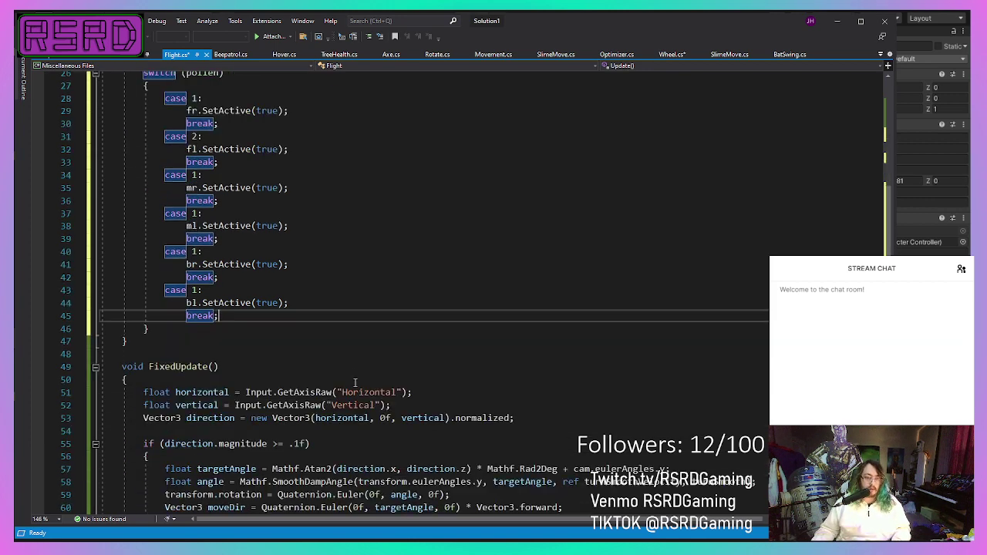
{"action": "scroll", "coordinate": [353, 379], "scroll_direction": "up", "scroll_amount": 6}
{"action": "scroll", "coordinate": [353, 379], "scroll_direction": "down", "scroll_amount": 5}
{"action": "scroll", "coordinate": [354, 384], "scroll_direction": "up", "scroll_amount": 4}
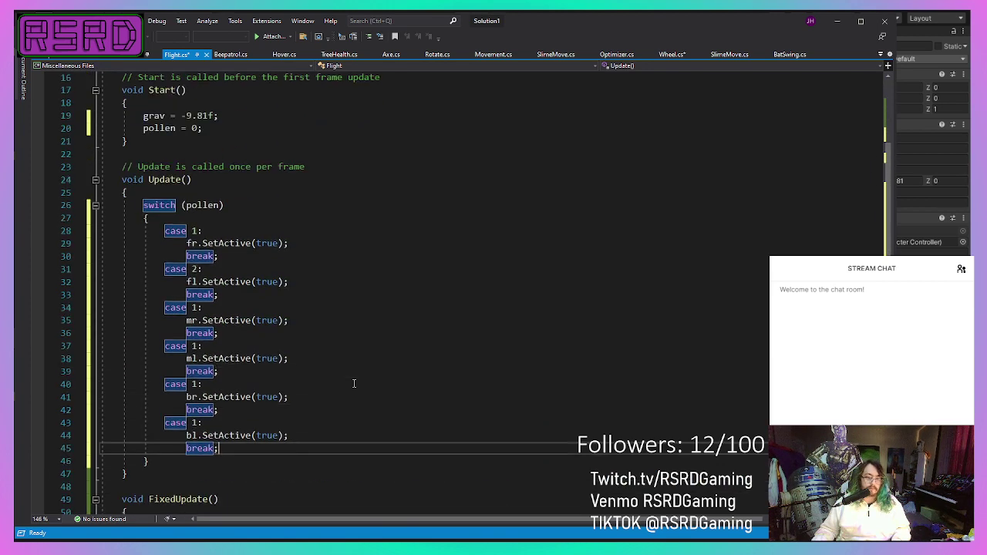
{"action": "scroll", "coordinate": [354, 383], "scroll_direction": "down", "scroll_amount": 4}
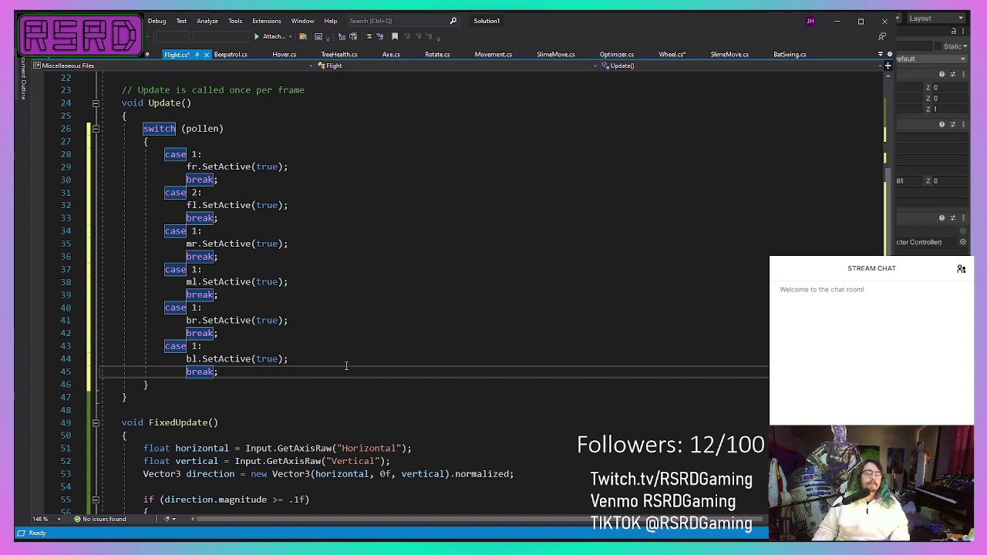
{"action": "scroll", "coordinate": [347, 366], "scroll_direction": "up", "scroll_amount": 7}
{"action": "scroll", "coordinate": [347, 363], "scroll_direction": "down", "scroll_amount": 3}
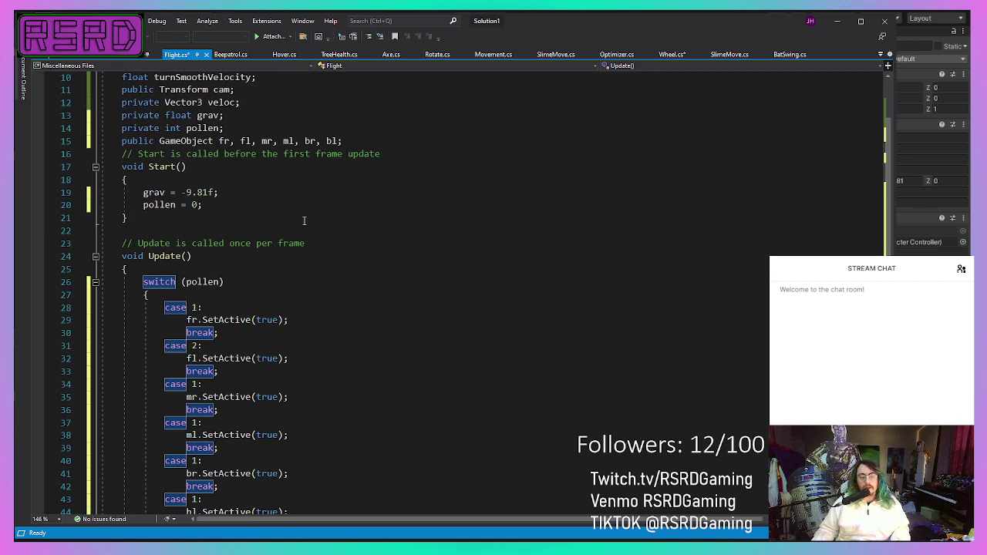
Step: Add an empty line below pollen = 0; in the Start method
{"action": "left_click", "coordinate": [320, 198]}
{"action": "left_click", "coordinate": [321, 206]}
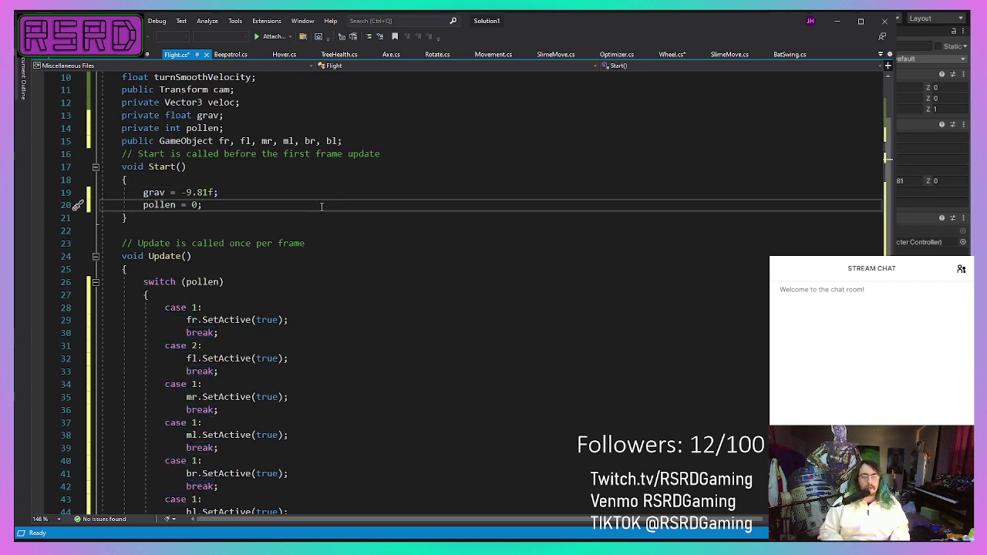
{"action": "key", "text": "Return"}
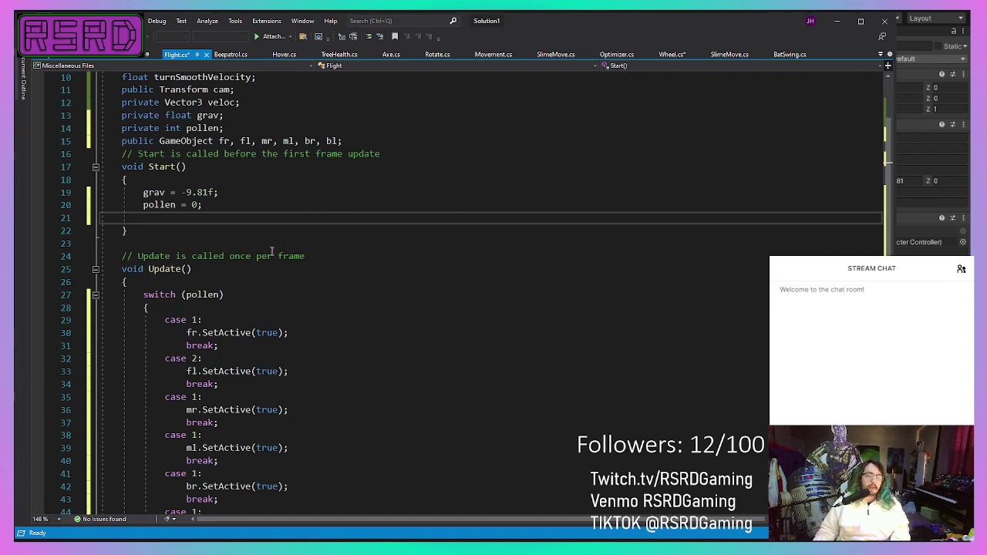
Step: Add a default: branch after the last case of the pollen switch, containing fr.SetActive(false);
{"action": "scroll", "coordinate": [337, 382], "scroll_direction": "down", "scroll_amount": 1}
{"action": "scroll", "coordinate": [337, 382], "scroll_direction": "down", "scroll_amount": 3}
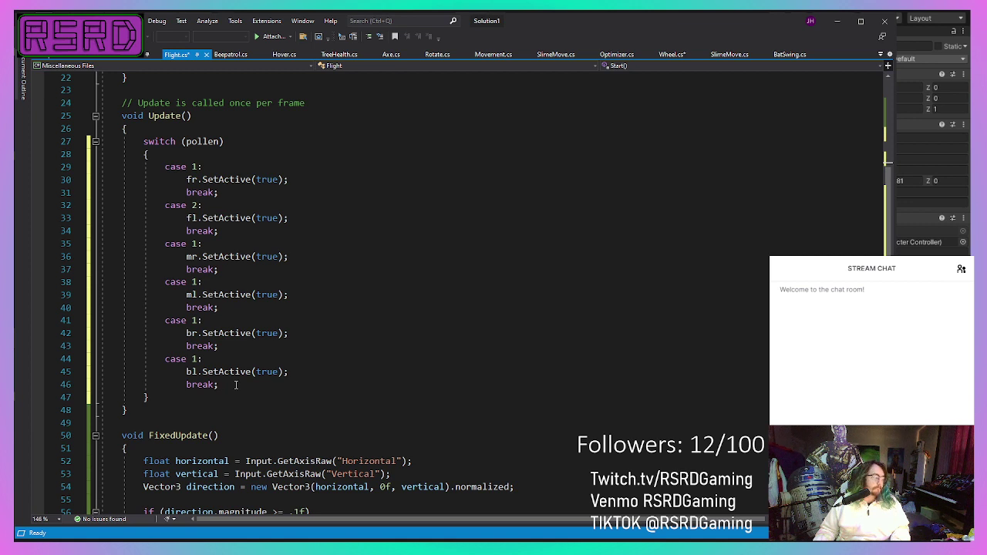
{"action": "left_click", "coordinate": [236, 385]}
{"action": "key", "text": "Return"}
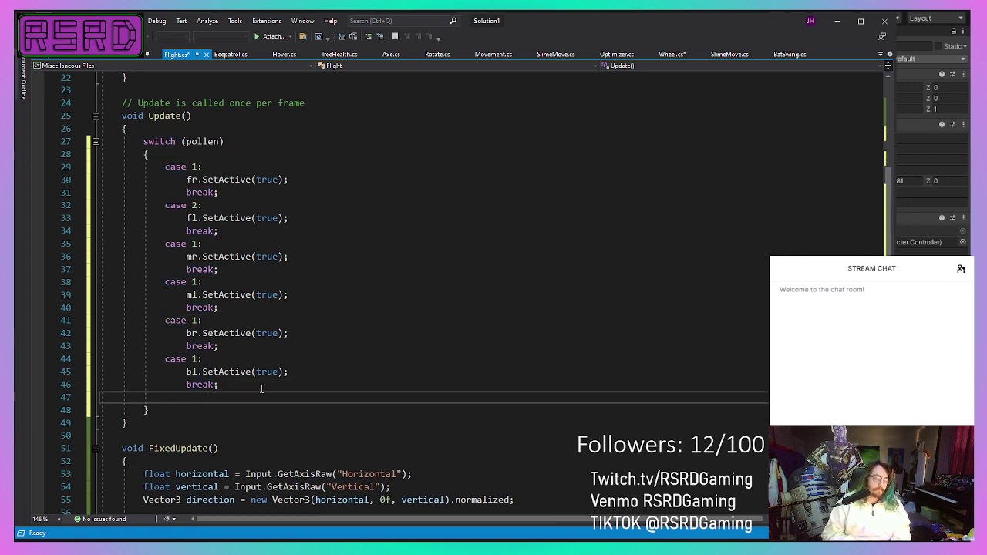
{"action": "type", "text": "defau"}
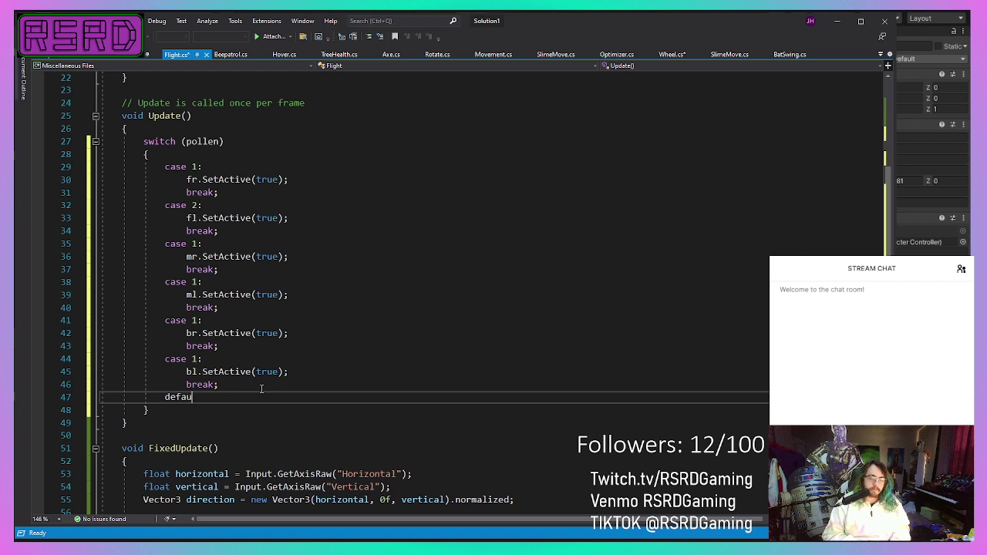
{"action": "type", "text": "lt:"}
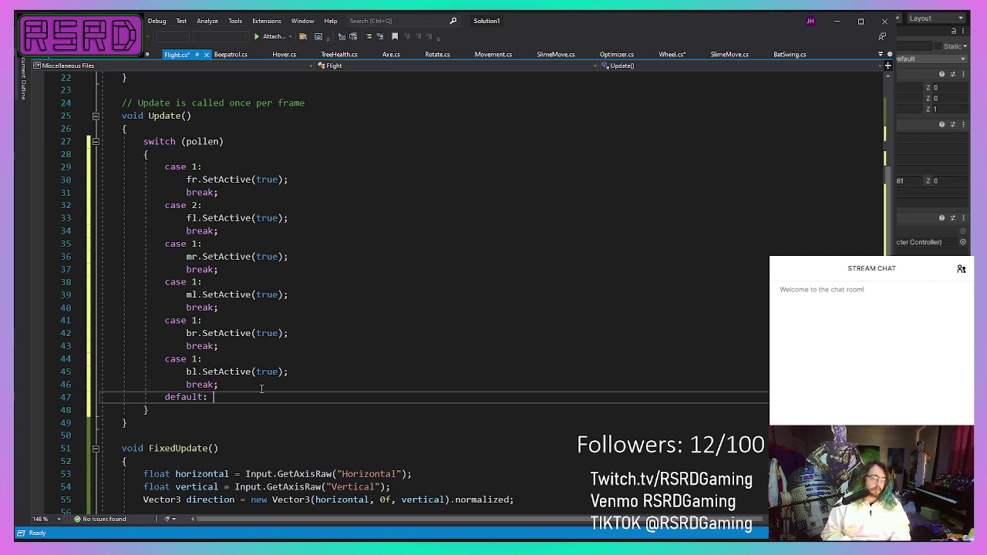
{"action": "key", "text": "Return"}
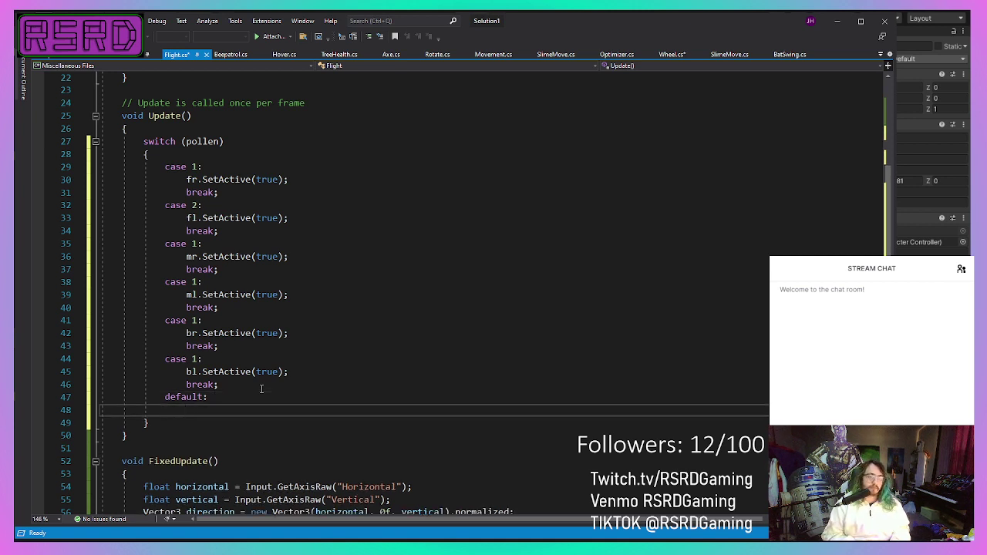
{"action": "type", "text": "fr."}
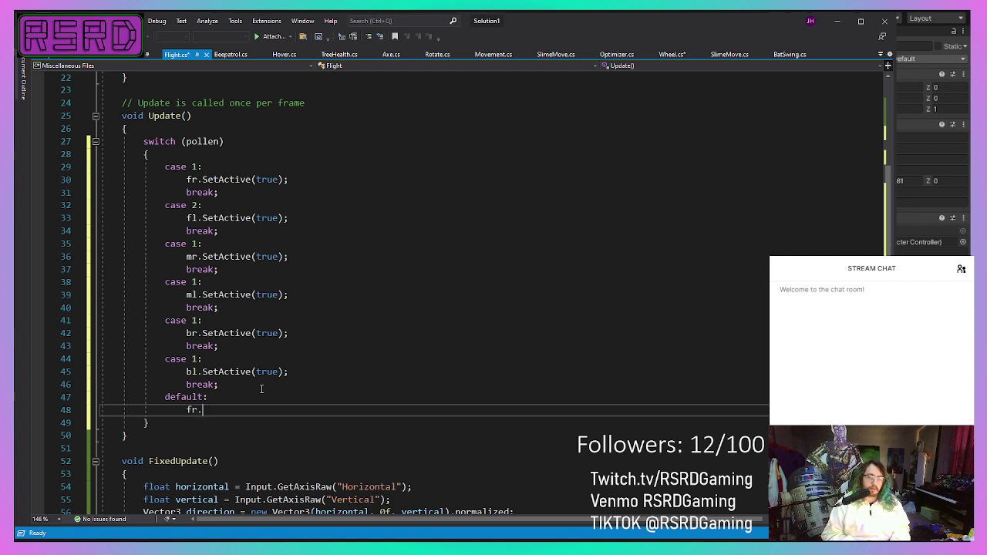
{"action": "type", "text": "SetActiv"}
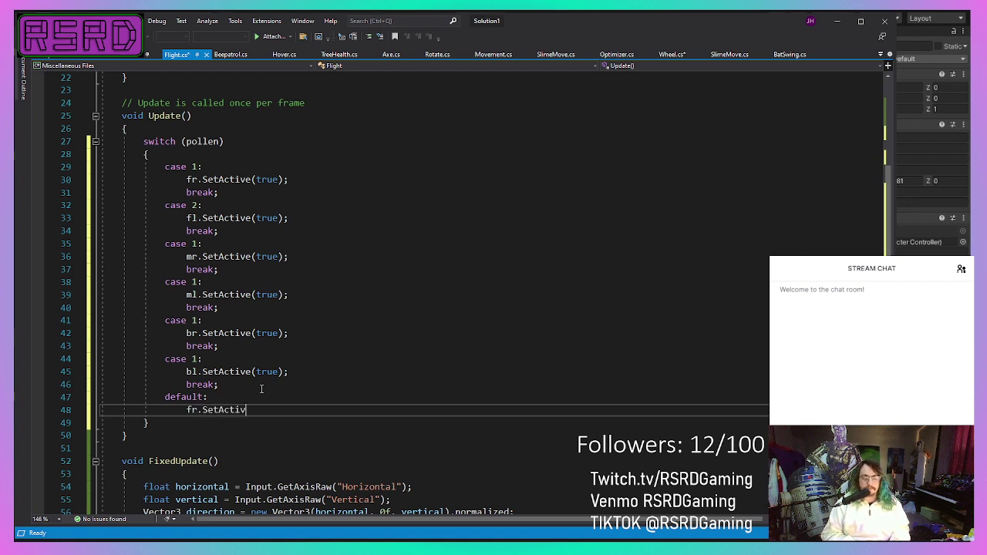
{"action": "type", "text": "e(false"}
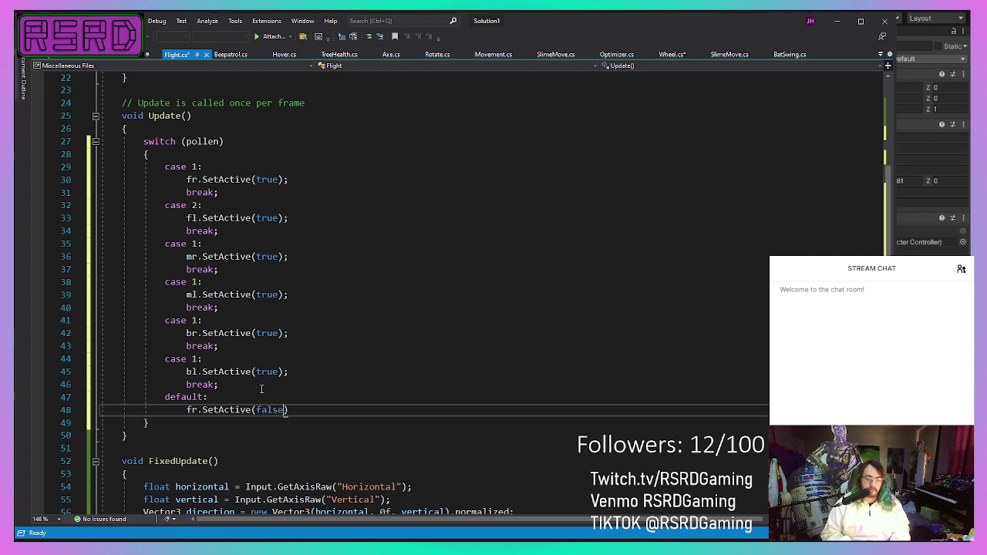
{"action": "type", "text": ");"}
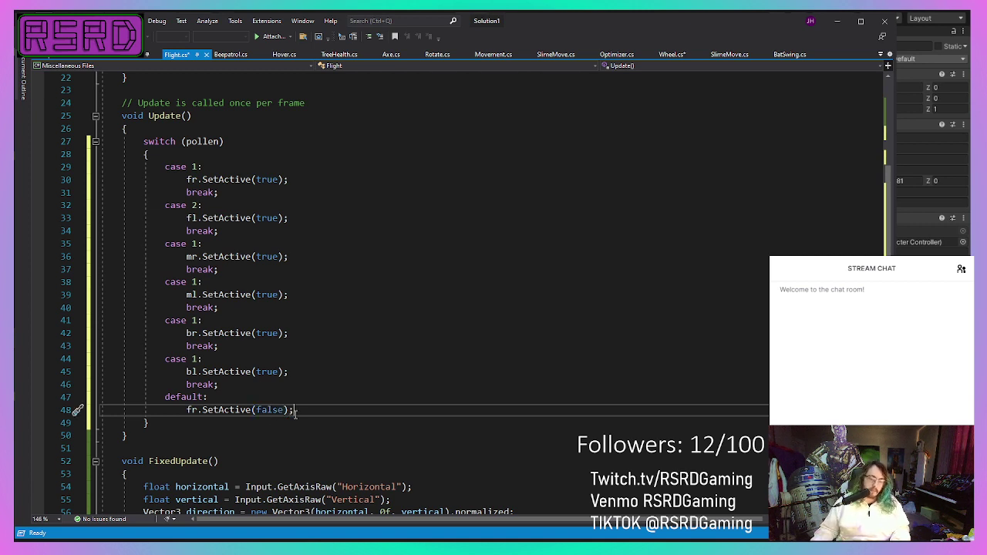
Step: Duplicate the fr.SetActive(false); line five times below itself in the default branch
{"action": "left_click_drag", "start_coordinate": [295, 412], "coordinate": [187, 411]}
{"action": "key", "text": "ctrl+c"}
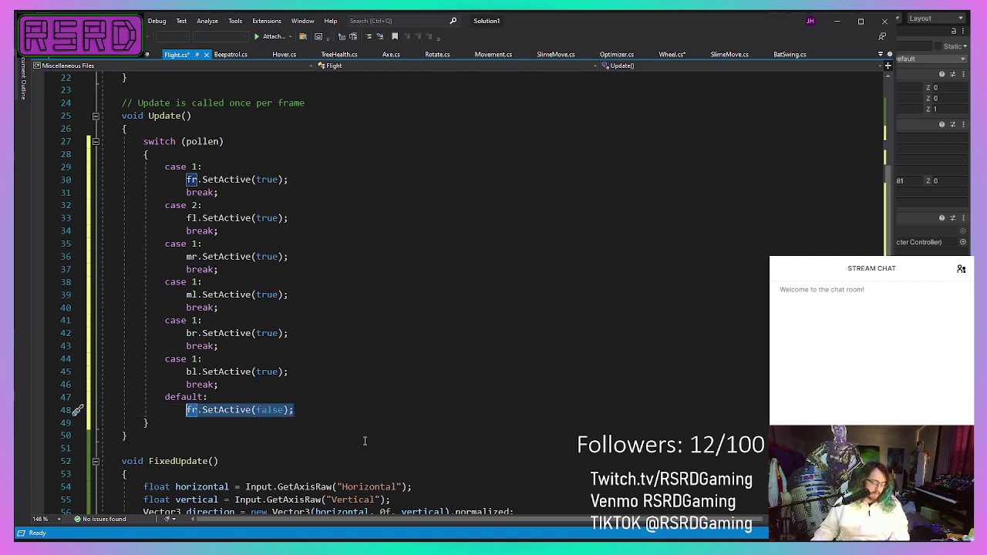
{"action": "left_click", "coordinate": [296, 409]}
{"action": "key", "text": "Return"}
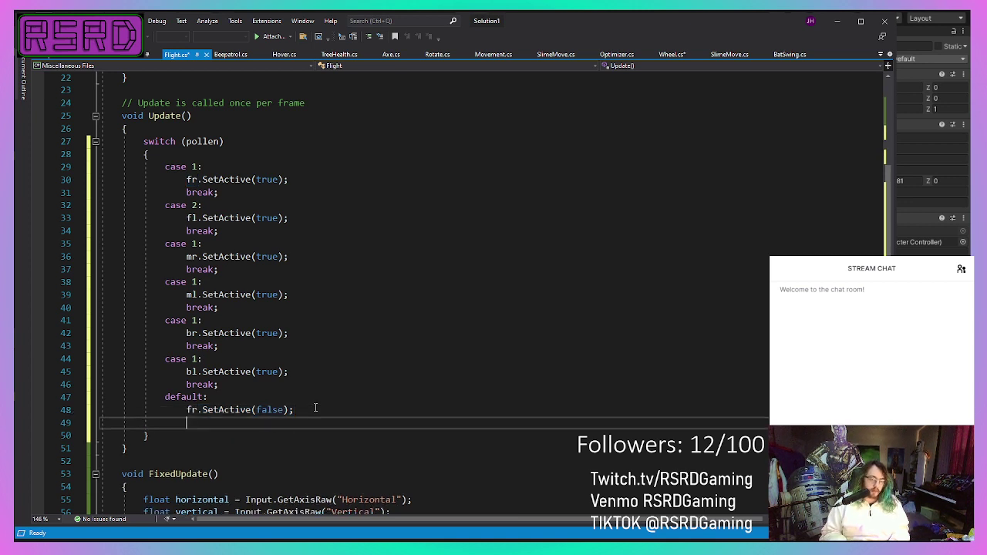
{"action": "key", "text": "ctrl+v"}
{"action": "key", "text": "Return"}
{"action": "type", "text": "fl"}
{"action": "key", "text": "BackSpace"}
{"action": "key", "text": "BackSpace"}
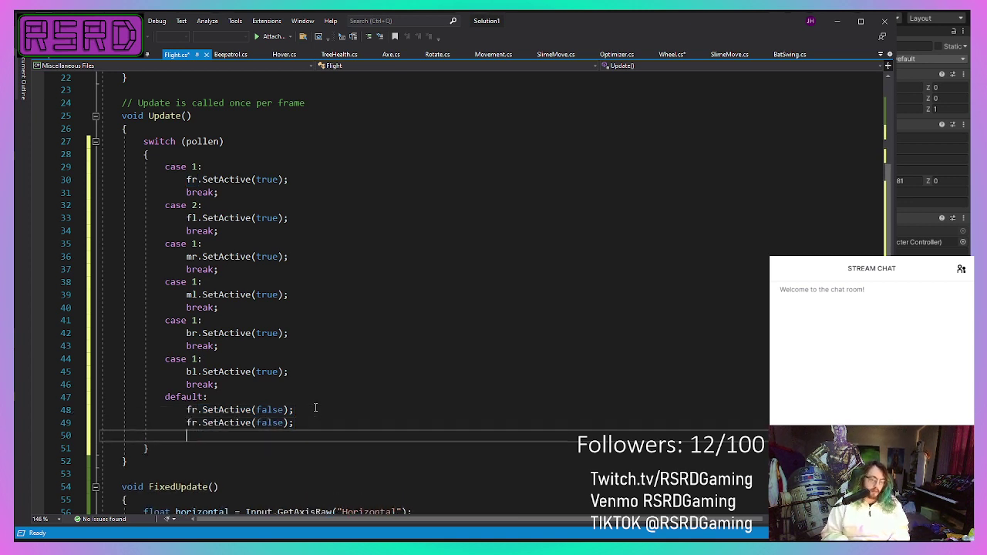
{"action": "key", "text": "ctrl+v"}
{"action": "key", "text": "Return"}
{"action": "key", "text": "ctrl+v"}
{"action": "key", "text": "Return"}
{"action": "key", "text": "ctrl+v"}
{"action": "key", "text": "Return"}
{"action": "key", "text": "ctrl+v"}
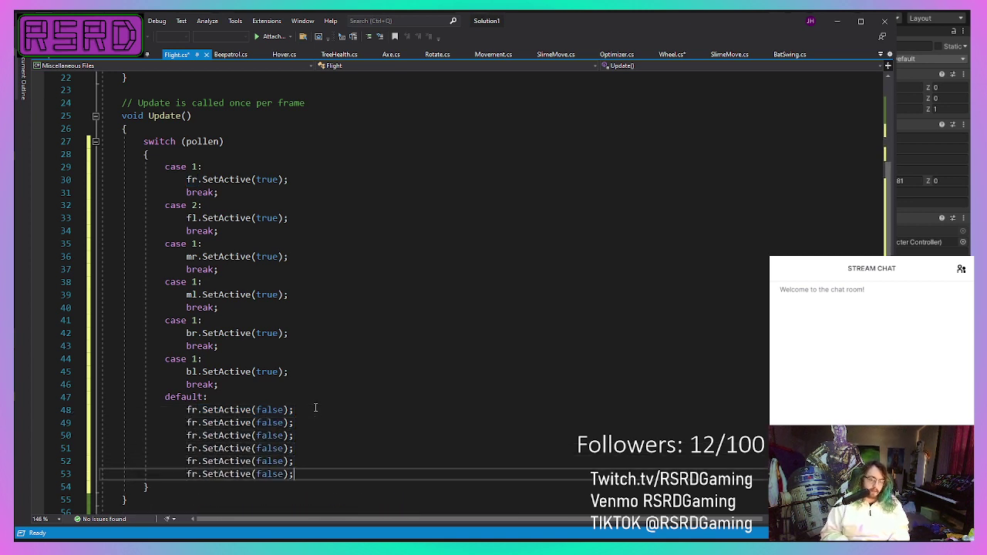
Step: Change the deactivated object to fl, mr and ml in the second, third and fourth lines of the default branch
{"action": "left_click", "coordinate": [191, 423]}
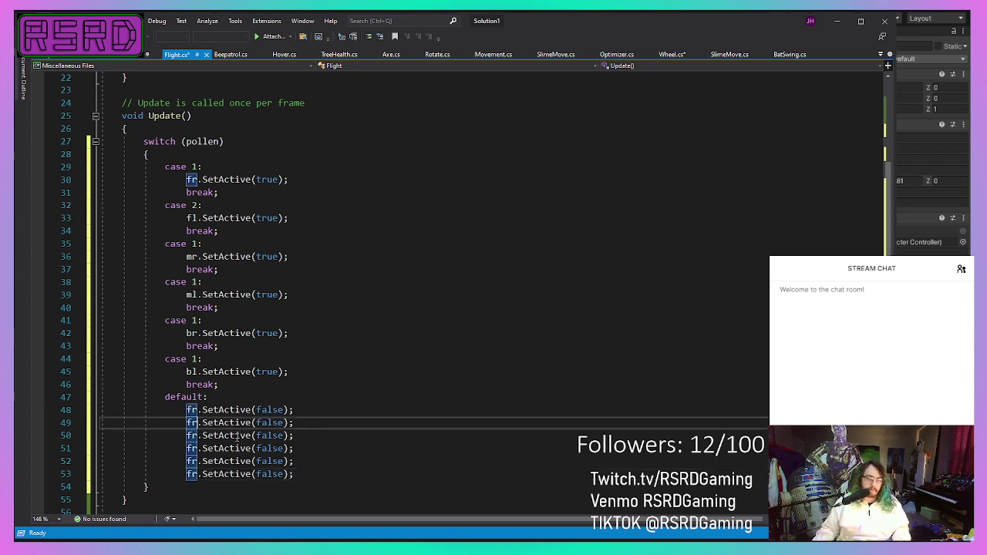
{"action": "key", "text": "Delete"}
{"action": "type", "text": "l"}
{"action": "key", "text": "Down"}
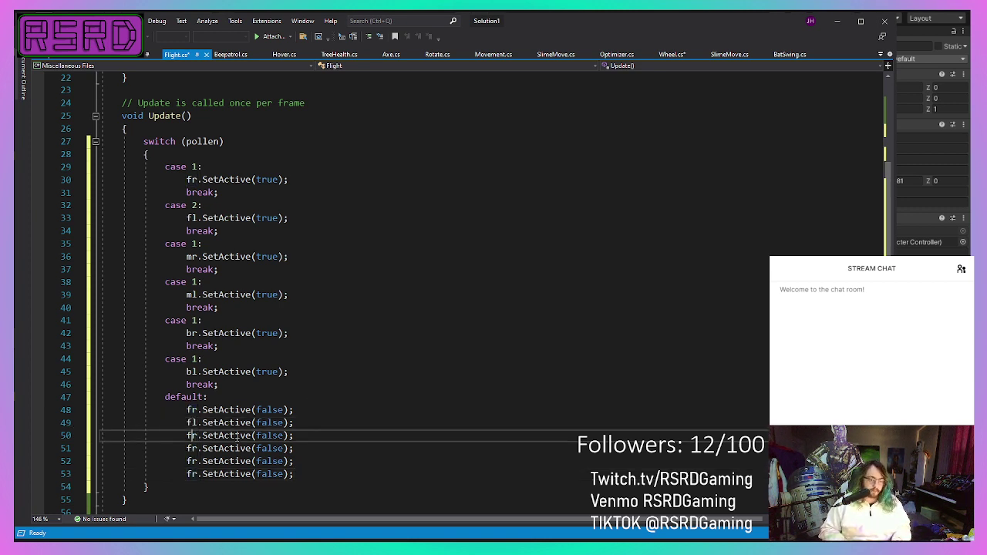
{"action": "key", "text": "BackSpace"}
{"action": "type", "text": "m"}
{"action": "key", "text": "Down"}
{"action": "key", "text": "Delete"}
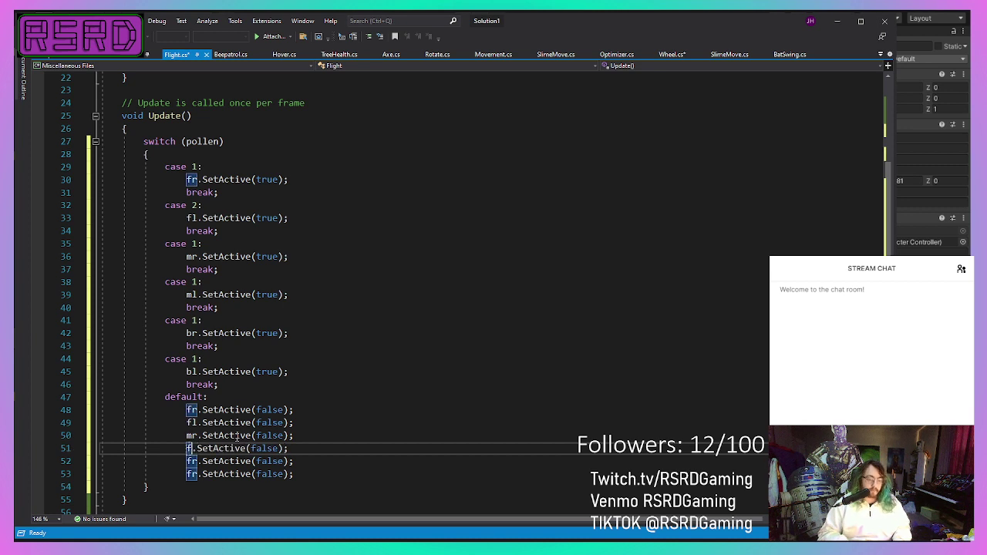
{"action": "key", "text": "BackSpace"}
{"action": "type", "text": "ml"}
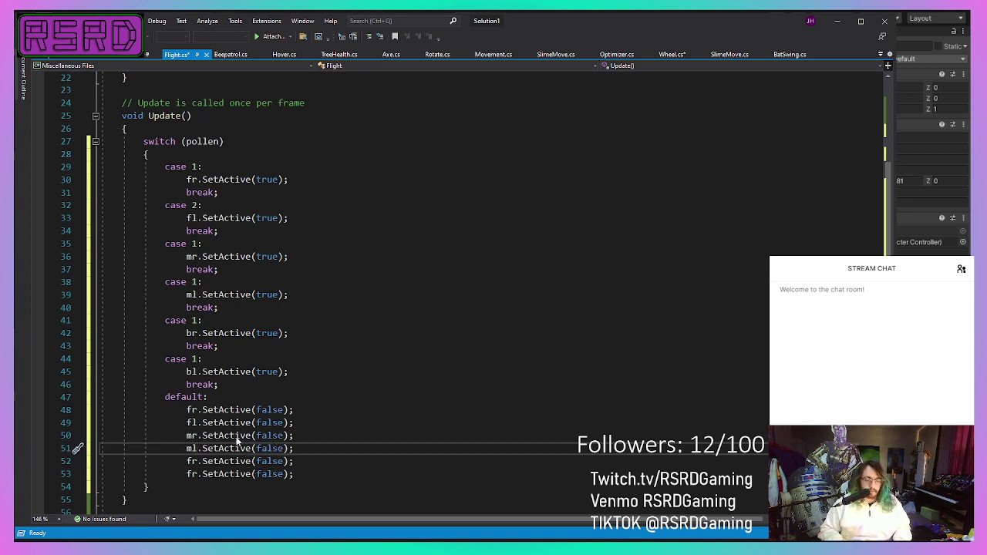
Step: Change the deactivated object to br in the fifth line and bl in the sixth line of the default branch
{"action": "left_click", "coordinate": [197, 461]}
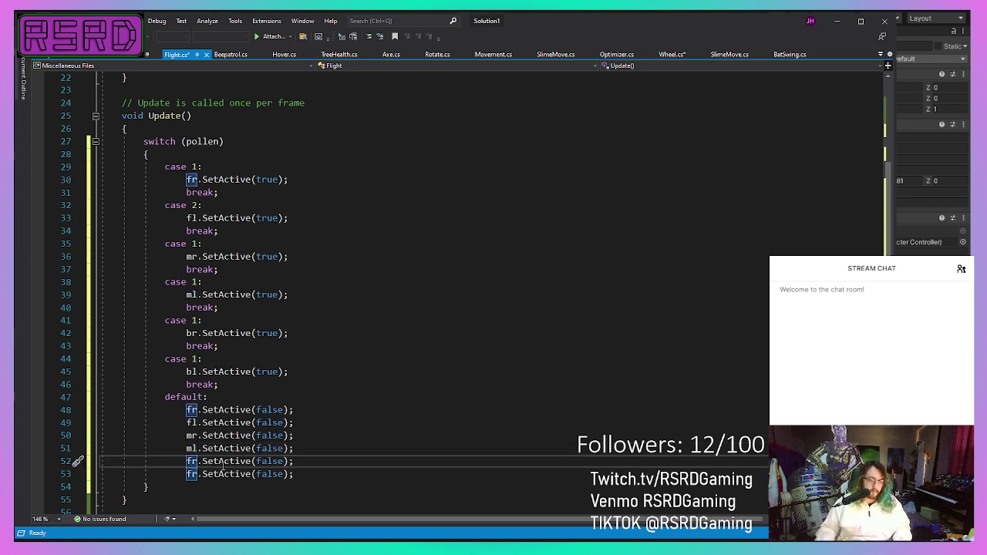
{"action": "key", "text": "BackSpace"}
{"action": "key", "text": "BackSpace"}
{"action": "type", "text": "br"}
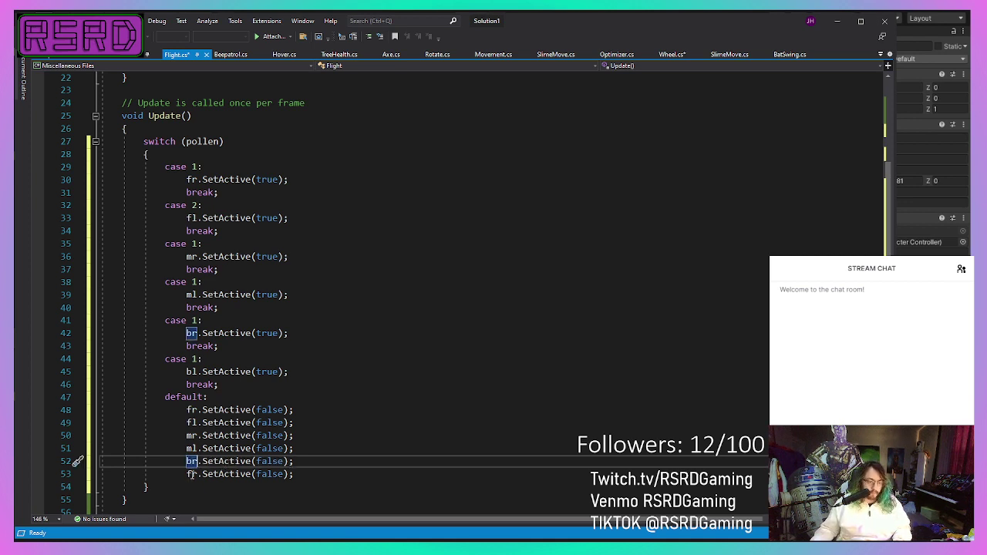
{"action": "left_click", "coordinate": [192, 474]}
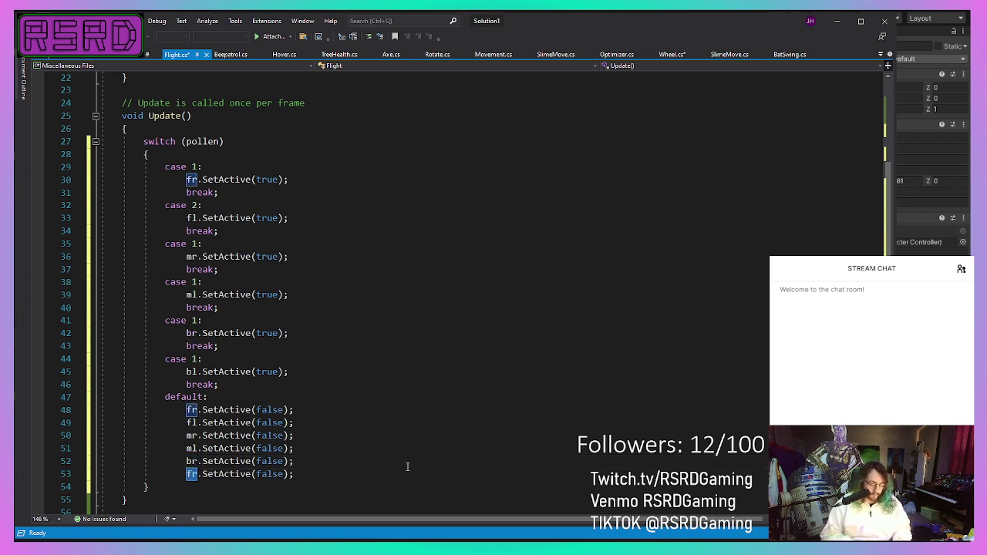
{"action": "key", "text": "BackSpace"}
{"action": "key", "text": "Delete"}
{"action": "type", "text": "bl"}
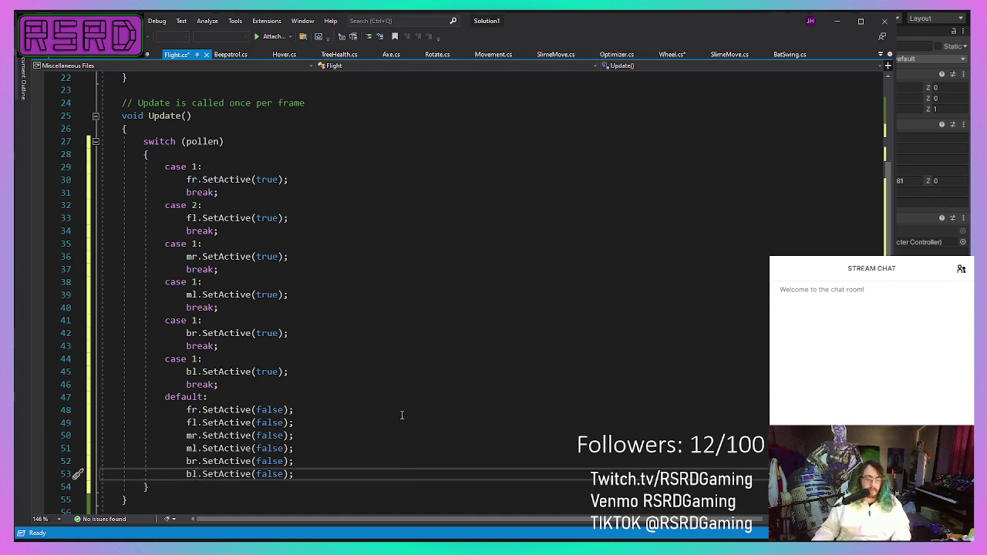
Step: Insert new empty lines after the closing brace of Update, above FixedUpdate
{"action": "left_click", "coordinate": [379, 419]}
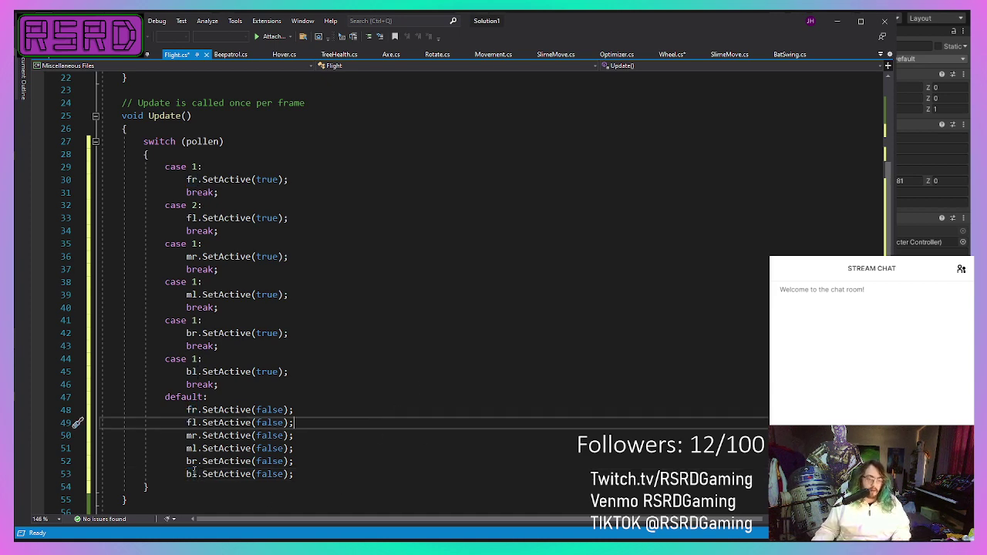
{"action": "scroll", "coordinate": [244, 399], "scroll_direction": "up", "scroll_amount": 7}
{"action": "scroll", "coordinate": [244, 399], "scroll_direction": "down", "scroll_amount": 14}
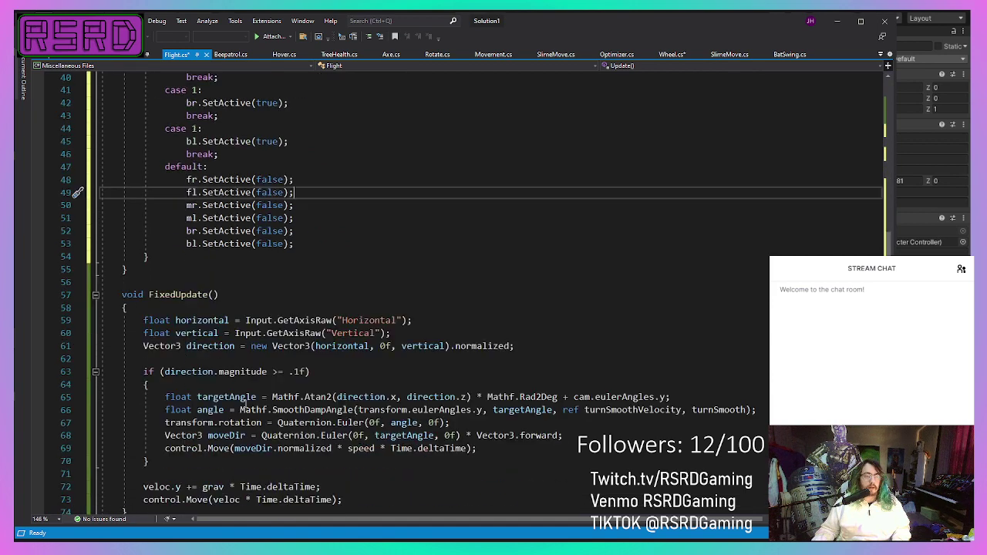
{"action": "left_click", "coordinate": [235, 232]}
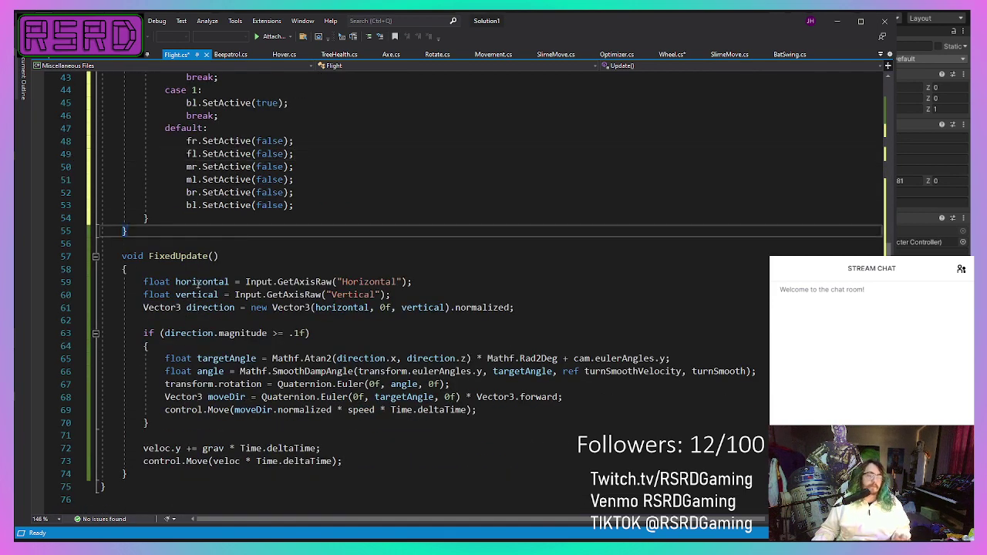
{"action": "scroll", "coordinate": [381, 212], "scroll_direction": "up", "scroll_amount": 5}
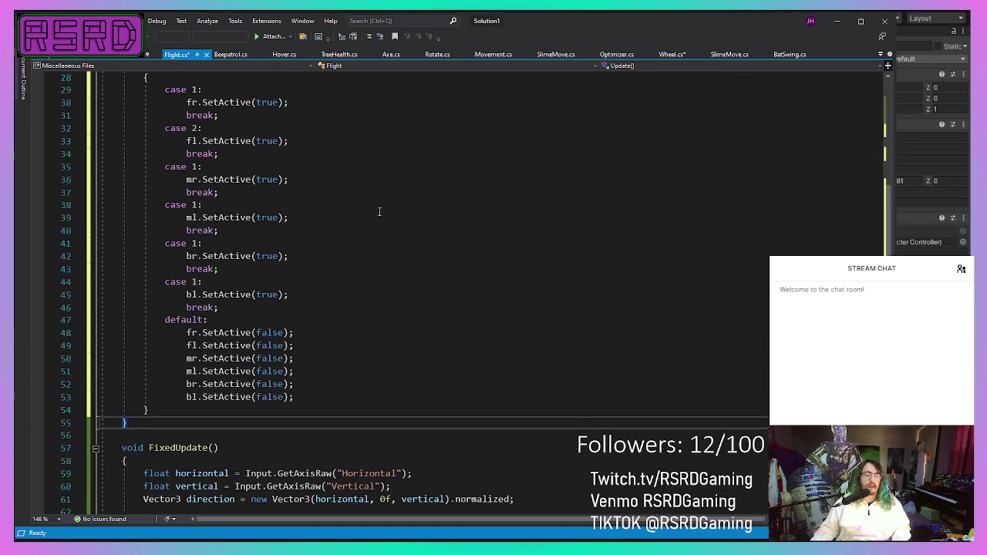
{"action": "scroll", "coordinate": [381, 220], "scroll_direction": "down", "scroll_amount": 4}
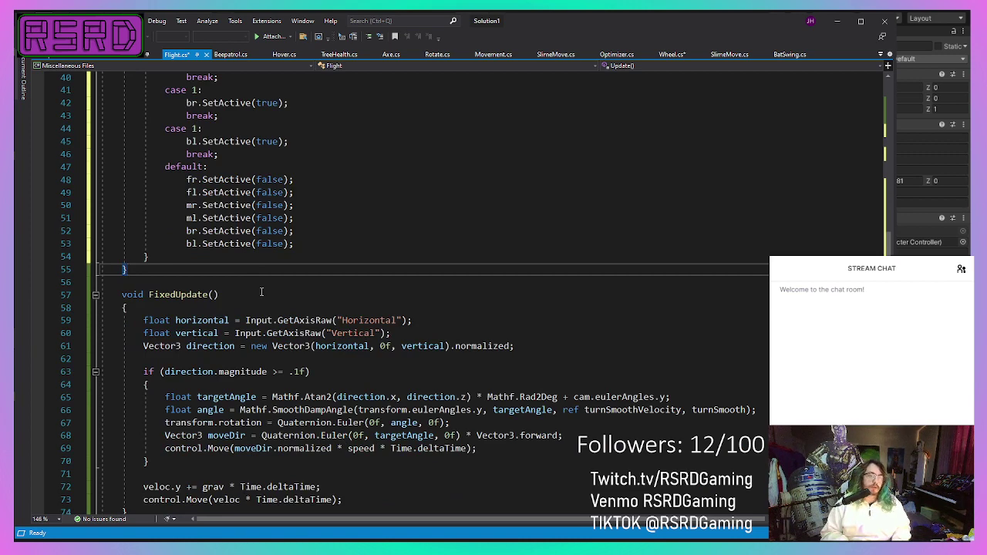
{"action": "key", "text": "Return"}
{"action": "key", "text": "Return"}
{"action": "type", "text": "ReadOnlyCollectionBase"}
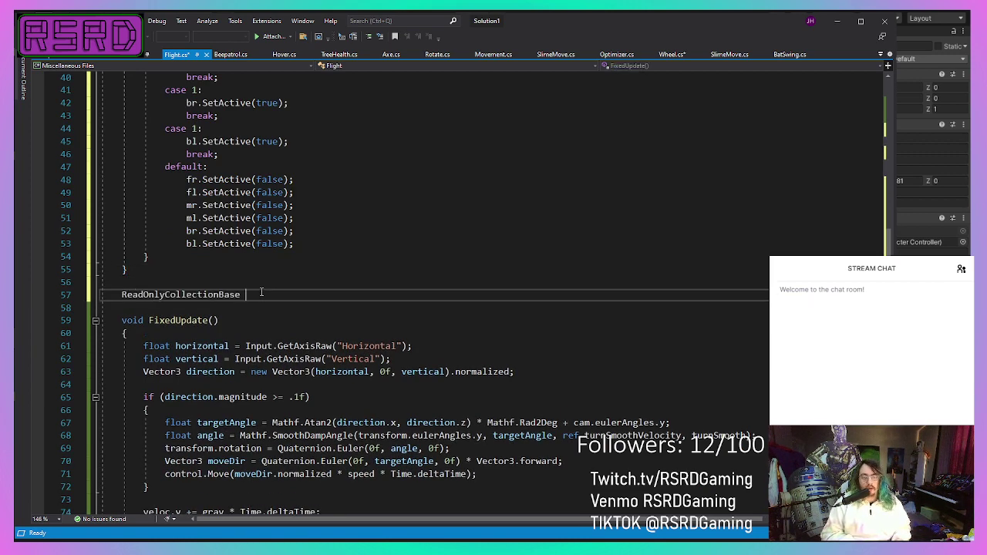
{"action": "key", "text": "BackSpace"}
{"action": "key", "text": "BackSpace"}
{"action": "key", "text": "BackSpace"}
{"action": "key", "text": "BackSpace"}
{"action": "key", "text": "BackSpace"}
{"action": "key", "text": "BackSpace"}
{"action": "key", "text": "BackSpace"}
{"action": "key", "text": "BackSpace"}
{"action": "key", "text": "BackSpace"}
{"action": "key", "text": "BackSpace"}
{"action": "key", "text": "BackSpace"}
{"action": "key", "text": "BackSpace"}
{"action": "key", "text": "BackSpace"}
{"action": "key", "text": "BackSpace"}
{"action": "key", "text": "BackSpace"}
{"action": "key", "text": "BackSpace"}
{"action": "key", "text": "BackSpace"}
{"action": "key", "text": "BackSpace"}
{"action": "key", "text": "BackSpace"}
{"action": "key", "text": "BackSpace"}
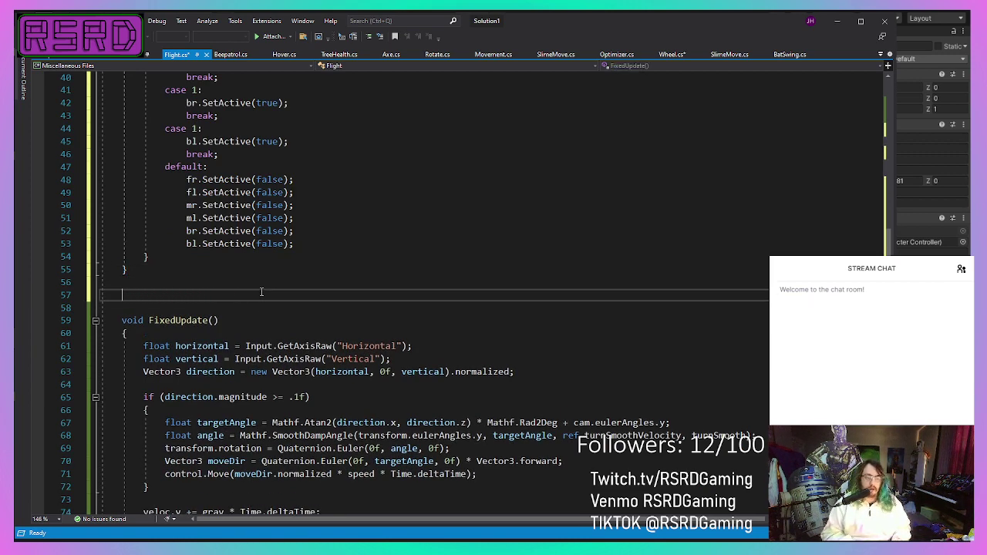
{"action": "type", "text": "void On"}
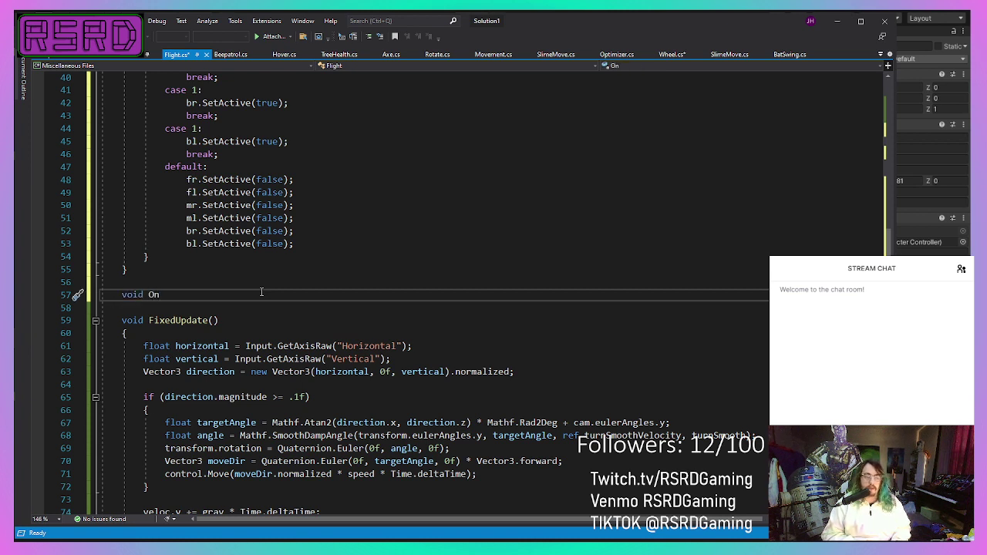
{"action": "key", "text": "BackSpace"}
{"action": "key", "text": "BackSpace"}
{"action": "key", "text": "BackSpace"}
{"action": "key", "text": "BackSpace"}
{"action": "key", "text": "BackSpace"}
{"action": "key", "text": "BackSpace"}
{"action": "key", "text": "BackSpace"}
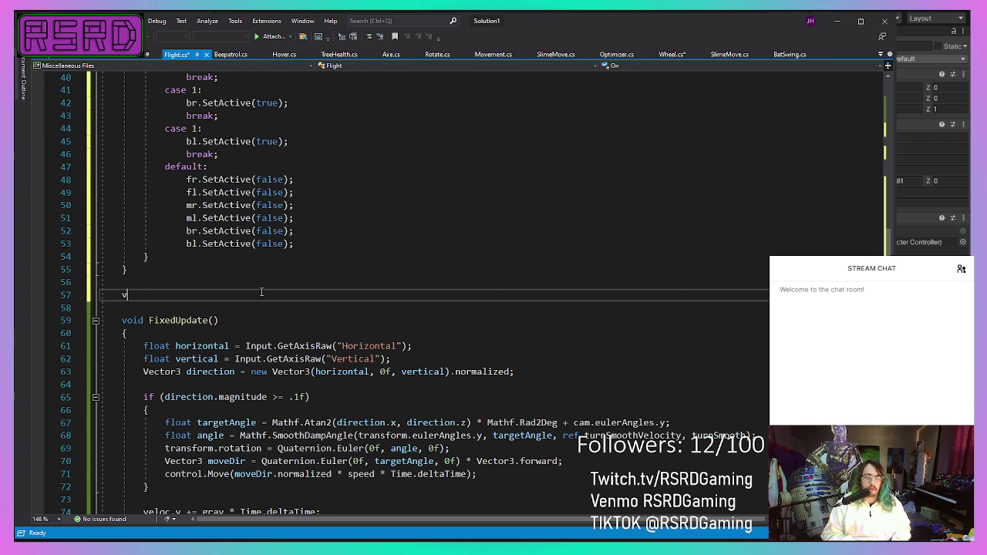
Step: Check the Handlebars and TreeHealth scripts for reference, and declare void OnColliderEnter(Collider thingy) above FixedUpdate in Flight.cs
{"action": "left_click", "coordinate": [127, 58]}
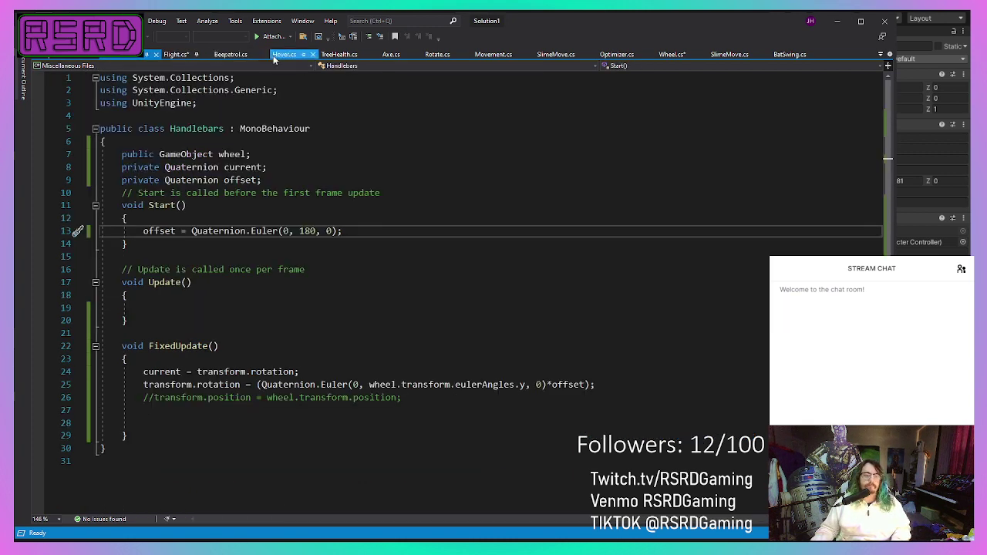
{"action": "left_click", "coordinate": [347, 56]}
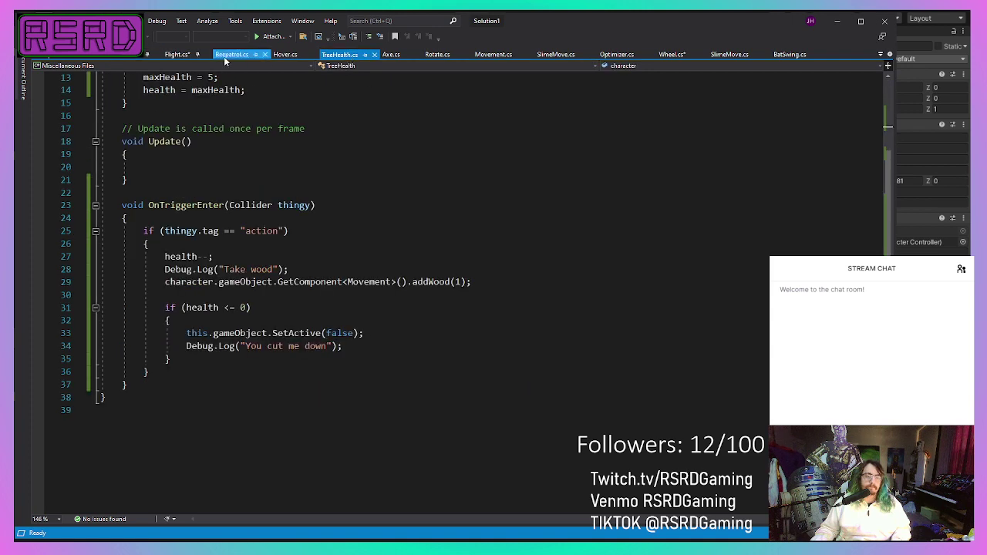
{"action": "left_click", "coordinate": [192, 55]}
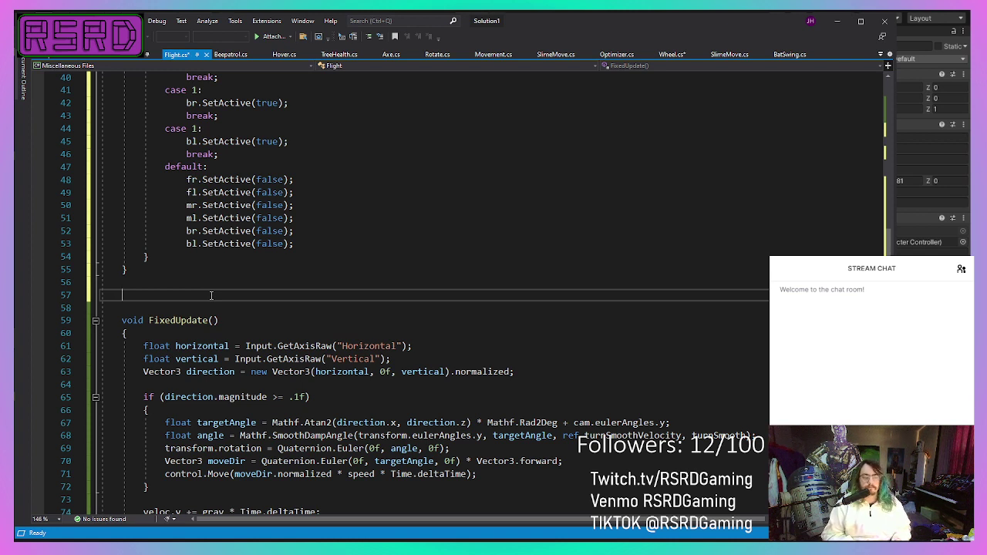
{"action": "type", "text": "void OnC"}
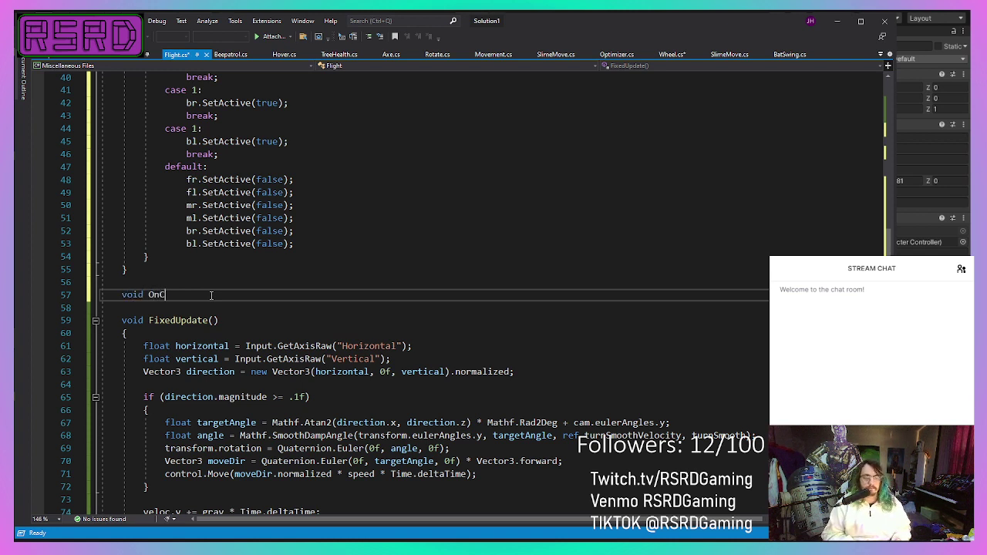
{"action": "type", "text": "olliderEnt"}
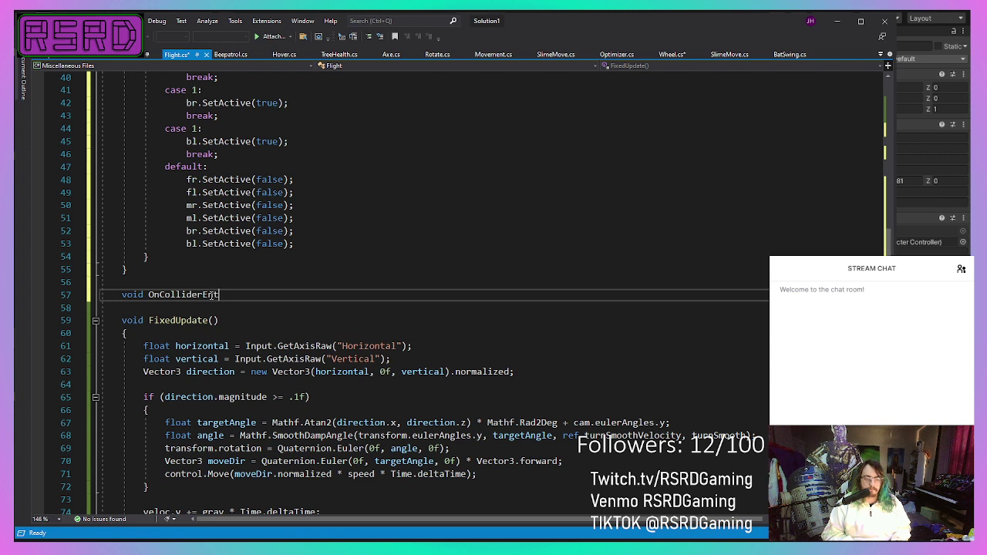
{"action": "type", "text": "er()"}
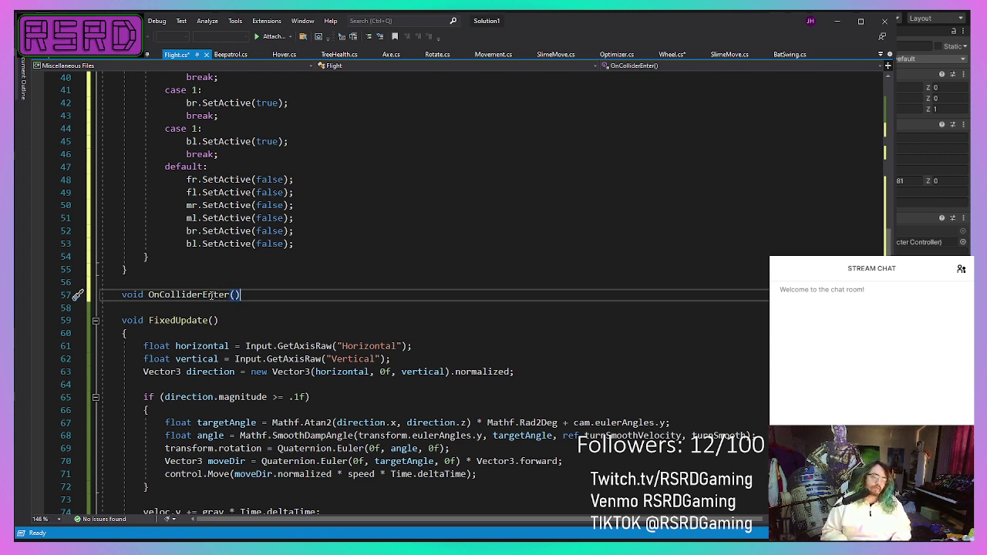
{"action": "type", "text": "Collider"}
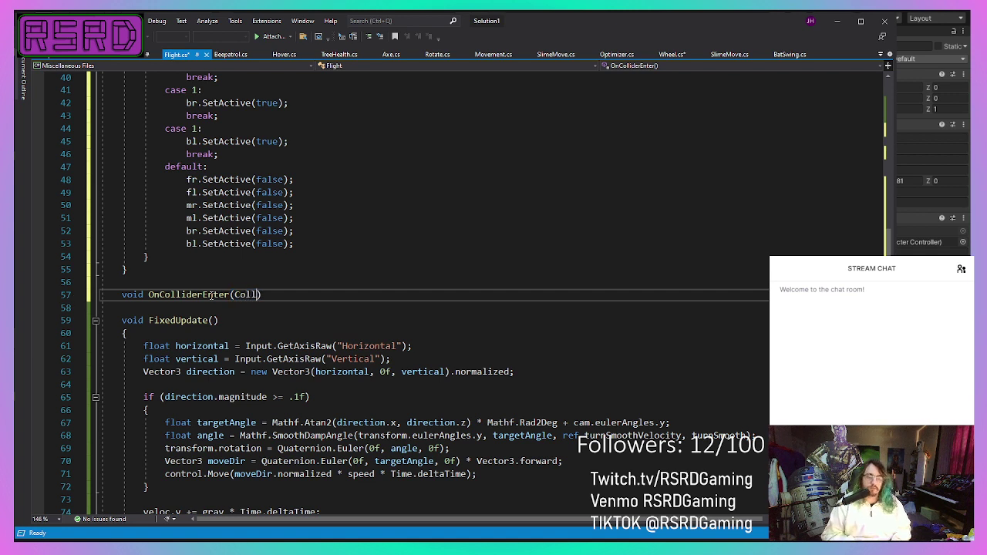
{"action": "type", "text": " thingy"}
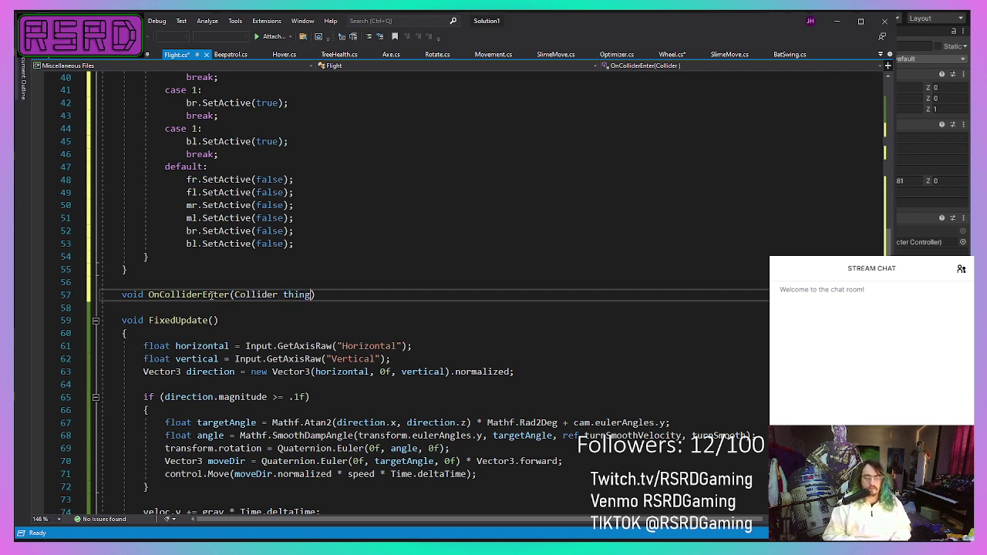
Step: Add a braced body to the OnColliderEnter method and begin an if statement inside it
{"action": "key", "text": "Right"}
{"action": "type", "text": "}"}
{"action": "key", "text": "Return"}
{"action": "type", "text": "{"}
{"action": "key", "text": "BackSpace"}
{"action": "key", "text": "BackSpace"}
{"action": "key", "text": "BackSpace"}
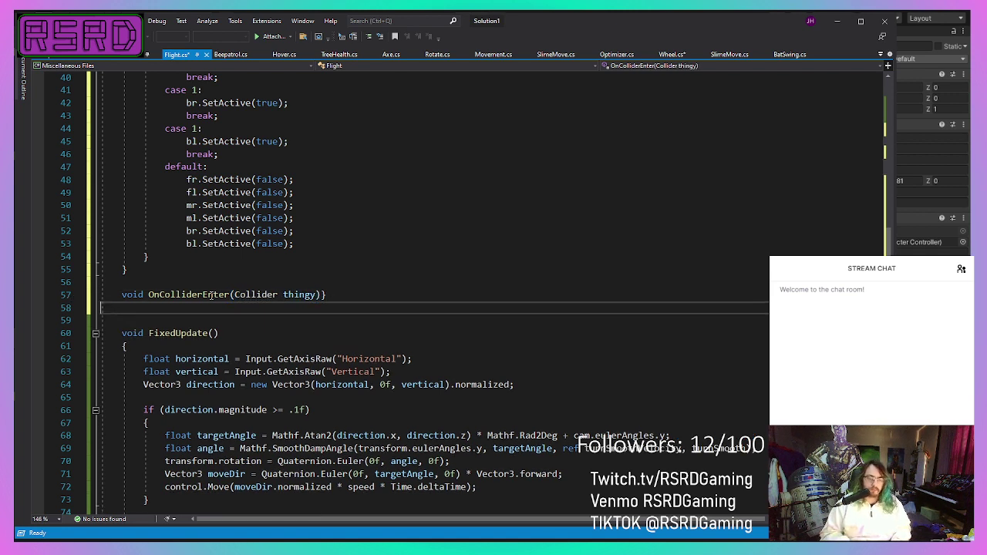
{"action": "key", "text": "BackSpace"}
{"action": "type", "text": "{"}
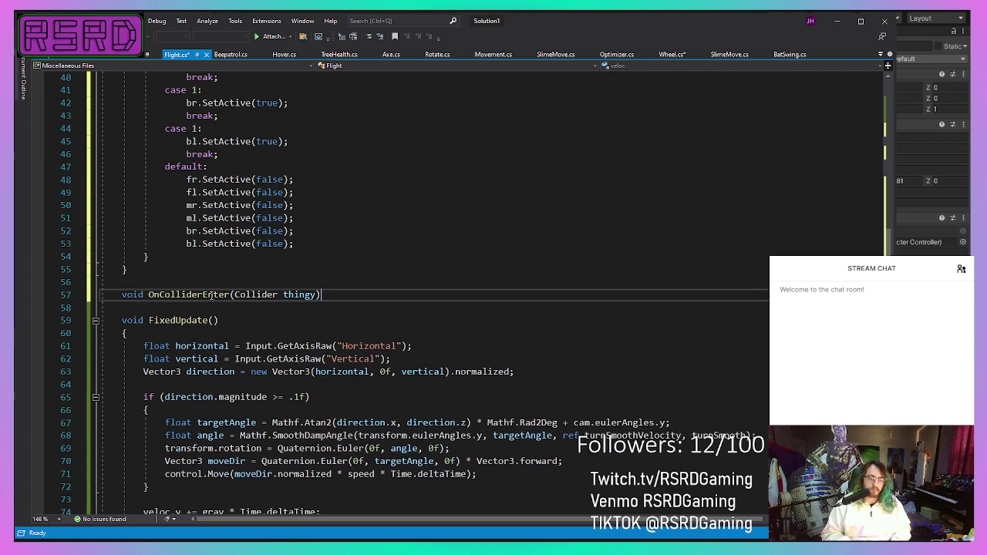
{"action": "key", "text": "Return"}
{"action": "type", "text": "if"}
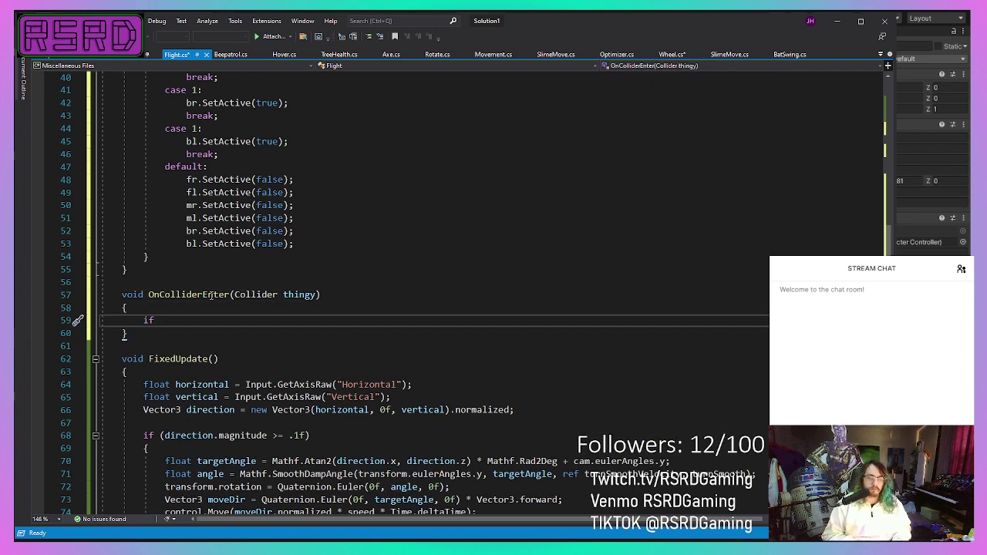
Step: Rename the OnColliderEnter method to OnTriggerEnter by replacing Collider in its name with Trigger
{"action": "left_click", "coordinate": [159, 295]}
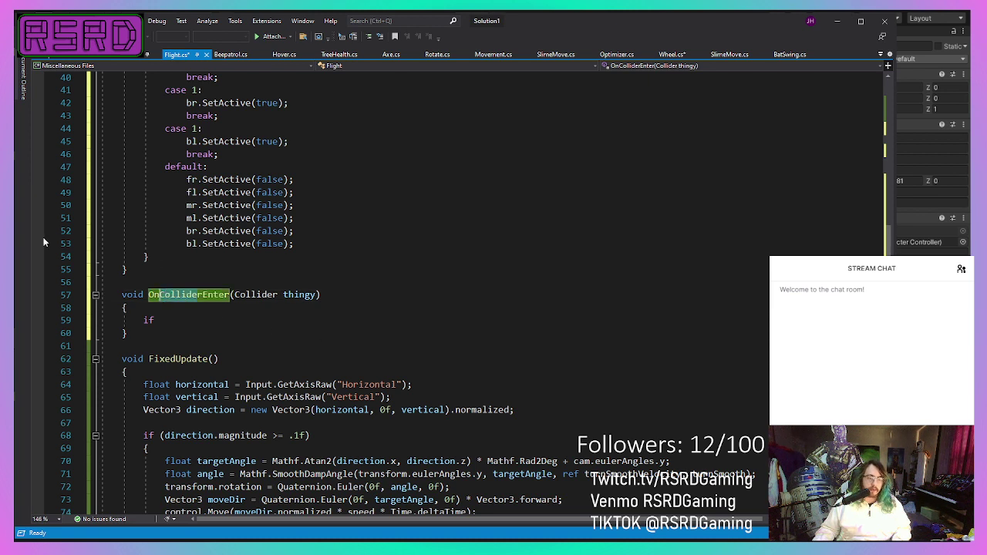
{"action": "left_click", "coordinate": [203, 295]}
{"action": "left_click_drag", "start_coordinate": [203, 295], "coordinate": [160, 294]}
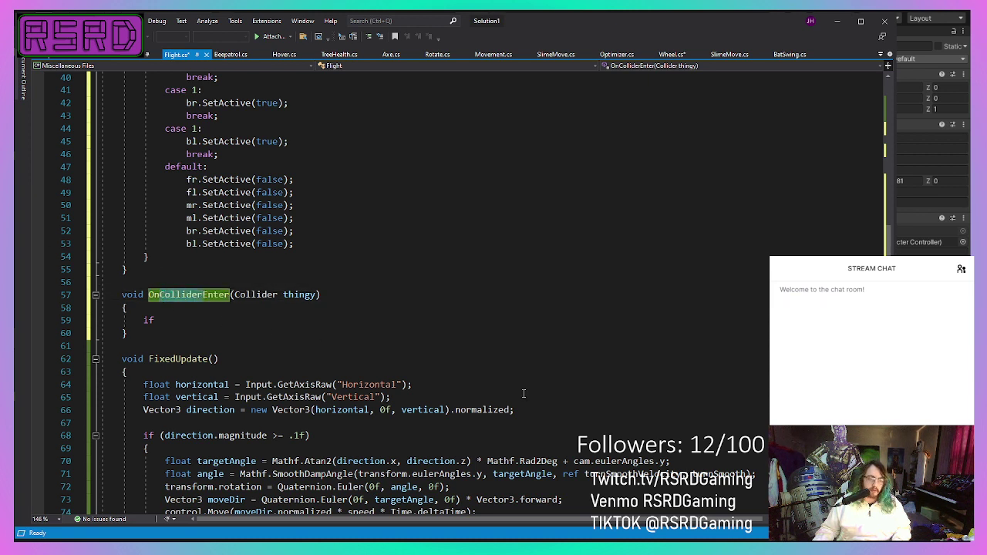
{"action": "key", "text": "Delete"}
{"action": "key", "text": "Delete"}
{"action": "key", "text": "Delete"}
{"action": "key", "text": "Delete"}
{"action": "key", "text": "Delete"}
{"action": "key", "text": "Delete"}
{"action": "key", "text": "Delete"}
{"action": "key", "text": "Delete"}
{"action": "type", "text": "Trigg"}
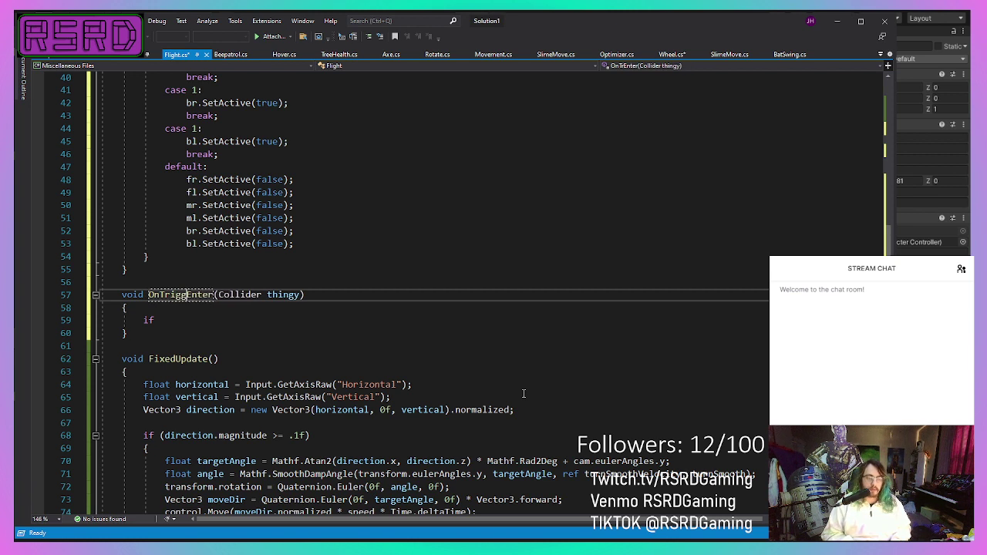
{"action": "type", "text": "er"}
Step: Complete the if statement with the condition thingy.tag == "flower" and give it a braced block
{"action": "key", "text": "Down"}
{"action": "key", "text": "Down"}
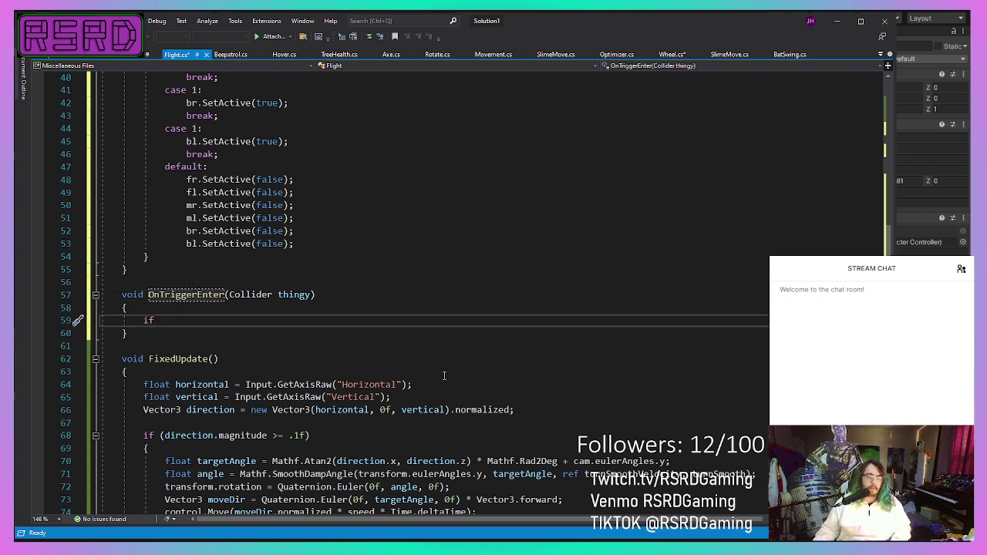
{"action": "type", "text": "(thingy.tag"}
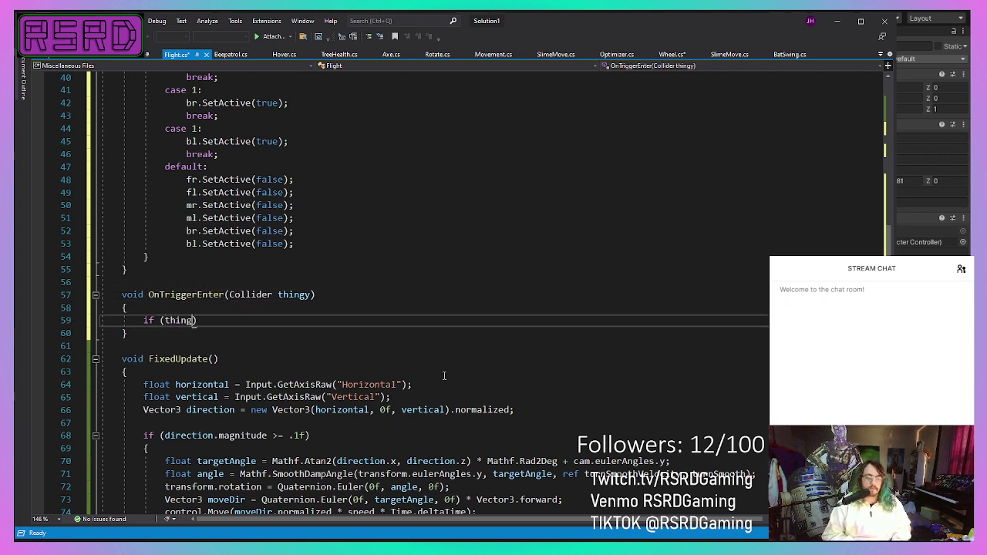
{"action": "type", "text": " == \""}
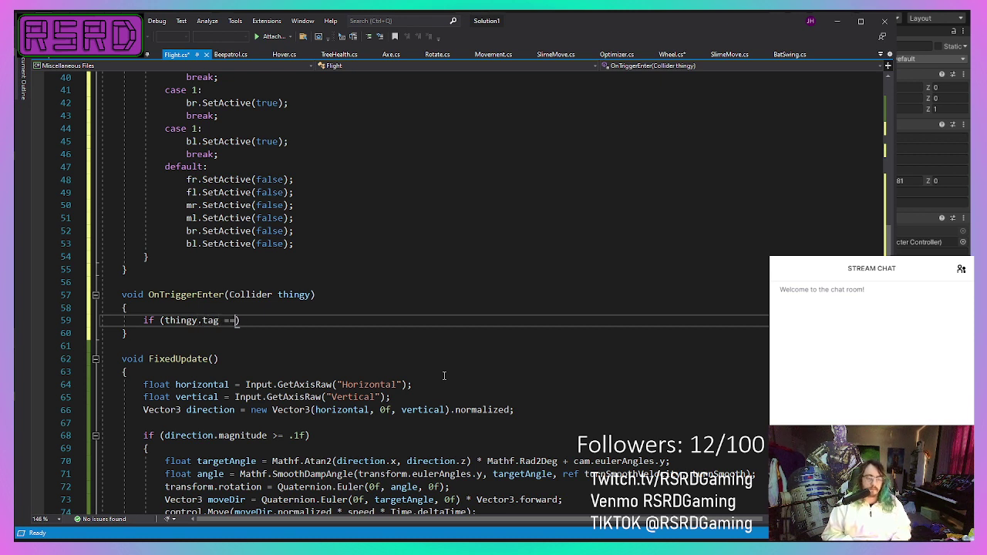
{"action": "type", "text": "floa"}
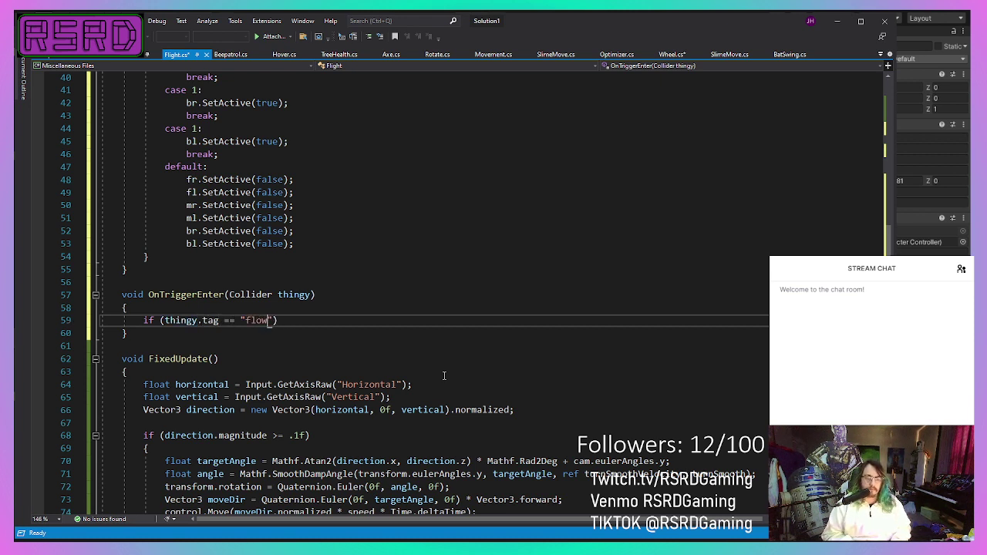
{"action": "type", "text": "er\")"}
{"action": "key", "text": "Return"}
{"action": "type", "text": "{"}
{"action": "key", "text": "Return"}
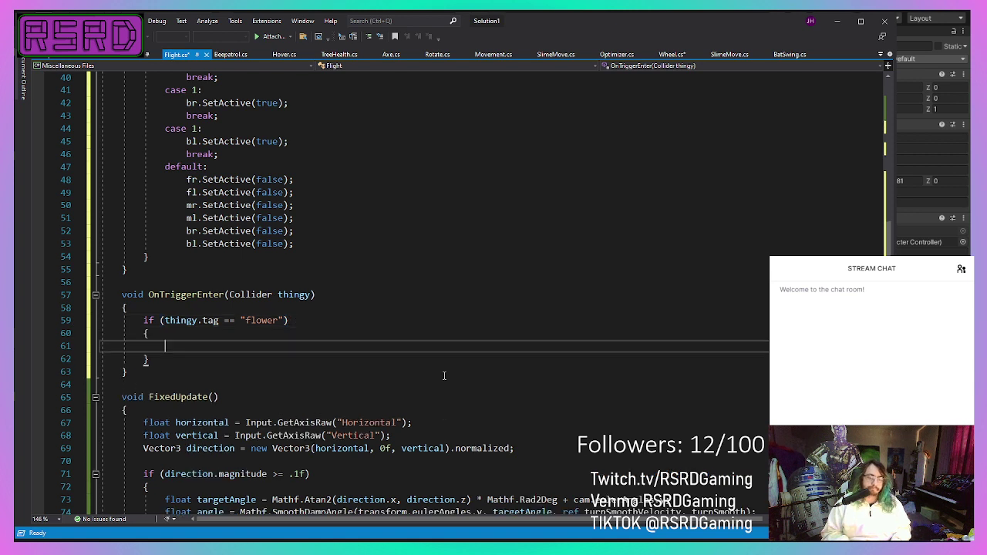
Step: Add the statement pollen++; inside the flower check, followed by a new line
{"action": "type", "text": "pollen"}
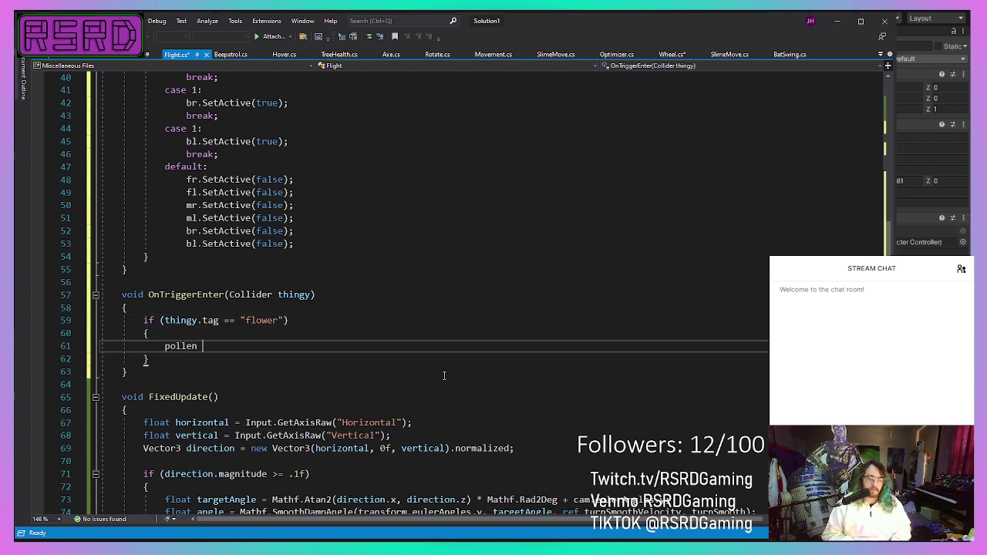
{"action": "type", "text": " +"}
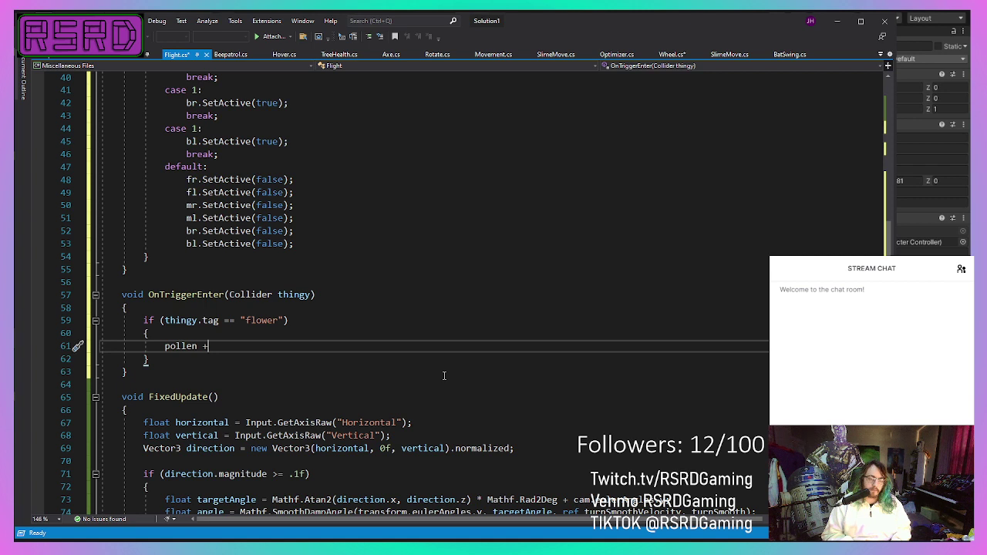
{"action": "type", "text": "+;"}
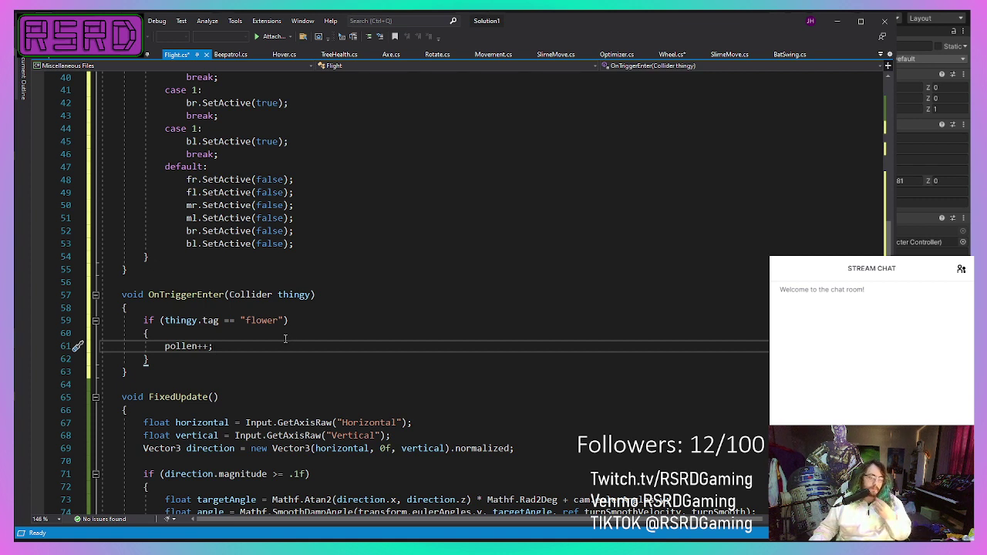
{"action": "key", "text": "Return"}
{"action": "type", "text": "thin"}
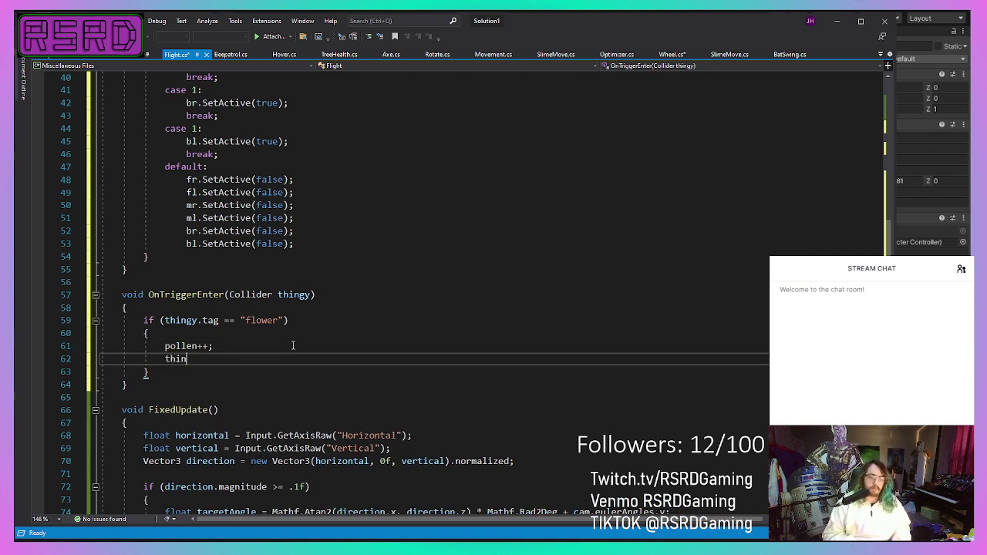
{"action": "key", "text": "BackSpace"}
{"action": "key", "text": "BackSpace"}
{"action": "key", "text": "BackSpace"}
{"action": "key", "text": "BackSpace"}
{"action": "type", "text": "thingy"}
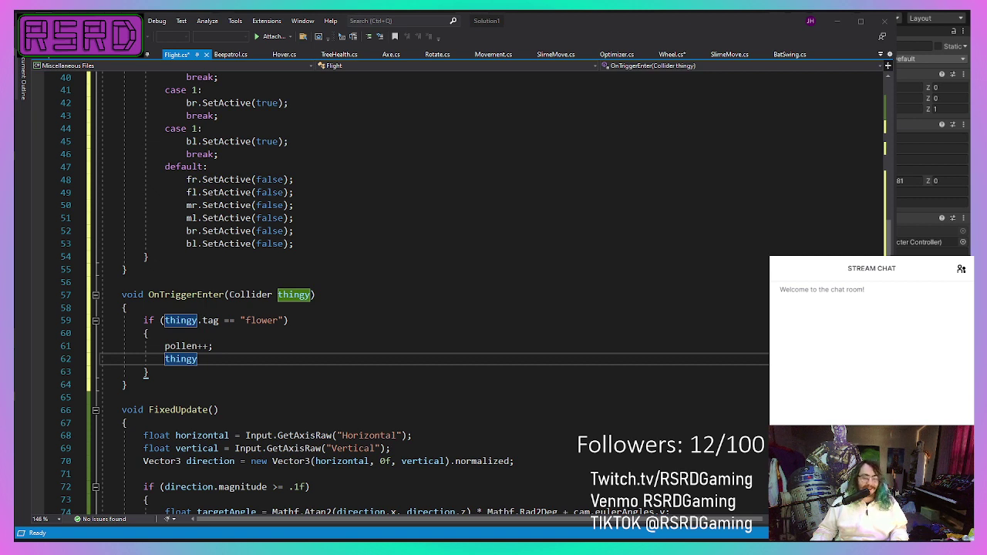
{"action": "key", "text": "BackSpace"}
{"action": "key", "text": "BackSpace"}
{"action": "key", "text": "BackSpace"}
{"action": "key", "text": "BackSpace"}
{"action": "key", "text": "BackSpace"}
{"action": "key", "text": "BackSpace"}
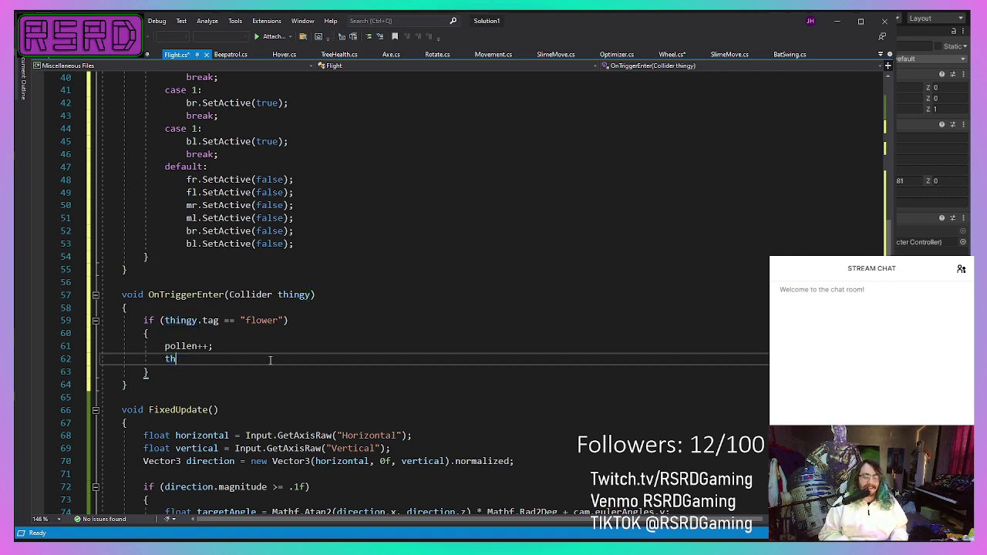
Step: Save Flight.cs and switch to the Unity editor
{"action": "key", "text": "ctrl+s"}
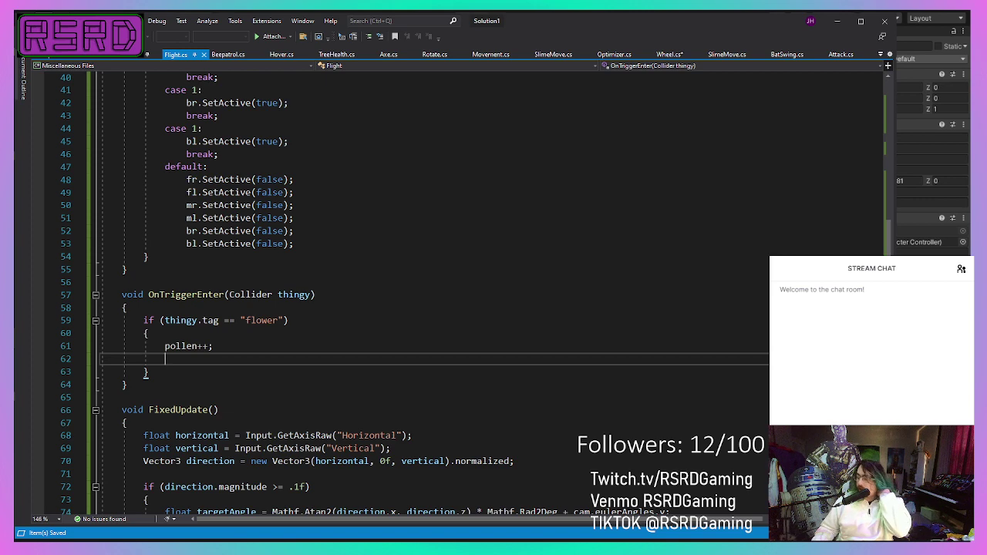
{"action": "key", "text": "alt+Tab"}
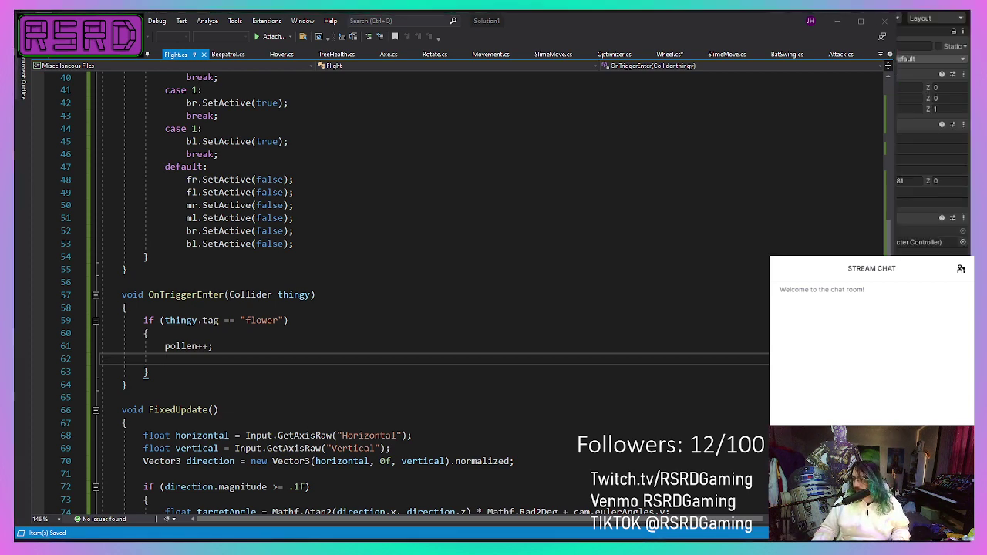
{"action": "key", "text": "alt+Tab"}
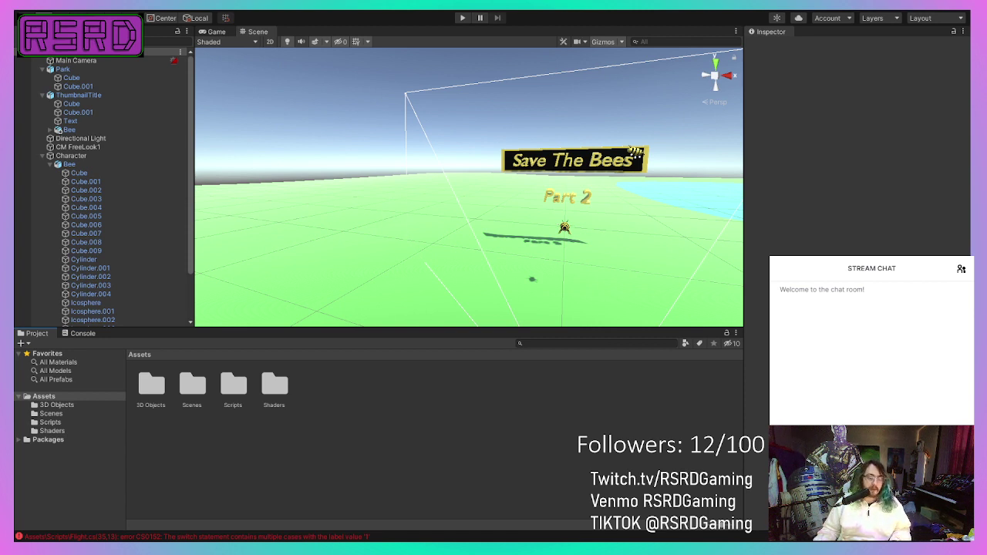
{"action": "left_click", "coordinate": [52, 476]}
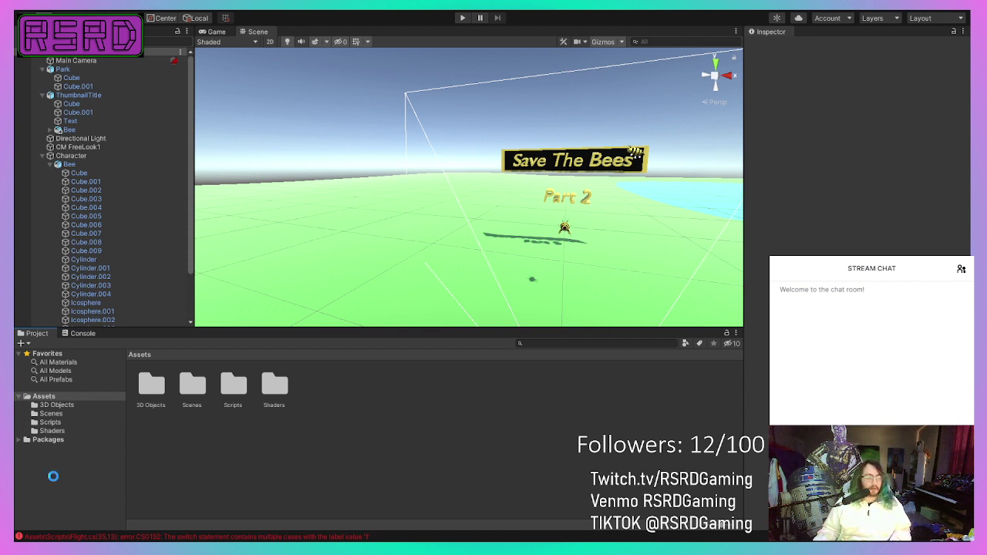
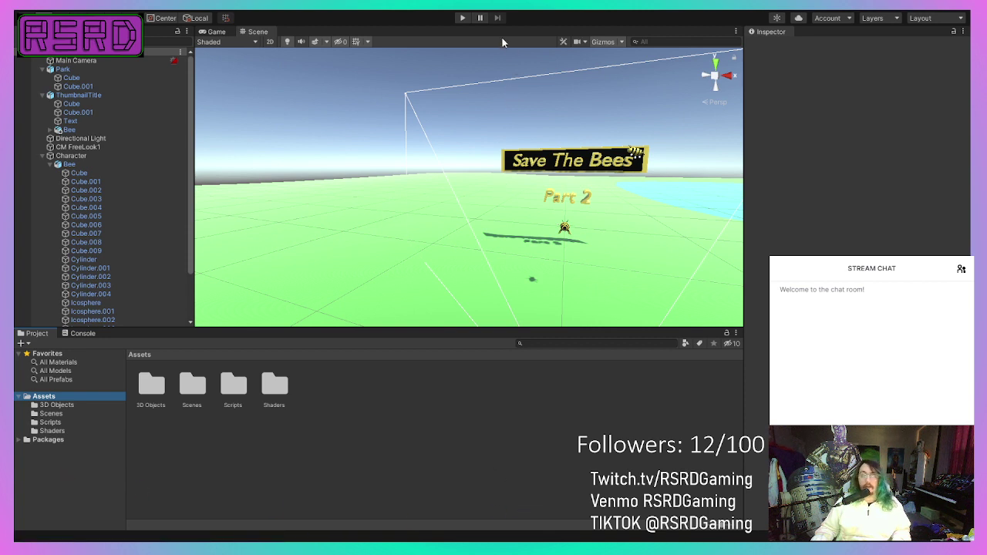
Step: Select Character in the scene hierarchy and examine the bee's legs from its side
{"action": "scroll", "coordinate": [109, 267], "scroll_direction": "down", "scroll_amount": 2}
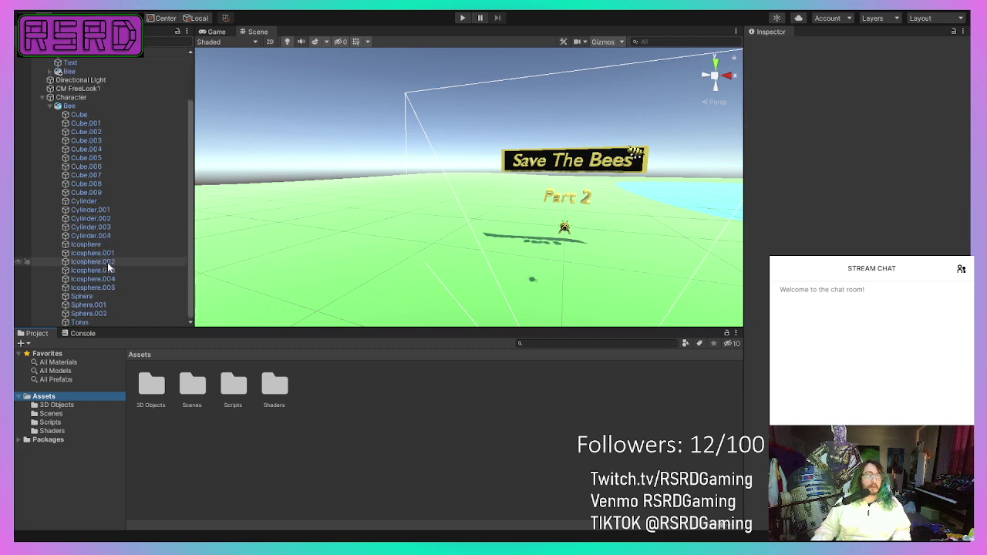
{"action": "left_click", "coordinate": [71, 97]}
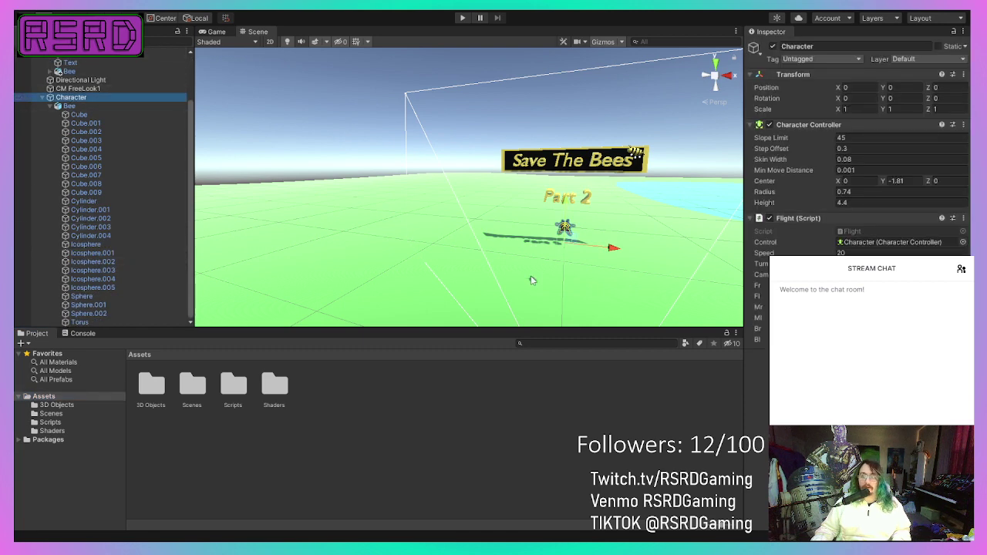
{"action": "right_click_drag", "start_coordinate": [495, 273], "coordinate": [672, 283]}
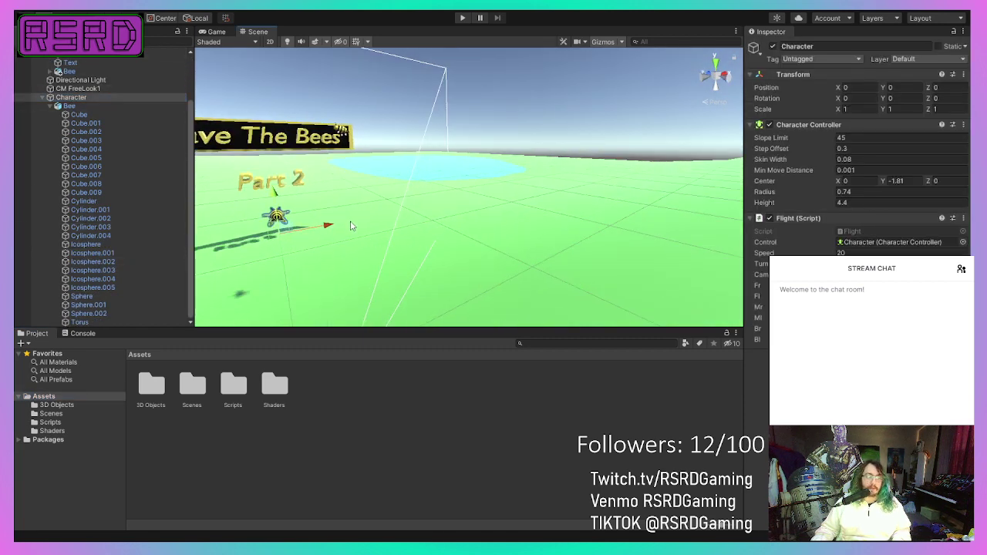
{"action": "right_click_drag", "start_coordinate": [351, 221], "coordinate": [434, 217]}
{"action": "left_click_drag", "start_coordinate": [434, 221], "coordinate": [292, 229], "text": "alt"}
{"action": "right_click_drag", "start_coordinate": [292, 229], "coordinate": [47, 308]}
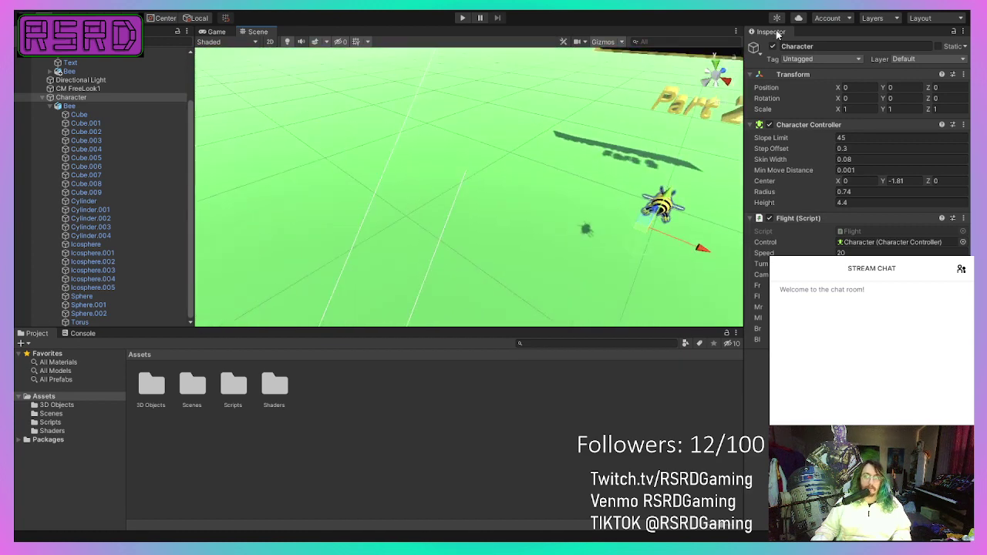
{"action": "right_click_drag", "start_coordinate": [436, 154], "coordinate": [594, 175]}
{"action": "left_click_drag", "start_coordinate": [594, 175], "coordinate": [368, 146], "text": "alt"}
{"action": "right_click_drag", "start_coordinate": [367, 146], "coordinate": [494, 146]}
{"action": "middle_click_drag", "start_coordinate": [466, 140], "coordinate": [472, 139]}
{"action": "scroll", "coordinate": [473, 142], "scroll_direction": "up", "scroll_amount": 3}
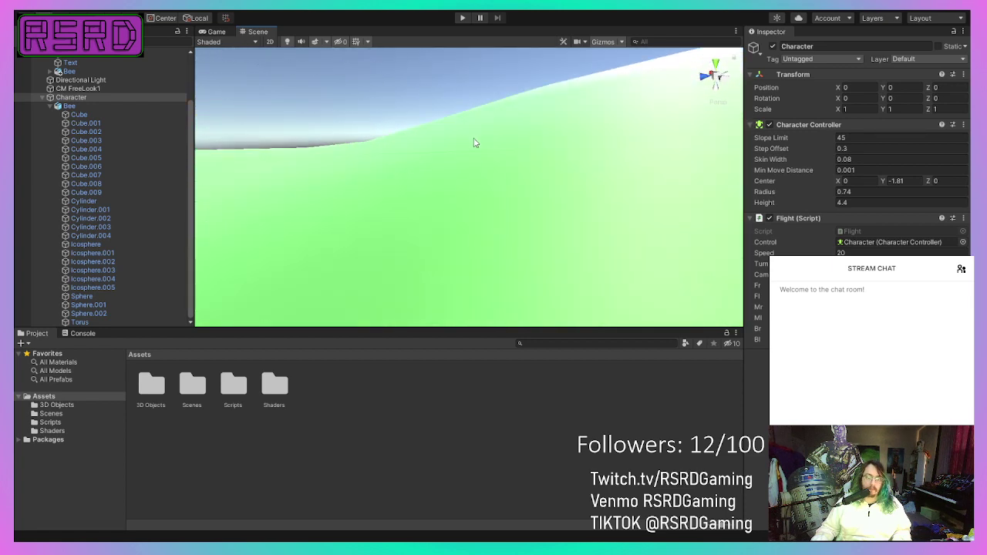
{"action": "scroll", "coordinate": [473, 142], "scroll_direction": "down", "scroll_amount": 3}
{"action": "right_click_drag", "start_coordinate": [465, 144], "coordinate": [338, 133]}
{"action": "scroll", "coordinate": [338, 134], "scroll_direction": "down", "scroll_amount": 3}
{"action": "middle_click_drag", "start_coordinate": [337, 133], "coordinate": [335, 129]}
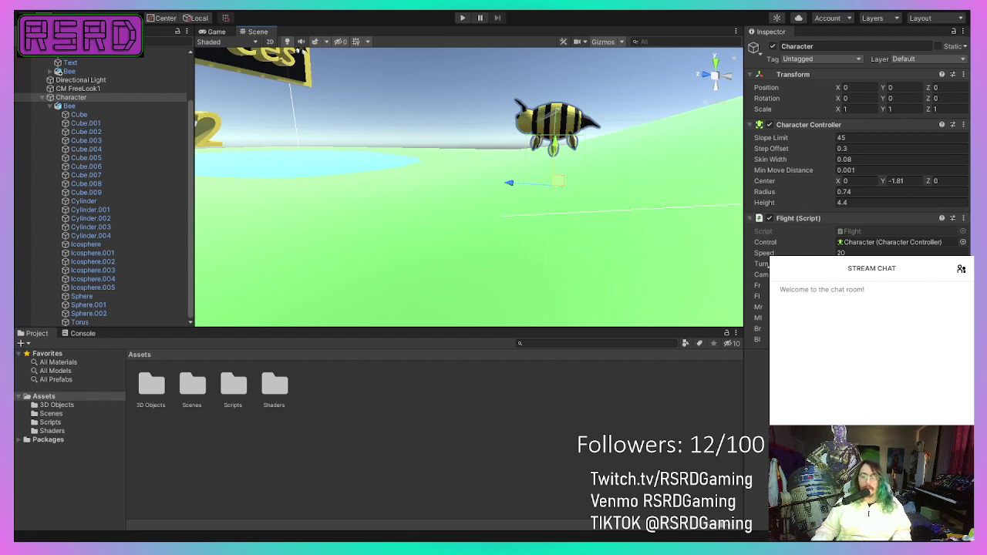
Step: Identify the middle-leg ball Icosphere and assign it to the matching leg slot of Character's Flight script
{"action": "left_click", "coordinate": [112, 241]}
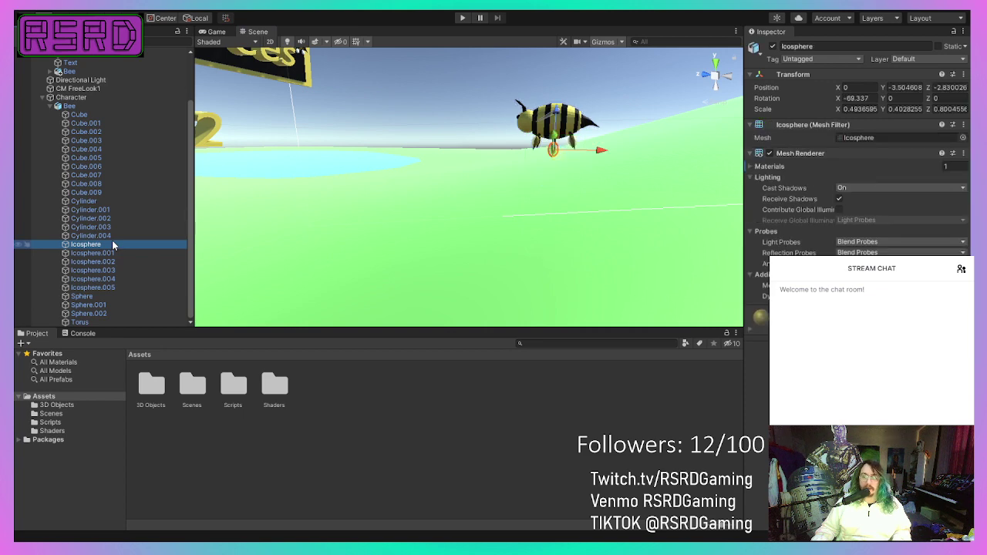
{"action": "mouse_move", "coordinate": [476, 263]}
{"action": "middle_mouse_down"}
{"action": "mouse_move", "coordinate": [502, 267]}
{"action": "mouse_move", "coordinate": [475, 259]}
{"action": "middle_mouse_up"}
{"action": "mouse_move", "coordinate": [475, 259]}
{"action": "right_mouse_down"}
{"action": "mouse_move", "coordinate": [427, 258]}
{"action": "mouse_move", "coordinate": [486, 263]}
{"action": "right_mouse_up"}
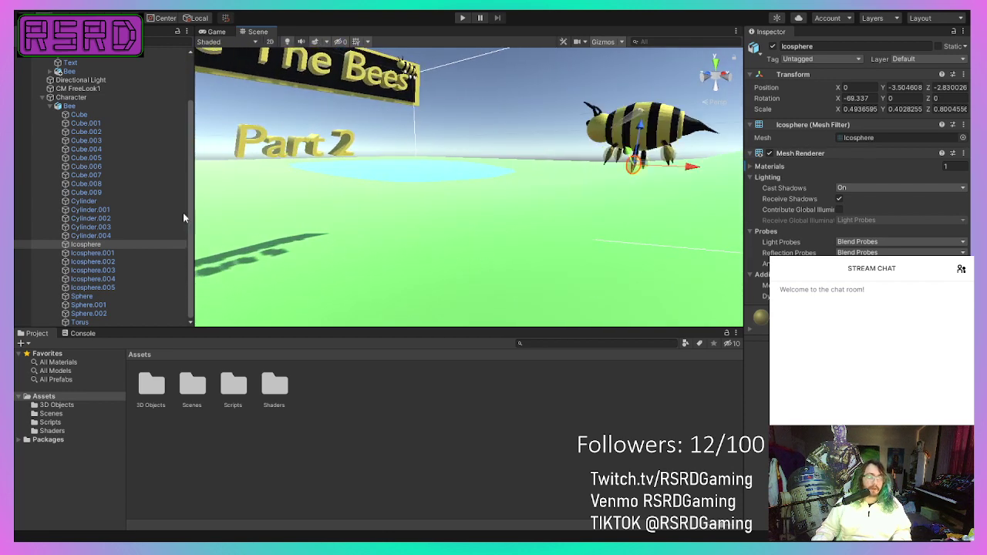
{"action": "scroll", "coordinate": [146, 185], "scroll_direction": "up", "scroll_amount": 2}
{"action": "left_click", "coordinate": [98, 130]}
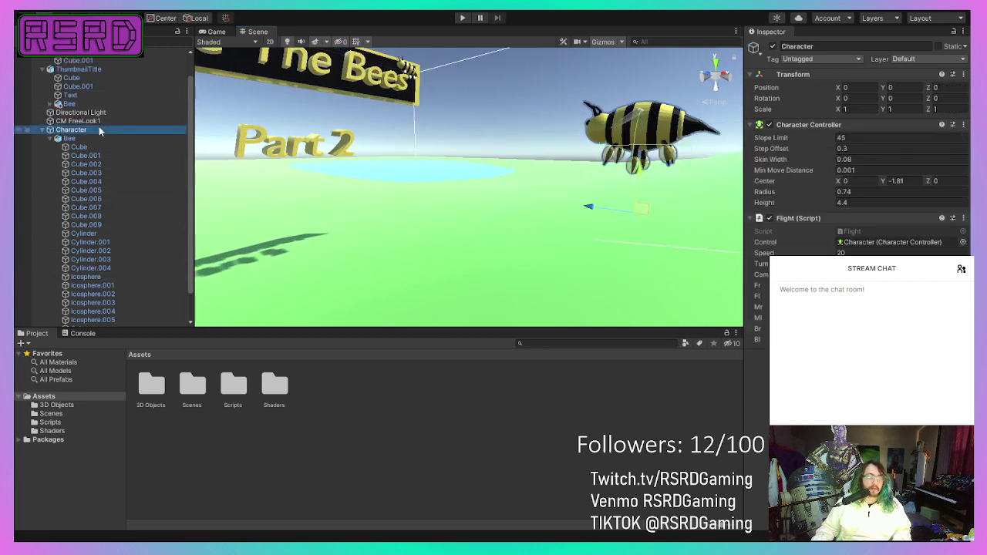
{"action": "left_click_drag", "start_coordinate": [102, 279], "coordinate": [879, 286]}
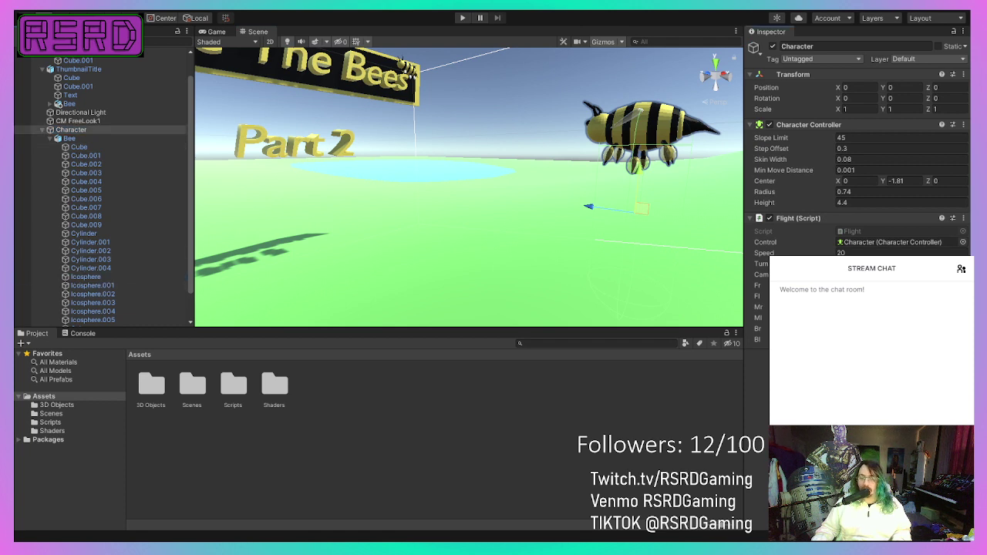
Step: Pick out the other middle-leg ball, Icosphere.001, and assign it to its leg slot in Character's Flight script
{"action": "left_click", "coordinate": [648, 166]}
{"action": "left_click", "coordinate": [648, 166]}
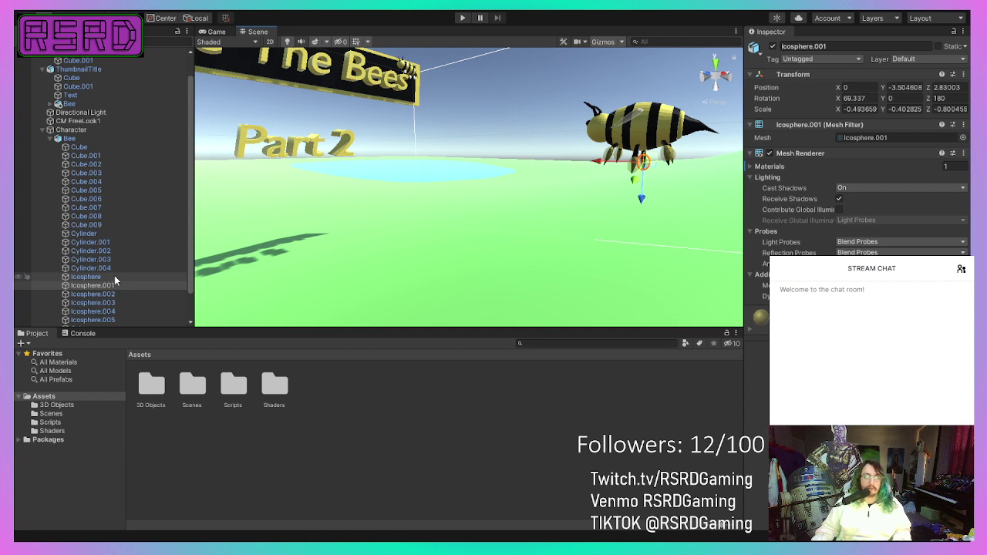
{"action": "left_click", "coordinate": [87, 131]}
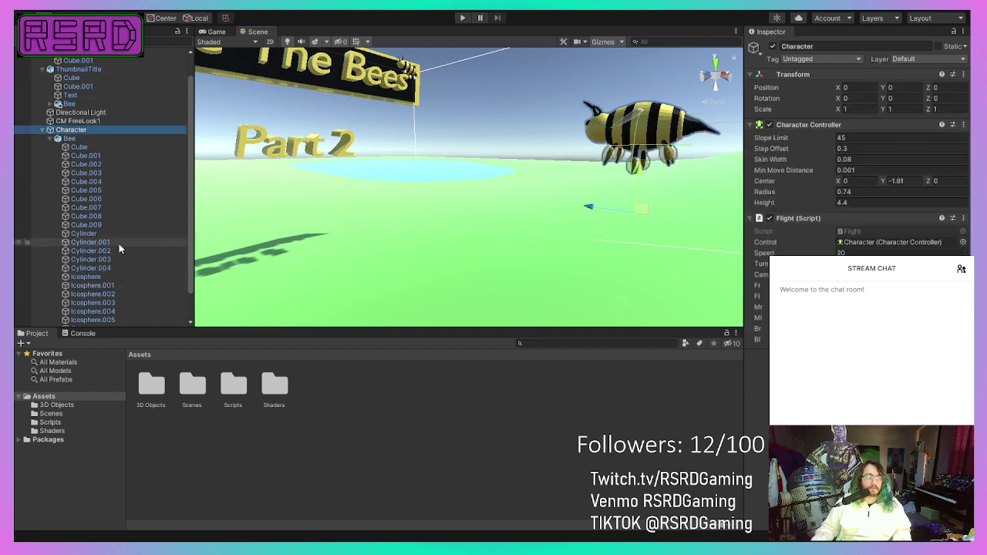
{"action": "left_click_drag", "start_coordinate": [111, 287], "coordinate": [871, 286]}
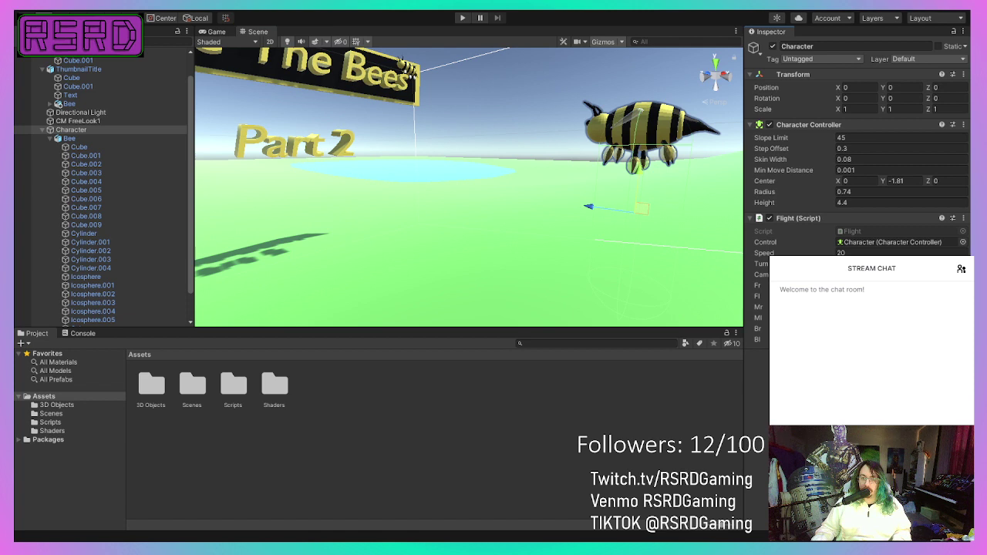
Step: Identify the back-leg ball Icosphere.003 on the bee and assign it to the matching slot of Character's Flight script
{"action": "left_click", "coordinate": [672, 154]}
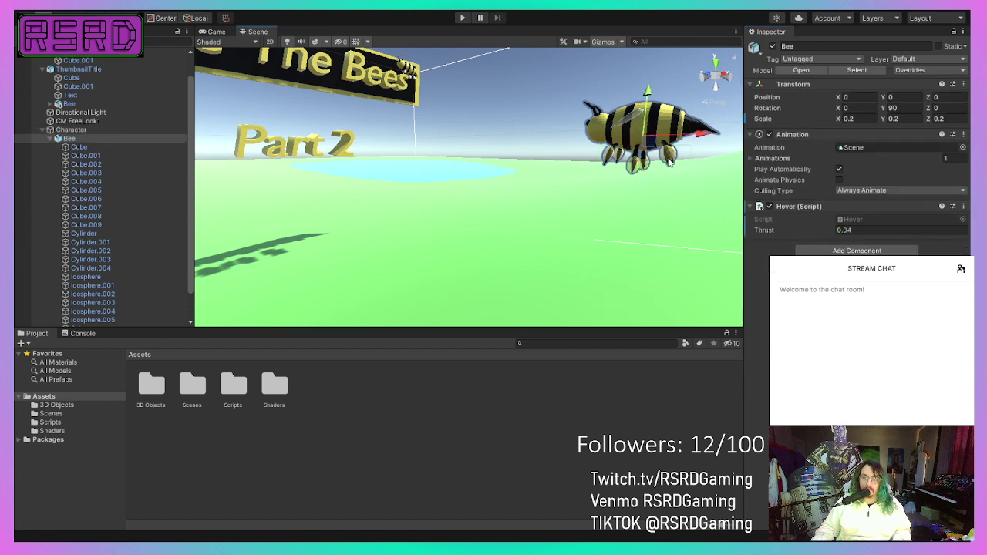
{"action": "left_click", "coordinate": [670, 158]}
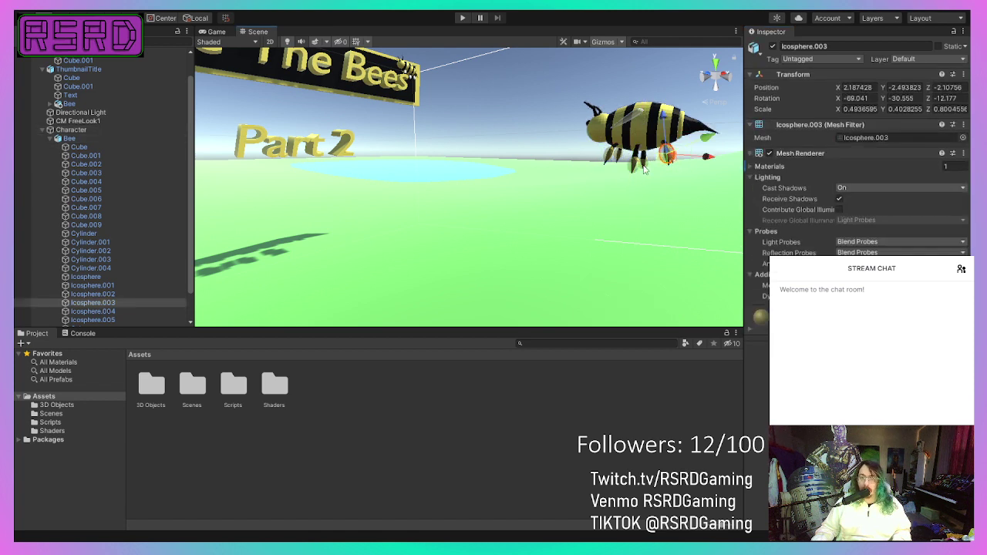
{"action": "right_click_drag", "start_coordinate": [620, 172], "coordinate": [578, 169]}
{"action": "key", "text": "d"}
{"action": "left_click_drag", "start_coordinate": [435, 195], "coordinate": [406, 200], "text": "alt"}
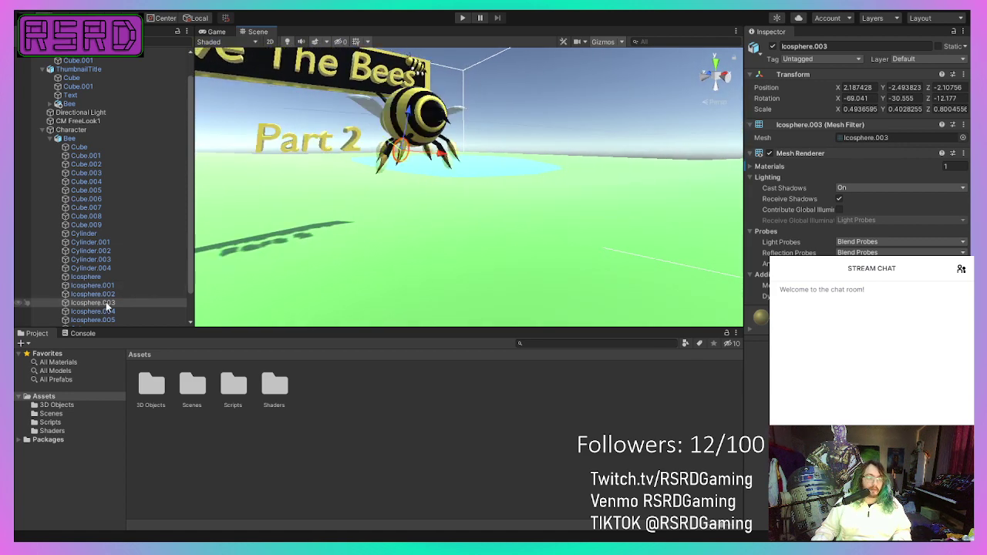
{"action": "left_click", "coordinate": [86, 130]}
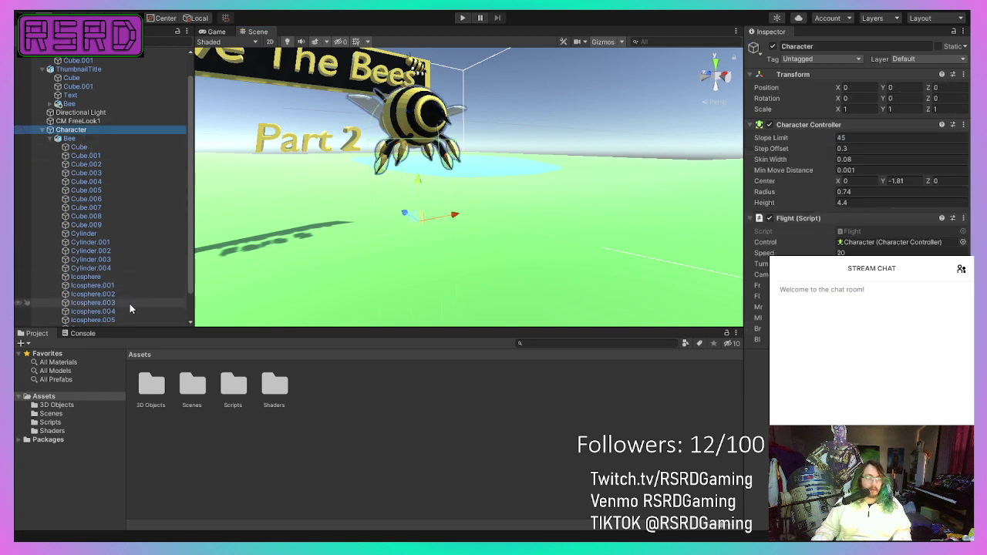
{"action": "left_click_drag", "start_coordinate": [129, 302], "coordinate": [887, 286]}
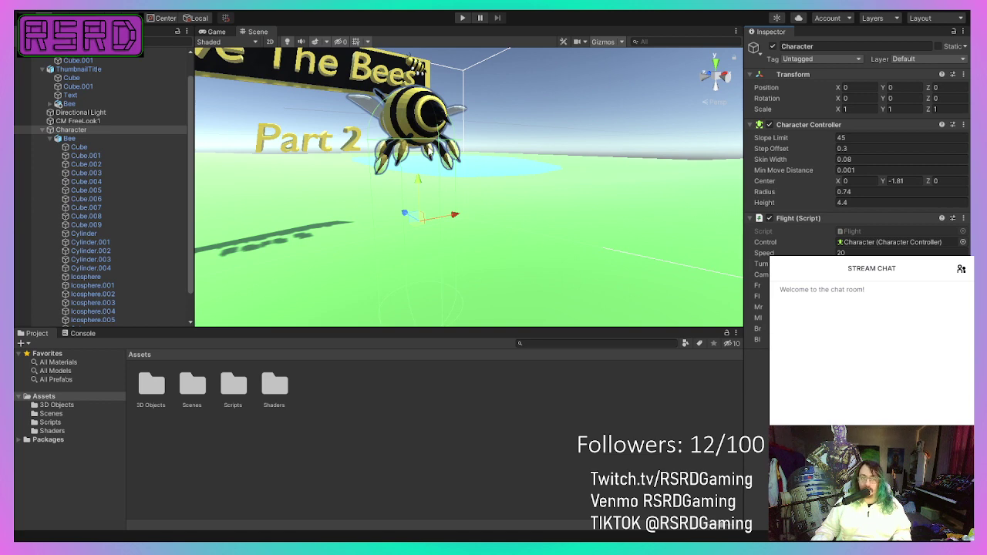
Step: Find the opposite back-leg ball, Icosphere.002, and assign it to its slot in Character's Flight script
{"action": "left_click", "coordinate": [457, 155]}
{"action": "left_click", "coordinate": [456, 155]}
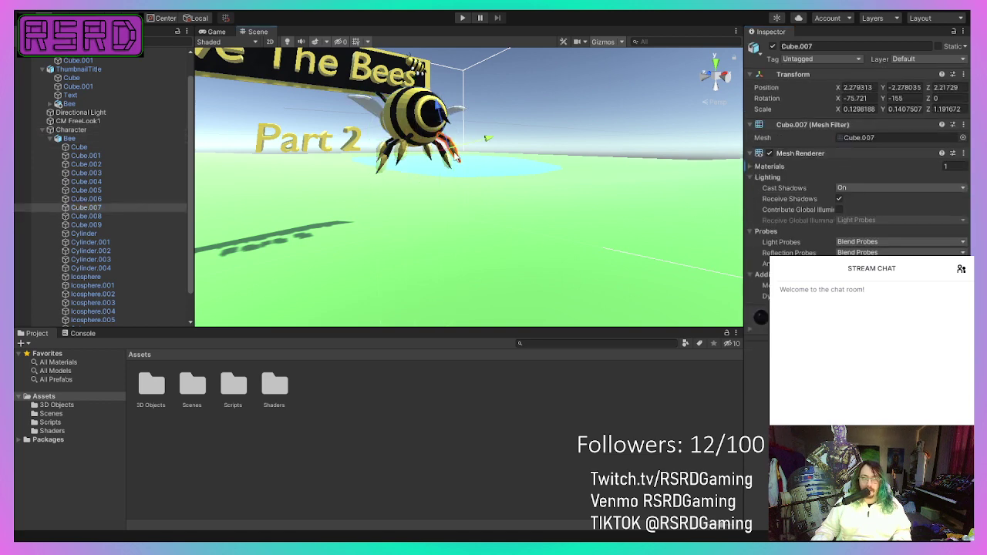
{"action": "right_click_drag", "start_coordinate": [332, 197], "coordinate": [174, 204]}
{"action": "middle_click_drag", "start_coordinate": [401, 203], "coordinate": [344, 209]}
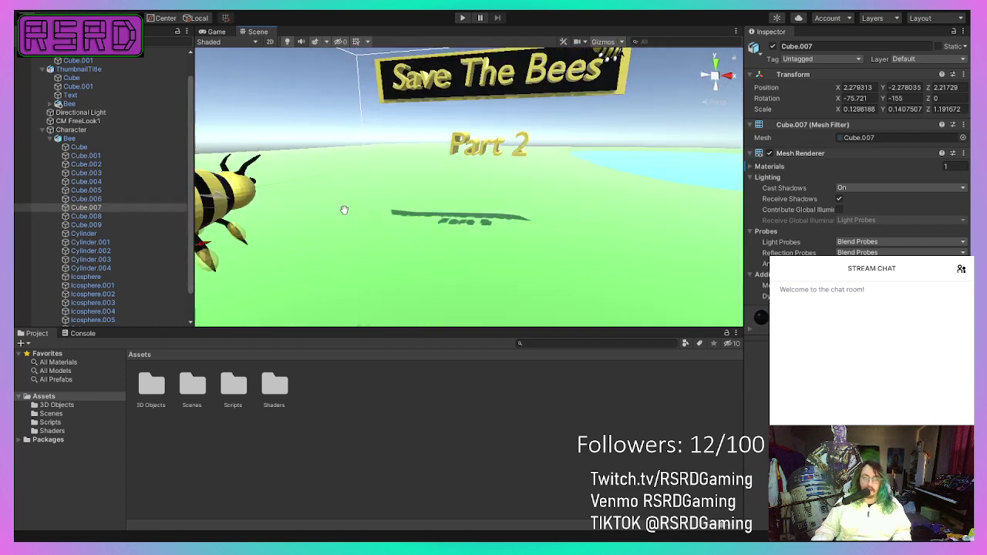
{"action": "left_click_drag", "start_coordinate": [344, 210], "coordinate": [374, 201], "text": "alt"}
{"action": "left_click", "coordinate": [391, 193]}
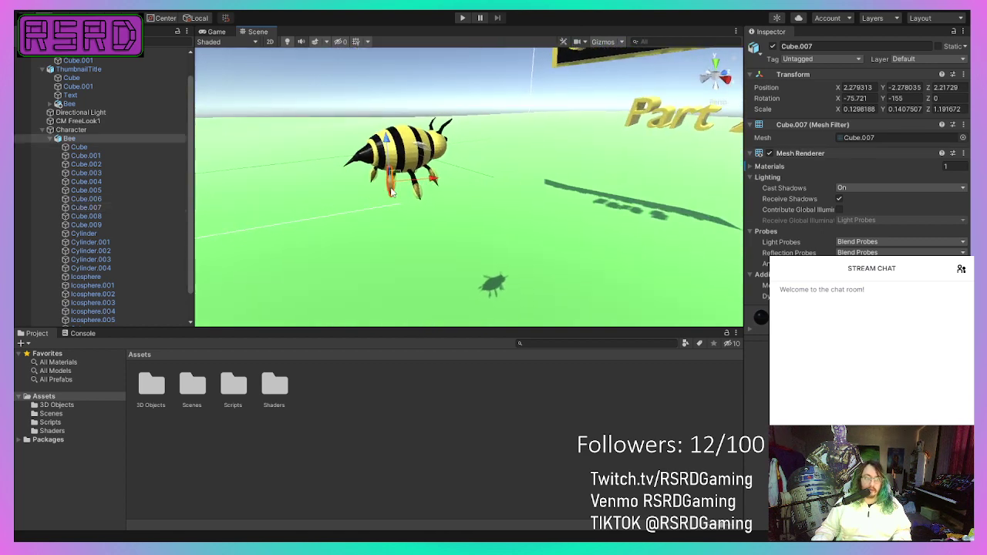
{"action": "left_click", "coordinate": [392, 190]}
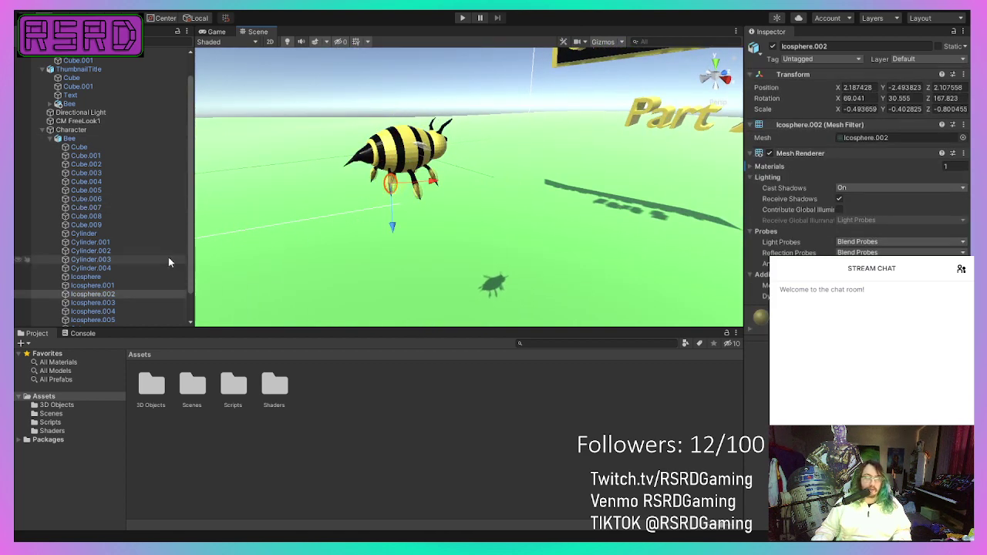
{"action": "left_click", "coordinate": [111, 131]}
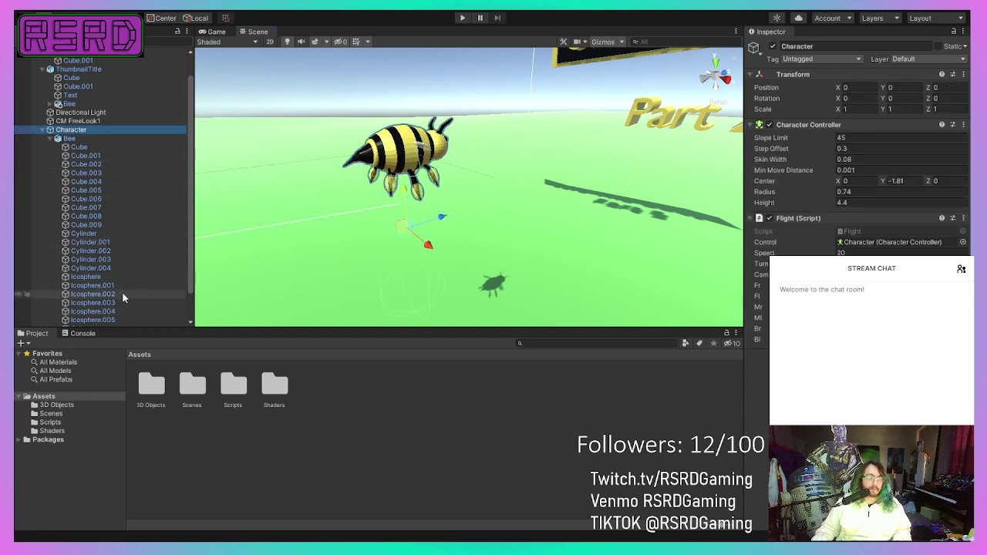
{"action": "left_click_drag", "start_coordinate": [121, 293], "coordinate": [769, 306]}
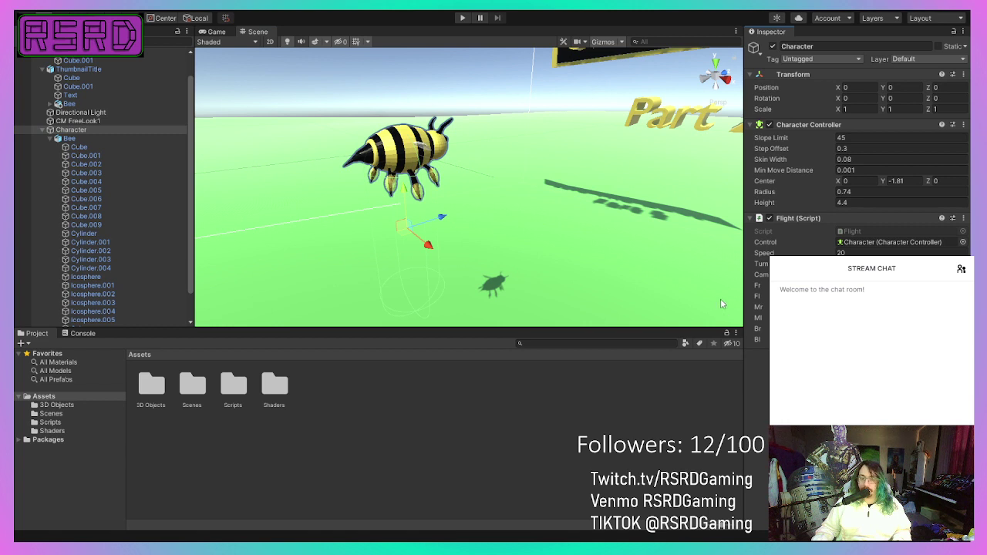
Step: Identify the front-leg ball Icosphere.004 and assign it to the matching leg slot of Character's Flight script
{"action": "left_click", "coordinate": [435, 178]}
{"action": "left_click", "coordinate": [434, 178]}
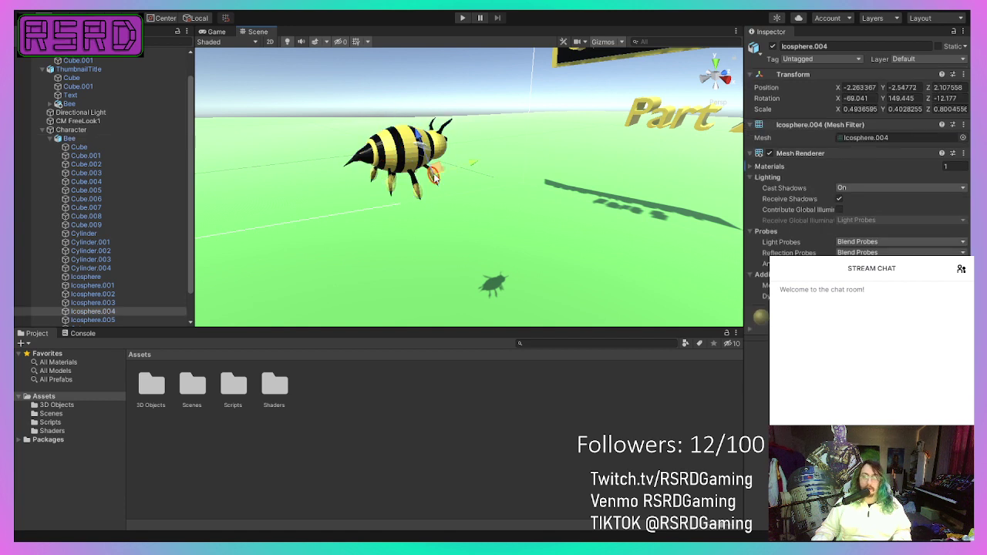
{"action": "left_click", "coordinate": [105, 128]}
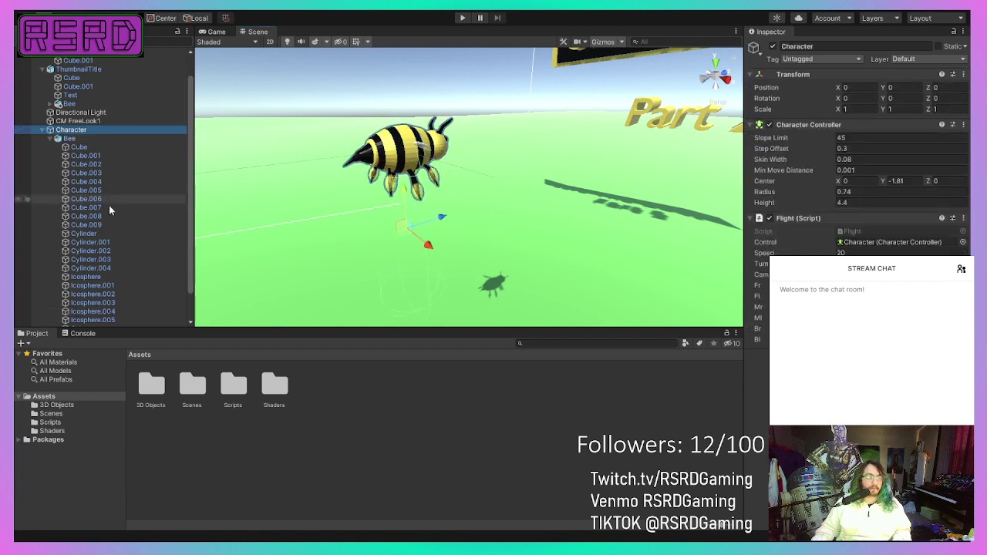
{"action": "left_click_drag", "start_coordinate": [117, 311], "coordinate": [885, 287]}
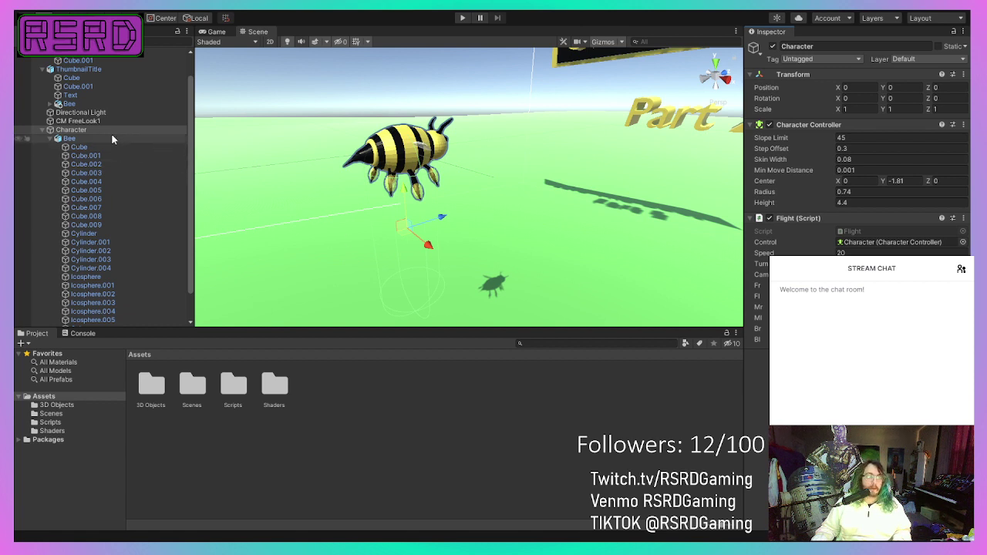
Step: Assign the remaining front-leg ball, Icosphere.005, to its leg slot in Character's Flight script
{"action": "left_click", "coordinate": [111, 319]}
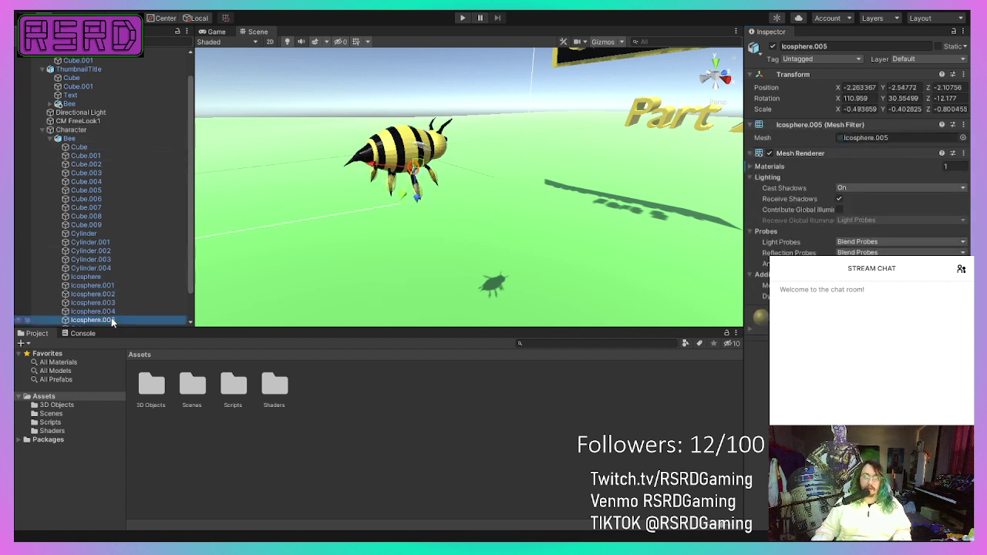
{"action": "left_click", "coordinate": [114, 131]}
{"action": "left_click_drag", "start_coordinate": [100, 319], "coordinate": [879, 286]}
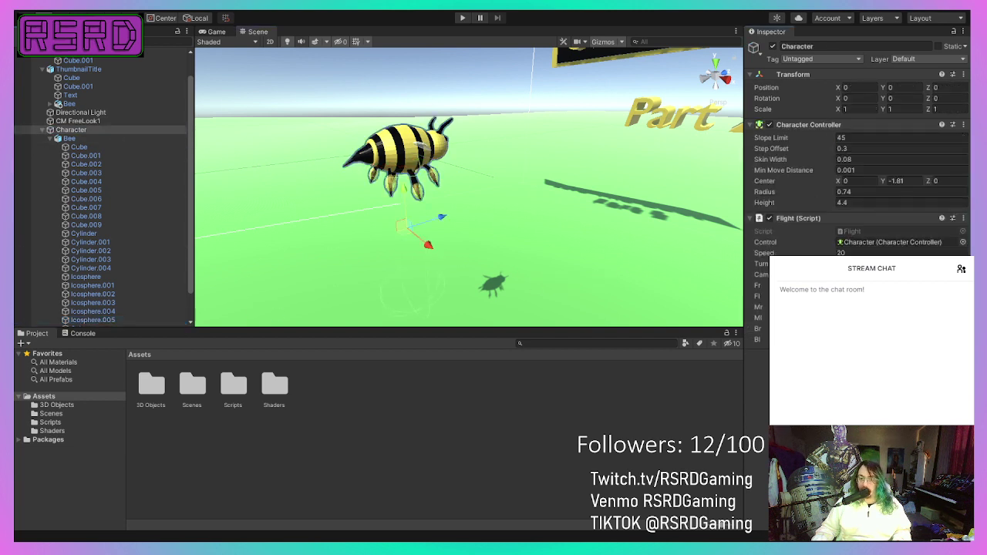
Step: Playtest the scene by flying and turning the bee around the title, and exit play mode
{"action": "right_click_drag", "start_coordinate": [295, 248], "coordinate": [639, 197]}
{"action": "key", "text": "a"}
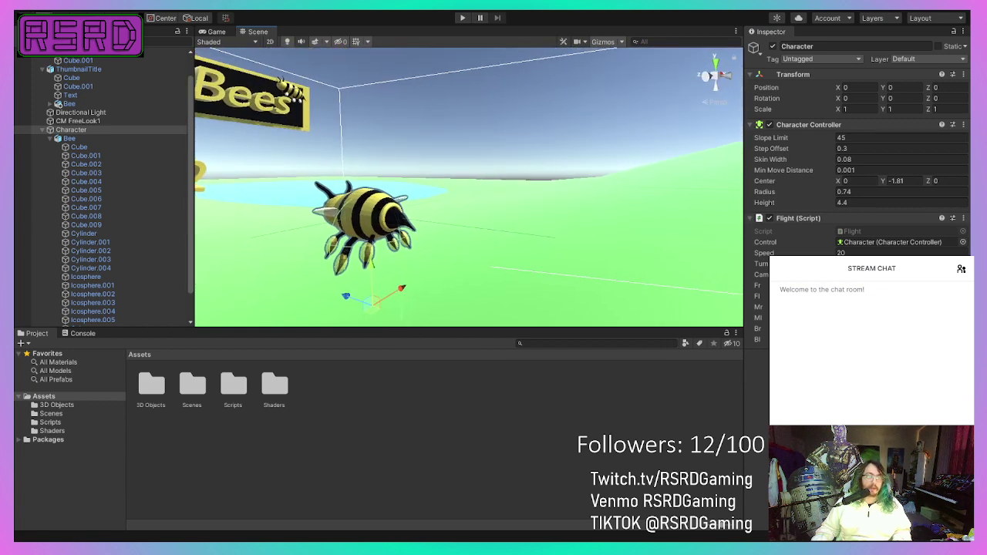
{"action": "left_click", "coordinate": [462, 19]}
{"action": "left_click", "coordinate": [462, 19]}
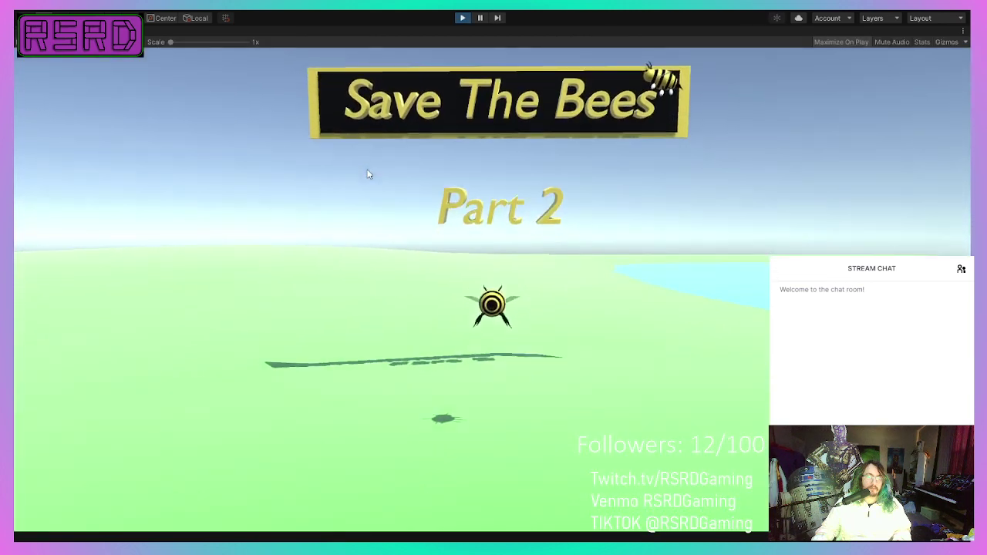
{"action": "key", "text": "a"}
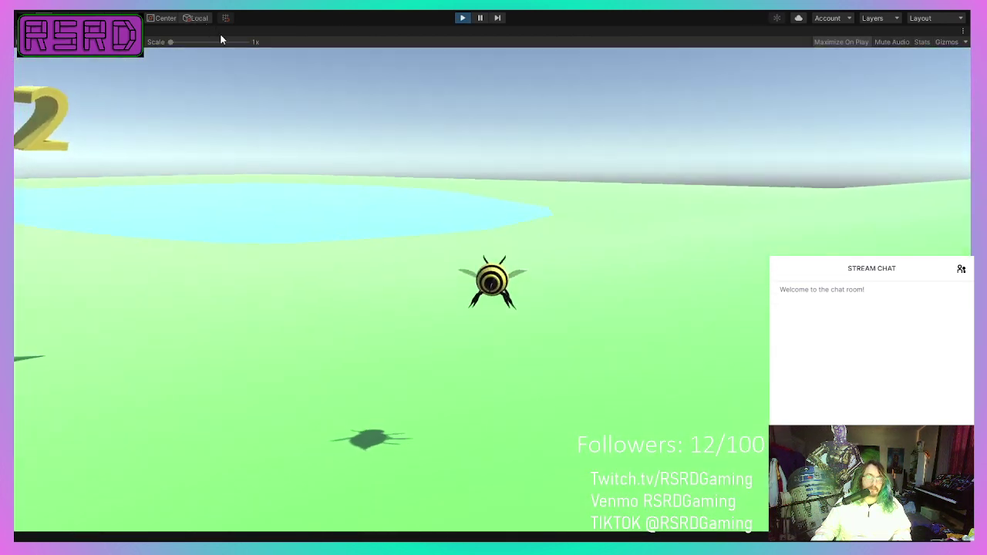
{"action": "key", "text": "a"}
{"action": "key", "text": "w"}
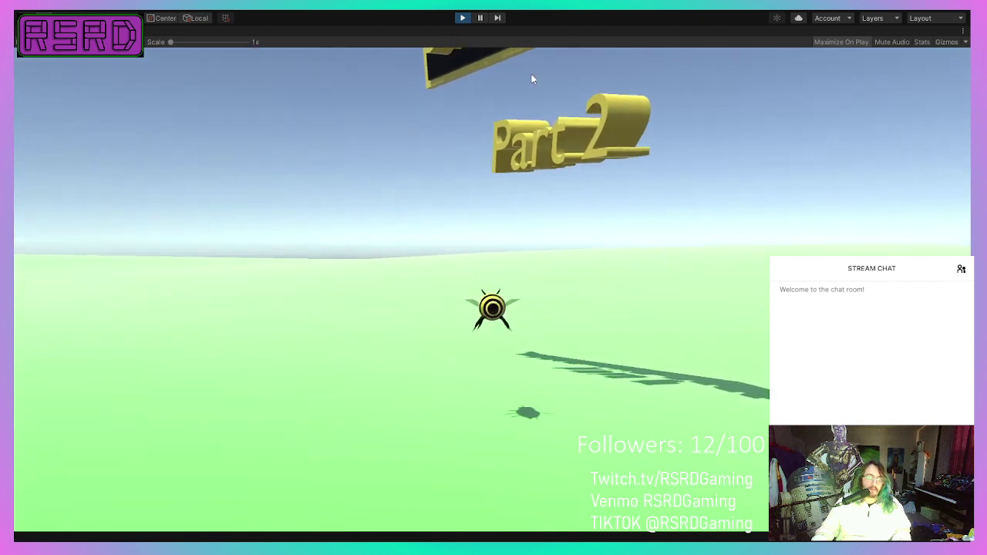
{"action": "key", "text": "d"}
{"action": "key", "text": "w"}
{"action": "left_click", "coordinate": [463, 18]}
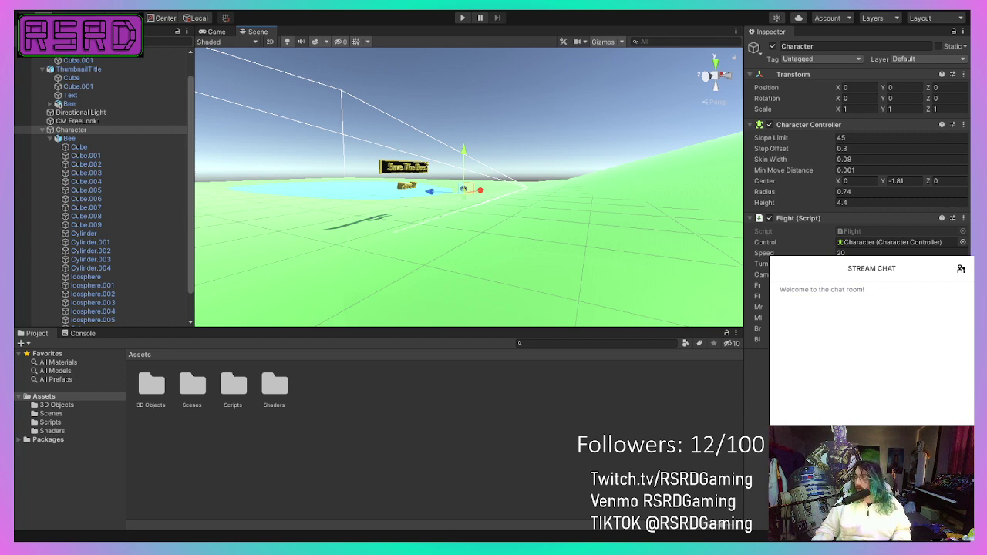
Step: Switch to Blender and start a new General file, discarding the unsaved changes to Bee.blend
{"action": "key", "text": "alt+Tab"}
{"action": "scroll", "coordinate": [350, 262], "scroll_direction": "down", "scroll_amount": 5}
{"action": "scroll", "coordinate": [350, 262], "scroll_direction": "up", "scroll_amount": 5}
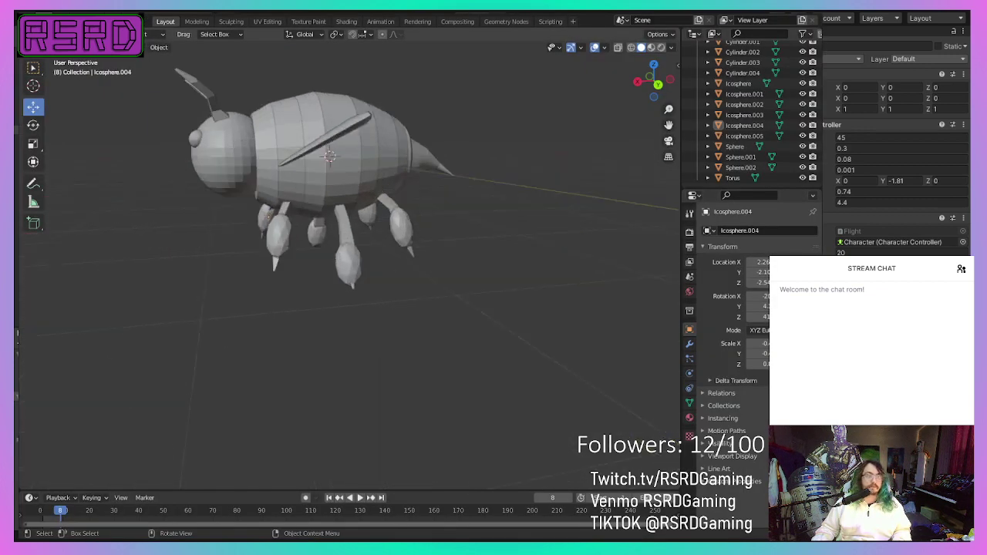
{"action": "scroll", "coordinate": [350, 263], "scroll_direction": "up", "scroll_amount": 2}
{"action": "left_click", "coordinate": [43, 21]}
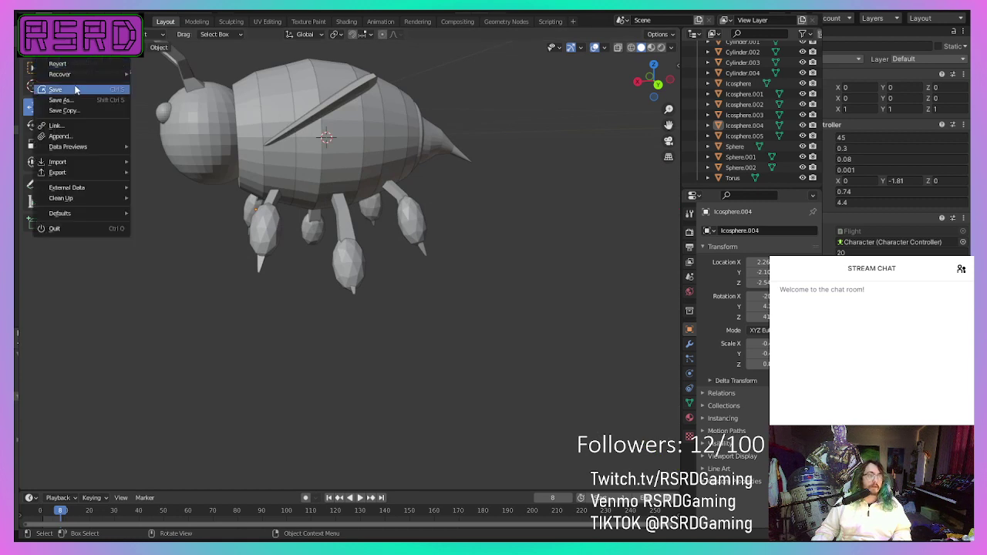
{"action": "mouse_move", "coordinate": [77, 31]}
{"action": "left_click", "coordinate": [182, 31]}
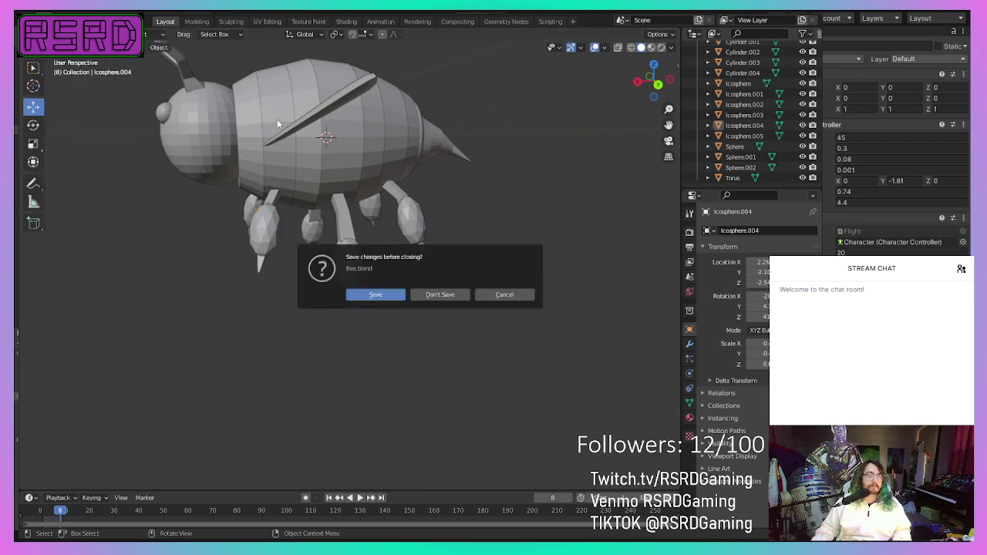
{"action": "left_click", "coordinate": [458, 295]}
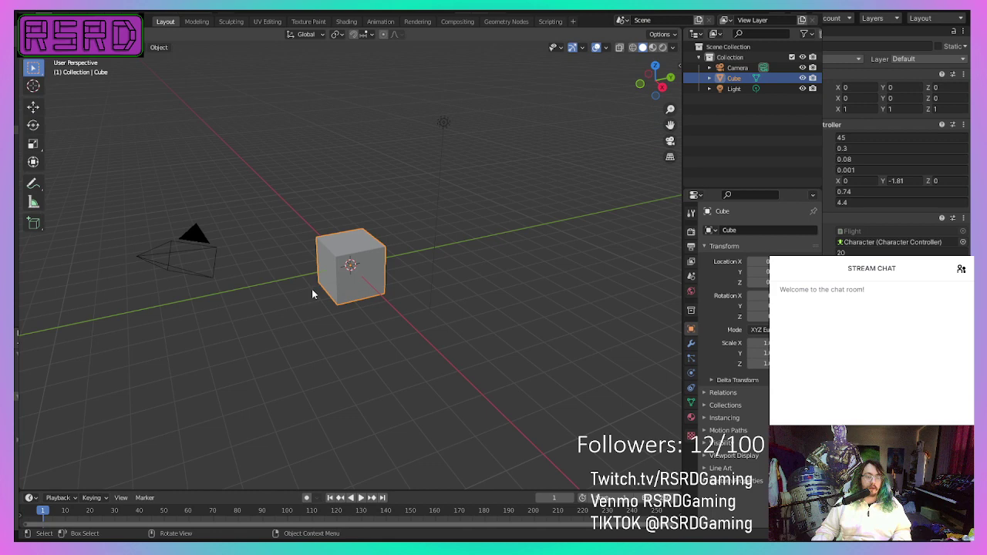
Step: Delete the default camera, light and cube from the new scene
{"action": "left_click", "coordinate": [176, 239]}
{"action": "key", "text": "Delete"}
{"action": "left_click", "coordinate": [447, 123]}
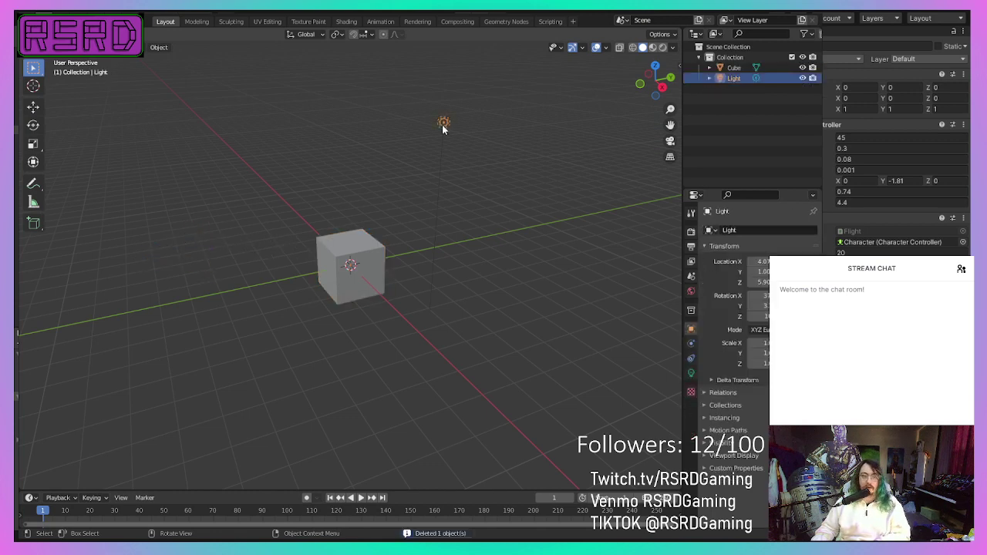
{"action": "key", "text": "Delete"}
{"action": "middle_click_drag", "start_coordinate": [416, 227], "coordinate": [494, 256]}
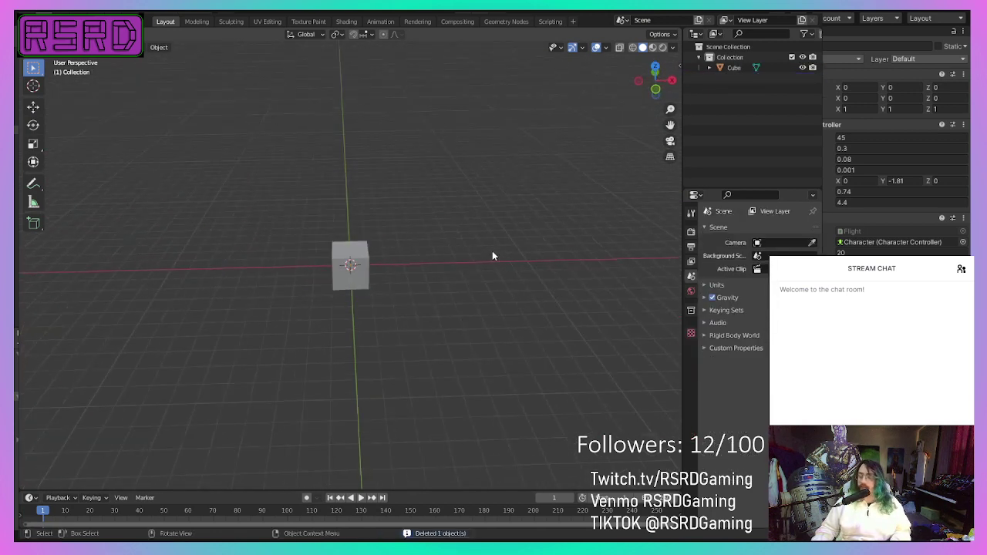
{"action": "left_click", "coordinate": [351, 265]}
{"action": "key", "text": "Delete"}
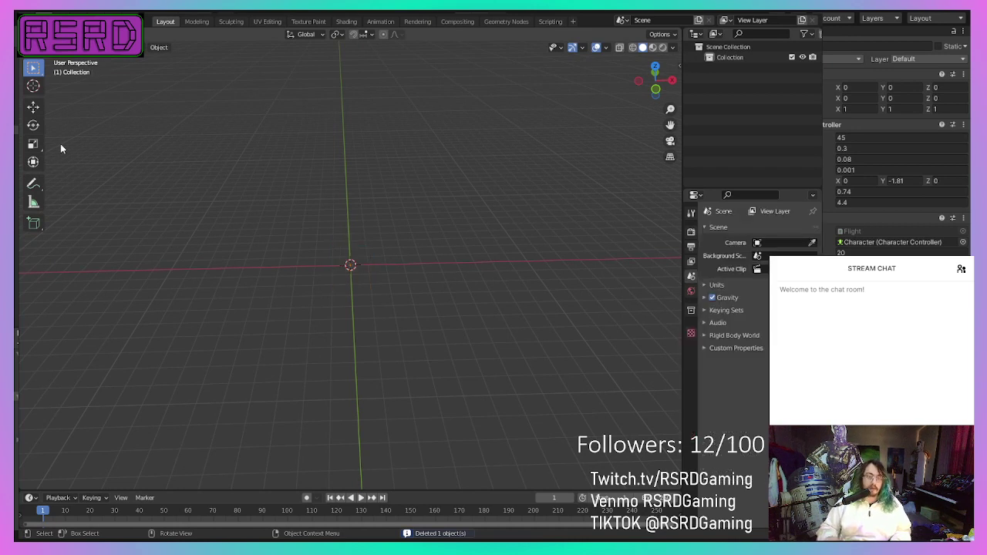
Step: Add a cylinder mesh at the origin and scale it down uniformly to a small fraction of its size
{"action": "key", "text": "shift+a"}
{"action": "mouse_move", "coordinate": [154, 60]}
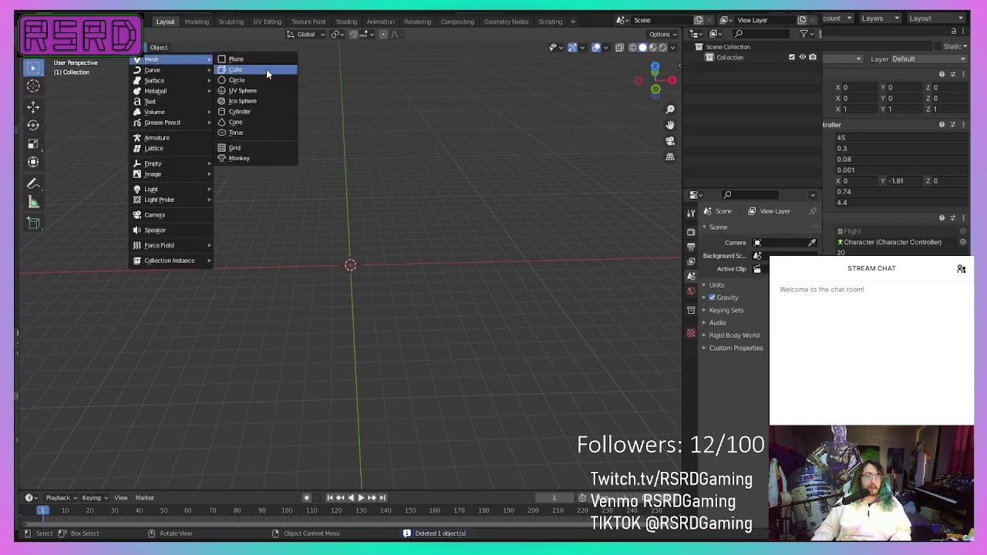
{"action": "left_click", "coordinate": [291, 114]}
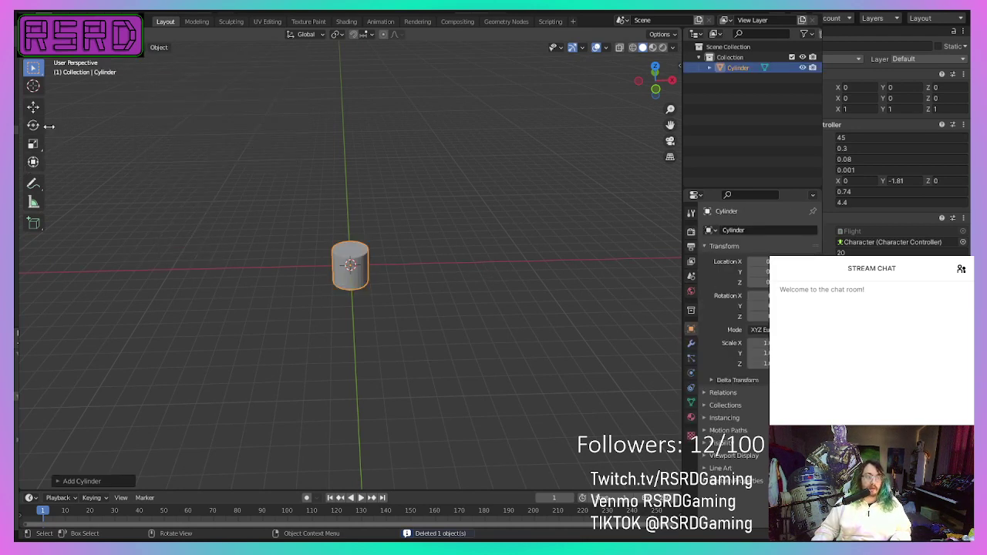
{"action": "left_click", "coordinate": [35, 145]}
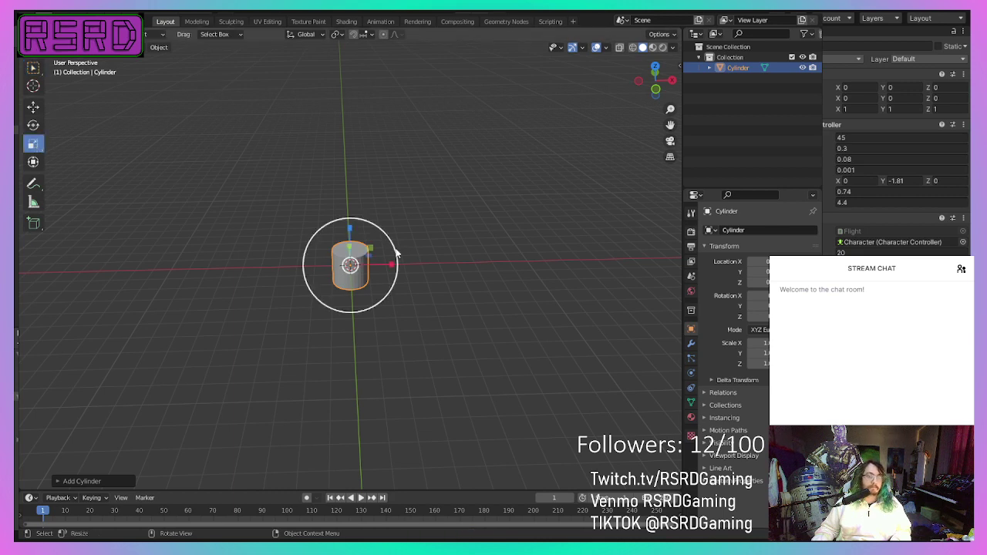
{"action": "left_click_drag", "start_coordinate": [395, 252], "coordinate": [361, 267]}
{"action": "middle_click_drag", "start_coordinate": [361, 267], "coordinate": [263, 284]}
{"action": "key", "text": "alt+a"}
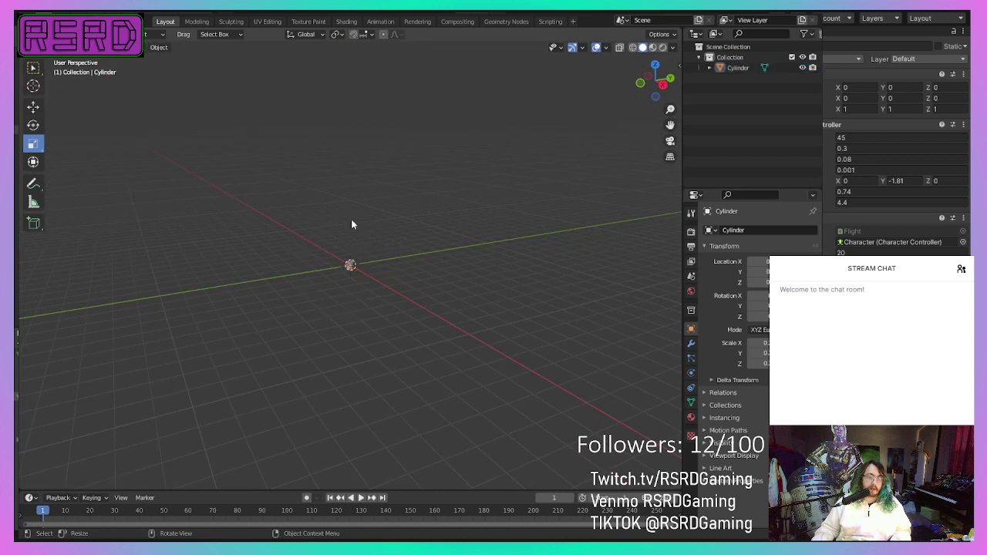
Step: Scale the small cylinder along Z to stretch it into a tall, thin stem
{"action": "left_click", "coordinate": [352, 264]}
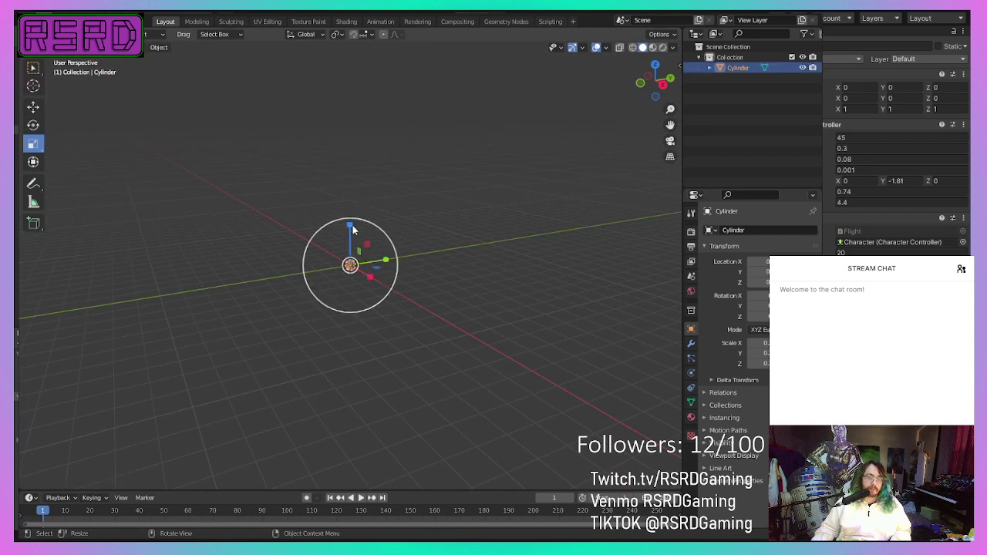
{"action": "left_click_drag", "start_coordinate": [354, 230], "coordinate": [360, 158]}
{"action": "left_click", "coordinate": [361, 156]}
{"action": "left_click", "coordinate": [350, 268]}
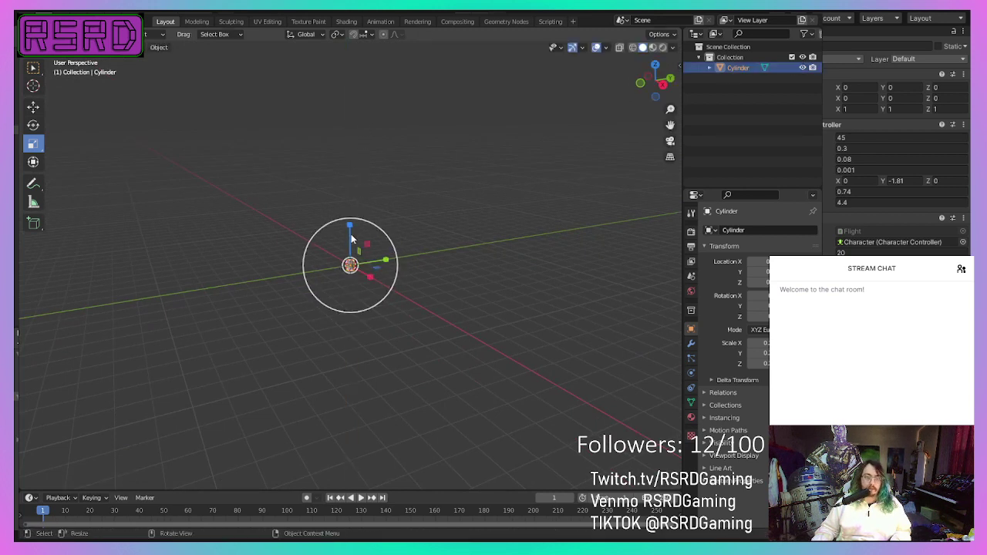
{"action": "left_click_drag", "start_coordinate": [354, 231], "coordinate": [351, 179]}
{"action": "left_click", "coordinate": [347, 85]}
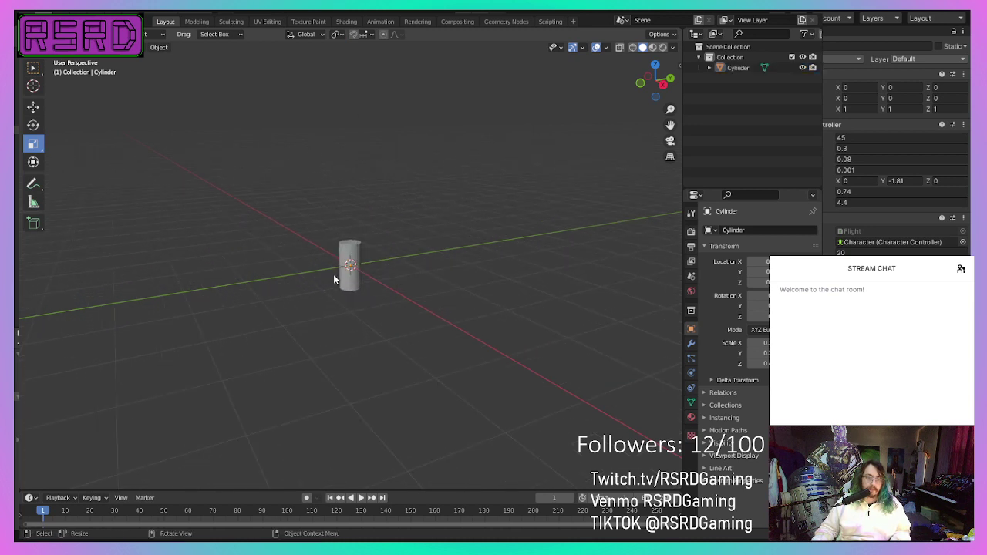
{"action": "left_click", "coordinate": [351, 266]}
{"action": "key", "text": "alt+a"}
{"action": "left_click", "coordinate": [353, 256]}
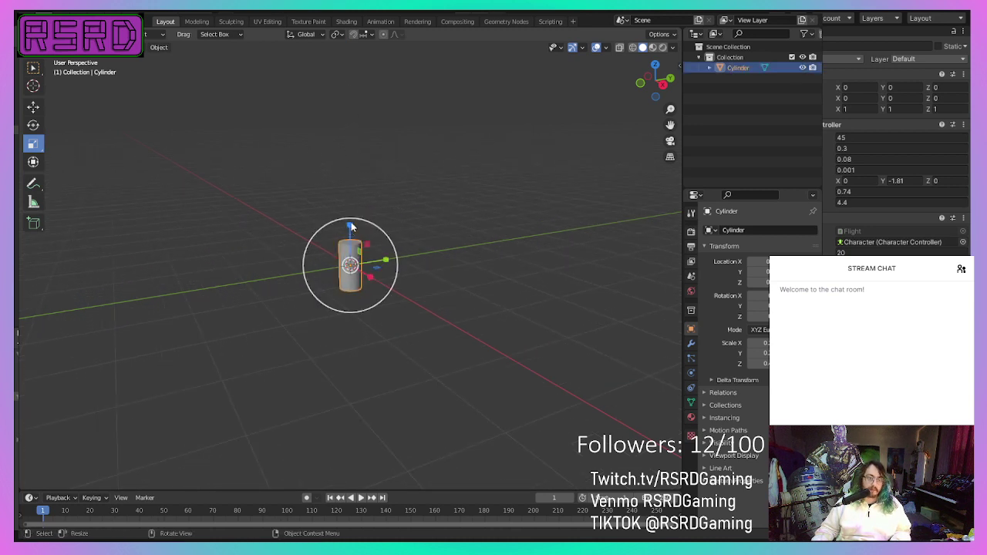
{"action": "left_click_drag", "start_coordinate": [351, 229], "coordinate": [347, 118]}
{"action": "middle_click_drag", "start_coordinate": [346, 118], "coordinate": [358, 232]}
{"action": "left_click_drag", "start_coordinate": [358, 230], "coordinate": [352, 197]}
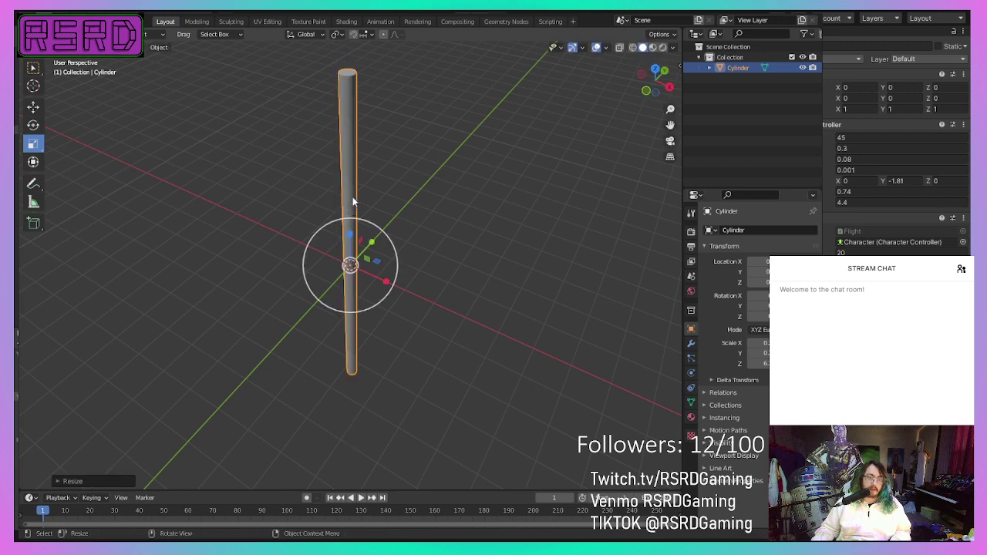
{"action": "middle_click_drag", "start_coordinate": [352, 196], "coordinate": [393, 217]}
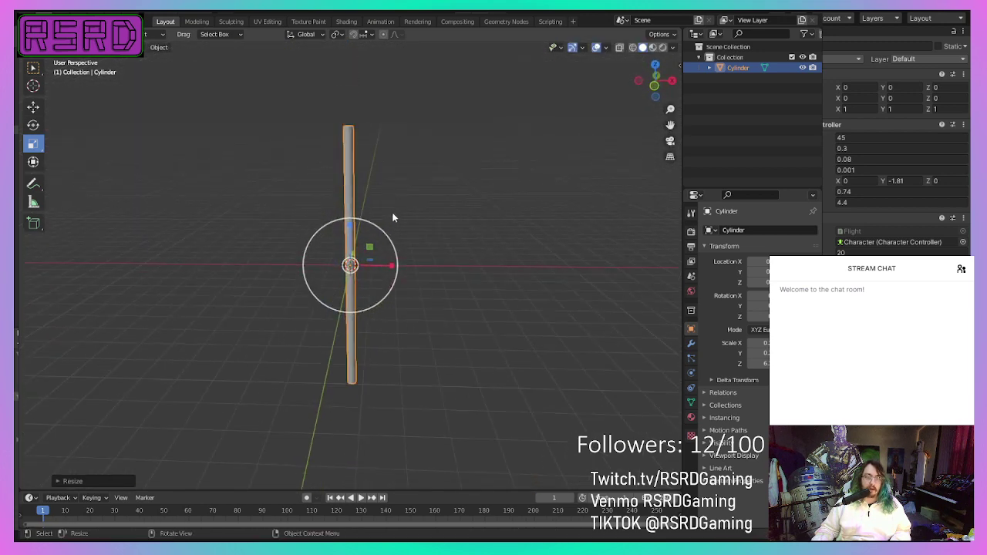
{"action": "left_click_drag", "start_coordinate": [382, 231], "coordinate": [389, 231]}
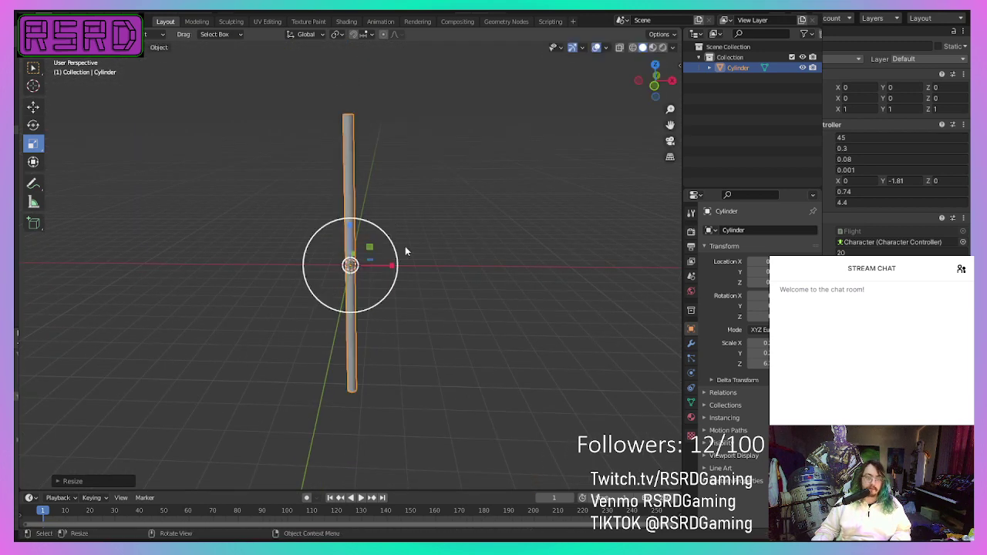
{"action": "left_click", "coordinate": [444, 273]}
Step: Add a cube mesh and move it about 1 m along X so it sits beside the stem
{"action": "middle_click_drag", "start_coordinate": [445, 272], "coordinate": [351, 301]}
{"action": "scroll", "coordinate": [380, 321], "scroll_direction": "down", "scroll_amount": 2}
{"action": "scroll", "coordinate": [379, 310], "scroll_direction": "up", "scroll_amount": 5}
{"action": "left_click", "coordinate": [138, 47]}
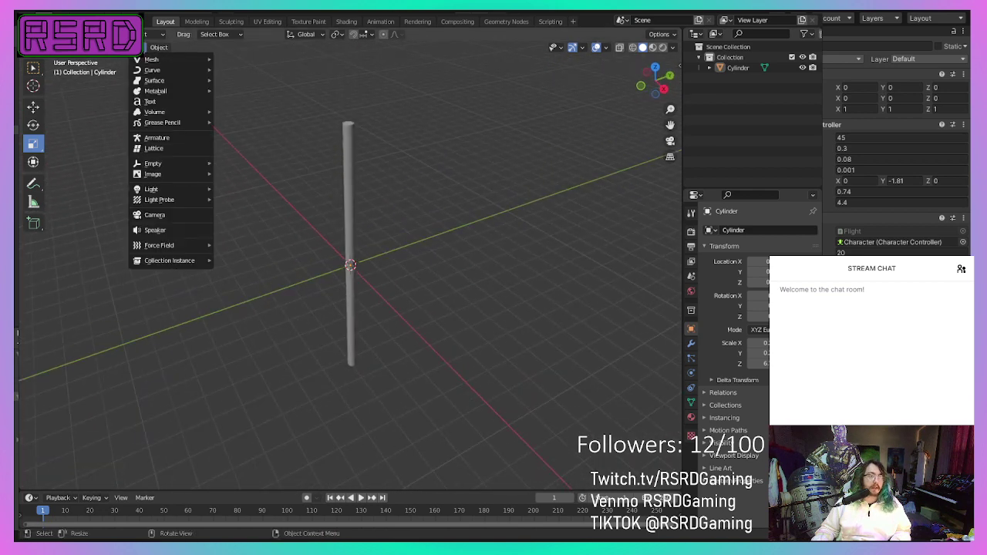
{"action": "mouse_move", "coordinate": [149, 61]}
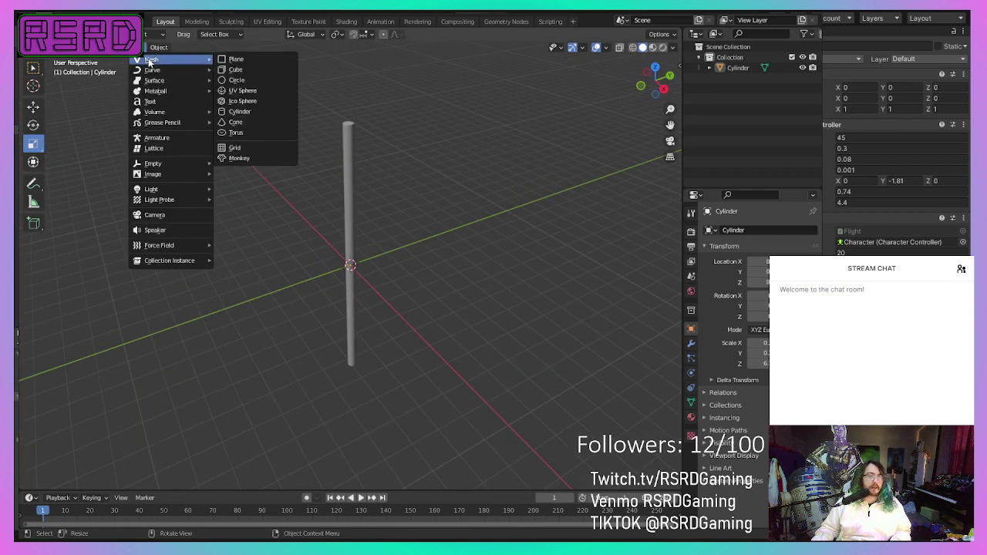
{"action": "left_click", "coordinate": [273, 68]}
{"action": "middle_click_drag", "start_coordinate": [257, 190], "coordinate": [313, 257]}
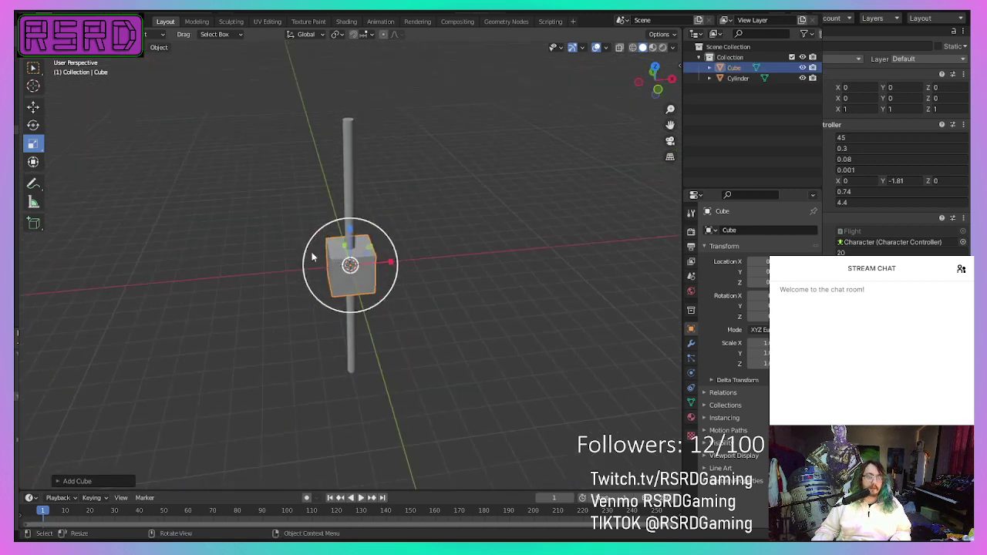
{"action": "scroll", "coordinate": [312, 257], "scroll_direction": "up", "scroll_amount": 1}
{"action": "left_click", "coordinate": [32, 108]}
{"action": "left_click_drag", "start_coordinate": [386, 260], "coordinate": [414, 265]}
{"action": "scroll", "coordinate": [377, 268], "scroll_direction": "up", "scroll_amount": 2}
{"action": "scroll", "coordinate": [377, 268], "scroll_direction": "up", "scroll_amount": 1}
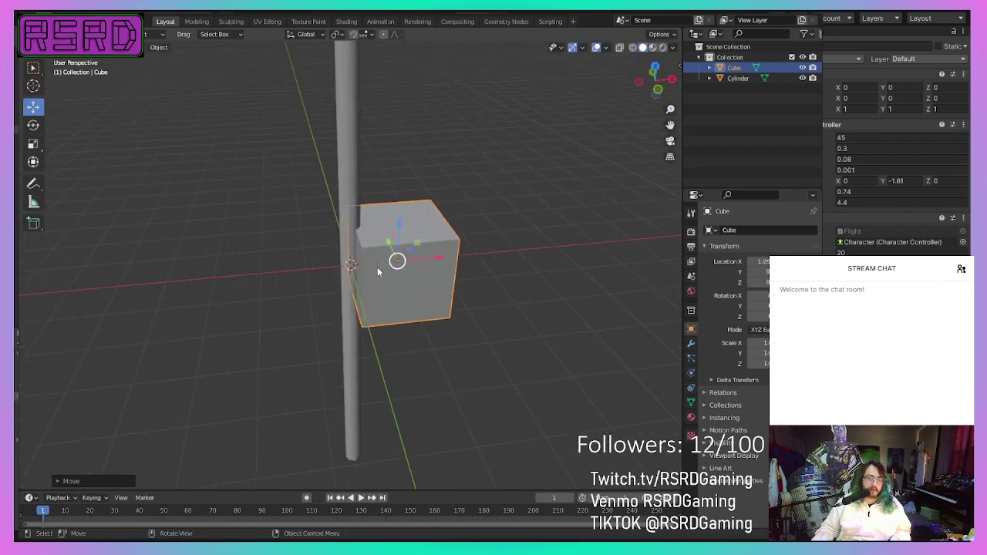
Step: Scale the cube along Y to flatten it into a thin upright slab against the stem
{"action": "middle_click_drag", "start_coordinate": [377, 268], "coordinate": [416, 312]}
{"action": "left_click", "coordinate": [37, 143]}
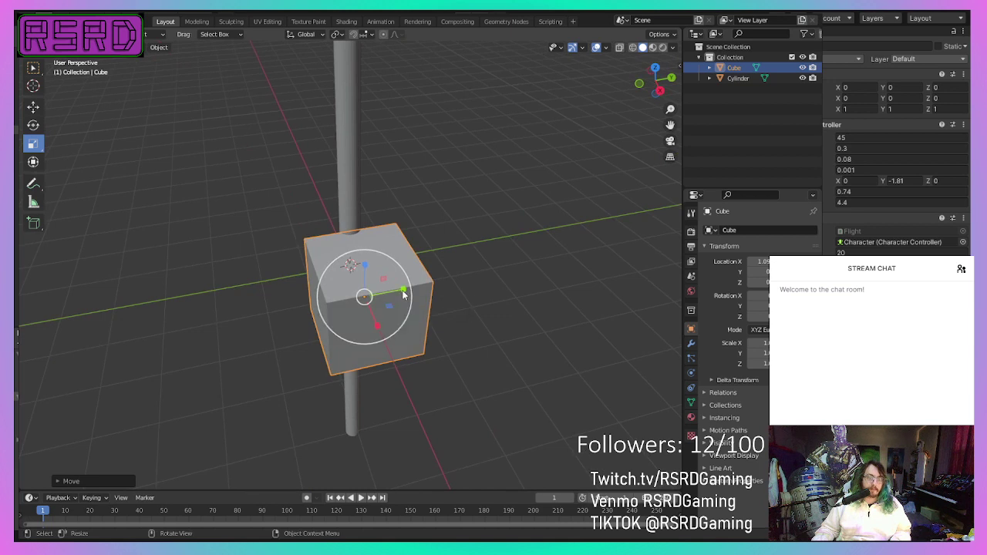
{"action": "left_click_drag", "start_coordinate": [403, 296], "coordinate": [403, 304]}
{"action": "middle_click_drag", "start_coordinate": [403, 305], "coordinate": [401, 245]}
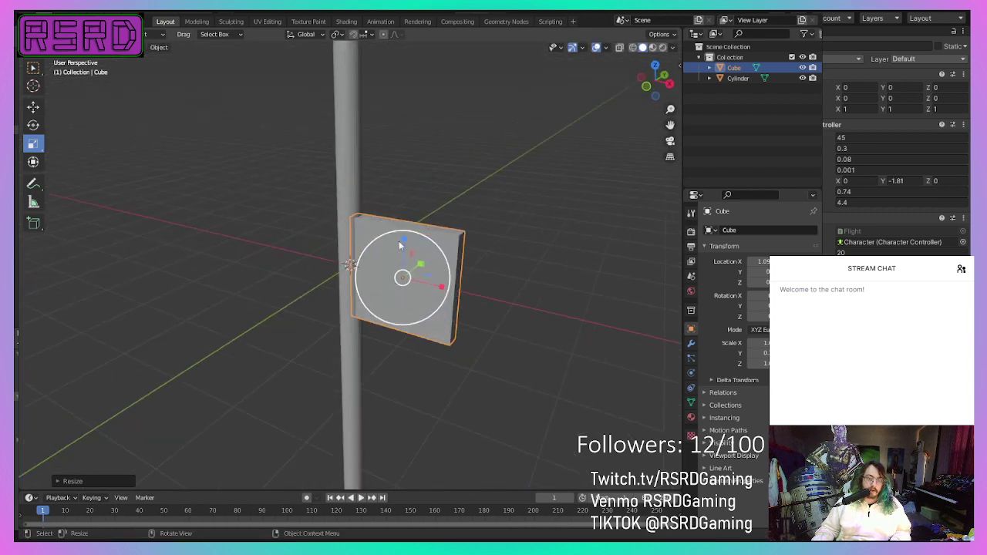
Step: Switch to the Modeling workspace, select the vertices of the slab's outer end face, and raise them along Z
{"action": "left_click", "coordinate": [197, 22]}
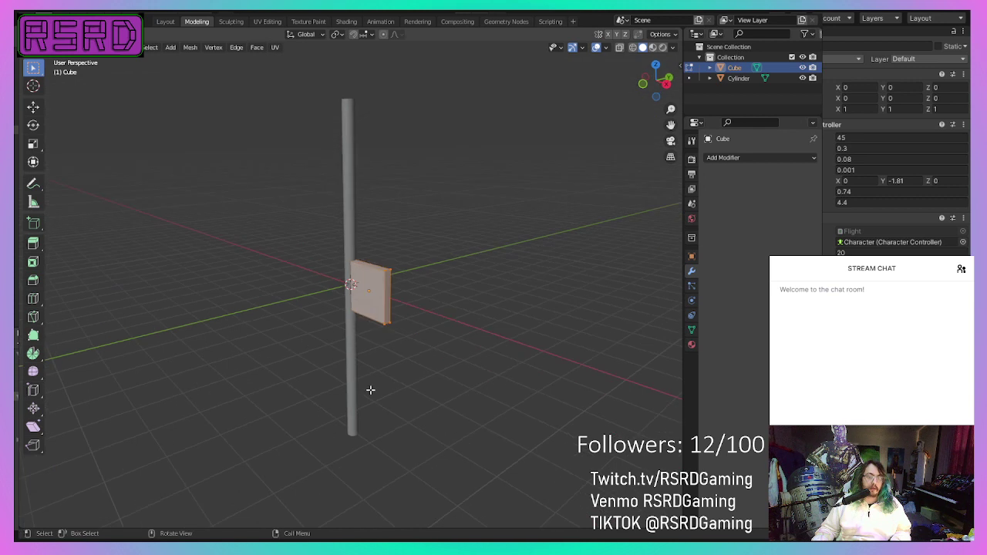
{"action": "left_click", "coordinate": [392, 269], "text": "ctrl"}
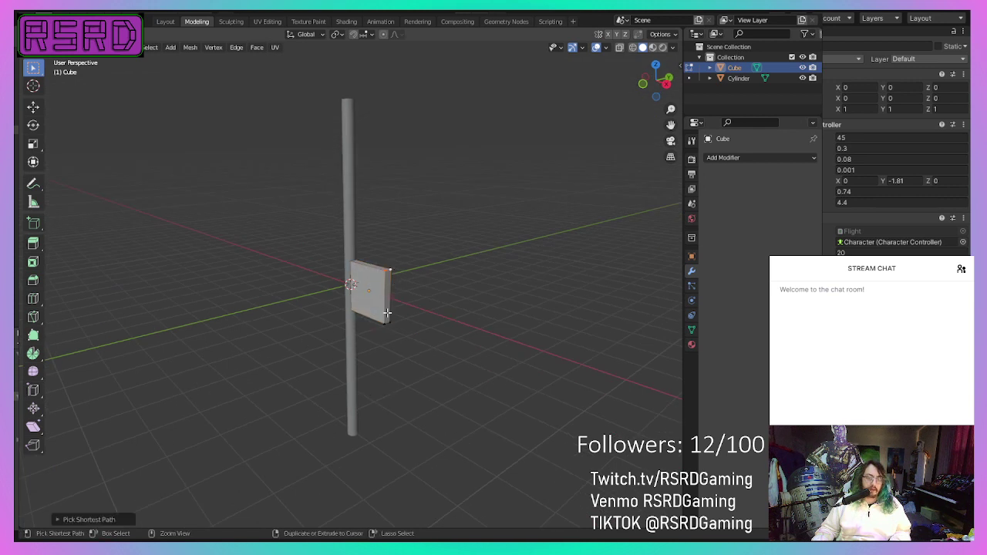
{"action": "left_click", "coordinate": [33, 108]}
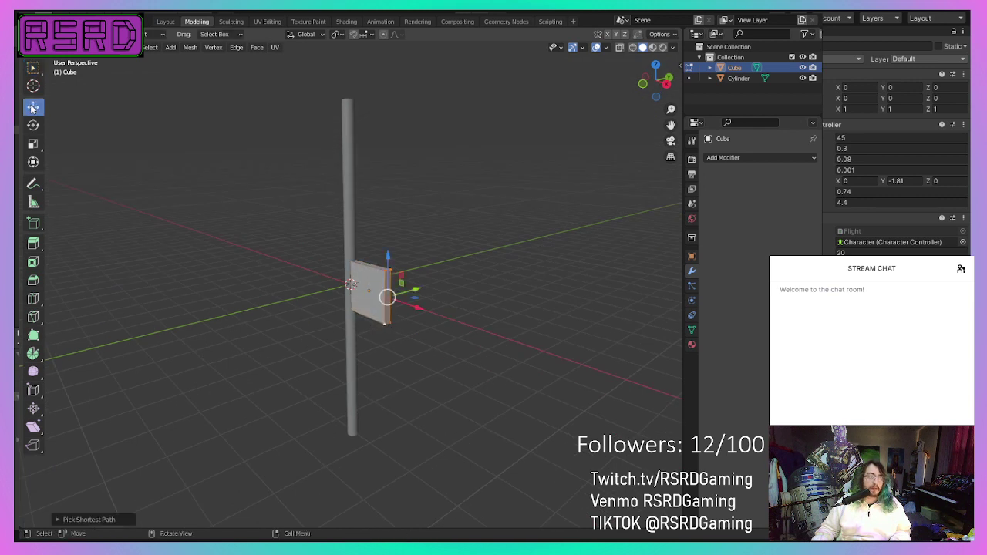
{"action": "left_click_drag", "start_coordinate": [397, 260], "coordinate": [397, 234]}
{"action": "middle_click_drag", "start_coordinate": [412, 250], "coordinate": [363, 278]}
Step: Scale the slab's outer end face wider along Y and much shorter along Z to taper the slab
{"action": "left_click", "coordinate": [33, 145]}
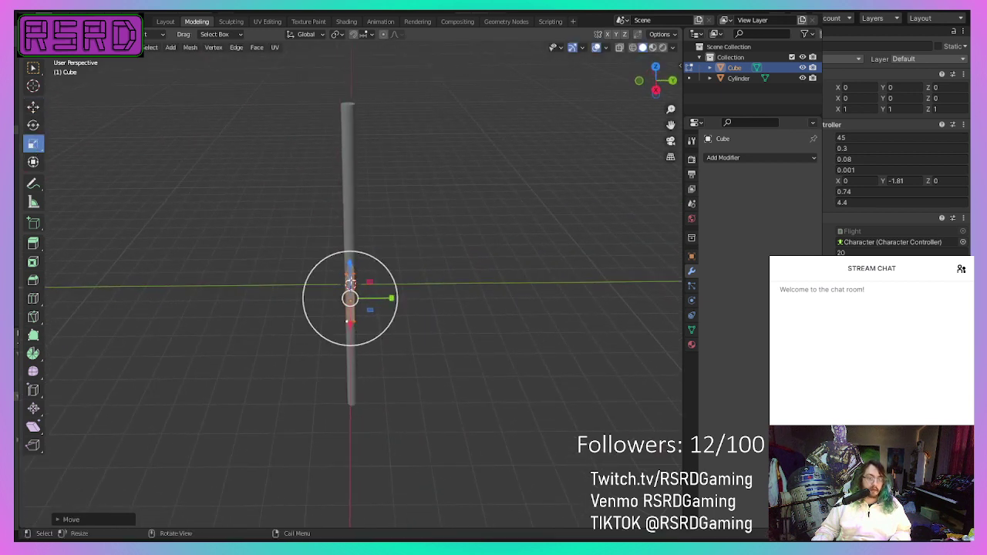
{"action": "left_click_drag", "start_coordinate": [395, 299], "coordinate": [412, 301]}
{"action": "right_click", "coordinate": [413, 303]}
{"action": "left_click", "coordinate": [439, 296]}
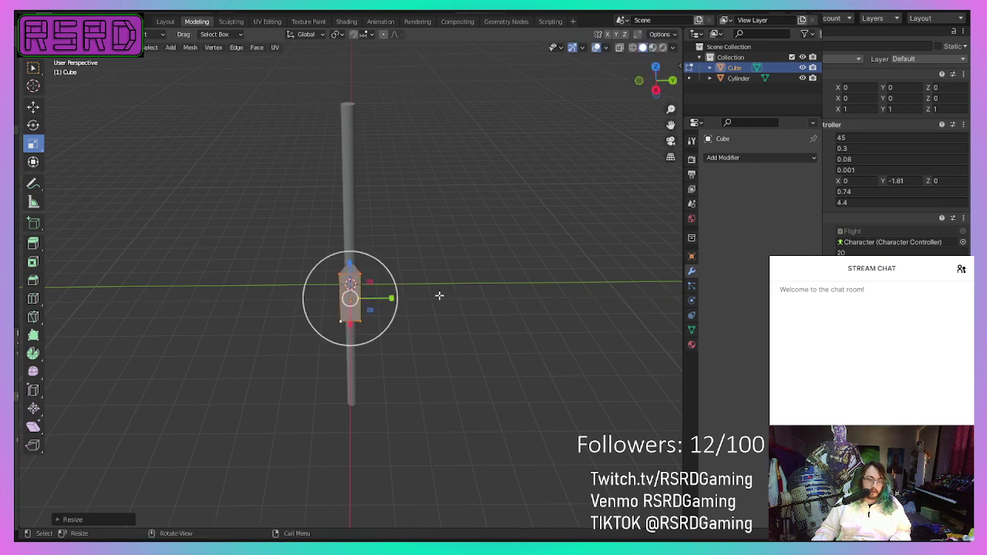
{"action": "left_click_drag", "start_coordinate": [351, 263], "coordinate": [351, 296]}
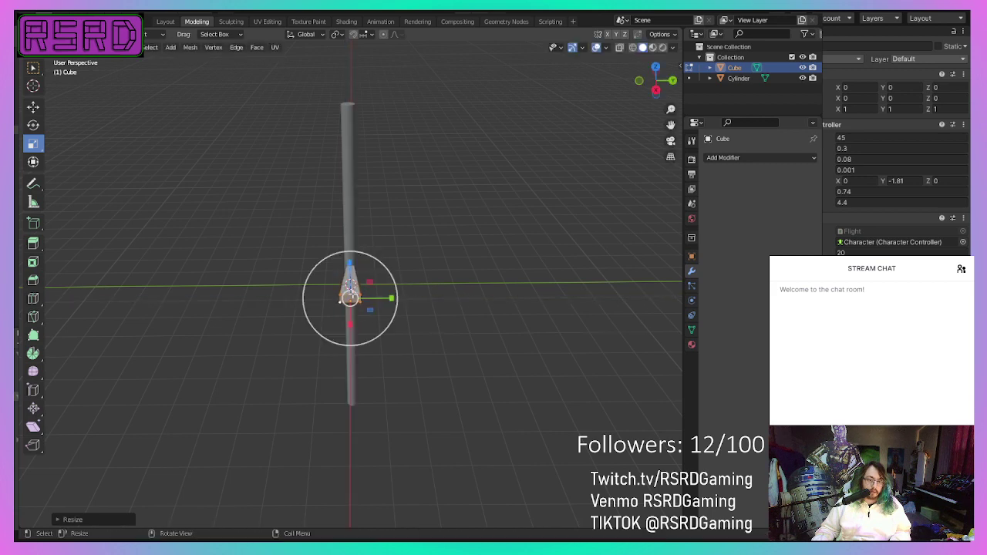
Step: Reposition the slab's tapered outer end face with the Move tool
{"action": "middle_click_drag", "start_coordinate": [351, 296], "coordinate": [242, 266]}
{"action": "left_click", "coordinate": [33, 107]}
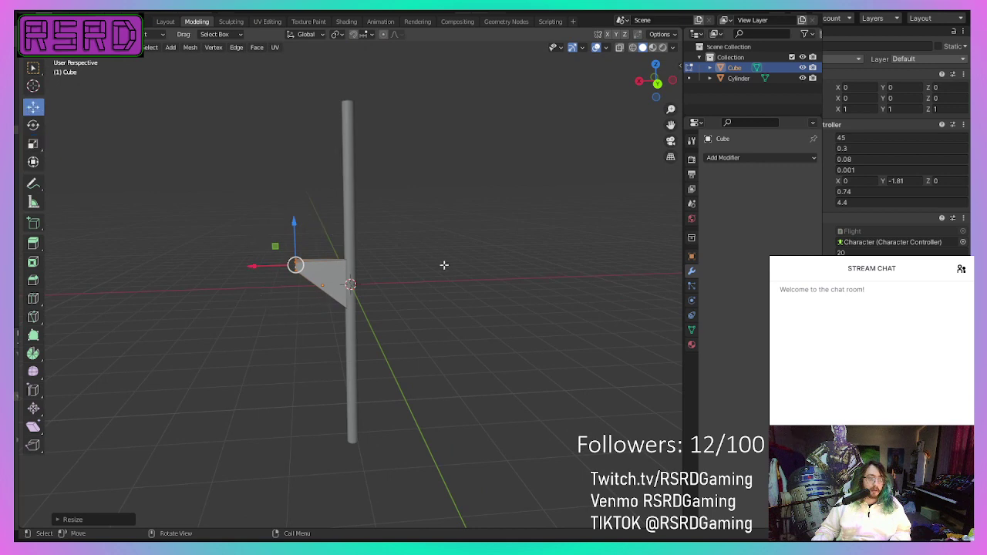
{"action": "middle_click_drag", "start_coordinate": [443, 267], "coordinate": [391, 305]}
{"action": "left_click_drag", "start_coordinate": [384, 301], "coordinate": [363, 301]}
{"action": "middle_click_drag", "start_coordinate": [363, 301], "coordinate": [403, 293]}
{"action": "scroll", "coordinate": [186, 191], "scroll_direction": "up", "scroll_amount": 1}
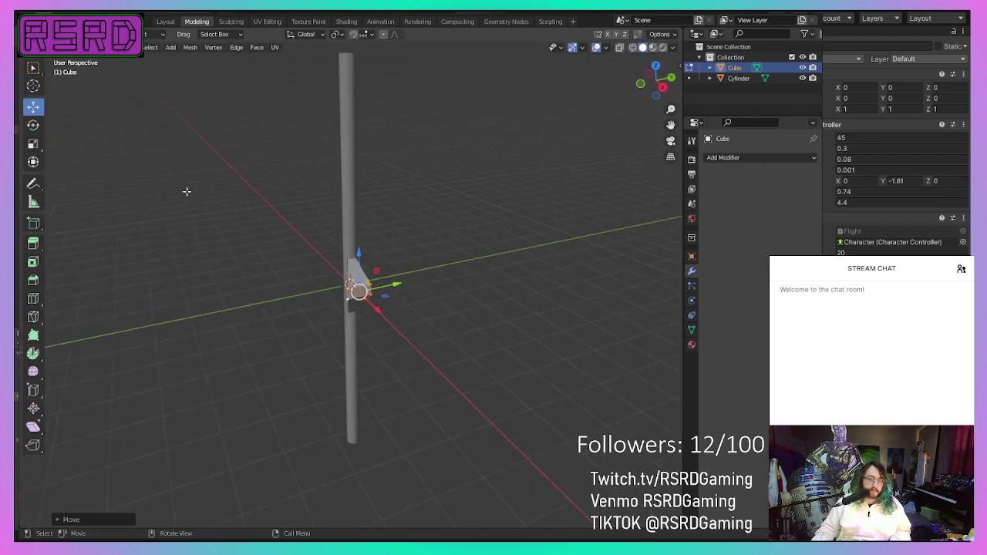
Step: Rotate the slab's outer end face about the Y axis to tilt it
{"action": "left_click", "coordinate": [33, 126]}
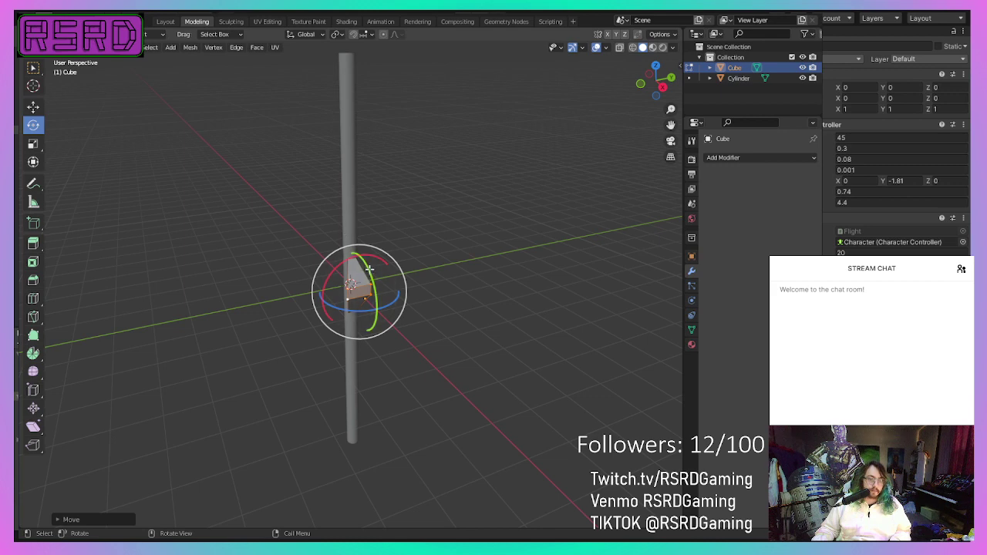
{"action": "left_click_drag", "start_coordinate": [363, 254], "coordinate": [375, 259]}
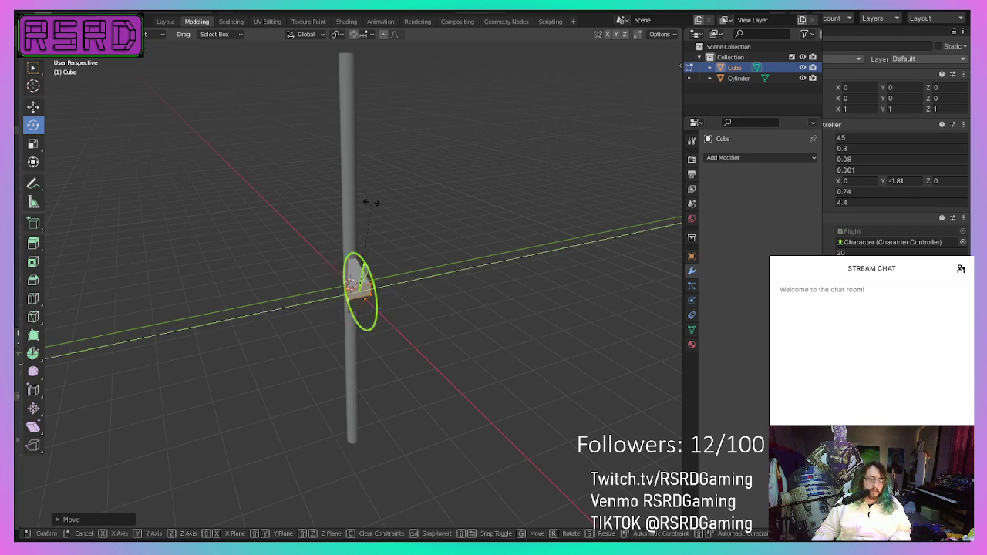
{"action": "left_click_drag", "start_coordinate": [371, 202], "coordinate": [424, 209]}
{"action": "middle_click_drag", "start_coordinate": [424, 208], "coordinate": [449, 206]}
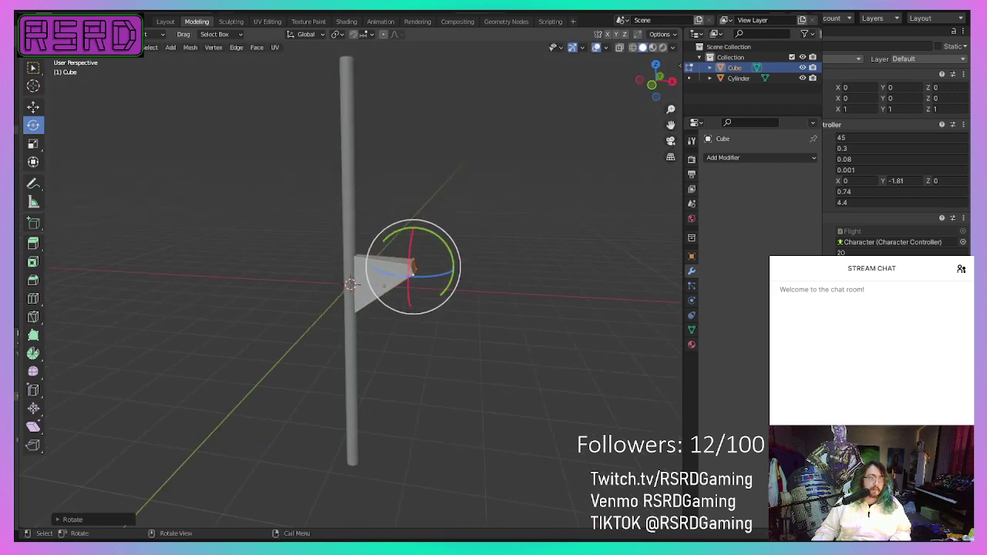
Step: Move the slab's outer end face along Z and scale it much wider along Y into a leaf-like triangle
{"action": "left_click", "coordinate": [33, 107]}
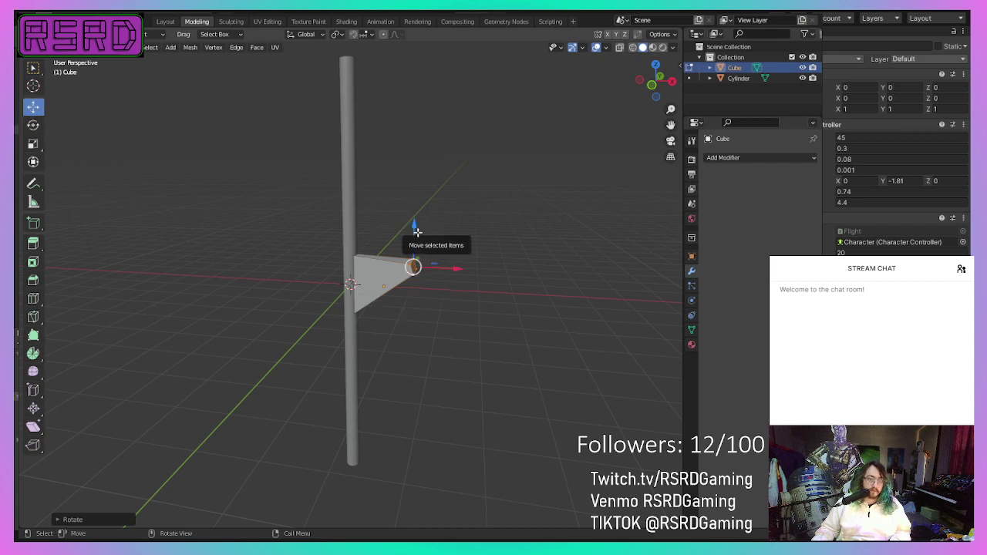
{"action": "left_click_drag", "start_coordinate": [414, 228], "coordinate": [483, 245]}
{"action": "middle_click_drag", "start_coordinate": [483, 245], "coordinate": [397, 249]}
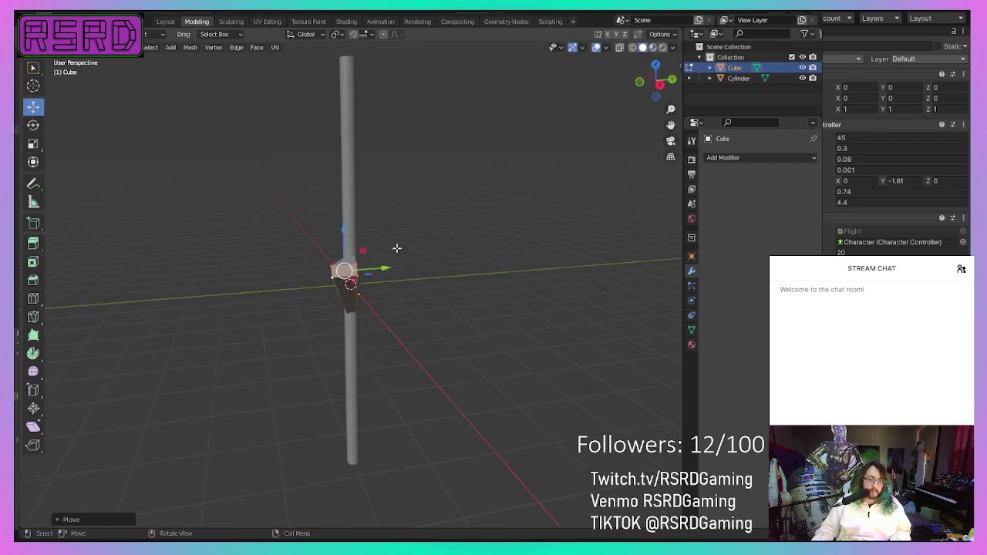
{"action": "left_click", "coordinate": [319, 276]}
{"action": "left_click", "coordinate": [330, 267], "text": "ctrl"}
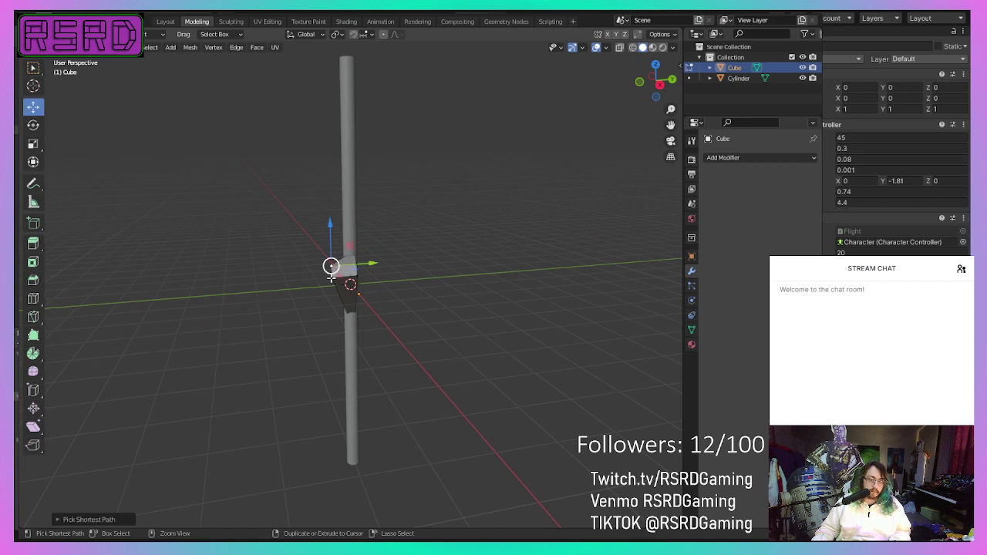
{"action": "left_click", "coordinate": [360, 278], "text": "ctrl"}
{"action": "left_click", "coordinate": [356, 265], "text": "ctrl"}
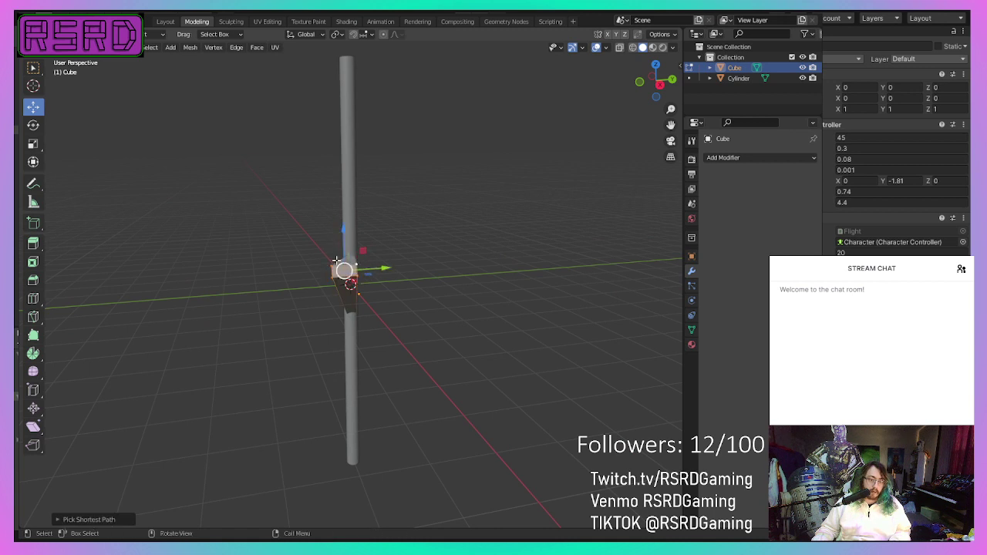
{"action": "left_click", "coordinate": [33, 143]}
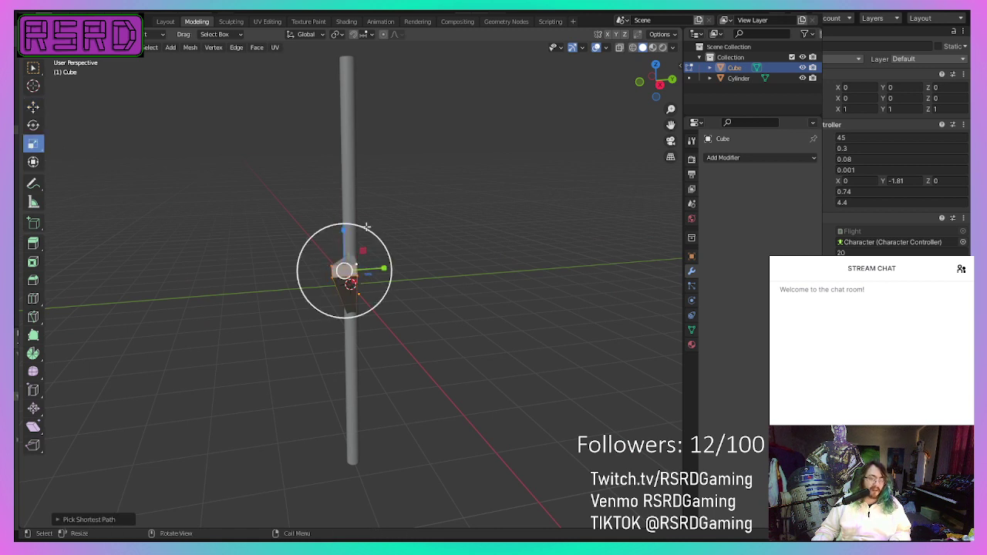
{"action": "left_click_drag", "start_coordinate": [378, 268], "coordinate": [505, 264]}
{"action": "middle_click_drag", "start_coordinate": [505, 264], "coordinate": [418, 335]}
Step: Select the four corner vertices of the slab's underside face and subdivide it
{"action": "left_click", "coordinate": [296, 222], "text": "ctrl"}
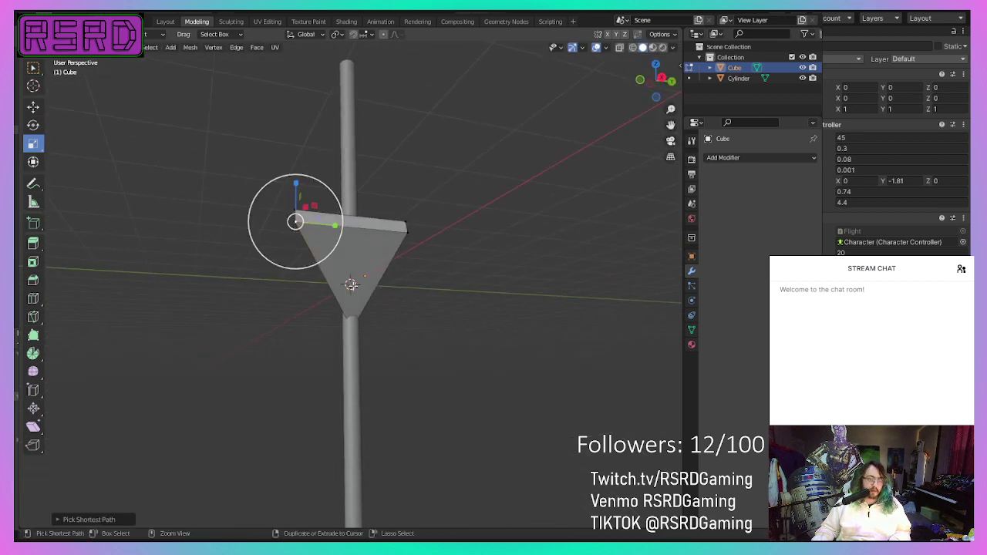
{"action": "left_click", "coordinate": [346, 317], "text": "ctrl"}
{"action": "left_click", "coordinate": [359, 317], "text": "ctrl"}
{"action": "left_click", "coordinate": [406, 233], "text": "ctrl"}
{"action": "right_click", "coordinate": [314, 280]}
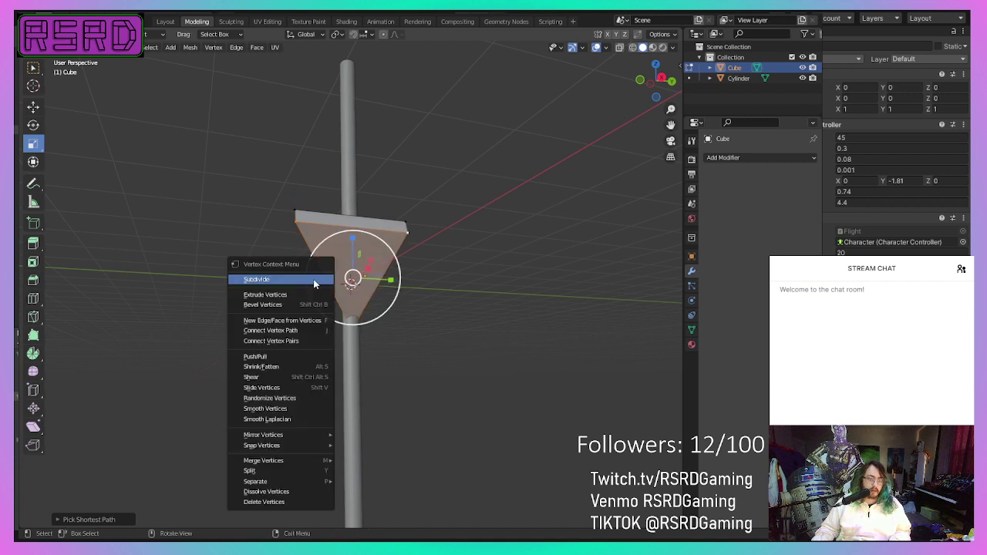
{"action": "left_click", "coordinate": [314, 284]}
{"action": "left_click", "coordinate": [560, 335]}
Step: Scale the vertices halfway along the underside's two side edges narrower along Y
{"action": "left_click", "coordinate": [322, 275], "text": "ctrl"}
{"action": "left_click", "coordinate": [384, 281], "text": "ctrl"}
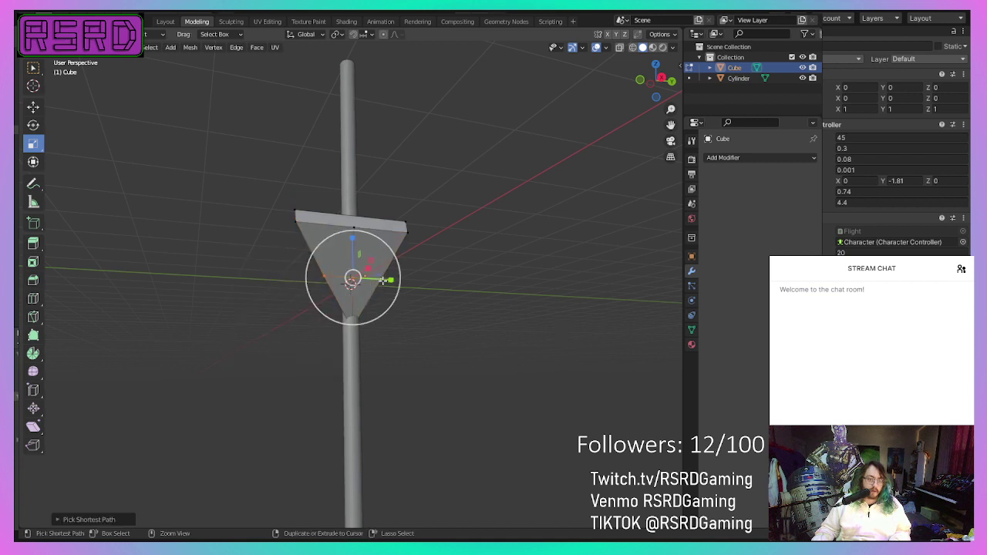
{"action": "middle_click_drag", "start_coordinate": [383, 281], "coordinate": [395, 317]}
{"action": "left_click_drag", "start_coordinate": [398, 288], "coordinate": [388, 288]}
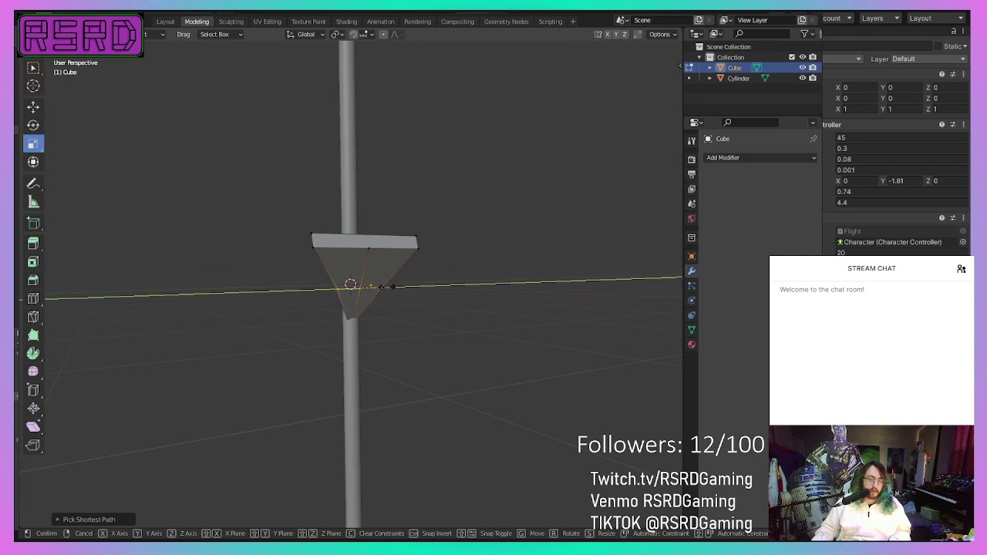
{"action": "left_click", "coordinate": [392, 287]}
Step: Select the leaf's upper vertices on the stem side and adjust their height along Z
{"action": "middle_click_drag", "start_coordinate": [450, 306], "coordinate": [454, 362]}
{"action": "scroll", "coordinate": [432, 313], "scroll_direction": "up", "scroll_amount": 2}
{"action": "left_click", "coordinate": [357, 231], "text": "ctrl"}
{"action": "left_click", "coordinate": [354, 246], "text": "ctrl"}
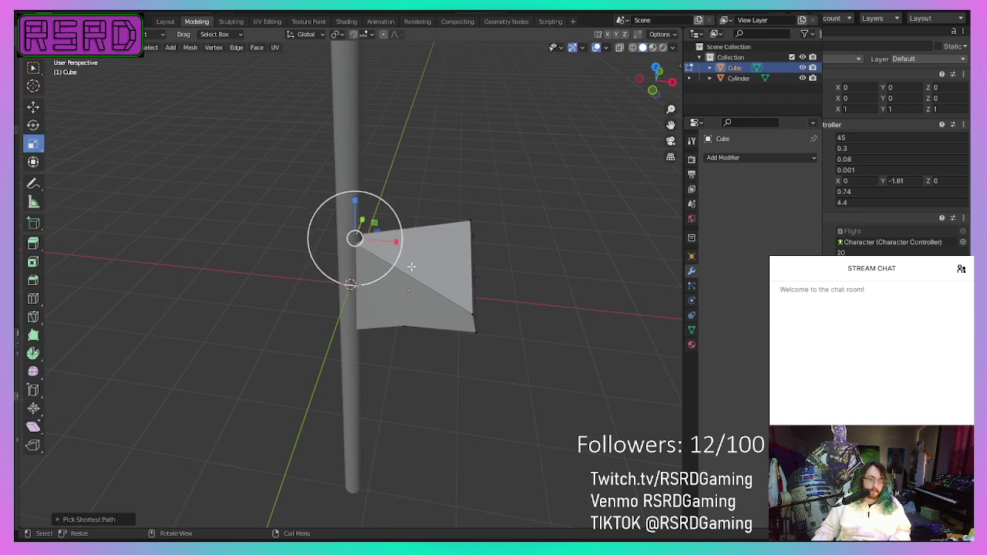
{"action": "left_click", "coordinate": [33, 108]}
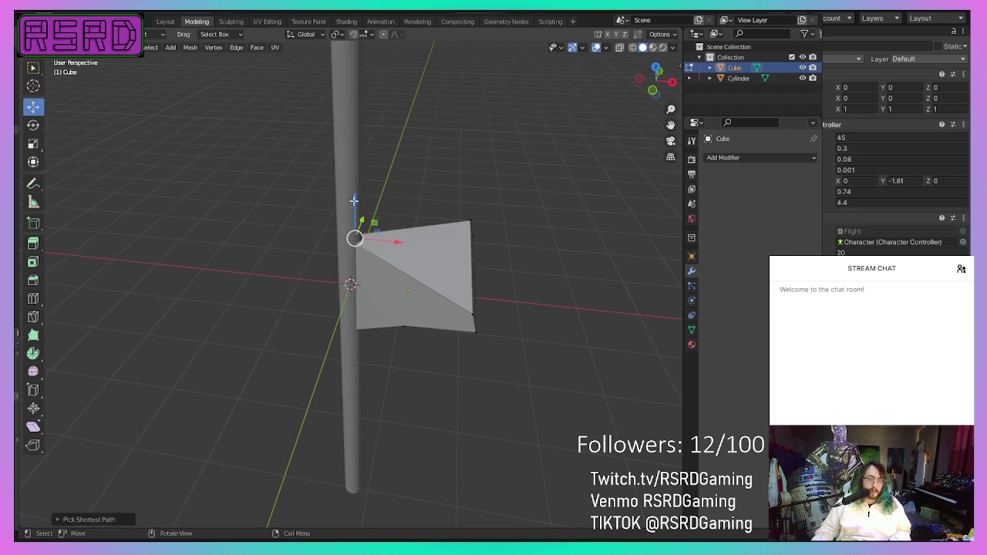
{"action": "left_click_drag", "start_coordinate": [354, 200], "coordinate": [447, 287]}
{"action": "middle_click_drag", "start_coordinate": [447, 287], "coordinate": [494, 345]}
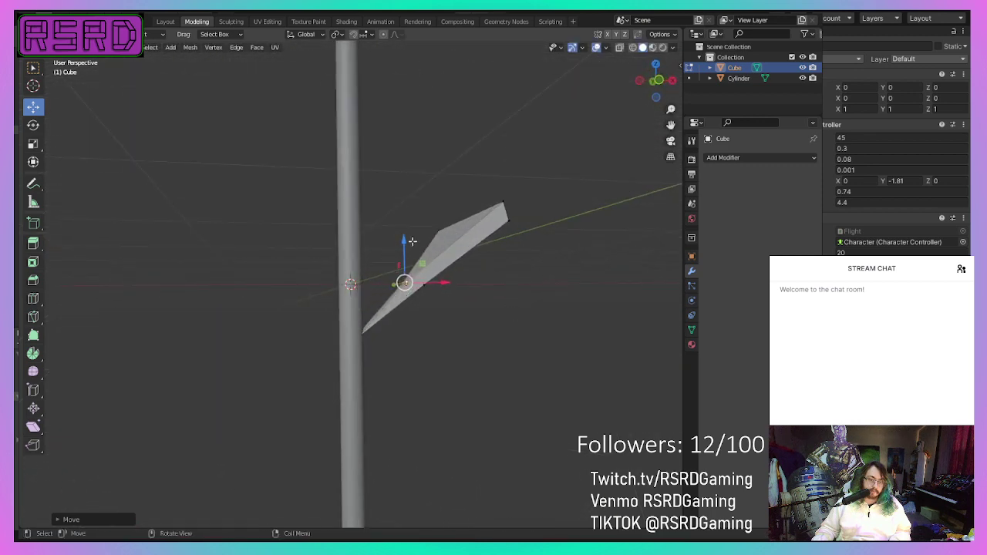
{"action": "mouse_move", "coordinate": [409, 243]}
{"action": "left_mouse_down"}
{"action": "mouse_move", "coordinate": [407, 234]}
{"action": "mouse_move", "coordinate": [408, 249]}
{"action": "left_mouse_up"}
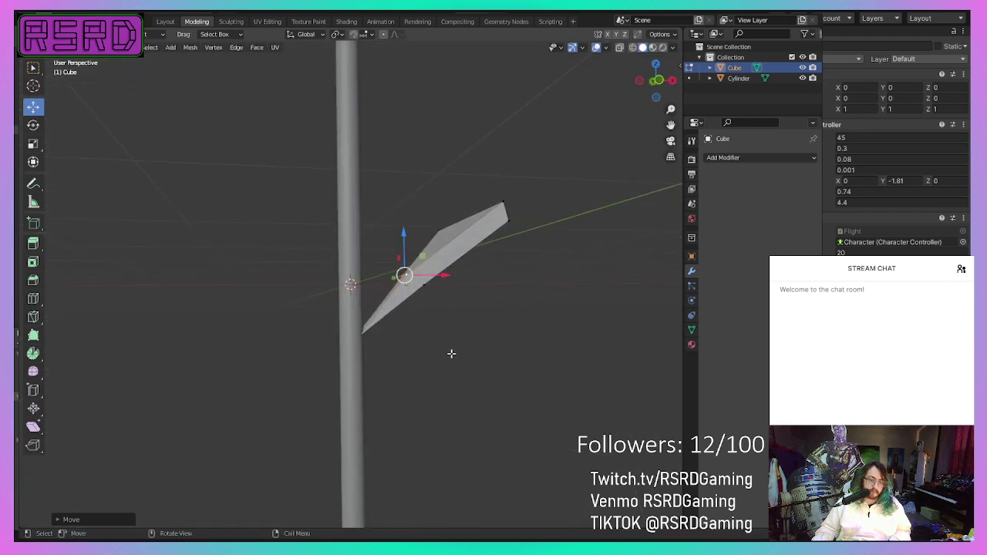
Step: Select one corner and the middle vertex of the leaf's outer end, rotate them about the Y axis, and grab them for repositioning
{"action": "middle_click_drag", "start_coordinate": [451, 353], "coordinate": [356, 375]}
{"action": "left_click", "coordinate": [275, 320], "text": "ctrl"}
{"action": "left_click", "coordinate": [276, 340], "text": "ctrl"}
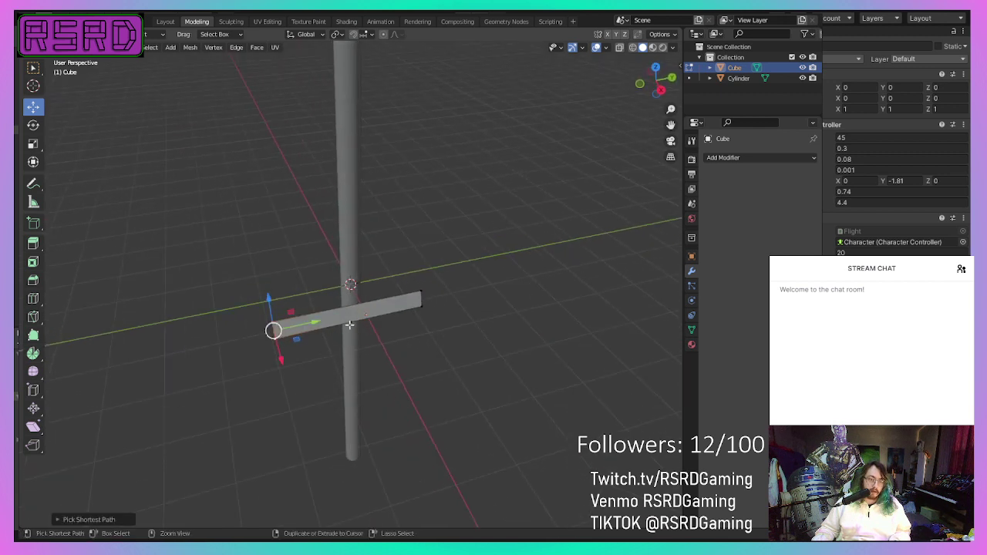
{"action": "left_click", "coordinate": [350, 325], "text": "ctrl"}
{"action": "middle_click_drag", "start_coordinate": [206, 316], "coordinate": [277, 304]}
{"action": "left_click", "coordinate": [34, 125]}
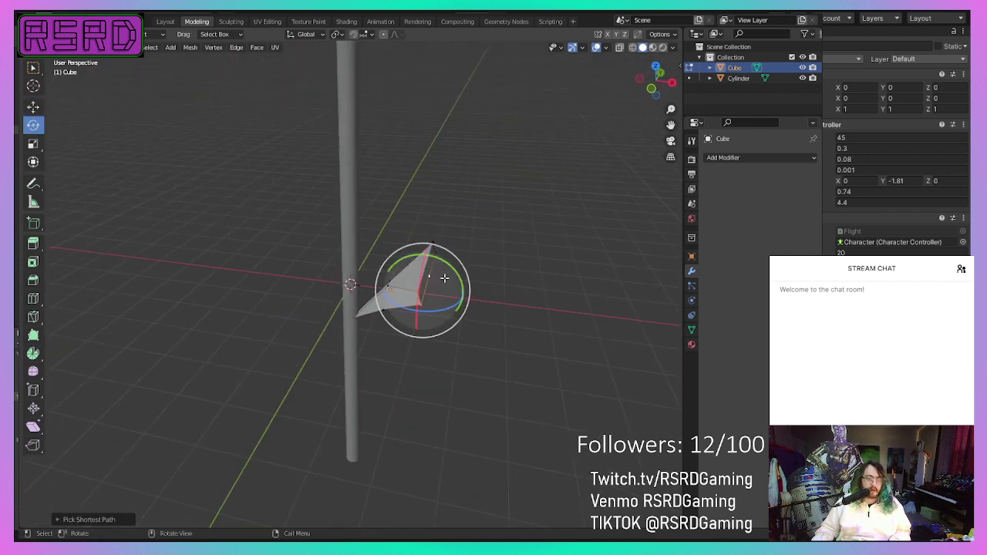
{"action": "left_click_drag", "start_coordinate": [453, 273], "coordinate": [470, 286]}
{"action": "middle_click_drag", "start_coordinate": [470, 288], "coordinate": [392, 258]}
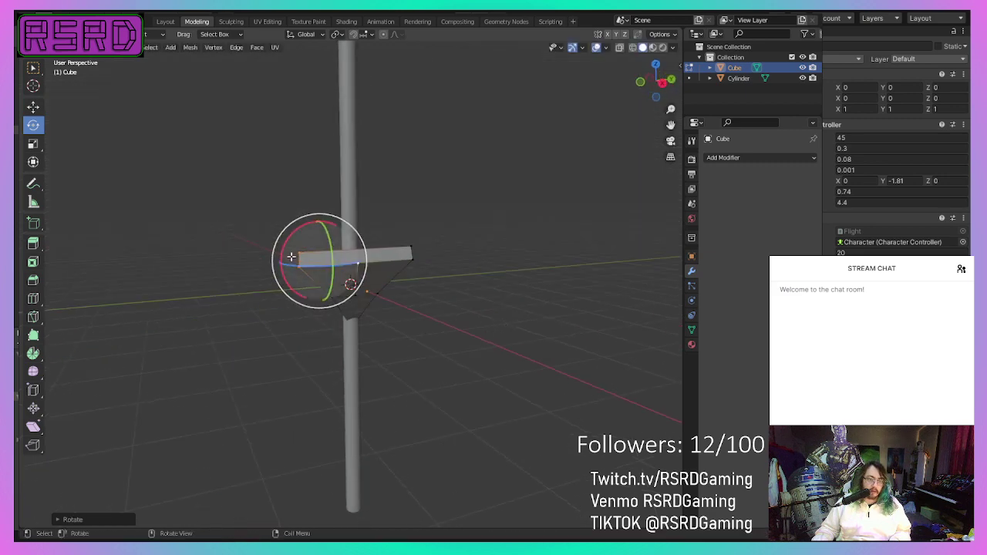
{"action": "key", "text": "g"}
{"action": "left_click", "coordinate": [321, 264]}
{"action": "left_click", "coordinate": [504, 311]}
Step: Reposition the two corner edges of the leaf's outer end, one after the other, to curl the tip
{"action": "left_click", "coordinate": [301, 251], "text": "ctrl"}
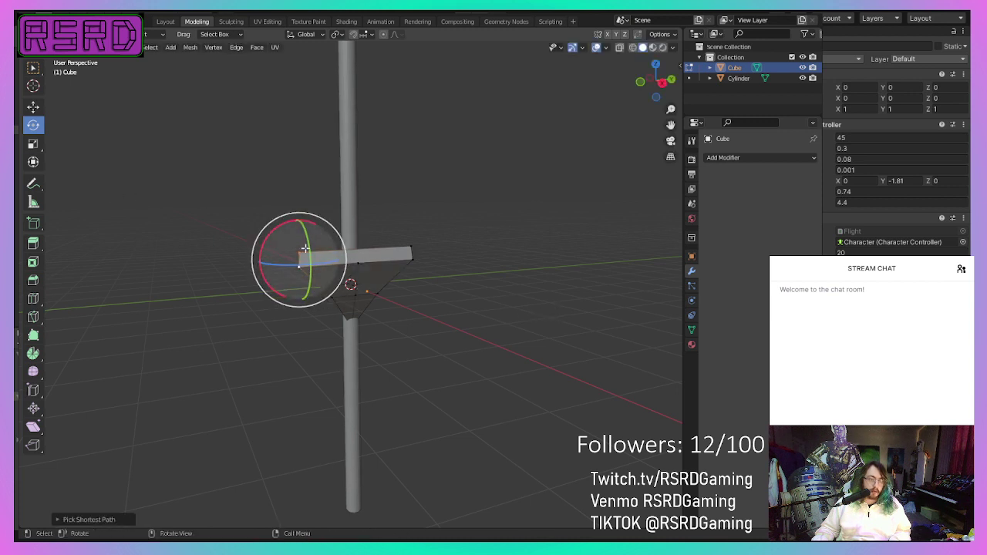
{"action": "key", "text": "g"}
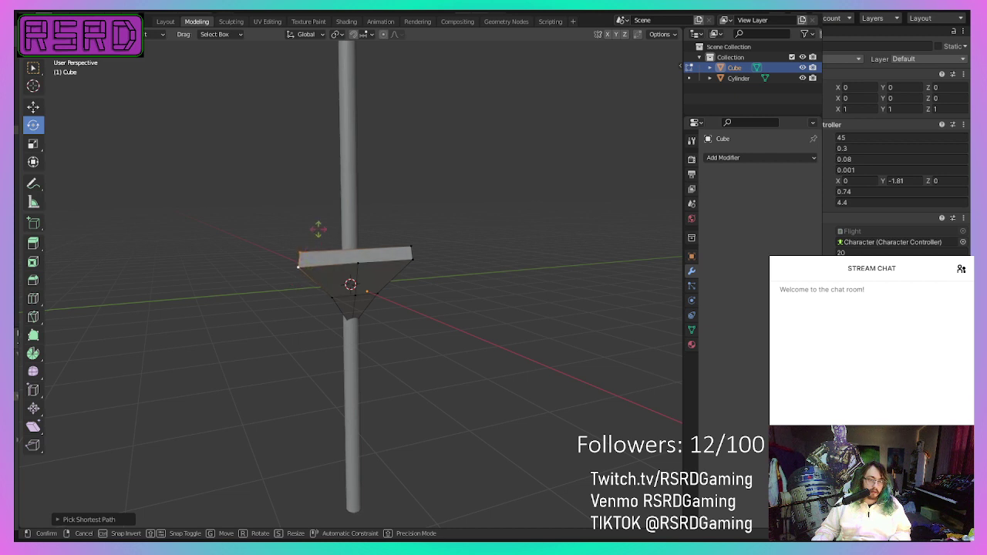
{"action": "left_click", "coordinate": [364, 179]}
{"action": "middle_click_drag", "start_coordinate": [518, 229], "coordinate": [271, 286]}
{"action": "left_click", "coordinate": [272, 285], "text": "ctrl"}
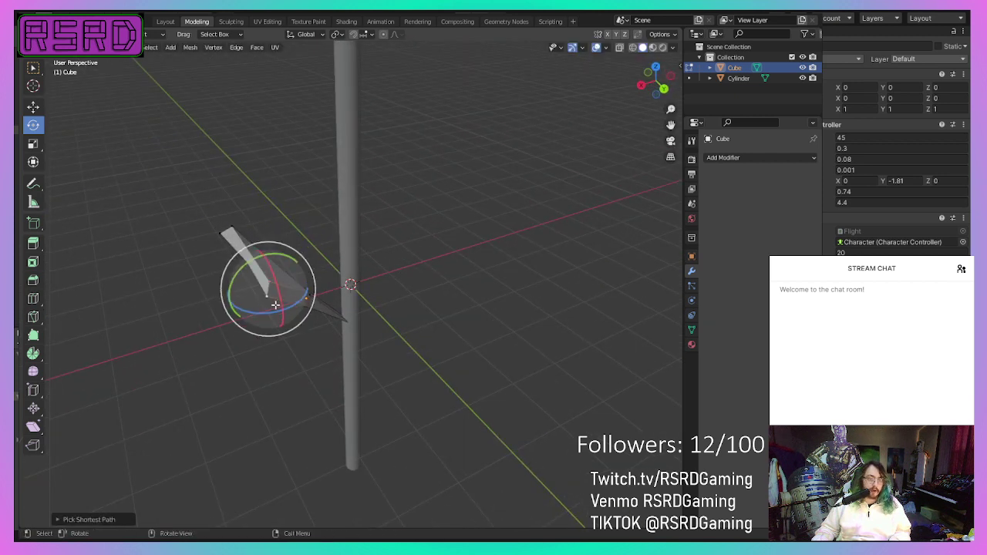
{"action": "key", "text": "g"}
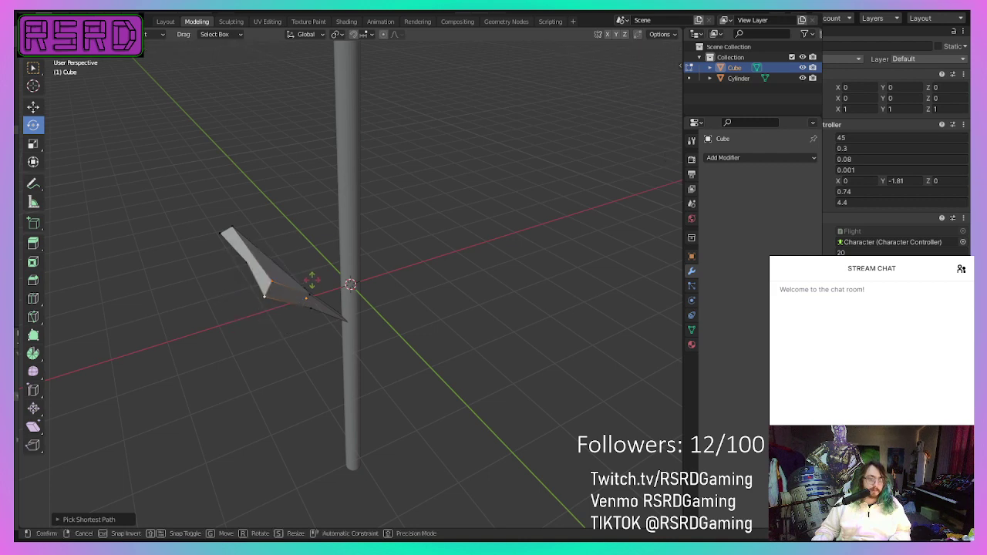
{"action": "left_click", "coordinate": [380, 267]}
{"action": "middle_click_drag", "start_coordinate": [498, 314], "coordinate": [253, 150]}
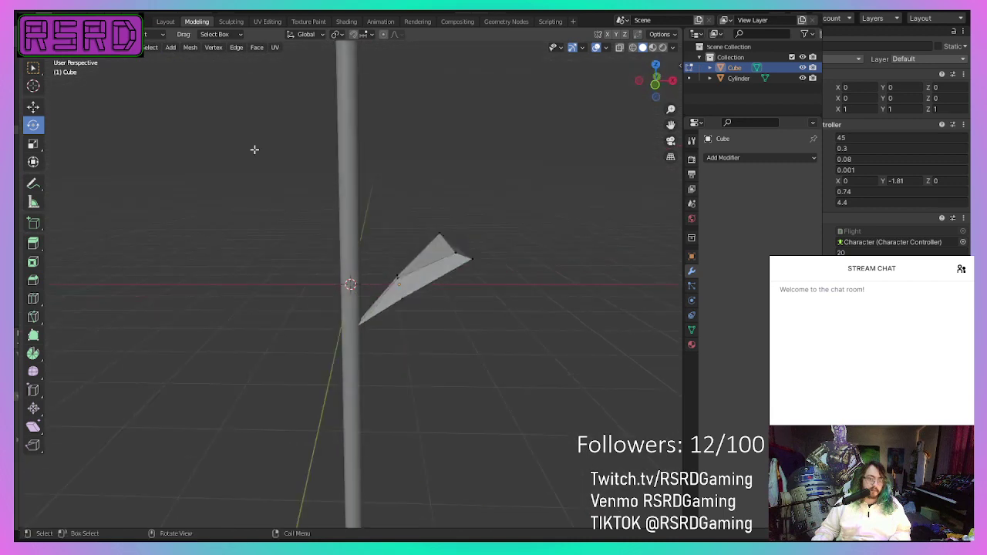
Step: Switch to the Layout workspace and rotate the whole leaf about the Y axis to a steeper tilt
{"action": "left_click", "coordinate": [166, 21]}
{"action": "middle_click_drag", "start_coordinate": [313, 116], "coordinate": [85, 170]}
{"action": "left_click", "coordinate": [40, 127]}
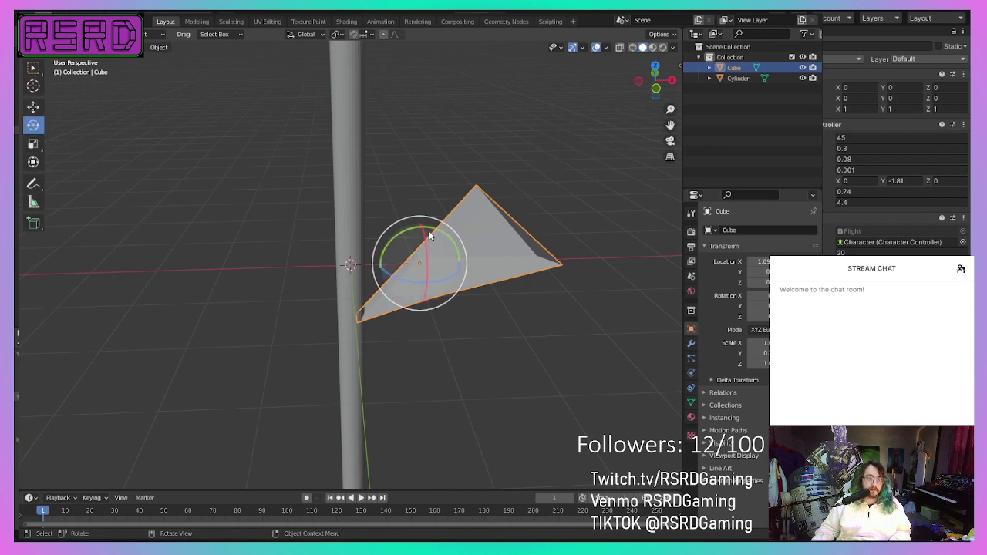
{"action": "left_click_drag", "start_coordinate": [439, 232], "coordinate": [425, 233]}
Step: Move the leaf along X closer to the stem
{"action": "left_click", "coordinate": [33, 108]}
{"action": "left_click_drag", "start_coordinate": [465, 268], "coordinate": [386, 268]}
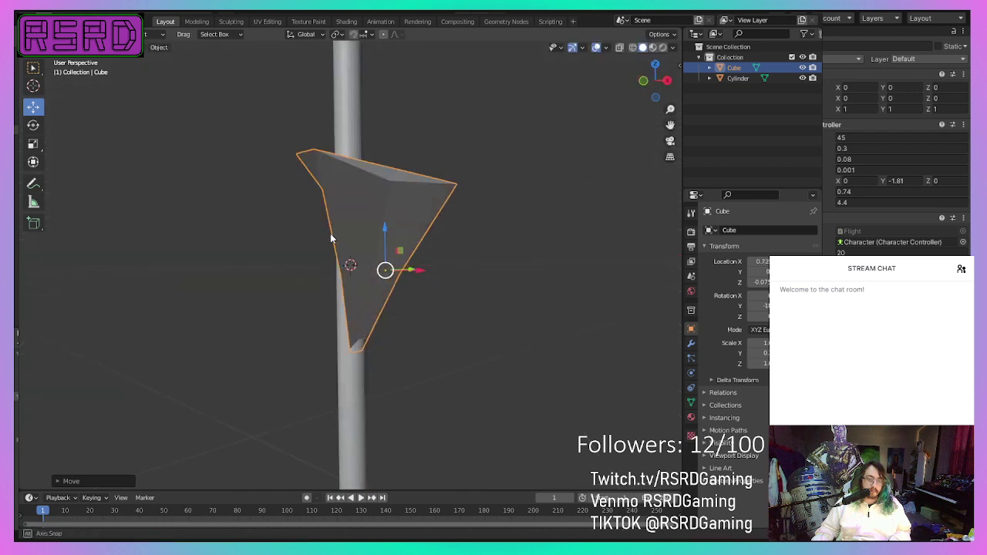
{"action": "middle_click_drag", "start_coordinate": [330, 233], "coordinate": [27, 282]}
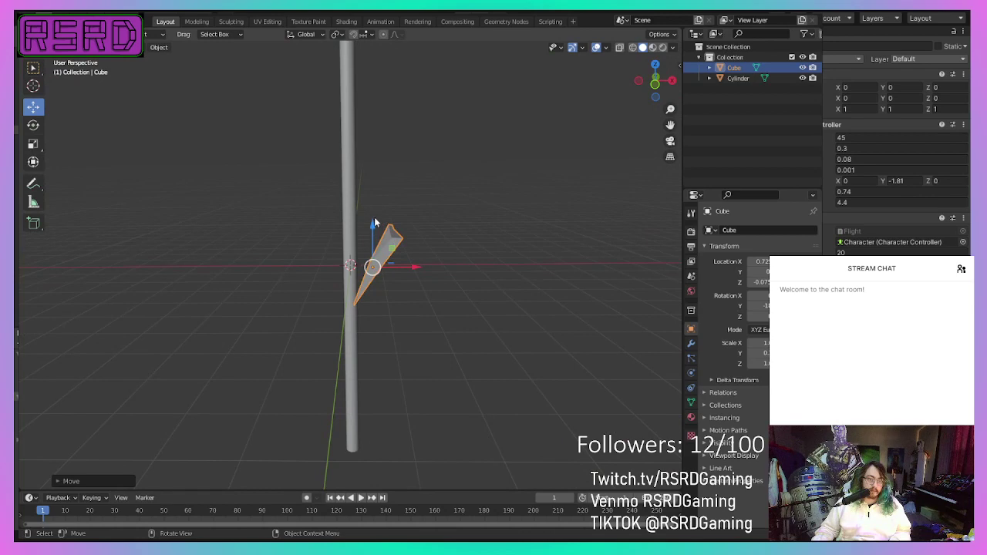
{"action": "middle_click_drag", "start_coordinate": [419, 270], "coordinate": [282, 98]}
Step: Return to the Modeling workspace and add a Subdivision Surface modifier to the leaf
{"action": "left_click", "coordinate": [196, 21]}
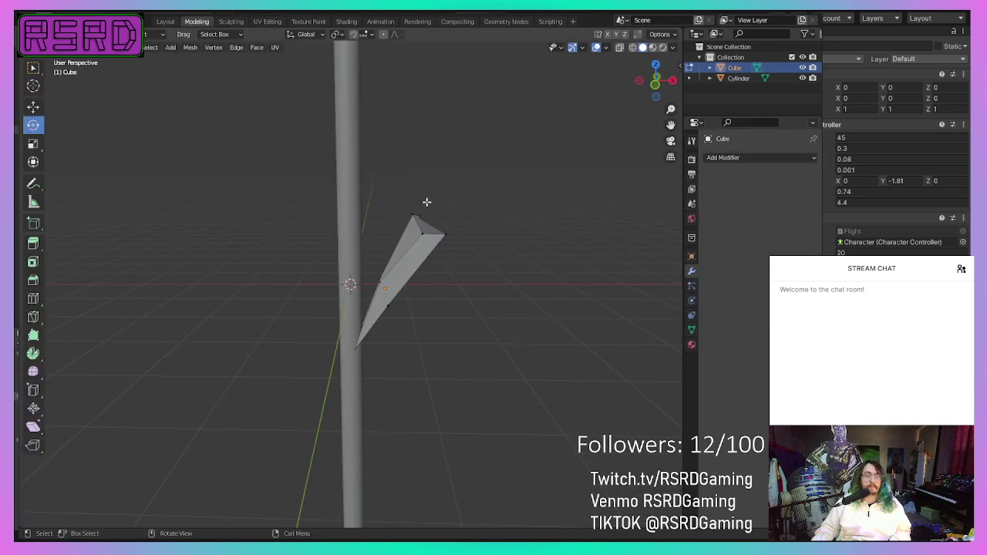
{"action": "left_click", "coordinate": [729, 154]}
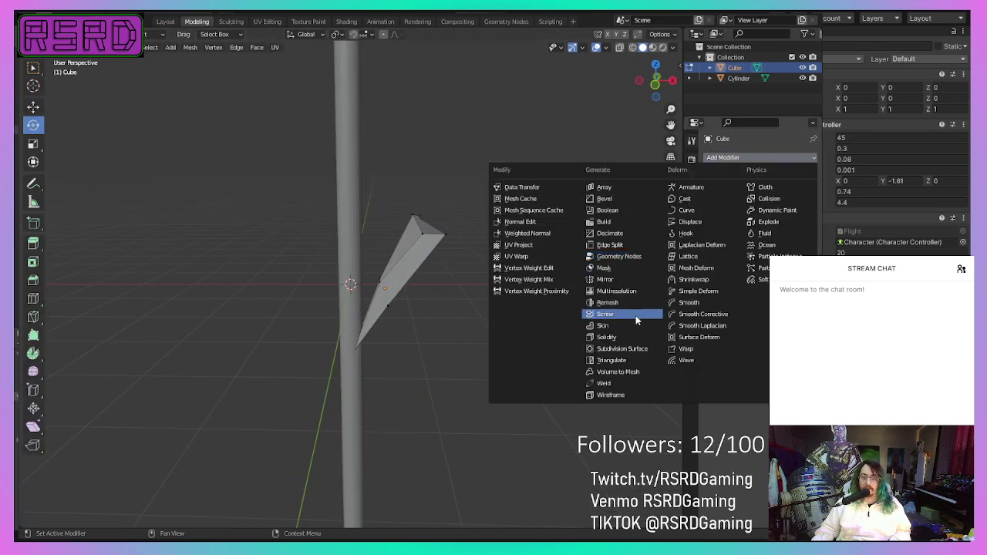
{"action": "left_click", "coordinate": [639, 349]}
{"action": "middle_click_drag", "start_coordinate": [639, 348], "coordinate": [540, 362]}
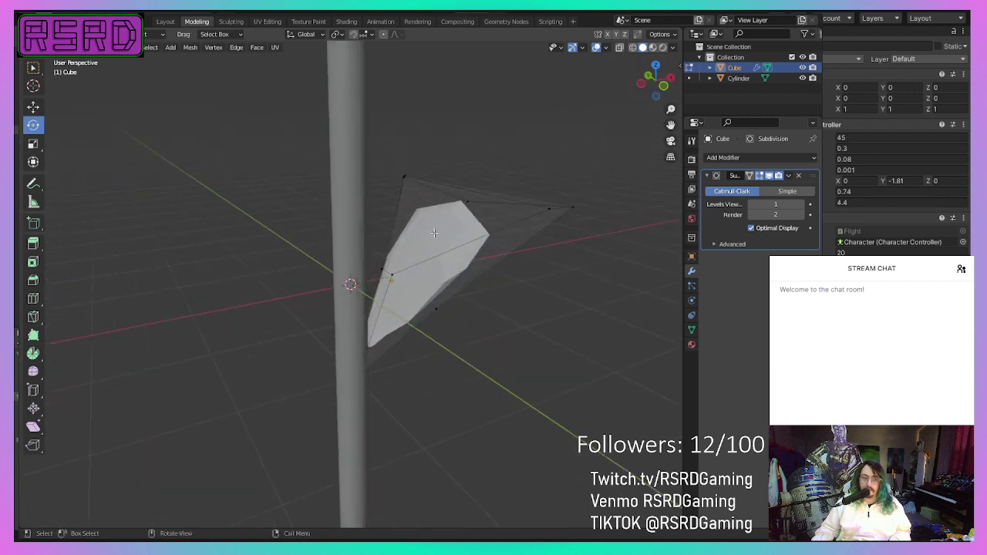
Step: In the Layout workspace, move the leaf along X against the stem and lower it along Z near the stem's base
{"action": "left_click", "coordinate": [165, 22]}
{"action": "middle_click_drag", "start_coordinate": [377, 278], "coordinate": [453, 265]}
{"action": "left_click_drag", "start_coordinate": [407, 266], "coordinate": [398, 268]}
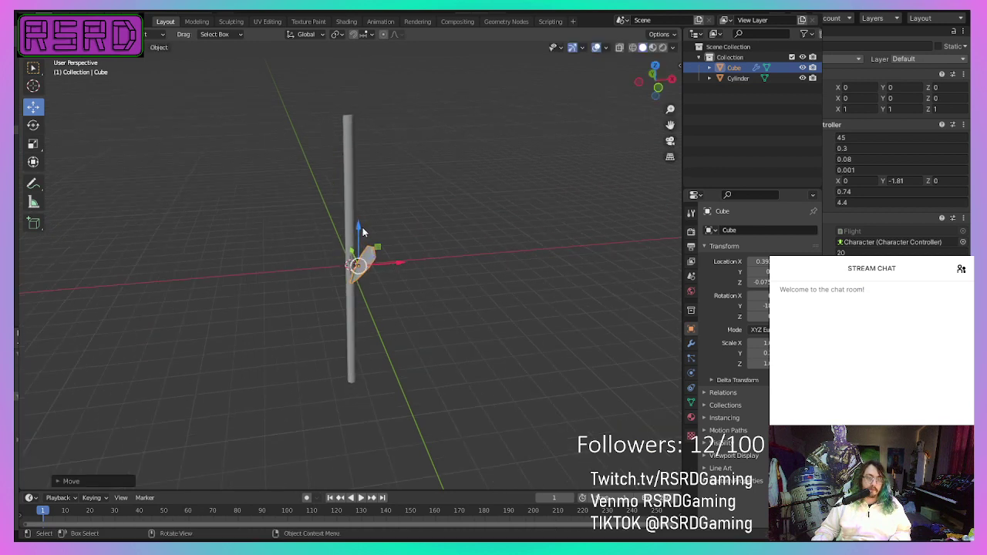
{"action": "left_click_drag", "start_coordinate": [363, 226], "coordinate": [387, 343]}
Step: Duplicate the leaf and place the copy near the upper end of the stem
{"action": "right_click", "coordinate": [387, 343]}
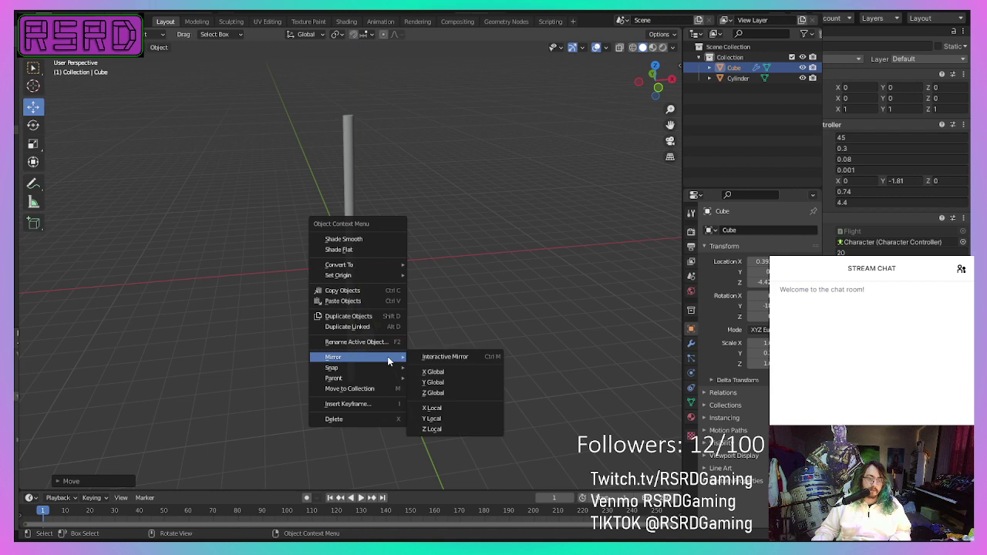
{"action": "left_click", "coordinate": [376, 315]}
{"action": "left_click", "coordinate": [366, 196]}
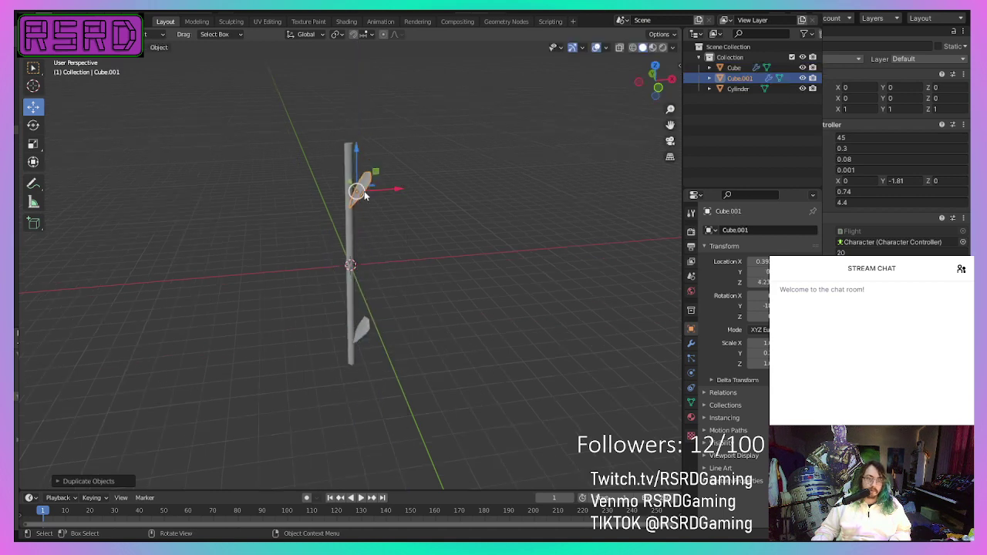
{"action": "mouse_move", "coordinate": [365, 196]}
{"action": "middle_mouse_down"}
{"action": "mouse_move", "coordinate": [308, 276]}
{"action": "mouse_move", "coordinate": [382, 275]}
{"action": "mouse_move", "coordinate": [368, 213]}
{"action": "middle_mouse_up"}
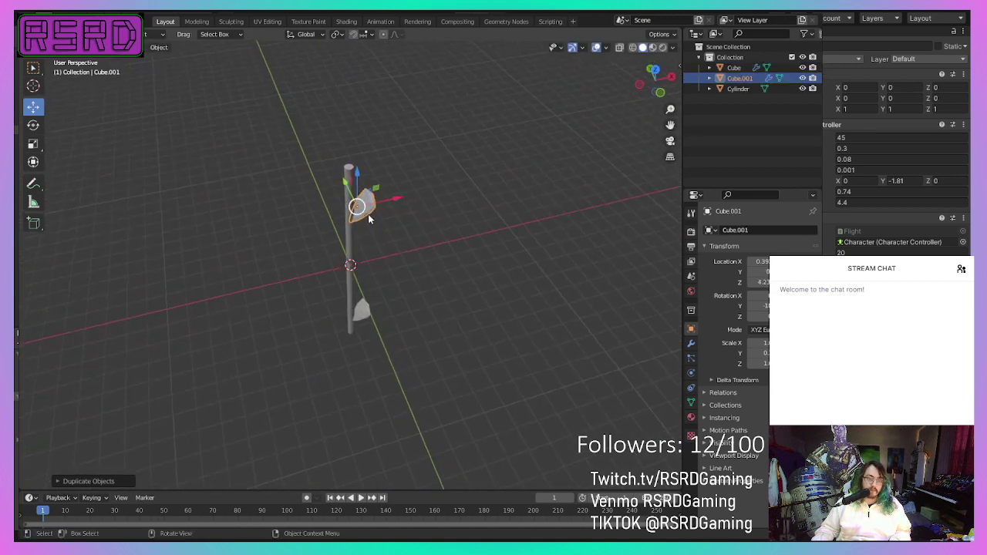
Step: Rotate the duplicated upper leaf about several axes so it extends from the stem in a different direction than the lower leaf
{"action": "right_click", "coordinate": [398, 228]}
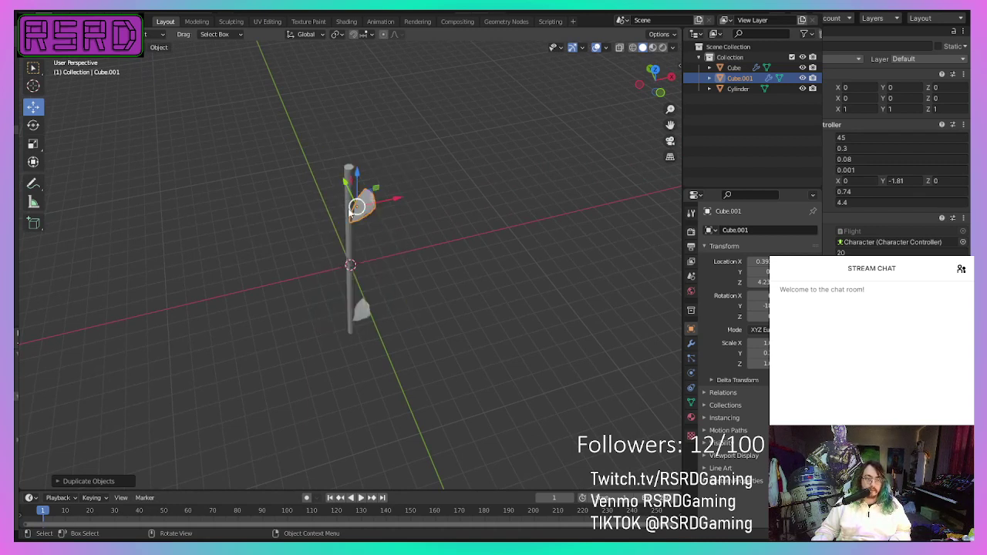
{"action": "left_click", "coordinate": [32, 127]}
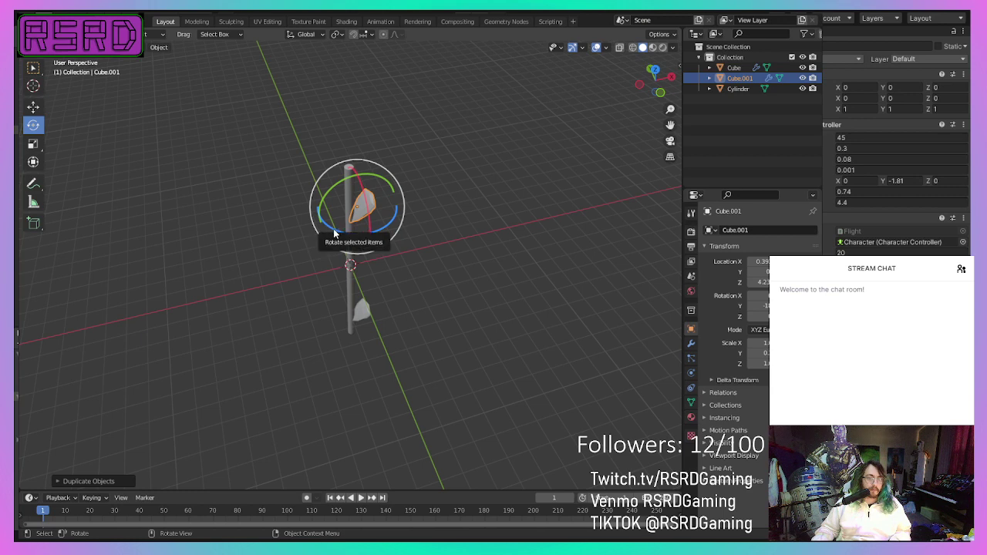
{"action": "left_click_drag", "start_coordinate": [348, 232], "coordinate": [397, 246]}
{"action": "middle_click_drag", "start_coordinate": [394, 249], "coordinate": [365, 311]}
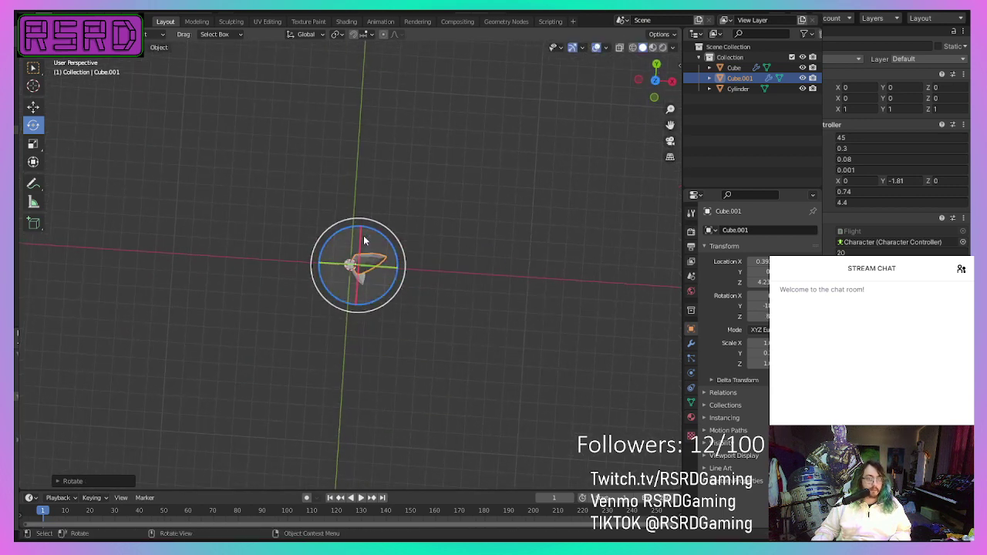
{"action": "left_click_drag", "start_coordinate": [360, 235], "coordinate": [367, 212]}
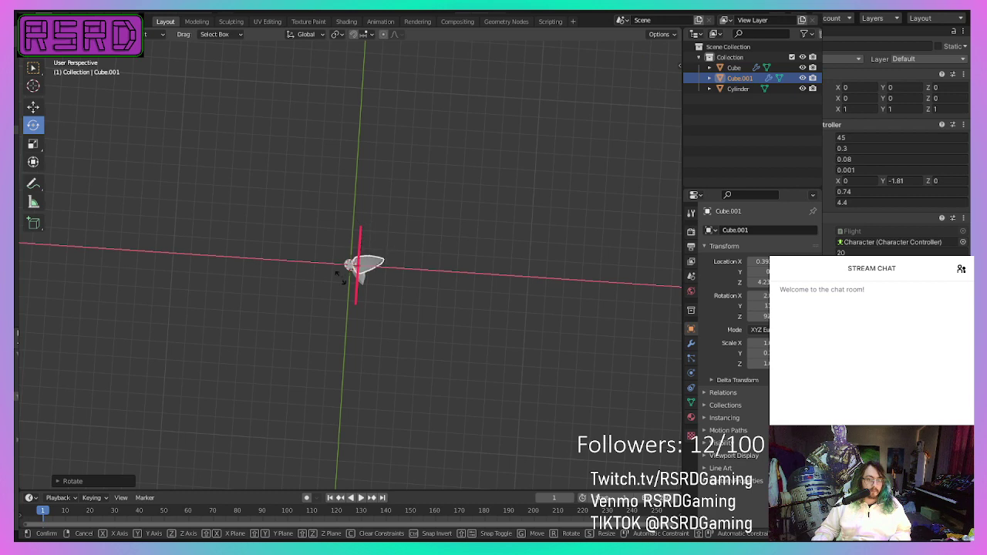
{"action": "left_click_drag", "start_coordinate": [340, 276], "coordinate": [347, 264]}
{"action": "middle_click_drag", "start_coordinate": [281, 246], "coordinate": [367, 185]}
{"action": "left_click_drag", "start_coordinate": [340, 175], "coordinate": [329, 175]}
Step: Move the upper leaf along Y and X until its base meets the stem
{"action": "left_click", "coordinate": [40, 111]}
{"action": "left_click_drag", "start_coordinate": [392, 197], "coordinate": [406, 196]}
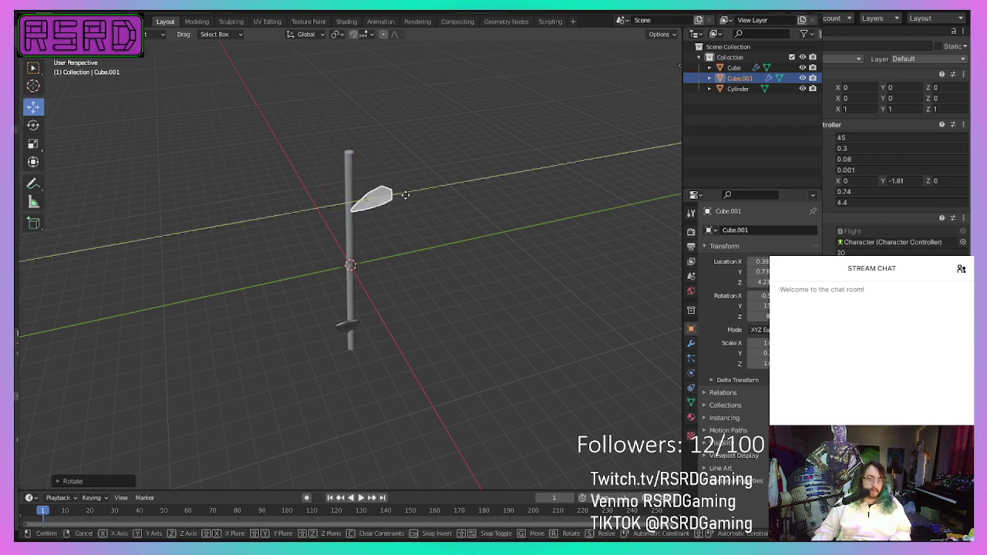
{"action": "left_click", "coordinate": [403, 221]}
{"action": "middle_click_drag", "start_coordinate": [404, 221], "coordinate": [434, 219]}
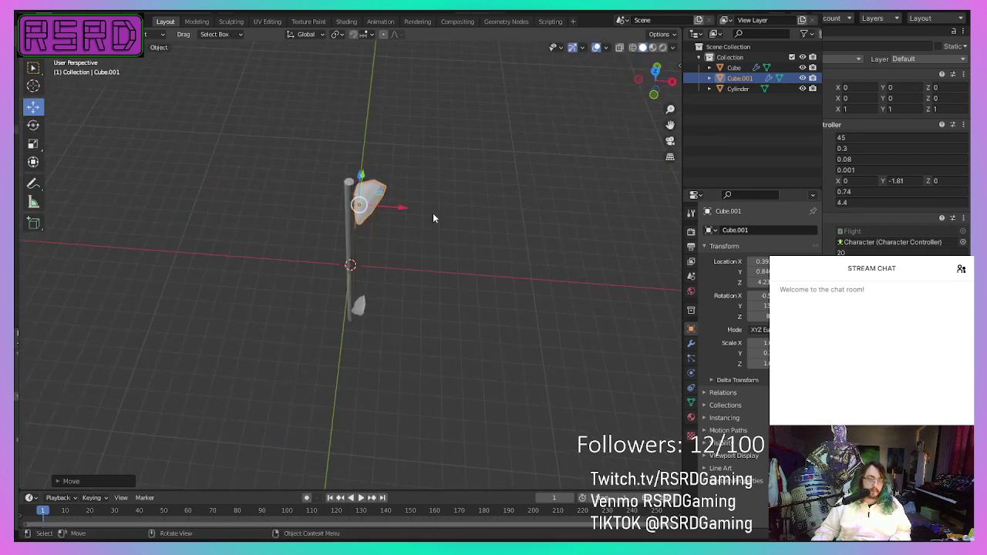
{"action": "left_click_drag", "start_coordinate": [399, 209], "coordinate": [389, 205]}
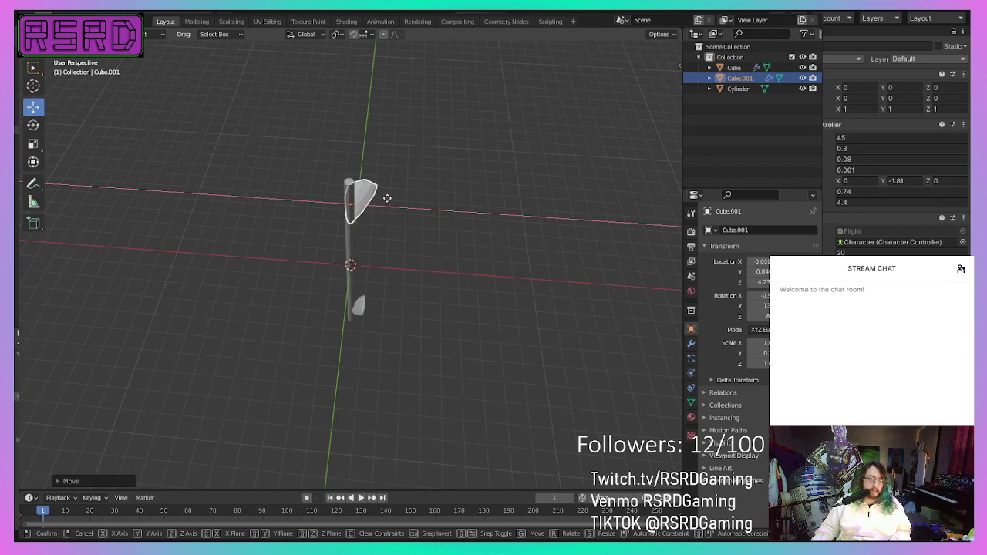
{"action": "right_click", "coordinate": [386, 198]}
{"action": "left_click", "coordinate": [386, 198]}
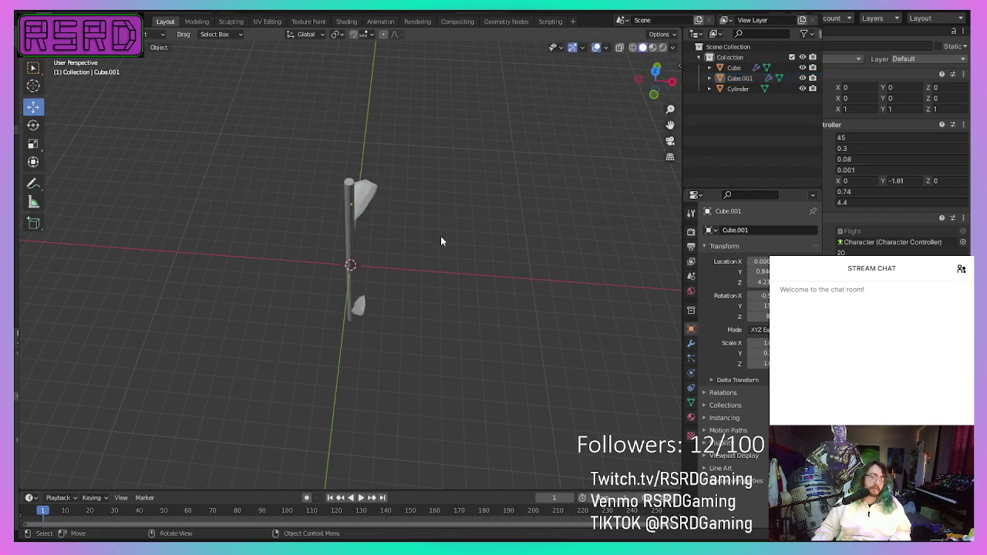
{"action": "middle_click_drag", "start_coordinate": [441, 236], "coordinate": [386, 162]}
{"action": "left_click", "coordinate": [388, 158]}
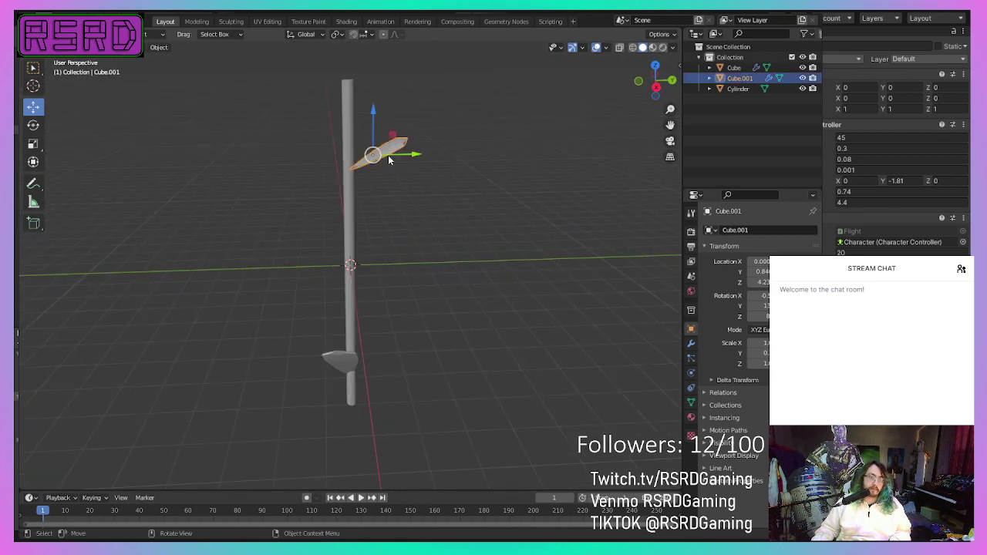
{"action": "left_click_drag", "start_coordinate": [417, 158], "coordinate": [407, 171]}
{"action": "middle_click_drag", "start_coordinate": [407, 171], "coordinate": [534, 237]}
{"action": "left_click", "coordinate": [534, 243]}
Step: Select the cylinder stem and add three evenly spaced loop cuts around it in the Modeling workspace
{"action": "left_click", "coordinate": [351, 267]}
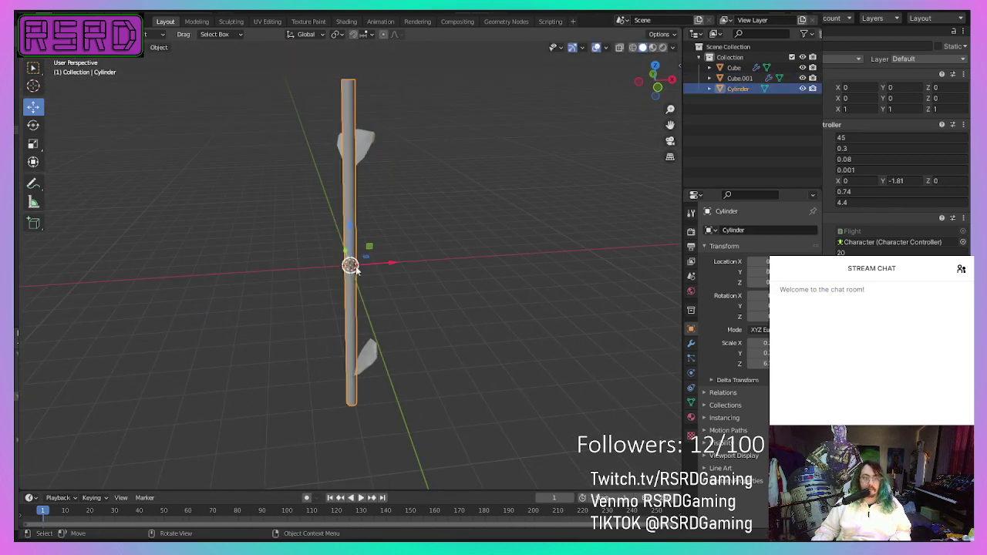
{"action": "left_click", "coordinate": [483, 258]}
{"action": "left_click", "coordinate": [352, 247]}
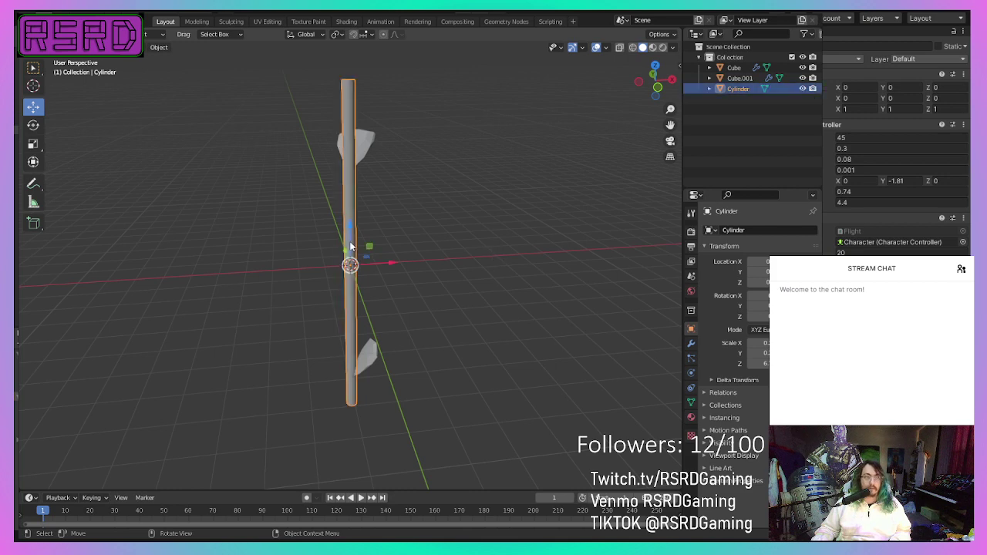
{"action": "left_click", "coordinate": [198, 22]}
{"action": "scroll", "coordinate": [502, 324], "scroll_direction": "down", "scroll_amount": 3}
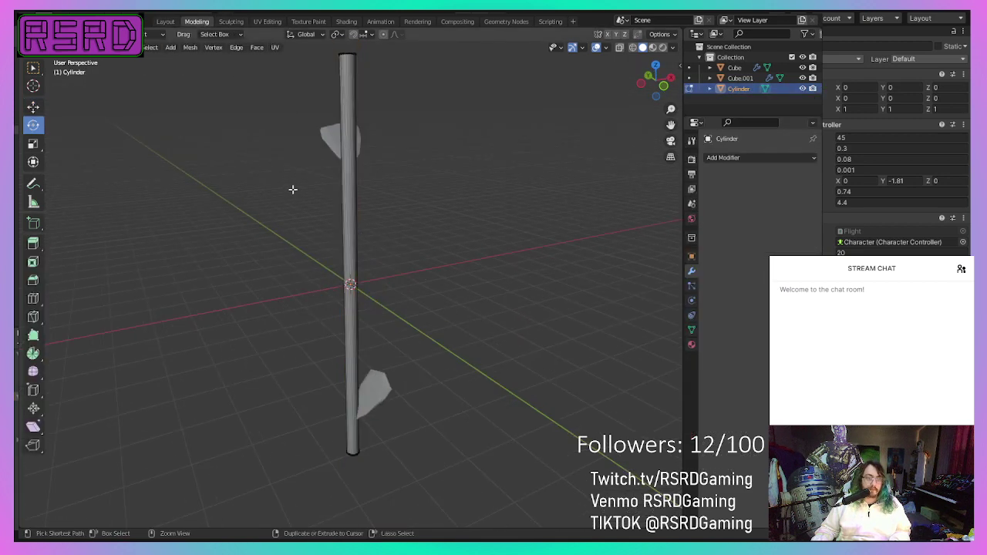
{"action": "key", "text": "ctrl+r"}
{"action": "scroll", "coordinate": [340, 226], "scroll_direction": "up", "scroll_amount": 2}
{"action": "left_click", "coordinate": [342, 226]}
{"action": "right_click", "coordinate": [342, 228]}
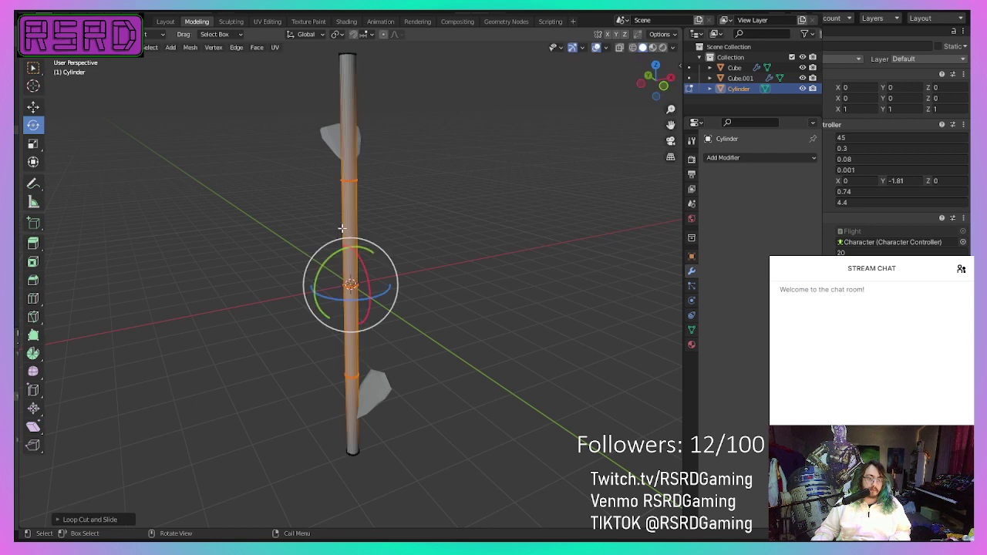
Step: Move the stem's three new edge loops slightly along negative X to give the stem a gentle bend
{"action": "left_click", "coordinate": [503, 239]}
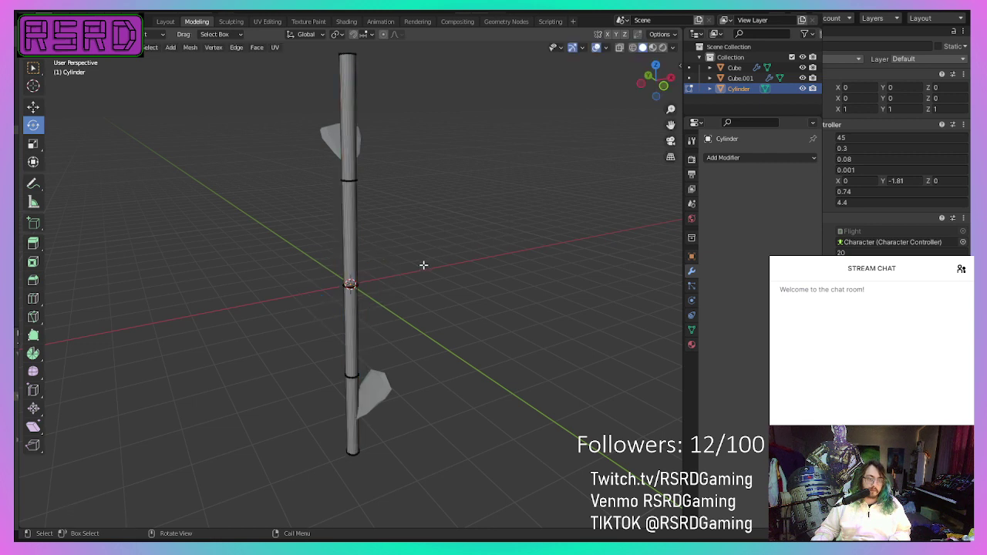
{"action": "key", "text": "a"}
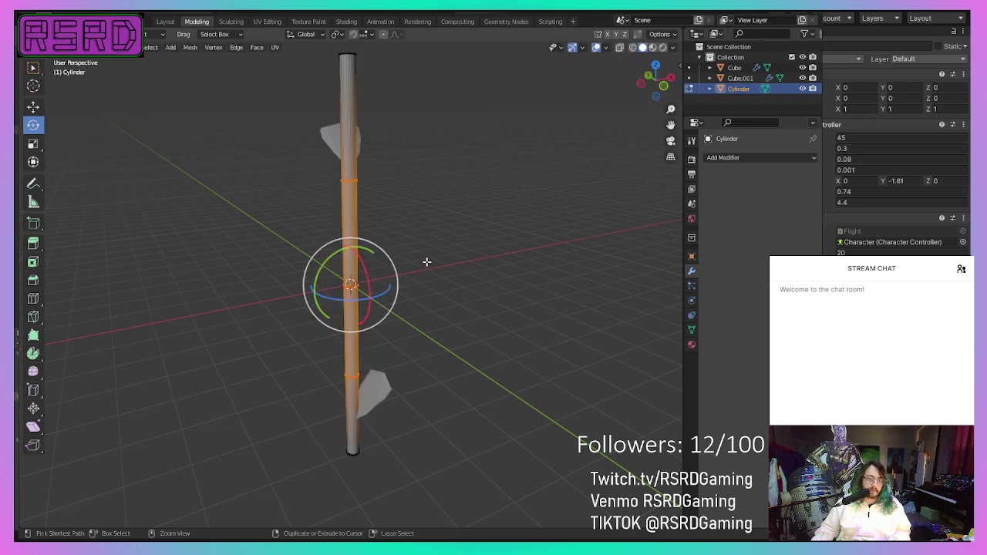
{"action": "left_click", "coordinate": [36, 116]}
{"action": "left_click_drag", "start_coordinate": [384, 280], "coordinate": [377, 281]}
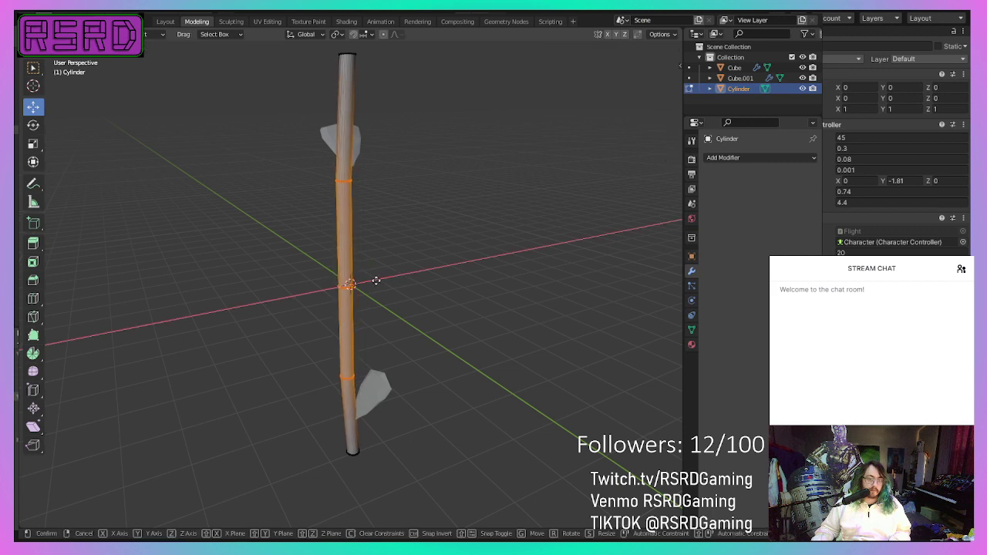
{"action": "left_click", "coordinate": [375, 281]}
{"action": "middle_click_drag", "start_coordinate": [376, 281], "coordinate": [83, 291]}
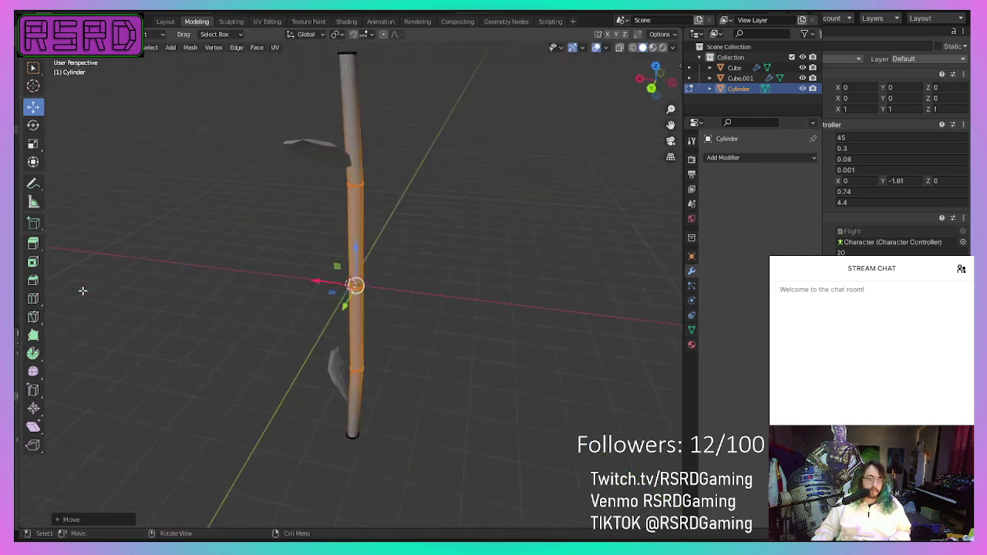
Step: Scale up the stem's three edge loops slightly to thicken its middle section, then clear the selection
{"action": "left_click", "coordinate": [34, 148]}
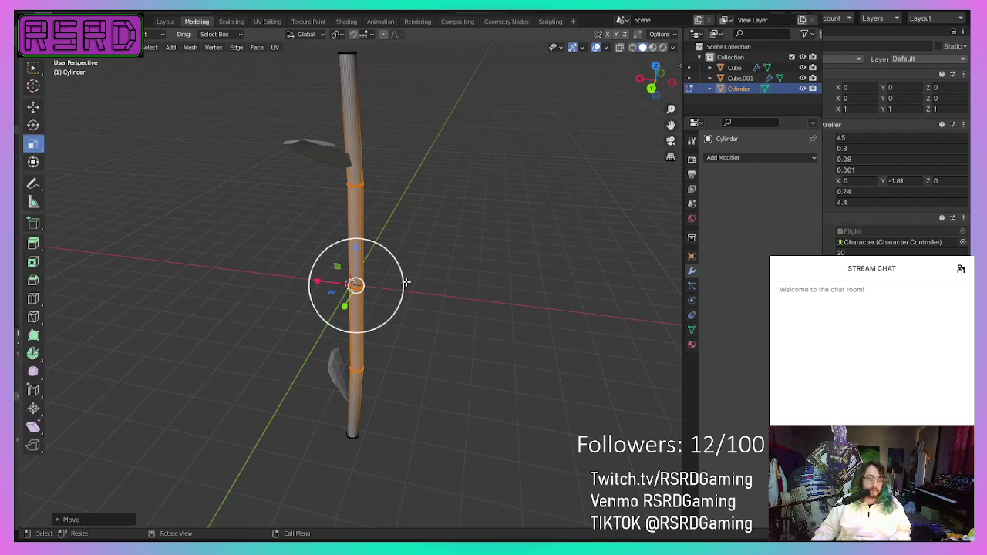
{"action": "left_click_drag", "start_coordinate": [407, 283], "coordinate": [427, 283]}
{"action": "middle_click_drag", "start_coordinate": [452, 303], "coordinate": [210, 300]}
{"action": "scroll", "coordinate": [214, 298], "scroll_direction": "up", "scroll_amount": 1}
{"action": "left_click", "coordinate": [584, 340]}
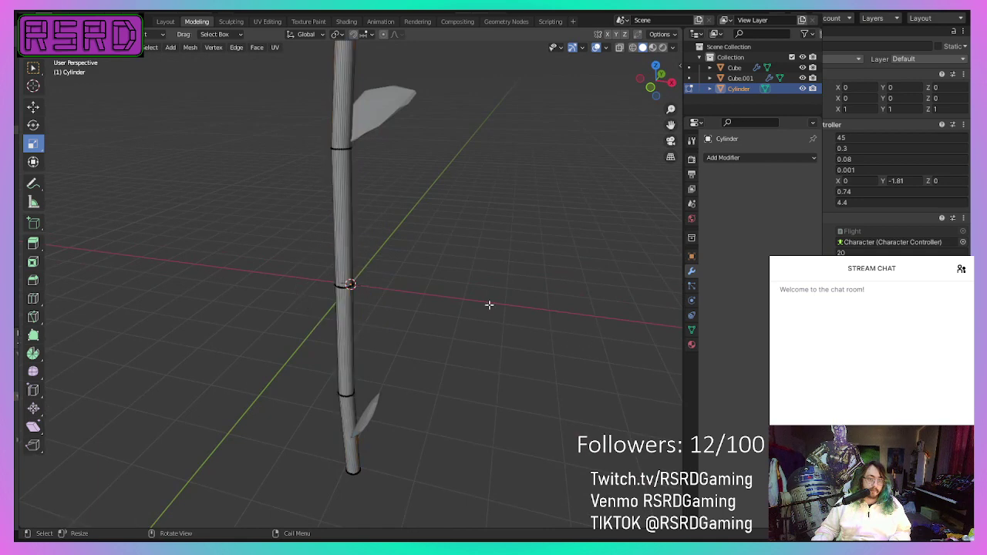
Step: In the Layout workspace, add a UV sphere, raise it along Z to the stem's tip and centre it along X
{"action": "left_click", "coordinate": [165, 23]}
{"action": "middle_click_drag", "start_coordinate": [407, 257], "coordinate": [254, 432]}
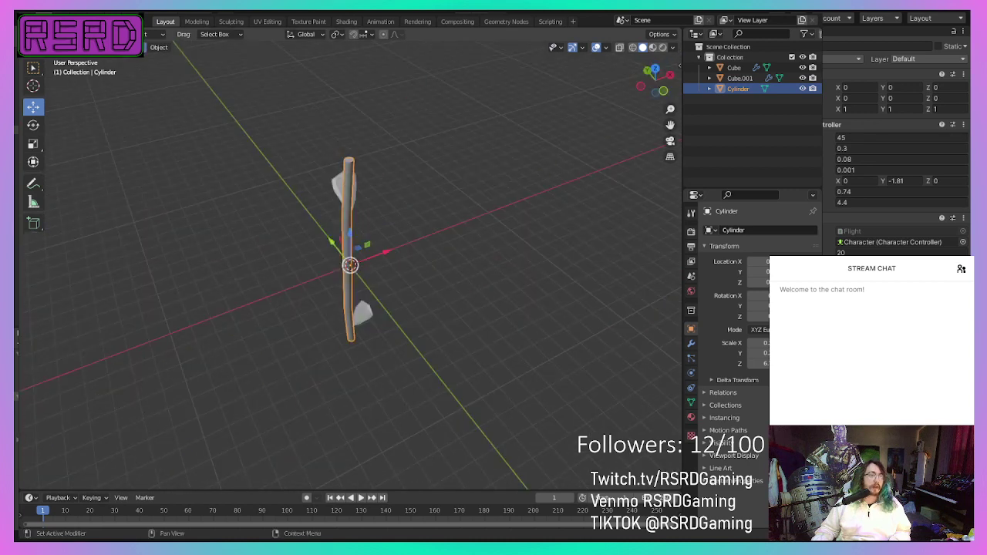
{"action": "left_click", "coordinate": [137, 47]}
{"action": "mouse_move", "coordinate": [161, 61]}
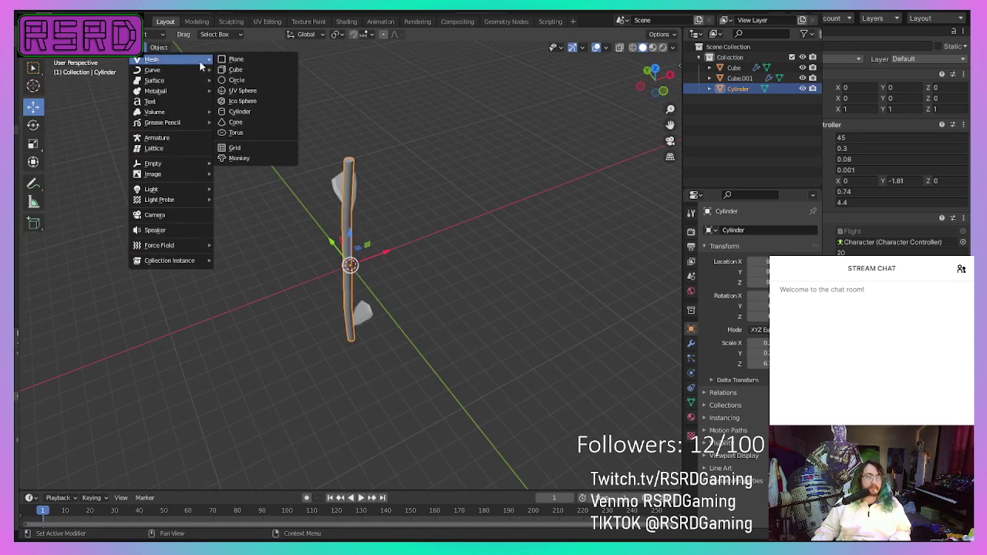
{"action": "left_click", "coordinate": [280, 95]}
{"action": "left_click_drag", "start_coordinate": [348, 232], "coordinate": [349, 104]}
{"action": "middle_click_drag", "start_coordinate": [349, 104], "coordinate": [349, 129]}
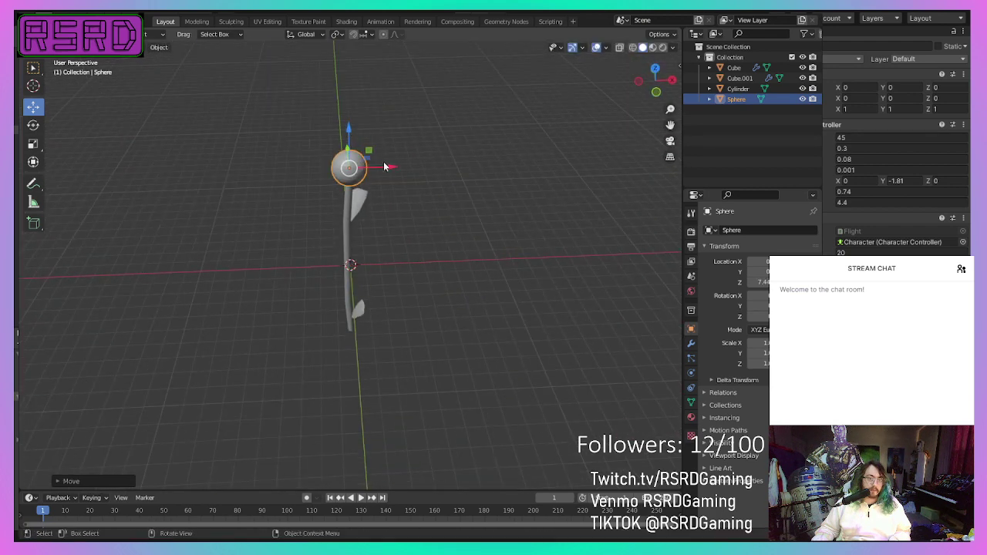
{"action": "left_click_drag", "start_coordinate": [388, 166], "coordinate": [393, 167]}
{"action": "scroll", "coordinate": [381, 161], "scroll_direction": "up", "scroll_amount": 2}
{"action": "middle_click_drag", "start_coordinate": [380, 157], "coordinate": [375, 108]}
Step: Flatten the sphere along Z into a disc-like flower head and lower it onto the stem's tip
{"action": "left_click", "coordinate": [33, 144]}
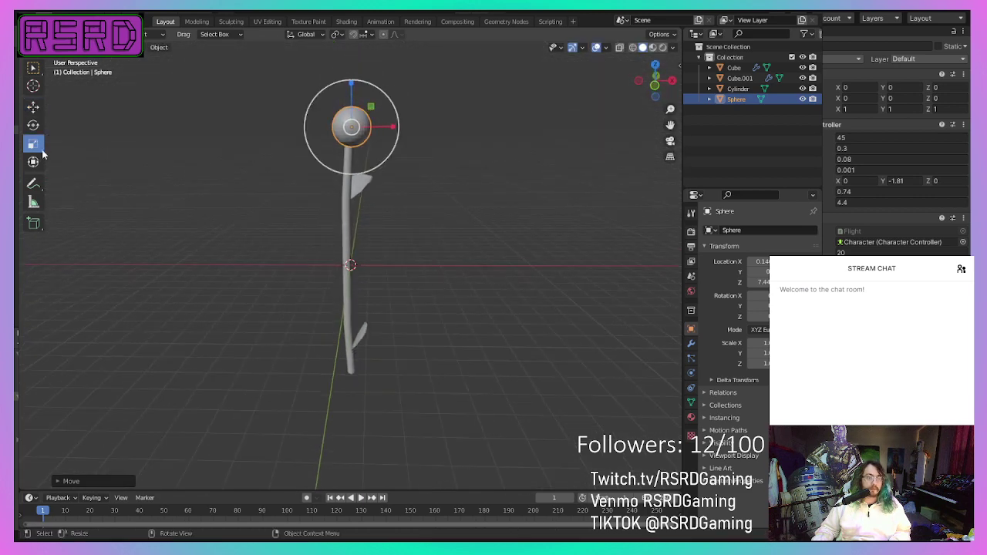
{"action": "left_click_drag", "start_coordinate": [352, 83], "coordinate": [352, 105]}
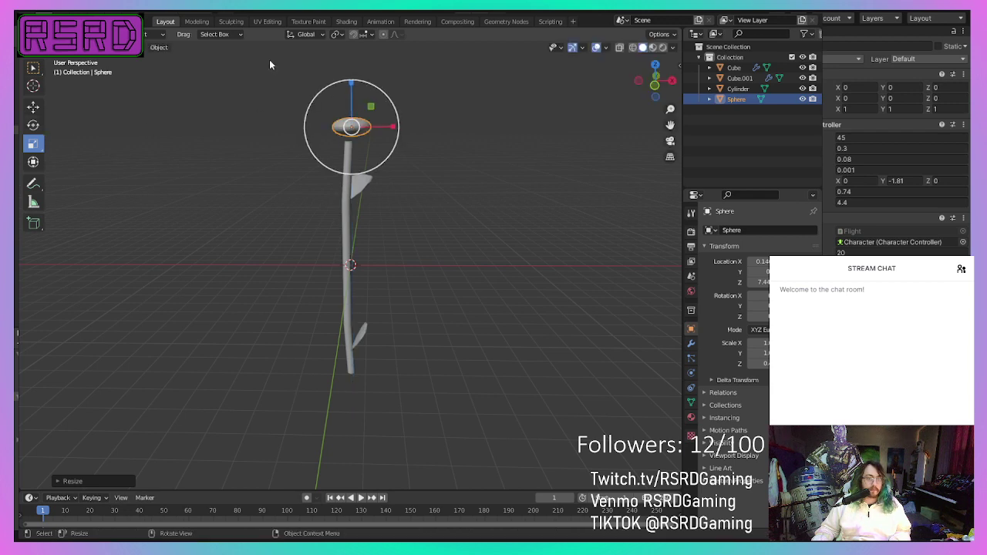
{"action": "left_click", "coordinate": [33, 108]}
{"action": "left_click_drag", "start_coordinate": [353, 86], "coordinate": [352, 92]}
{"action": "middle_click_drag", "start_coordinate": [353, 93], "coordinate": [398, 180]}
{"action": "scroll", "coordinate": [412, 180], "scroll_direction": "up", "scroll_amount": 4}
{"action": "scroll", "coordinate": [412, 180], "scroll_direction": "down", "scroll_amount": 4}
{"action": "left_click", "coordinate": [430, 180]}
{"action": "scroll", "coordinate": [398, 181], "scroll_direction": "up", "scroll_amount": 3}
Step: Duplicate the upper leaf as a petal, raise the copy along Z to the flower head and move it outward along Y
{"action": "left_click", "coordinate": [369, 127]}
{"action": "scroll", "coordinate": [369, 128], "scroll_direction": "down", "scroll_amount": 2}
{"action": "middle_click_drag", "start_coordinate": [369, 127], "coordinate": [378, 182]}
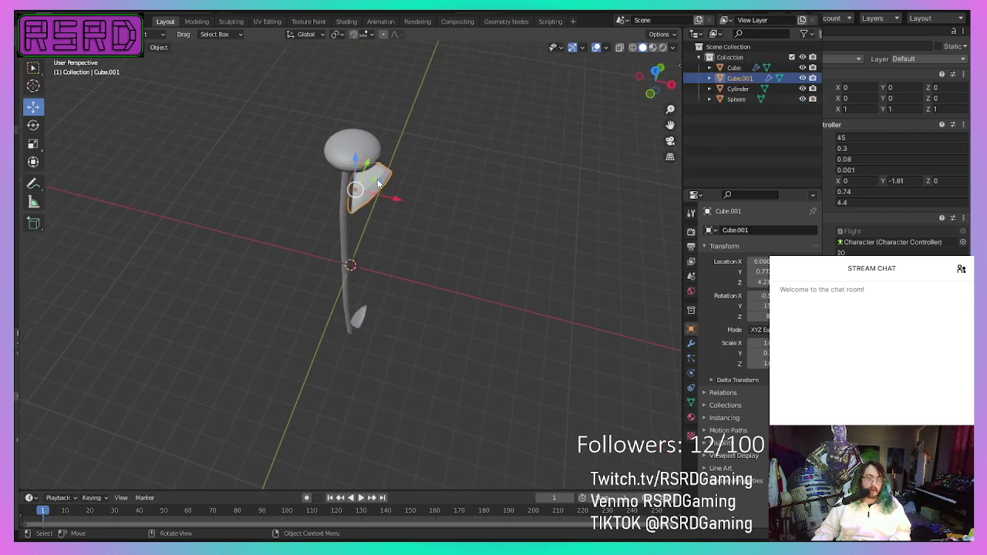
{"action": "right_click", "coordinate": [379, 184]}
{"action": "left_click", "coordinate": [378, 180]}
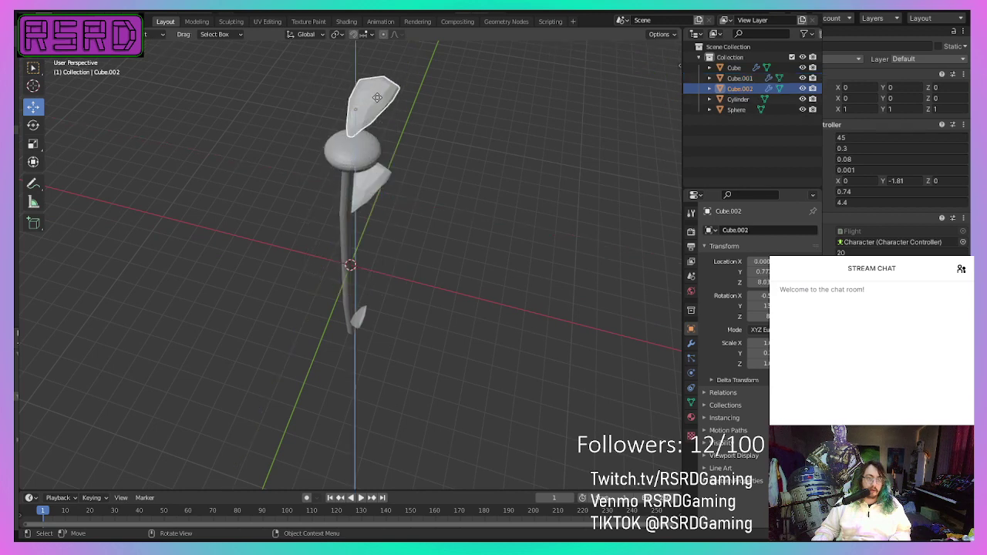
{"action": "left_click", "coordinate": [377, 97]}
{"action": "middle_click_drag", "start_coordinate": [377, 97], "coordinate": [373, 121]}
{"action": "key", "text": "g"}
{"action": "key", "text": "z"}
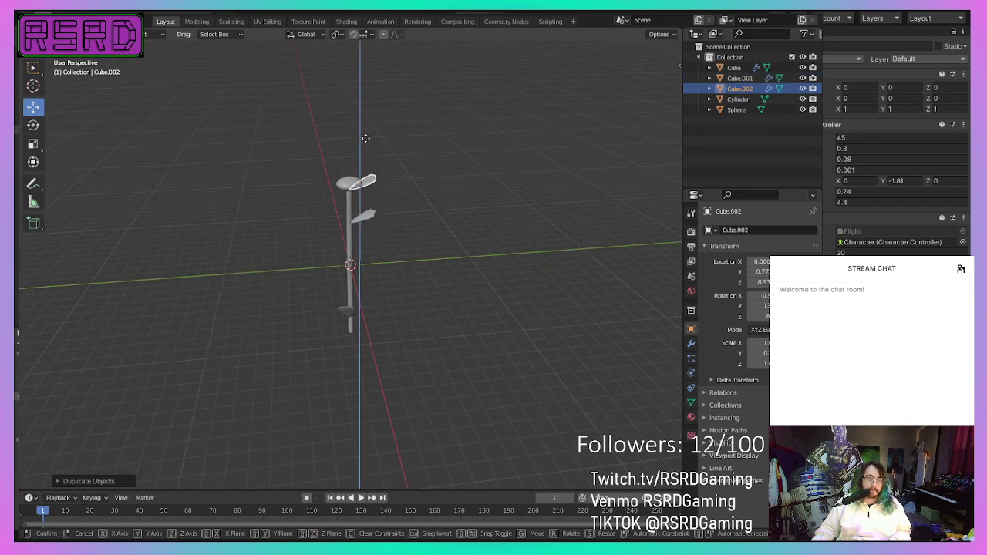
{"action": "left_click", "coordinate": [367, 137]}
{"action": "left_click_drag", "start_coordinate": [396, 177], "coordinate": [404, 176]}
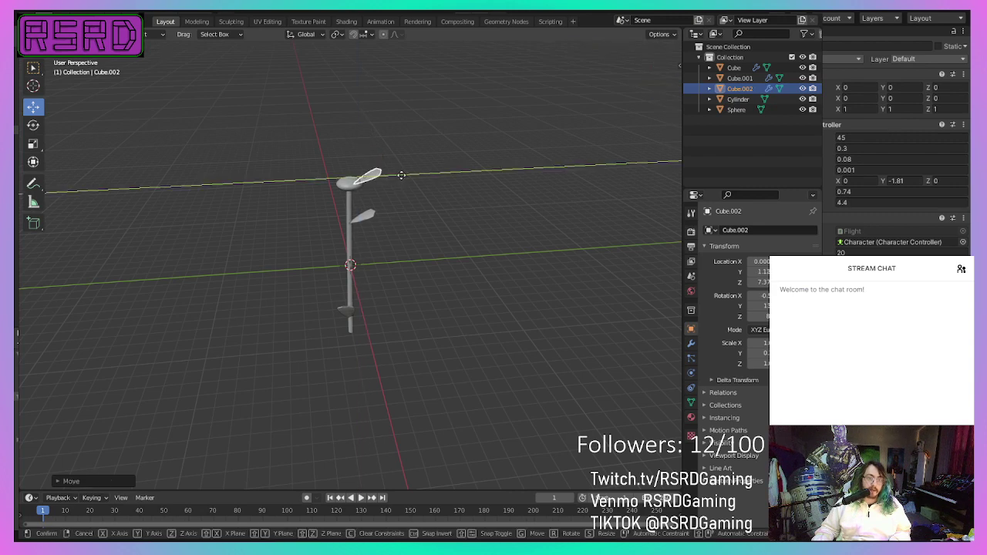
{"action": "left_click", "coordinate": [405, 175]}
{"action": "middle_click_drag", "start_coordinate": [405, 175], "coordinate": [152, 148]}
Step: Rotate the petal about X until it lies nearly level, and lower it slightly against the flower head
{"action": "left_click", "coordinate": [33, 125]}
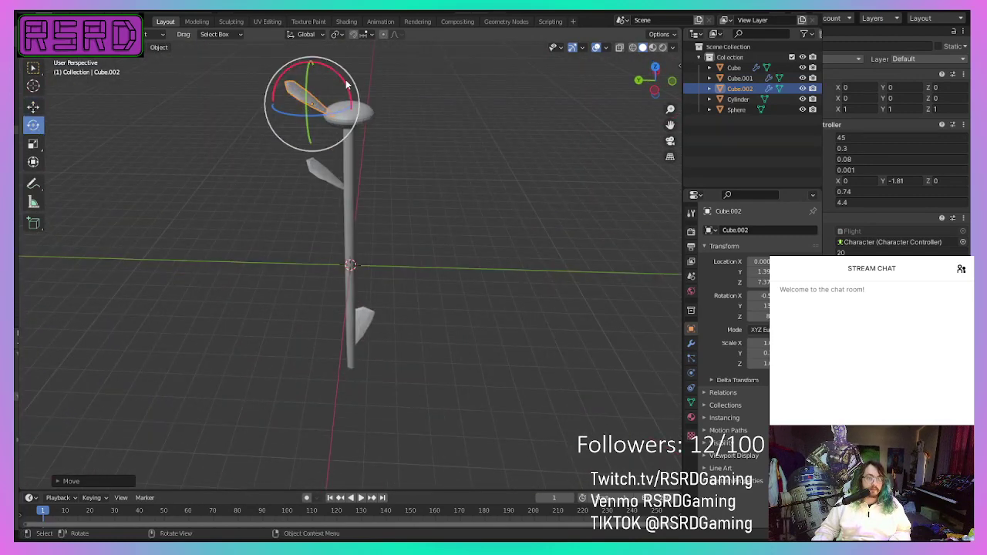
{"action": "left_click_drag", "start_coordinate": [343, 83], "coordinate": [338, 75]}
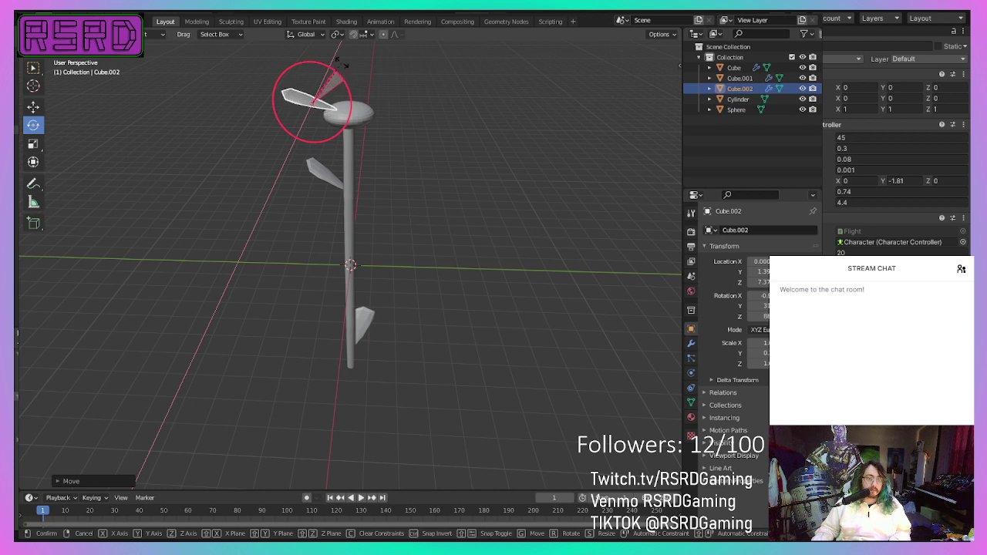
{"action": "left_click_drag", "start_coordinate": [337, 58], "coordinate": [287, 85]}
{"action": "left_click", "coordinate": [35, 106]}
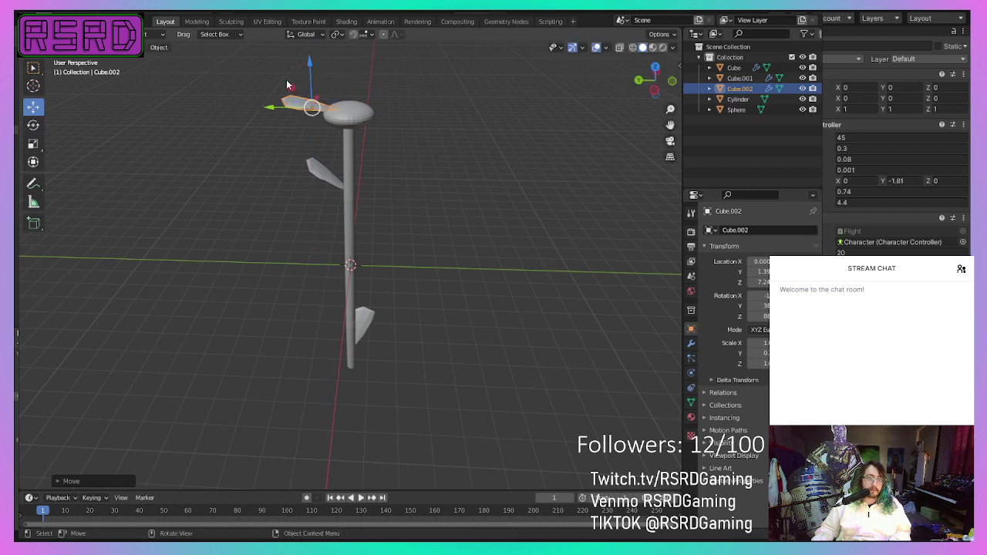
Step: Scale the petal down slightly to suit the flower head
{"action": "left_click", "coordinate": [33, 143]}
{"action": "left_click_drag", "start_coordinate": [357, 96], "coordinate": [353, 98]}
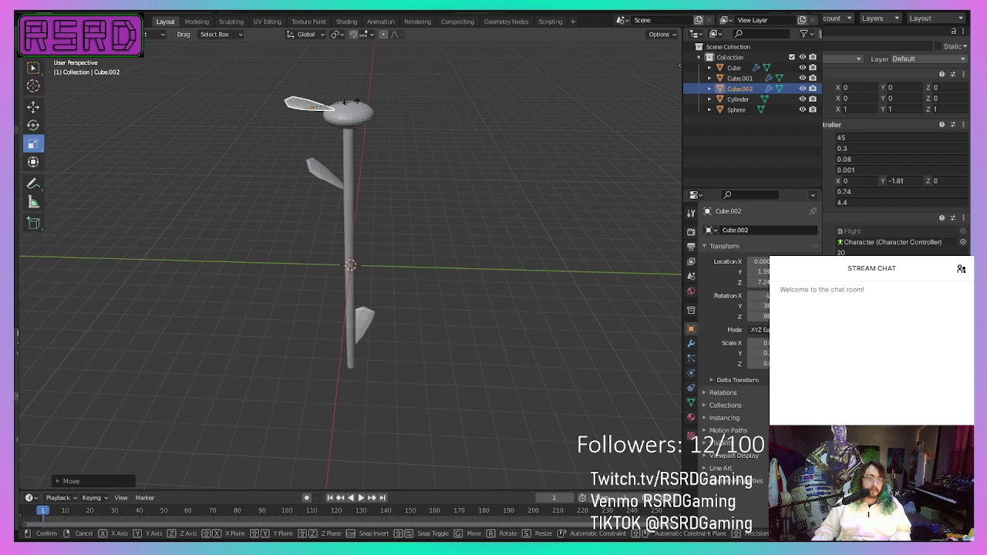
{"action": "left_click_drag", "start_coordinate": [351, 102], "coordinate": [349, 103]}
Step: Mirror the petal across the global X axis
{"action": "middle_click_drag", "start_coordinate": [349, 102], "coordinate": [256, 153]}
{"action": "right_click", "coordinate": [256, 153]}
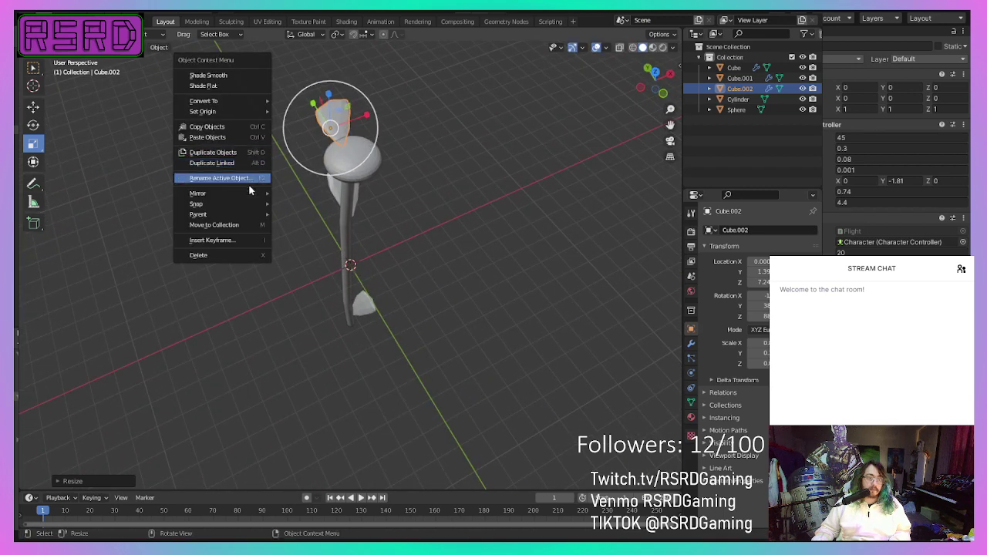
{"action": "mouse_move", "coordinate": [243, 194]}
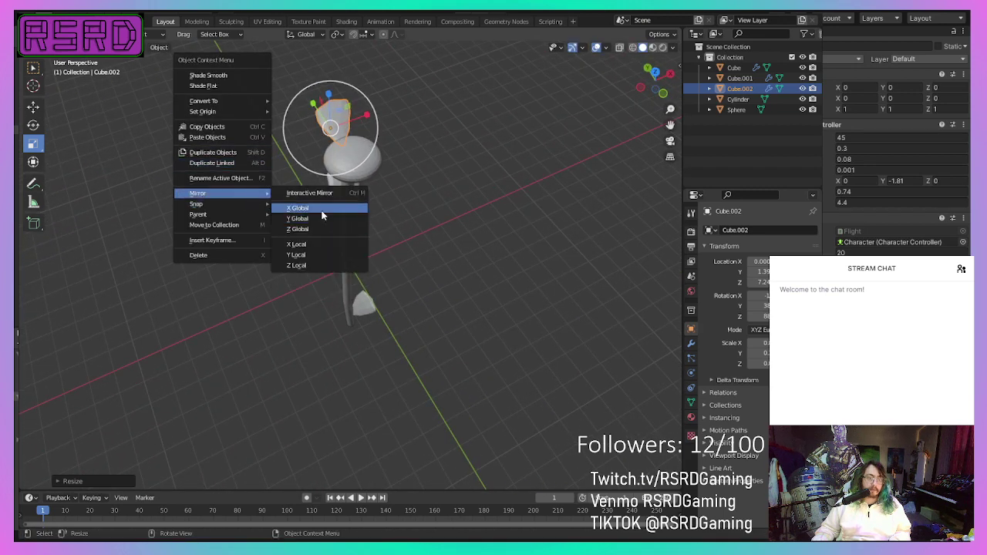
{"action": "left_click", "coordinate": [323, 209]}
Step: Duplicate the mirrored petal and place the copy on the opposite side of the flower head
{"action": "middle_click_drag", "start_coordinate": [336, 200], "coordinate": [456, 187]}
{"action": "right_click", "coordinate": [463, 173]}
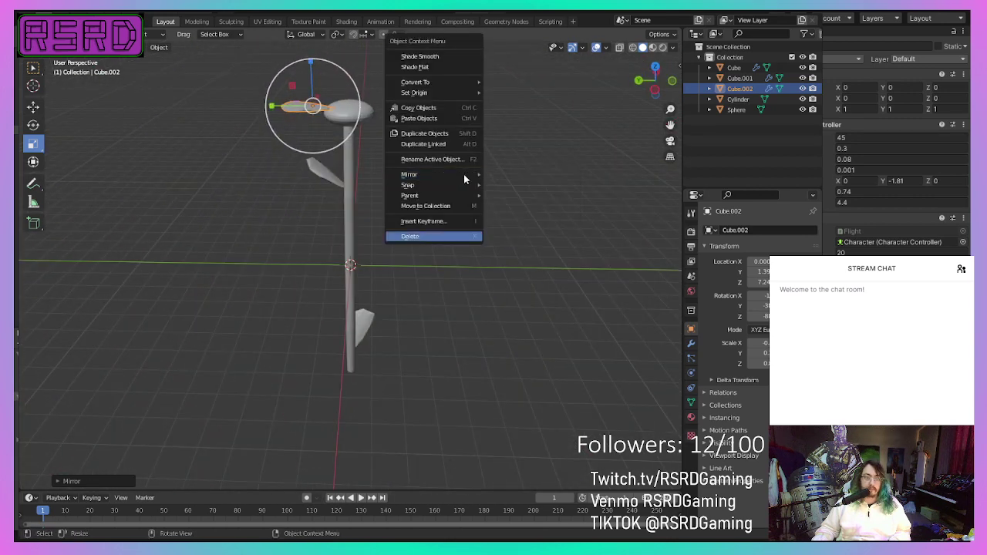
{"action": "middle_click_drag", "start_coordinate": [249, 113], "coordinate": [376, 324]}
{"action": "right_click", "coordinate": [420, 240]}
{"action": "mouse_move", "coordinate": [455, 245]}
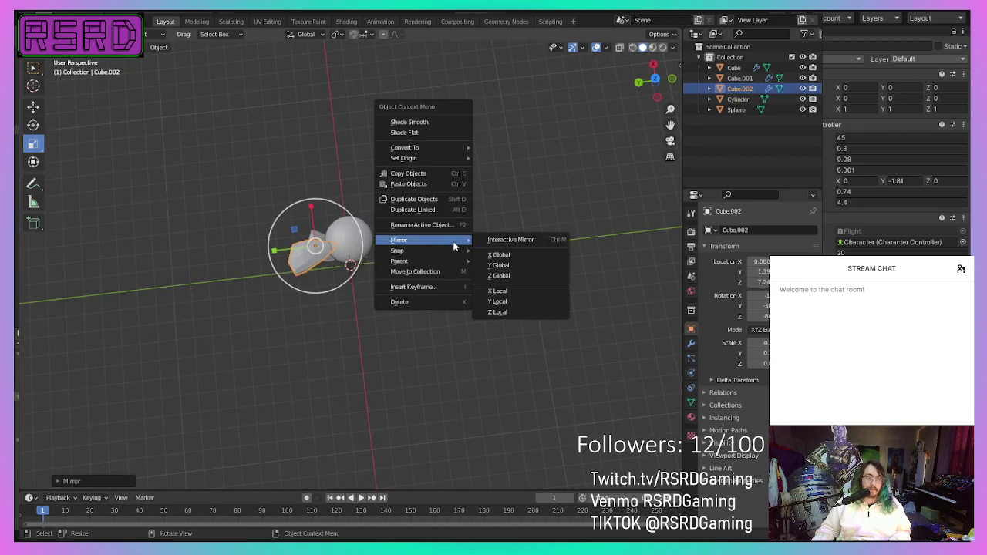
{"action": "right_click", "coordinate": [387, 256]}
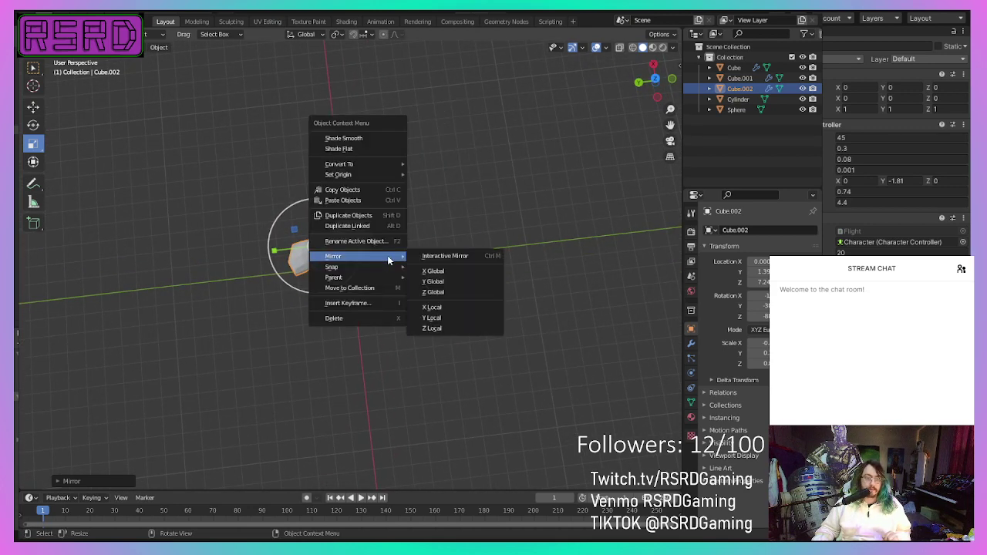
{"action": "left_click", "coordinate": [381, 220]}
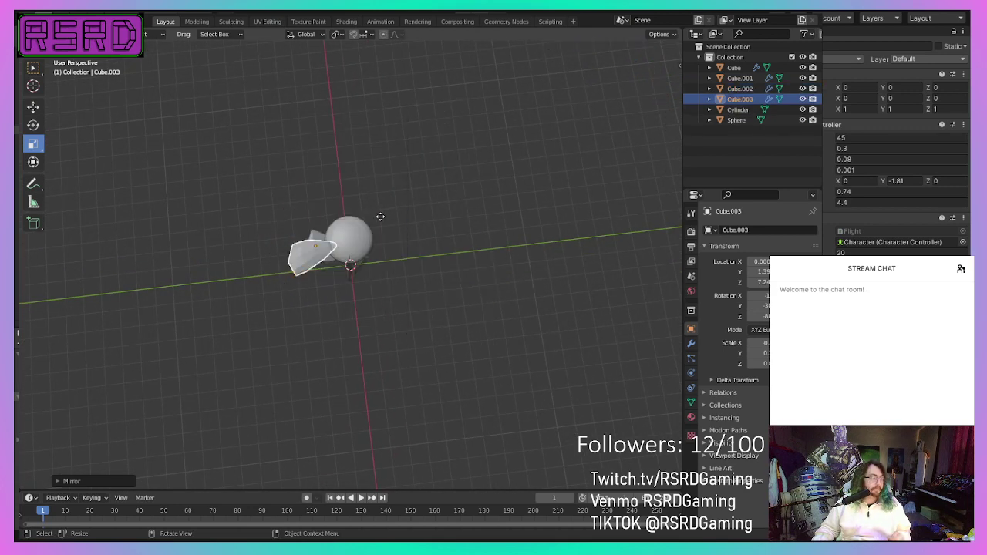
{"action": "left_click", "coordinate": [445, 206]}
Step: Mirror the copied petal across the global Y axis so it points away from the flower head
{"action": "right_click", "coordinate": [484, 249]}
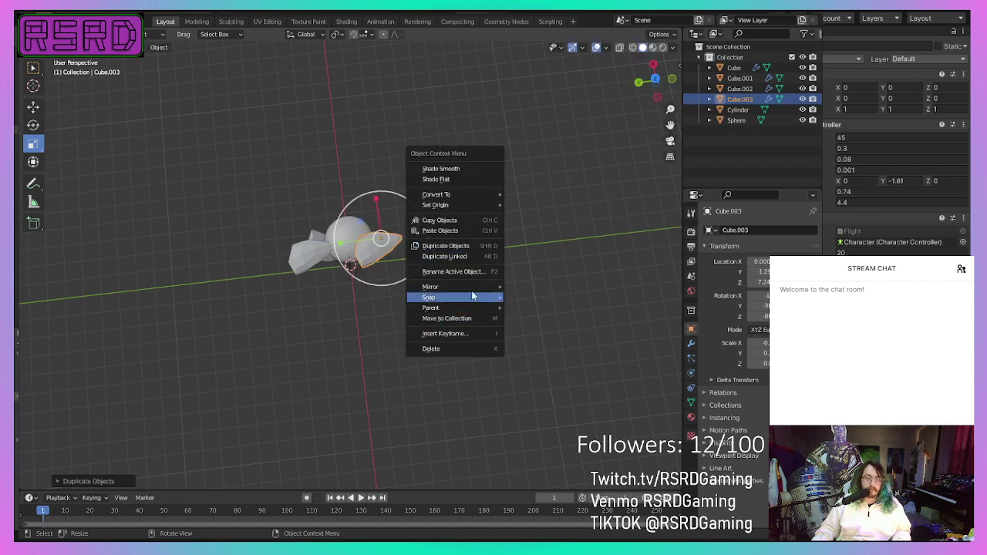
{"action": "mouse_move", "coordinate": [476, 292]}
{"action": "left_click", "coordinate": [555, 312]}
Step: Move the second petal outward along Y and shift it slightly along X to line up with the flower head
{"action": "middle_click_drag", "start_coordinate": [553, 311], "coordinate": [369, 232]}
{"action": "left_click", "coordinate": [38, 110]}
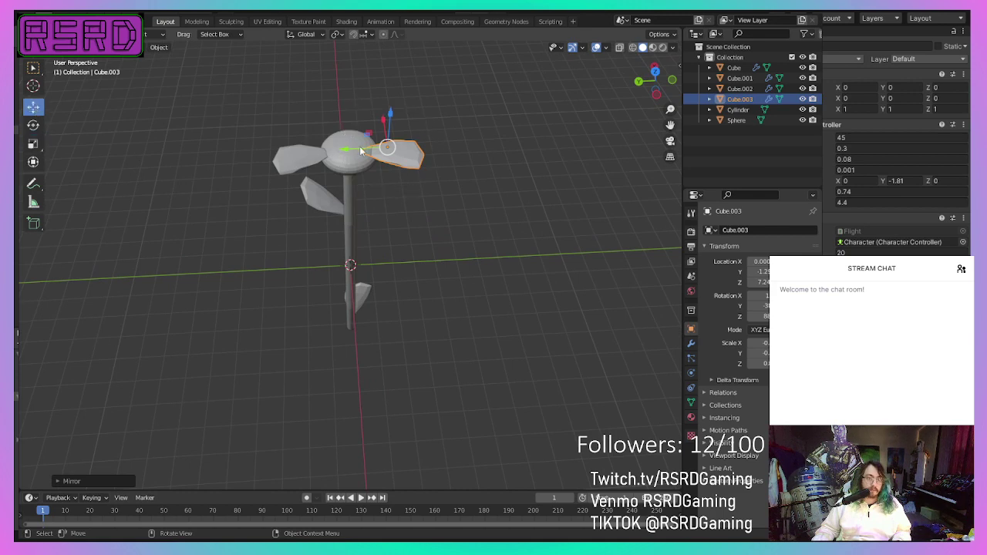
{"action": "left_click_drag", "start_coordinate": [360, 151], "coordinate": [355, 146]}
{"action": "middle_click_drag", "start_coordinate": [356, 146], "coordinate": [220, 162]}
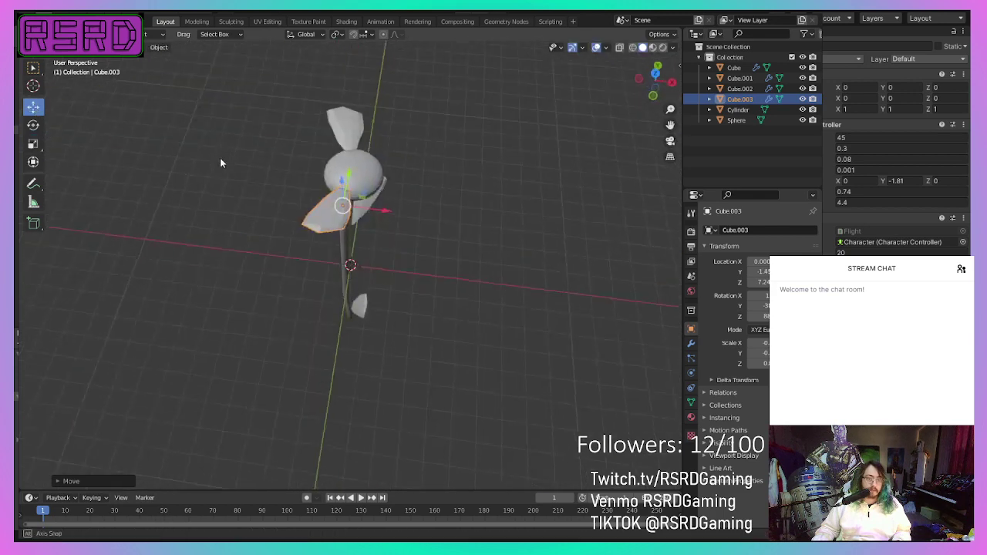
{"action": "left_click_drag", "start_coordinate": [375, 216], "coordinate": [381, 214]}
{"action": "middle_click_drag", "start_coordinate": [381, 214], "coordinate": [429, 200]}
Step: Duplicate the second petal and position the copy around the rim of the flower head as a third petal
{"action": "right_click", "coordinate": [403, 202]}
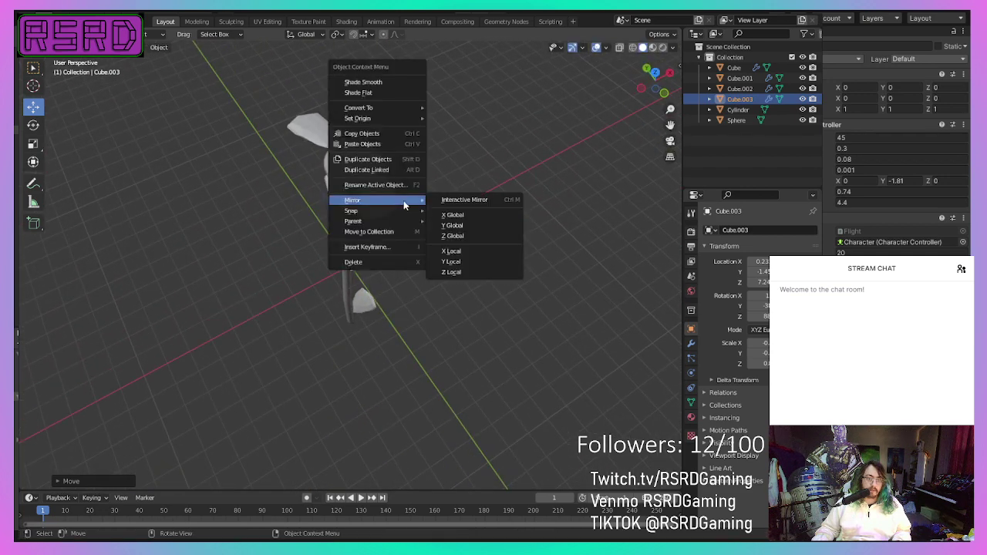
{"action": "key", "text": "Escape"}
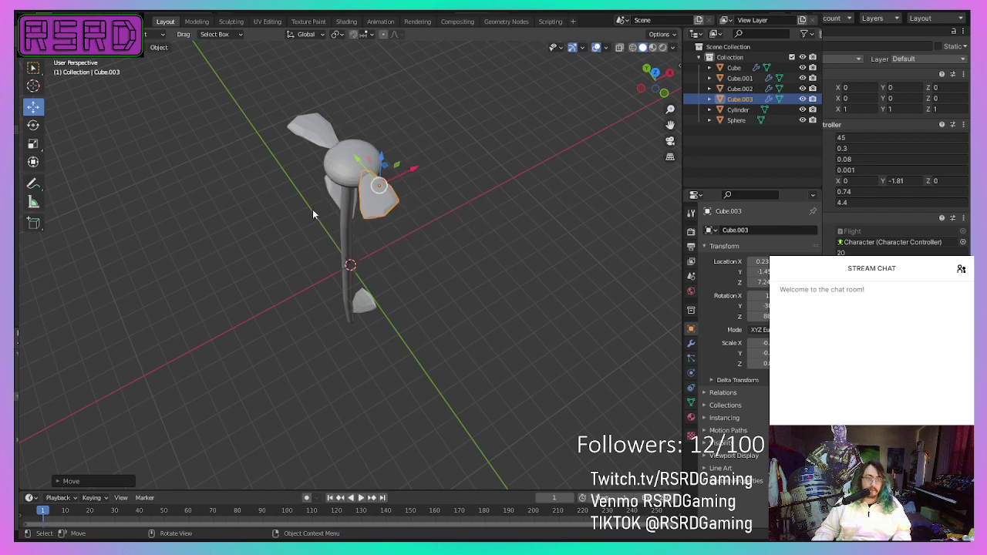
{"action": "right_click", "coordinate": [312, 209]}
{"action": "left_click", "coordinate": [285, 173]}
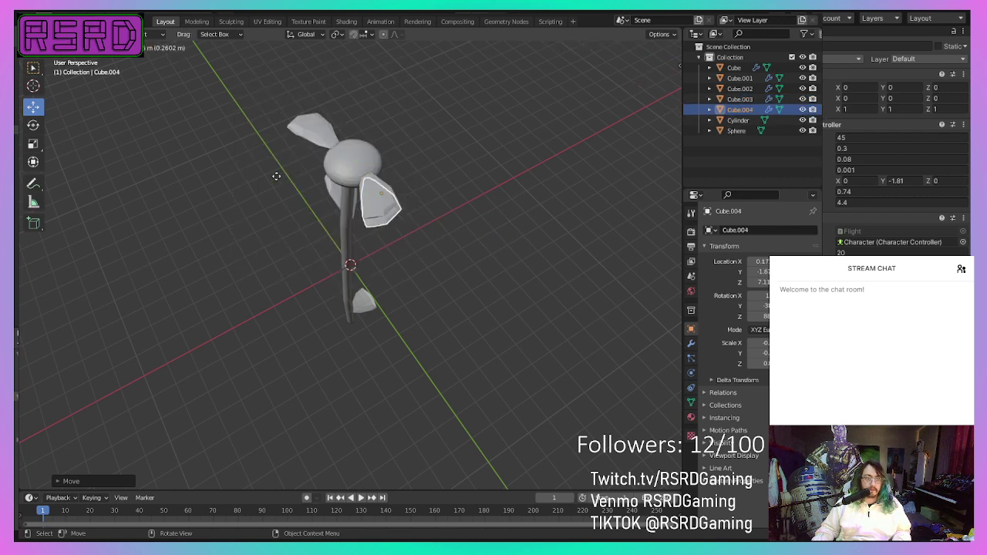
{"action": "left_click", "coordinate": [245, 167]}
{"action": "middle_click_drag", "start_coordinate": [244, 166], "coordinate": [343, 297]}
{"action": "left_click_drag", "start_coordinate": [344, 311], "coordinate": [315, 295]}
Step: Turn the third petal about Z and move it next to the second petal
{"action": "left_click", "coordinate": [34, 128]}
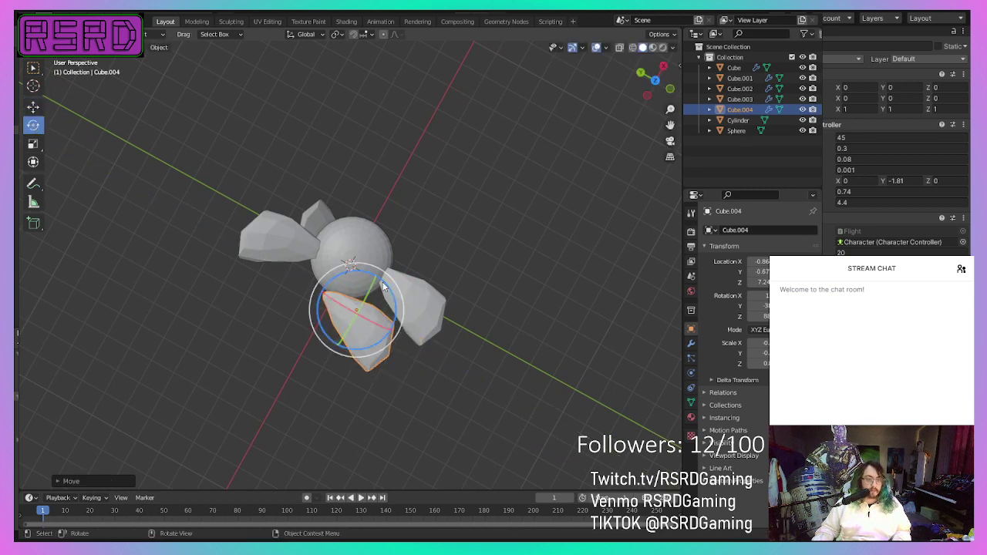
{"action": "left_click_drag", "start_coordinate": [383, 287], "coordinate": [417, 304]}
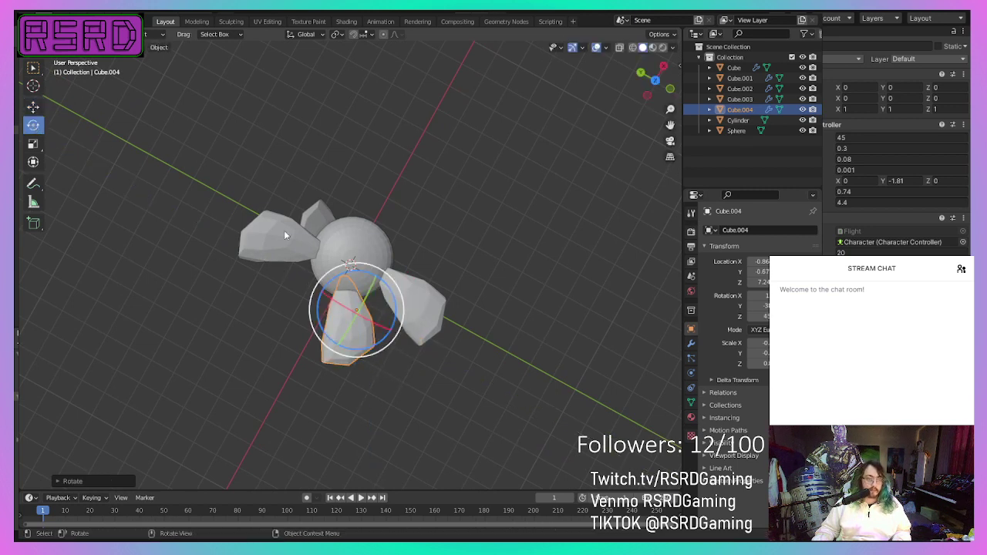
{"action": "left_click", "coordinate": [34, 111]}
{"action": "left_click_drag", "start_coordinate": [316, 294], "coordinate": [409, 271]}
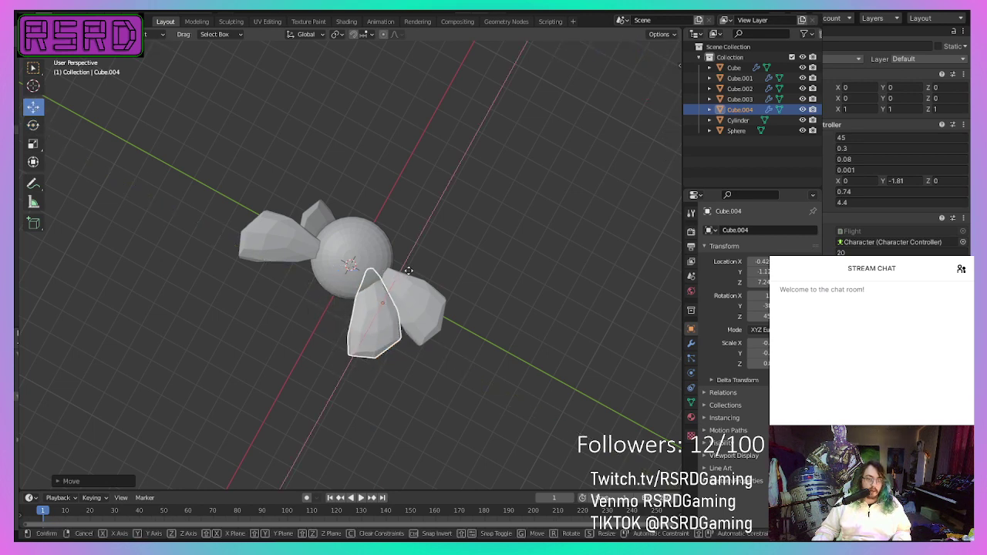
Step: Tilt the third petal to sit nearly level and turn it about Z to face away from the flower head
{"action": "middle_click_drag", "start_coordinate": [408, 272], "coordinate": [486, 225]}
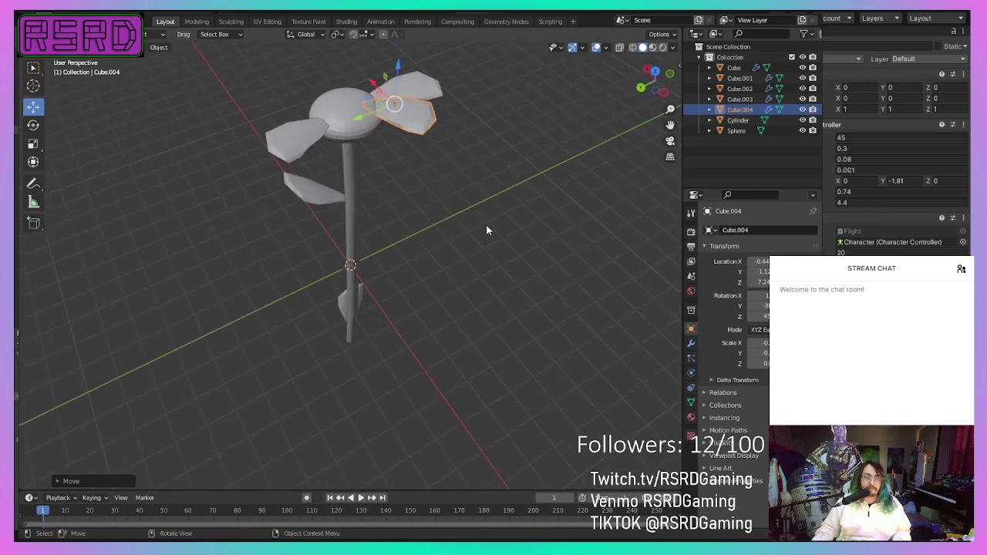
{"action": "left_click", "coordinate": [34, 124]}
{"action": "left_click_drag", "start_coordinate": [416, 108], "coordinate": [446, 99]}
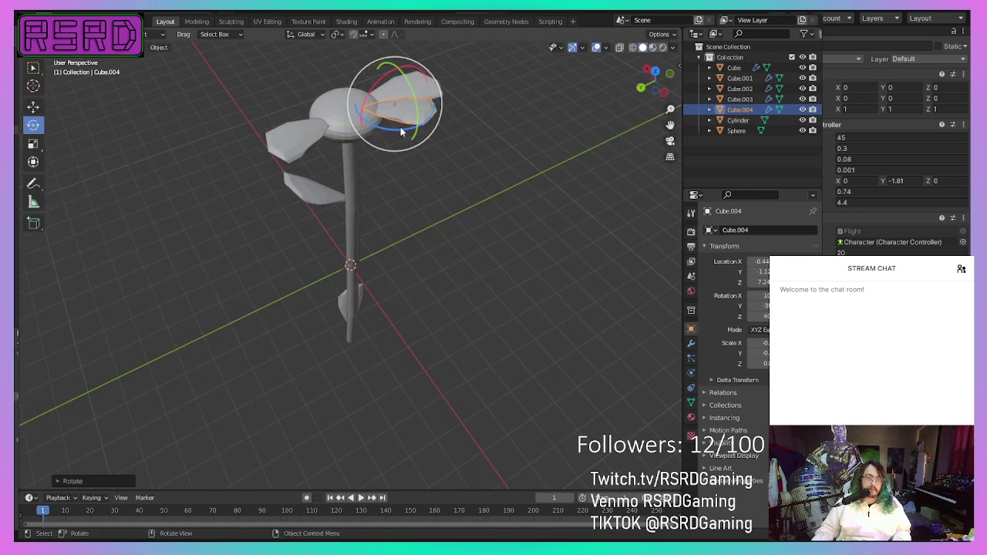
{"action": "left_click_drag", "start_coordinate": [402, 131], "coordinate": [414, 131]}
Step: Move the third petal against the flower head beside its neighbour and deselect it
{"action": "middle_click_drag", "start_coordinate": [413, 129], "coordinate": [328, 119]}
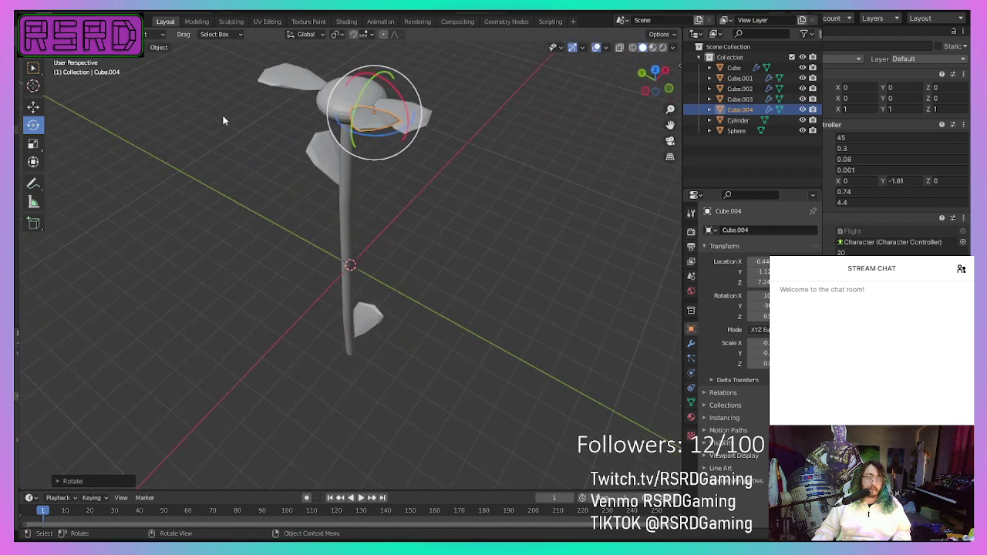
{"action": "left_click", "coordinate": [34, 108]}
{"action": "left_click_drag", "start_coordinate": [354, 112], "coordinate": [337, 100]}
{"action": "middle_click_drag", "start_coordinate": [337, 102], "coordinate": [423, 163]}
{"action": "scroll", "coordinate": [426, 168], "scroll_direction": "down", "scroll_amount": 3}
{"action": "left_click", "coordinate": [467, 248]}
Step: Duplicate the first petal and place the copy beside it at the flower head's rim as a fourth petal
{"action": "scroll", "coordinate": [386, 228], "scroll_direction": "down", "scroll_amount": 1}
{"action": "middle_click_drag", "start_coordinate": [376, 226], "coordinate": [469, 238]}
{"action": "scroll", "coordinate": [362, 224], "scroll_direction": "up", "scroll_amount": 3}
{"action": "left_click", "coordinate": [381, 209]}
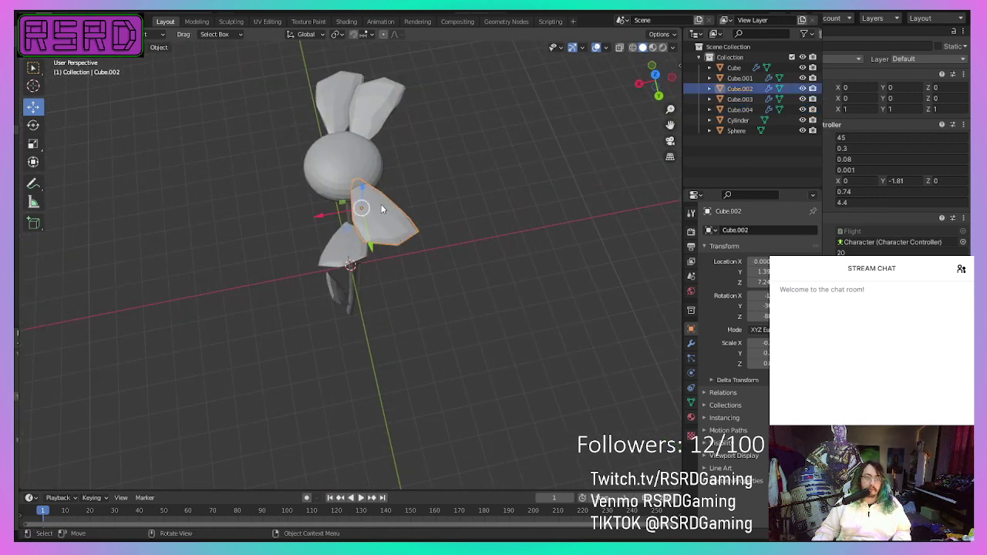
{"action": "right_click", "coordinate": [381, 209]}
{"action": "left_click", "coordinate": [381, 205]}
{"action": "left_click", "coordinate": [410, 168]}
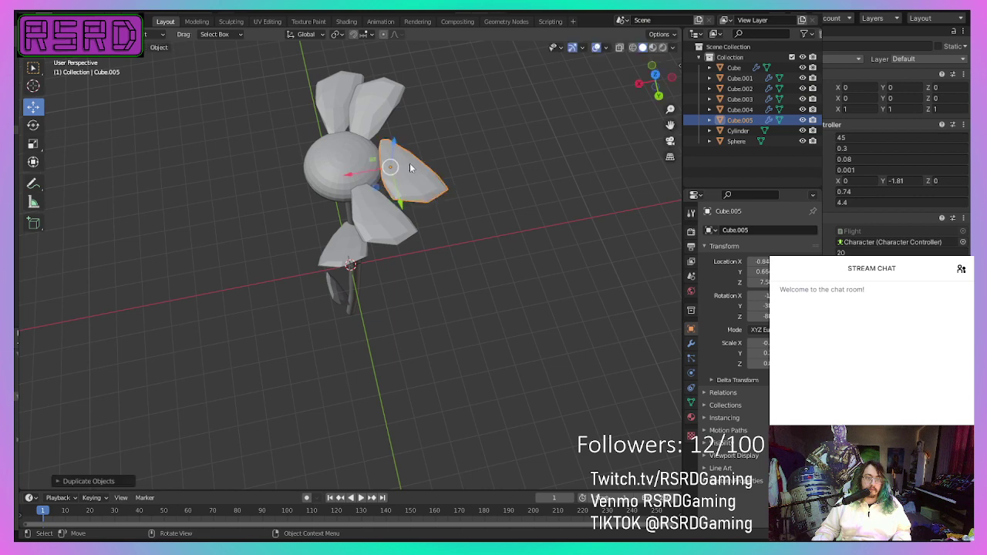
Step: Rotate the fourth petal so it lies nearly level and points outward from the flower head
{"action": "middle_click_drag", "start_coordinate": [410, 168], "coordinate": [290, 149]}
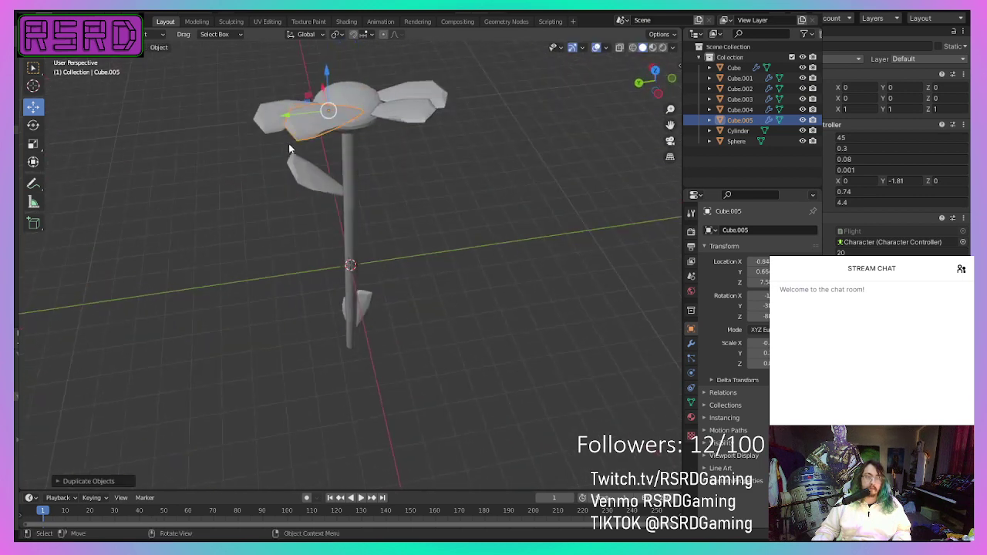
{"action": "left_click", "coordinate": [33, 125]}
{"action": "left_click_drag", "start_coordinate": [343, 133], "coordinate": [338, 147]}
{"action": "left_click_drag", "start_coordinate": [335, 112], "coordinate": [329, 110]}
{"action": "middle_click_drag", "start_coordinate": [329, 110], "coordinate": [244, 109]}
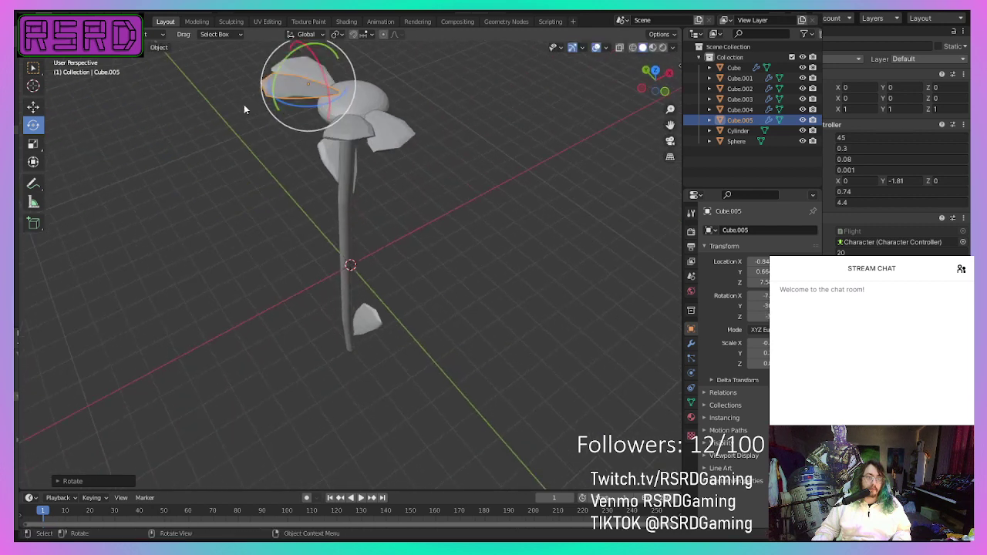
Step: Lower the fourth petal along Z, shift it along Y beside the first petal, and deselect it
{"action": "left_click", "coordinate": [33, 106]}
{"action": "left_click_drag", "start_coordinate": [309, 58], "coordinate": [307, 62]}
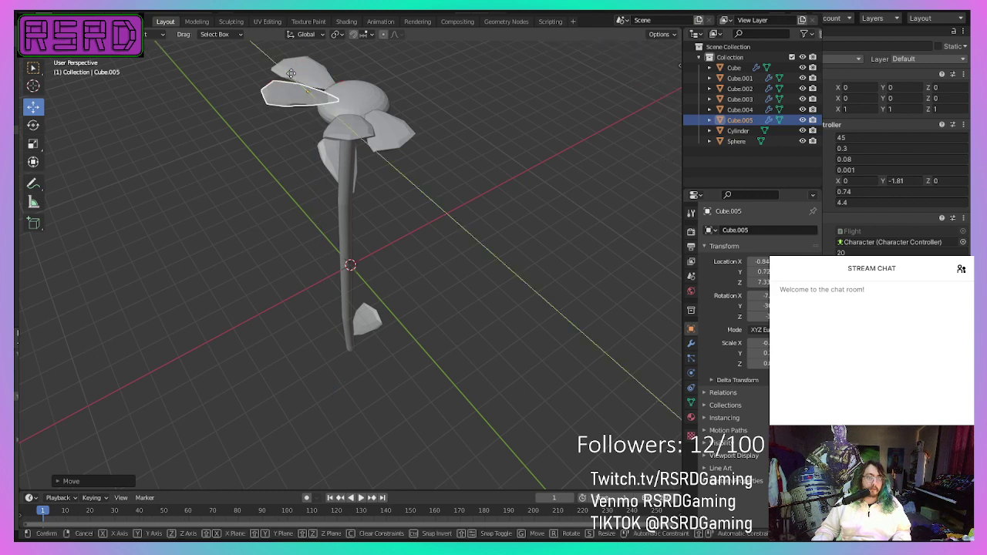
{"action": "middle_click_drag", "start_coordinate": [293, 81], "coordinate": [394, 110]}
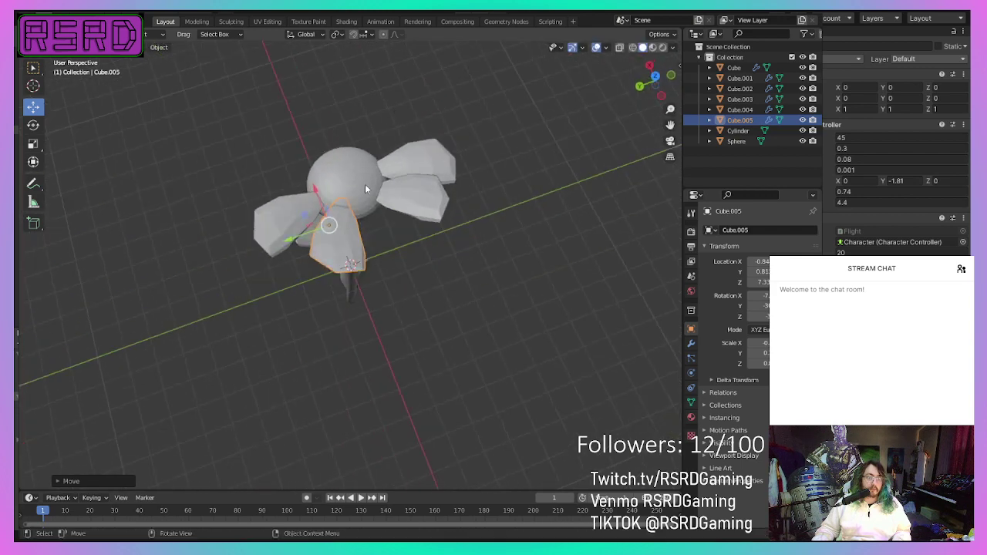
{"action": "scroll", "coordinate": [365, 185], "scroll_direction": "up", "scroll_amount": 2}
{"action": "left_click_drag", "start_coordinate": [285, 221], "coordinate": [275, 224]}
{"action": "left_click", "coordinate": [460, 303]}
Step: Duplicate the fourth petal and place the copy in the gap before the third petal
{"action": "middle_click_drag", "start_coordinate": [460, 303], "coordinate": [342, 212]}
{"action": "left_click", "coordinate": [344, 209]}
{"action": "right_click", "coordinate": [344, 210]}
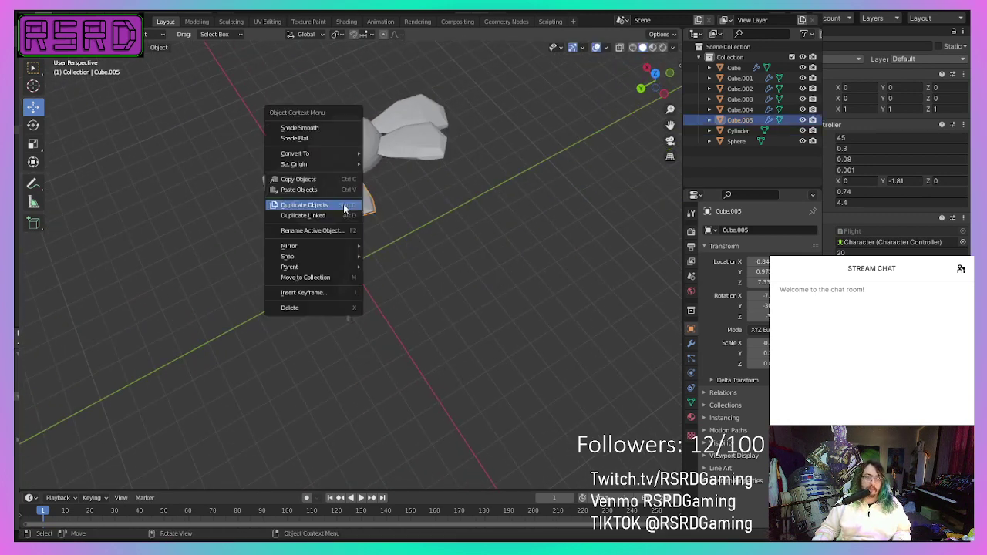
{"action": "left_click", "coordinate": [344, 206]}
{"action": "left_click", "coordinate": [339, 207]}
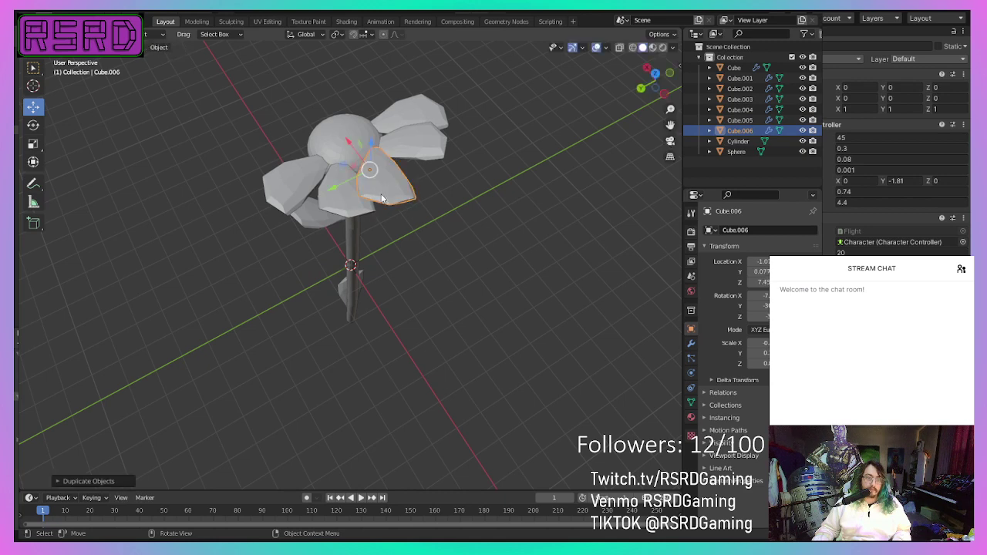
Step: Turn the fifth petal about Z to point outward and scale it up to fill the gap
{"action": "middle_click_drag", "start_coordinate": [339, 207], "coordinate": [333, 209]}
{"action": "left_click", "coordinate": [33, 143]}
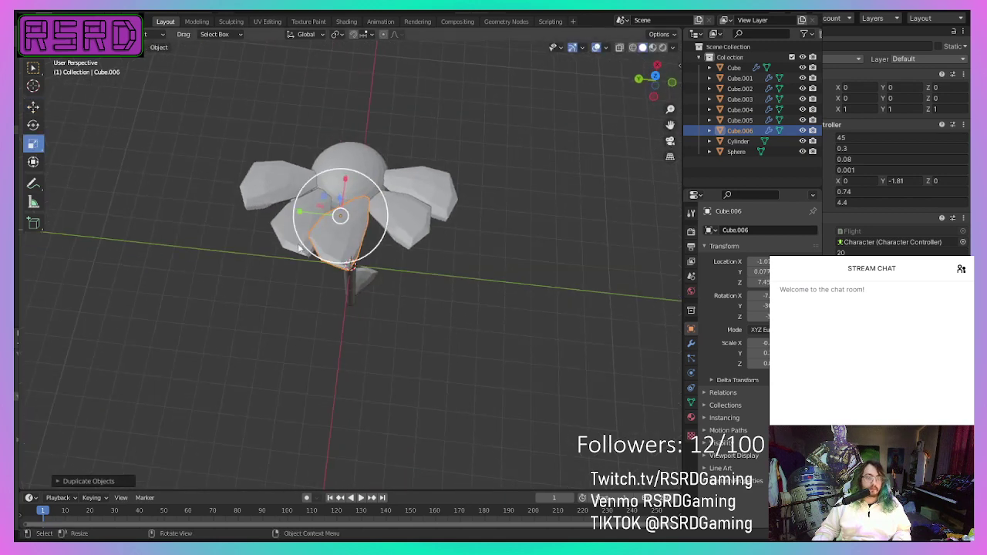
{"action": "left_click", "coordinate": [33, 125]}
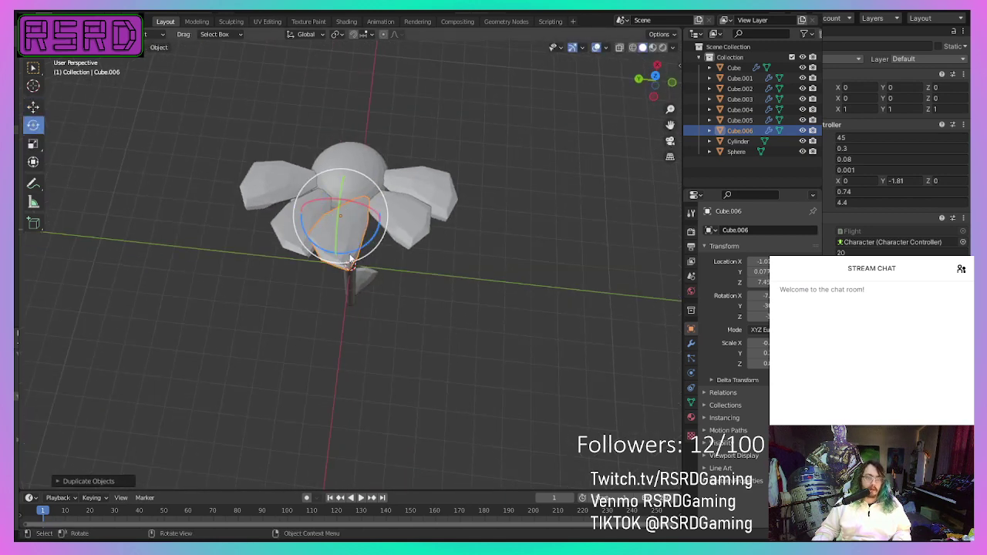
{"action": "left_click_drag", "start_coordinate": [350, 254], "coordinate": [381, 247]}
{"action": "middle_click_drag", "start_coordinate": [381, 247], "coordinate": [470, 231]}
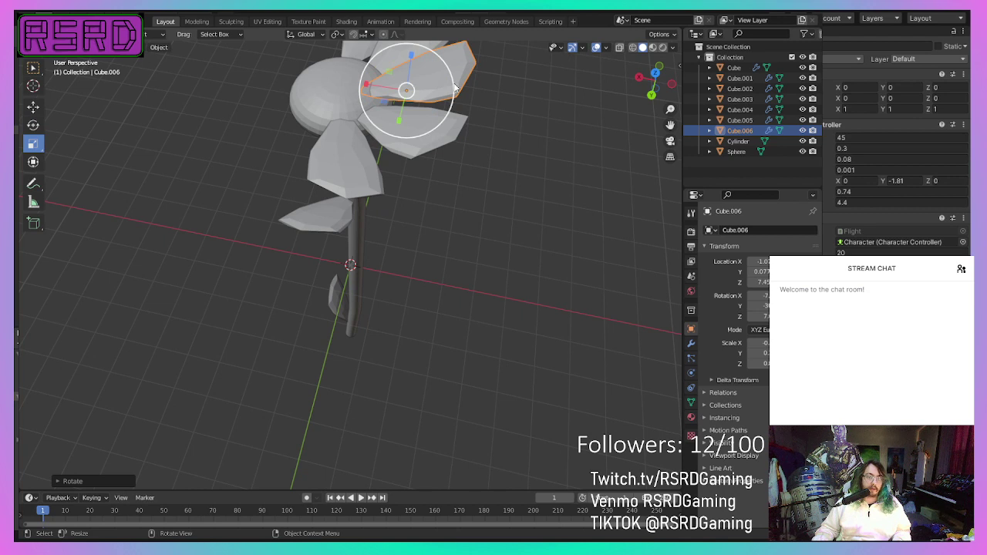
{"action": "left_click_drag", "start_coordinate": [452, 91], "coordinate": [472, 88]}
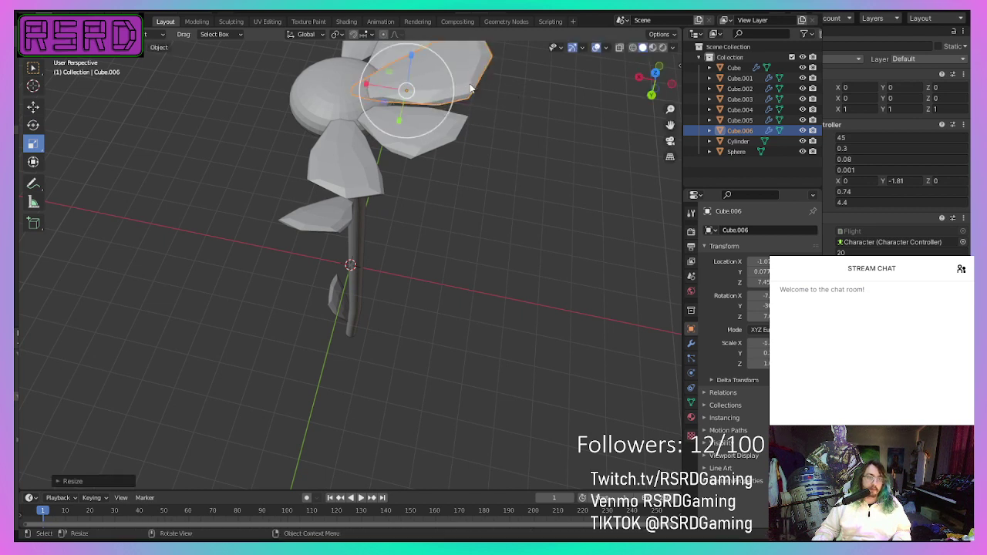
Step: Lower the fifth petal along Z, move it outward along X, and deselect it
{"action": "left_click", "coordinate": [34, 106]}
{"action": "left_click_drag", "start_coordinate": [412, 70], "coordinate": [384, 89]}
{"action": "middle_click_drag", "start_coordinate": [385, 89], "coordinate": [126, 117]}
{"action": "scroll", "coordinate": [543, 190], "scroll_direction": "down", "scroll_amount": 2}
{"action": "left_click", "coordinate": [543, 190]}
Step: Select the stem with both leaves and scale them down along Z to shorten the stem
{"action": "middle_click_drag", "start_coordinate": [543, 190], "coordinate": [504, 141]}
{"action": "middle_click_drag", "start_coordinate": [473, 289], "coordinate": [343, 306]}
{"action": "left_click_drag", "start_coordinate": [328, 185], "coordinate": [391, 398]}
{"action": "left_click", "coordinate": [33, 143]}
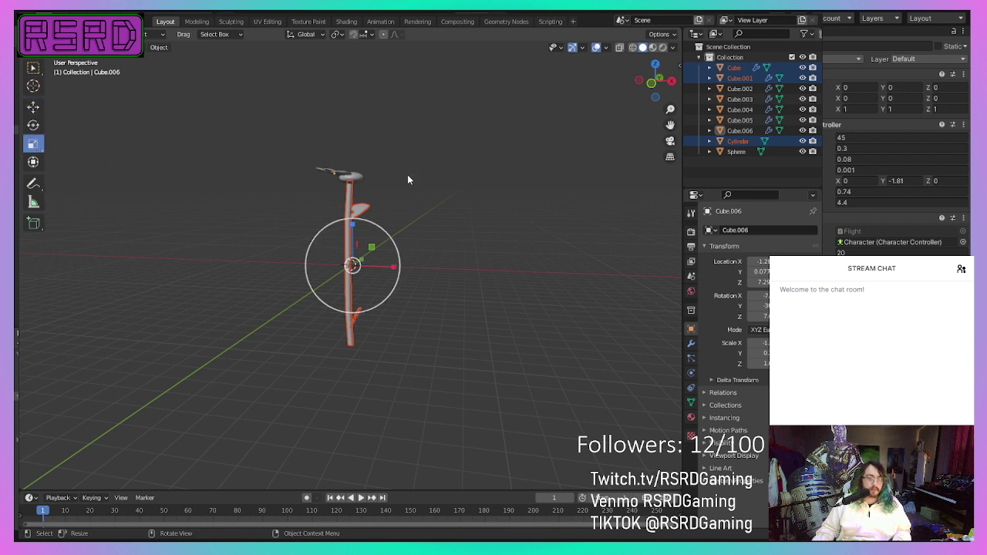
{"action": "left_click_drag", "start_coordinate": [354, 226], "coordinate": [337, 241]}
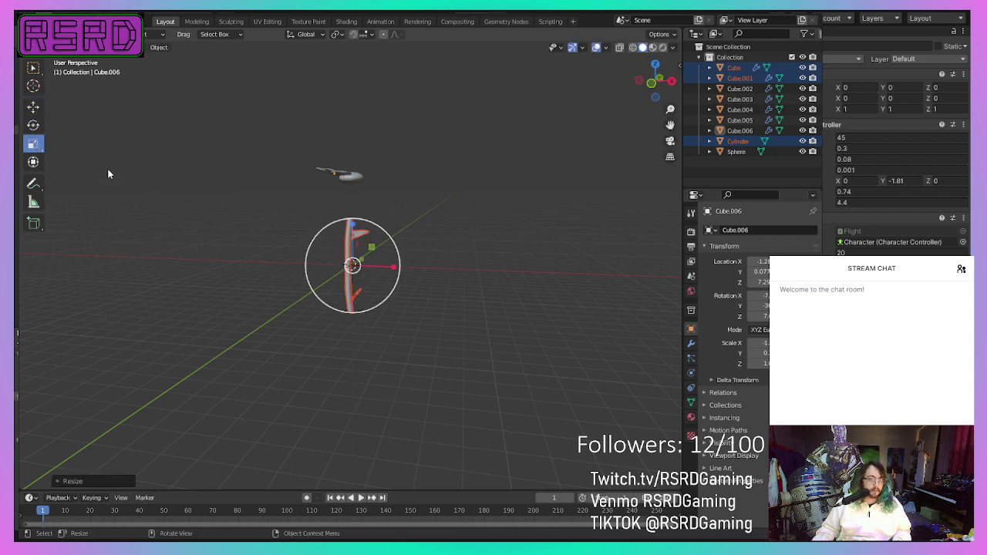
Step: Select the flower head with all five petals, lower them along Z onto the top of the shortened stem, and deselect them
{"action": "left_click", "coordinate": [563, 190]}
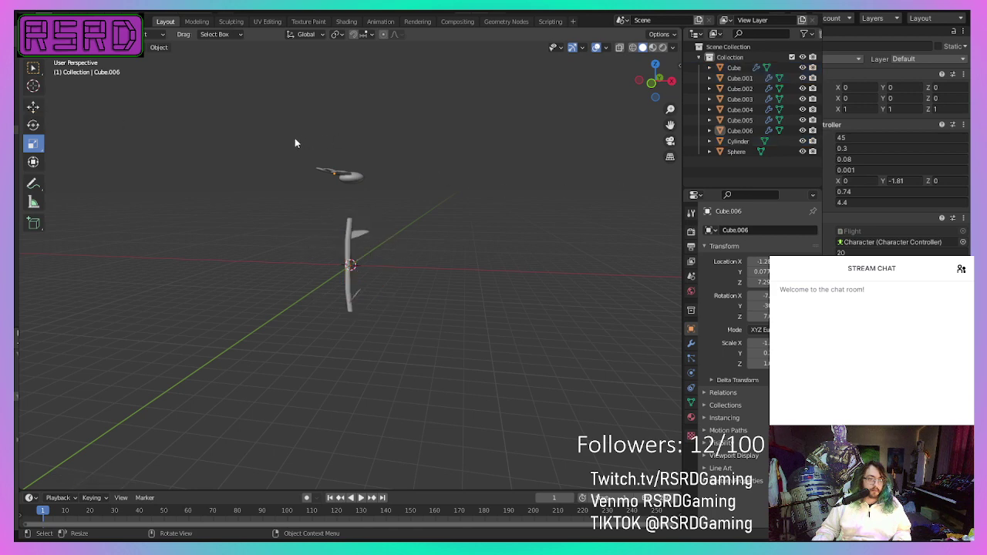
{"action": "left_click_drag", "start_coordinate": [295, 143], "coordinate": [426, 190]}
{"action": "middle_click_drag", "start_coordinate": [426, 189], "coordinate": [448, 221]}
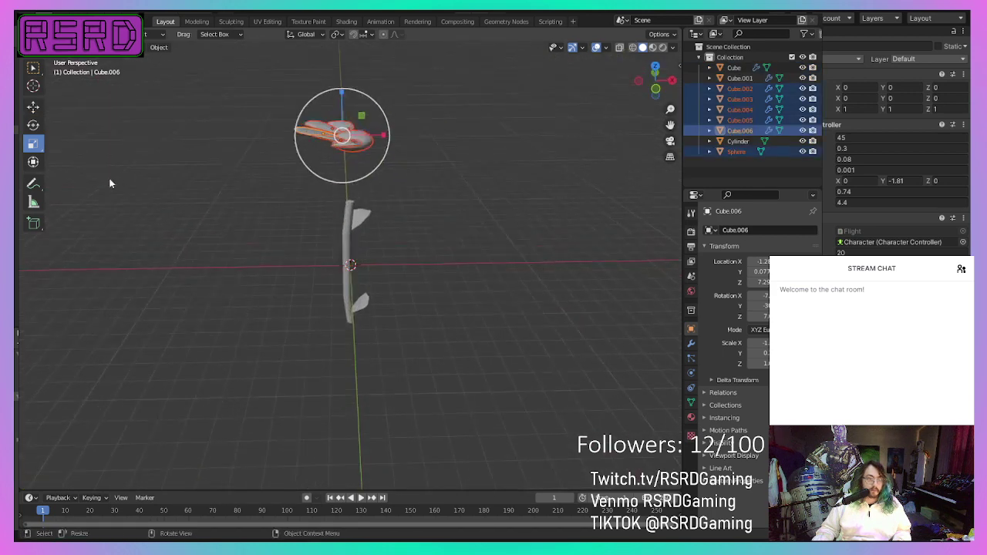
{"action": "left_click", "coordinate": [33, 108]}
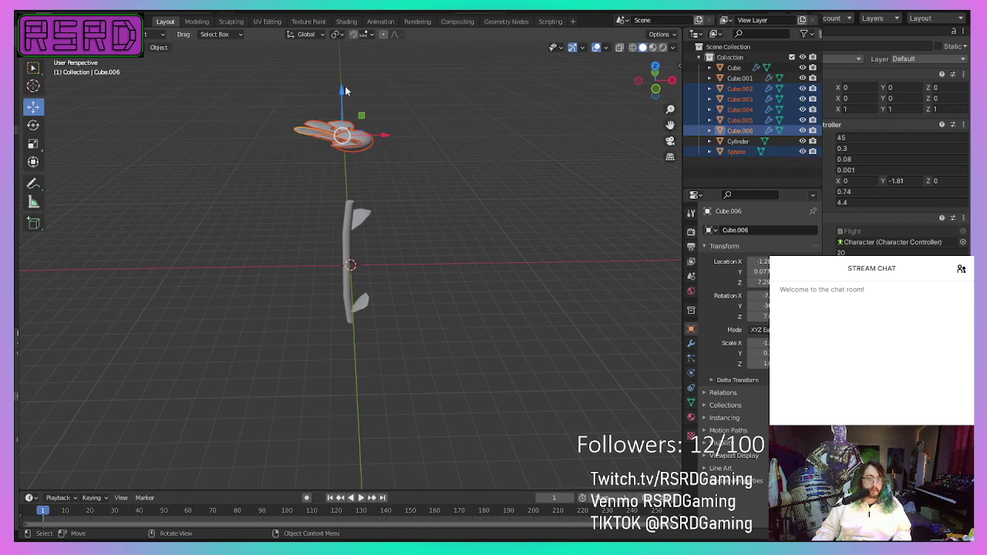
{"action": "left_click_drag", "start_coordinate": [344, 91], "coordinate": [363, 164]}
{"action": "middle_click_drag", "start_coordinate": [362, 163], "coordinate": [410, 146]}
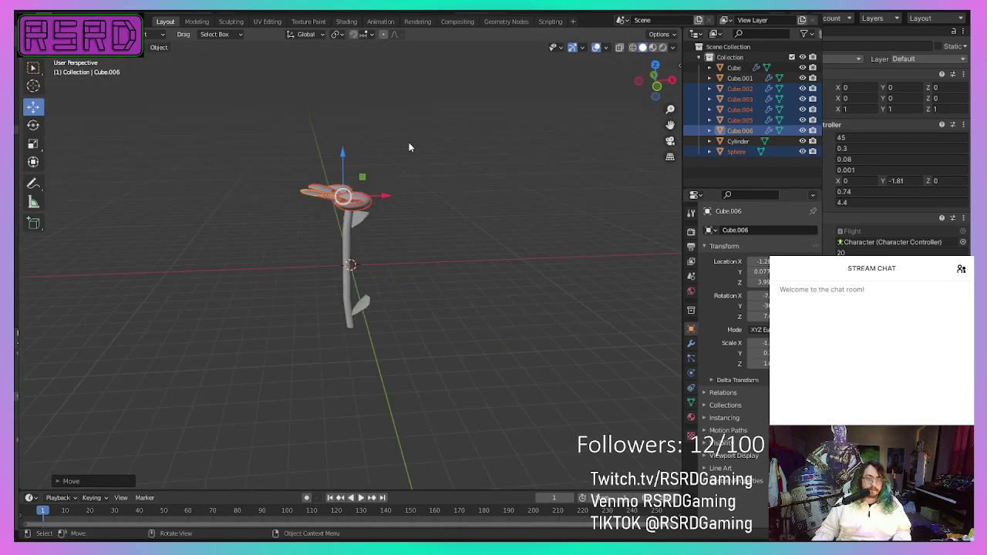
{"action": "left_click", "coordinate": [33, 125]}
{"action": "left_click_drag", "start_coordinate": [378, 176], "coordinate": [379, 180]}
{"action": "left_click", "coordinate": [529, 213]}
{"action": "middle_click_drag", "start_coordinate": [529, 213], "coordinate": [483, 243]}
{"action": "scroll", "coordinate": [423, 221], "scroll_direction": "up", "scroll_amount": 3}
{"action": "scroll", "coordinate": [483, 243], "scroll_direction": "down", "scroll_amount": 4}
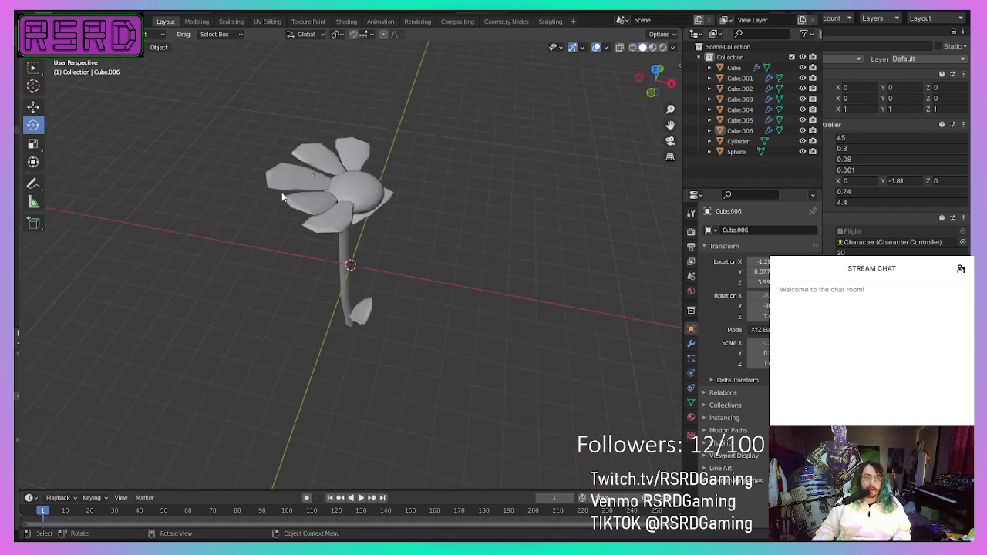
Step: Duplicate the second petal and place the copy beside it on the open side of the flower head
{"action": "left_click", "coordinate": [338, 219]}
{"action": "right_click", "coordinate": [339, 222]}
{"action": "left_click", "coordinate": [340, 221]}
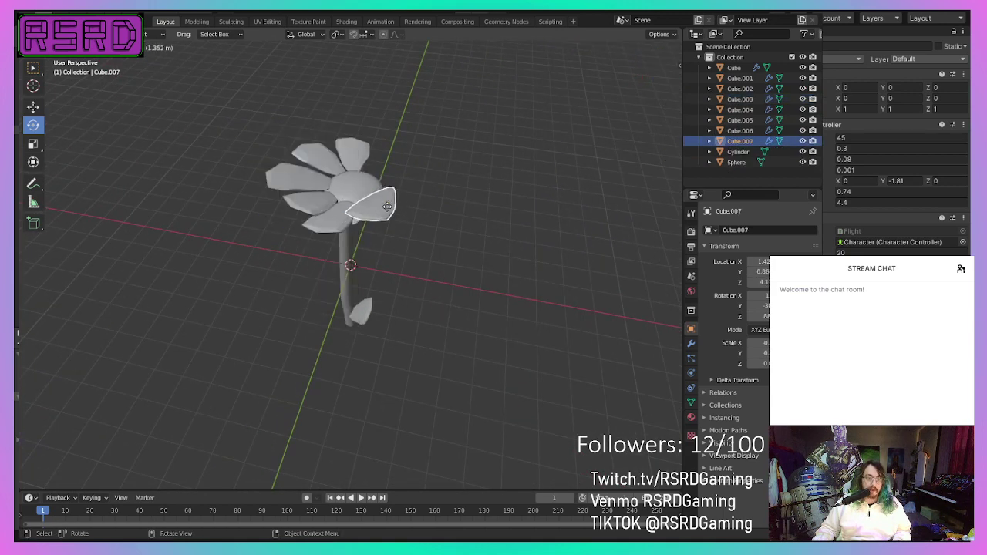
{"action": "left_click", "coordinate": [383, 208]}
Step: Turn the sixth petal about Z to point outward and tilt it about Y
{"action": "middle_click_drag", "start_coordinate": [383, 208], "coordinate": [325, 313]}
{"action": "left_click_drag", "start_coordinate": [325, 313], "coordinate": [385, 327]}
{"action": "middle_click_drag", "start_coordinate": [385, 327], "coordinate": [421, 253]}
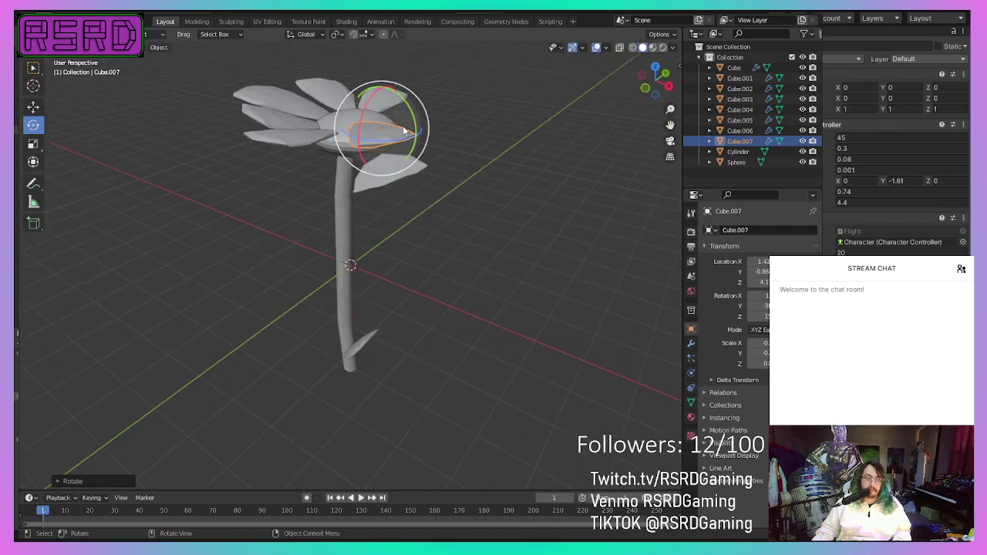
{"action": "left_click_drag", "start_coordinate": [414, 116], "coordinate": [400, 138]}
Step: Move the sixth petal in toward the flower head so that its base meets the sphere
{"action": "left_click", "coordinate": [38, 110]}
{"action": "left_click", "coordinate": [34, 107]}
{"action": "middle_click_drag", "start_coordinate": [399, 139], "coordinate": [366, 219]}
{"action": "scroll", "coordinate": [366, 221], "scroll_direction": "up", "scroll_amount": 1}
{"action": "left_click_drag", "start_coordinate": [380, 272], "coordinate": [361, 276]}
{"action": "left_click_drag", "start_coordinate": [354, 338], "coordinate": [350, 331]}
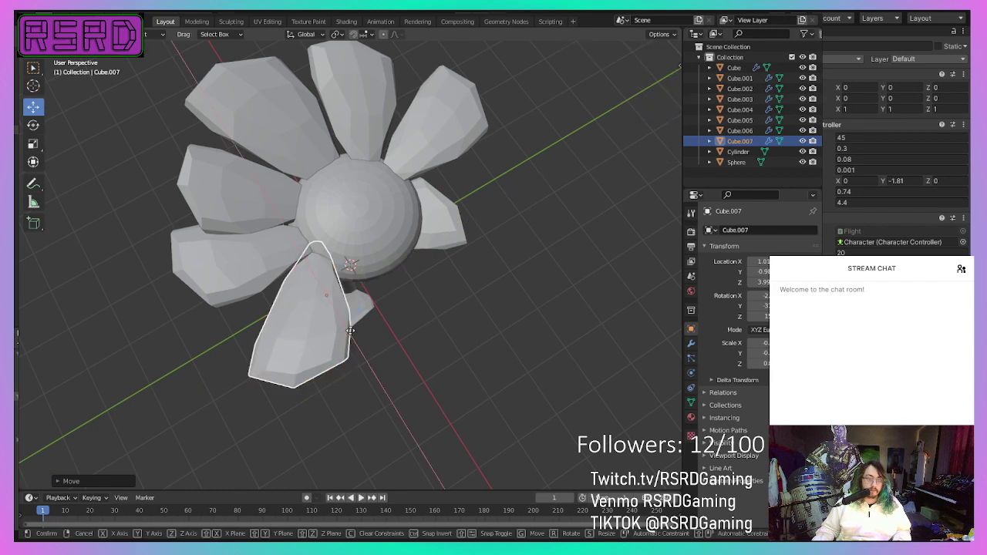
{"action": "left_click", "coordinate": [351, 331]}
{"action": "middle_click_drag", "start_coordinate": [404, 335], "coordinate": [395, 285]}
{"action": "scroll", "coordinate": [395, 285], "scroll_direction": "down", "scroll_amount": 4}
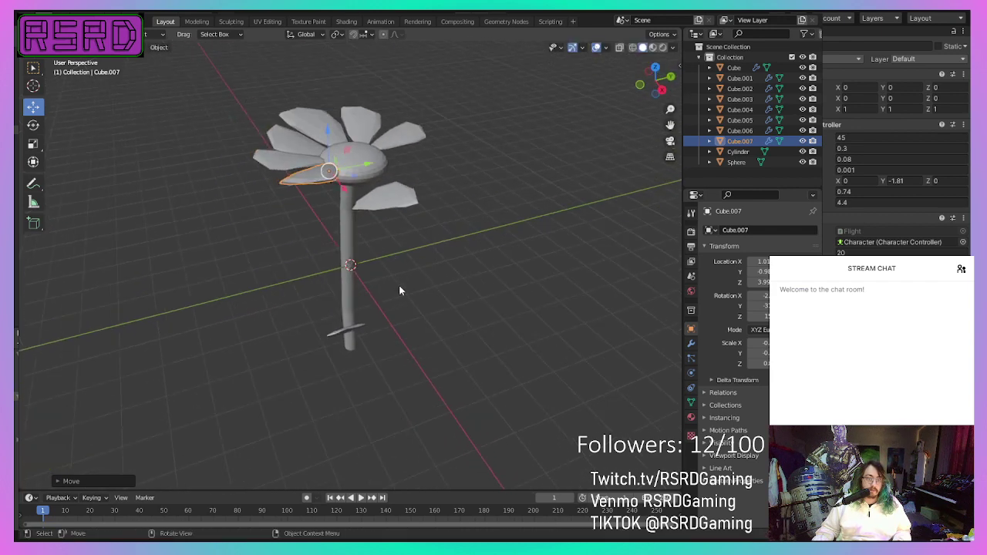
Step: Duplicate the sixth petal and place the copy next to it in the remaining gap around the head
{"action": "right_click", "coordinate": [399, 289]}
{"action": "left_click", "coordinate": [401, 286]}
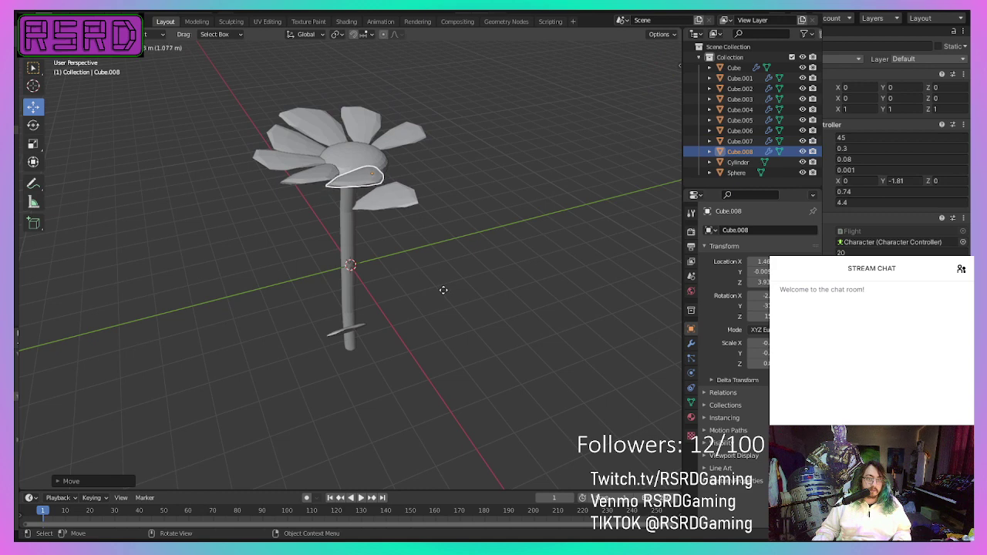
{"action": "left_click", "coordinate": [441, 290]}
Step: Rotate the seventh petal about Z so that it points outward from the flower head
{"action": "middle_click_drag", "start_coordinate": [440, 290], "coordinate": [242, 257]}
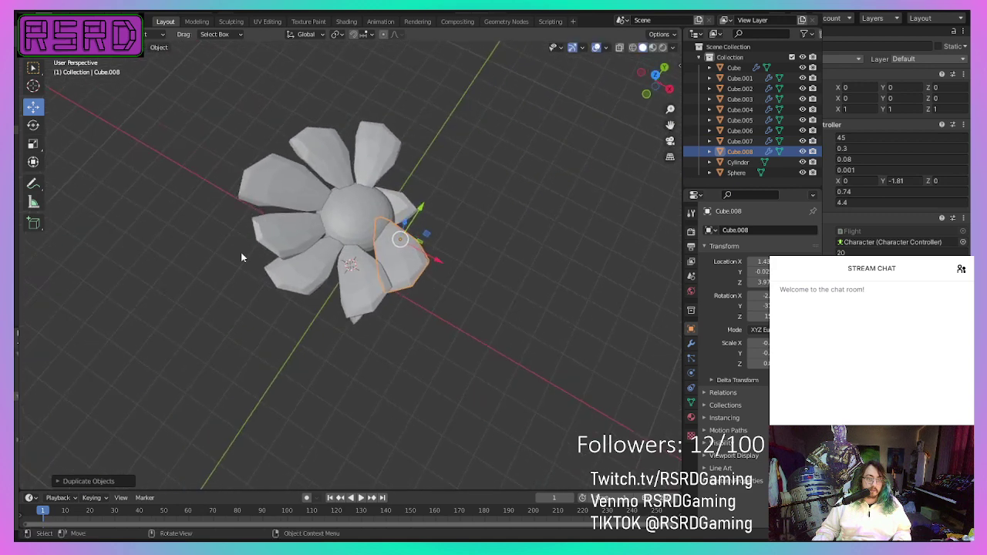
{"action": "left_click", "coordinate": [33, 125]}
{"action": "left_click_drag", "start_coordinate": [415, 278], "coordinate": [437, 260]}
{"action": "middle_click_drag", "start_coordinate": [437, 259], "coordinate": [466, 202]}
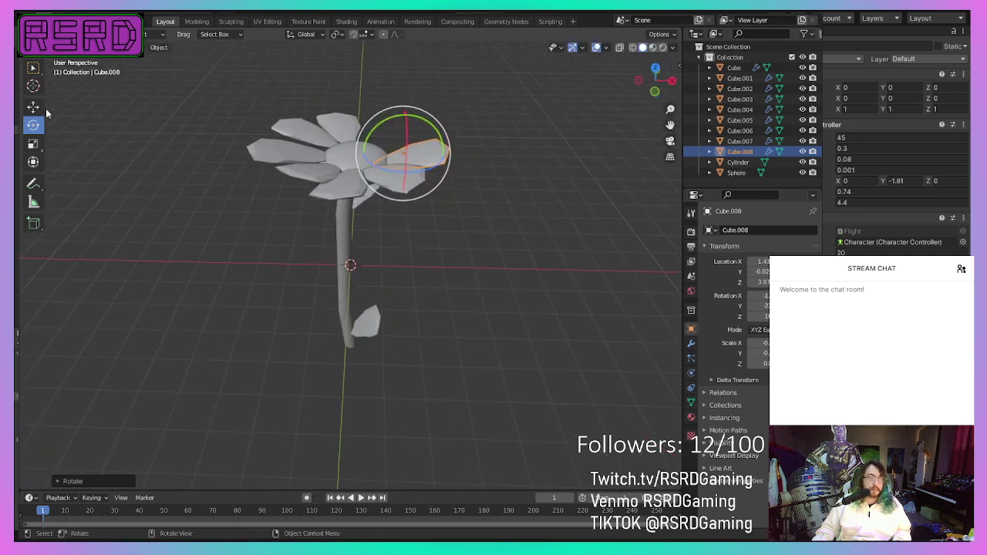
Step: Move the seventh petal inward along X so that its base sits in the flower head
{"action": "left_click", "coordinate": [88, 121]}
{"action": "left_click", "coordinate": [412, 154]}
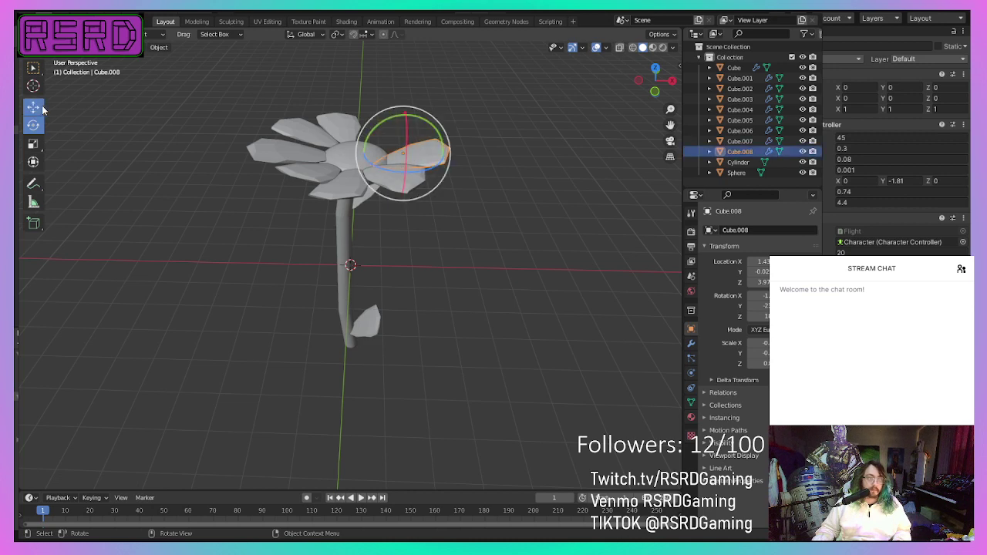
{"action": "left_click", "coordinate": [41, 109]}
{"action": "left_click_drag", "start_coordinate": [447, 156], "coordinate": [421, 158]}
{"action": "middle_click_drag", "start_coordinate": [411, 171], "coordinate": [438, 178]}
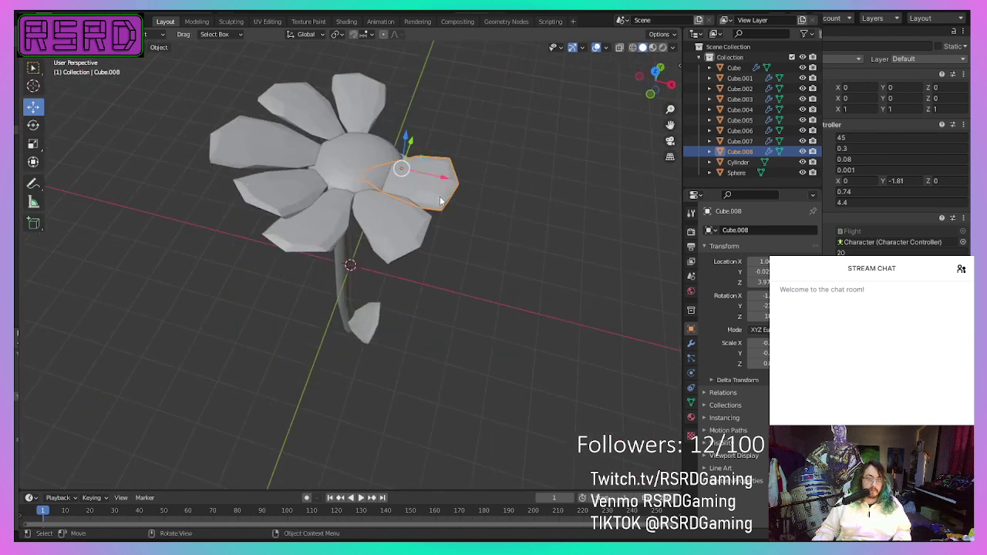
{"action": "key", "text": "shift+d"}
{"action": "left_click", "coordinate": [455, 195]}
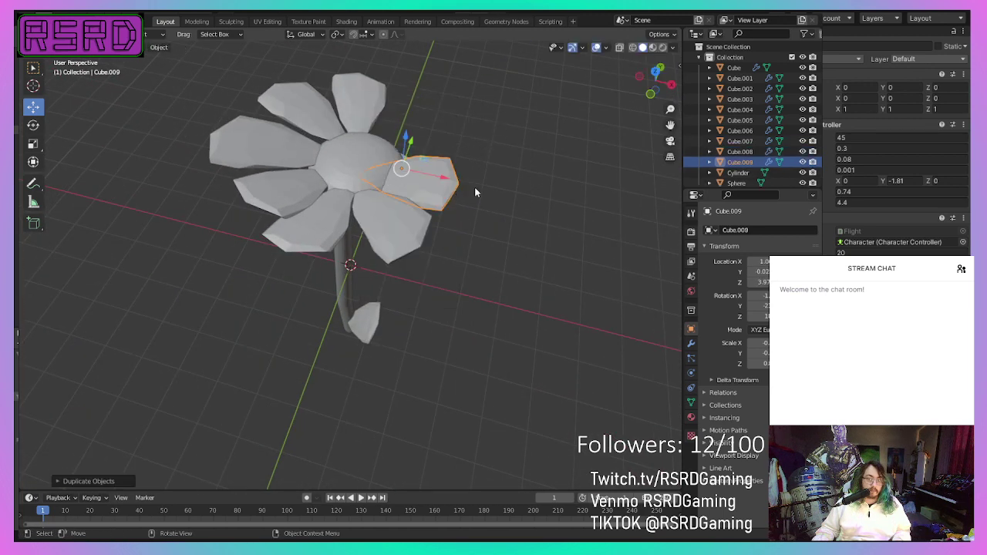
{"action": "key", "text": "Delete"}
Step: Shift the seventh petal slightly outward along X and along Y toward the sixth petal
{"action": "left_click", "coordinate": [445, 182]}
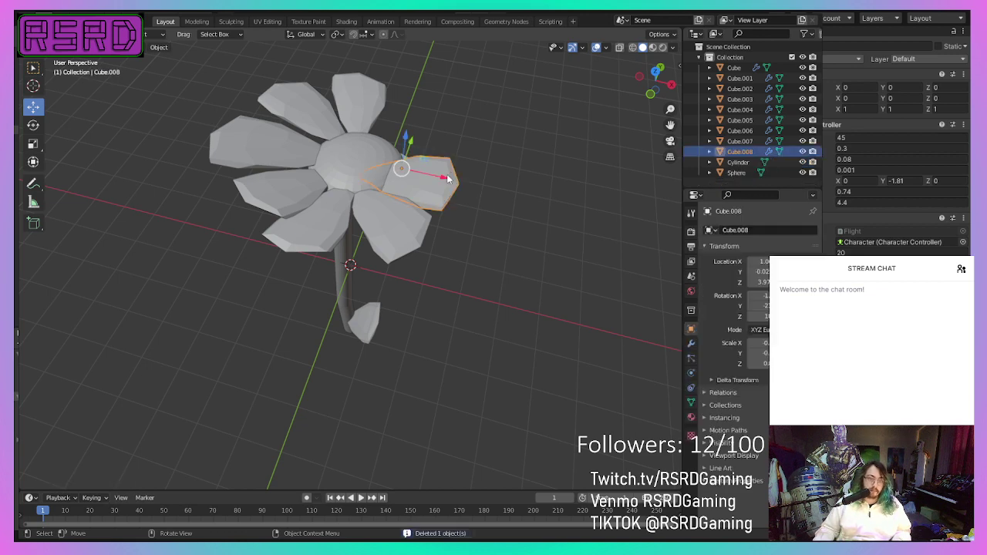
{"action": "left_click_drag", "start_coordinate": [446, 182], "coordinate": [460, 185]}
{"action": "middle_click_drag", "start_coordinate": [461, 185], "coordinate": [371, 310]}
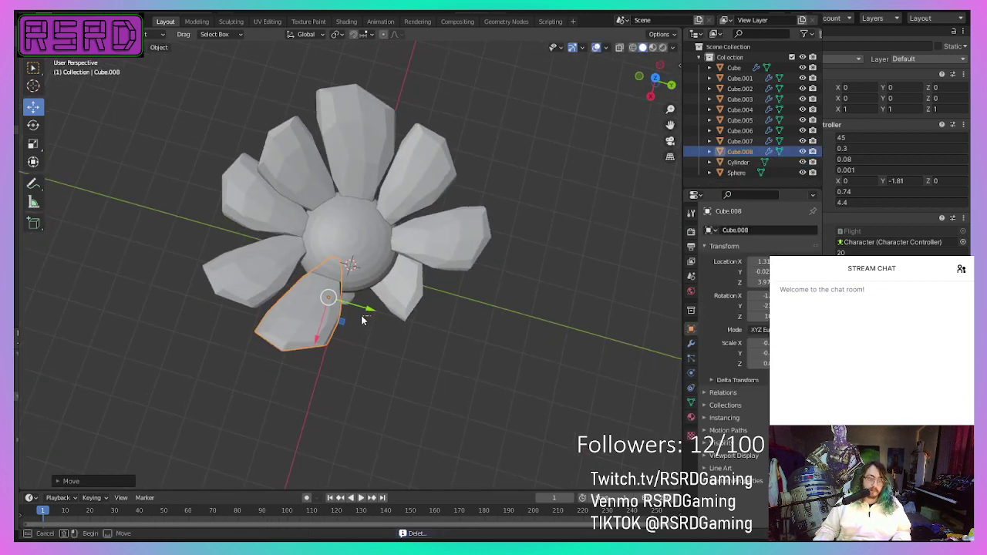
{"action": "left_click_drag", "start_coordinate": [365, 307], "coordinate": [361, 315]}
Step: Duplicate the seventh petal and place the copy in the gap on its open side
{"action": "right_click", "coordinate": [361, 315]}
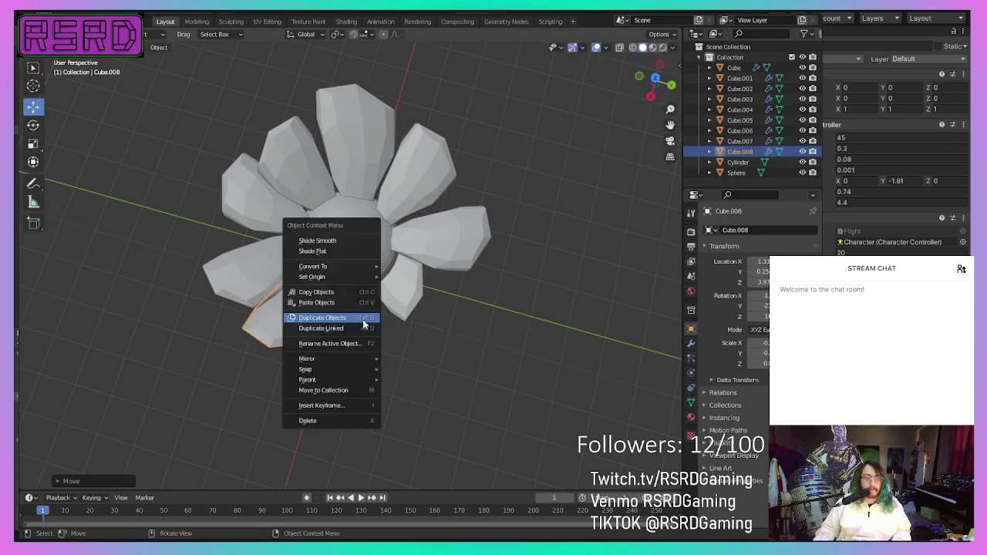
{"action": "left_click", "coordinate": [362, 319]}
{"action": "left_click", "coordinate": [424, 337]}
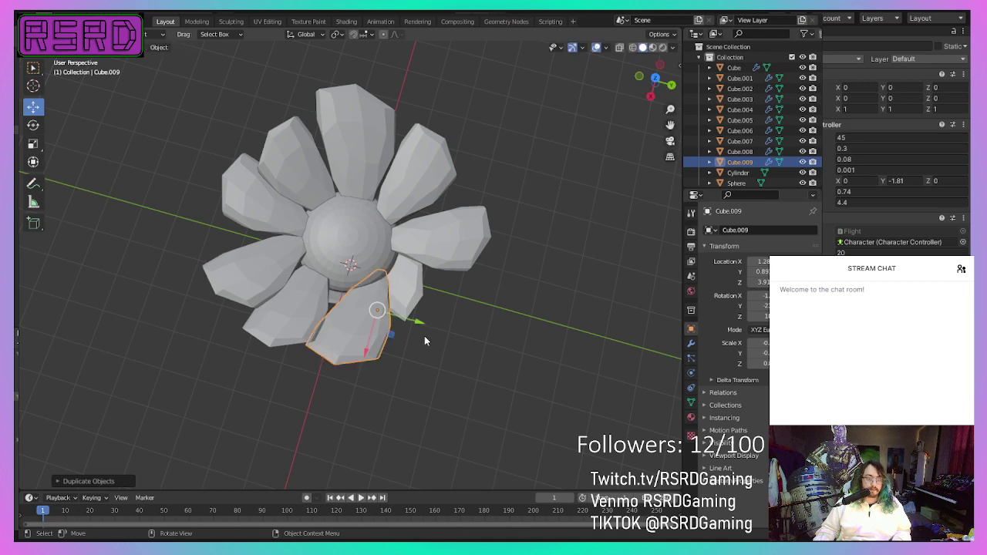
Step: Rotate the eighth petal about Z so that it points outward from the flower head
{"action": "left_click", "coordinate": [33, 126]}
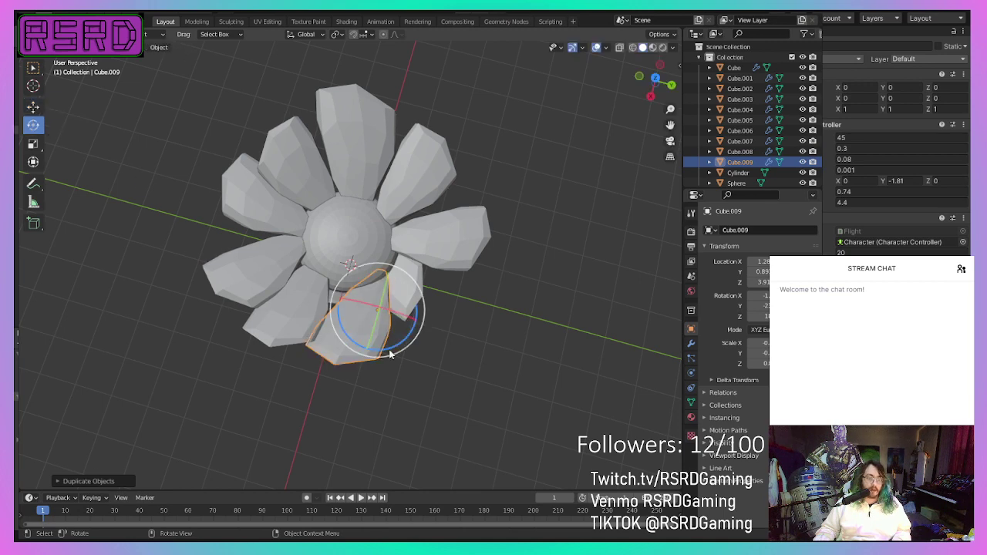
{"action": "left_click_drag", "start_coordinate": [390, 352], "coordinate": [432, 344]}
{"action": "middle_click_drag", "start_coordinate": [432, 344], "coordinate": [450, 307]}
{"action": "scroll", "coordinate": [450, 307], "scroll_direction": "down", "scroll_amount": 1}
{"action": "scroll", "coordinate": [450, 307], "scroll_direction": "up", "scroll_amount": 1}
{"action": "scroll", "coordinate": [33, 94], "scroll_direction": "up", "scroll_amount": 1}
Step: Move the eighth petal inward along X and Y so that its base meets the flower head
{"action": "left_click", "coordinate": [34, 108]}
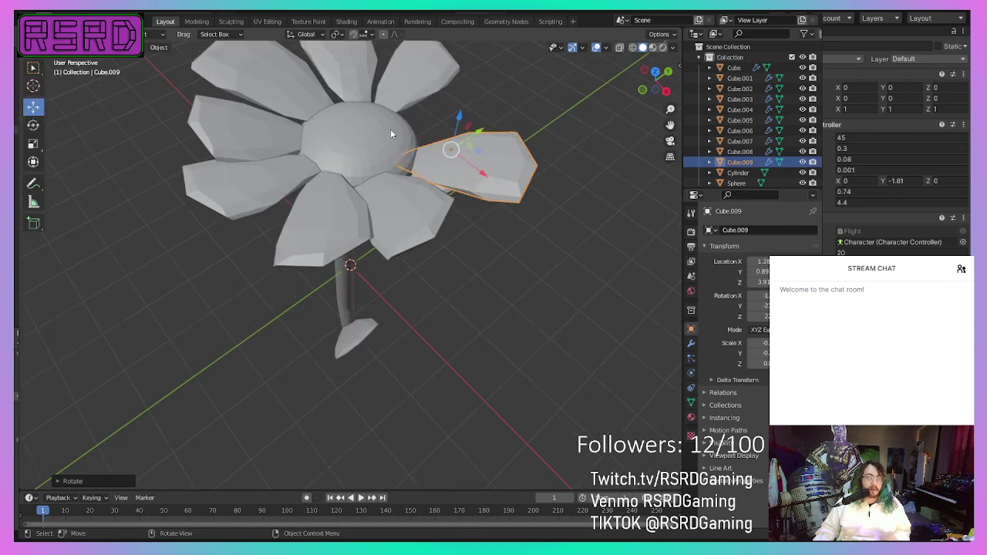
{"action": "left_click_drag", "start_coordinate": [484, 173], "coordinate": [463, 165]}
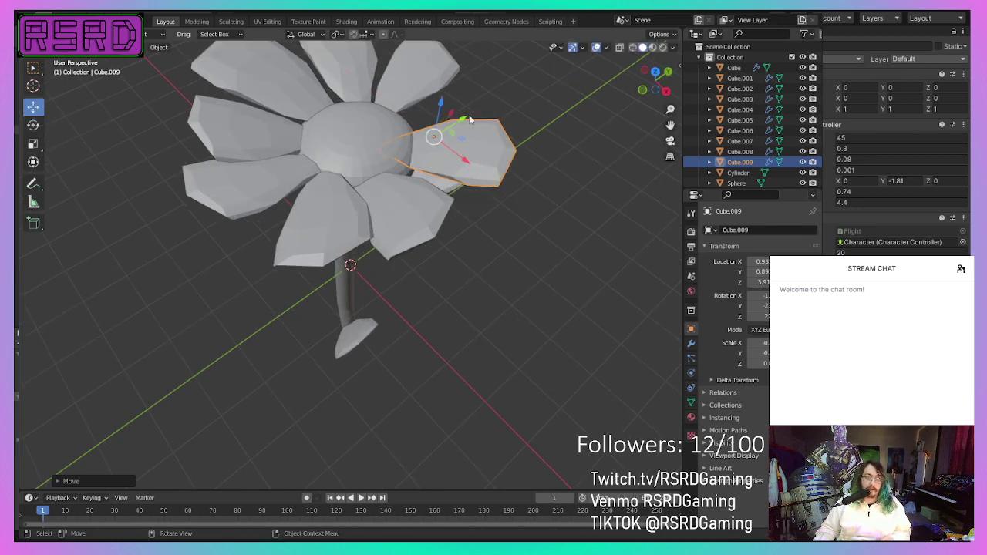
{"action": "left_click_drag", "start_coordinate": [466, 119], "coordinate": [451, 130]}
{"action": "middle_click_drag", "start_coordinate": [450, 132], "coordinate": [322, 129]}
Step: Duplicate the eighth petal and place the copy in the last gap, beside the first petal
{"action": "right_click", "coordinate": [461, 328]}
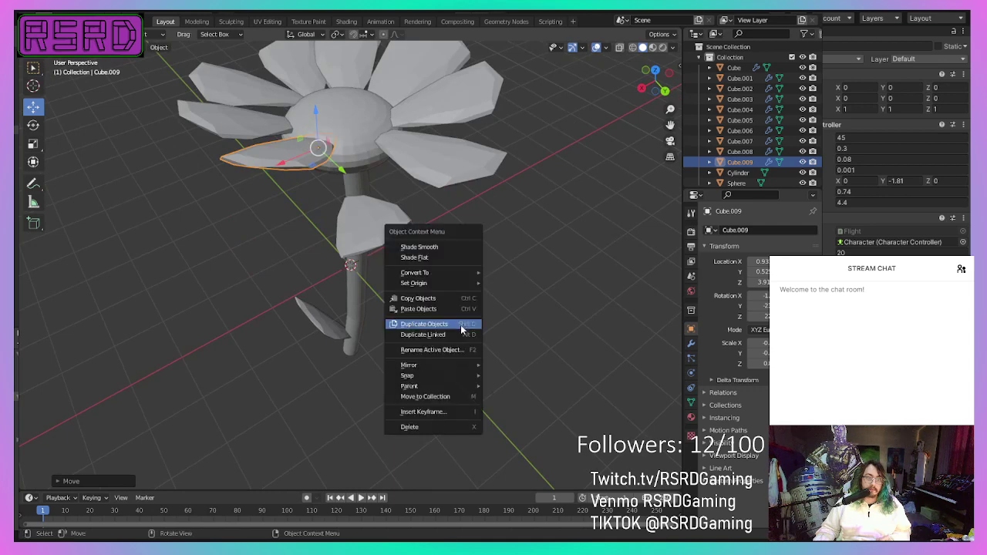
{"action": "left_click", "coordinate": [458, 329]}
{"action": "left_click", "coordinate": [524, 330]}
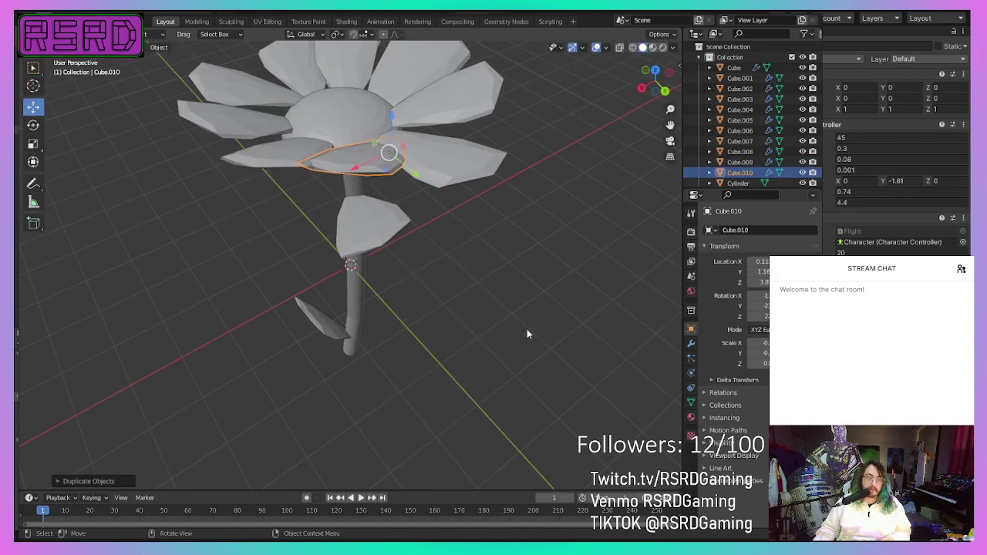
Step: Rotate the ninth petal about Z to align it with the last gap in the ring
{"action": "middle_click_drag", "start_coordinate": [525, 330], "coordinate": [627, 373]}
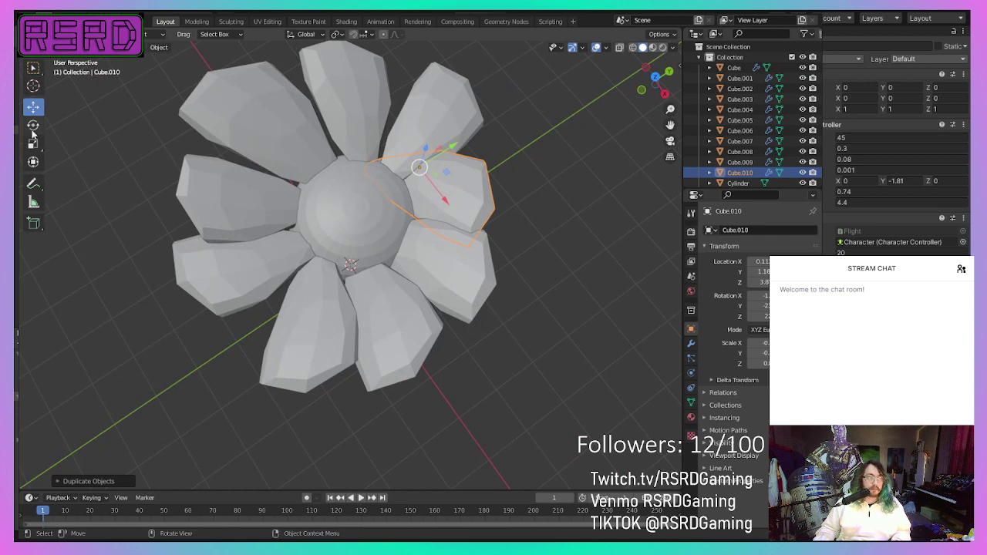
{"action": "middle_click_drag", "start_coordinate": [33, 134], "coordinate": [133, 169]}
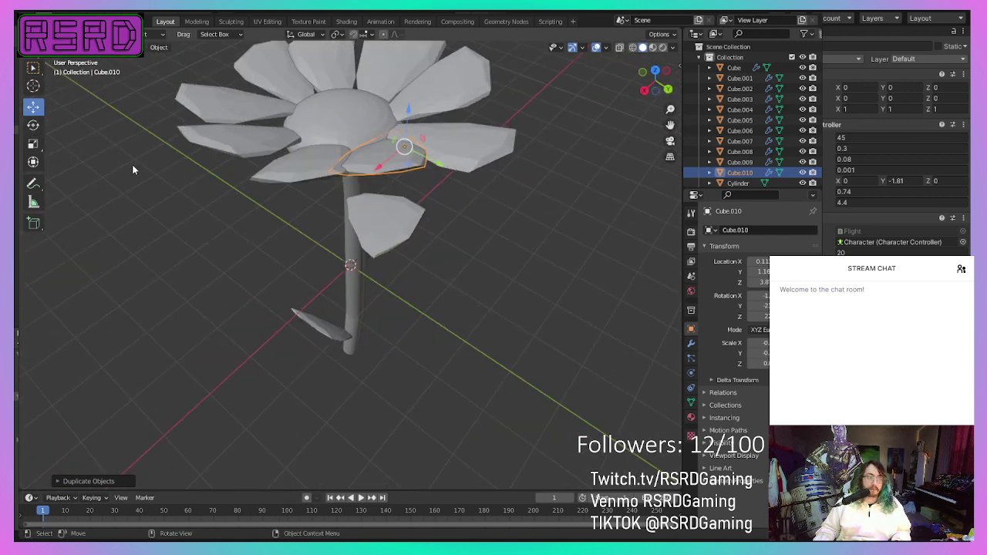
{"action": "left_click", "coordinate": [33, 125]}
{"action": "left_click_drag", "start_coordinate": [388, 176], "coordinate": [418, 179]}
{"action": "middle_click_drag", "start_coordinate": [417, 178], "coordinate": [378, 192]}
{"action": "scroll", "coordinate": [378, 192], "scroll_direction": "up", "scroll_amount": 2}
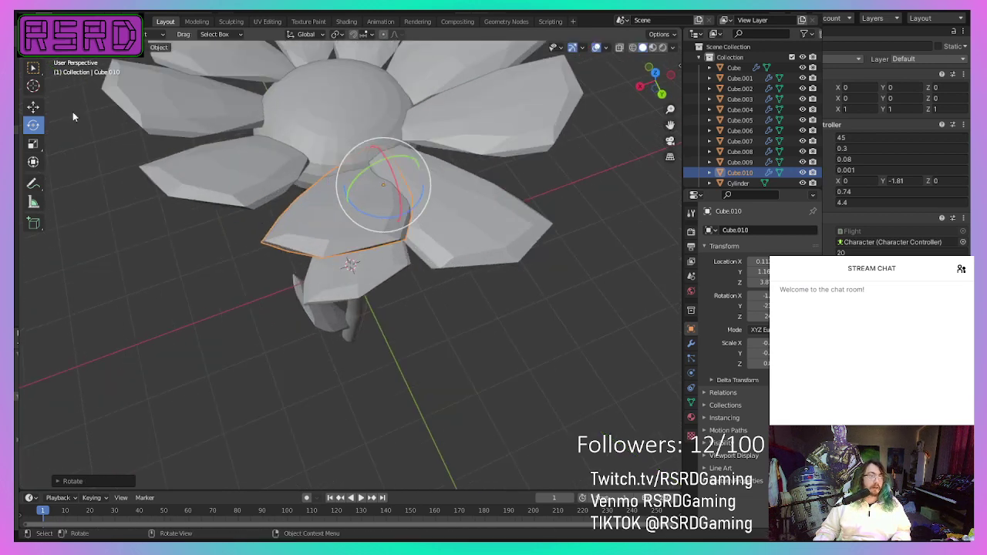
Step: Move the ninth petal along X, away from the first petal, to even out the spacing
{"action": "left_click", "coordinate": [32, 107]}
{"action": "left_click_drag", "start_coordinate": [344, 205], "coordinate": [320, 215]}
{"action": "middle_click_drag", "start_coordinate": [319, 214], "coordinate": [337, 252]}
{"action": "scroll", "coordinate": [336, 252], "scroll_direction": "down", "scroll_amount": 3}
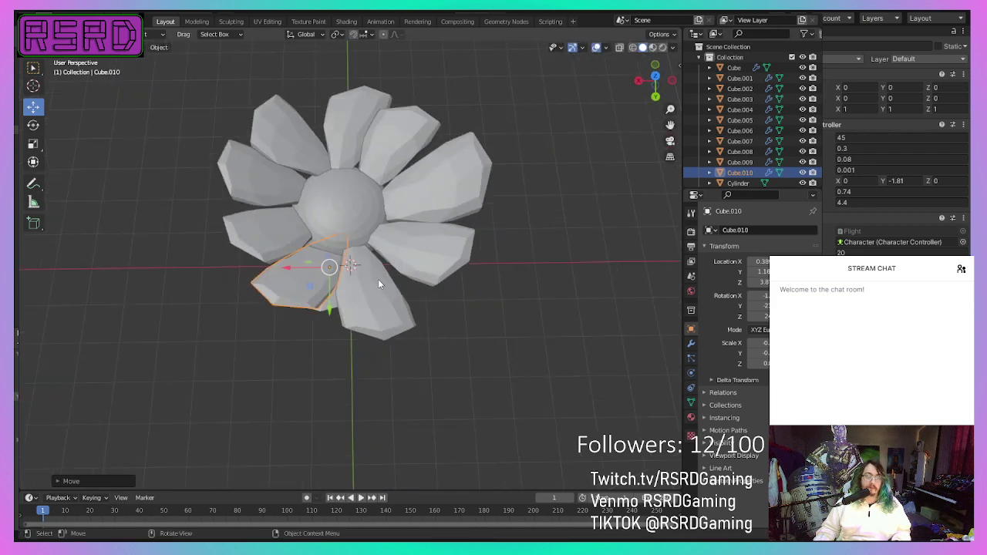
Step: Move the first petal inward along Y, closer to the flower head, and deselect it
{"action": "left_click", "coordinate": [349, 282]}
{"action": "left_click_drag", "start_coordinate": [351, 314], "coordinate": [351, 296]}
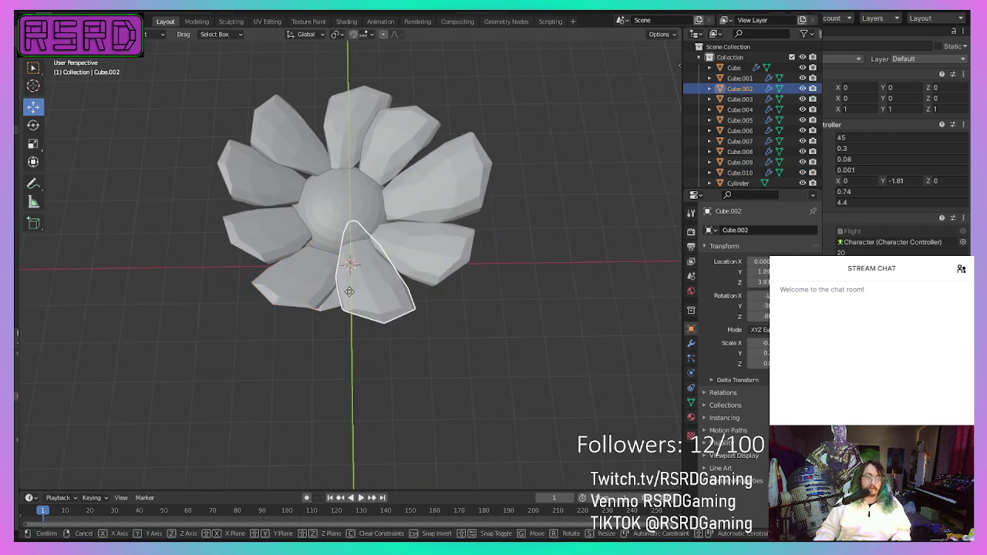
{"action": "left_click", "coordinate": [459, 359]}
Step: Rotate the sixth petal slightly about Z so that it points straight out from the head
{"action": "left_click", "coordinate": [283, 151]}
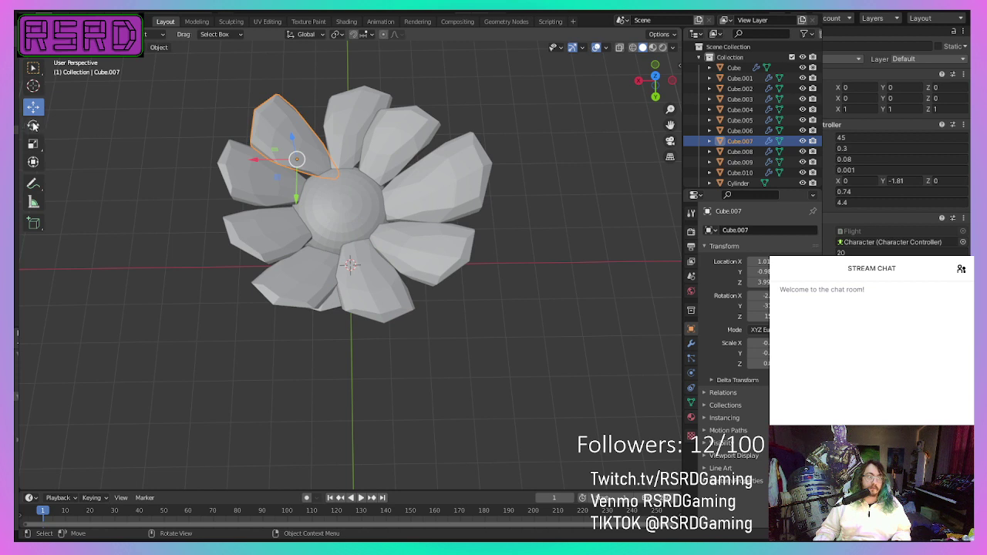
{"action": "key", "text": "shift+space"}
{"action": "key", "text": "r"}
{"action": "left_click_drag", "start_coordinate": [331, 182], "coordinate": [316, 193]}
Step: Move the large fifth petal slightly inward along X toward the flower head
{"action": "left_click", "coordinate": [34, 108]}
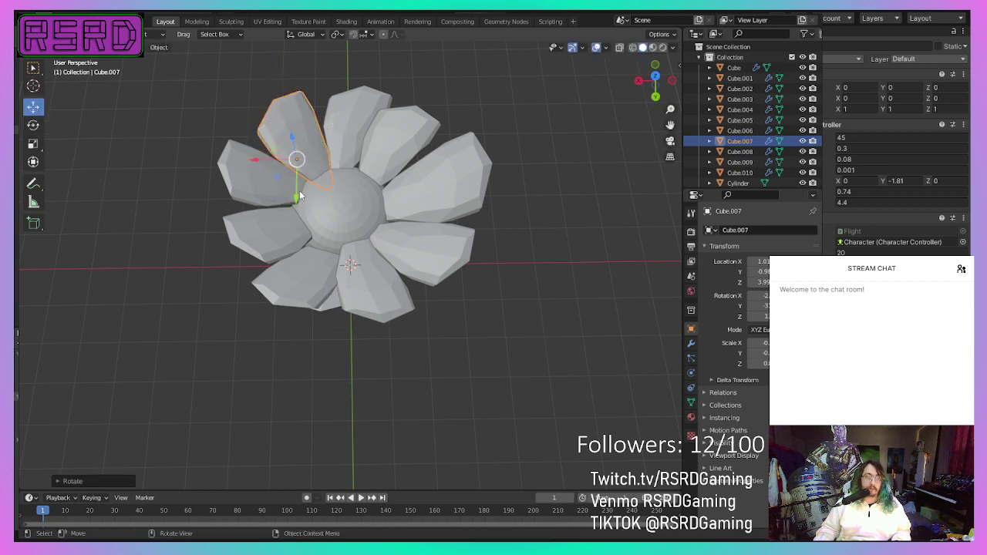
{"action": "left_click", "coordinate": [453, 202]}
{"action": "left_click_drag", "start_coordinate": [378, 215], "coordinate": [368, 213]}
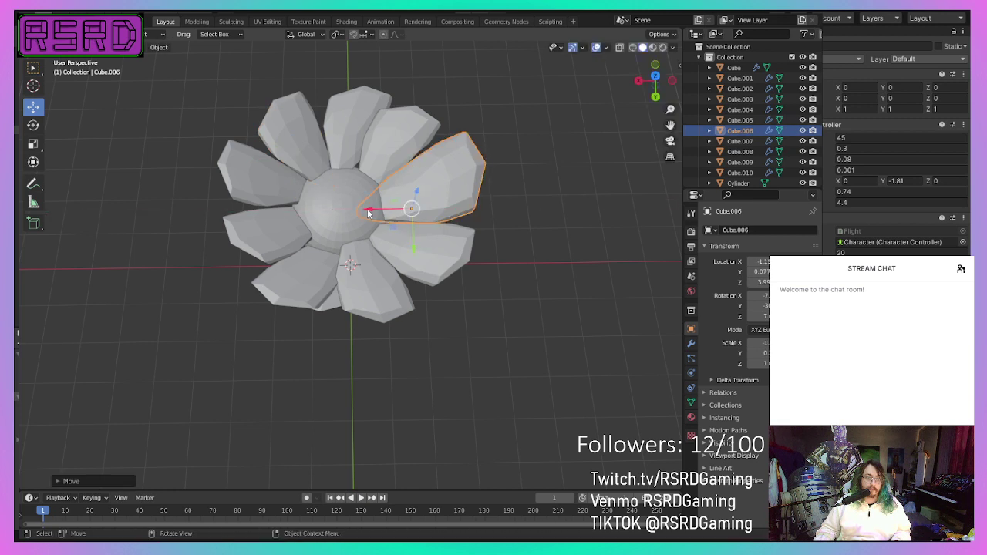
Step: Freely rotate the second petal a little, move it inward along Y to the flower head, and clear the selection
{"action": "left_click", "coordinate": [350, 148]}
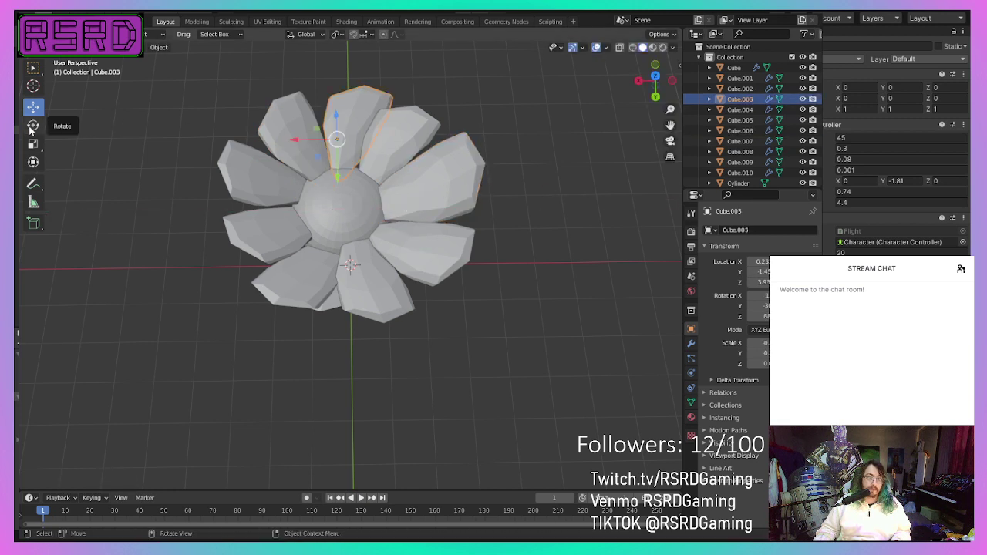
{"action": "left_click", "coordinate": [34, 125]}
{"action": "left_click_drag", "start_coordinate": [313, 166], "coordinate": [280, 164]}
{"action": "left_click", "coordinate": [38, 106]}
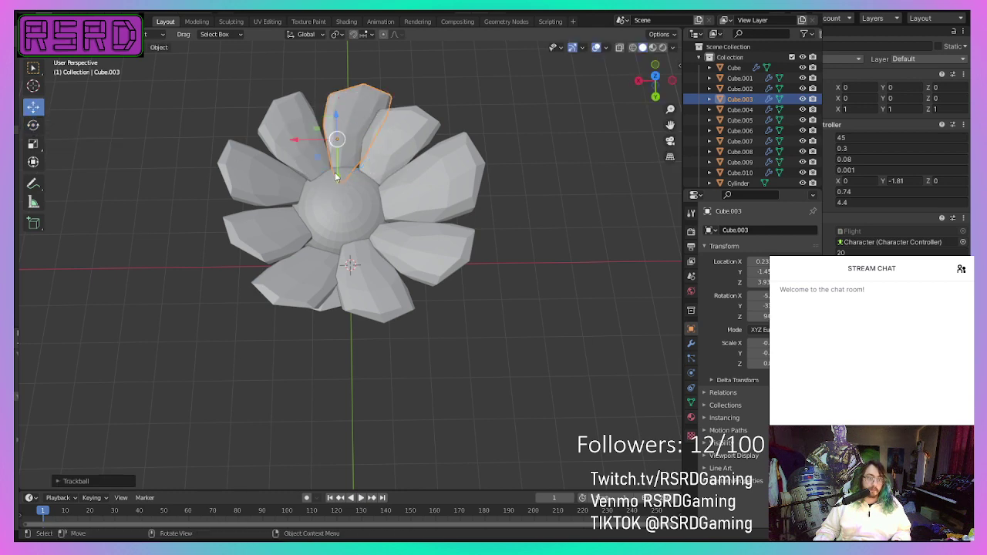
{"action": "left_click_drag", "start_coordinate": [335, 177], "coordinate": [339, 184]}
{"action": "middle_click_drag", "start_coordinate": [340, 184], "coordinate": [614, 137]}
{"action": "left_click", "coordinate": [514, 146]}
{"action": "left_click_drag", "start_coordinate": [208, 105], "coordinate": [496, 167]}
{"action": "left_click", "coordinate": [515, 187]}
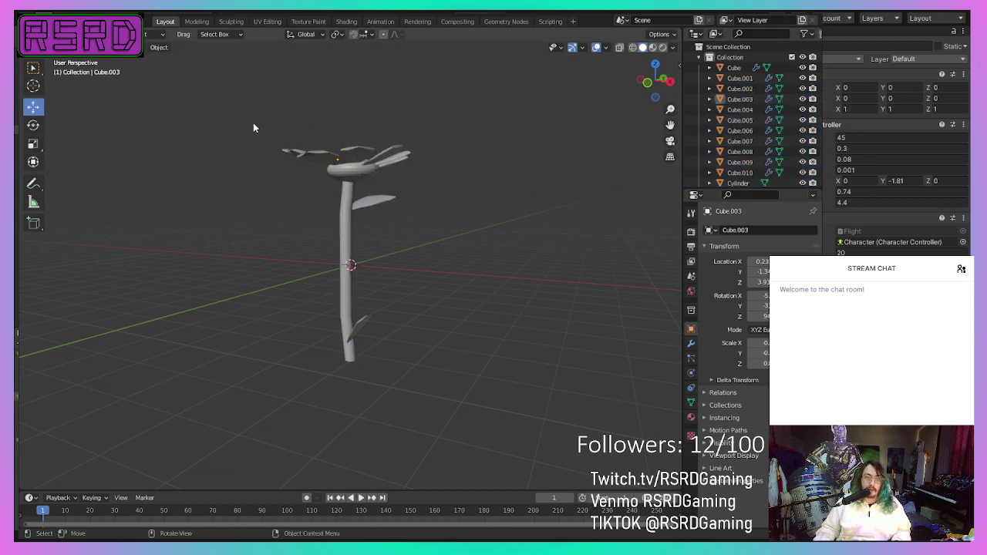
{"action": "left_click_drag", "start_coordinate": [392, 145], "coordinate": [512, 164]}
{"action": "middle_click_drag", "start_coordinate": [543, 184], "coordinate": [577, 185]}
{"action": "left_click", "coordinate": [555, 218]}
Step: Select all petals and the flower head without the stem, tilt them together slightly, and clear the selection
{"action": "left_click_drag", "start_coordinate": [198, 109], "coordinate": [491, 176]}
{"action": "mouse_move", "coordinate": [491, 176]}
{"action": "middle_mouse_down"}
{"action": "mouse_move", "coordinate": [396, 221]}
{"action": "mouse_move", "coordinate": [359, 159]}
{"action": "mouse_move", "coordinate": [494, 167]}
{"action": "middle_mouse_up"}
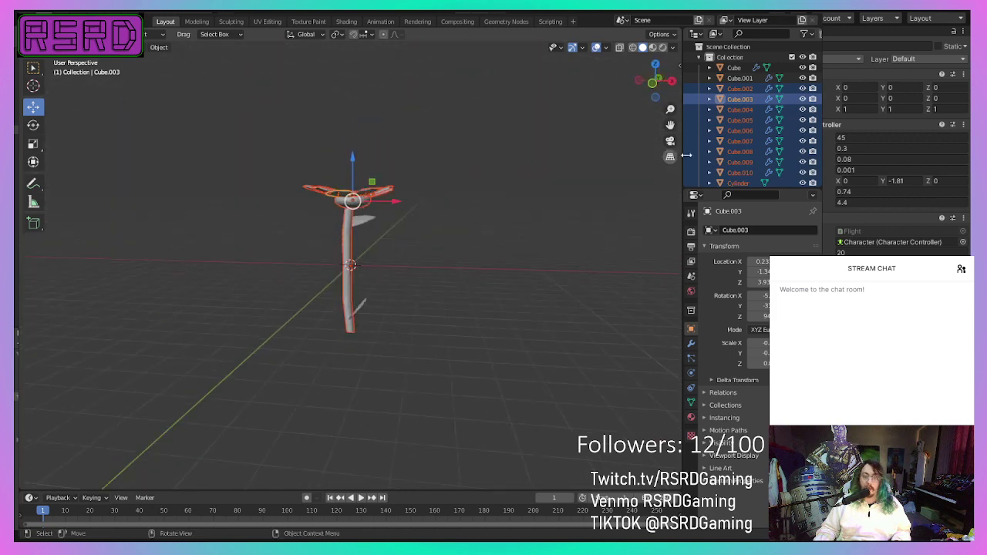
{"action": "scroll", "coordinate": [780, 147], "scroll_direction": "down", "scroll_amount": 1}
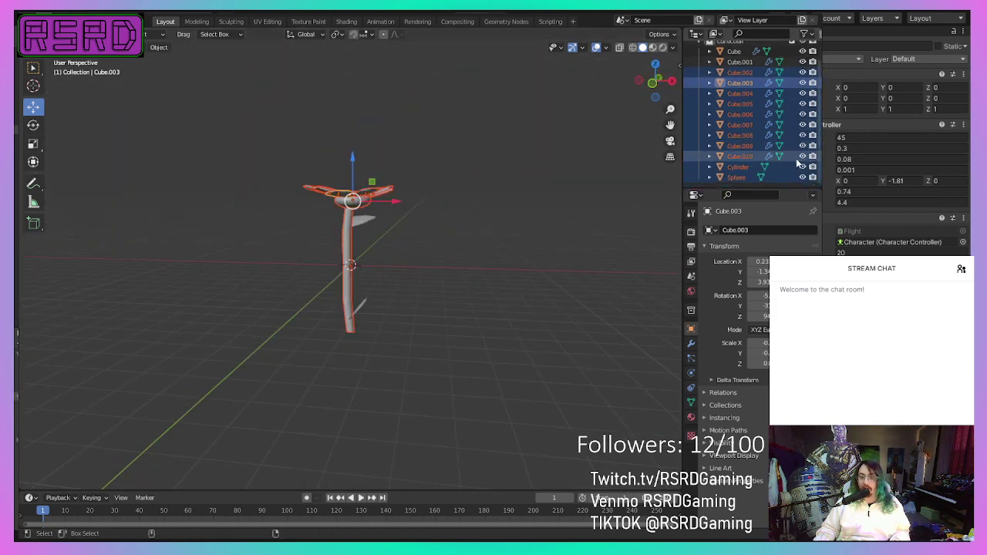
{"action": "left_click", "coordinate": [737, 167], "text": "ctrl"}
{"action": "left_click", "coordinate": [737, 167], "text": "ctrl"}
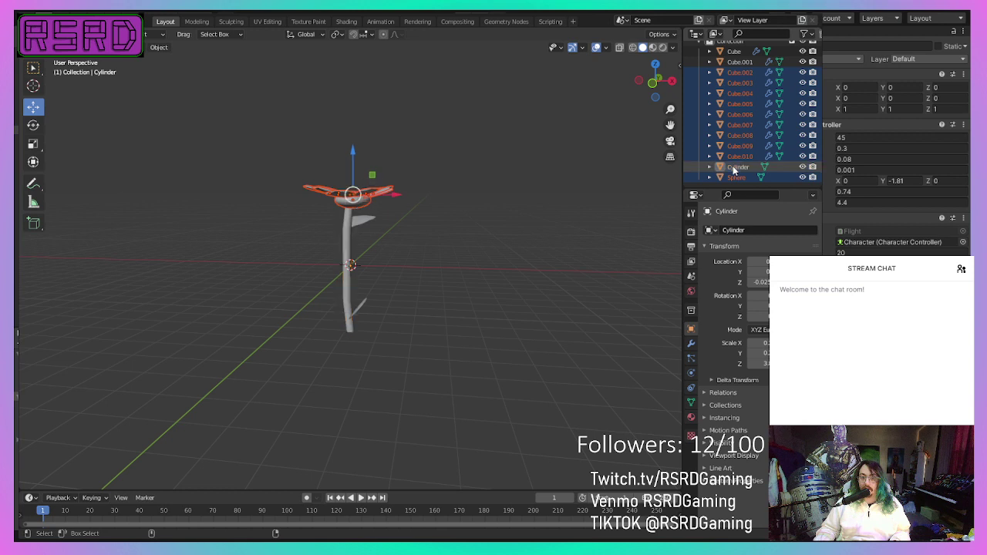
{"action": "middle_click_drag", "start_coordinate": [524, 184], "coordinate": [385, 223]}
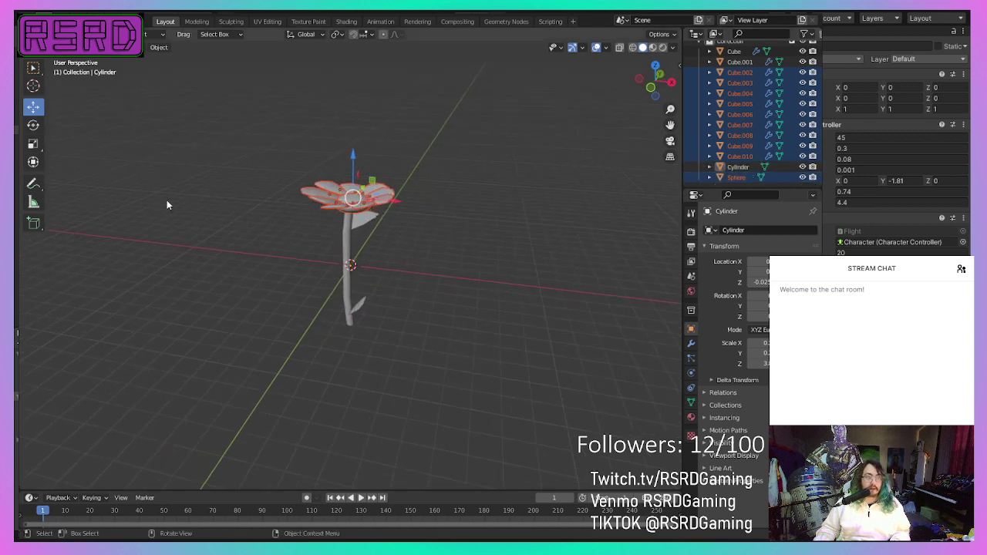
{"action": "left_click", "coordinate": [33, 127]}
{"action": "mouse_move", "coordinate": [369, 192]}
{"action": "left_mouse_down"}
{"action": "mouse_move", "coordinate": [380, 183]}
{"action": "mouse_move", "coordinate": [382, 193]}
{"action": "left_mouse_up"}
{"action": "middle_click_drag", "start_coordinate": [484, 289], "coordinate": [529, 271]}
{"action": "left_click", "coordinate": [509, 247]}
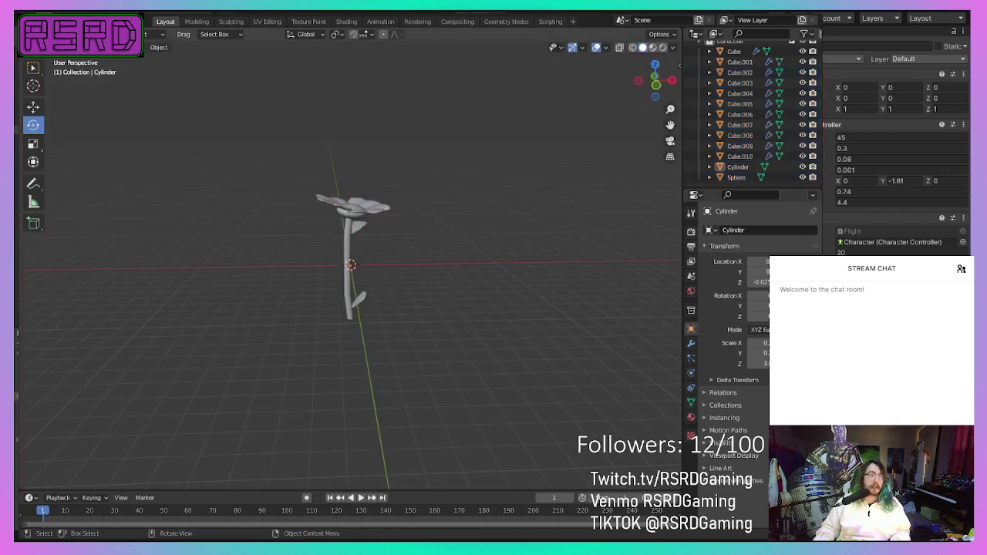
Step: Save the flower model as a new file named Flower1 in the Unity project's 3D Objects folder
{"action": "left_click", "coordinate": [40, 21]}
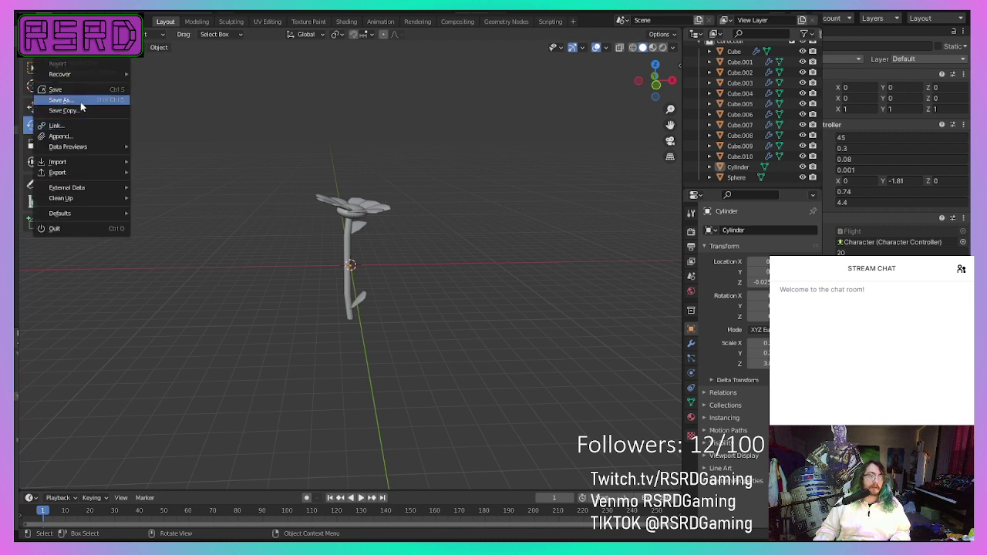
{"action": "left_click", "coordinate": [81, 103]}
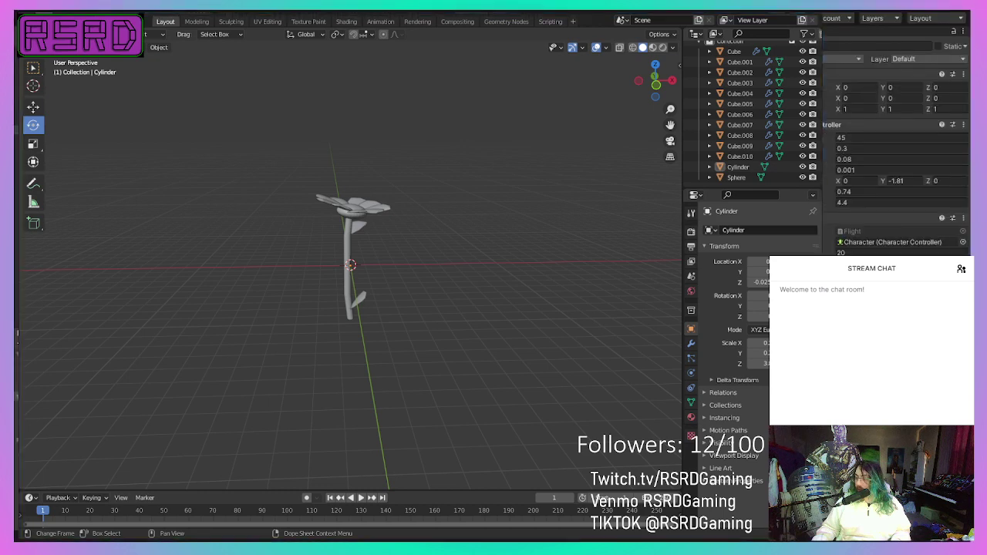
Step: Switch to Unity and place the Flower1 model from the 3D Objects assets in the park scene at about X 64, Y -18, Z 154
{"action": "key", "text": "alt+Tab"}
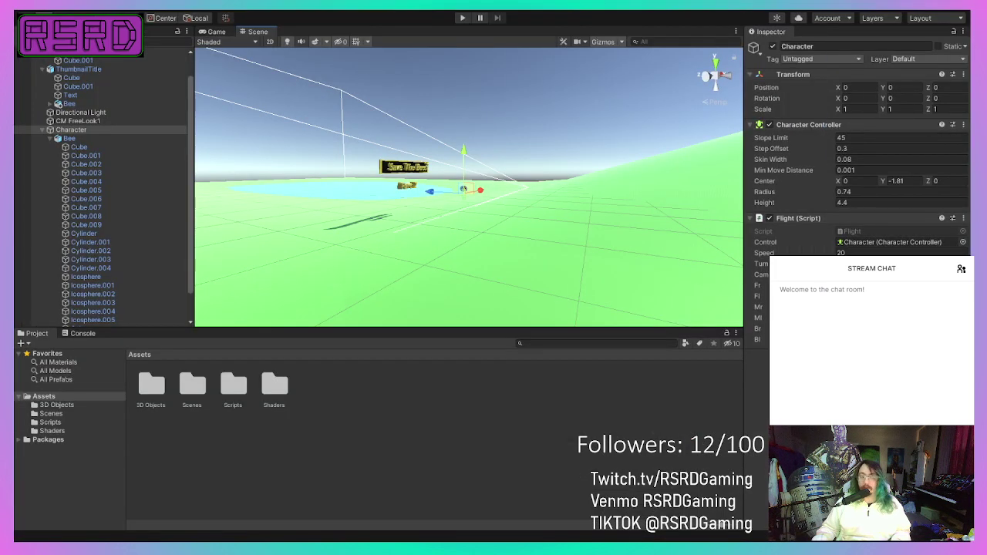
{"action": "scroll", "coordinate": [469, 187], "scroll_direction": "up", "scroll_amount": 5}
{"action": "scroll", "coordinate": [469, 188], "scroll_direction": "down", "scroll_amount": 3}
{"action": "scroll", "coordinate": [469, 187], "scroll_direction": "up", "scroll_amount": 1}
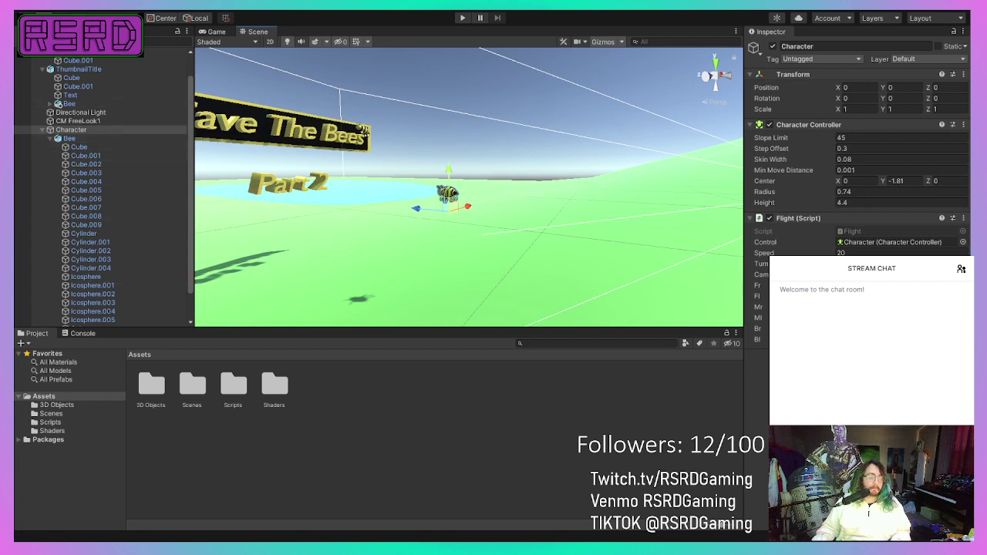
{"action": "left_click", "coordinate": [55, 404]}
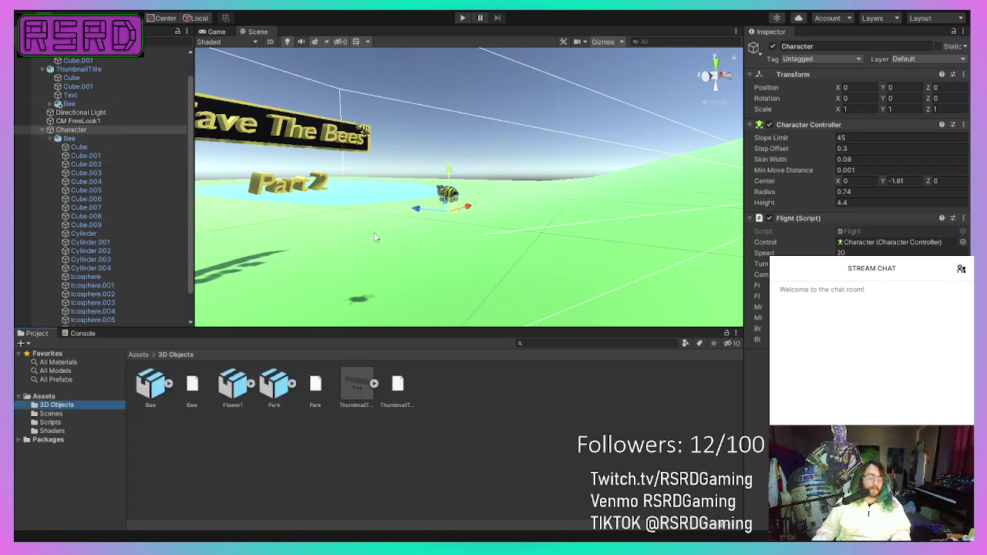
{"action": "middle_click_drag", "start_coordinate": [376, 237], "coordinate": [425, 246]}
{"action": "scroll", "coordinate": [423, 237], "scroll_direction": "down", "scroll_amount": 5}
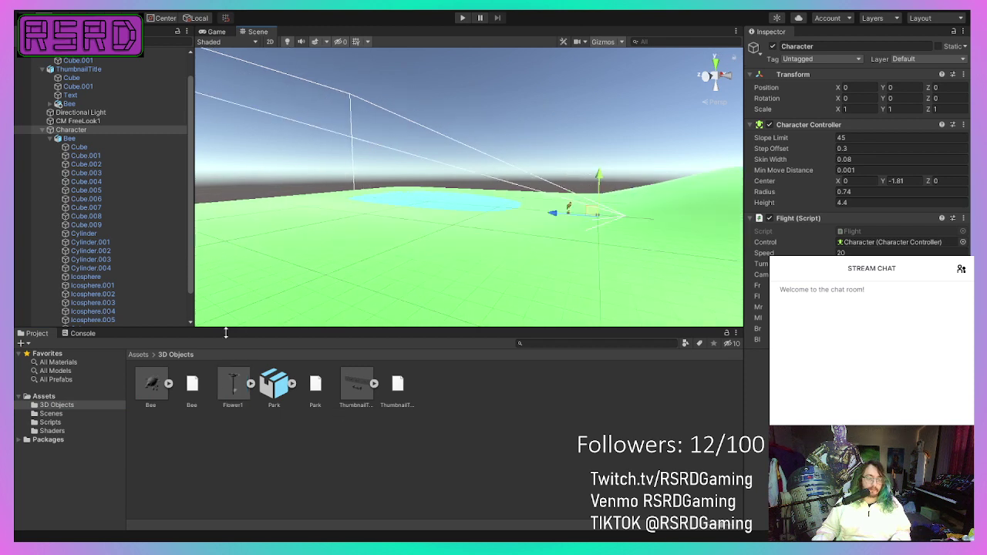
{"action": "left_click", "coordinate": [233, 390]}
{"action": "left_click_drag", "start_coordinate": [453, 223], "coordinate": [487, 220]}
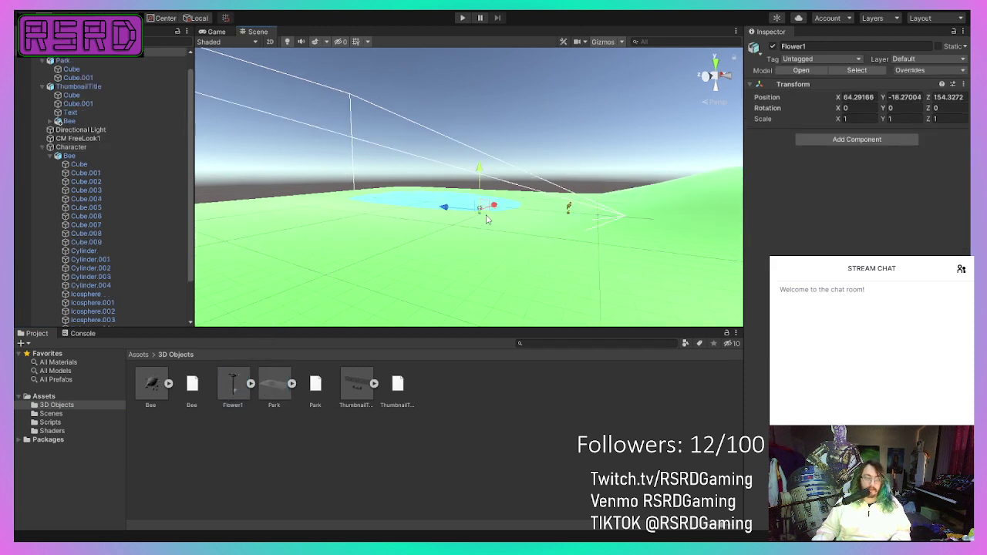